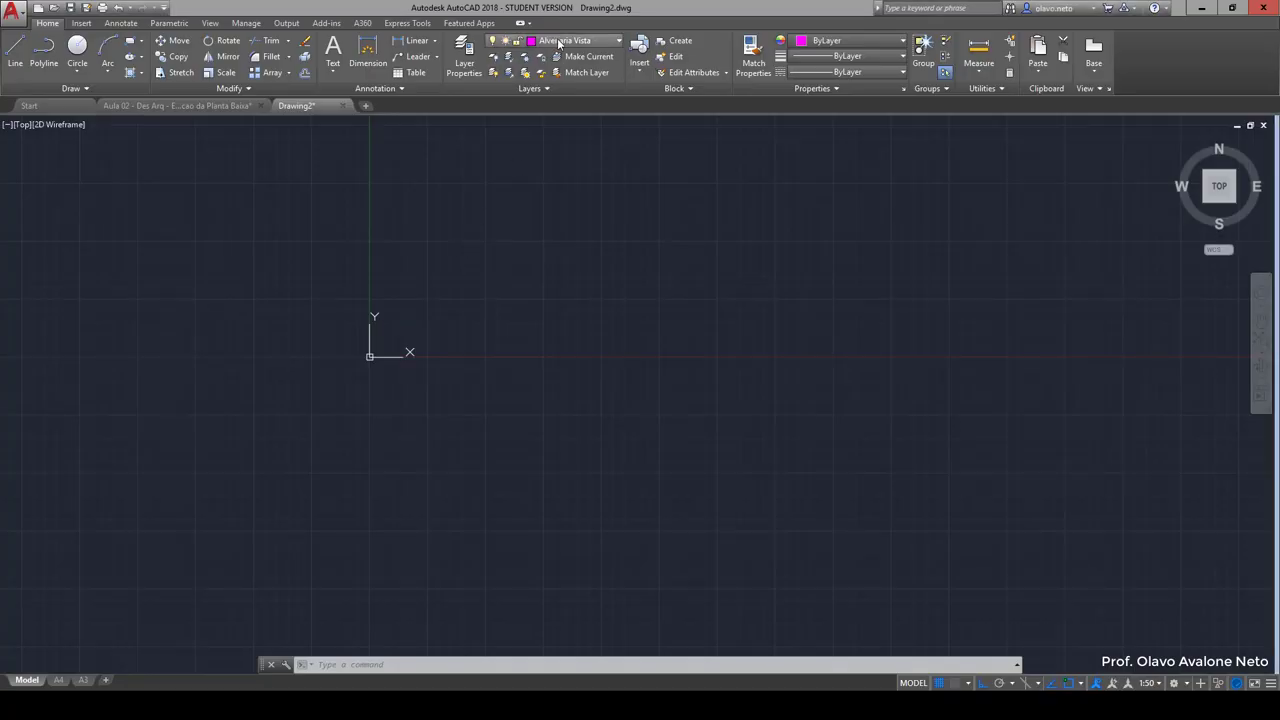
Step: Make Alvenaria Corte the current layer and pan so the origin sits lower left
{"action": "left_click", "coordinate": [560, 41]}
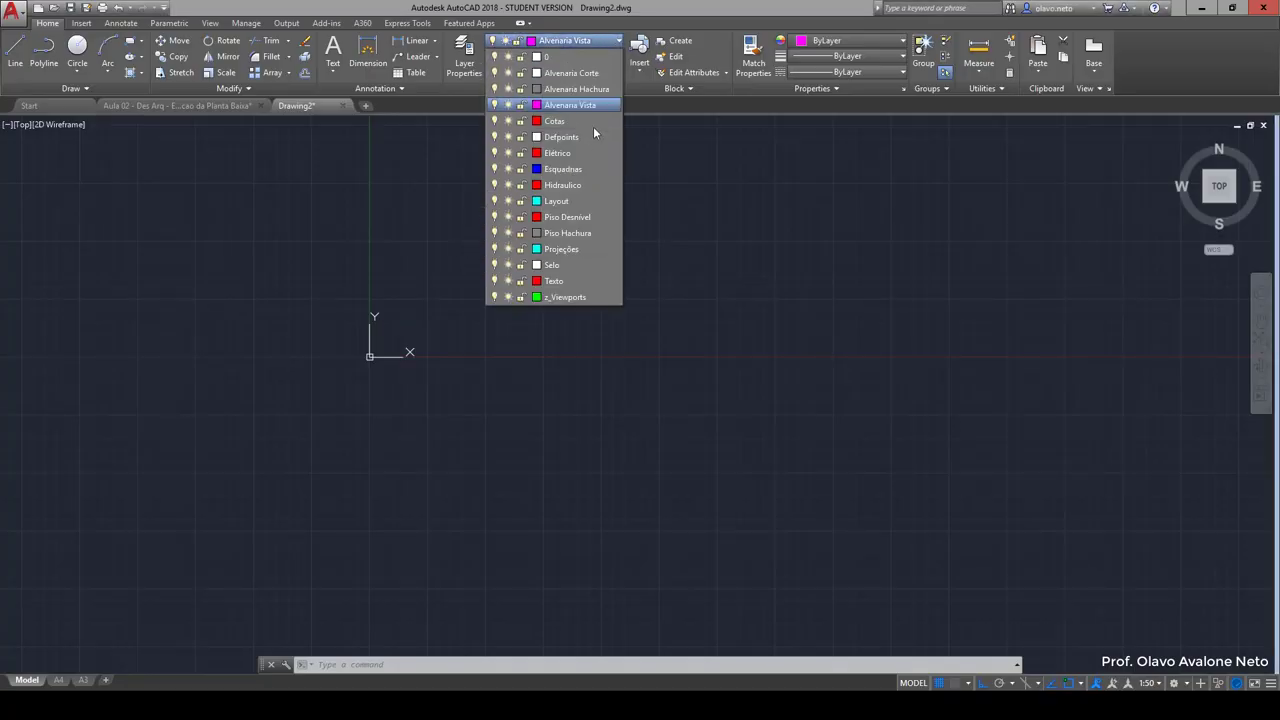
{"action": "left_click", "coordinate": [591, 72]}
{"action": "middle_click_drag", "start_coordinate": [603, 220], "coordinate": [514, 434]}
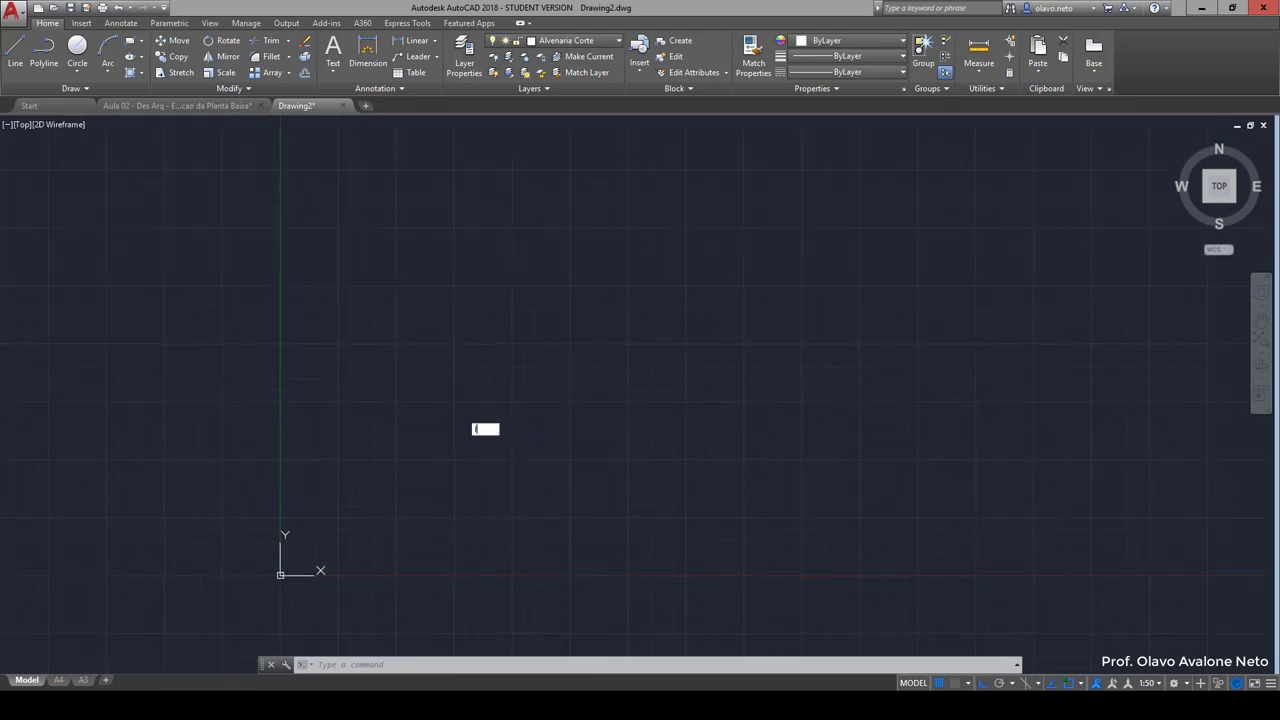
{"action": "key", "text": "Return"}
Step: Draw a 1285-long vertical line starting near the origin
{"action": "left_click", "coordinate": [318, 217]}
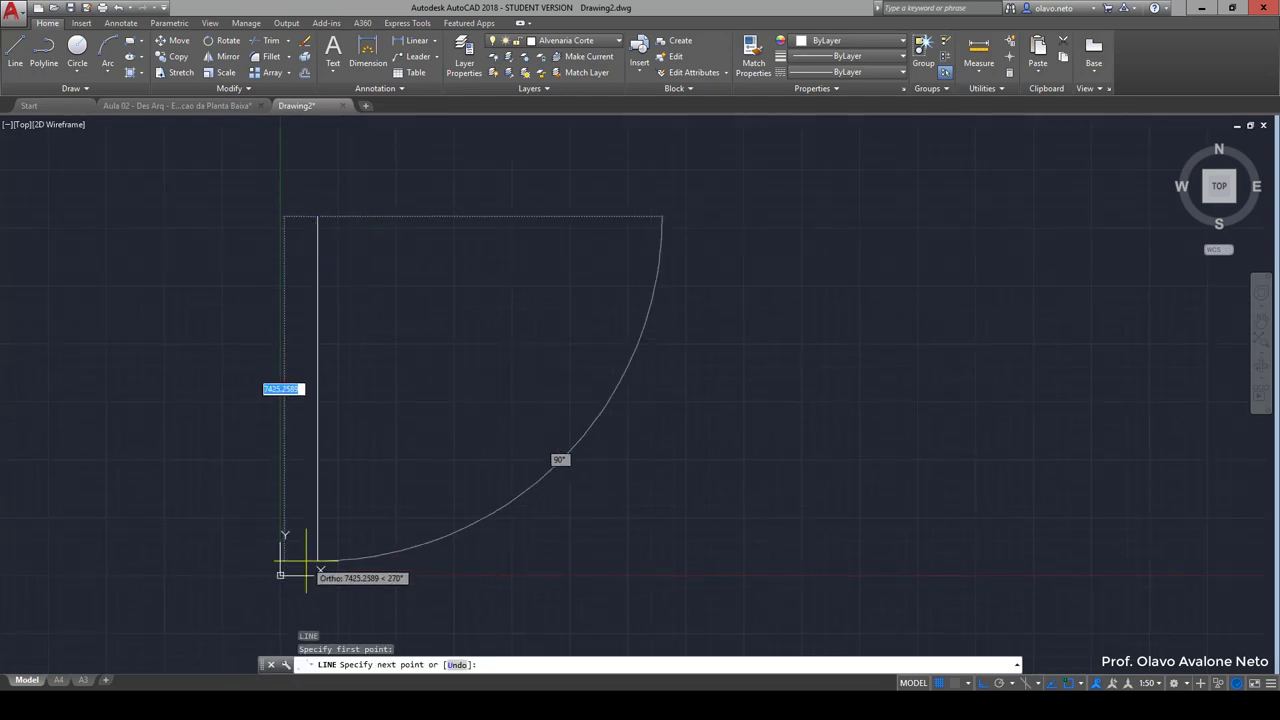
{"action": "type", "text": "1"}
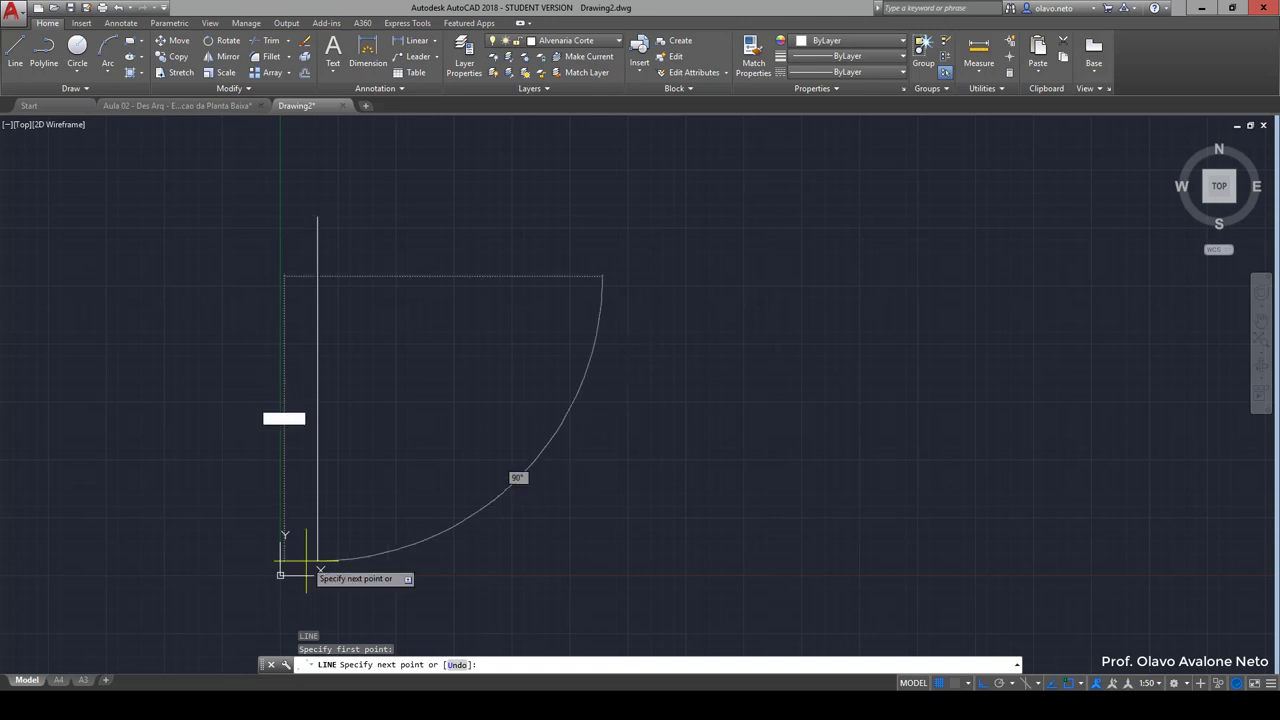
{"action": "key", "text": "Return"}
{"action": "key", "text": "Return"}
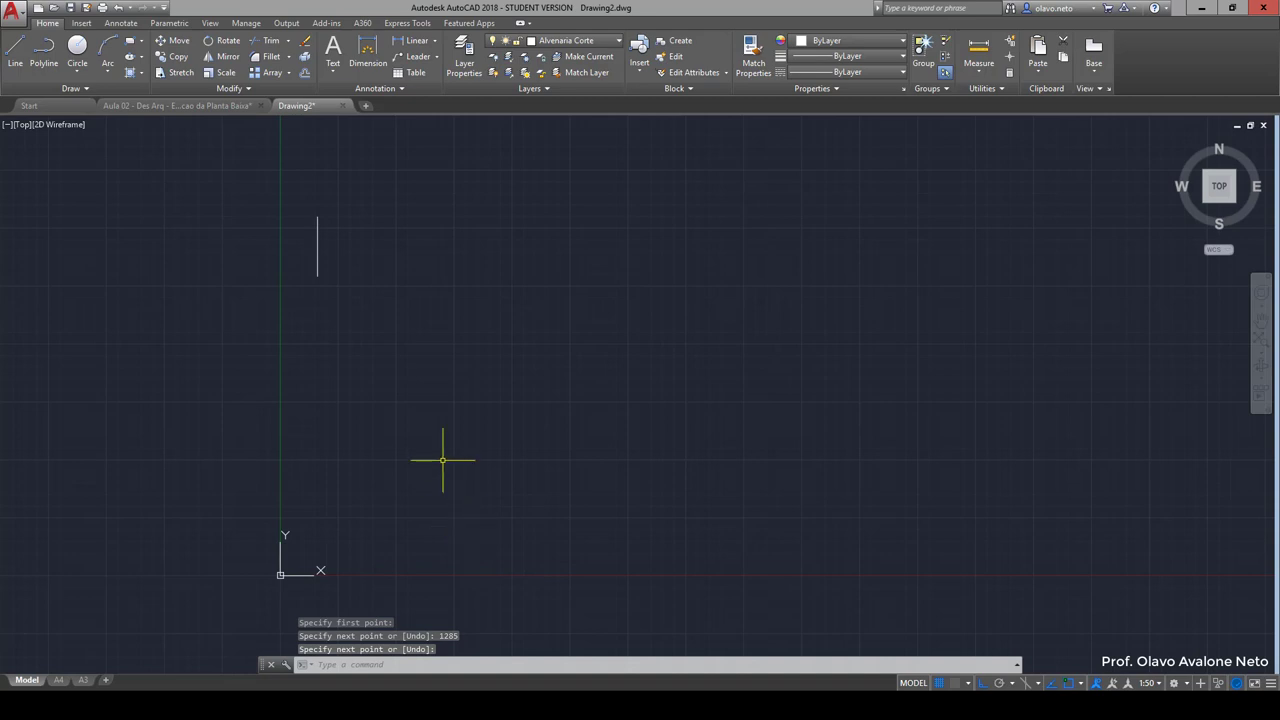
{"action": "scroll", "coordinate": [331, 224], "scroll_direction": "up", "scroll_amount": 5}
Step: Draw a 2420-long horizontal line running right from the vertical line's top end
{"action": "type", "text": "l"}
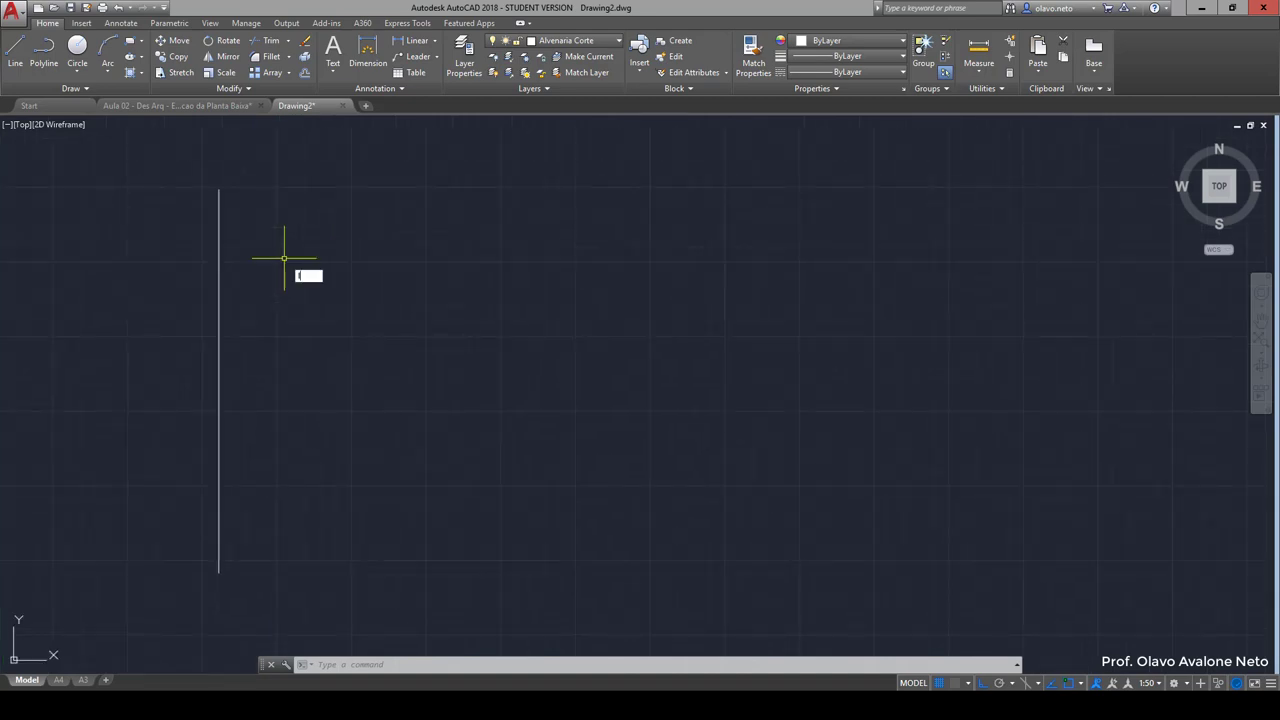
{"action": "key", "text": "Return"}
{"action": "left_click", "coordinate": [219, 190]}
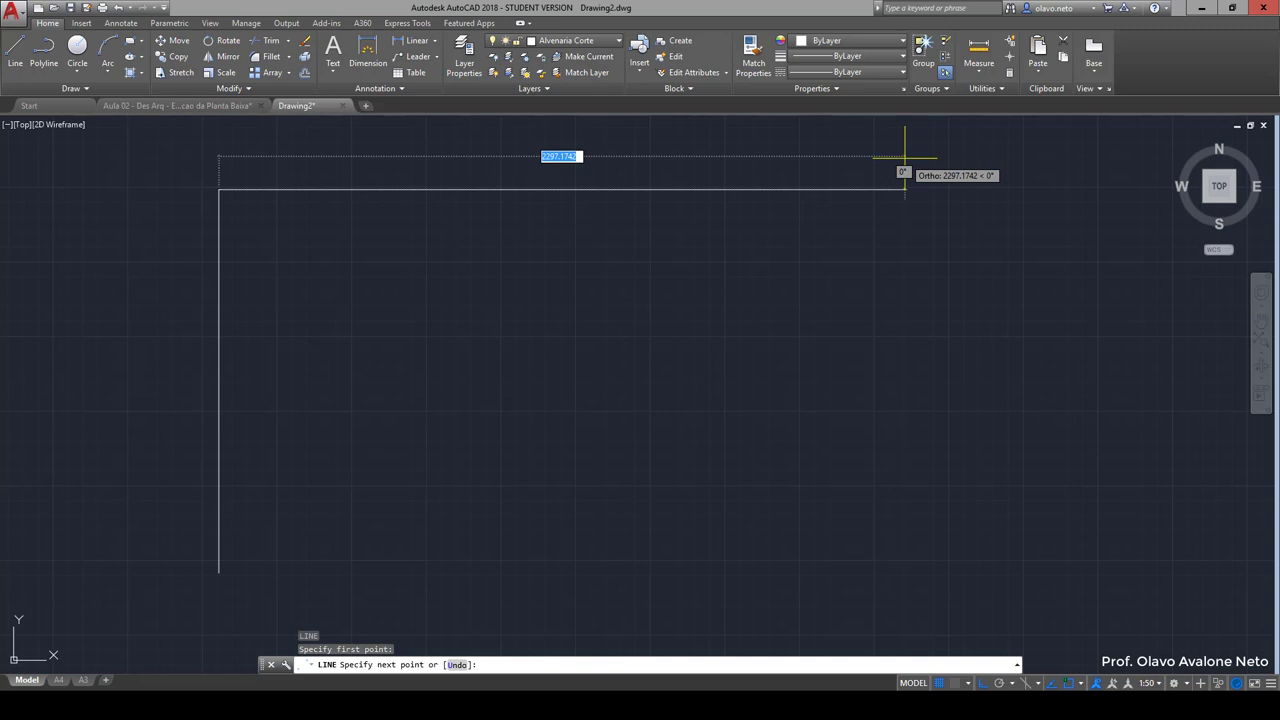
{"action": "type", "text": "2420"}
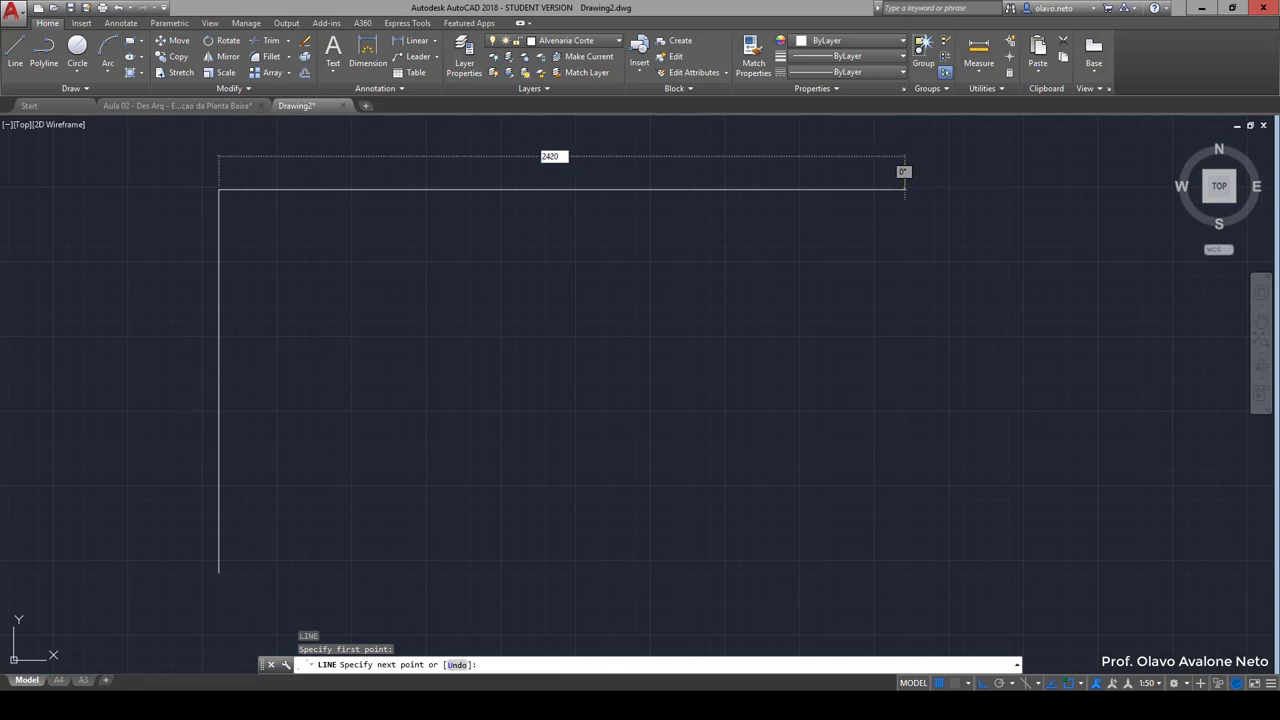
{"action": "key", "text": "Return"}
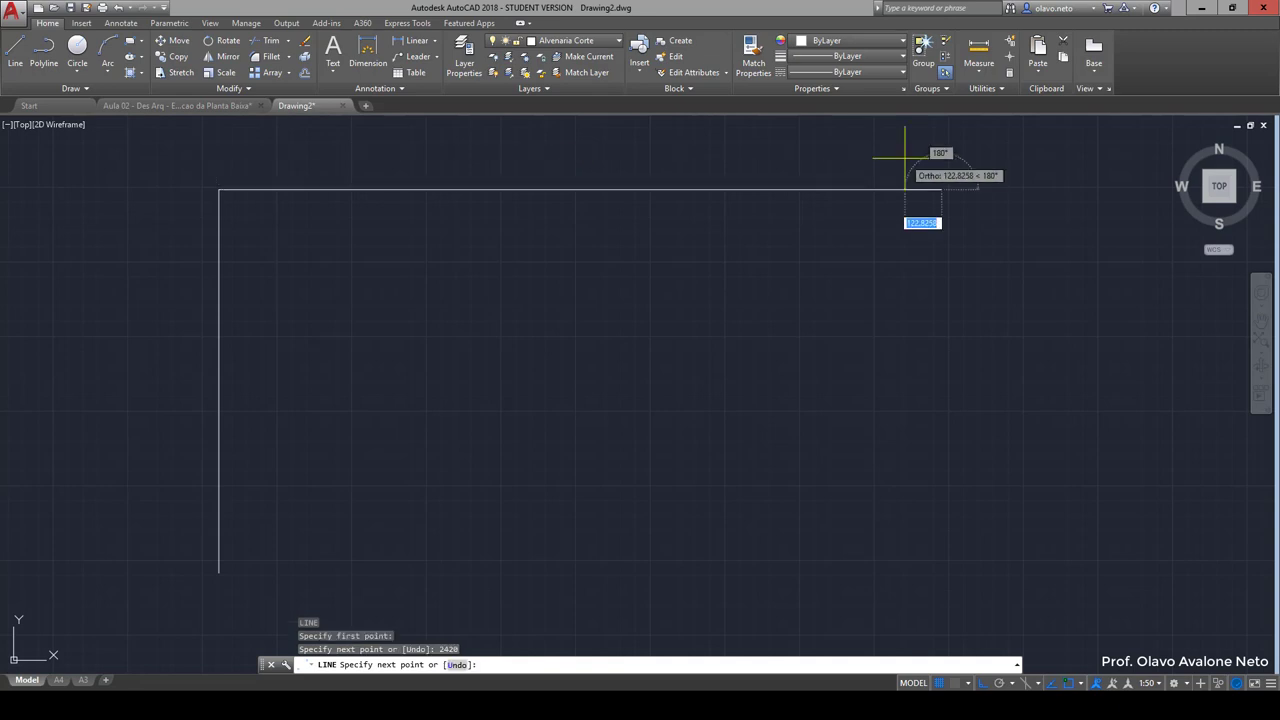
{"action": "key", "text": "Return"}
Step: Offset the top line 10 and 20 downward to form the top wall lines
{"action": "type", "text": "o"}
{"action": "key", "text": "Return"}
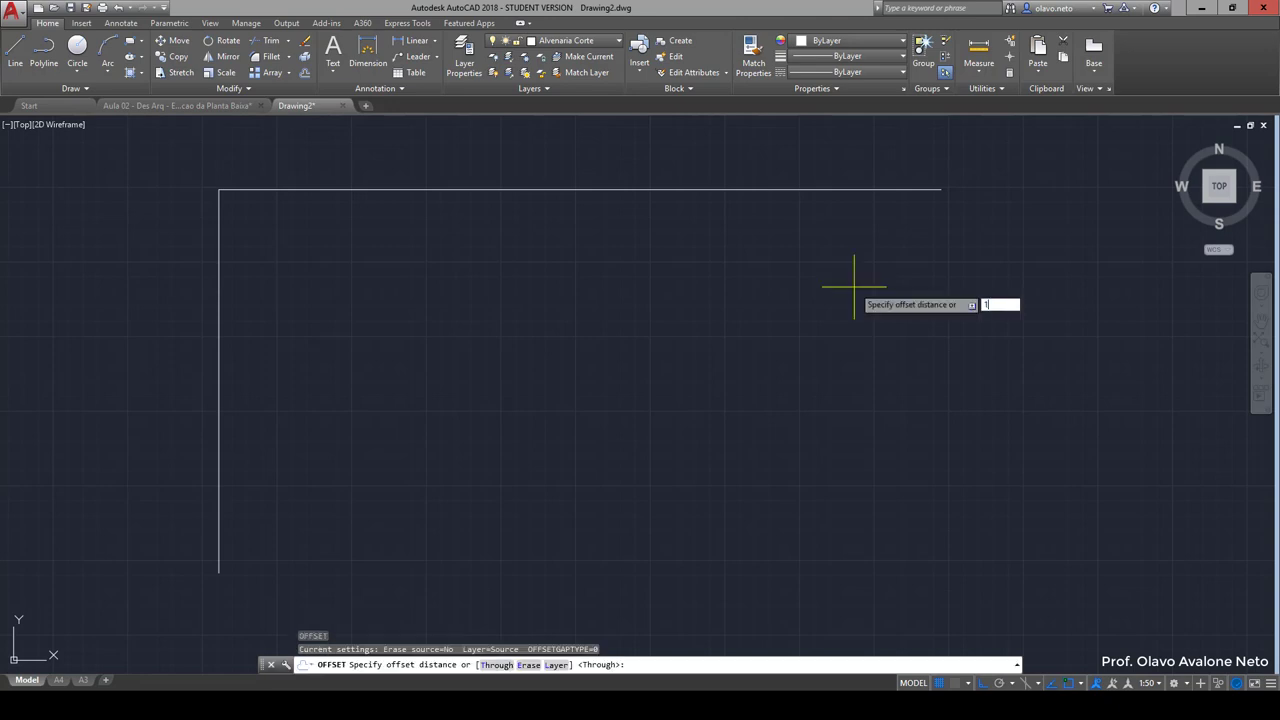
{"action": "type", "text": "10"}
{"action": "key", "text": "Return"}
{"action": "left_click", "coordinate": [837, 189]}
{"action": "left_click", "coordinate": [842, 225]}
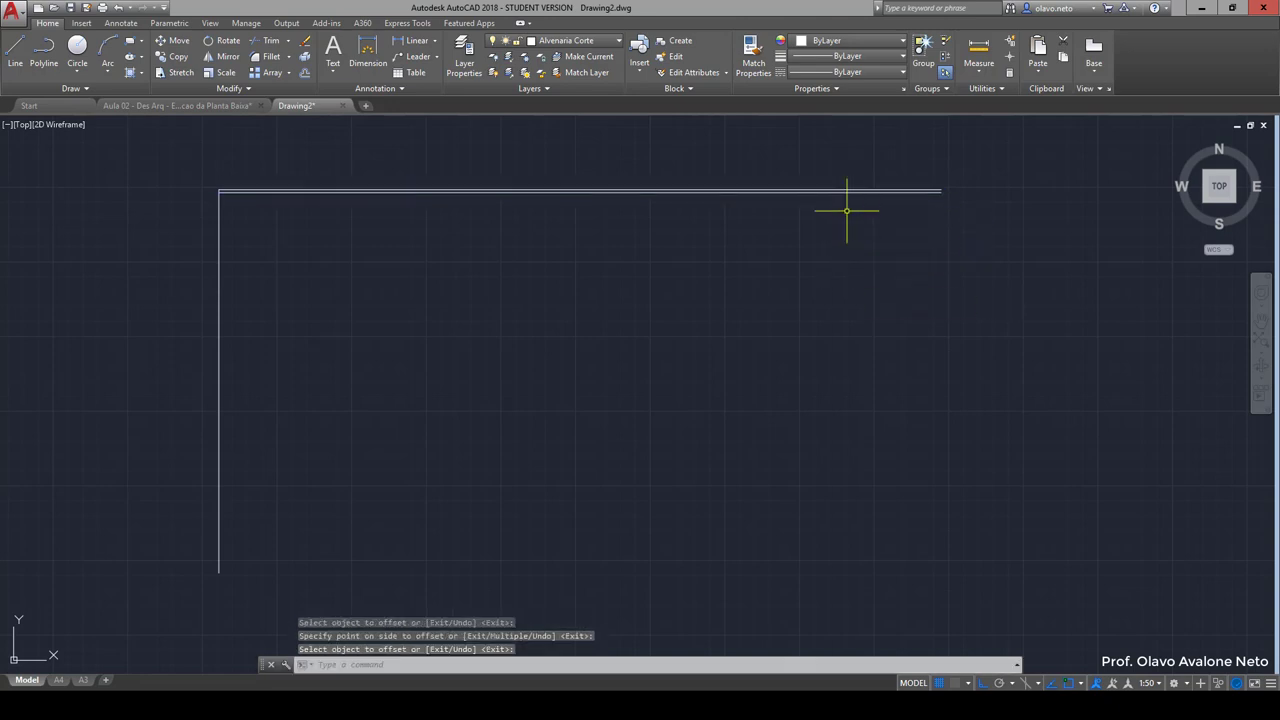
{"action": "key", "text": "Return"}
{"action": "key", "text": "Return"}
{"action": "type", "text": "20"}
{"action": "key", "text": "Return"}
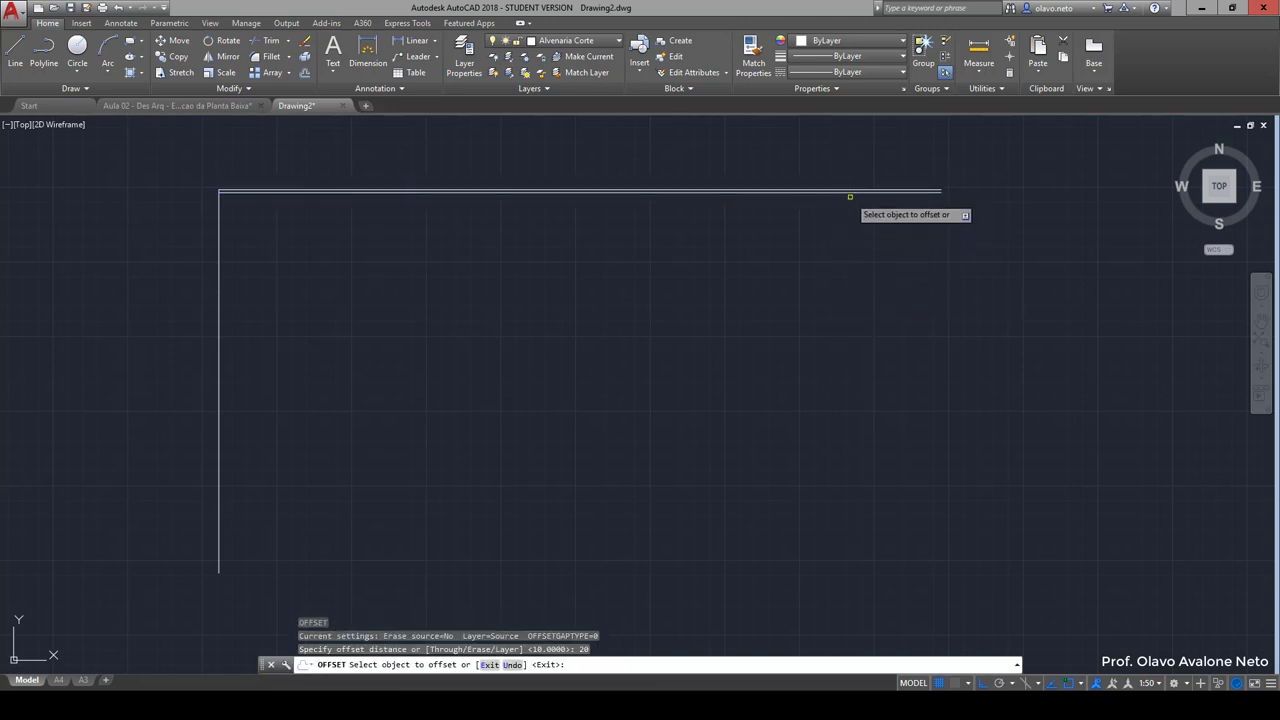
{"action": "left_click", "coordinate": [850, 194]}
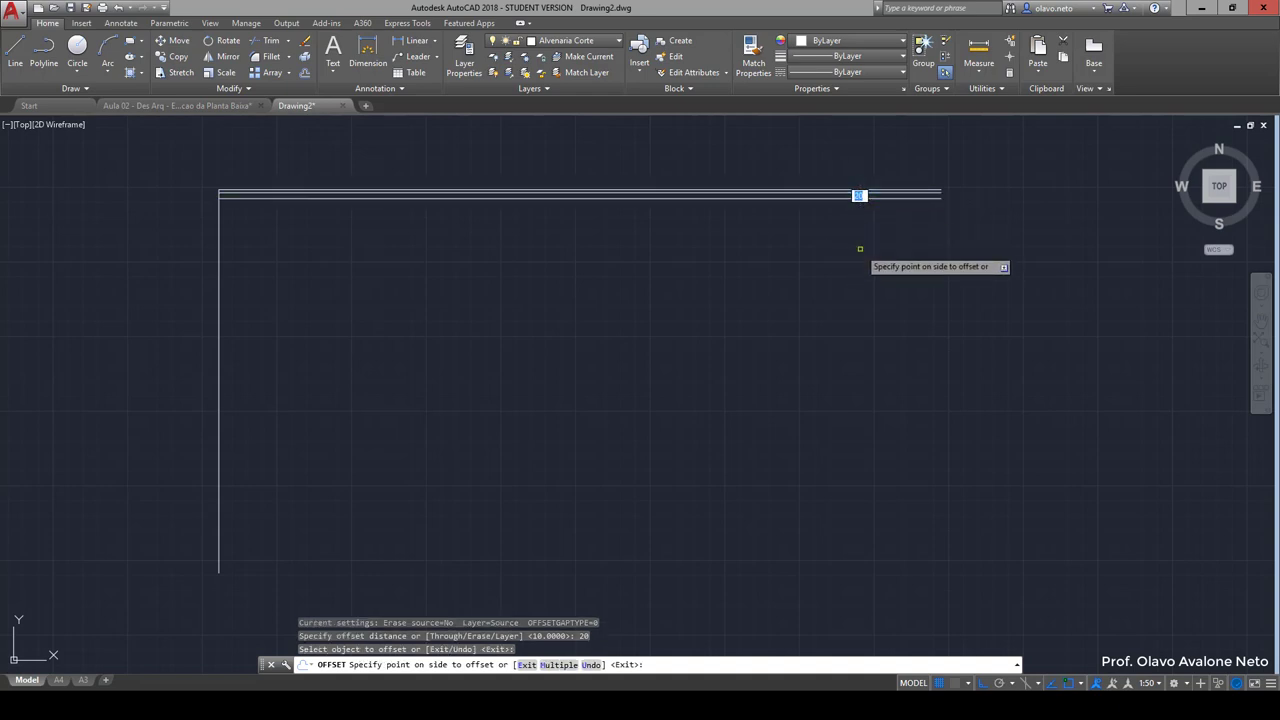
{"action": "left_click", "coordinate": [855, 252]}
{"action": "key", "text": "Return"}
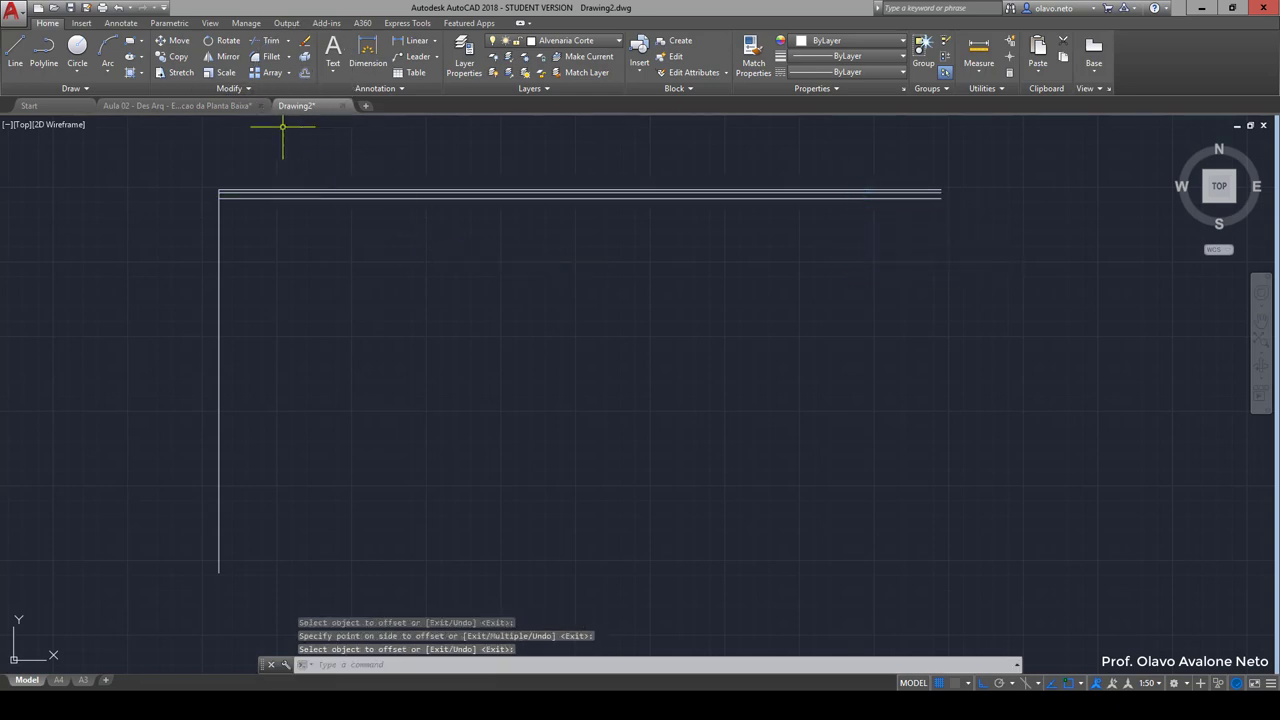
Step: Offset the left vertical line 25 to the right for the left wall
{"action": "key", "text": "Return"}
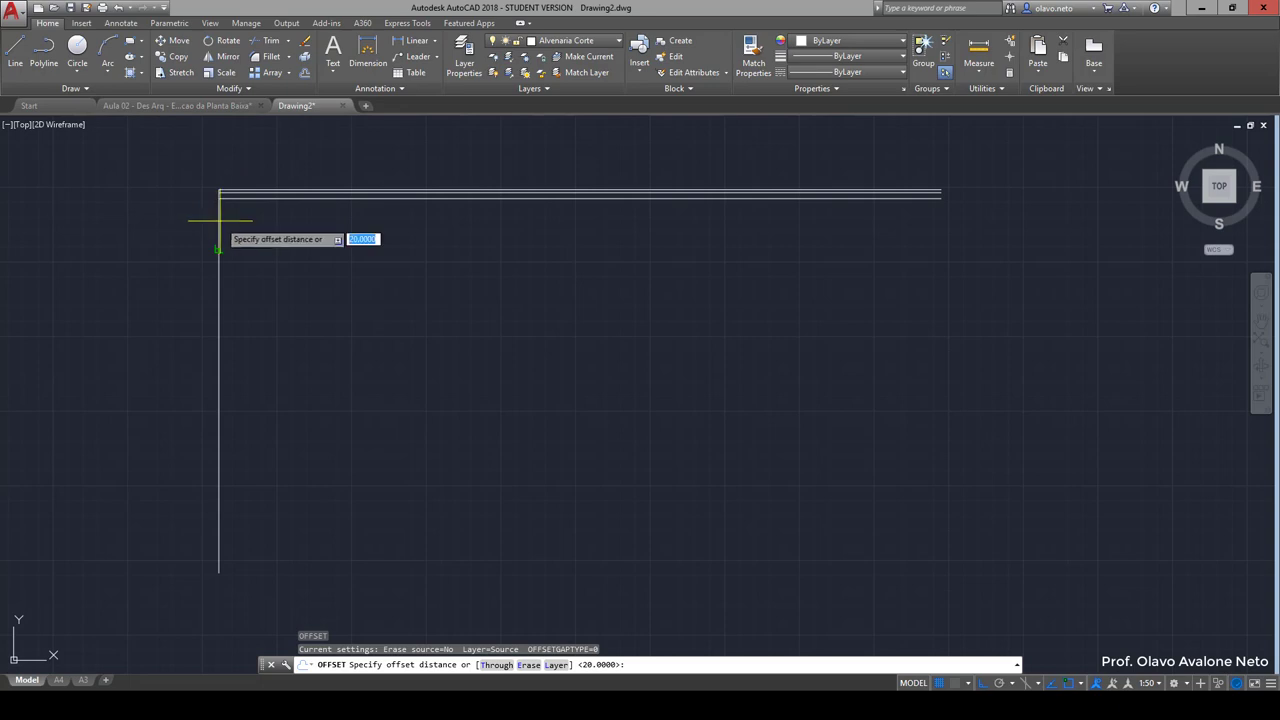
{"action": "type", "text": "25"}
{"action": "key", "text": "Return"}
{"action": "left_click", "coordinate": [218, 232]}
{"action": "left_click", "coordinate": [268, 241]}
{"action": "key", "text": "Return"}
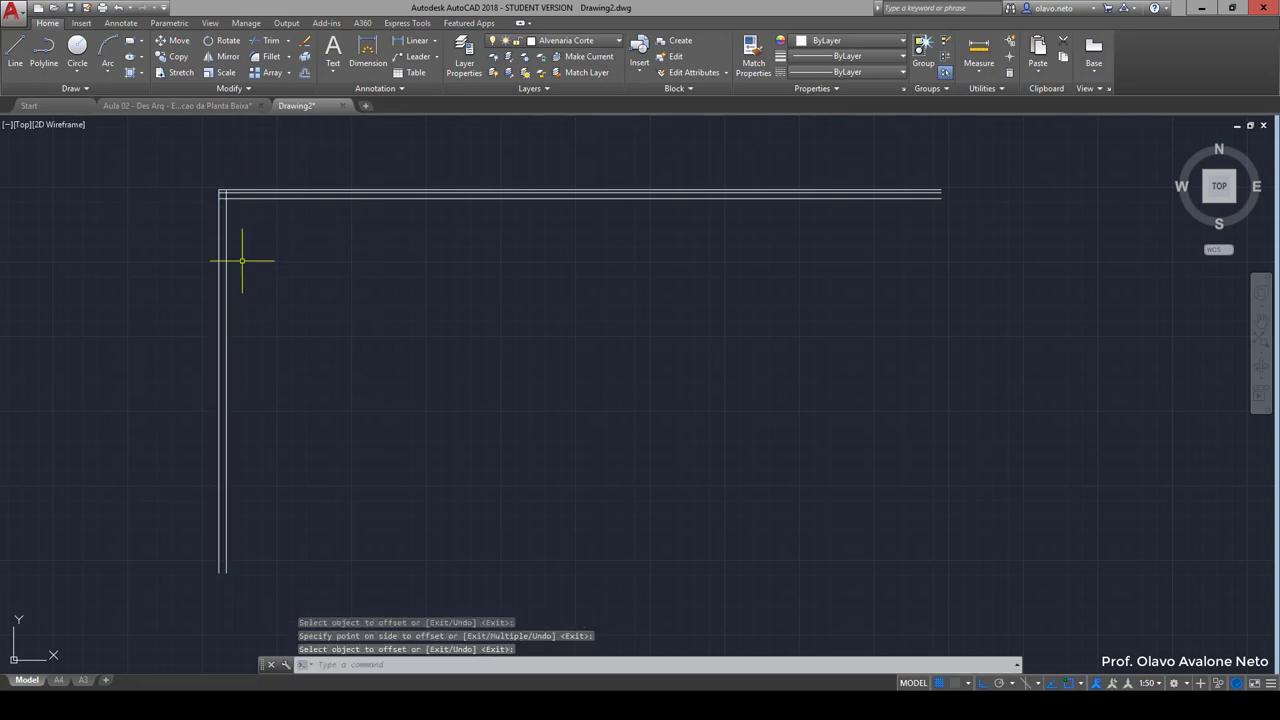
Step: Add a partition line 210 right of the inner left wall, doubled 20 beside it
{"action": "type", "text": "o"}
{"action": "key", "text": "Return"}
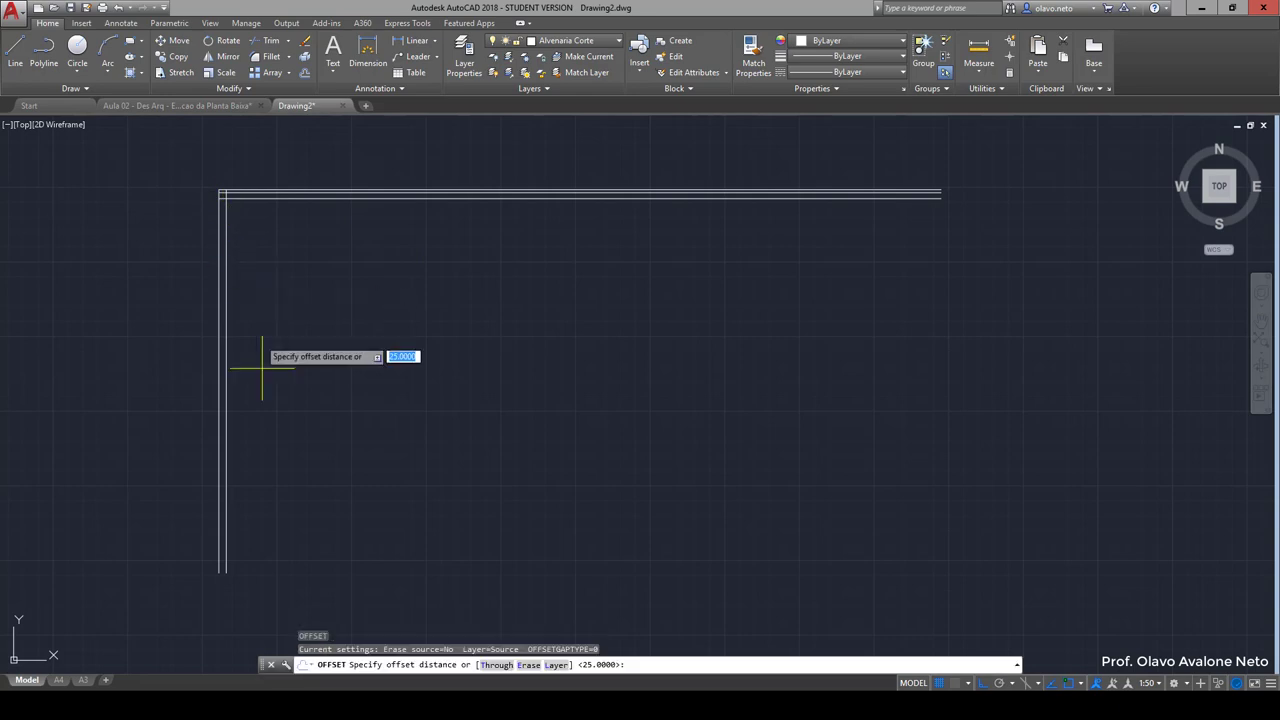
{"action": "type", "text": "210"}
{"action": "key", "text": "Return"}
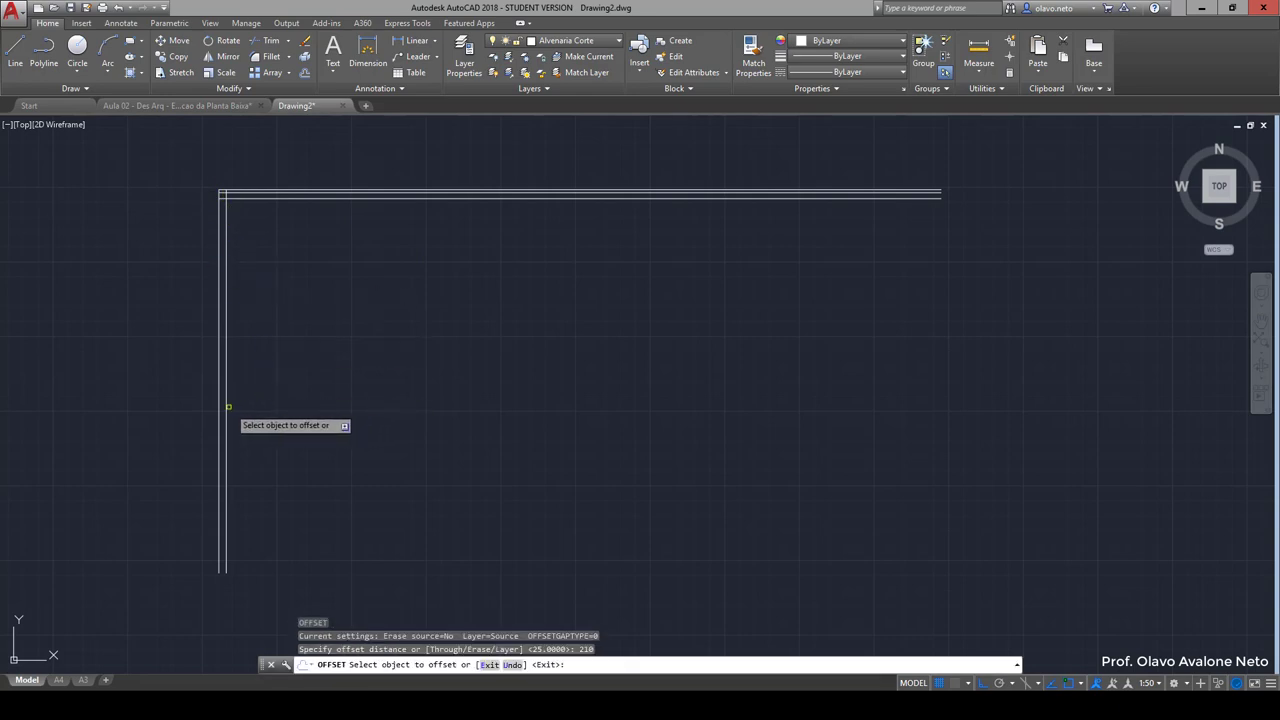
{"action": "left_click", "coordinate": [225, 405]}
{"action": "left_click", "coordinate": [312, 403]}
{"action": "key", "text": "Return"}
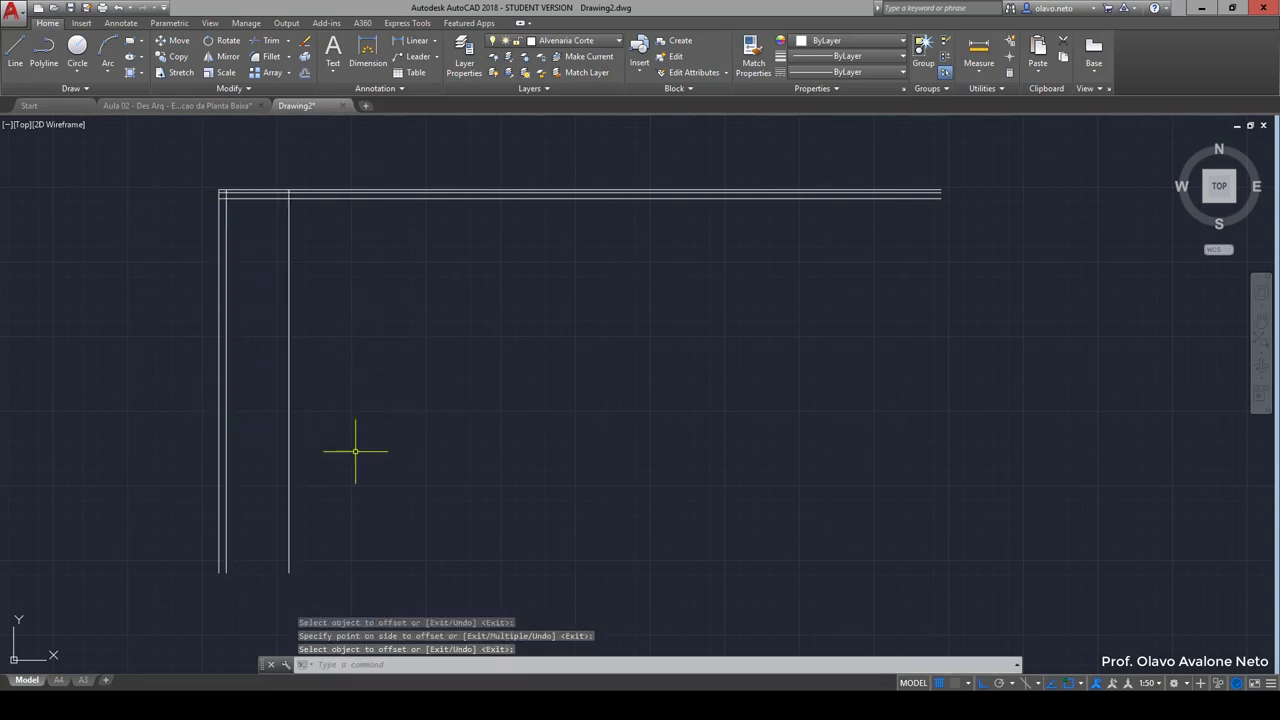
{"action": "key", "text": "Return"}
{"action": "type", "text": "20"}
{"action": "key", "text": "Return"}
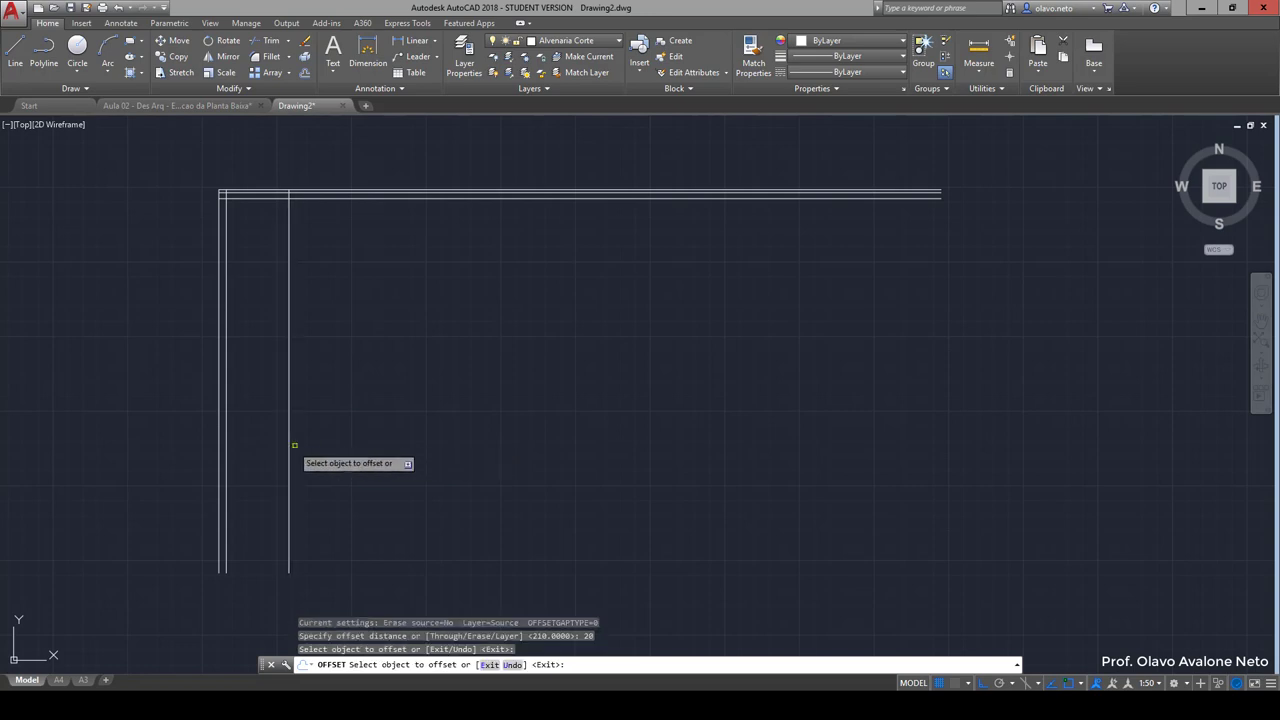
{"action": "left_click", "coordinate": [289, 446]}
{"action": "left_click", "coordinate": [318, 445]}
{"action": "key", "text": "Return"}
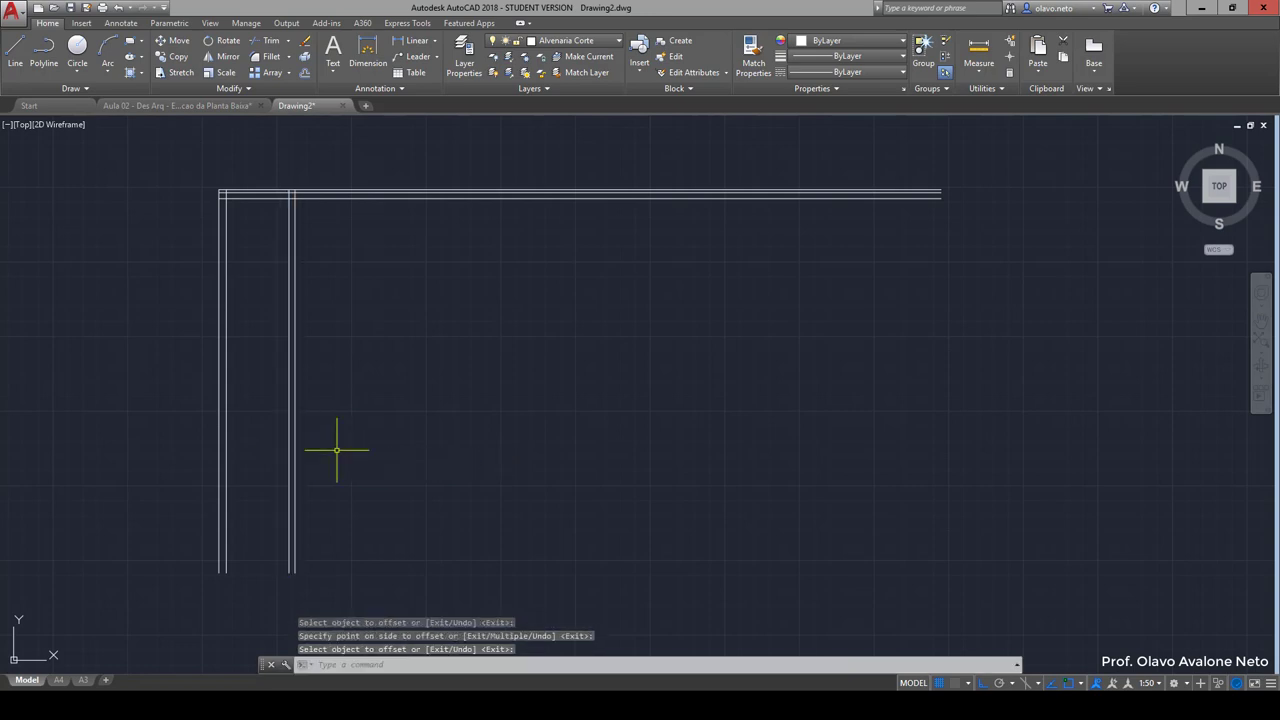
Step: Offset the rightmost partition line 105 further right and select the new line
{"action": "key", "text": "Return"}
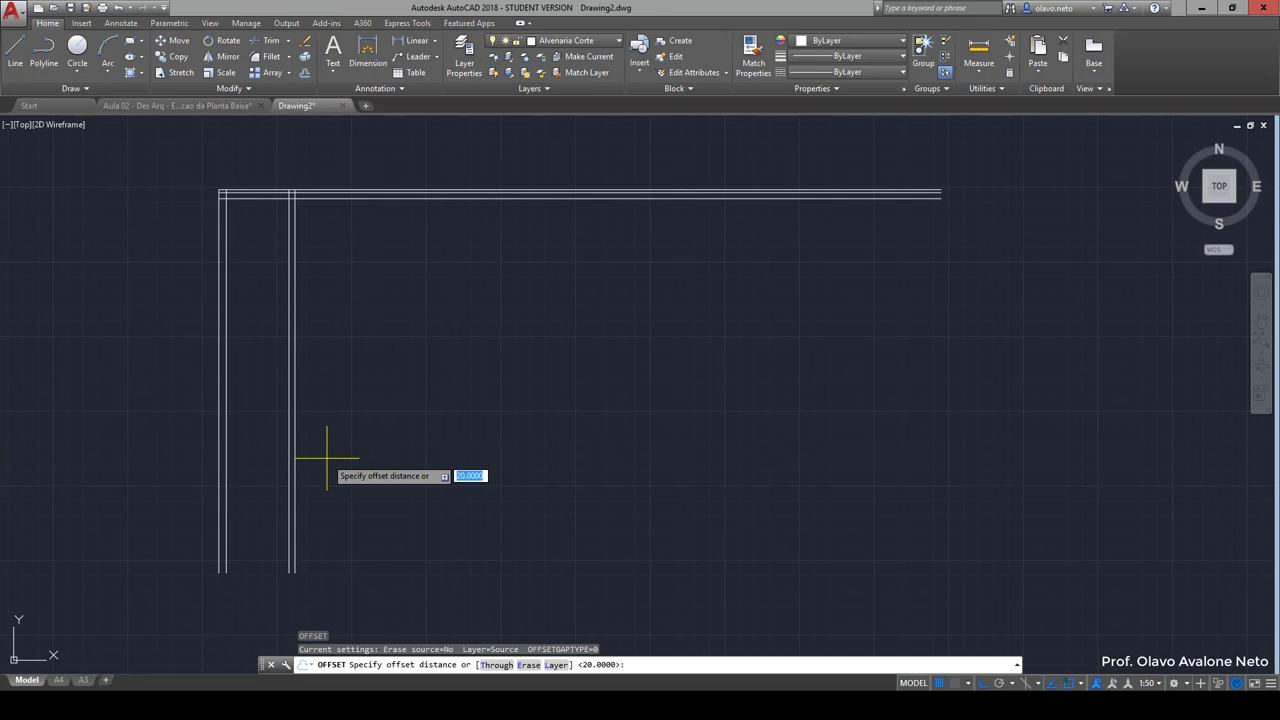
{"action": "type", "text": "105"}
{"action": "key", "text": "Return"}
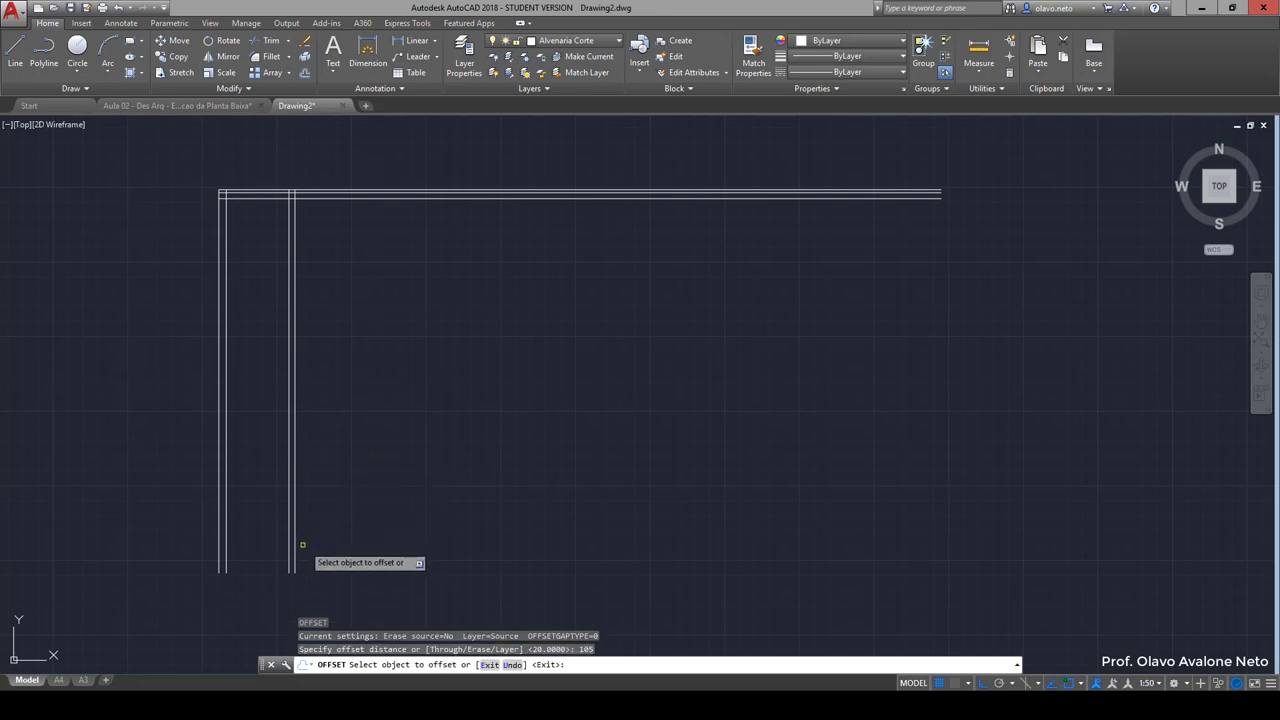
{"action": "left_click", "coordinate": [293, 543]}
{"action": "left_click", "coordinate": [326, 545]}
{"action": "key", "text": "Return"}
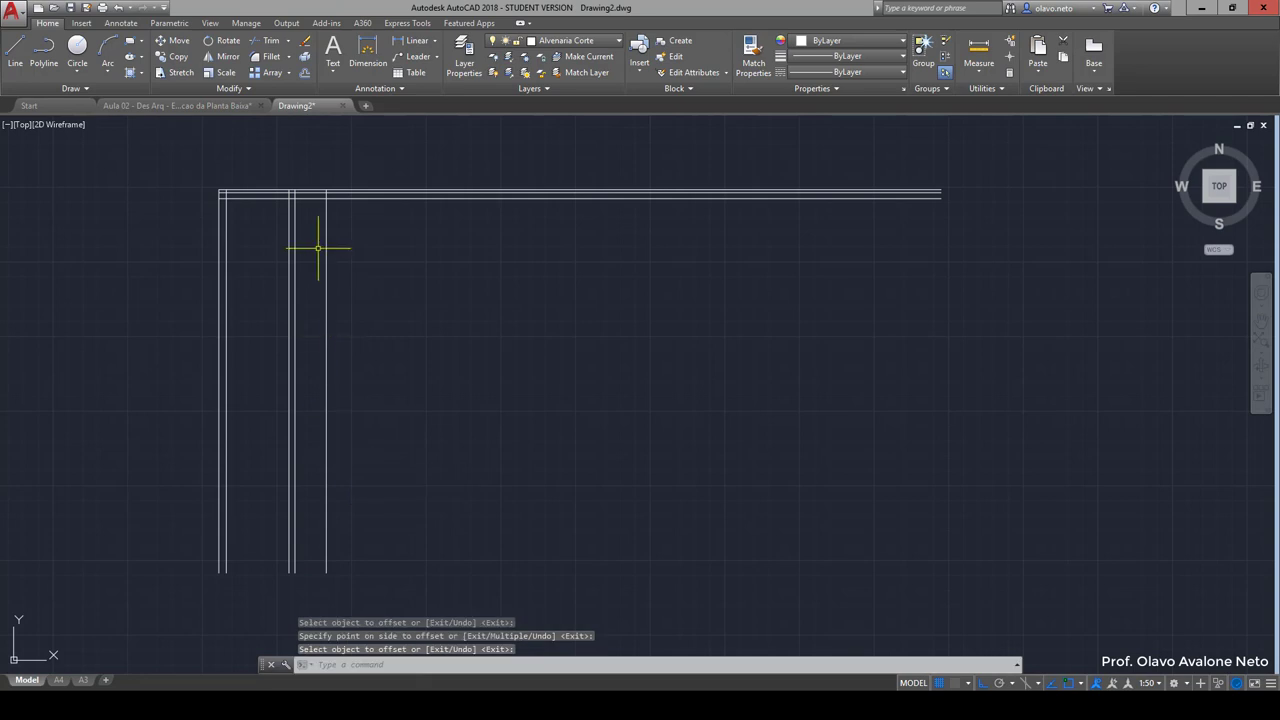
{"action": "key", "text": "Return"}
{"action": "left_click", "coordinate": [326, 240]}
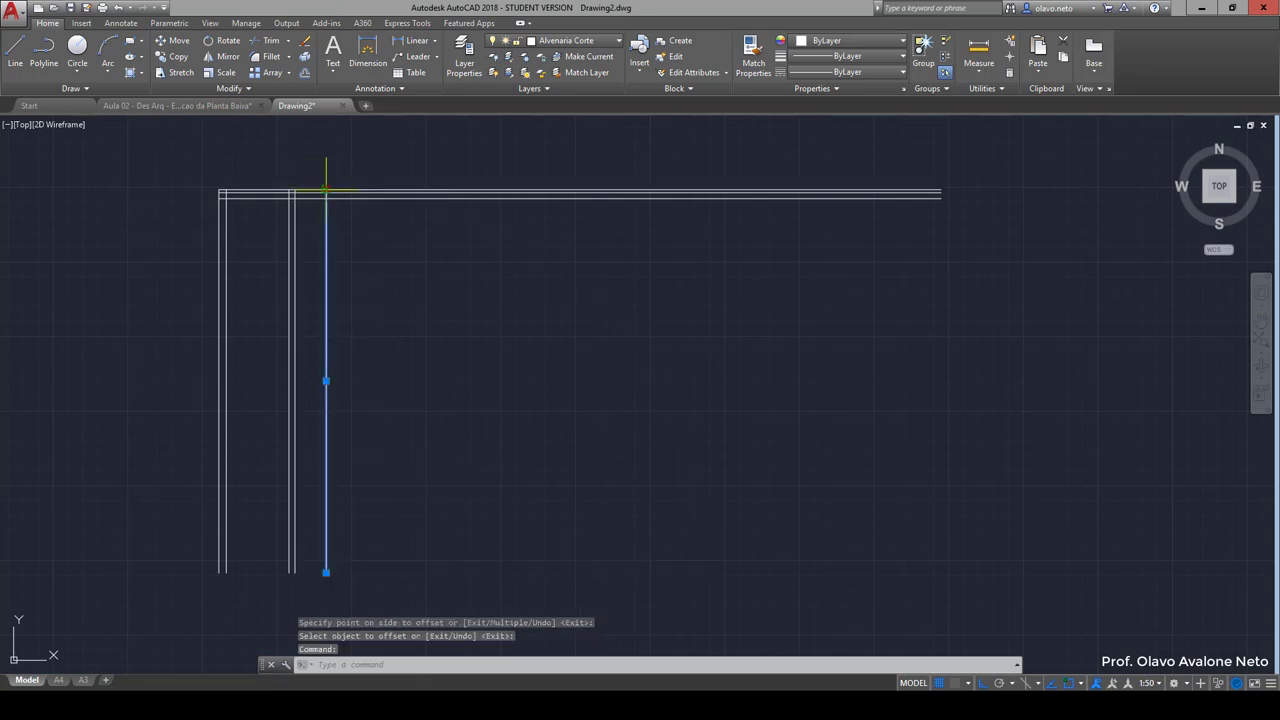
Step: Cancel the grip stretch and begin a 145 offset of the short partition line
{"action": "left_click", "coordinate": [326, 190]}
{"action": "scroll", "coordinate": [328, 578], "scroll_direction": "up", "scroll_amount": 3}
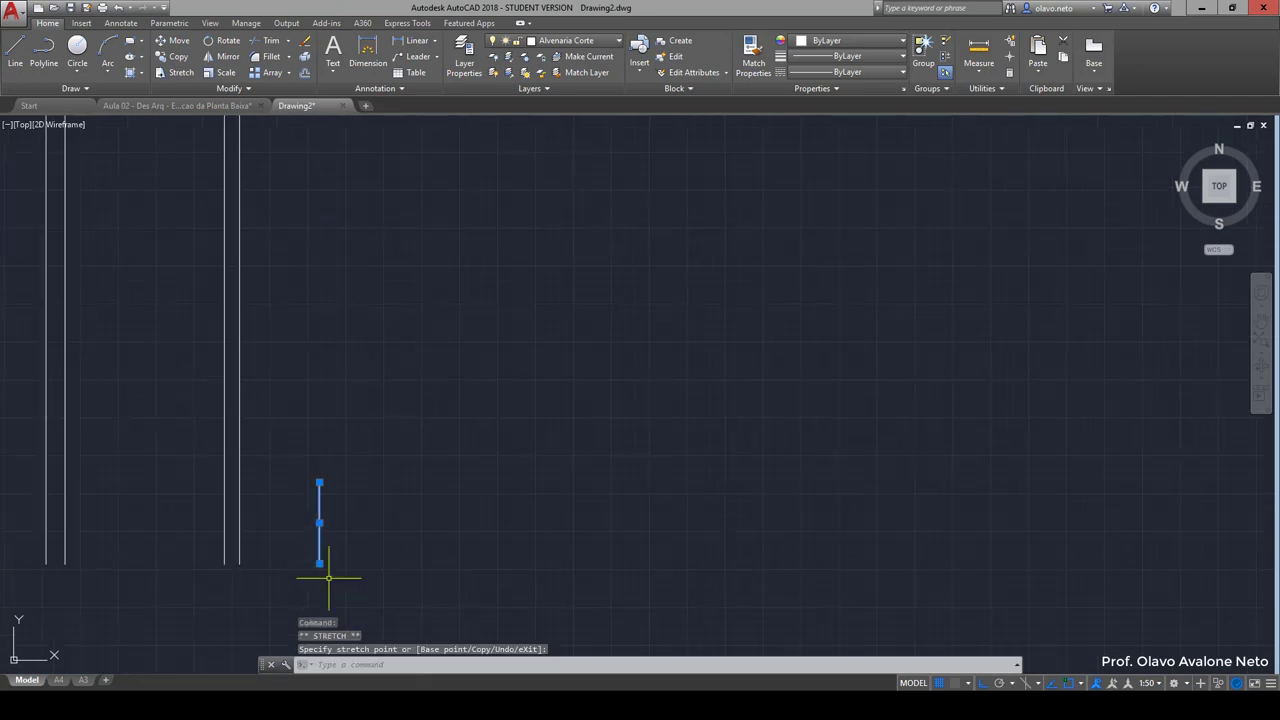
{"action": "key", "text": "Escape"}
{"action": "type", "text": "o"}
{"action": "key", "text": "Return"}
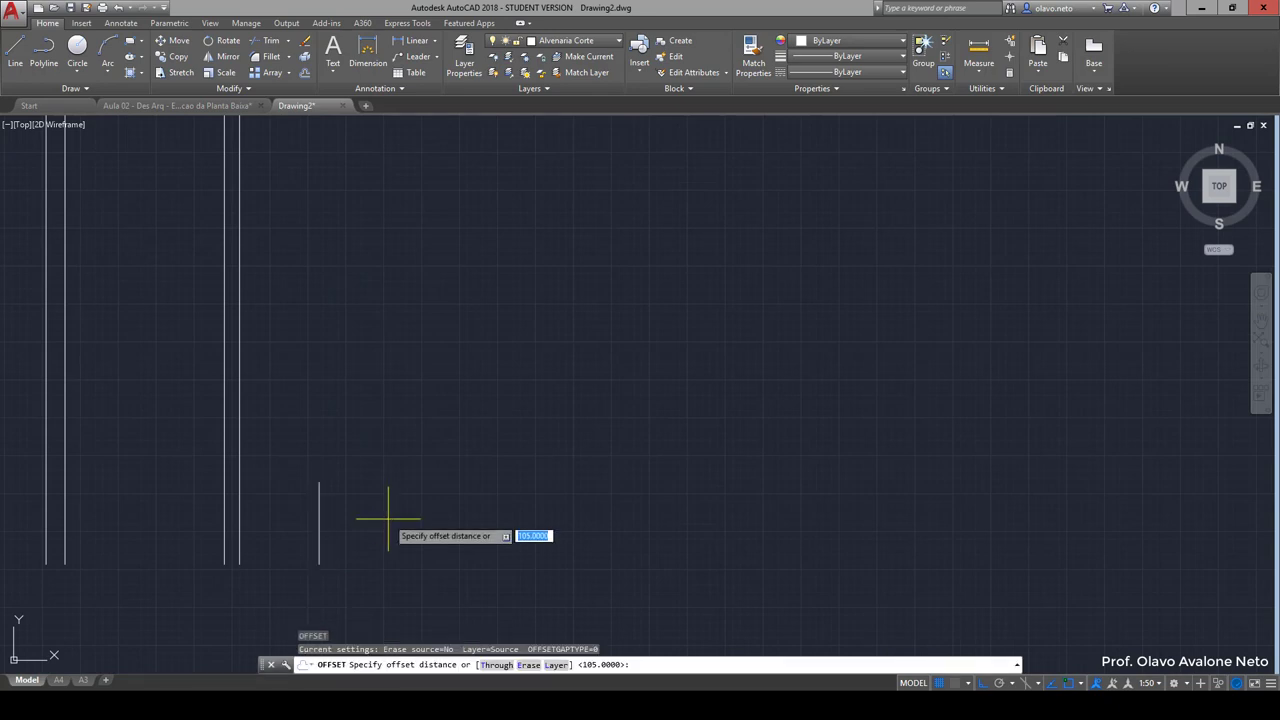
{"action": "type", "text": "145"}
{"action": "key", "text": "Return"}
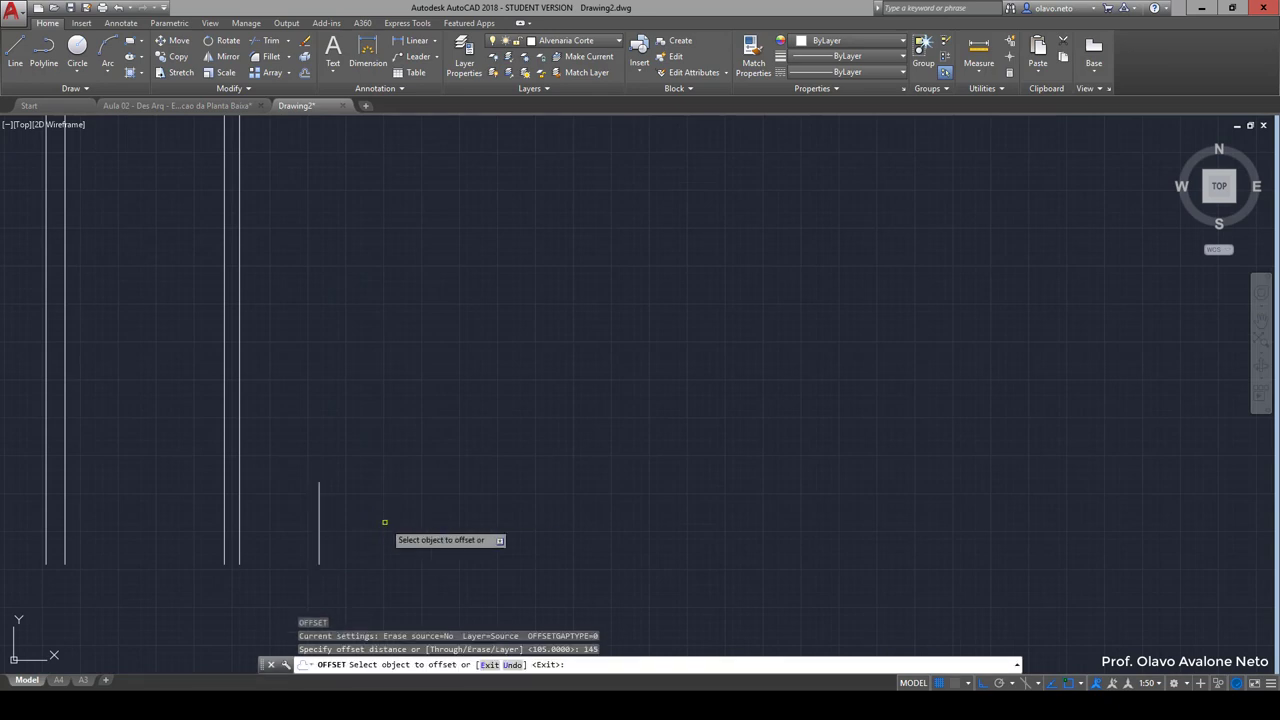
{"action": "left_click", "coordinate": [319, 522]}
Step: Place the 145 copy on the right side of the short partition line
{"action": "left_click", "coordinate": [505, 495]}
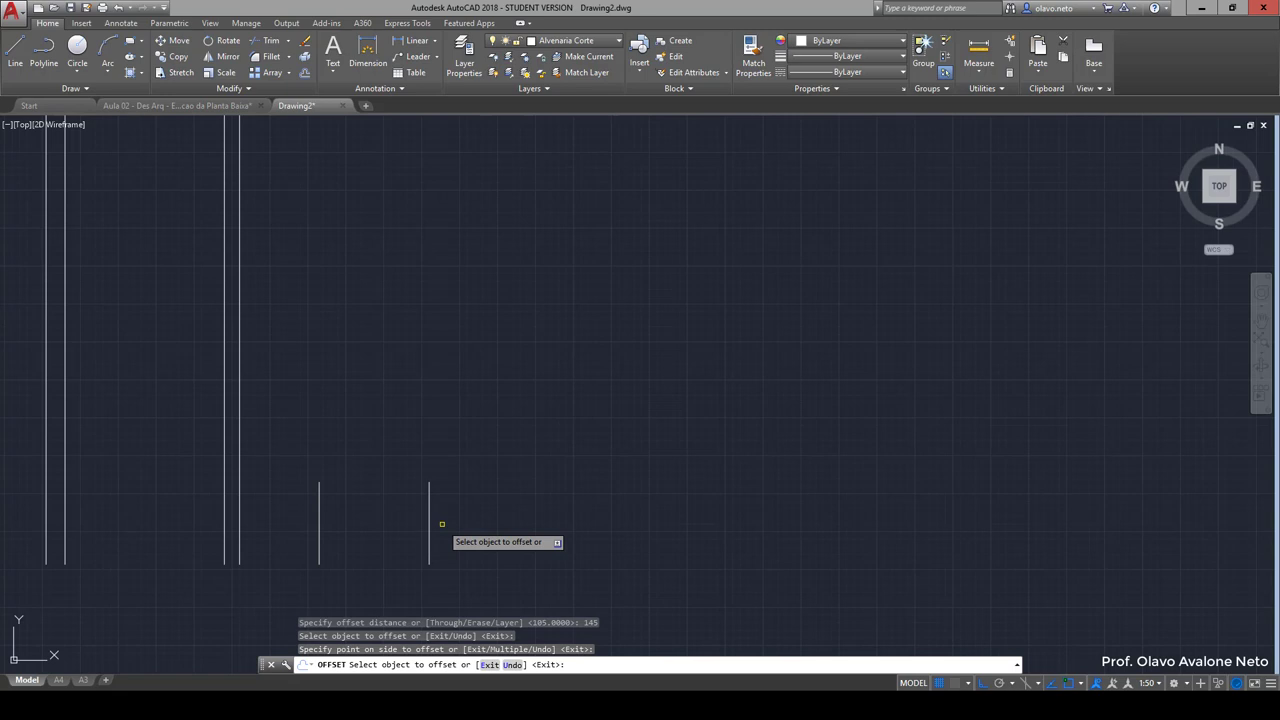
Step: Offset the short partition line 140 to the right
{"action": "left_click", "coordinate": [430, 529]}
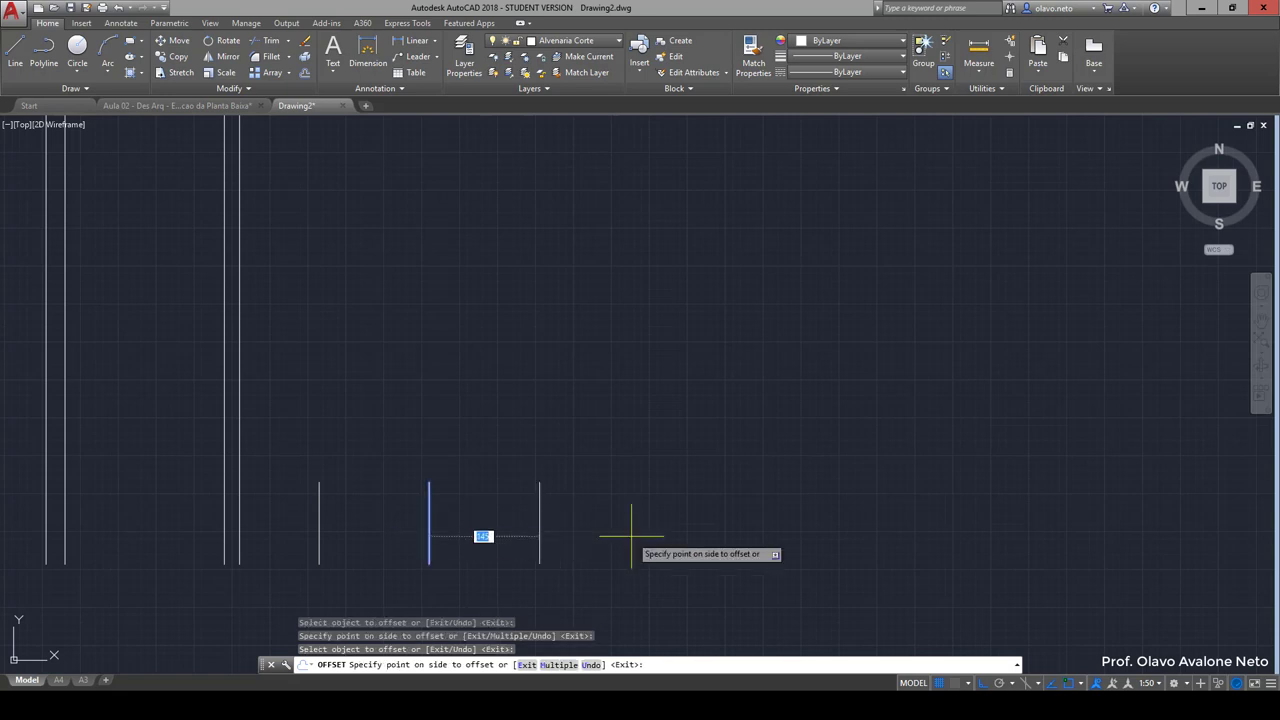
{"action": "key", "text": "Escape"}
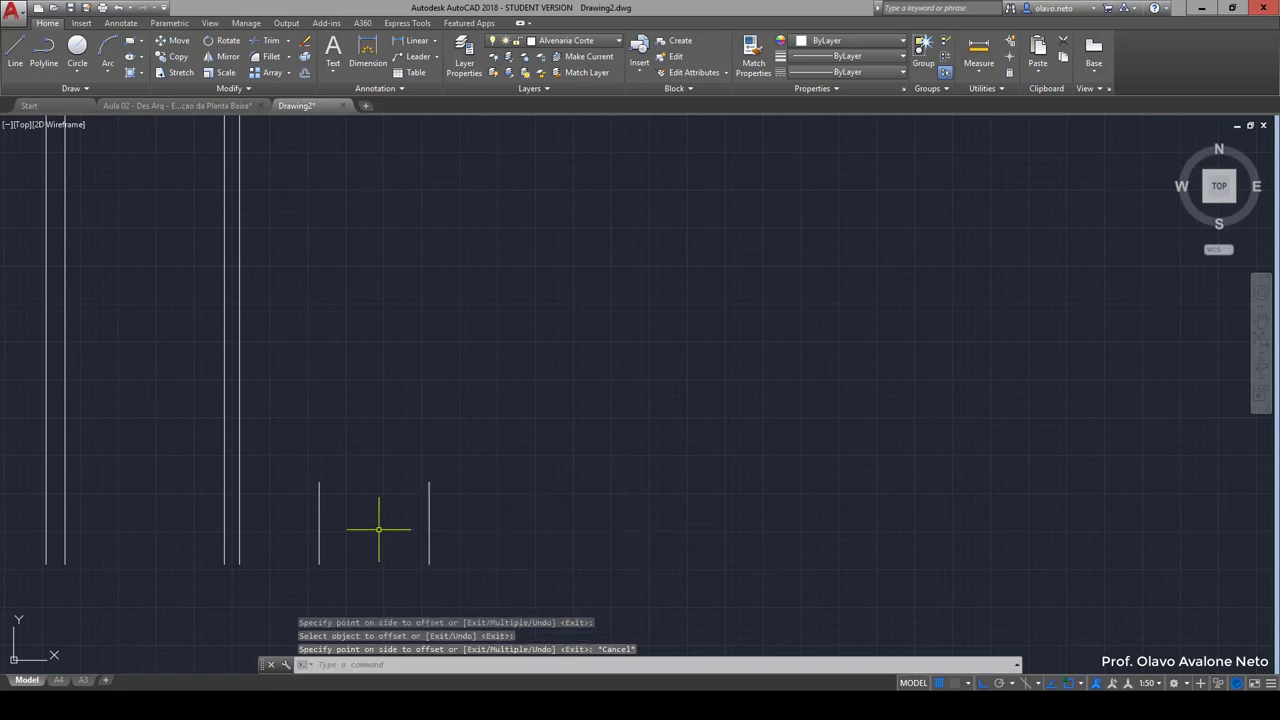
{"action": "scroll", "coordinate": [379, 530], "scroll_direction": "up", "scroll_amount": 2}
{"action": "key", "text": "Return"}
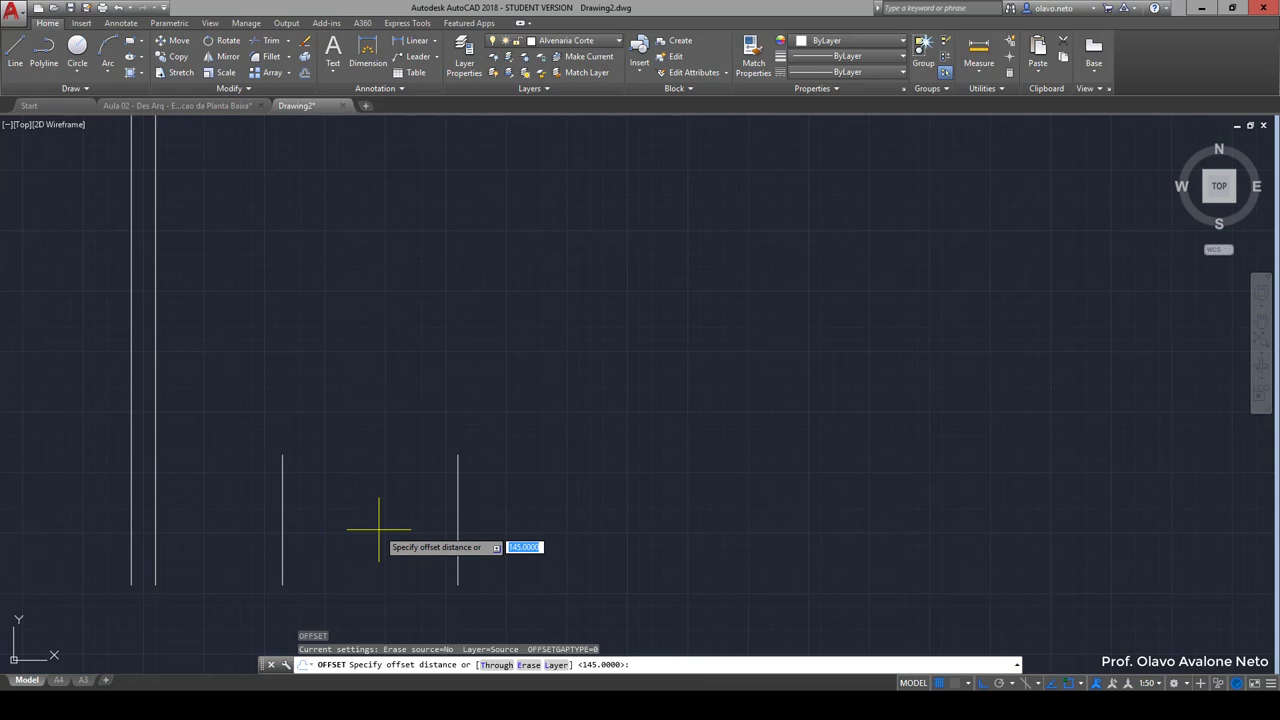
{"action": "type", "text": "140"}
{"action": "key", "text": "Return"}
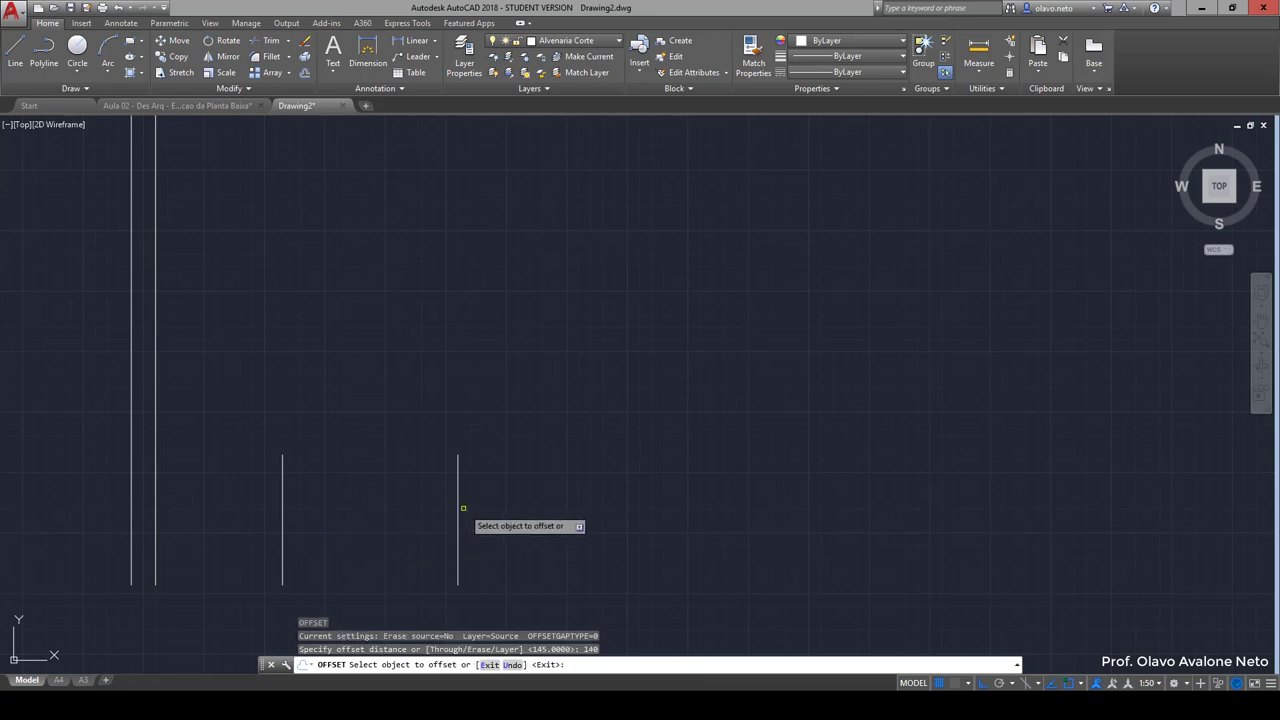
{"action": "left_click", "coordinate": [460, 510]}
{"action": "left_click", "coordinate": [688, 500]}
{"action": "key", "text": "Return"}
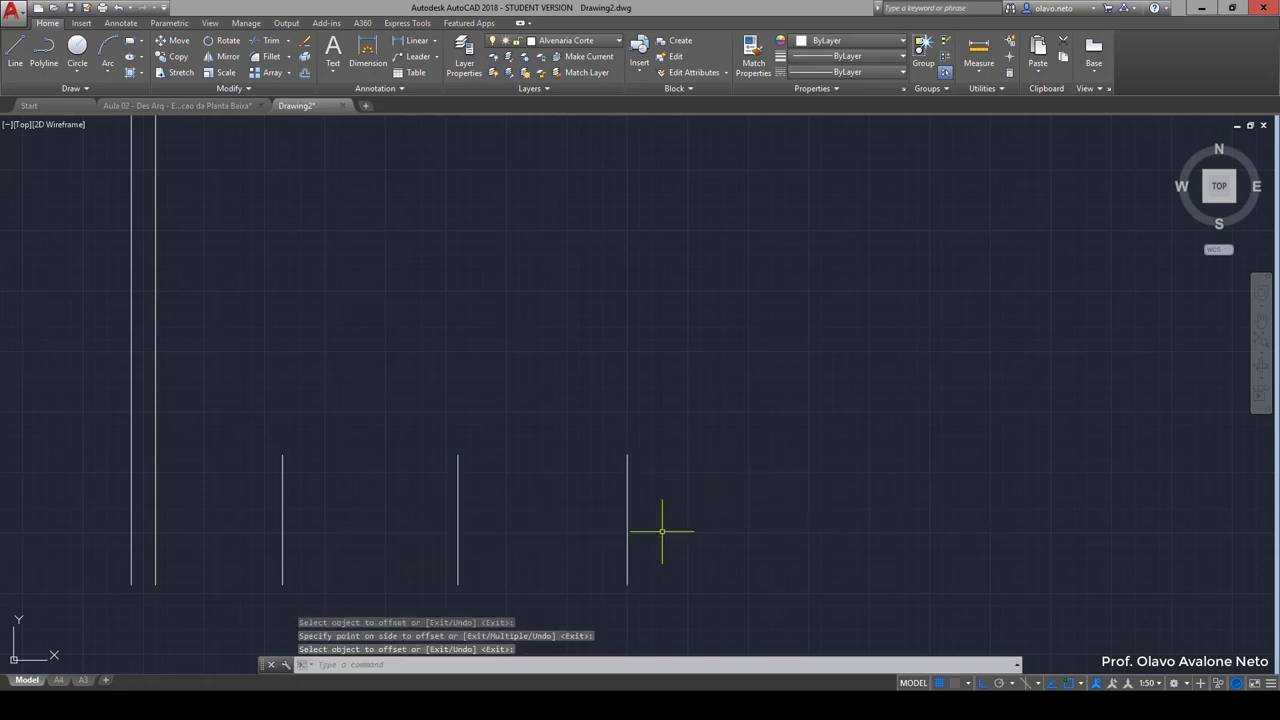
Step: Double the new partition with a line 15 to its right and window-select both lines
{"action": "scroll", "coordinate": [457, 483], "scroll_direction": "down", "scroll_amount": 2}
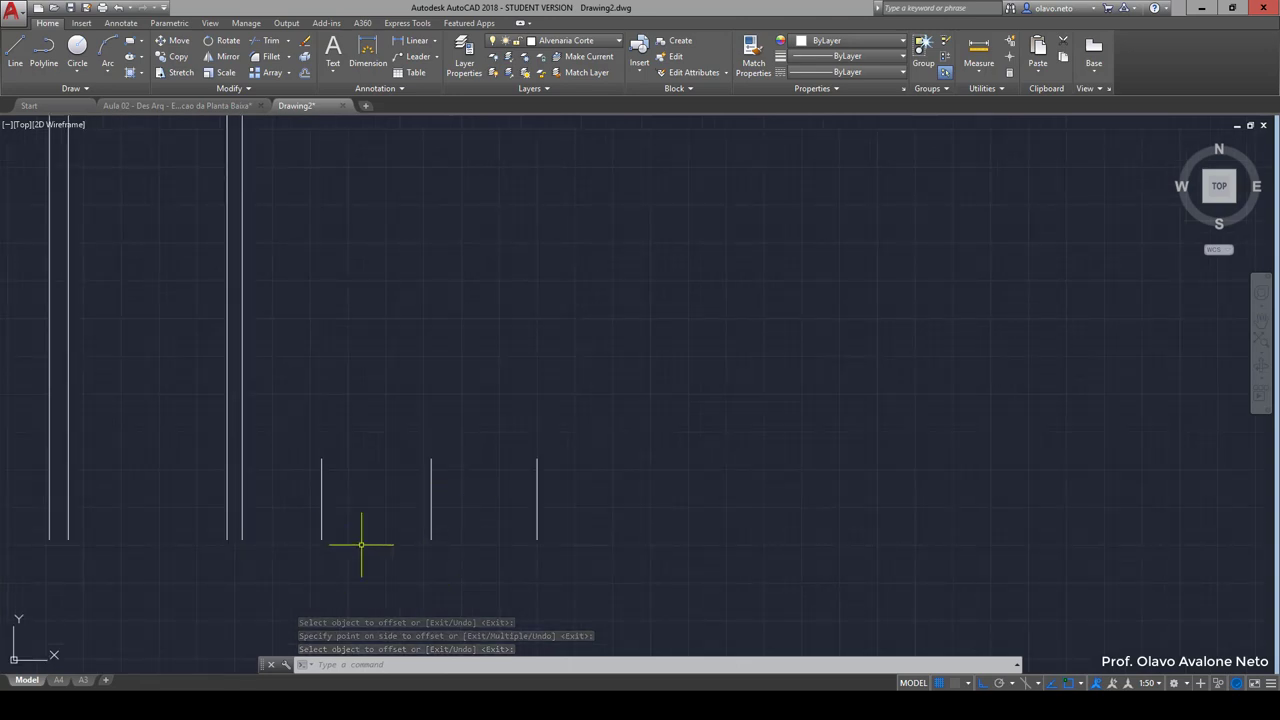
{"action": "key", "text": "Return"}
{"action": "type", "text": "15"}
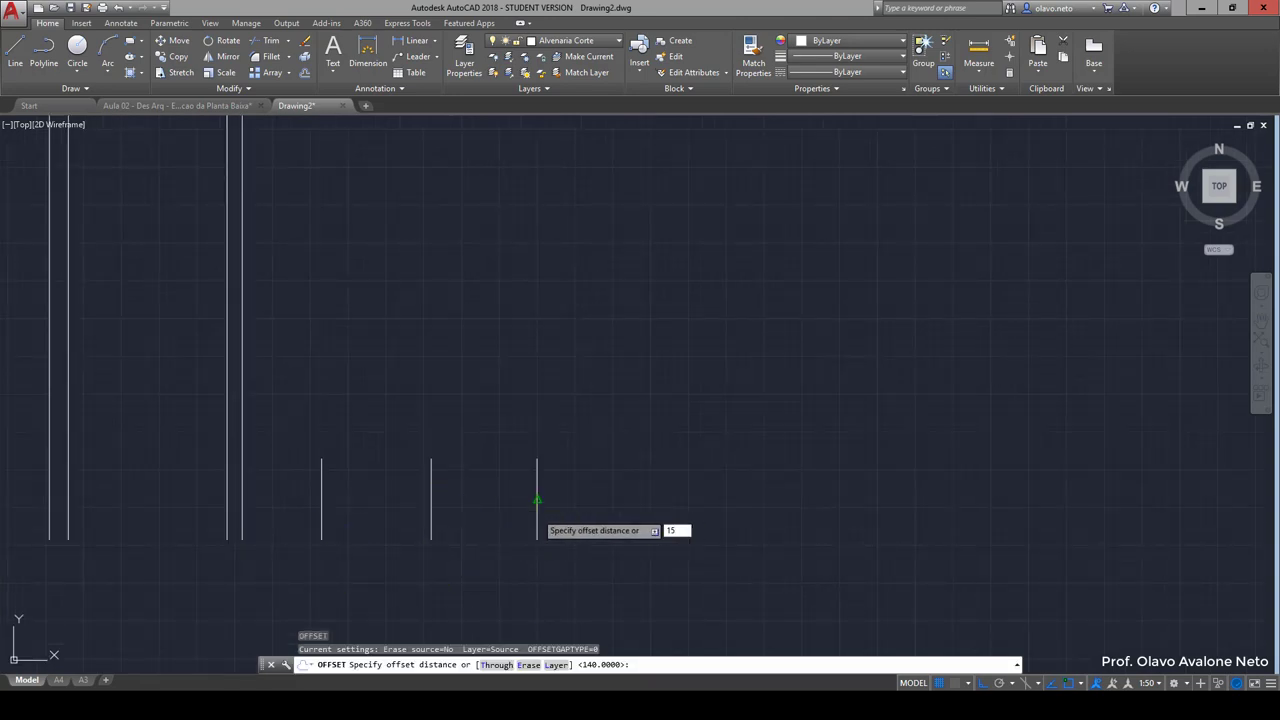
{"action": "key", "text": "Return"}
{"action": "left_click", "coordinate": [536, 502]}
{"action": "left_click", "coordinate": [584, 543]}
{"action": "key", "text": "Return"}
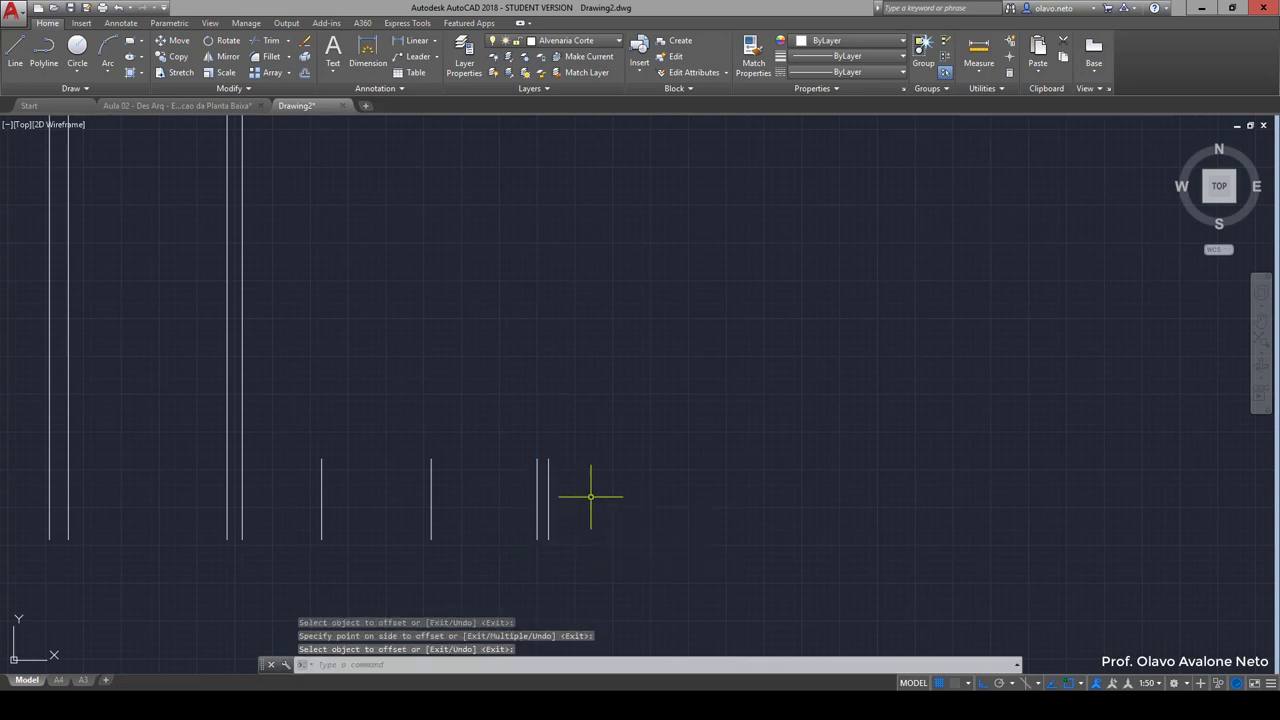
{"action": "left_click", "coordinate": [583, 487]}
{"action": "left_click", "coordinate": [537, 521]}
Step: Stretch both thin partition lines' bottom endpoints up to the higher point, then deselect
{"action": "scroll", "coordinate": [537, 521], "scroll_direction": "down", "scroll_amount": 2}
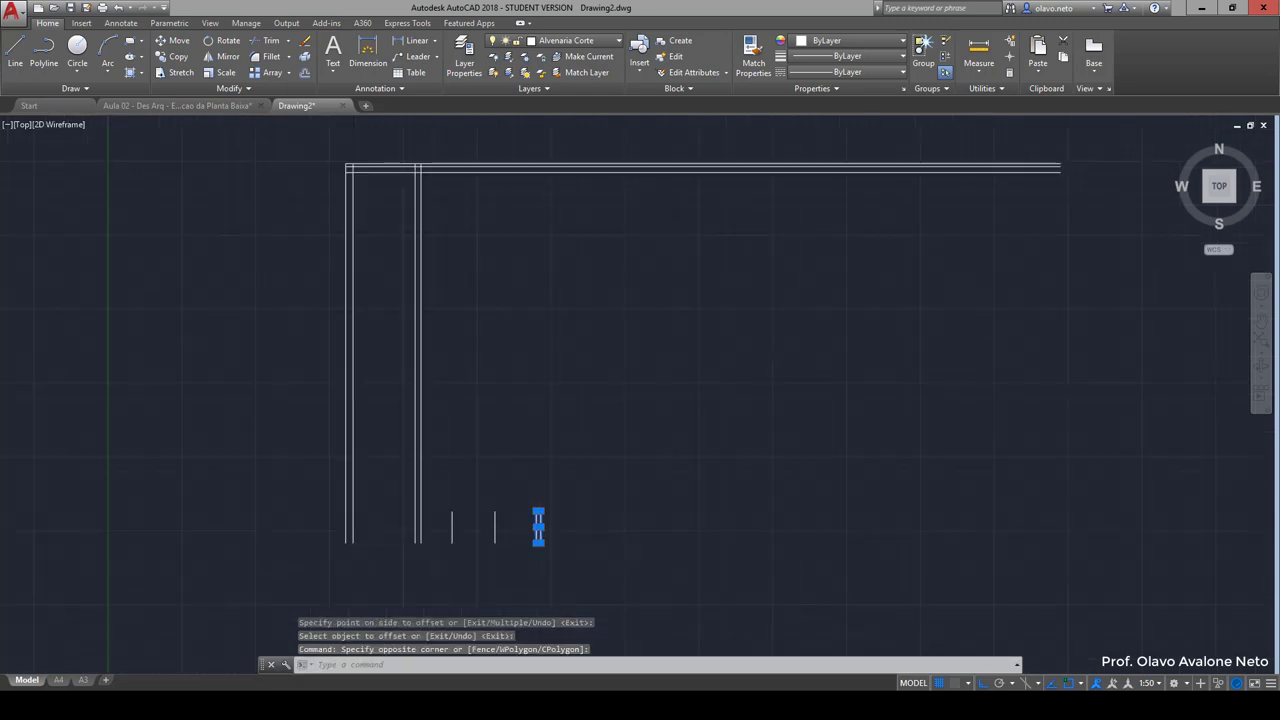
{"action": "scroll", "coordinate": [537, 521], "scroll_direction": "down", "scroll_amount": 2}
{"action": "left_click", "coordinate": [537, 524]}
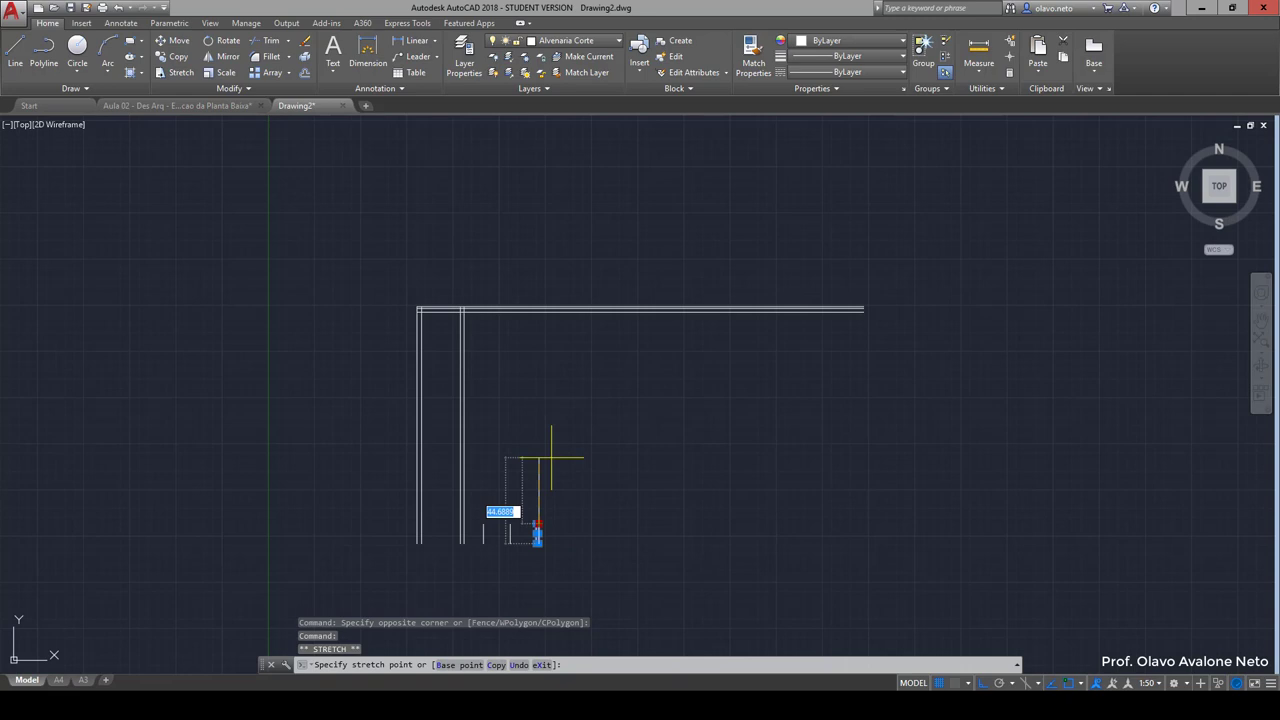
{"action": "left_click", "coordinate": [538, 392]}
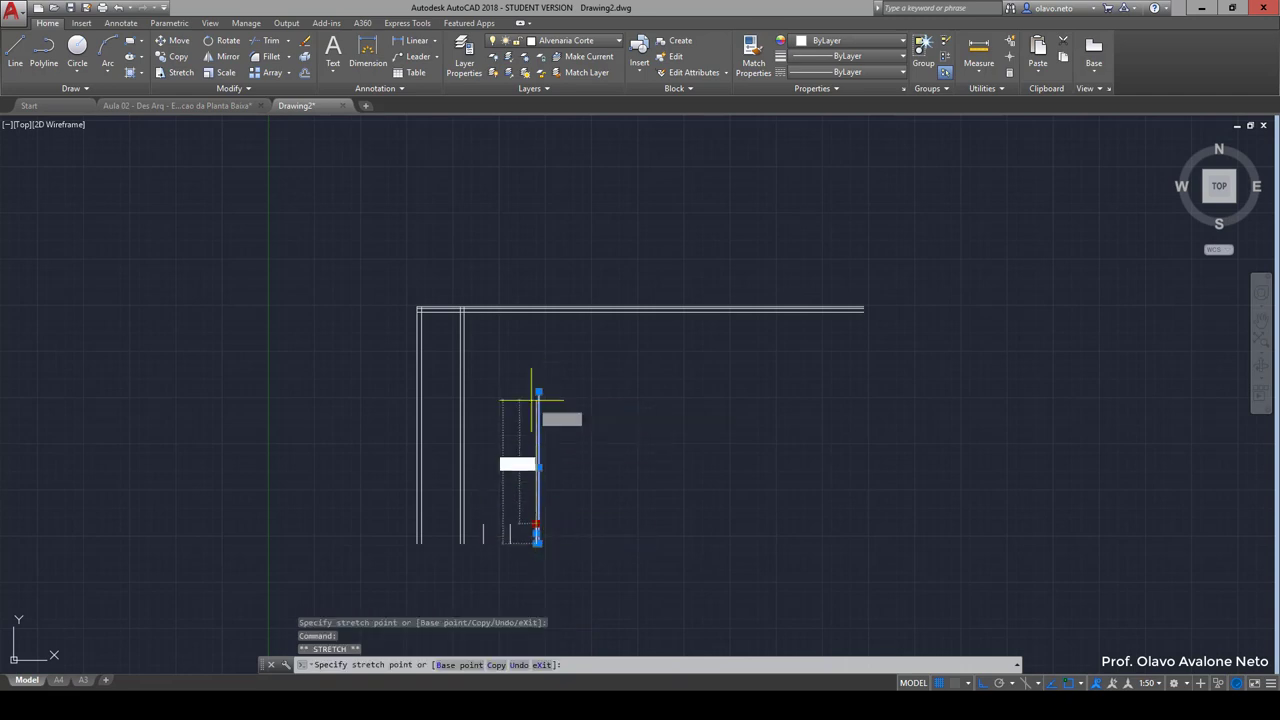
{"action": "key", "text": "Escape"}
{"action": "key", "text": "Escape"}
{"action": "key", "text": "Escape"}
{"action": "scroll", "coordinate": [546, 531], "scroll_direction": "up", "scroll_amount": 5}
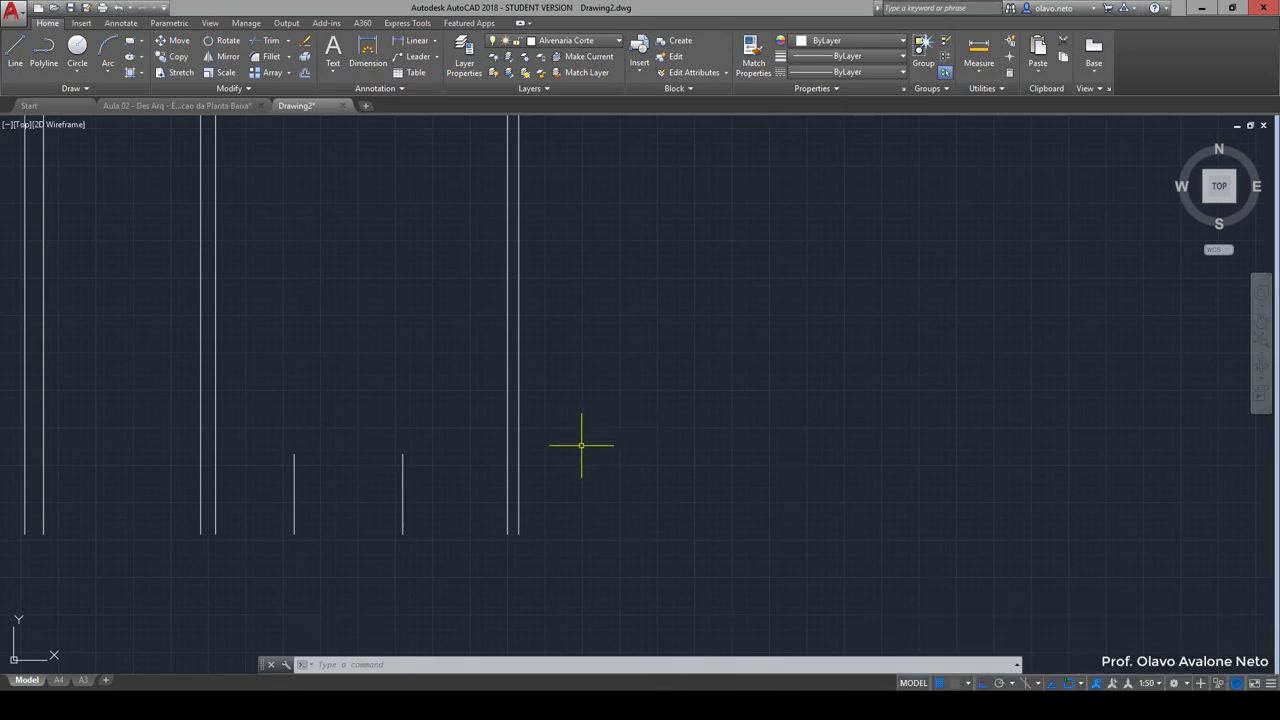
Step: Offset the thin wall's right line 140 to the right
{"action": "type", "text": "o"}
{"action": "key", "text": "Return"}
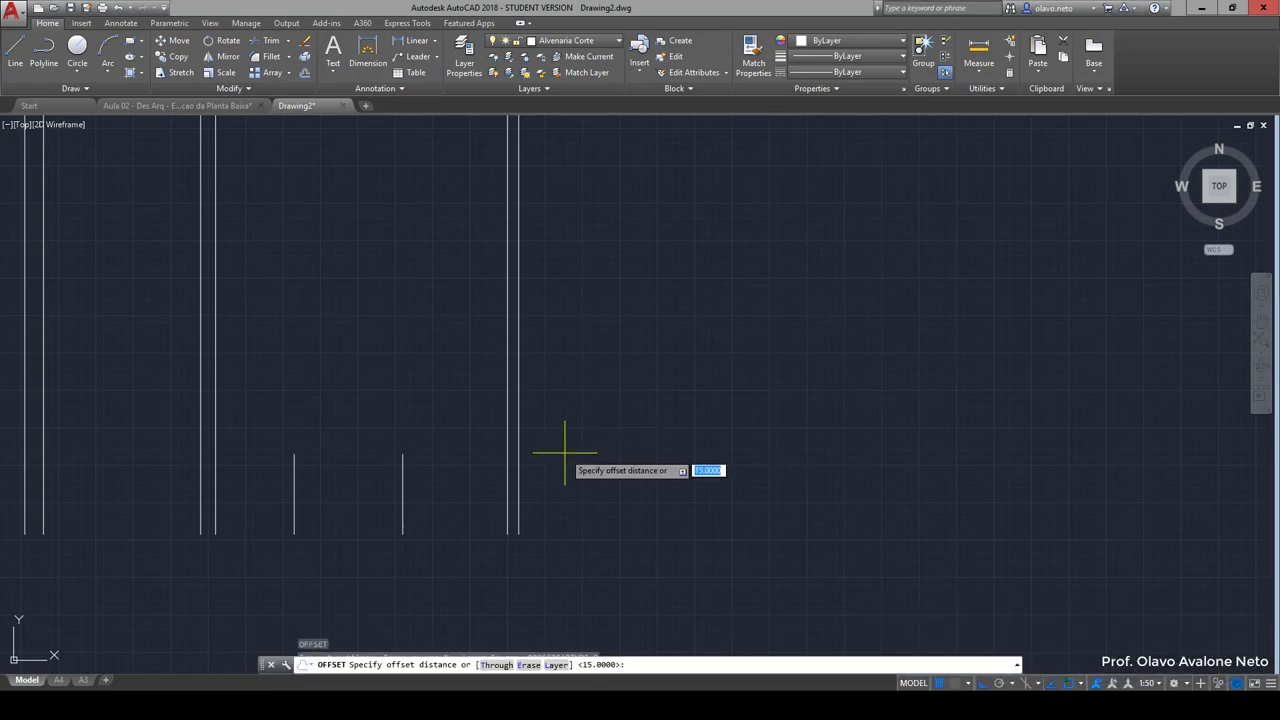
{"action": "type", "text": "140"}
{"action": "key", "text": "Return"}
{"action": "left_click", "coordinate": [521, 478]}
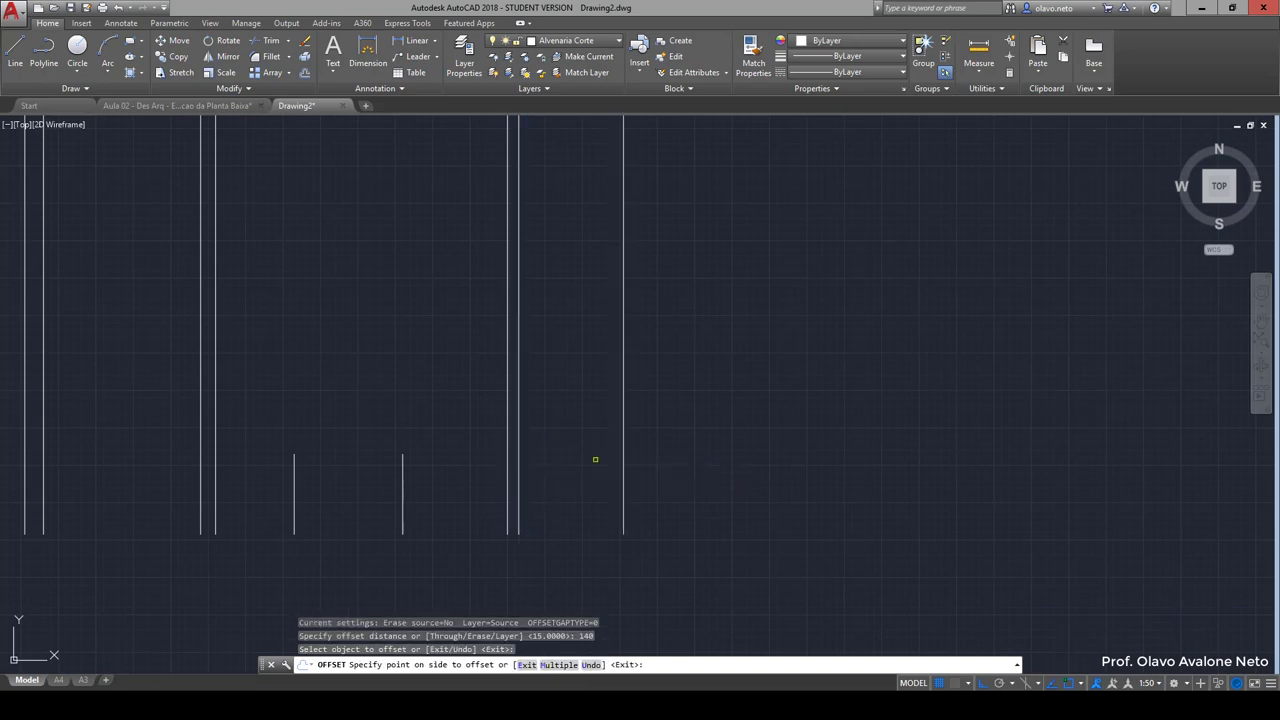
{"action": "left_click", "coordinate": [610, 457]}
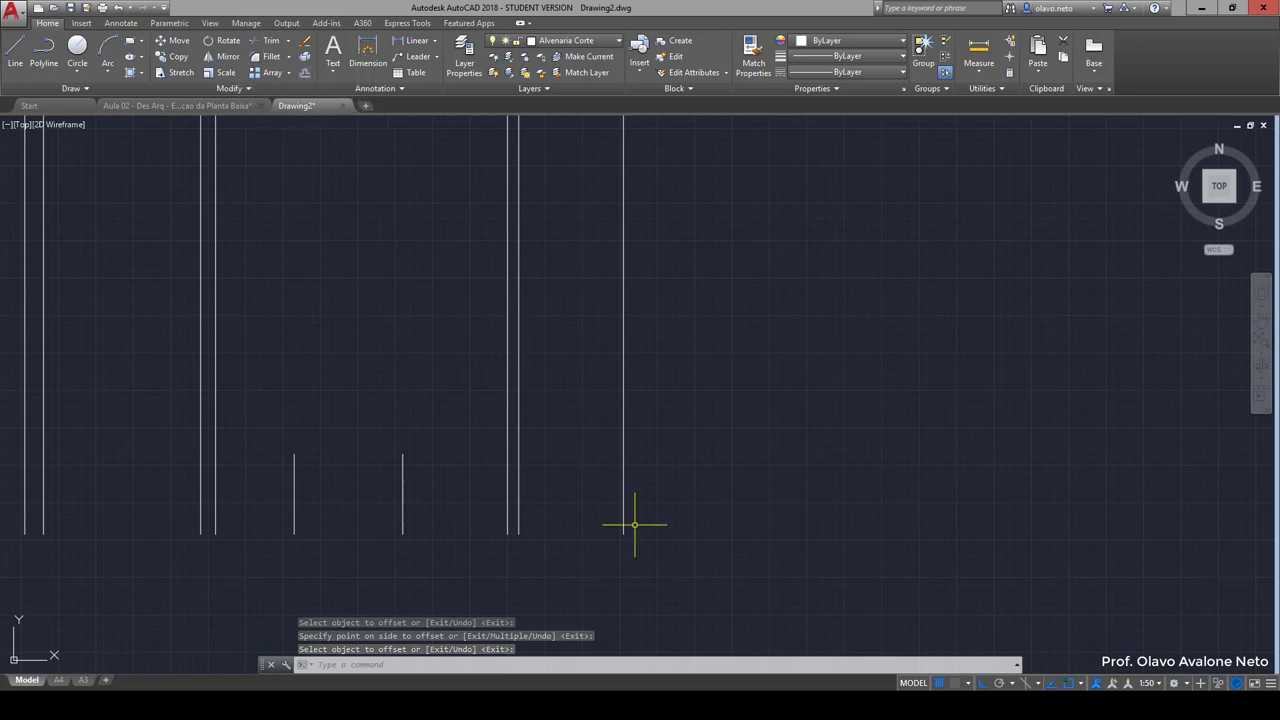
Step: Double the new partition line with a copy 25 to its right
{"action": "key", "text": "Return"}
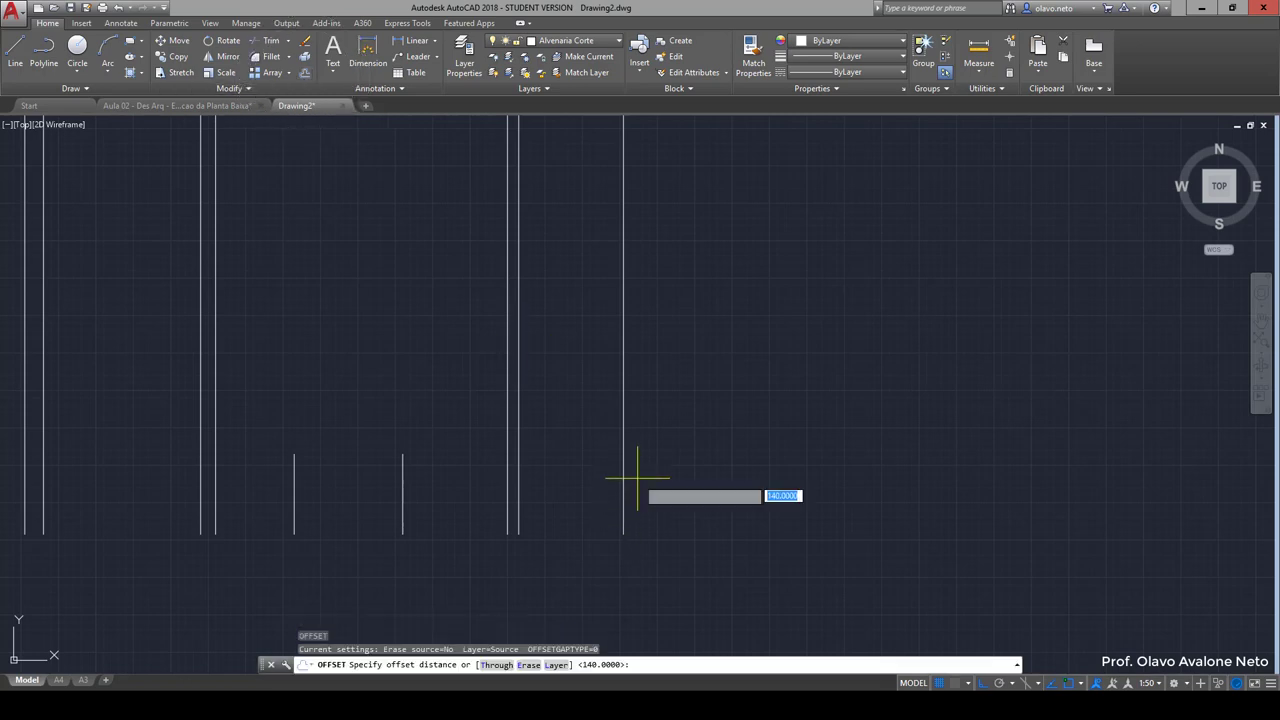
{"action": "type", "text": "25"}
{"action": "key", "text": "Return"}
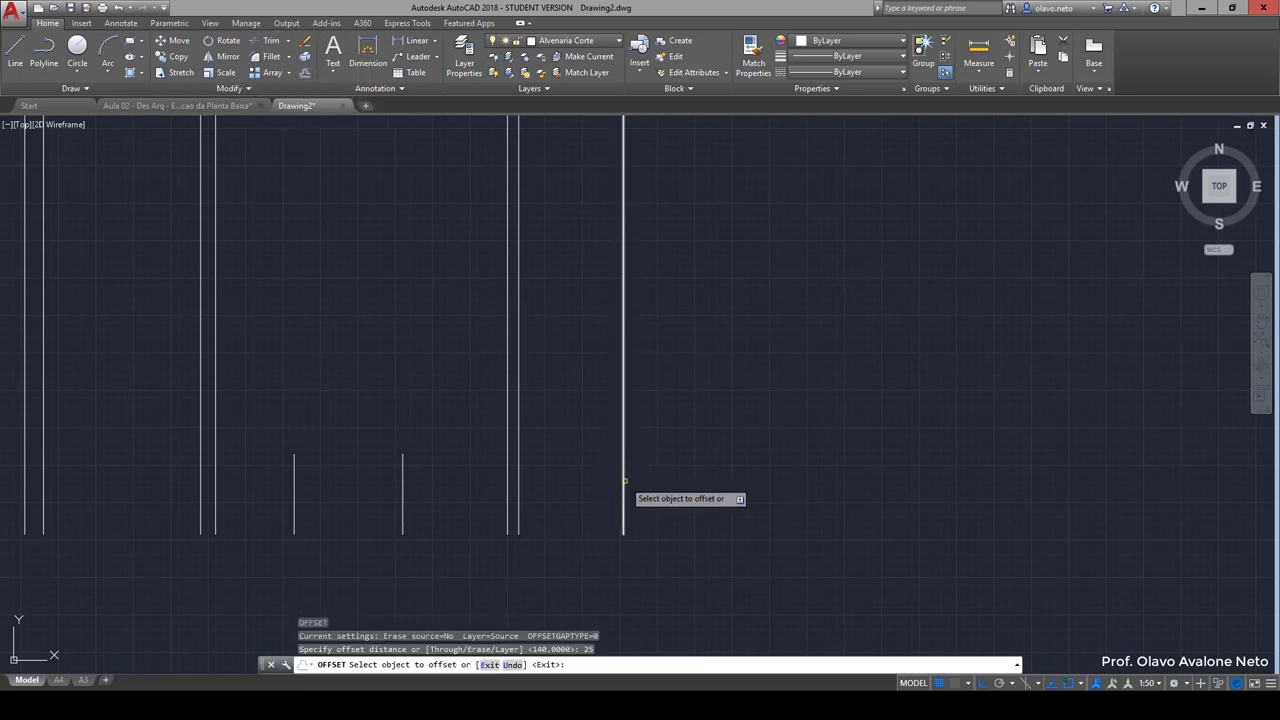
{"action": "left_click", "coordinate": [624, 482]}
{"action": "left_click", "coordinate": [650, 510]}
{"action": "key", "text": "Return"}
{"action": "scroll", "coordinate": [688, 511], "scroll_direction": "down", "scroll_amount": 2}
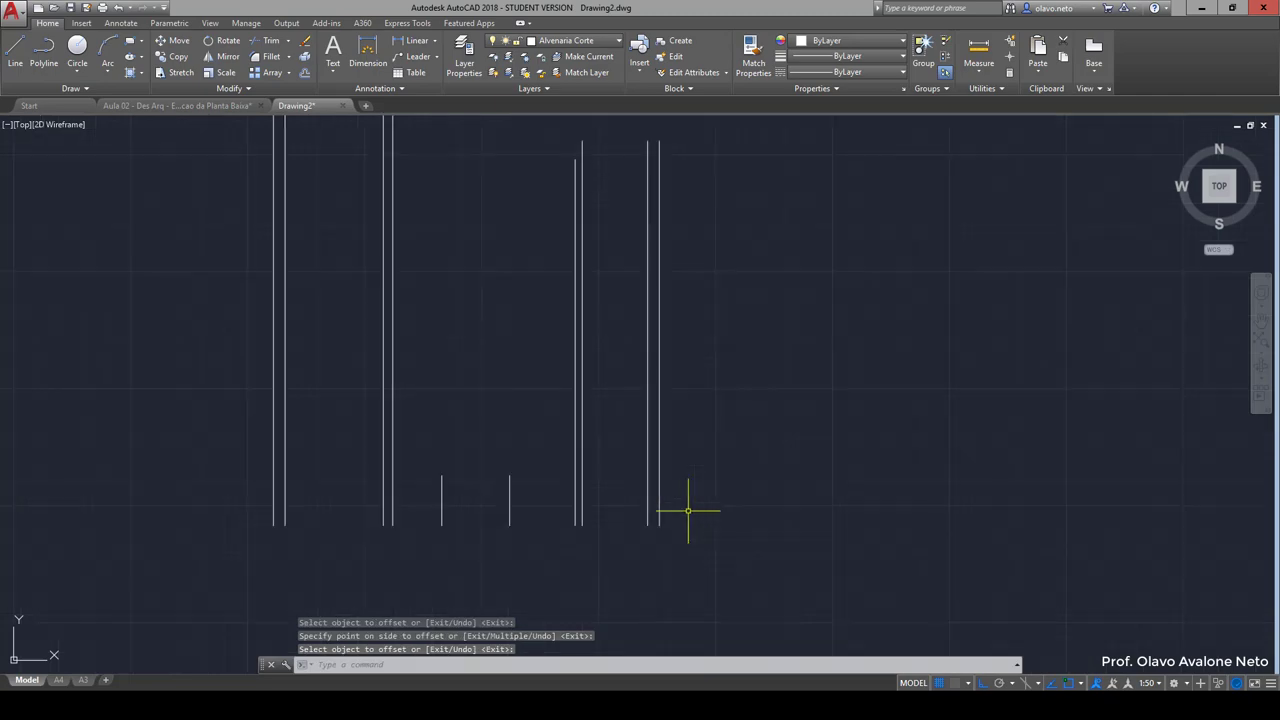
{"action": "scroll", "coordinate": [312, 445], "scroll_direction": "down", "scroll_amount": 2}
{"action": "middle_click_drag", "start_coordinate": [314, 449], "coordinate": [460, 511]}
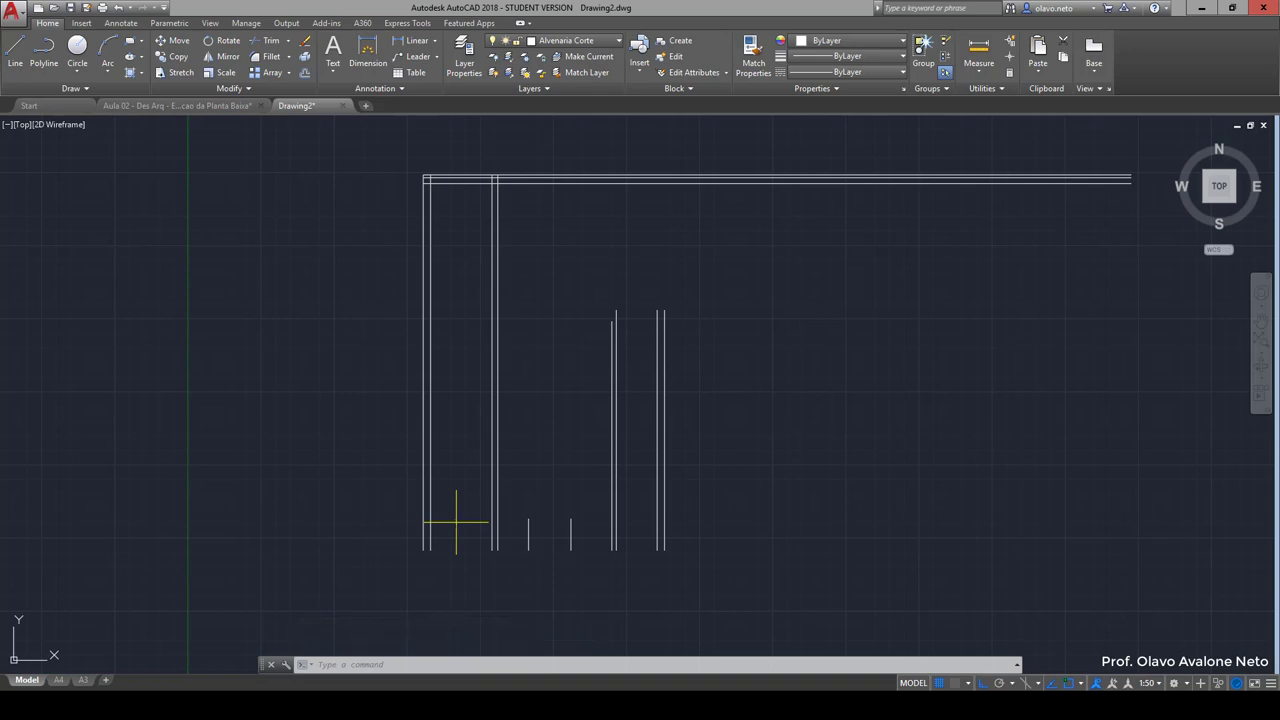
Step: Offset the inner top wall line 1225 downward for the bottom wall
{"action": "type", "text": "o"}
{"action": "key", "text": "Return"}
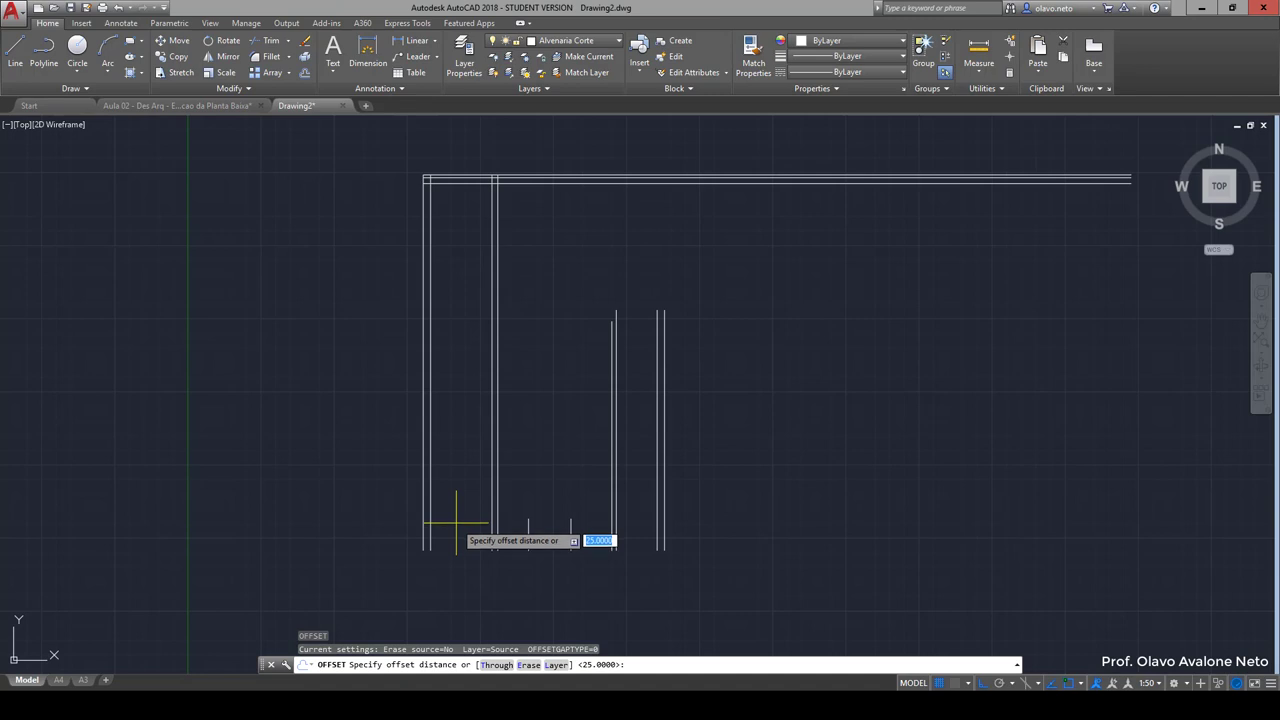
{"action": "type", "text": "1225"}
{"action": "key", "text": "Return"}
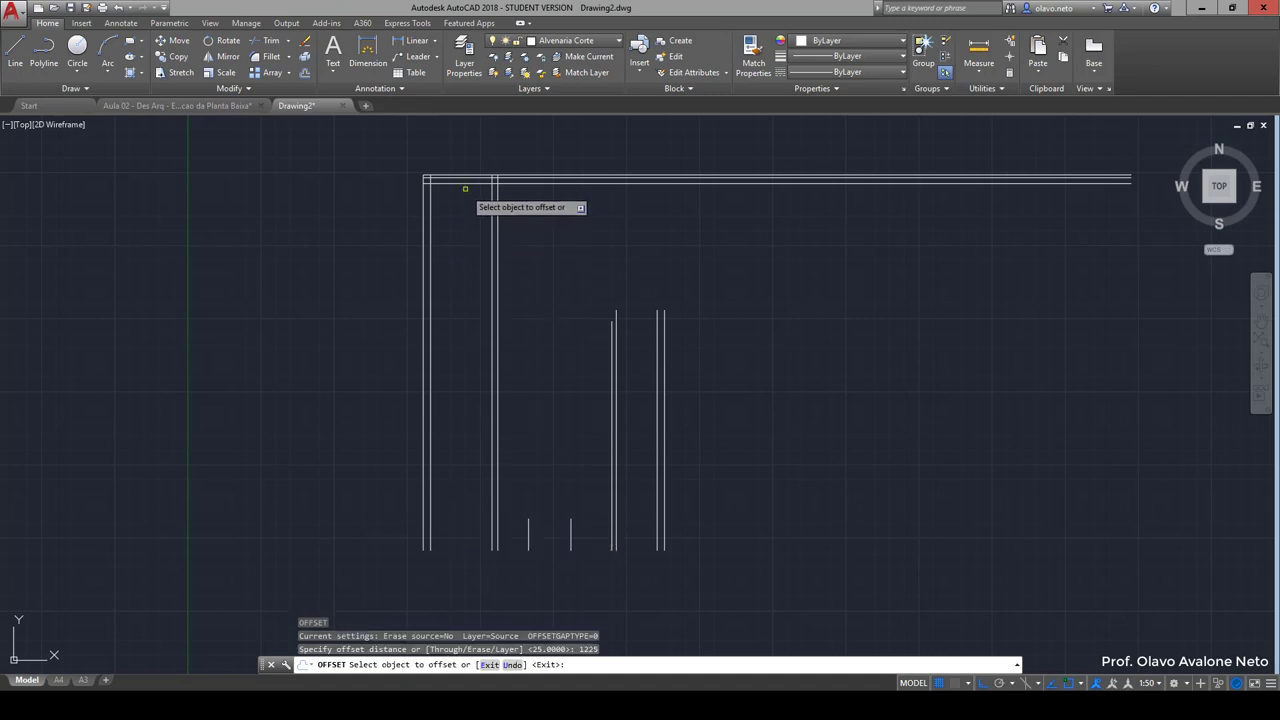
{"action": "left_click", "coordinate": [464, 183]}
{"action": "left_click", "coordinate": [478, 348]}
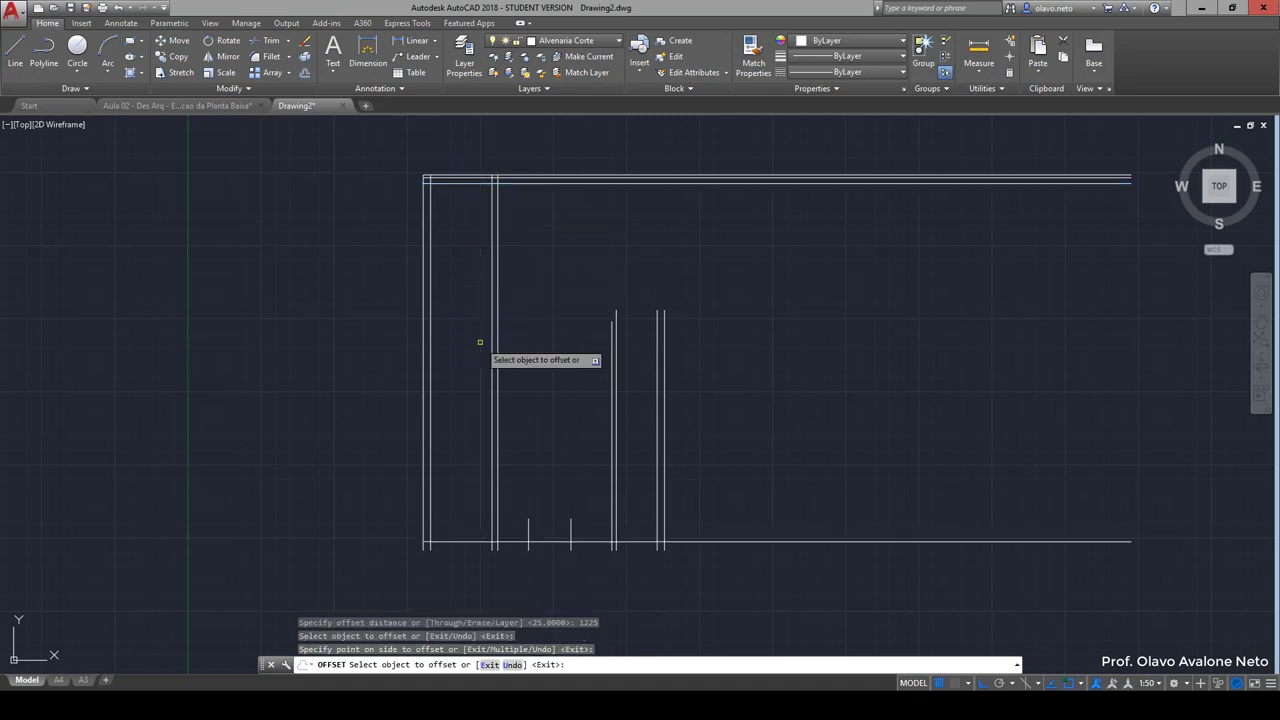
{"action": "key", "text": "Return"}
Step: Add a second bottom wall line 30 beneath the first
{"action": "key", "text": "Return"}
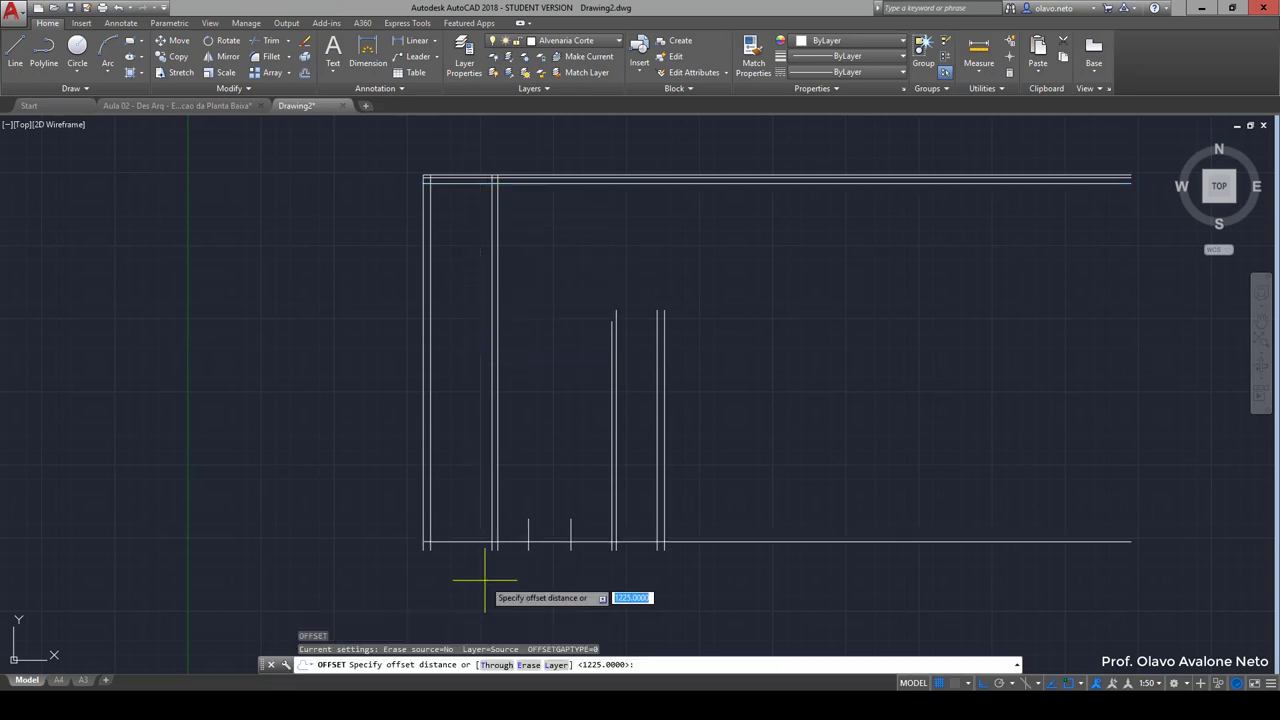
{"action": "type", "text": "30"}
{"action": "key", "text": "Return"}
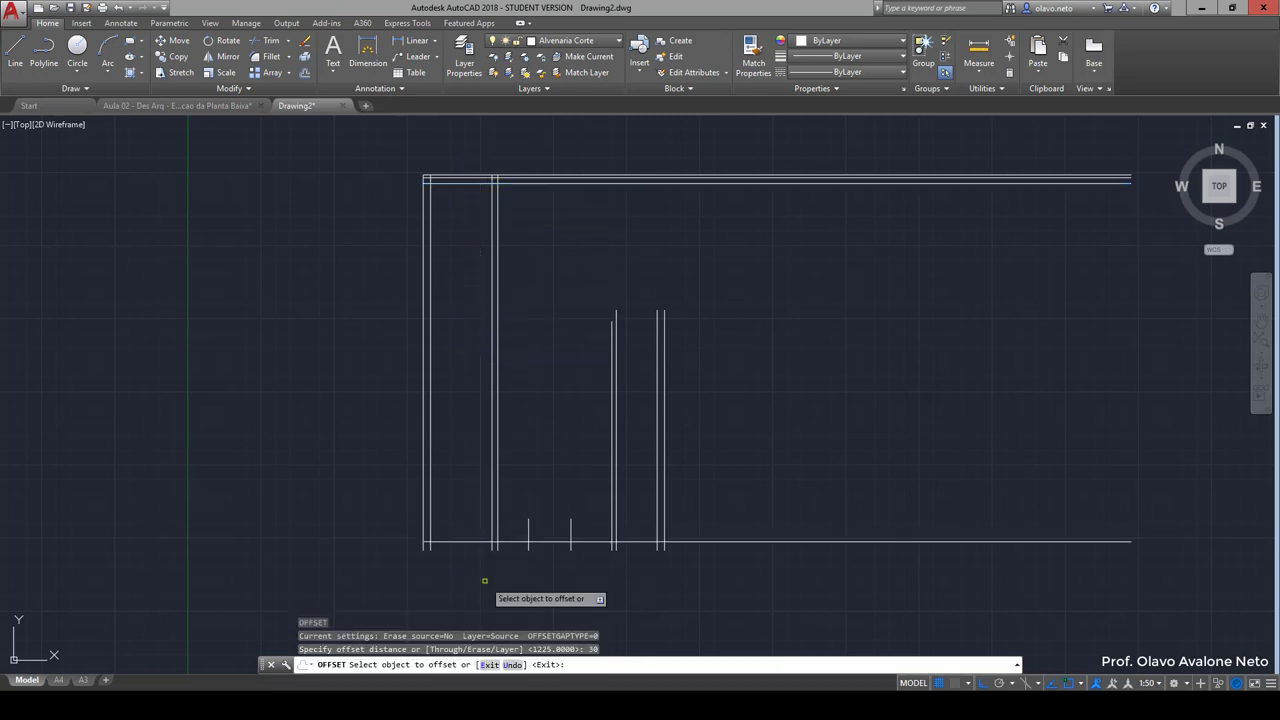
{"action": "left_click", "coordinate": [444, 543]}
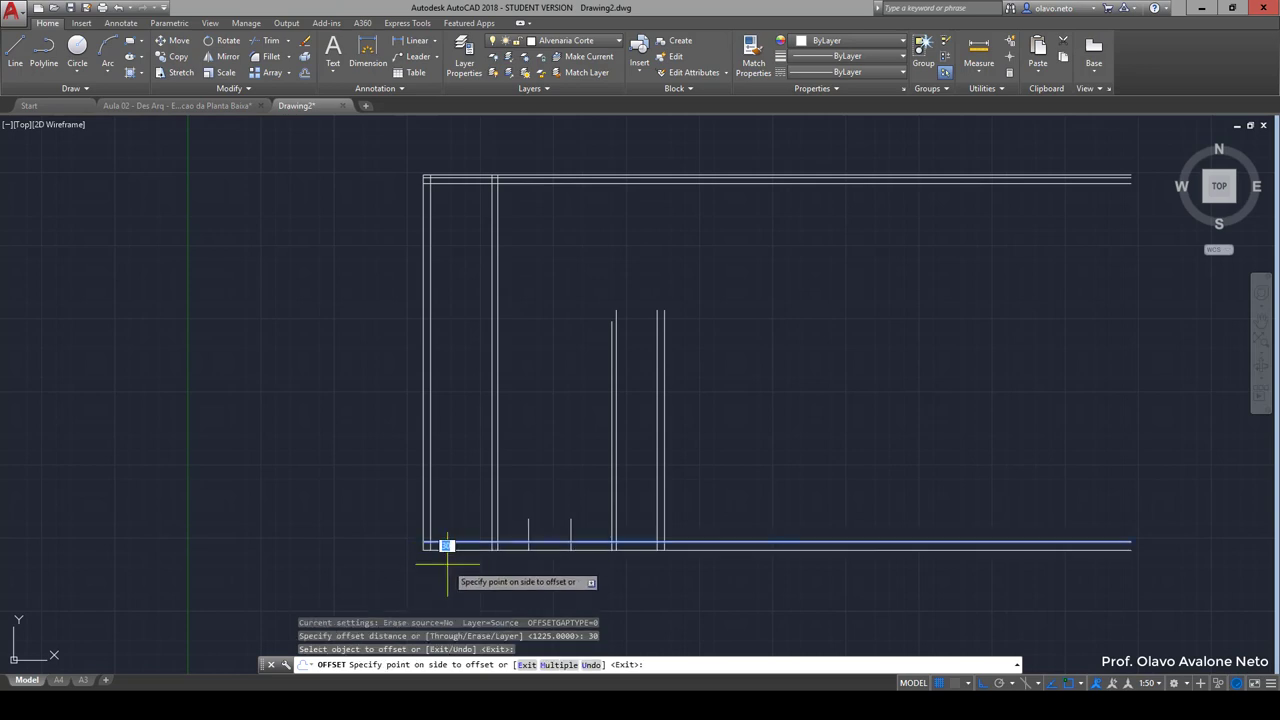
{"action": "left_click", "coordinate": [446, 545]}
{"action": "scroll", "coordinate": [429, 551], "scroll_direction": "up", "scroll_amount": 3}
{"action": "mouse_move", "coordinate": [429, 551]}
{"action": "middle_mouse_down"}
{"action": "mouse_move", "coordinate": [464, 580]}
{"action": "mouse_move", "coordinate": [394, 571]}
{"action": "middle_mouse_up"}
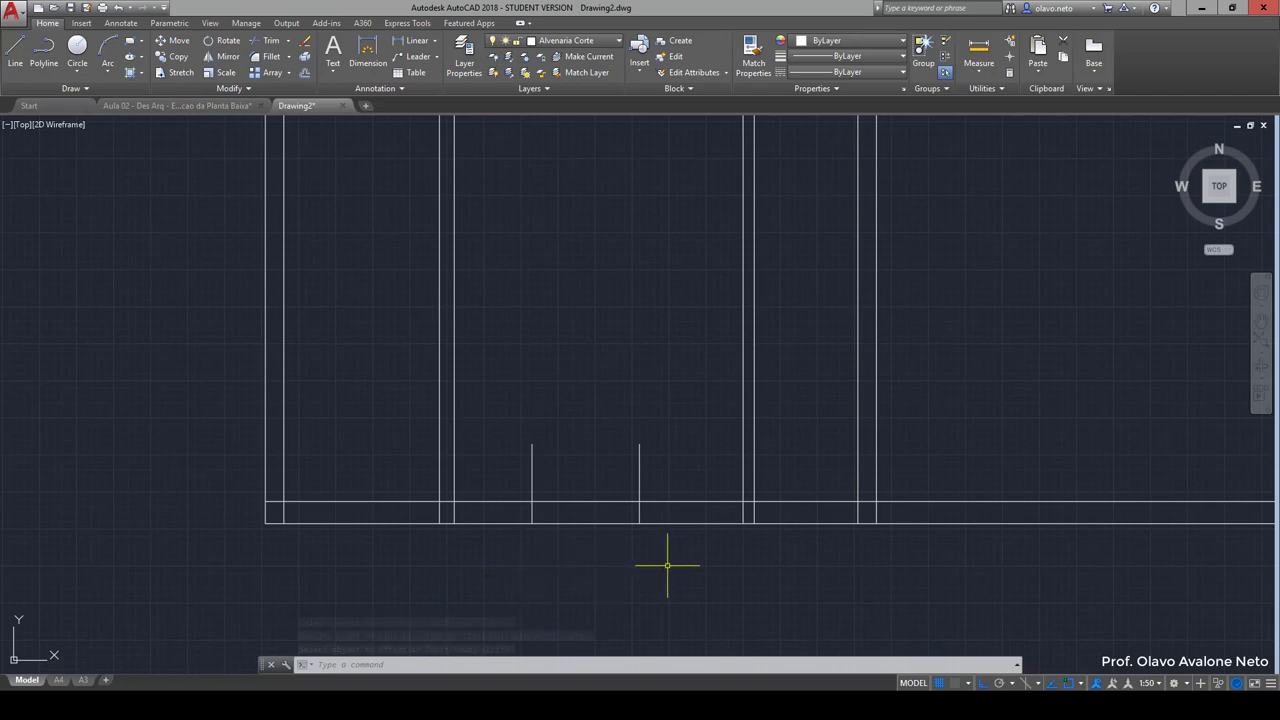
Step: Start TRIM, cancel it, and reframe the view on the whole plan
{"action": "type", "text": "tr"}
{"action": "key", "text": "Return"}
{"action": "key", "text": "Return"}
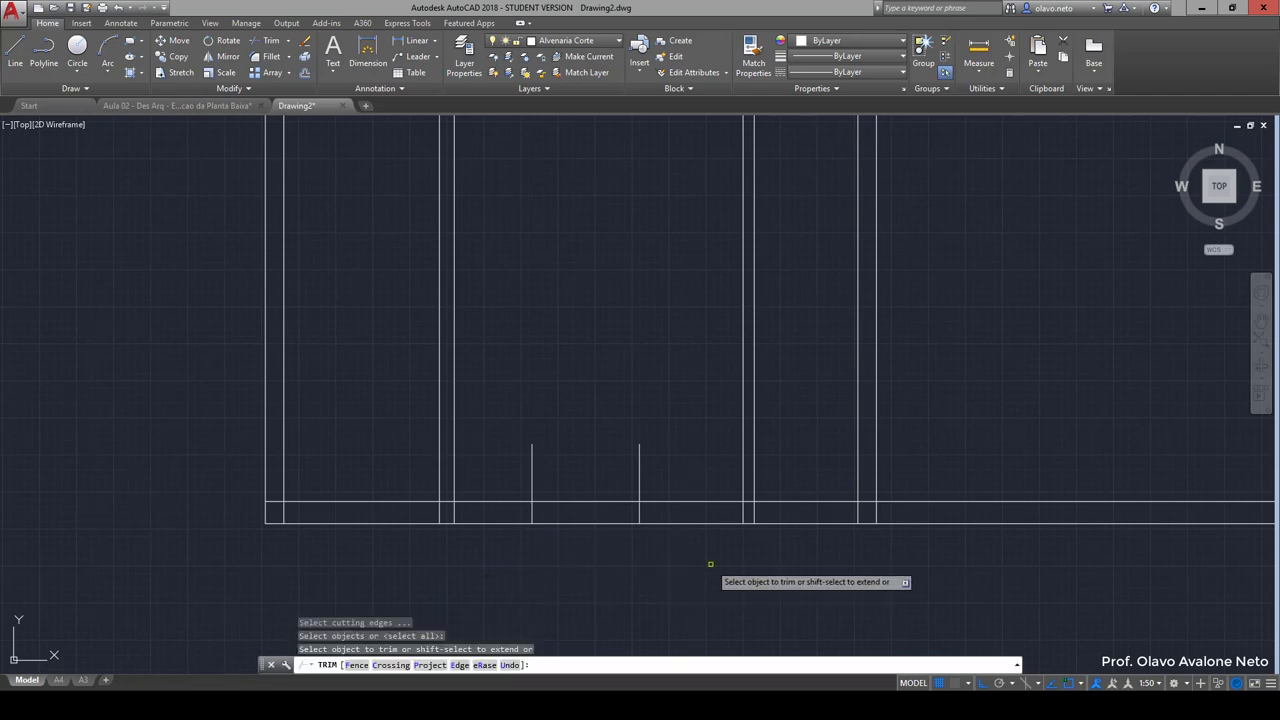
{"action": "key", "text": "Escape"}
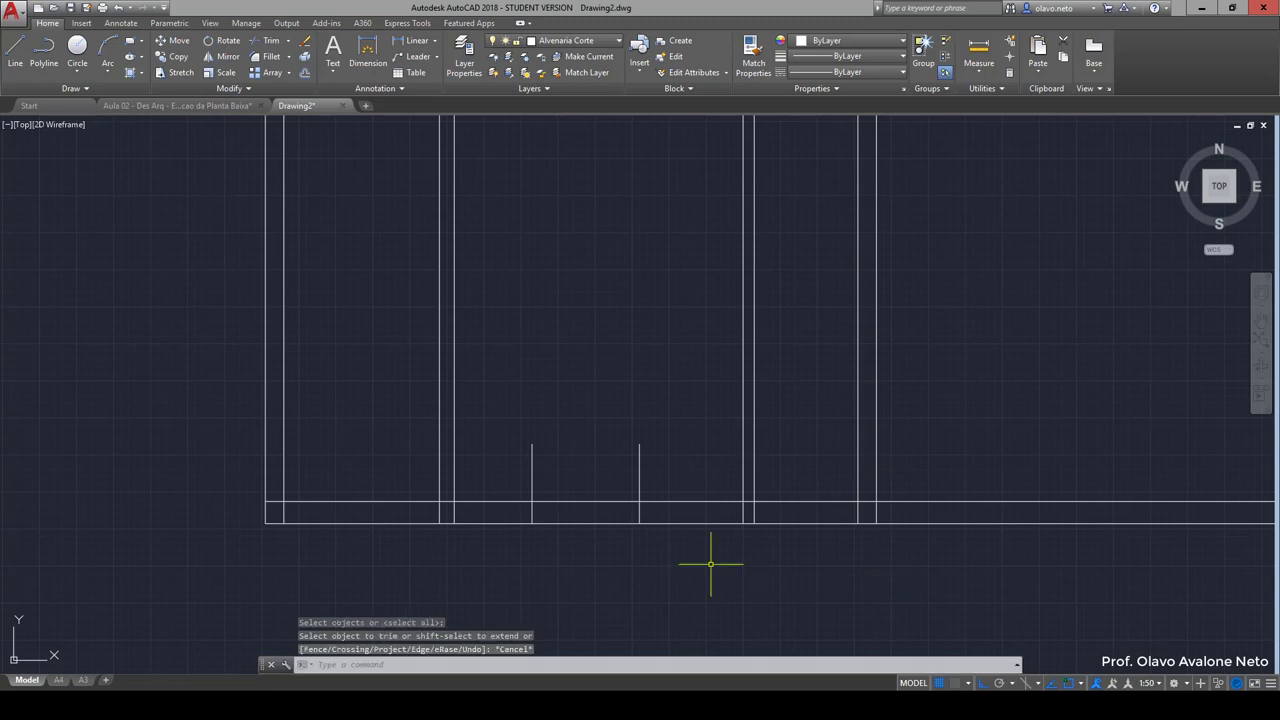
{"action": "scroll", "coordinate": [710, 564], "scroll_direction": "down", "scroll_amount": 2}
{"action": "middle_click_drag", "start_coordinate": [631, 483], "coordinate": [520, 491]}
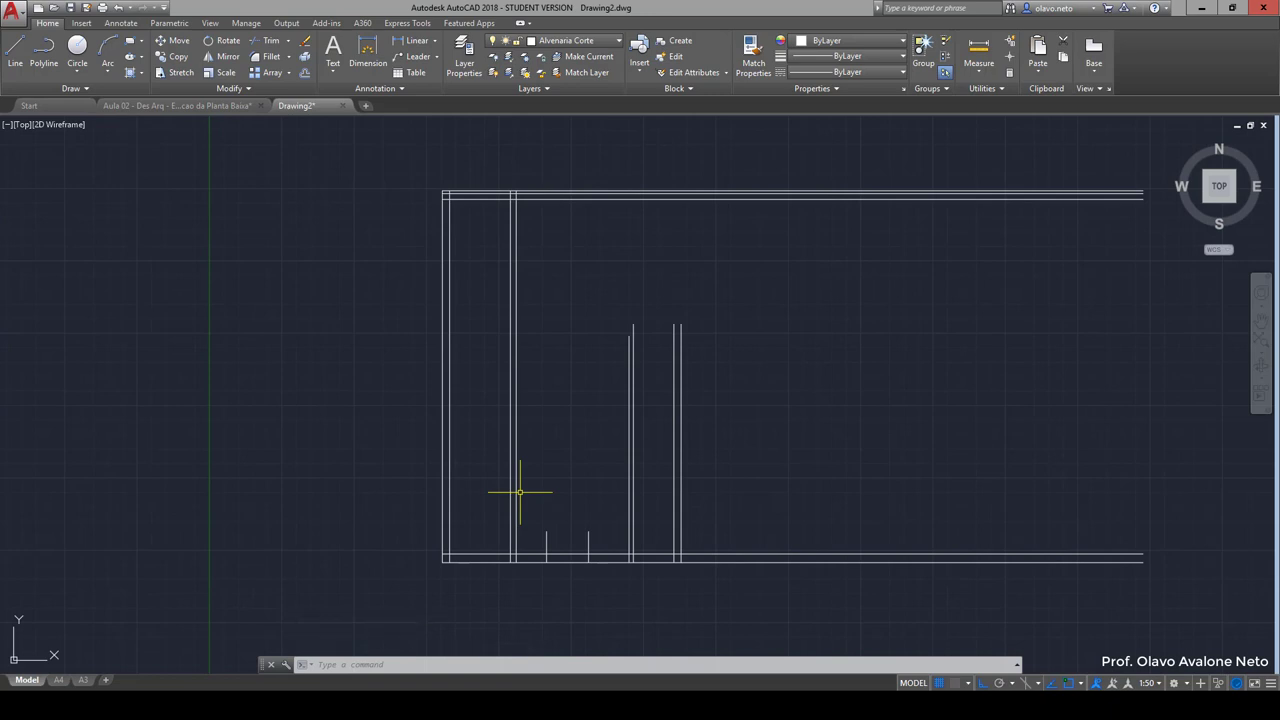
Step: Offset the bottom wall line 400 upward for a horizontal partition
{"action": "type", "text": "o"}
{"action": "key", "text": "Return"}
{"action": "type", "text": "4"}
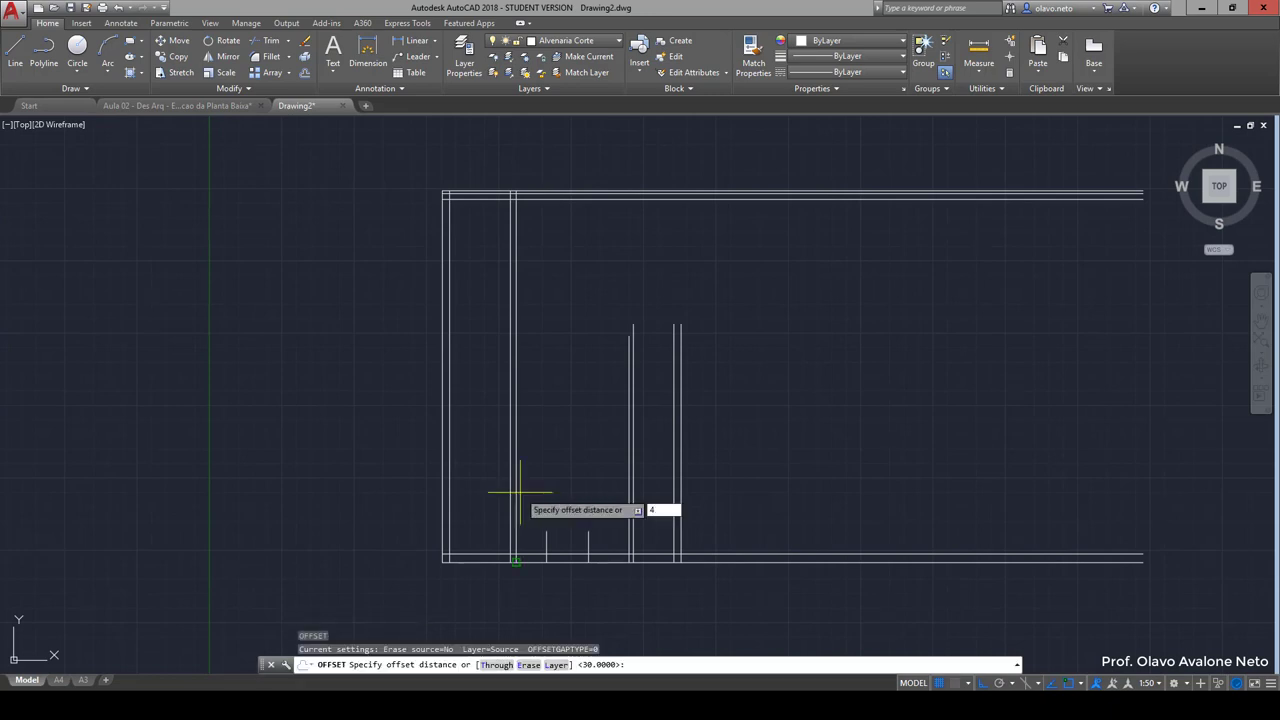
{"action": "type", "text": "00"}
{"action": "key", "text": "Return"}
{"action": "left_click", "coordinate": [490, 555]}
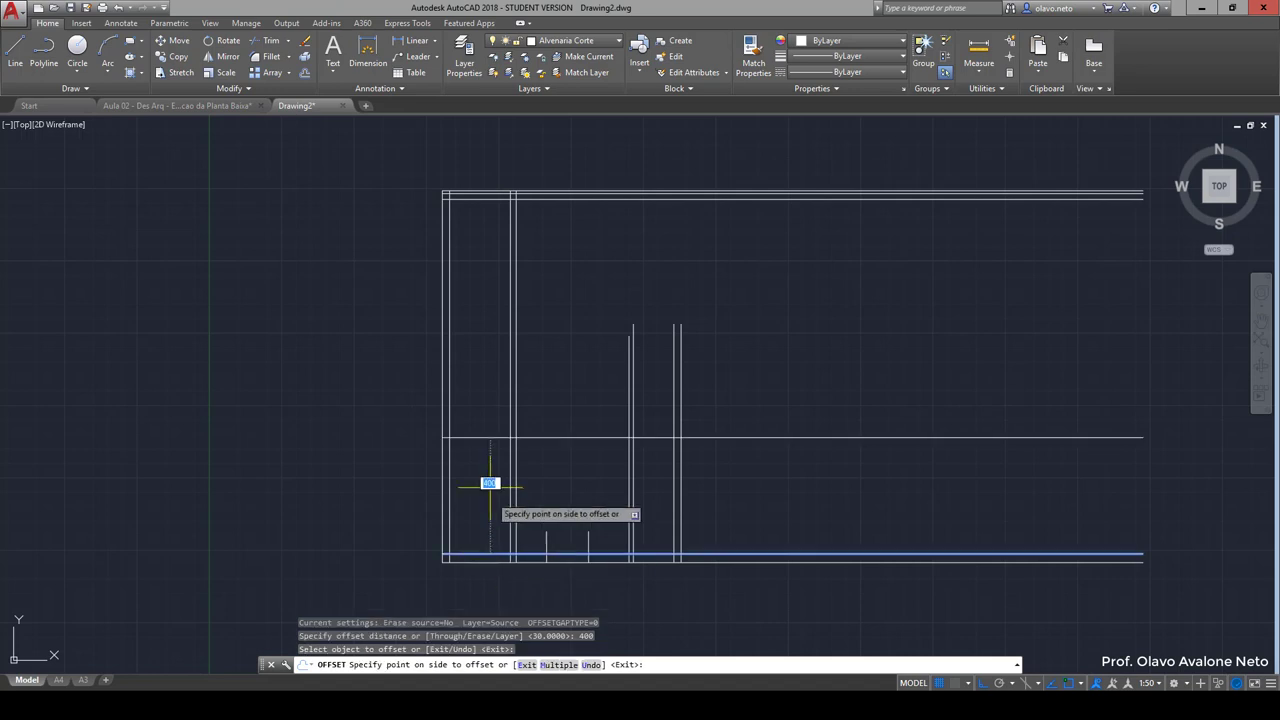
{"action": "left_click", "coordinate": [490, 484]}
{"action": "key", "text": "Return"}
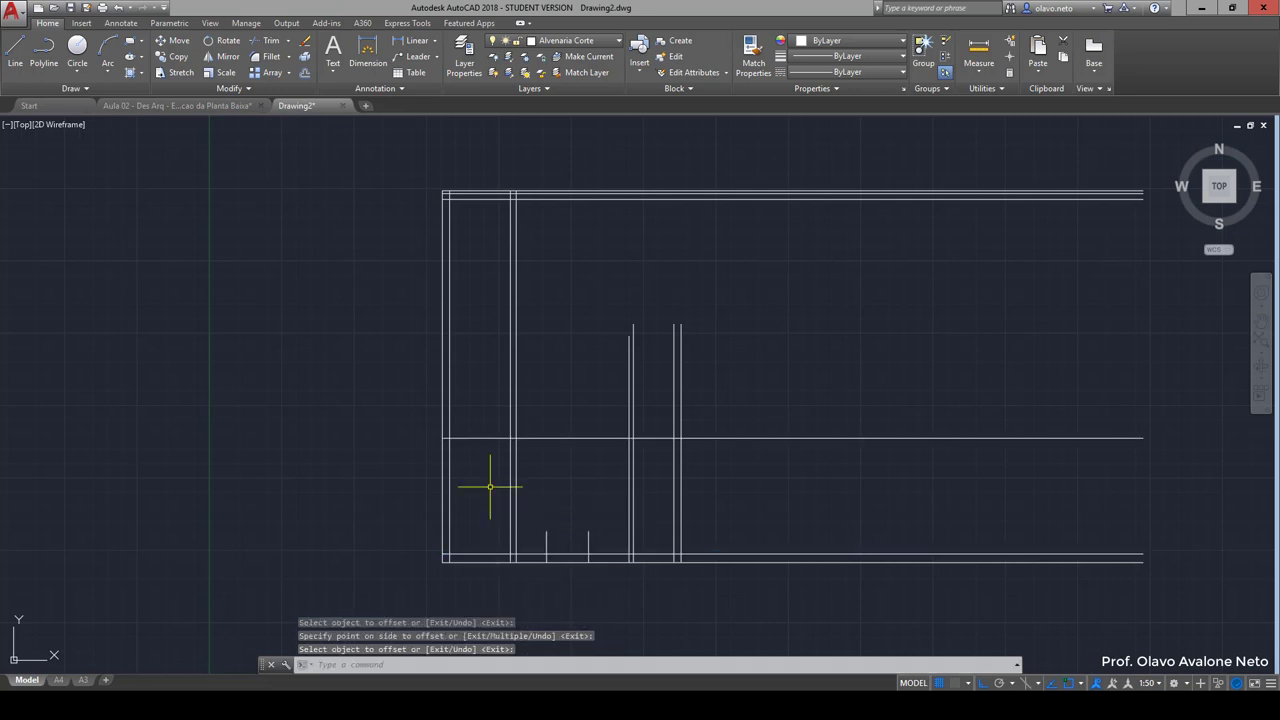
Step: Double the partition with a parallel line 15 above it
{"action": "key", "text": "Return"}
{"action": "type", "text": "5"}
{"action": "key", "text": "Return"}
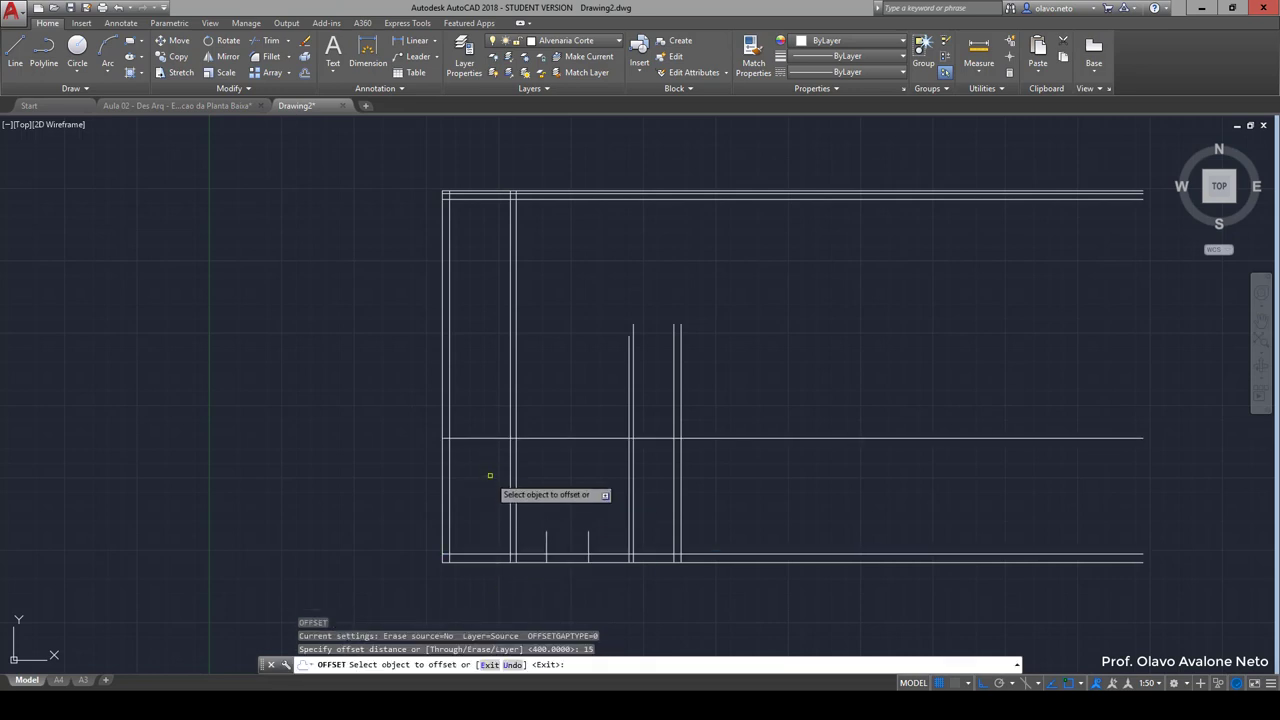
{"action": "left_click", "coordinate": [490, 437]}
{"action": "left_click", "coordinate": [491, 415]}
{"action": "key", "text": "Return"}
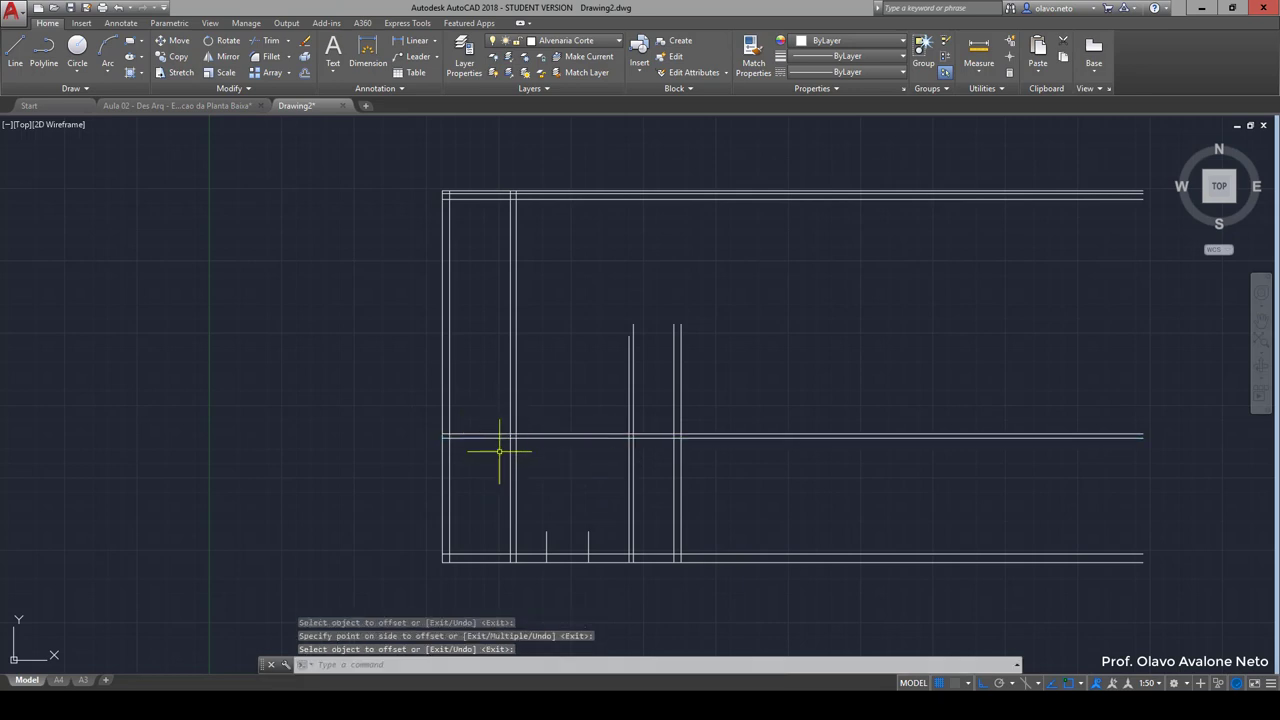
Step: Trim the partition's left ends back to the inner face of the left wall
{"action": "type", "text": "re"}
{"action": "key", "text": "Return"}
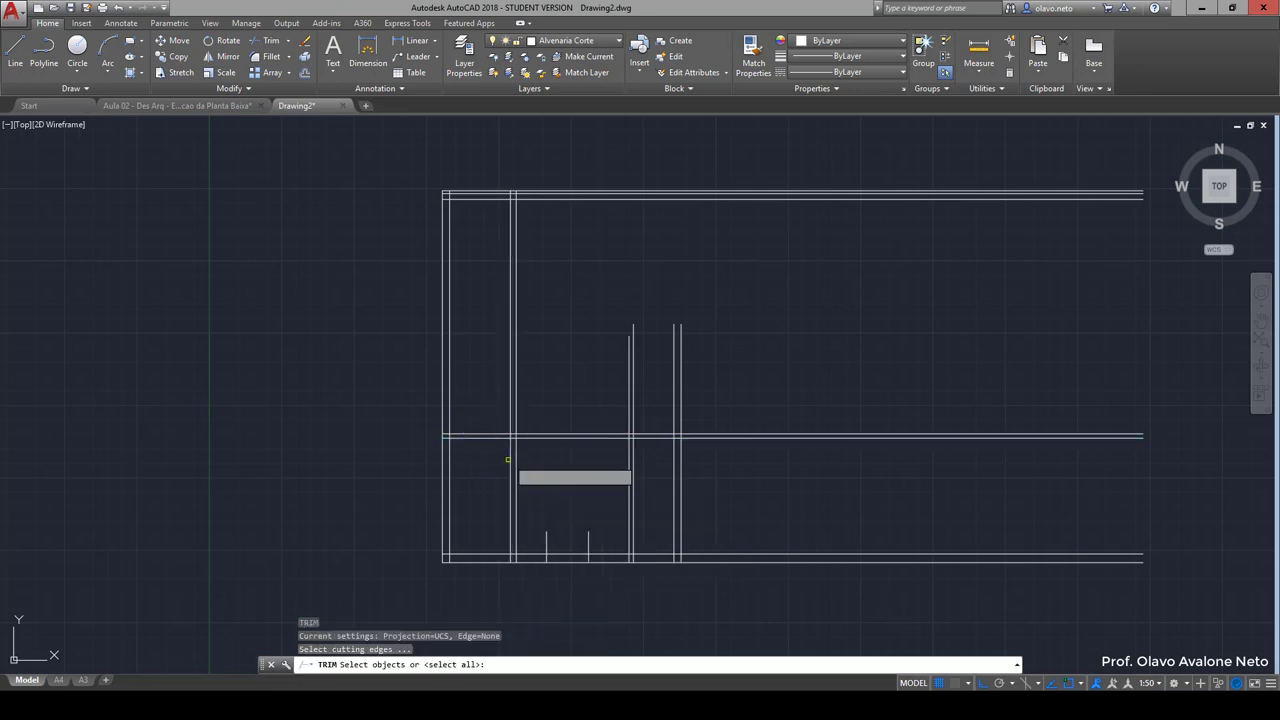
{"action": "key", "text": "Return"}
{"action": "key", "text": "Escape"}
{"action": "left_click", "coordinate": [423, 409]}
{"action": "left_click", "coordinate": [471, 464]}
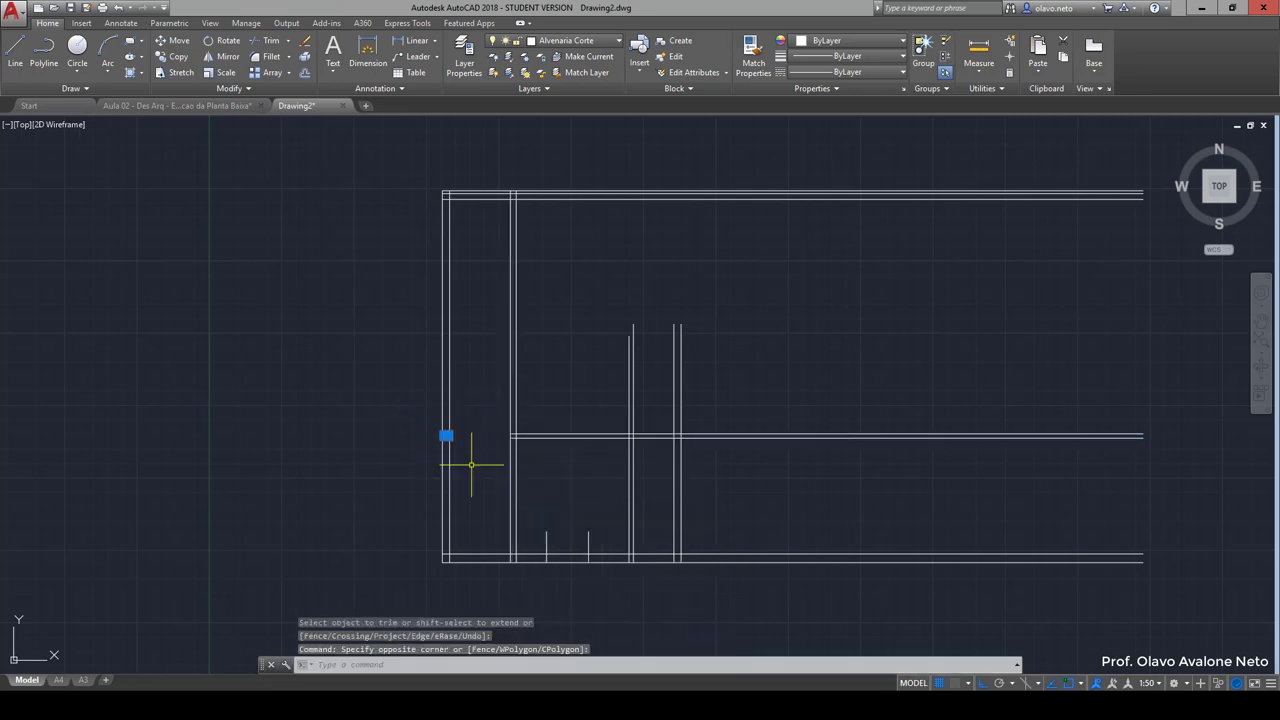
{"action": "key", "text": "Delete"}
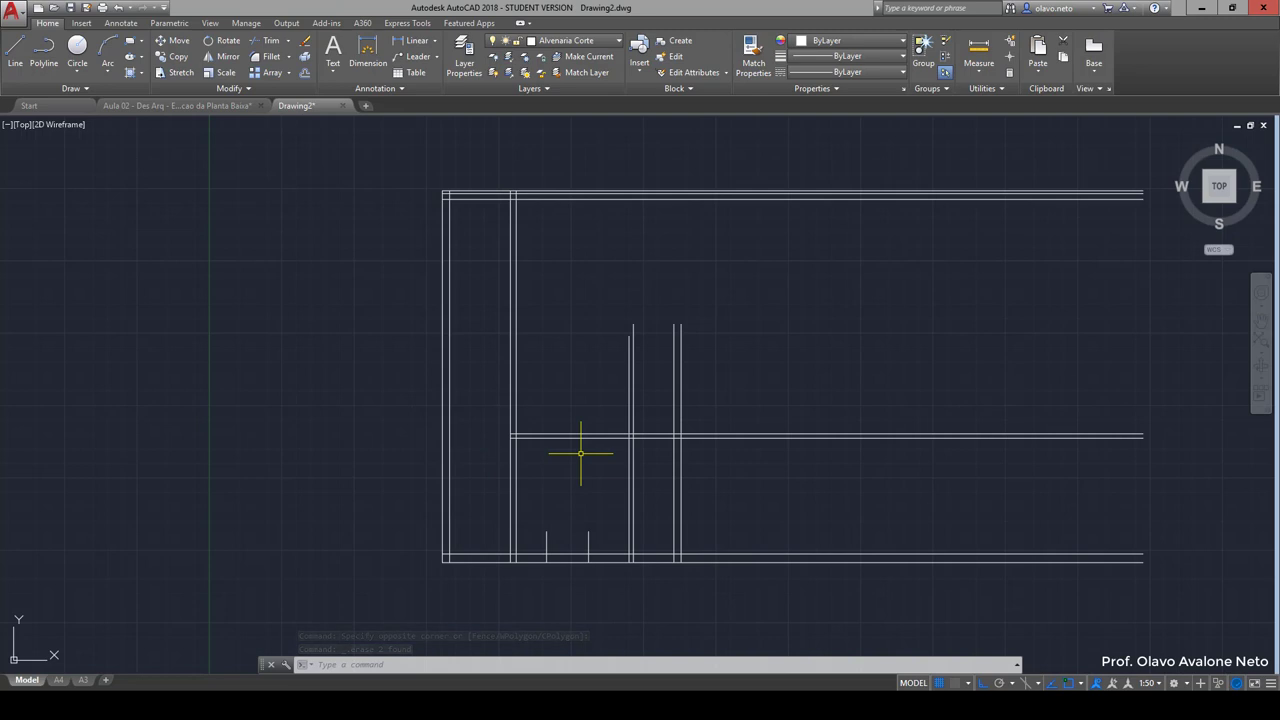
{"action": "type", "text": "o"}
{"action": "key", "text": "Return"}
Step: Offset the partition's upper line 200 upward, then offset that copy 25 further up
{"action": "type", "text": "200"}
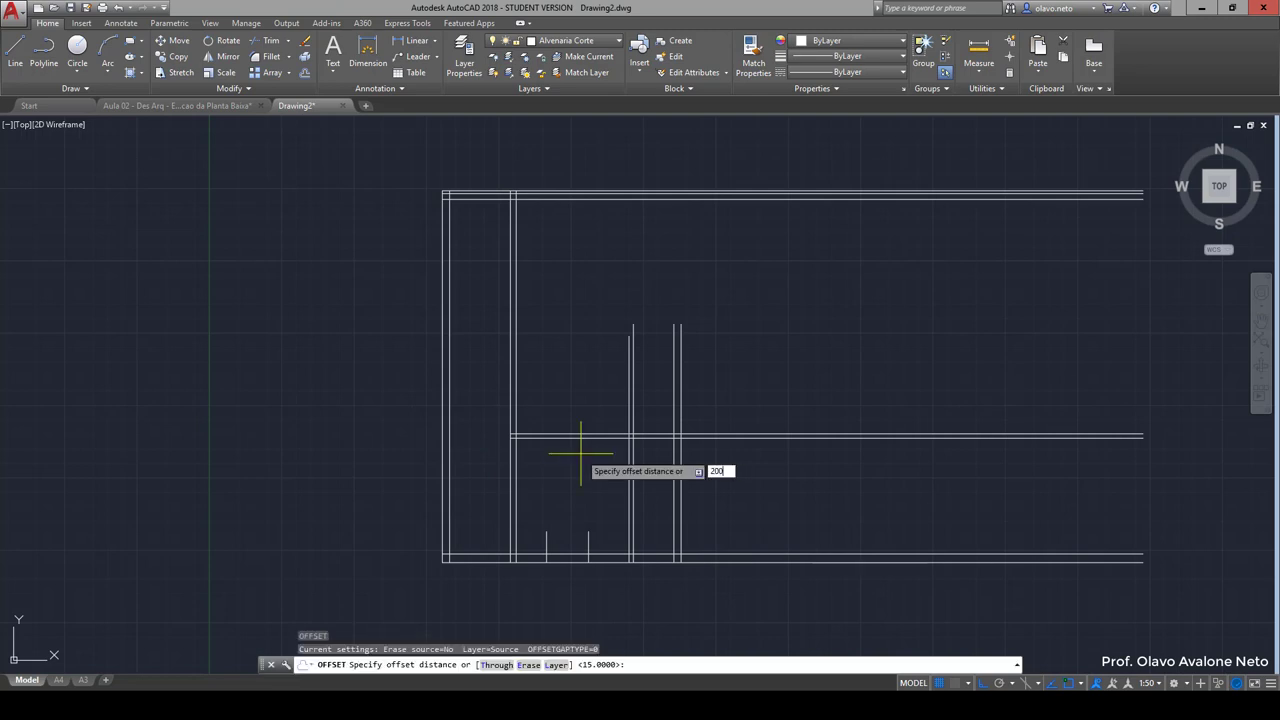
{"action": "key", "text": "Return"}
{"action": "left_click", "coordinate": [585, 435]}
{"action": "left_click", "coordinate": [582, 385]}
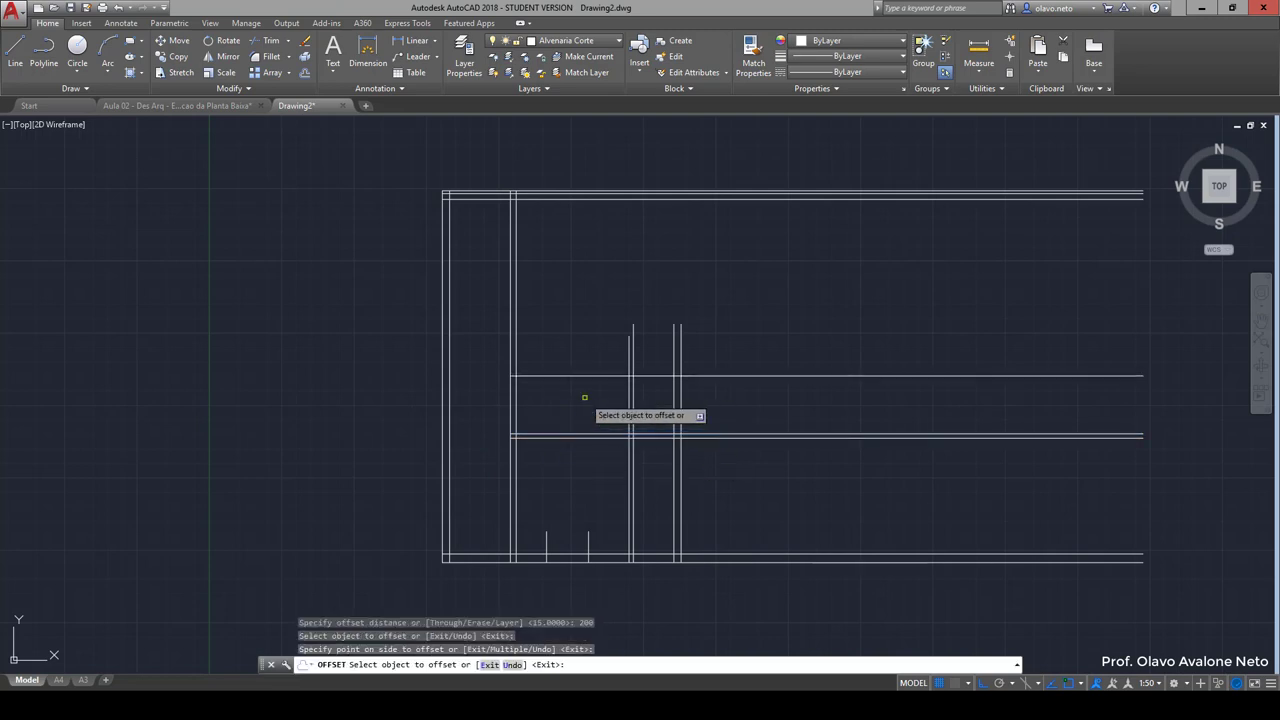
{"action": "key", "text": "Return"}
{"action": "key", "text": "Return"}
{"action": "type", "text": "25"}
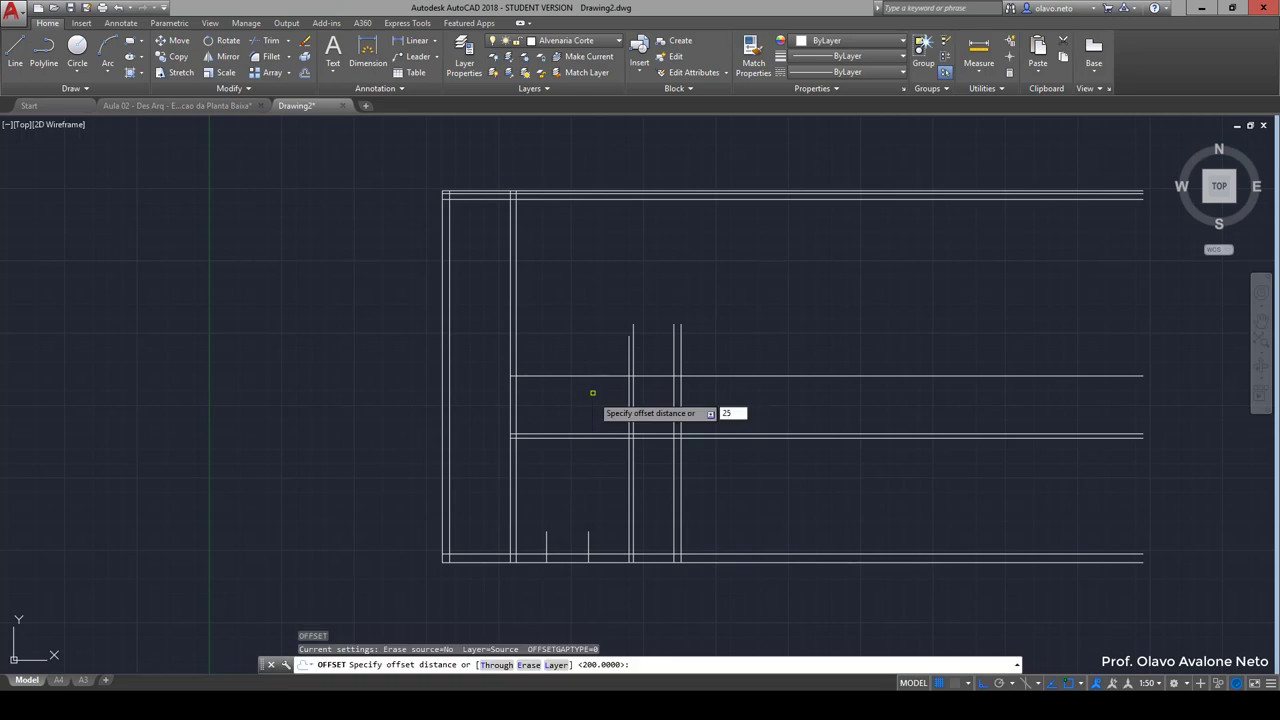
{"action": "key", "text": "Return"}
{"action": "left_click", "coordinate": [586, 376]}
{"action": "left_click", "coordinate": [586, 352]}
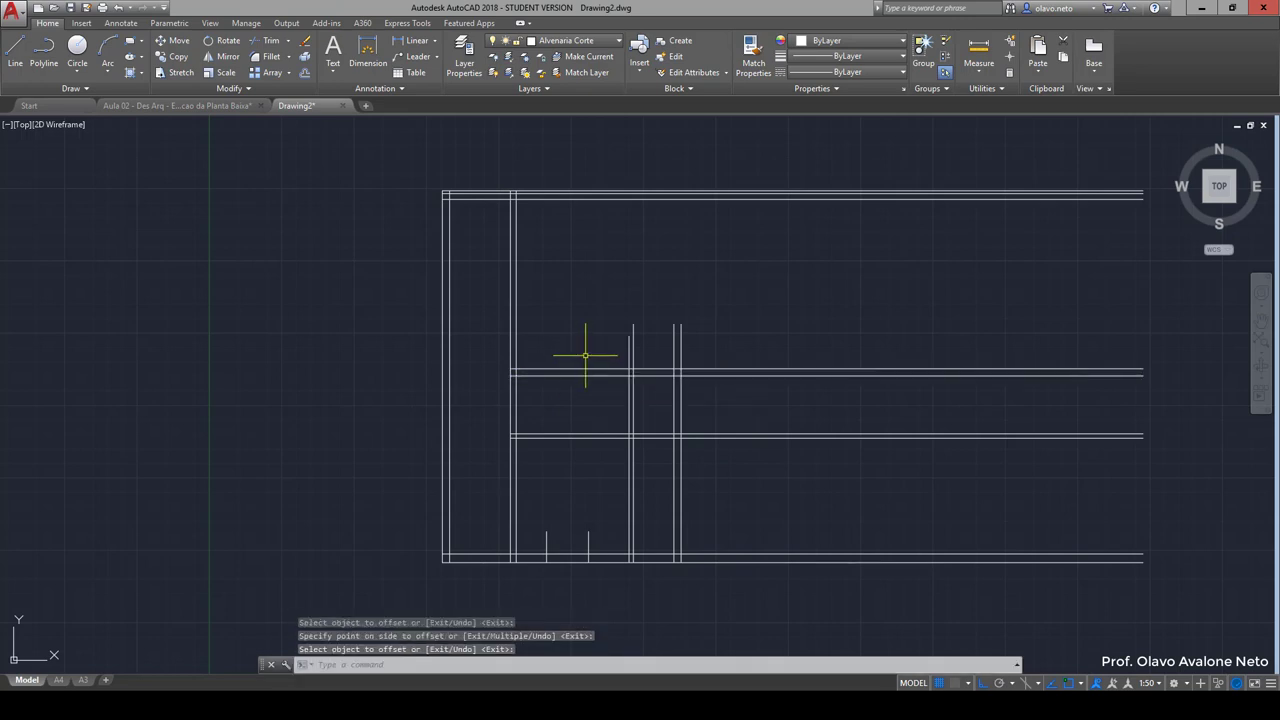
{"action": "key", "text": "Return"}
{"action": "key", "text": "Return"}
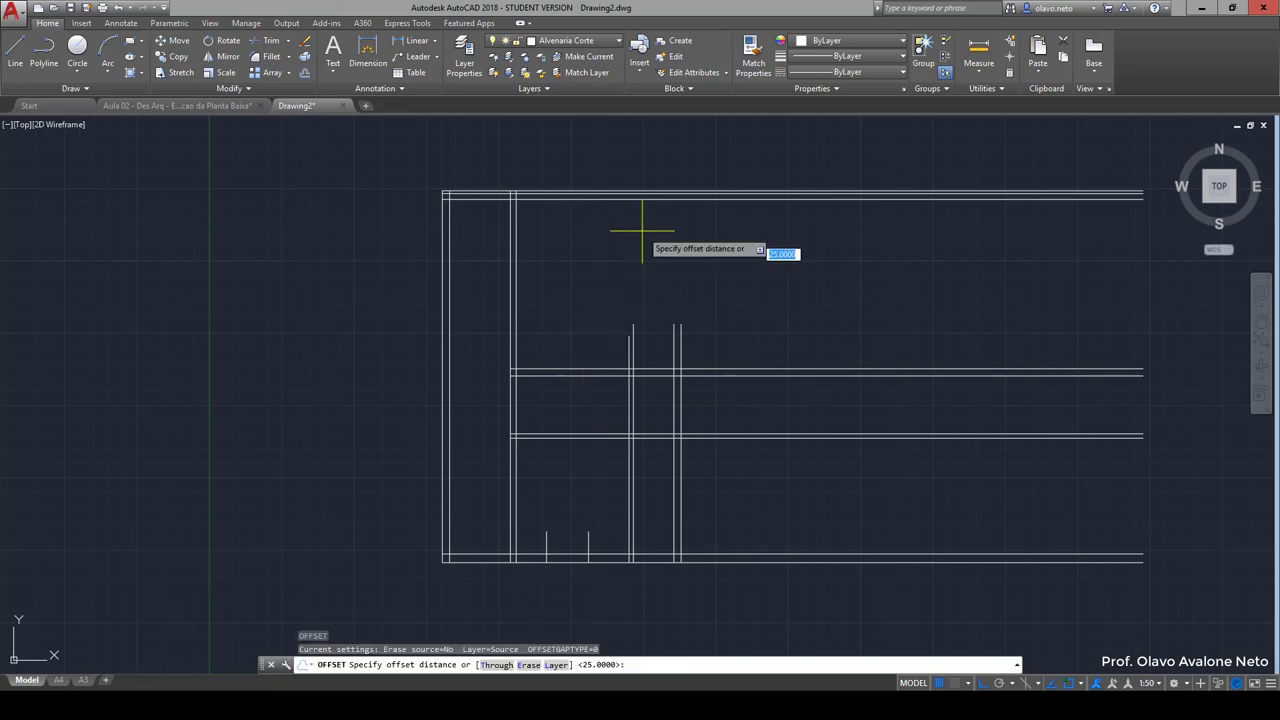
Step: Offset the top wall's inner line 200 down, then double it with a copy 30 below
{"action": "type", "text": "2"}
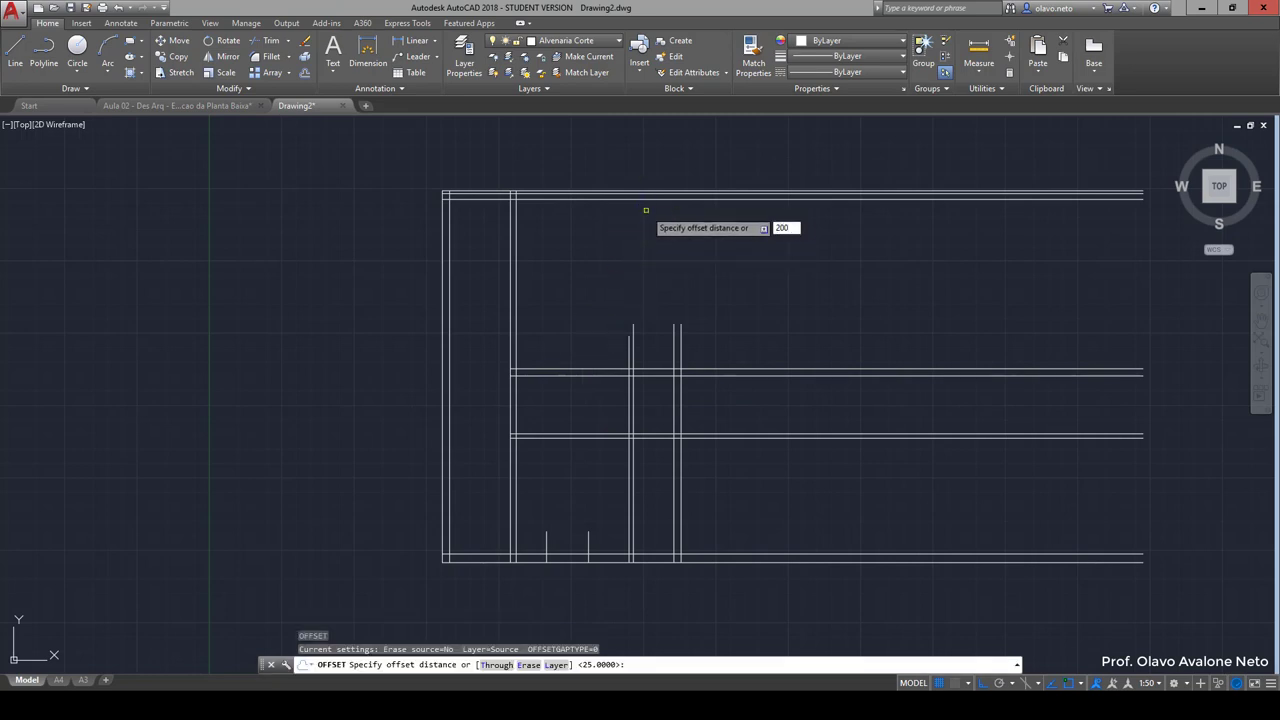
{"action": "key", "text": "Return"}
{"action": "left_click", "coordinate": [648, 199]}
{"action": "left_click", "coordinate": [656, 236]}
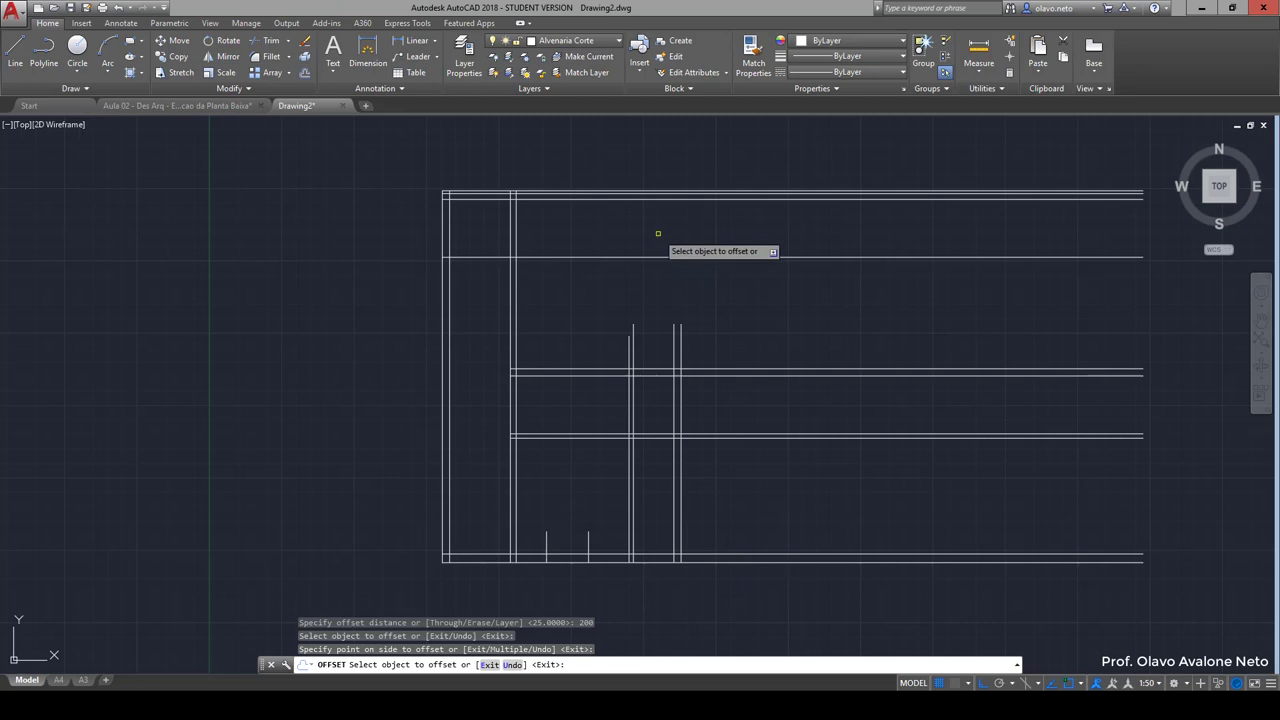
{"action": "key", "text": "Return"}
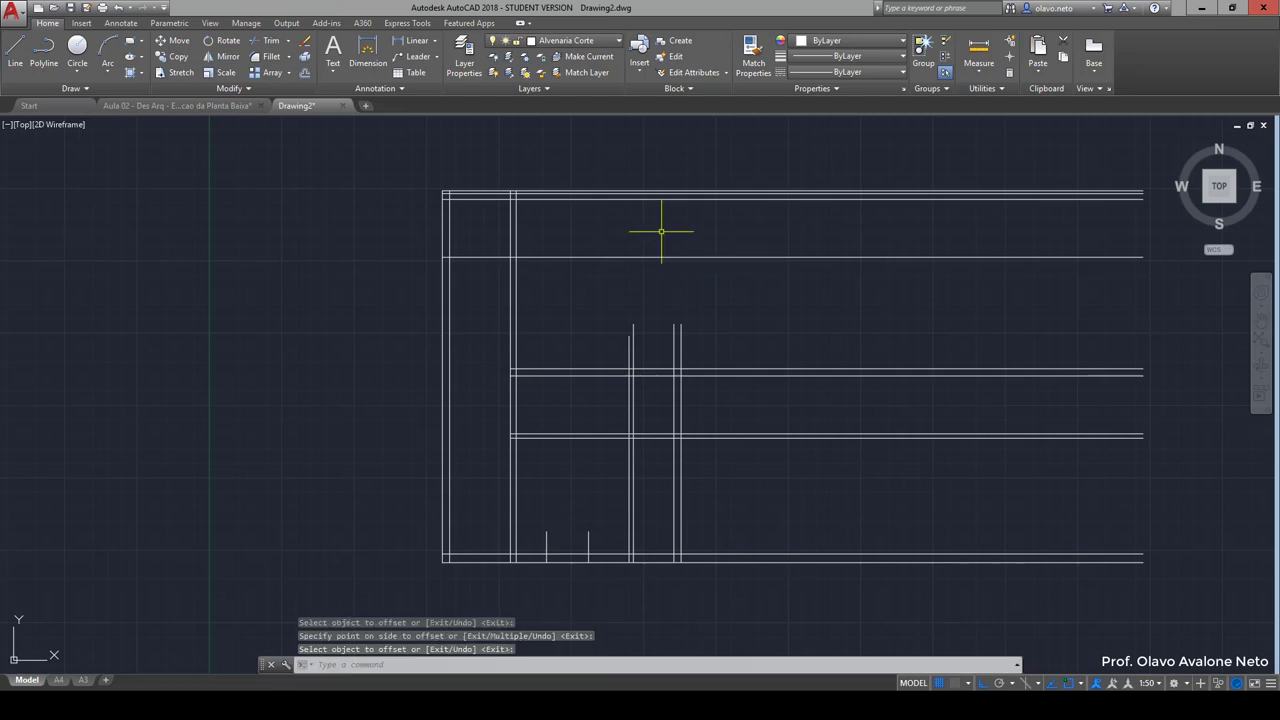
{"action": "key", "text": "Return"}
{"action": "type", "text": "30"}
{"action": "key", "text": "Return"}
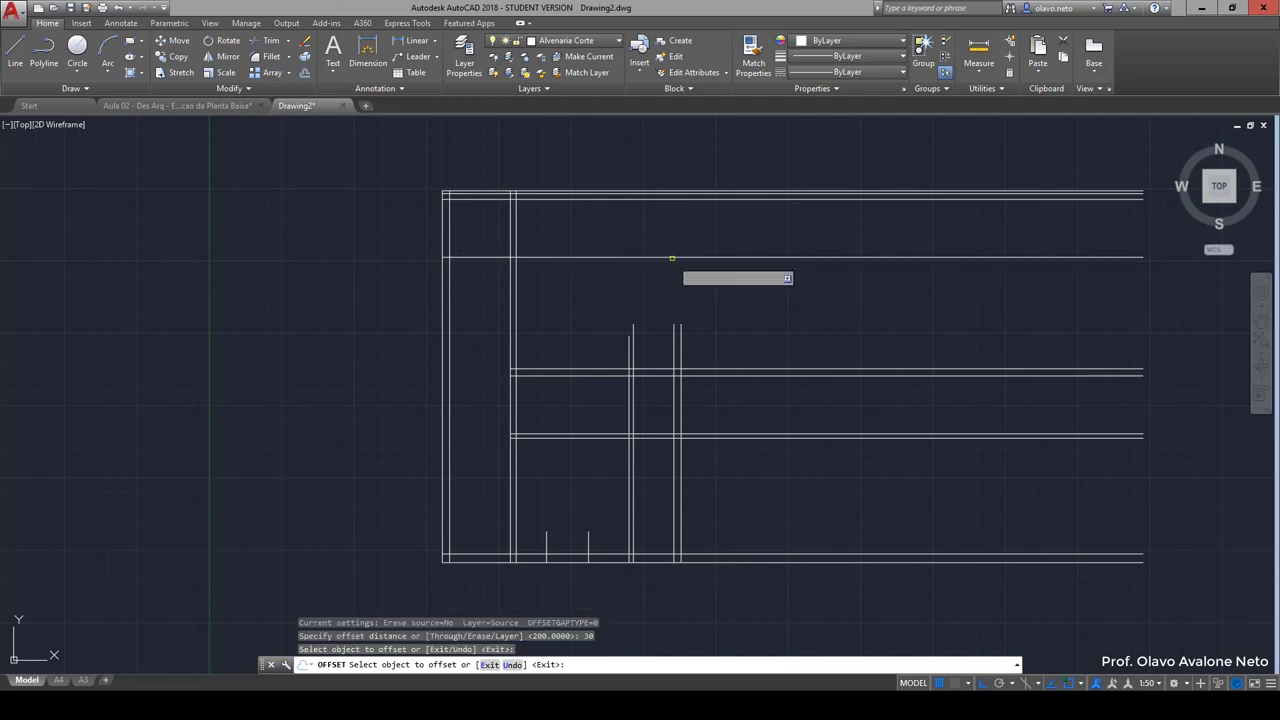
{"action": "left_click", "coordinate": [672, 257]}
{"action": "left_click", "coordinate": [672, 281]}
{"action": "key", "text": "Return"}
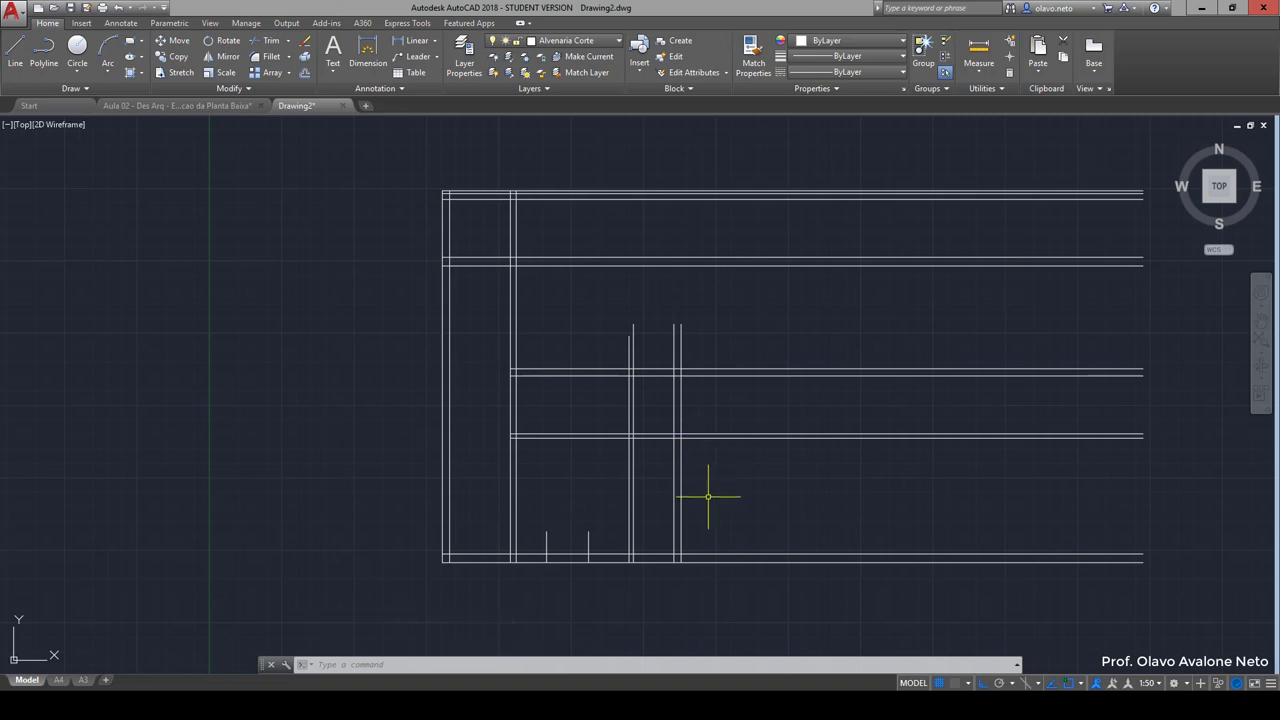
Step: Move both lines of the right vertical wall 145 to the right
{"action": "left_click", "coordinate": [708, 497]}
{"action": "left_click", "coordinate": [674, 497]}
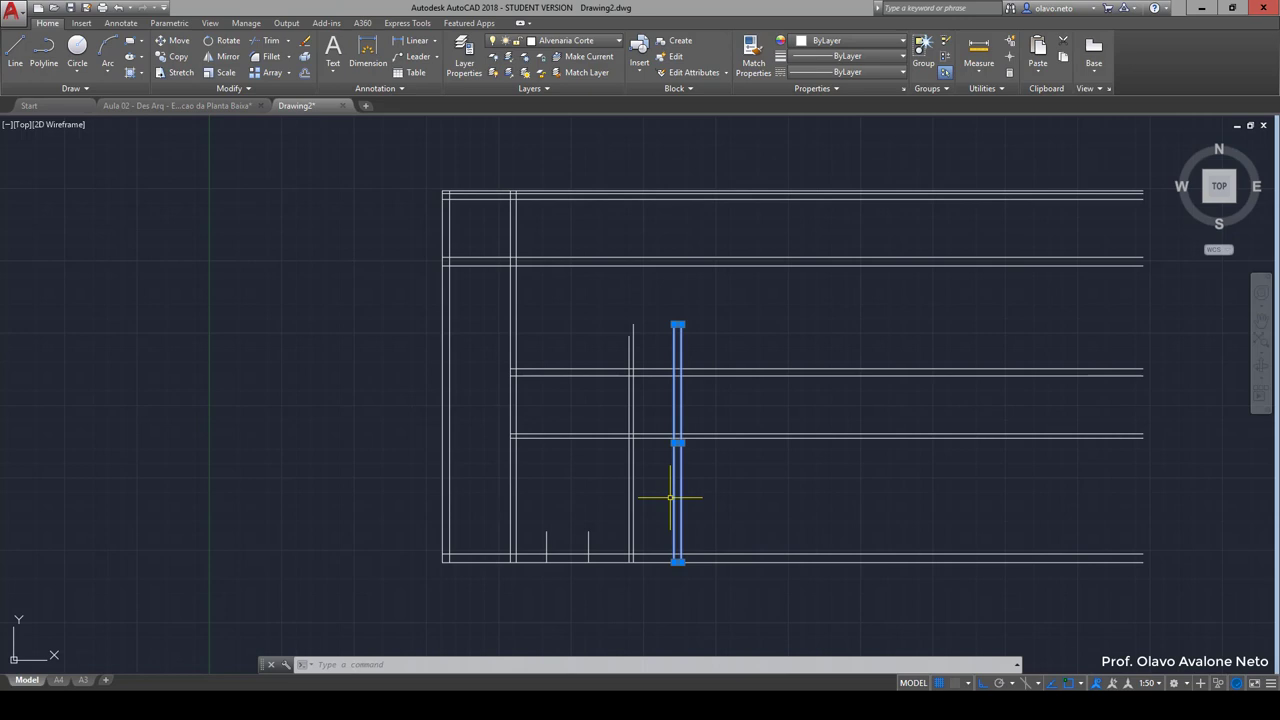
{"action": "type", "text": "m"}
{"action": "key", "text": "Return"}
{"action": "left_click", "coordinate": [720, 489]}
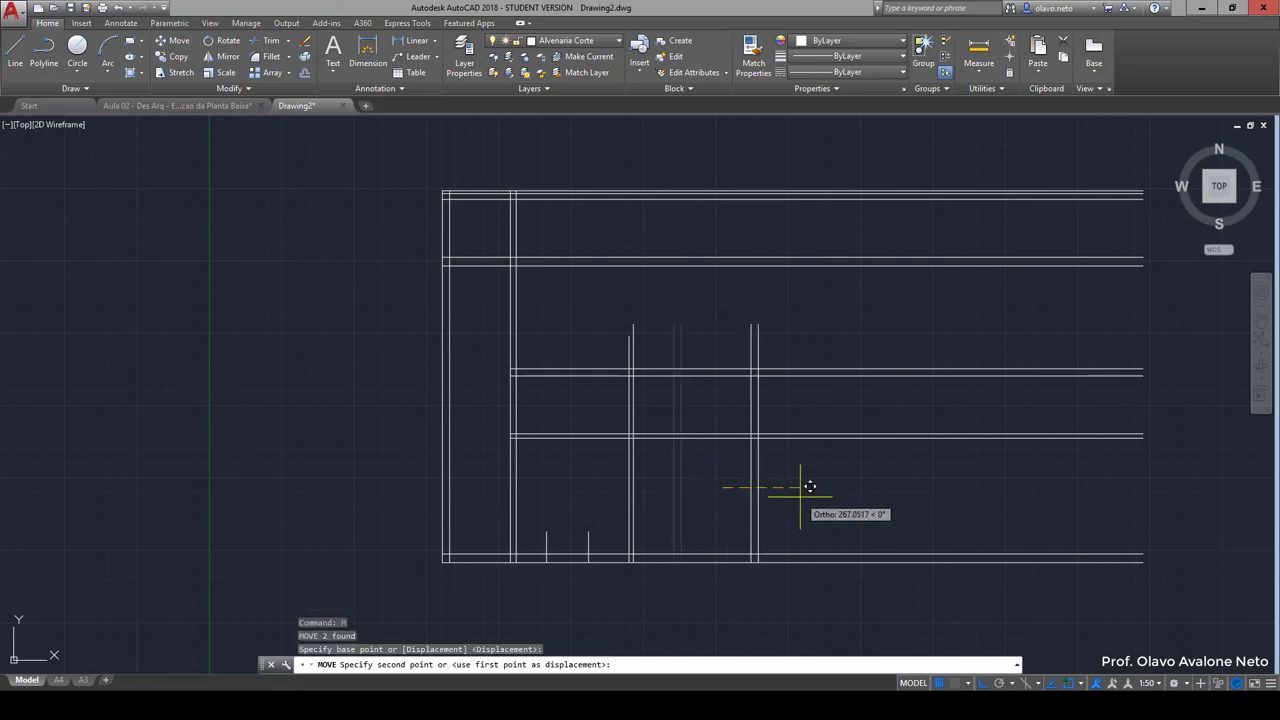
{"action": "type", "text": "145"}
{"action": "key", "text": "Return"}
{"action": "key", "text": "Escape"}
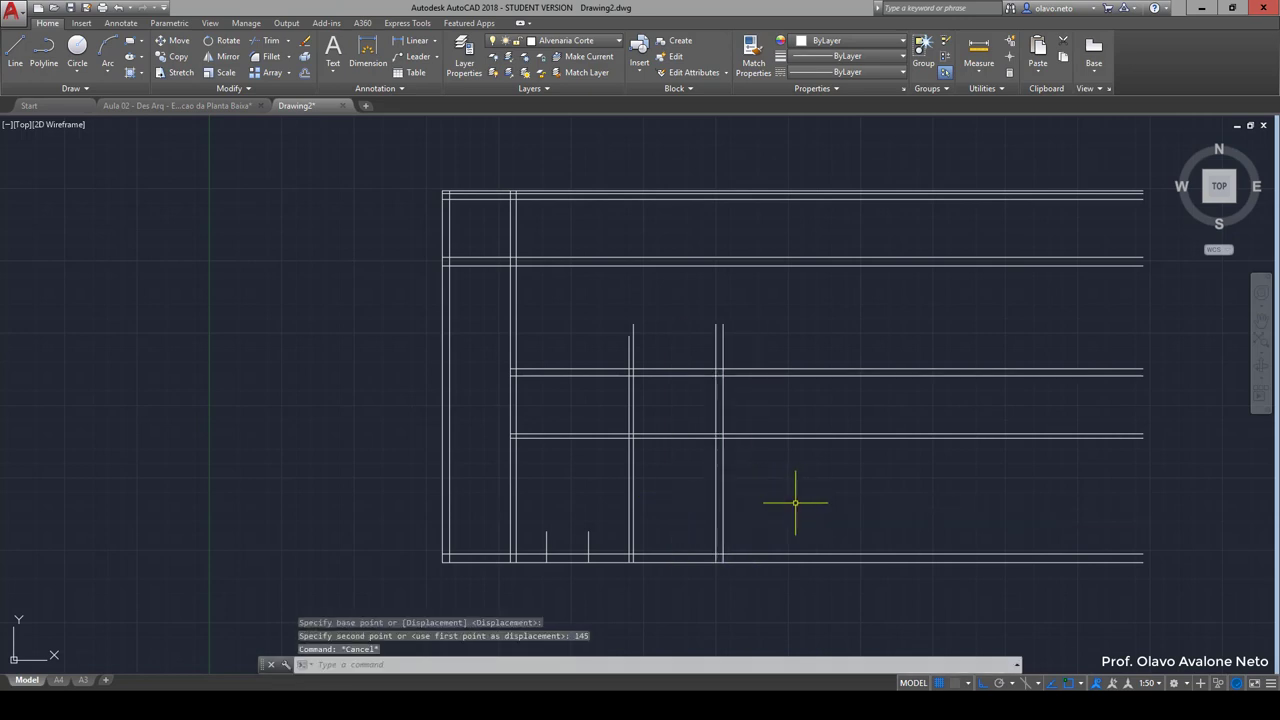
Step: Measure the distance along the bottom wall with DIST
{"action": "type", "text": "di"}
{"action": "key", "text": "Return"}
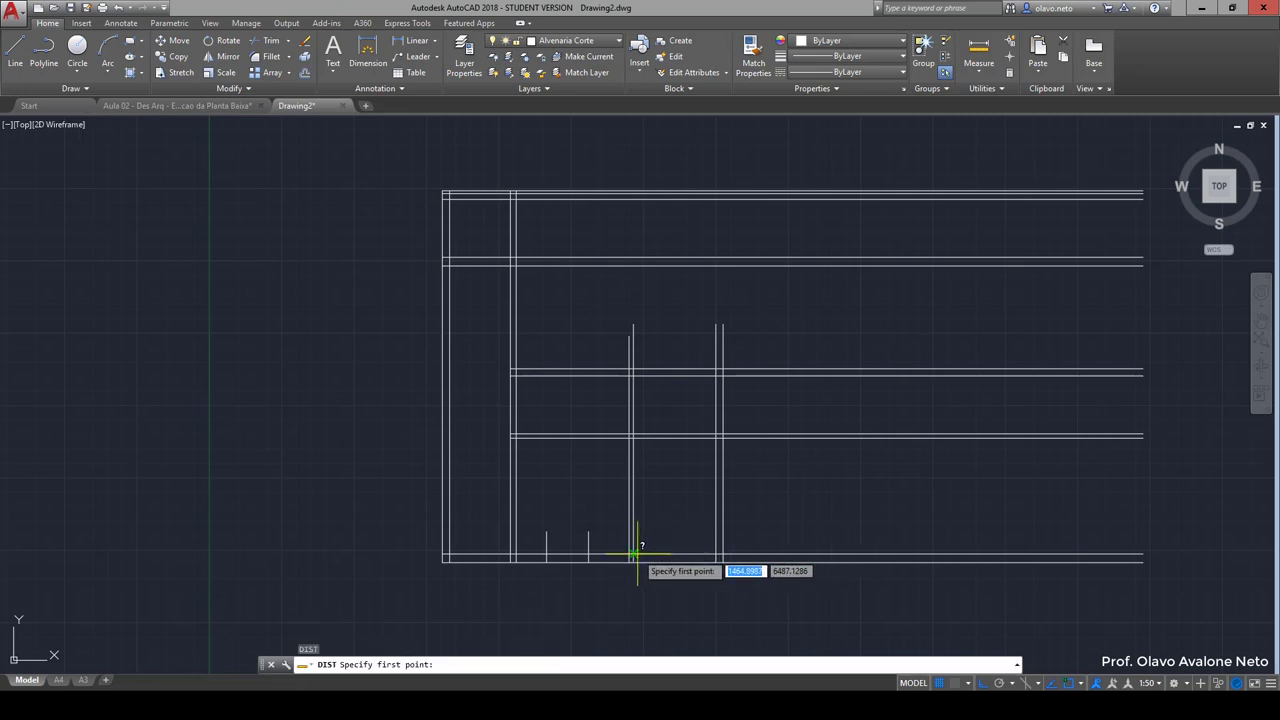
{"action": "left_click", "coordinate": [644, 553]}
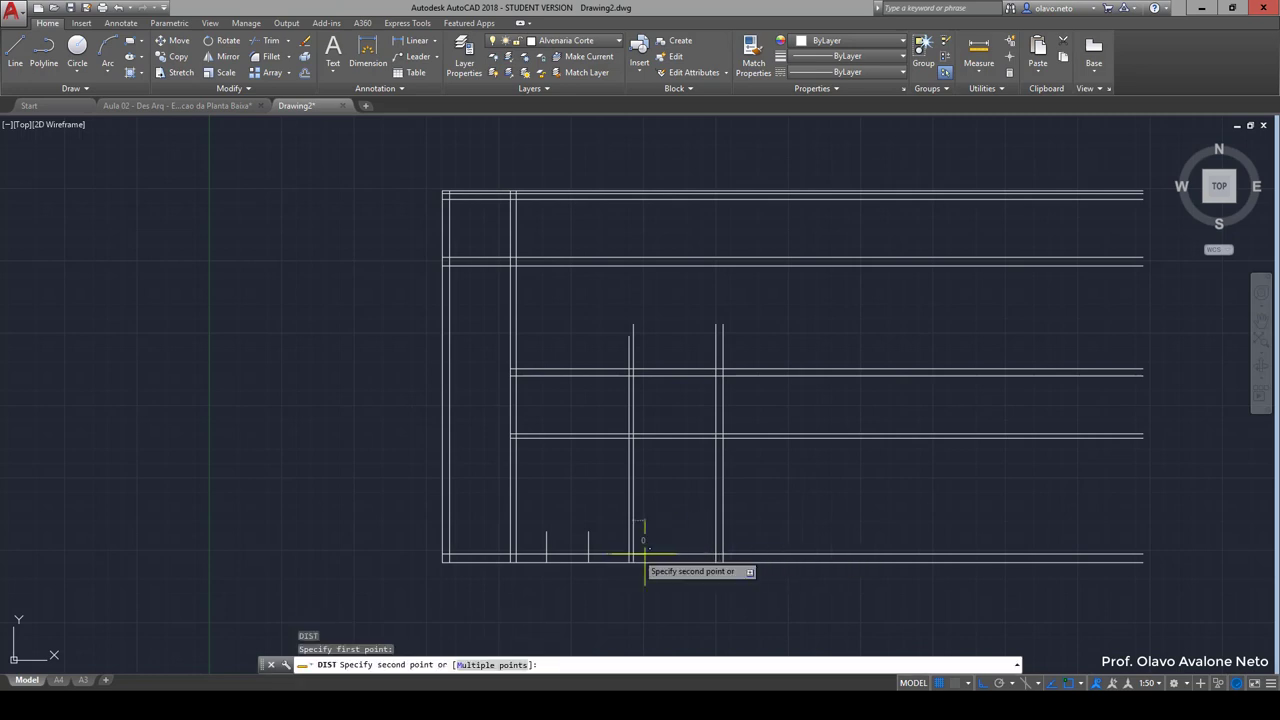
{"action": "left_click", "coordinate": [716, 553]}
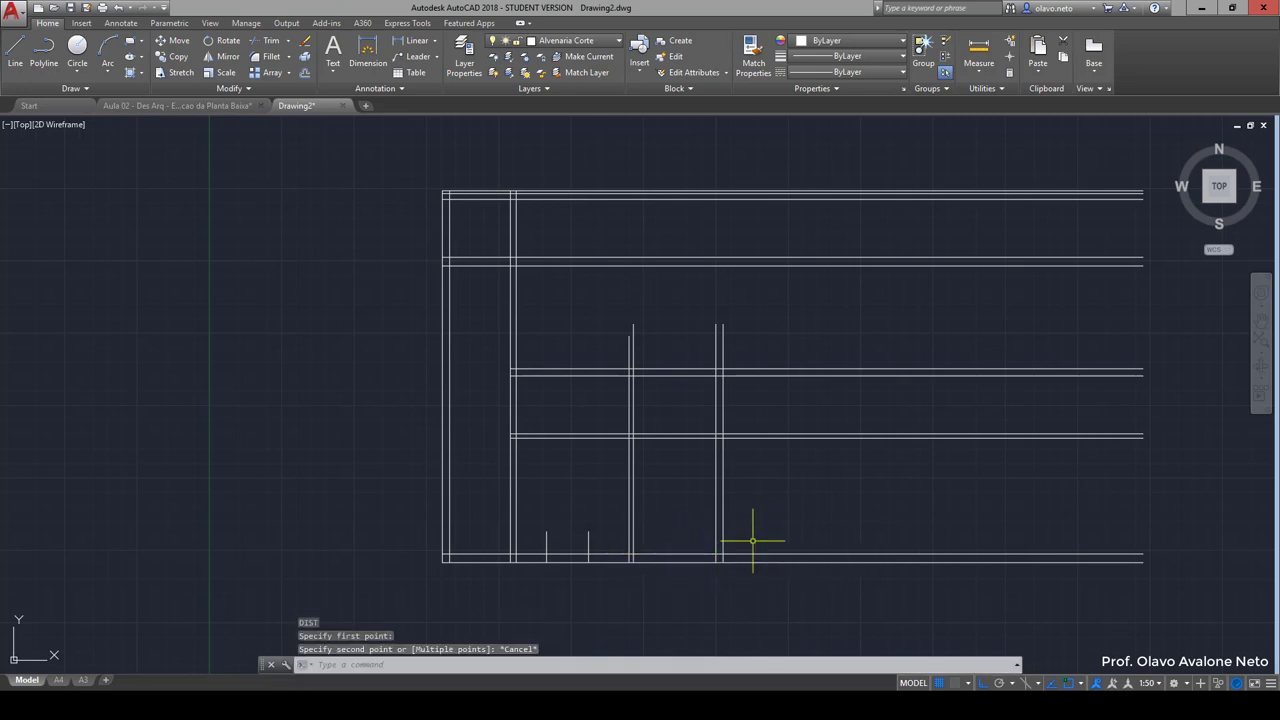
Step: Trim the bottom wall and lower partition off past the moved wall
{"action": "type", "text": "tr"}
{"action": "key", "text": "Return"}
{"action": "key", "text": "Return"}
{"action": "left_click", "coordinate": [780, 588]}
{"action": "left_click", "coordinate": [760, 532]}
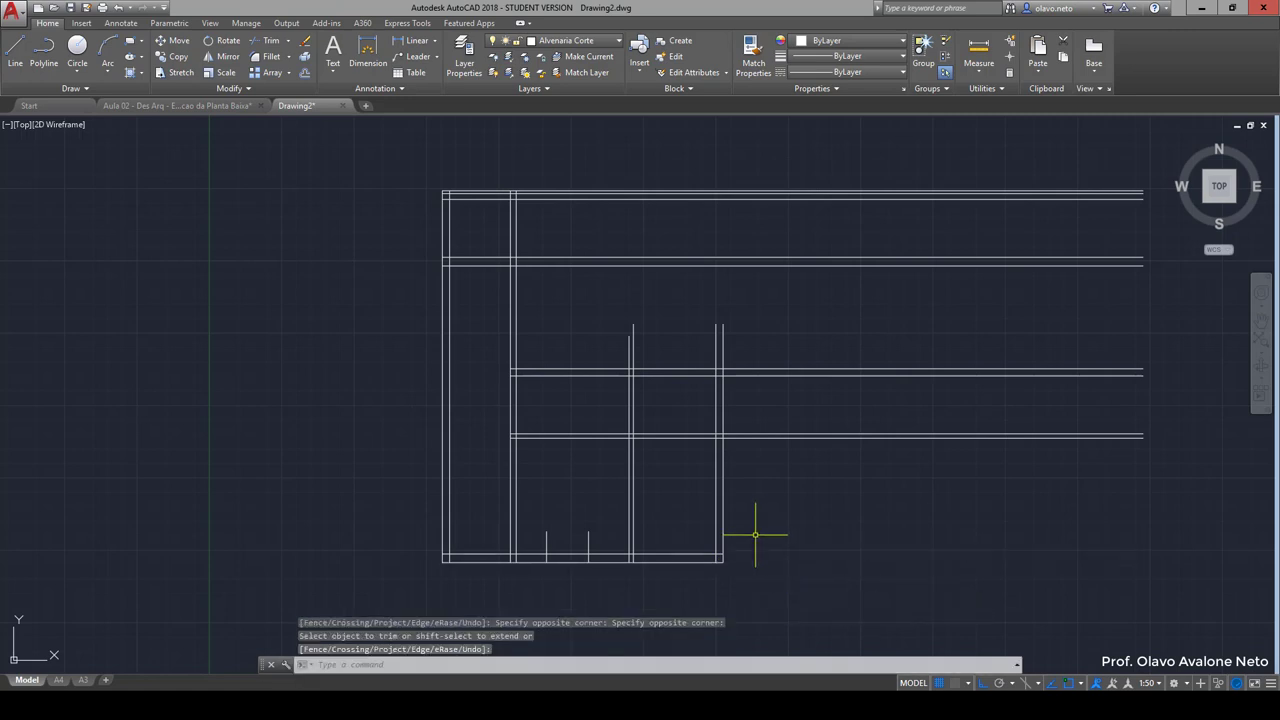
{"action": "key", "text": "Return"}
{"action": "key", "text": "Return"}
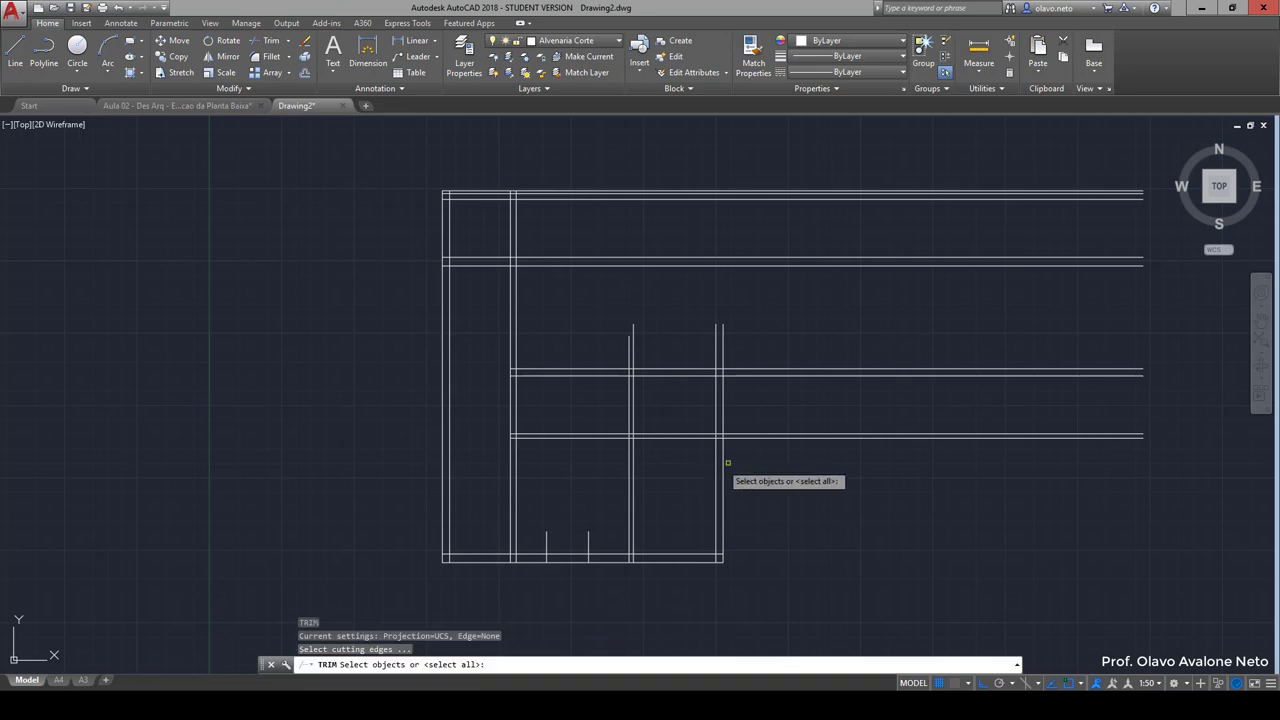
{"action": "left_click", "coordinate": [725, 454]}
{"action": "key", "text": "Return"}
{"action": "left_click", "coordinate": [808, 451]}
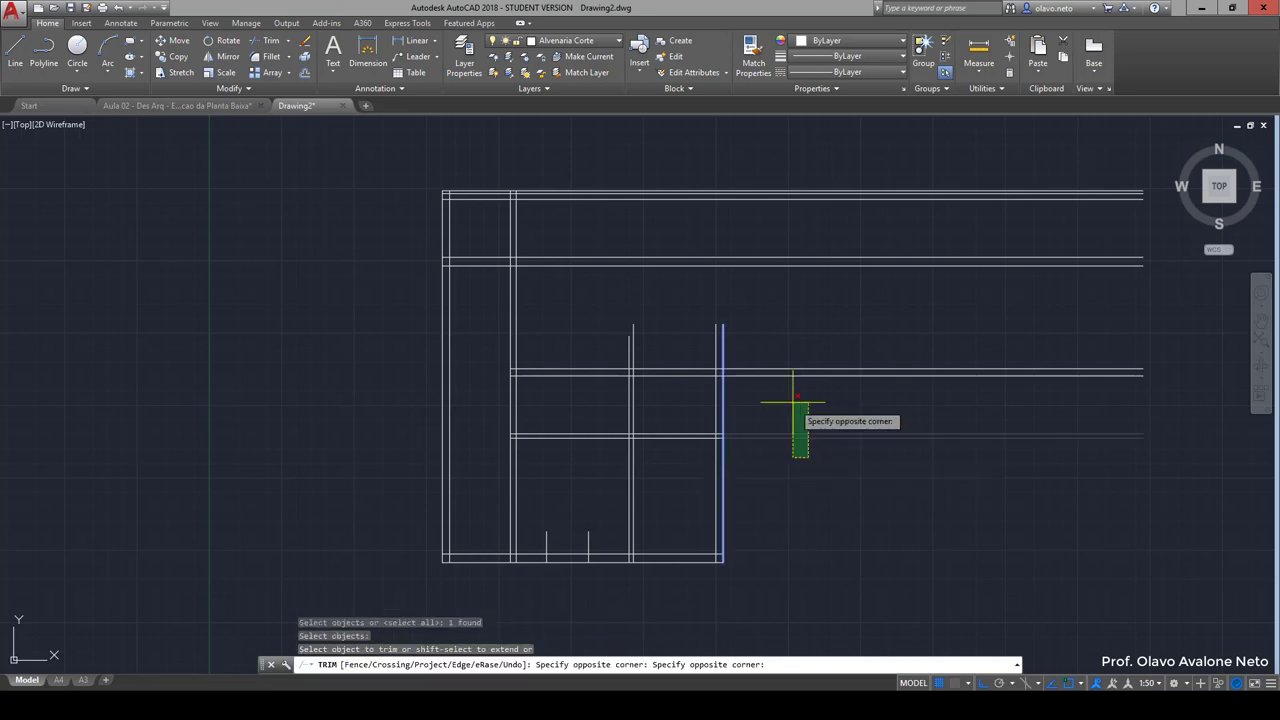
{"action": "left_click", "coordinate": [793, 402]}
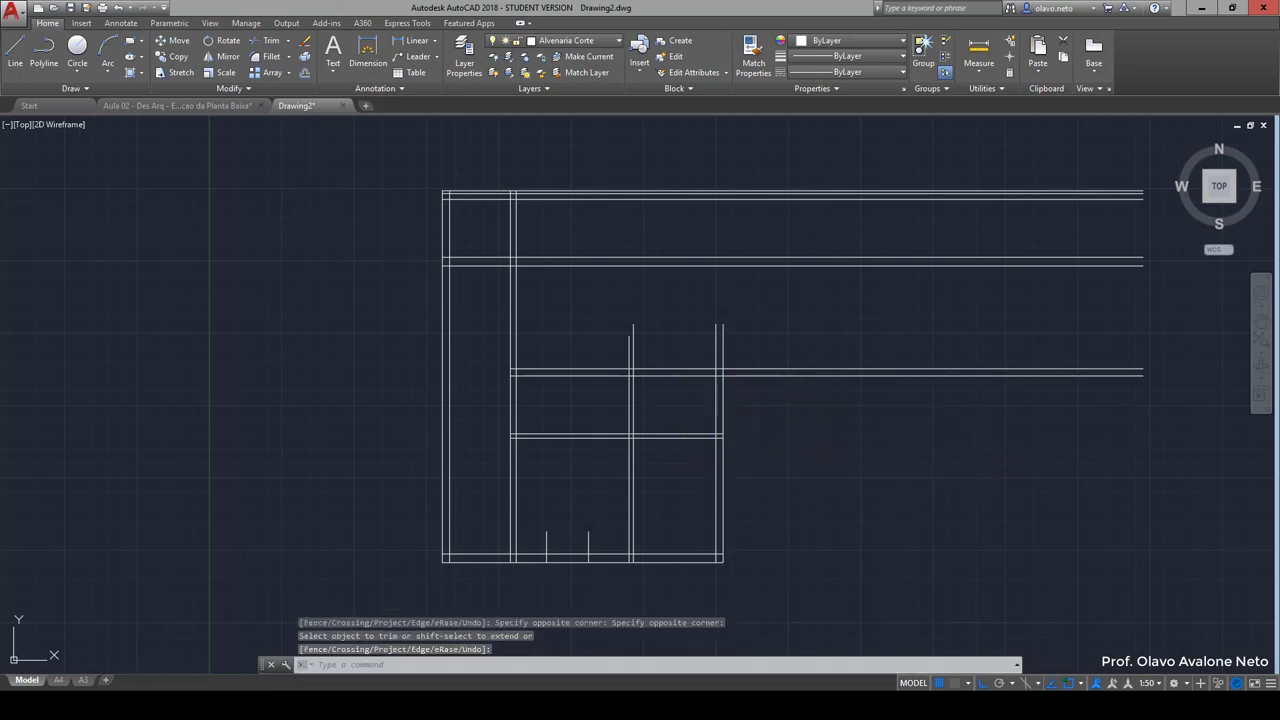
Step: Trim away the middle wall above the lower partition, using the partition as cutting edge
{"action": "key", "text": "Return"}
{"action": "key", "text": "Return"}
{"action": "left_click", "coordinate": [677, 435]}
{"action": "key", "text": "Return"}
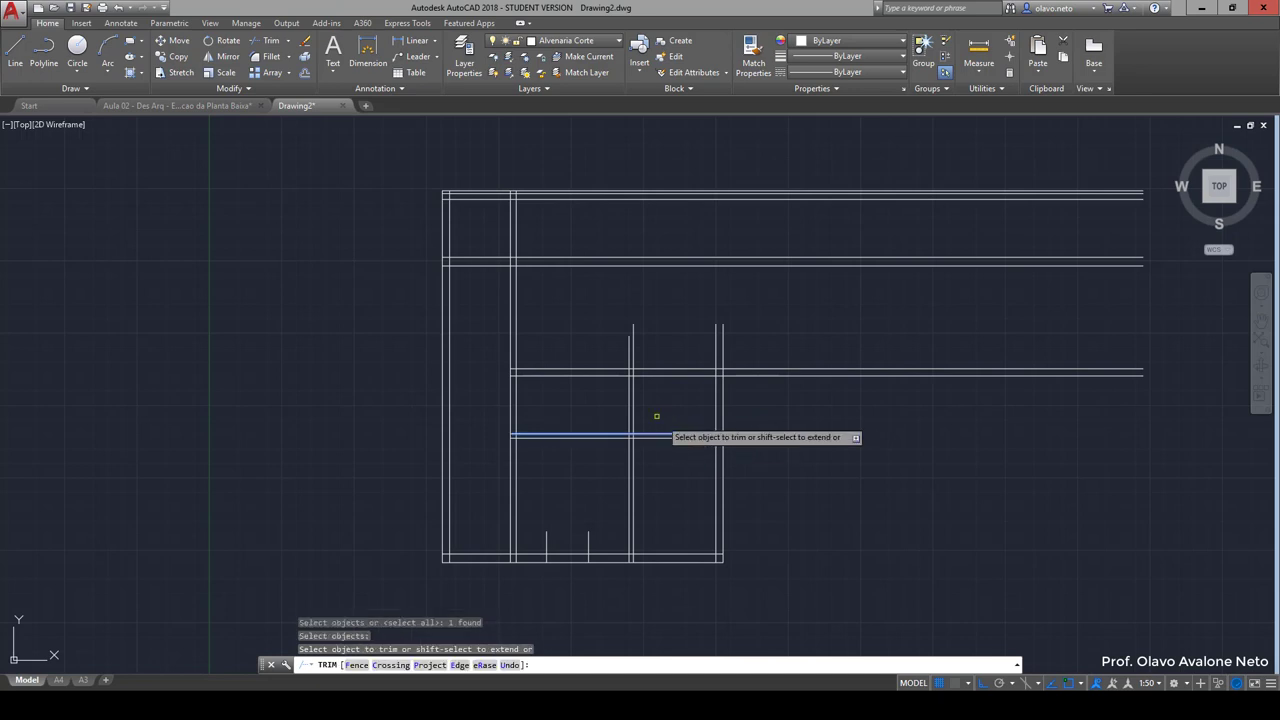
{"action": "left_click", "coordinate": [800, 432]}
{"action": "left_click", "coordinate": [605, 418]}
{"action": "key", "text": "Escape"}
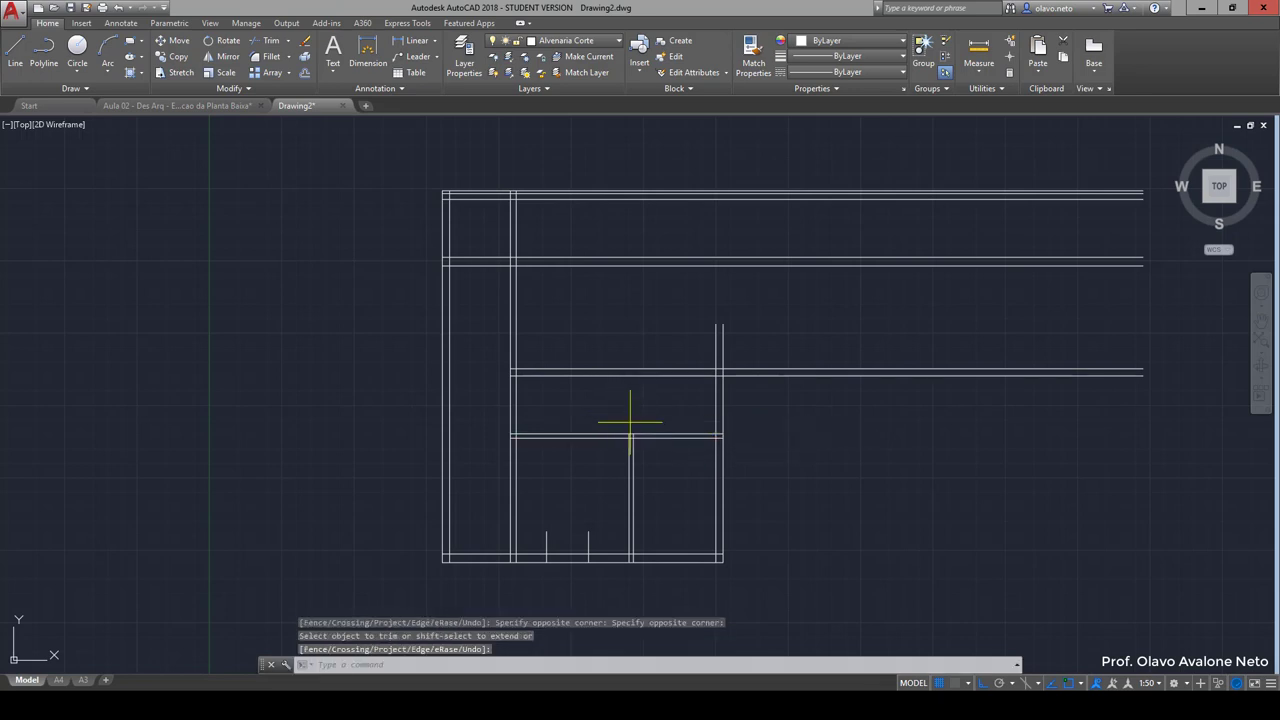
Step: Begin a line at the upper partition face
{"action": "type", "text": "l"}
{"action": "key", "text": "Return"}
{"action": "left_click", "coordinate": [631, 435]}
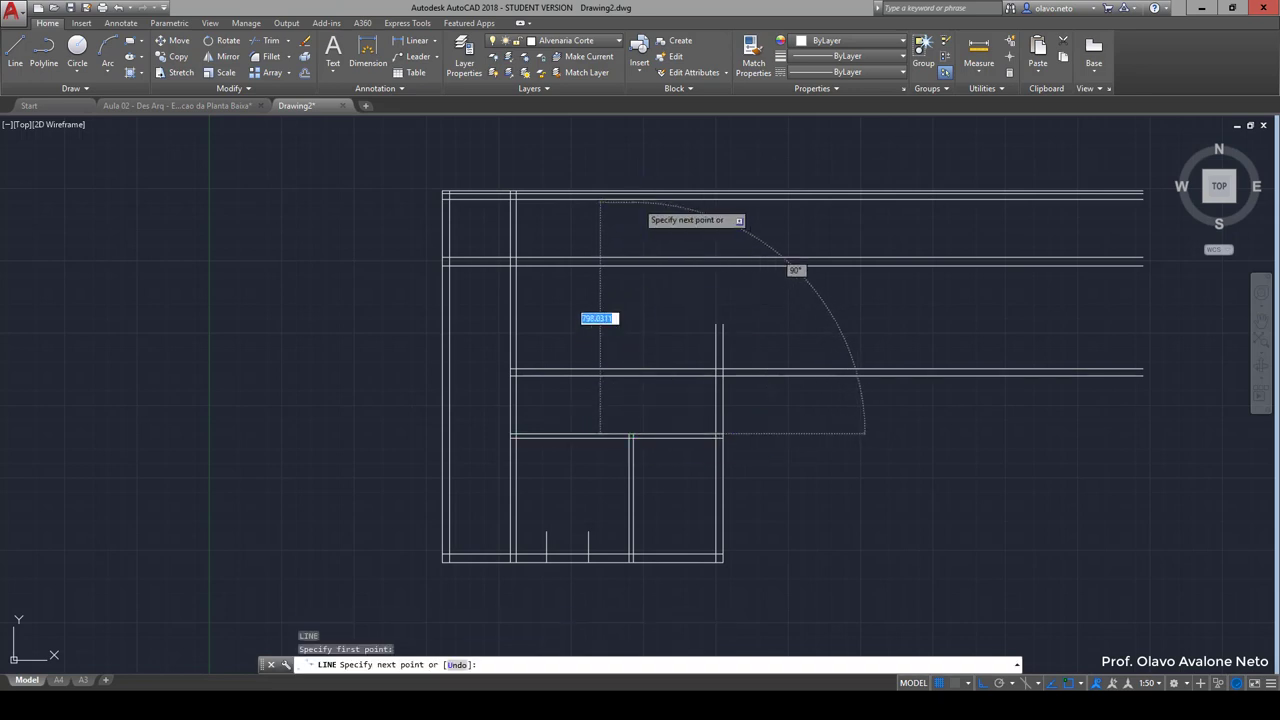
Step: Finish the vertical line up to the top wall and offset it 15 to the right
{"action": "left_click", "coordinate": [648, 202]}
{"action": "key", "text": "Return"}
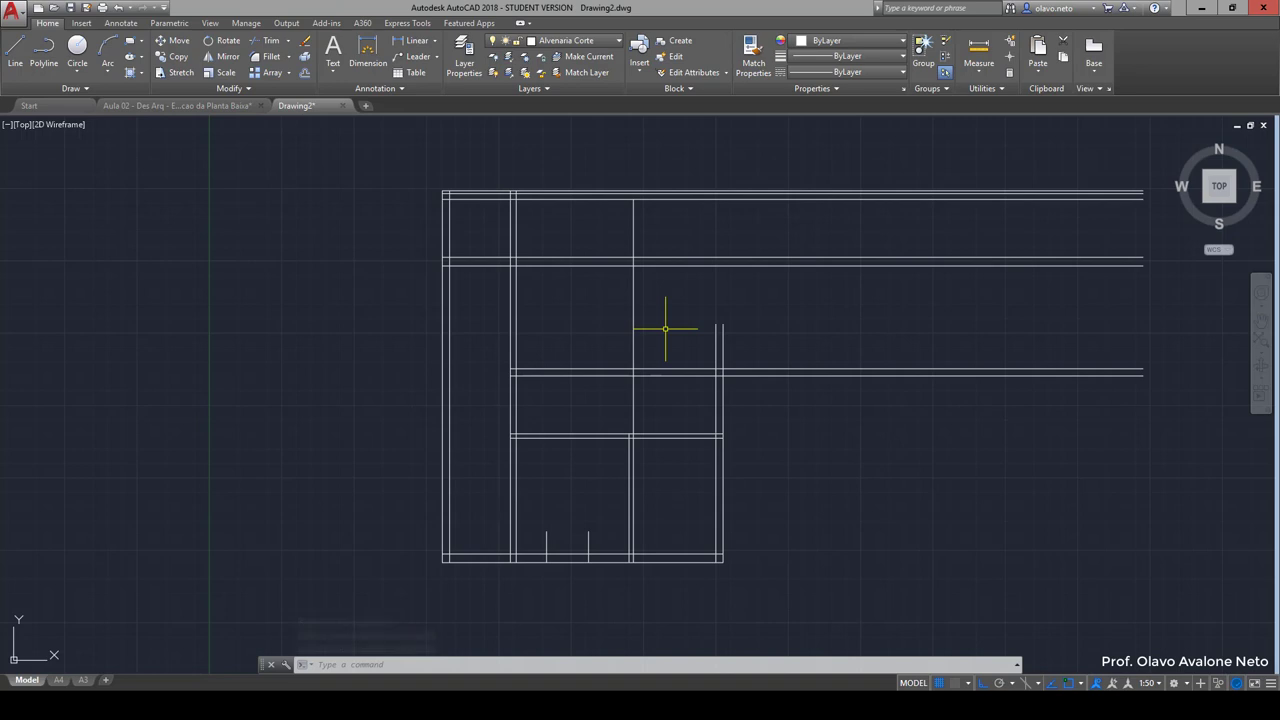
{"action": "type", "text": "o"}
{"action": "key", "text": "Return"}
{"action": "type", "text": "15"}
{"action": "key", "text": "Return"}
{"action": "left_click", "coordinate": [633, 313]}
{"action": "left_click", "coordinate": [670, 310]}
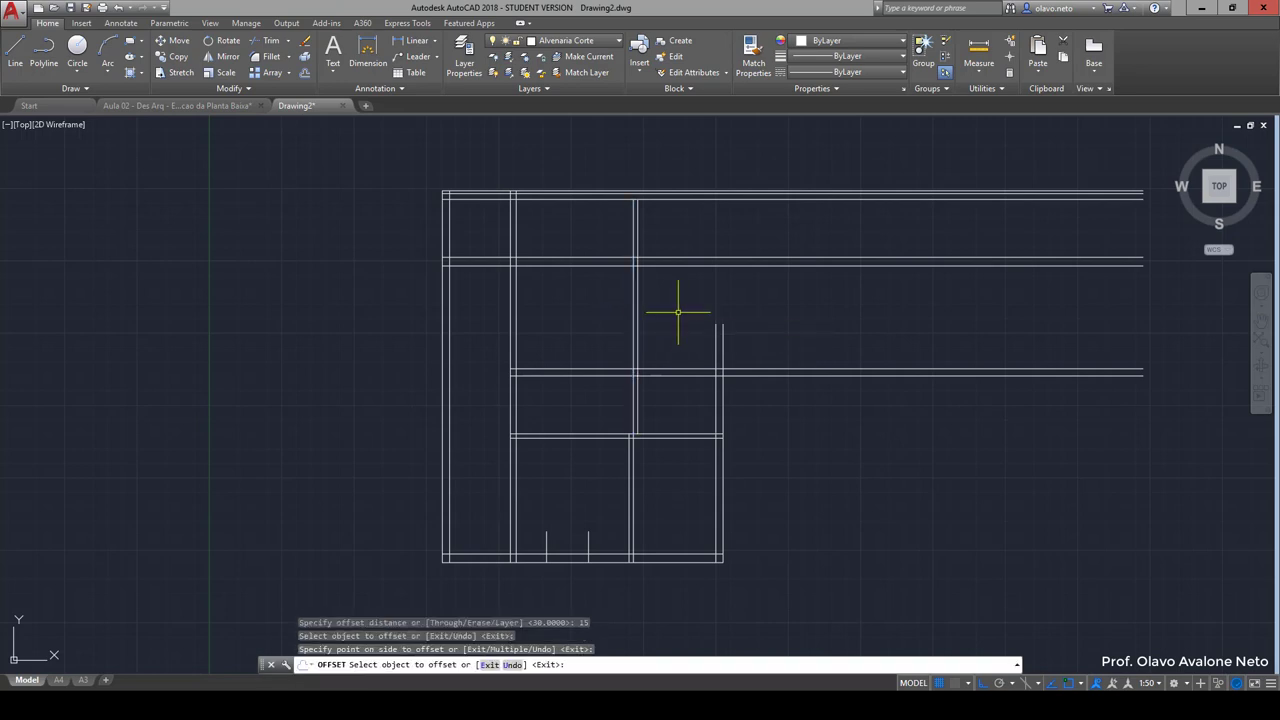
{"action": "key", "text": "Return"}
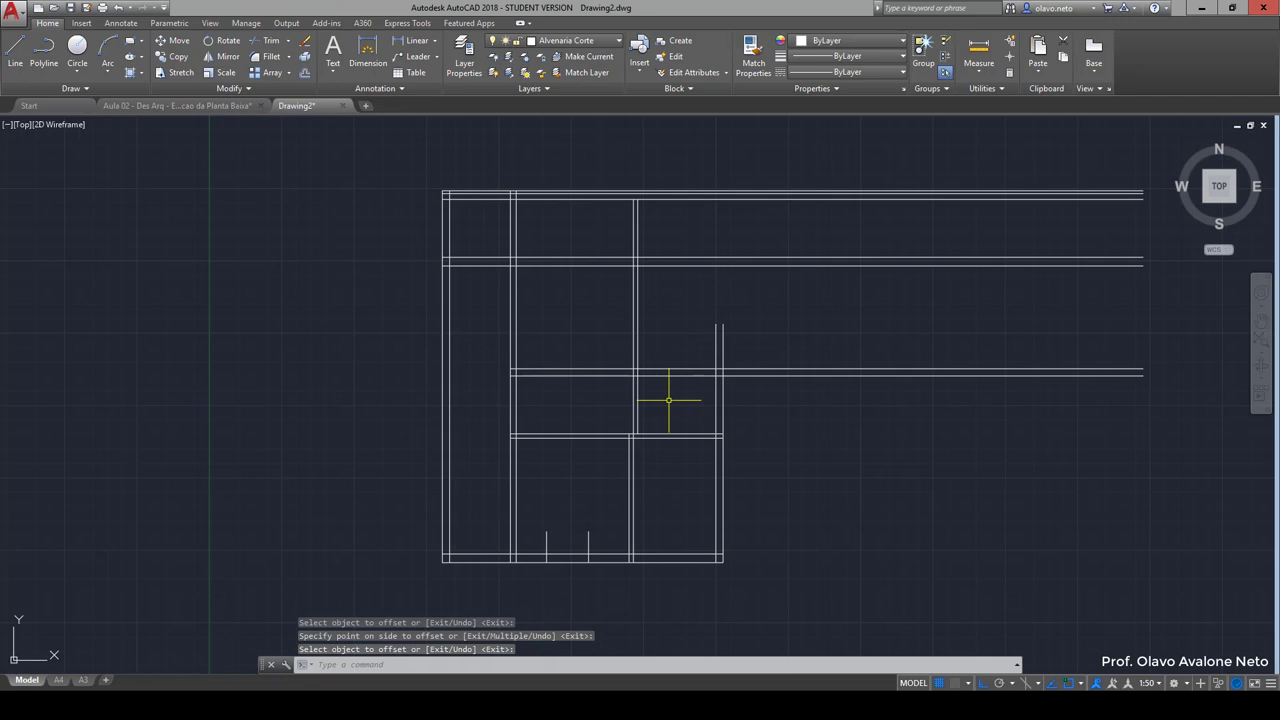
{"action": "type", "text": "o"}
Step: Offset the horizontal wall line 100 upward
{"action": "key", "text": "Return"}
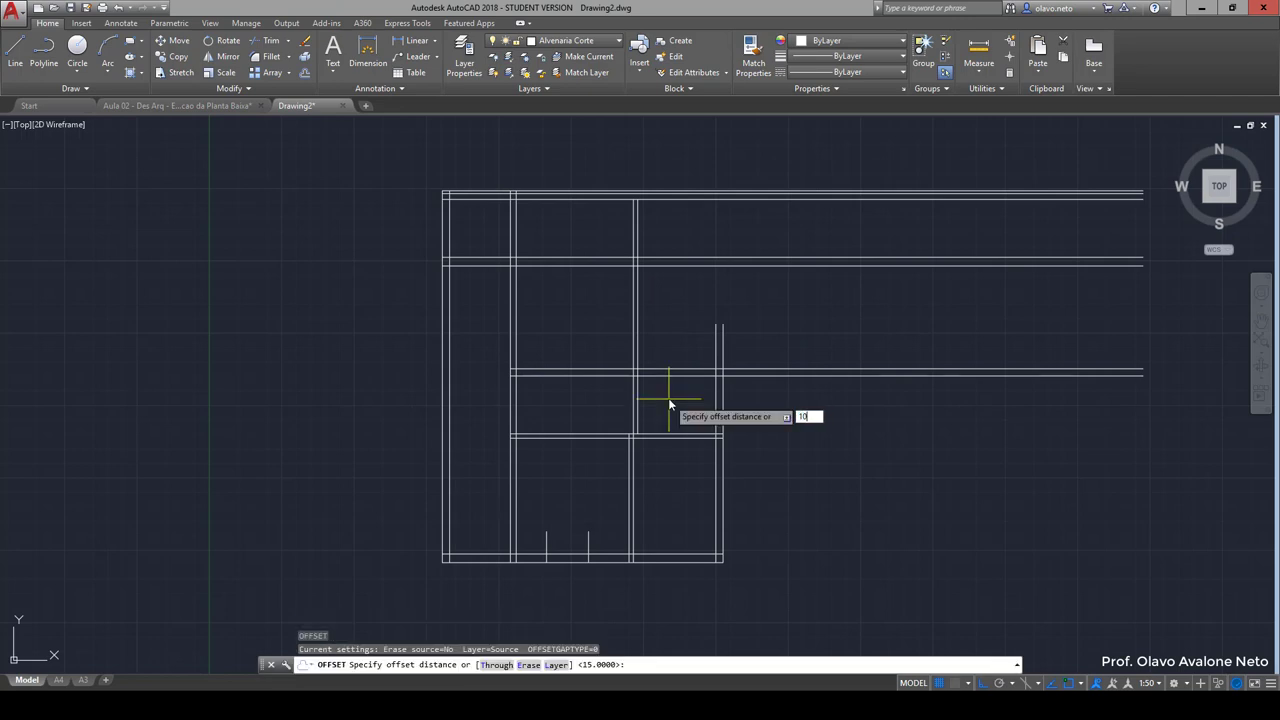
{"action": "type", "text": "100"}
{"action": "key", "text": "Return"}
{"action": "left_click", "coordinate": [668, 435]}
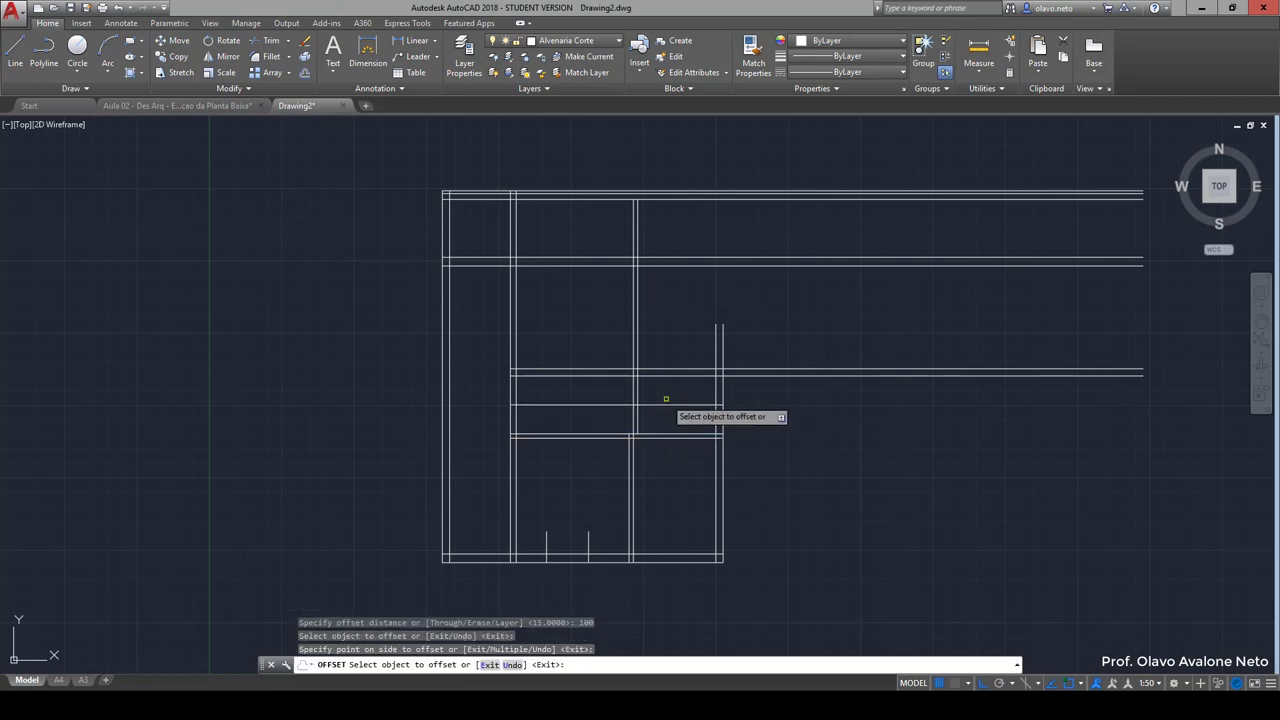
{"action": "left_click", "coordinate": [665, 402]}
{"action": "key", "text": "Return"}
Step: Trim the partition lines at the new line and delete the leftover stub segment
{"action": "type", "text": "tr"}
{"action": "key", "text": "Return"}
{"action": "key", "text": "Return"}
{"action": "left_click", "coordinate": [657, 417]}
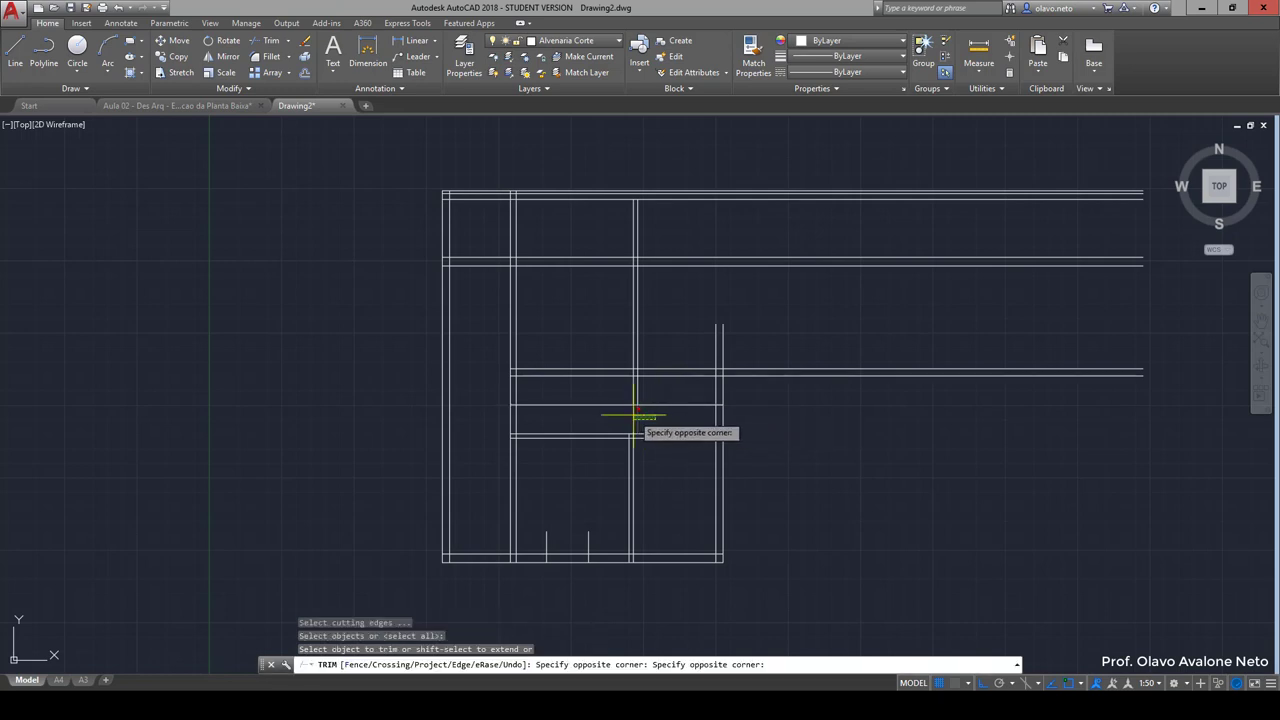
{"action": "left_click", "coordinate": [610, 412]}
{"action": "left_click", "coordinate": [662, 412]}
{"action": "left_click", "coordinate": [652, 390]}
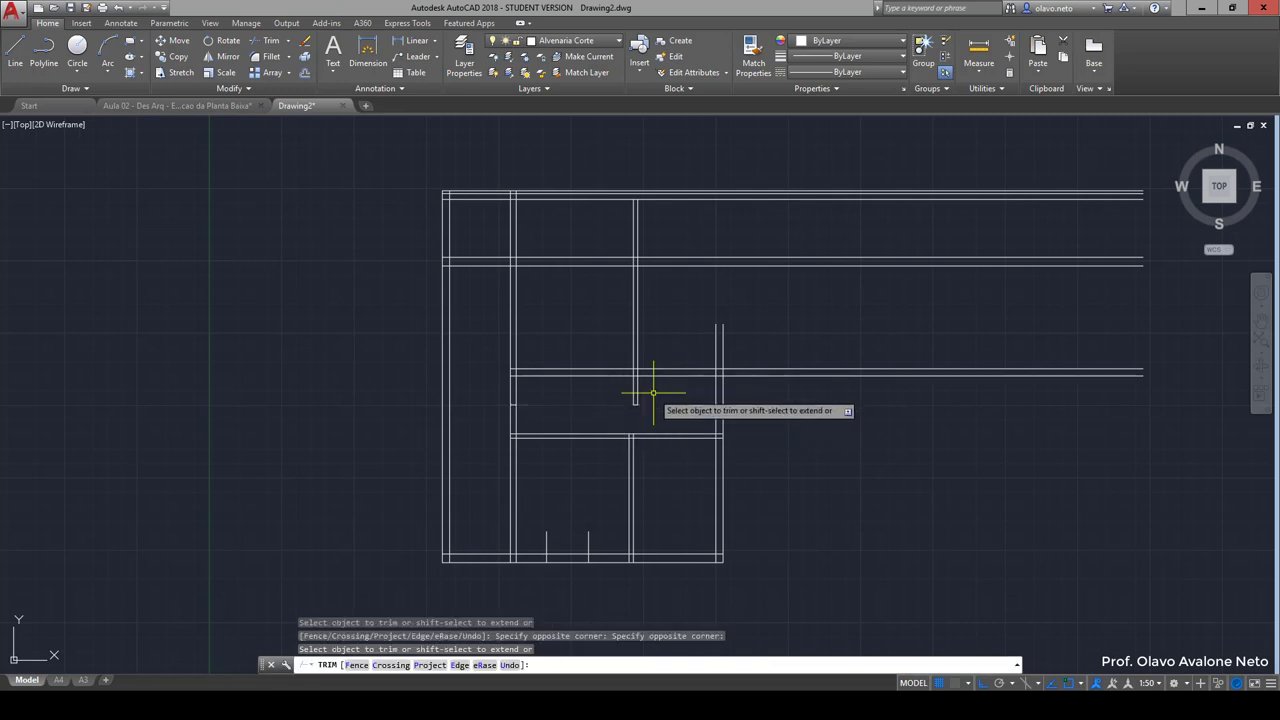
{"action": "key", "text": "Return"}
{"action": "left_click", "coordinate": [512, 404]}
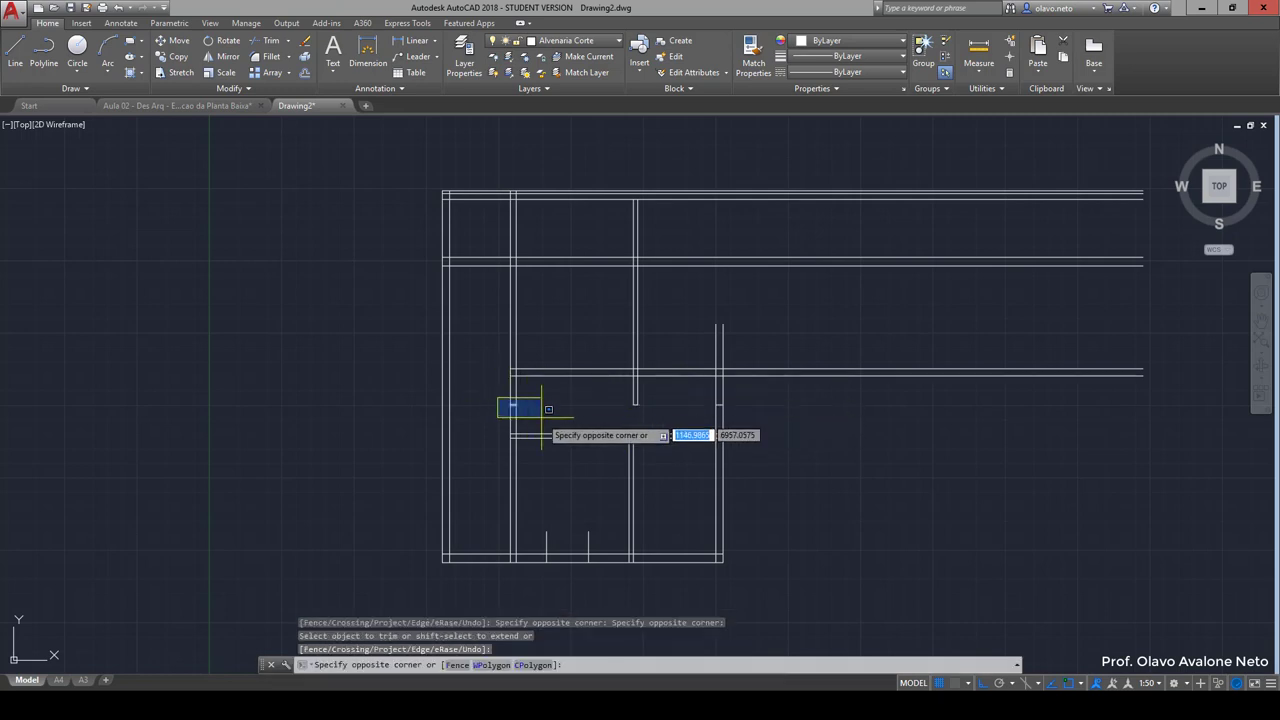
{"action": "left_click", "coordinate": [594, 420]}
{"action": "key", "text": "Delete"}
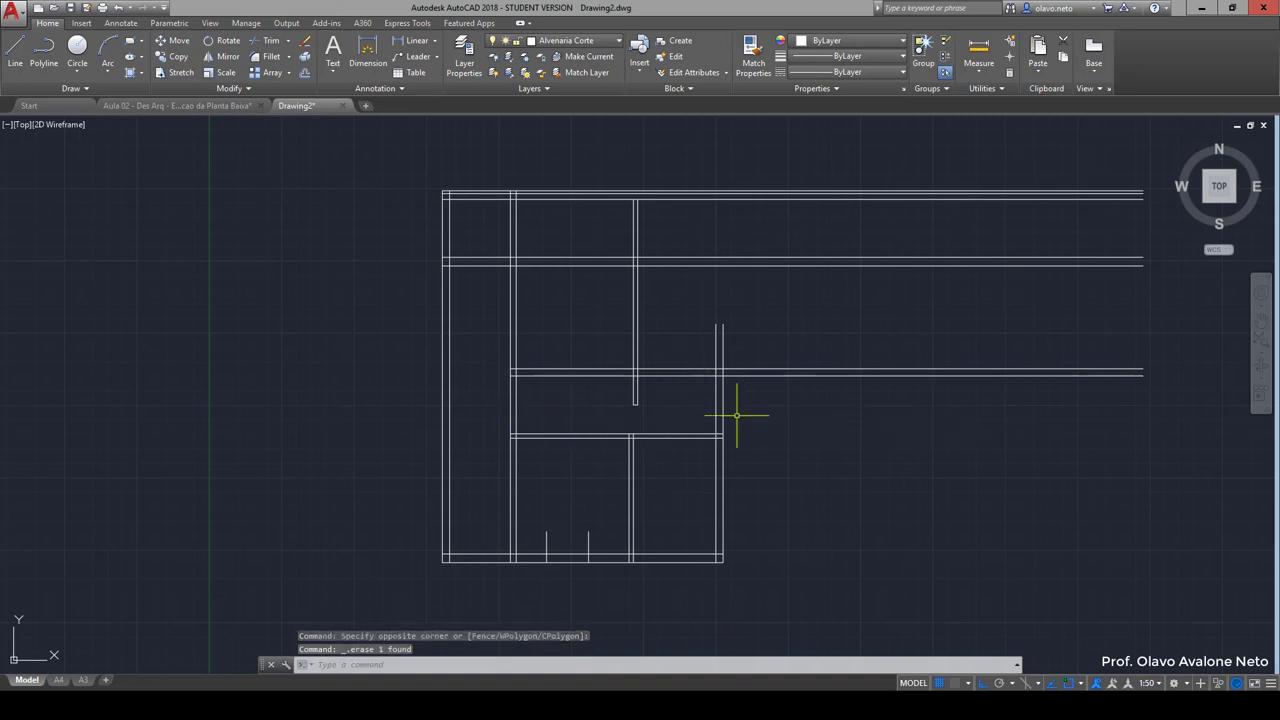
Step: Offset the lower horizontal wall line 90 upward
{"action": "type", "text": "o"}
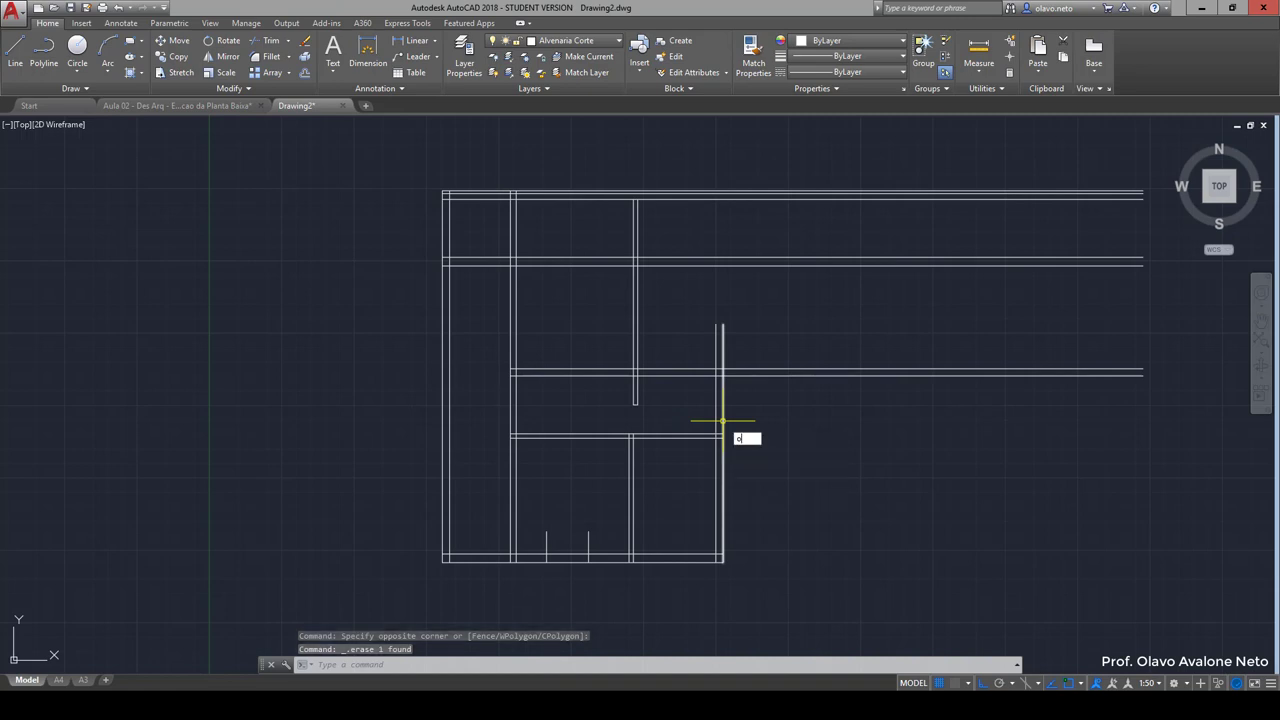
{"action": "key", "text": "Return"}
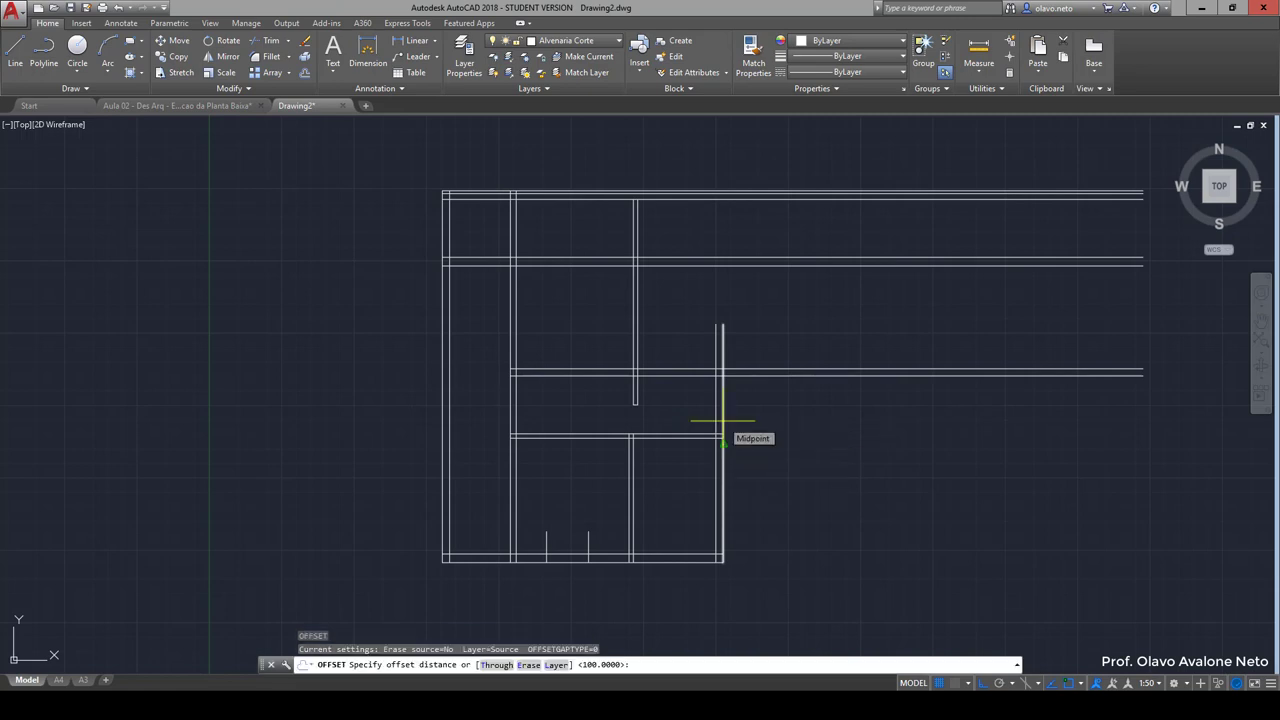
{"action": "type", "text": "90"}
{"action": "key", "text": "Return"}
{"action": "left_click", "coordinate": [699, 435]}
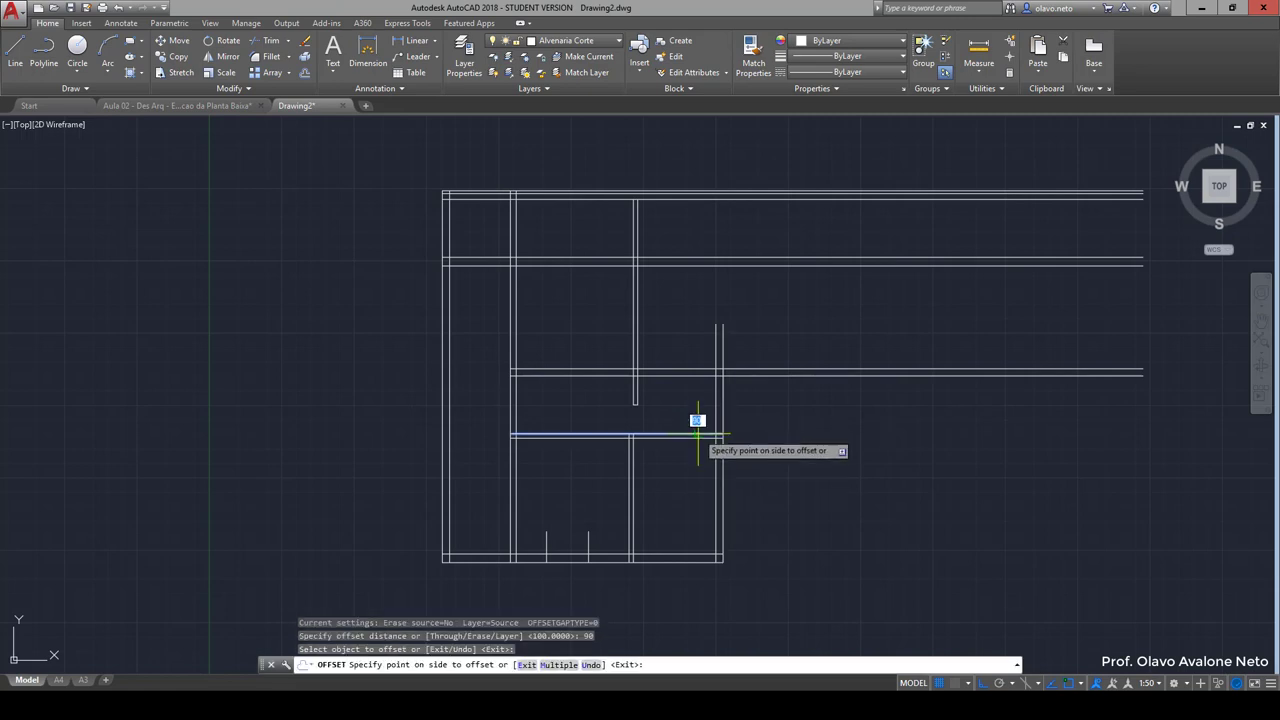
{"action": "left_click", "coordinate": [700, 410]}
{"action": "key", "text": "Return"}
Step: Trim the new line, then delete the short right-hand stubs and small left segment
{"action": "type", "text": "tr"}
{"action": "key", "text": "Return"}
{"action": "key", "text": "Return"}
{"action": "mouse_move", "coordinate": [706, 414]}
{"action": "left_mouse_down"}
{"action": "mouse_move", "coordinate": [736, 402]}
{"action": "mouse_move", "coordinate": [706, 394]}
{"action": "left_mouse_up"}
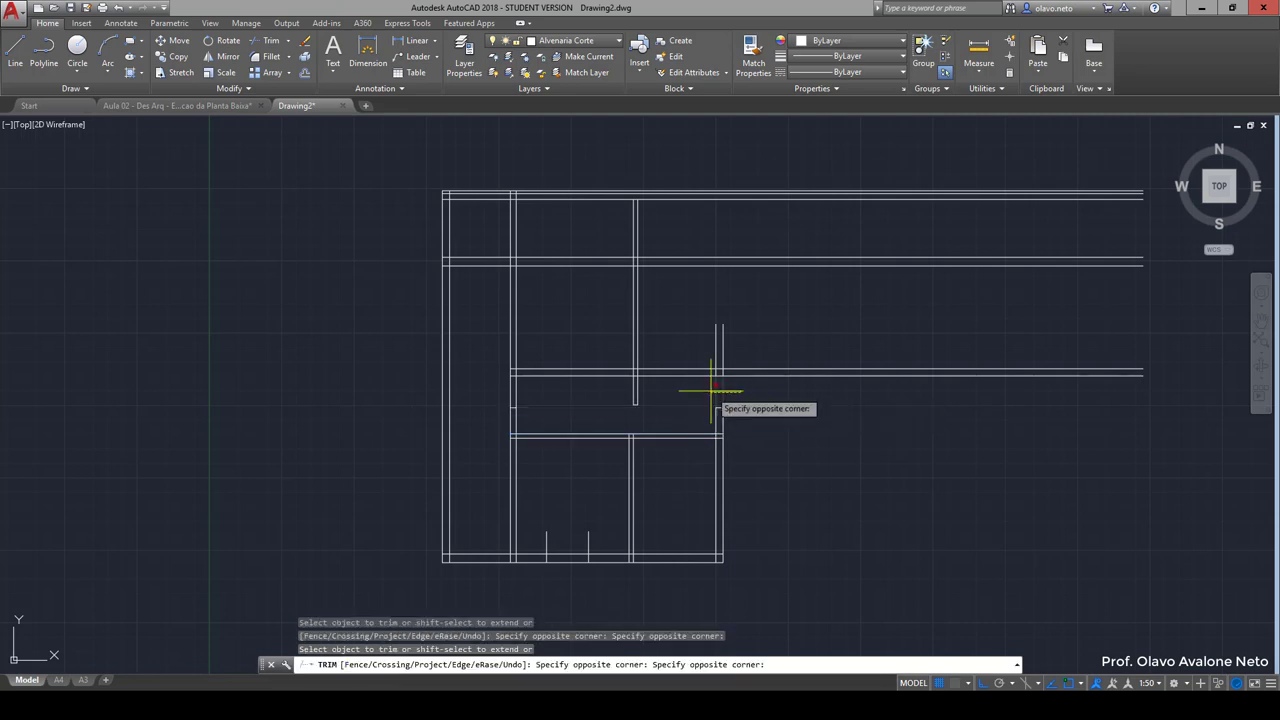
{"action": "left_click", "coordinate": [687, 326]}
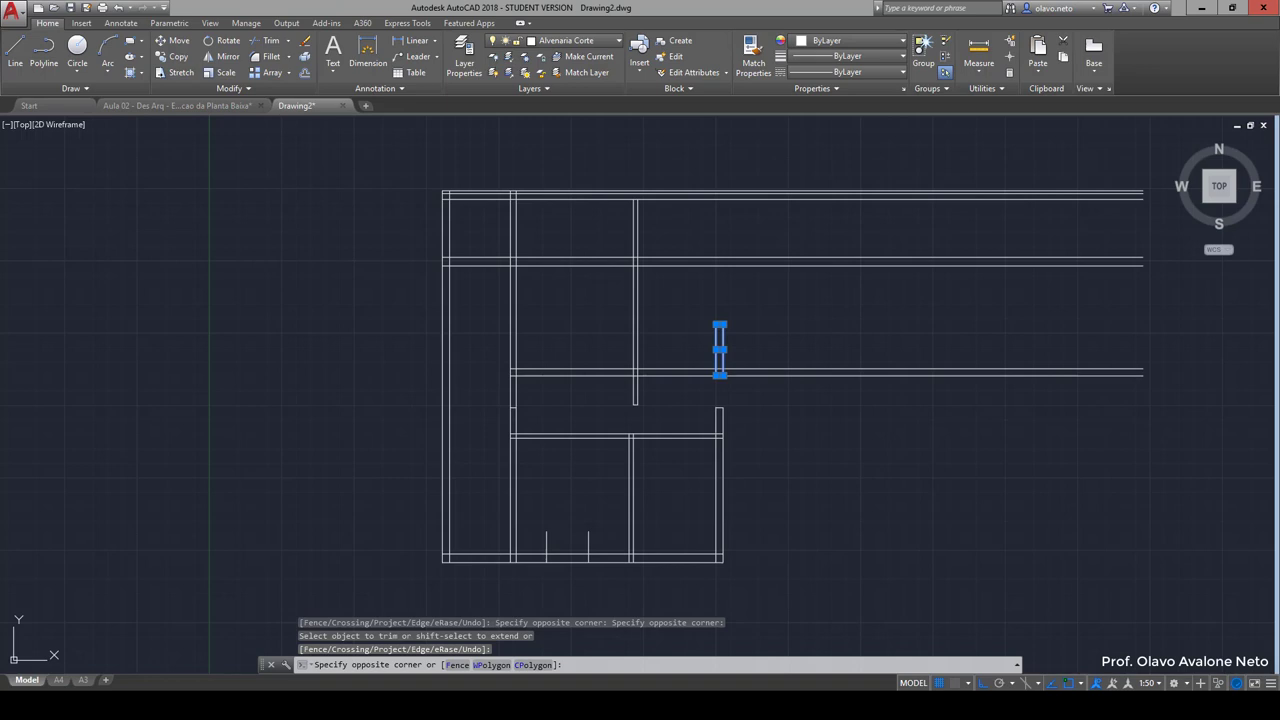
{"action": "key", "text": "Delete"}
{"action": "left_click", "coordinate": [500, 394]}
{"action": "left_click", "coordinate": [545, 415]}
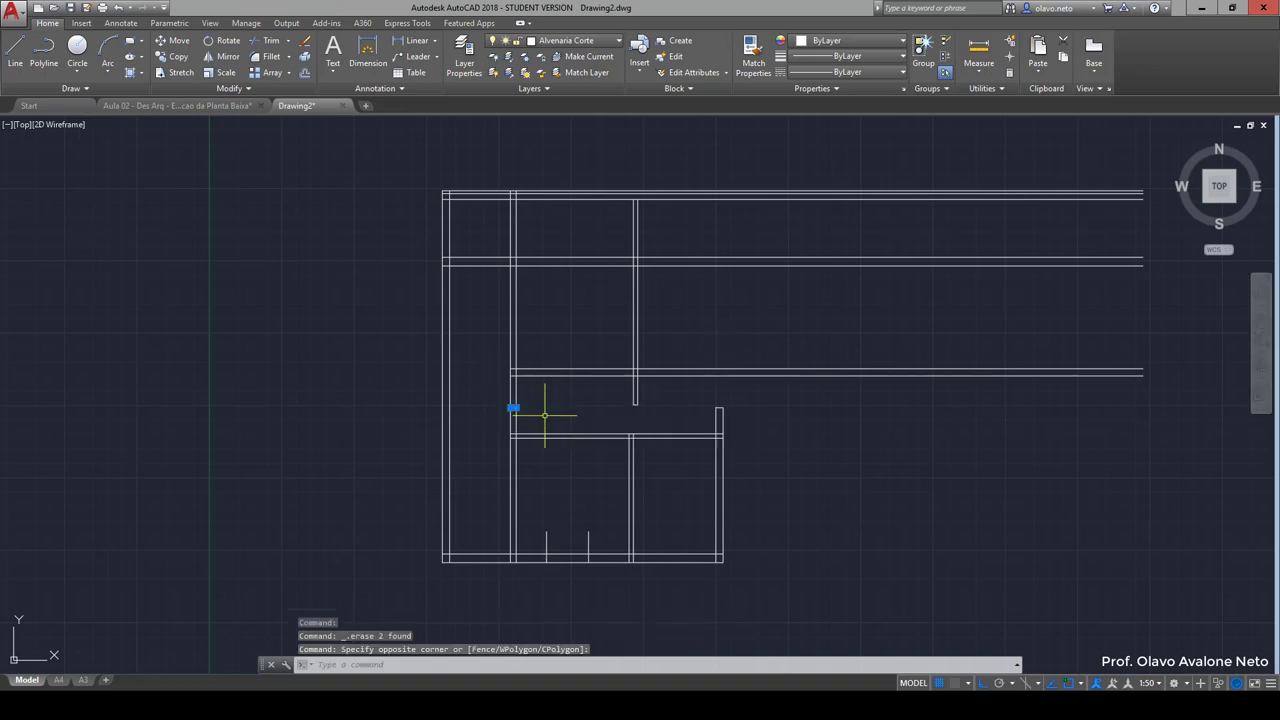
{"action": "key", "text": "Delete"}
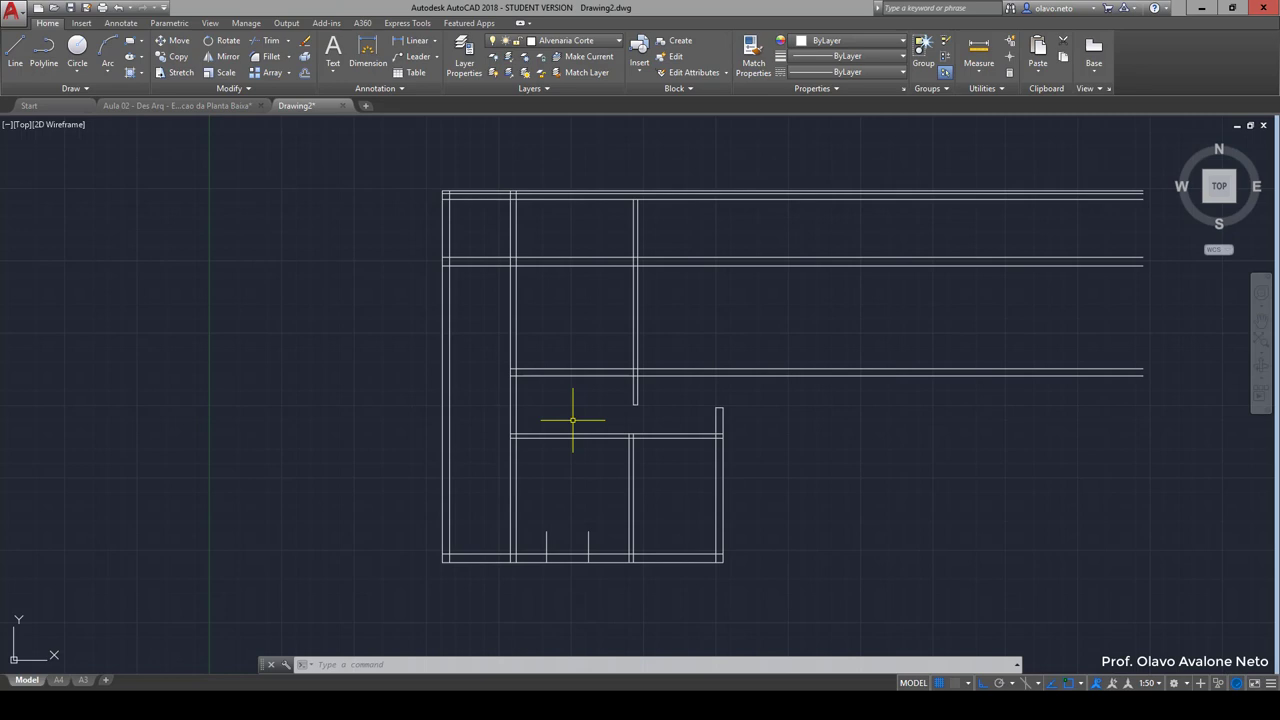
Step: Offset the vertical partition line 300 to the left and double it with a 15 copy
{"action": "key", "text": "Return"}
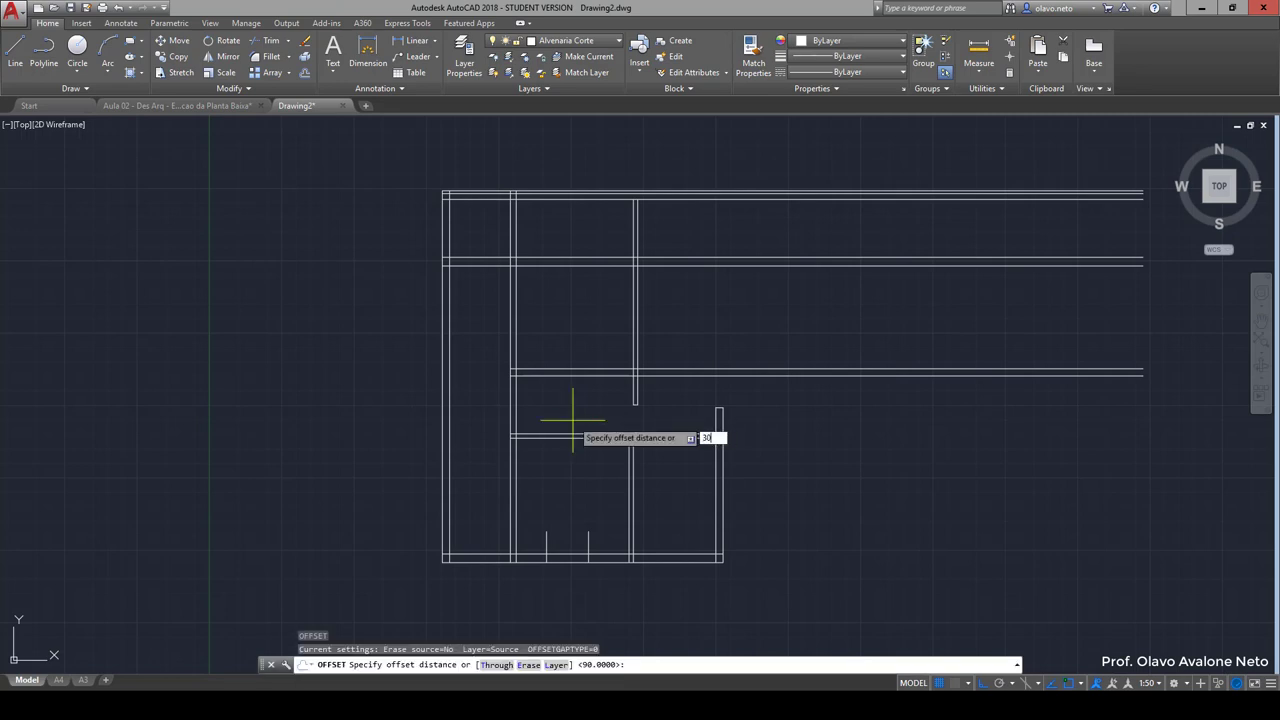
{"action": "type", "text": "300"}
{"action": "key", "text": "Return"}
{"action": "left_click", "coordinate": [514, 415]}
{"action": "left_click", "coordinate": [545, 405]}
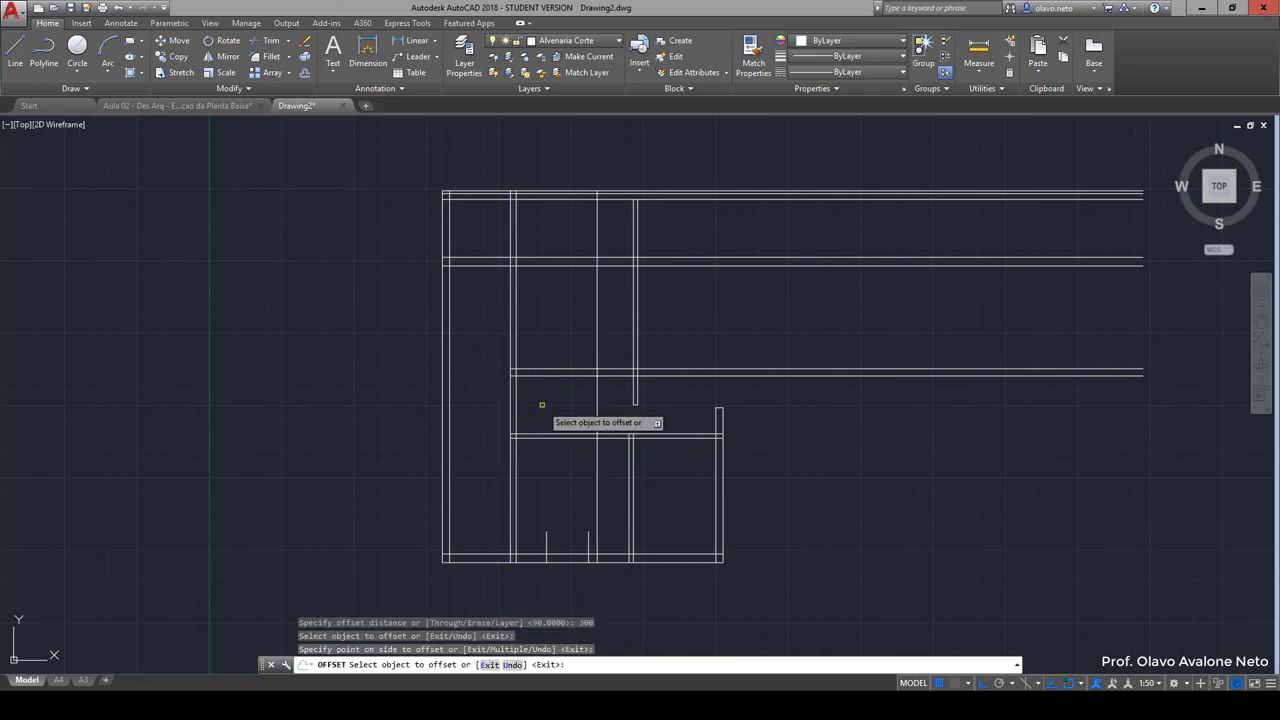
{"action": "key", "text": "Return"}
{"action": "key", "text": "Return"}
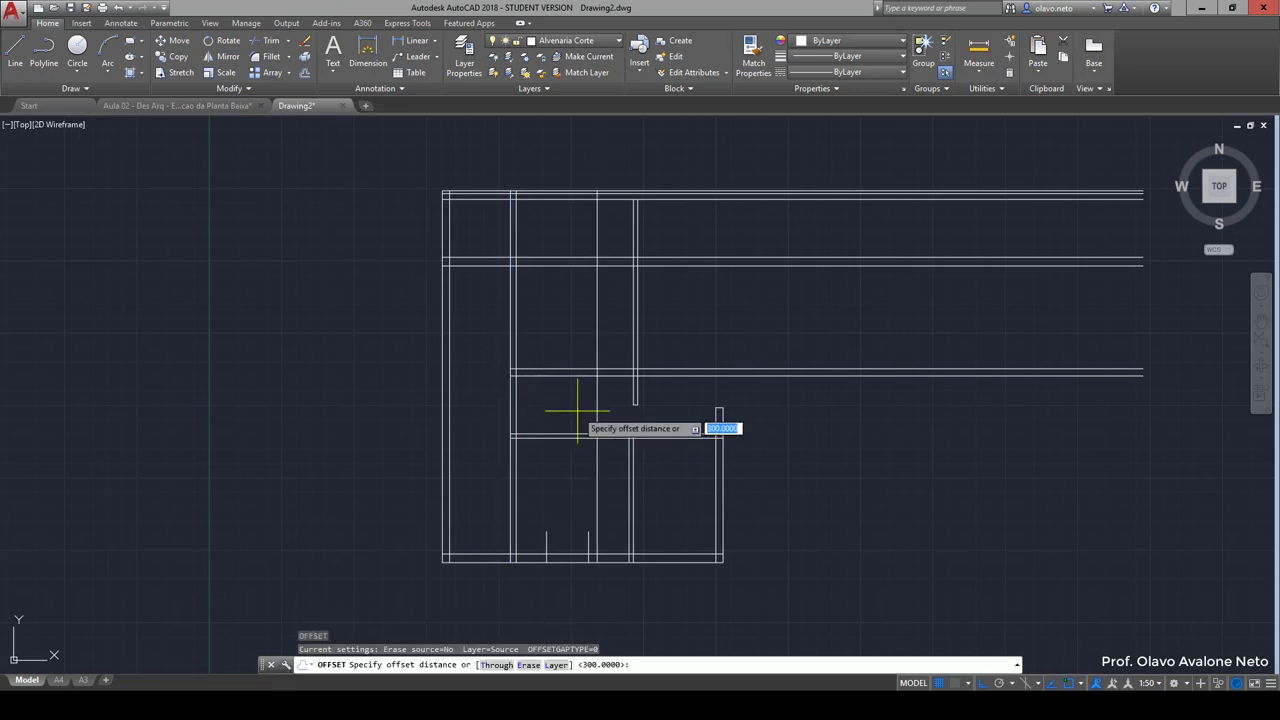
{"action": "type", "text": "15"}
{"action": "key", "text": "Return"}
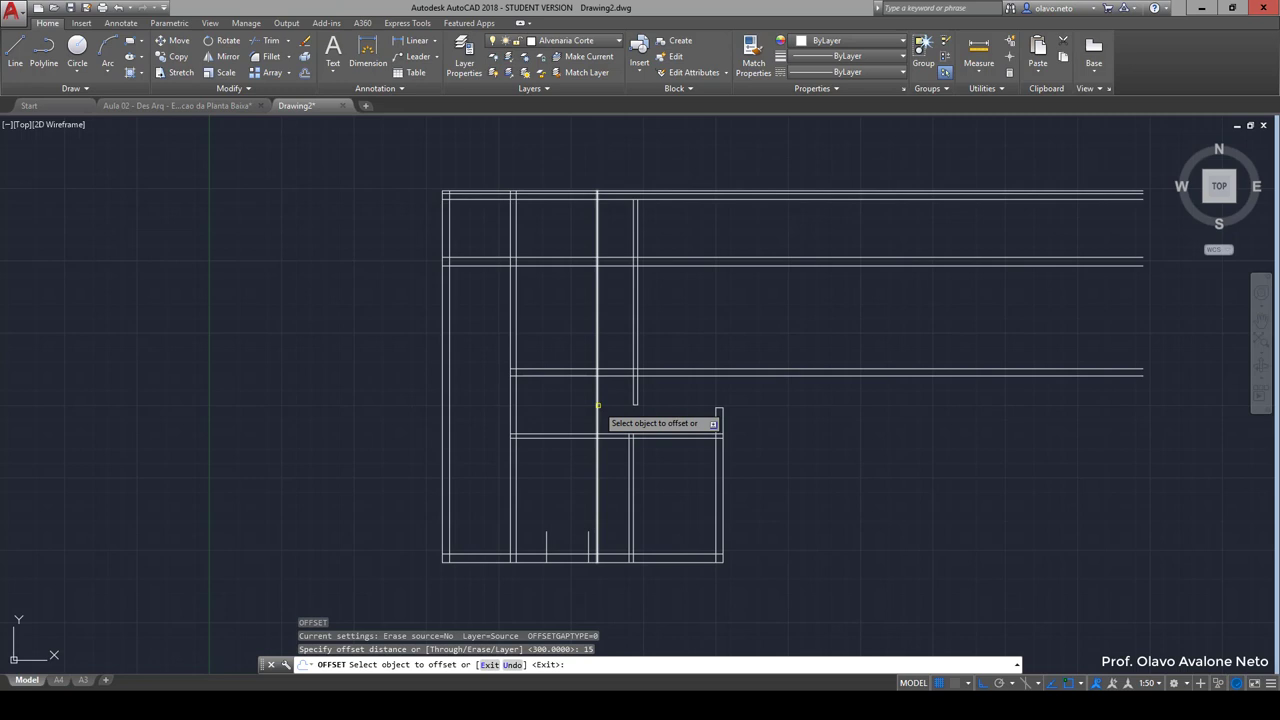
{"action": "left_click", "coordinate": [597, 405]}
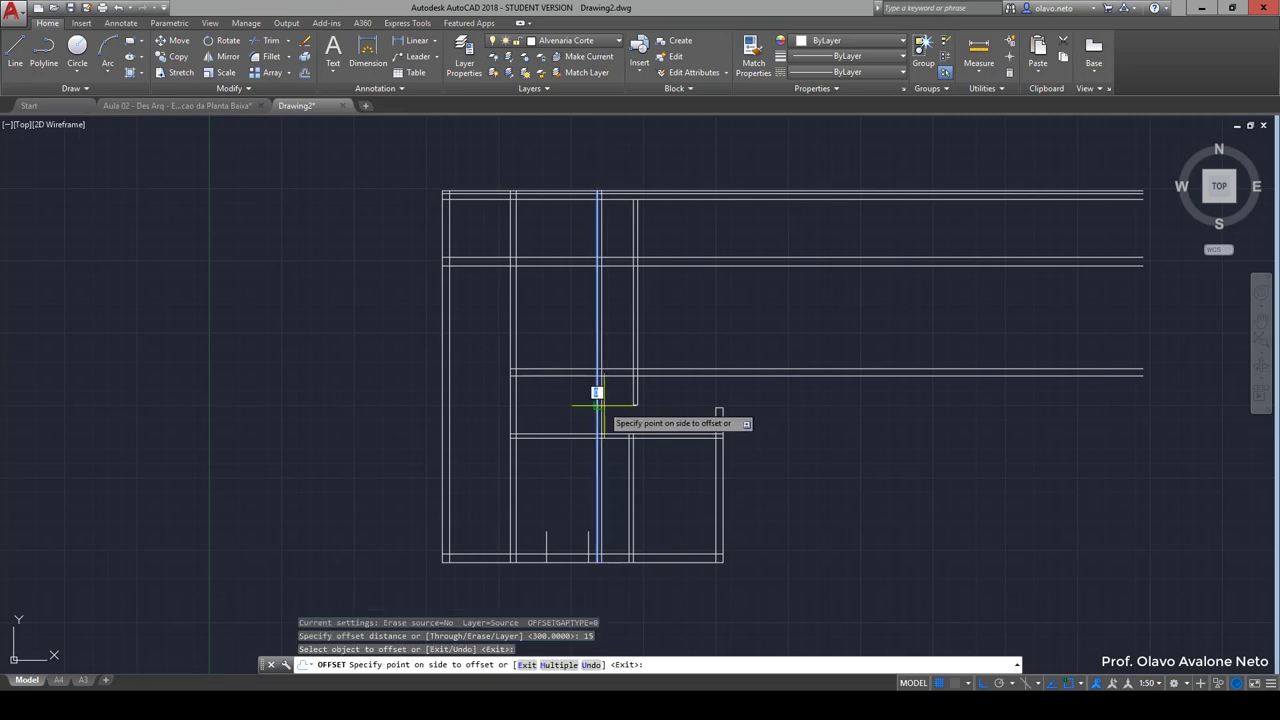
{"action": "left_click", "coordinate": [612, 420]}
{"action": "key", "text": "Return"}
Step: Trim the new double wall below the room wall and above the corridor
{"action": "key", "text": "Escape"}
{"action": "key", "text": "Escape"}
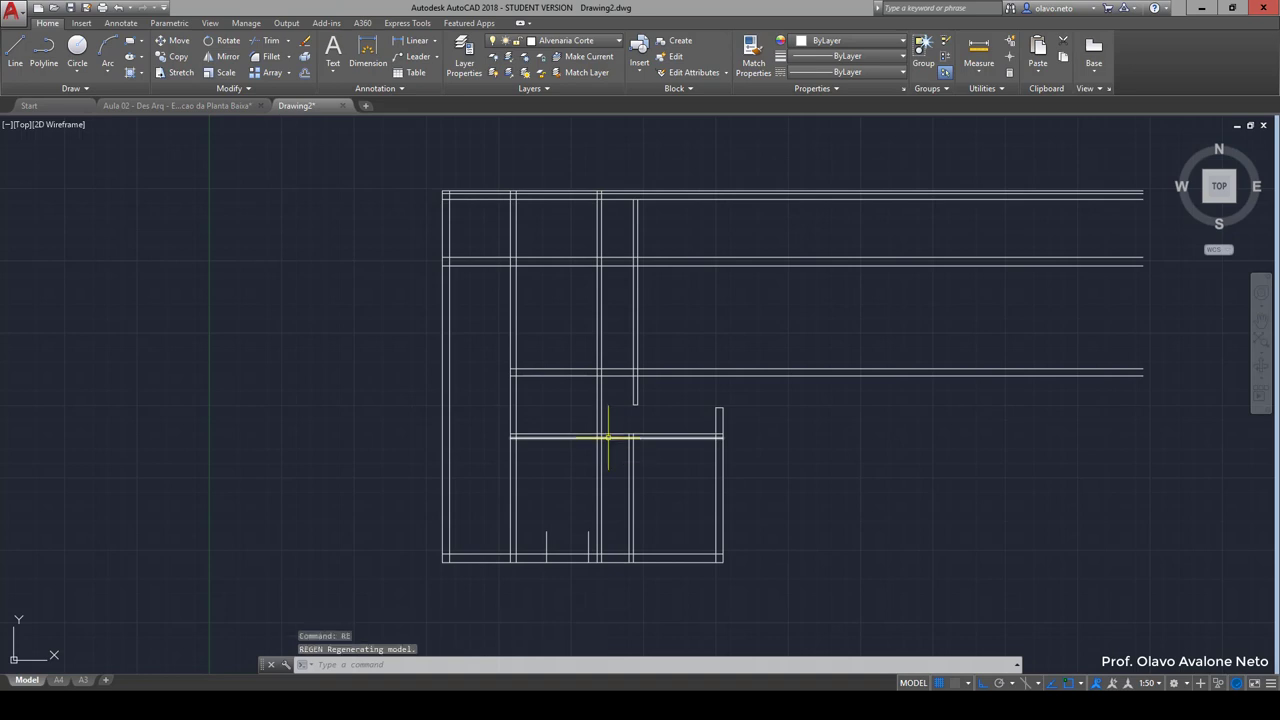
{"action": "key", "text": "Escape"}
{"action": "type", "text": "tr"}
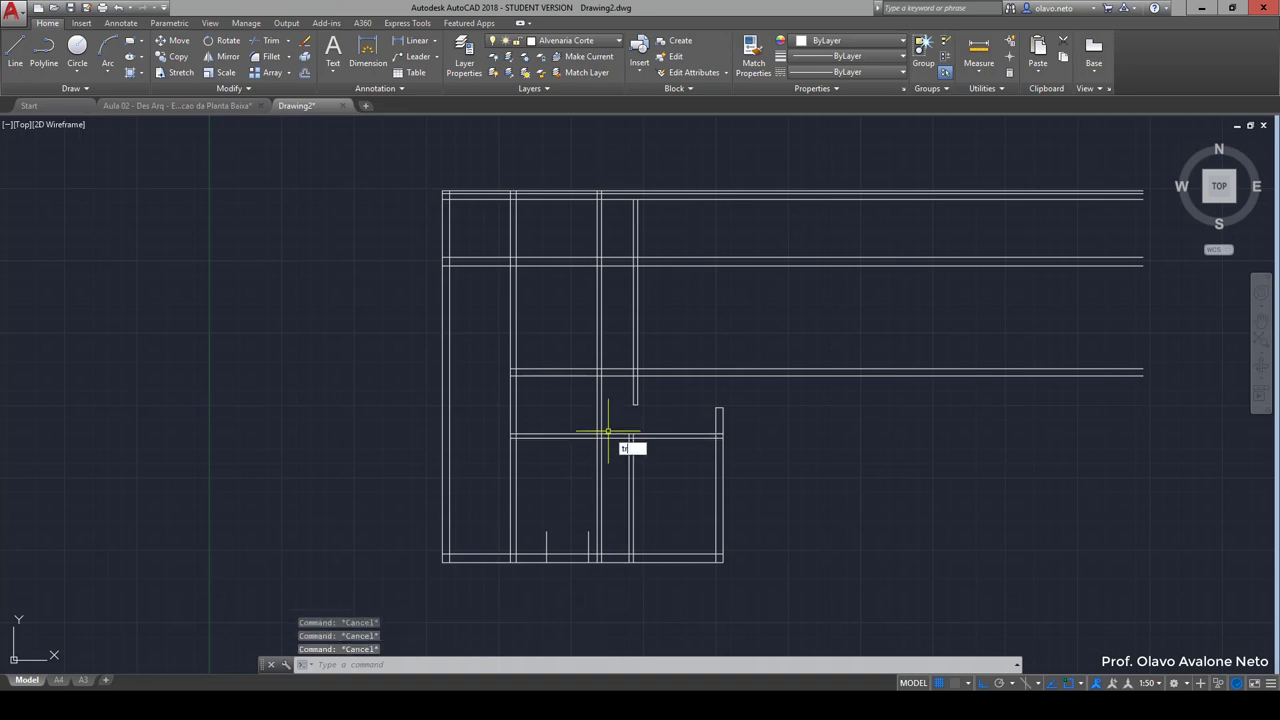
{"action": "key", "text": "Return"}
{"action": "left_click", "coordinate": [607, 436]}
{"action": "key", "text": "Return"}
{"action": "left_click_drag", "start_coordinate": [612, 480], "coordinate": [587, 440]}
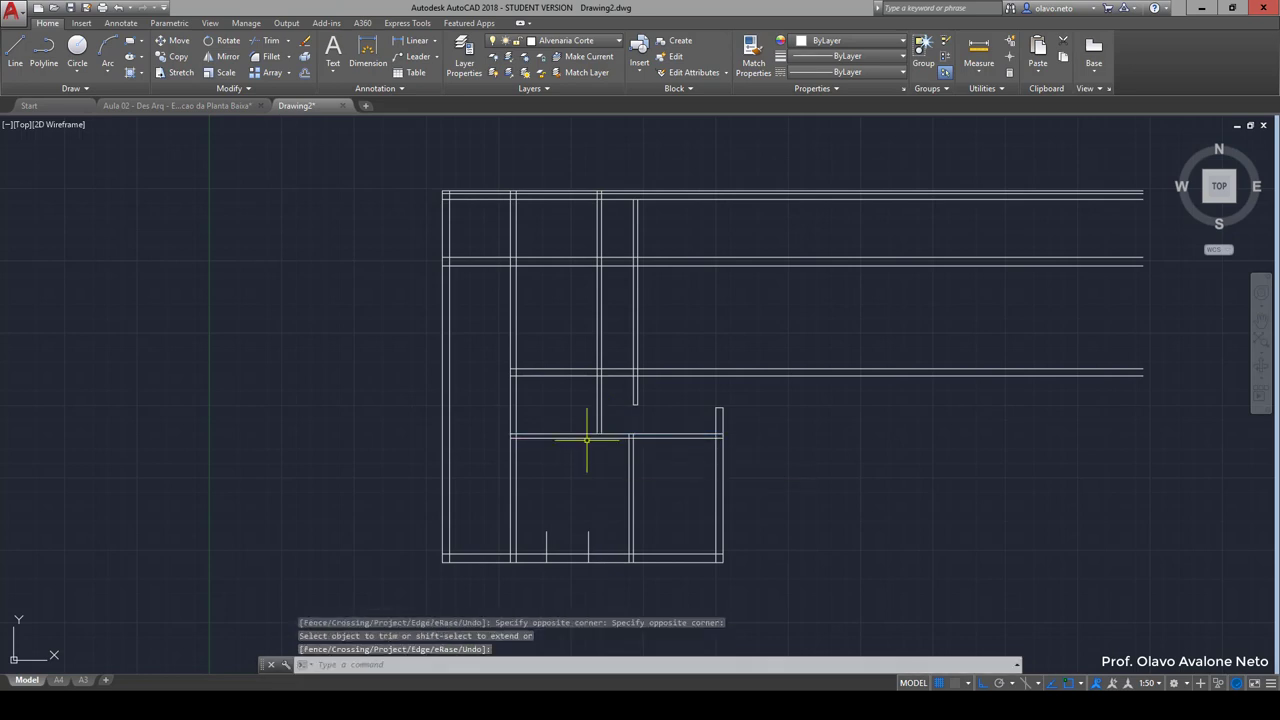
{"action": "key", "text": "Return"}
{"action": "key", "text": "Return"}
{"action": "left_click", "coordinate": [600, 375]}
{"action": "key", "text": "Return"}
{"action": "left_click_drag", "start_coordinate": [794, 377], "coordinate": [607, 347]}
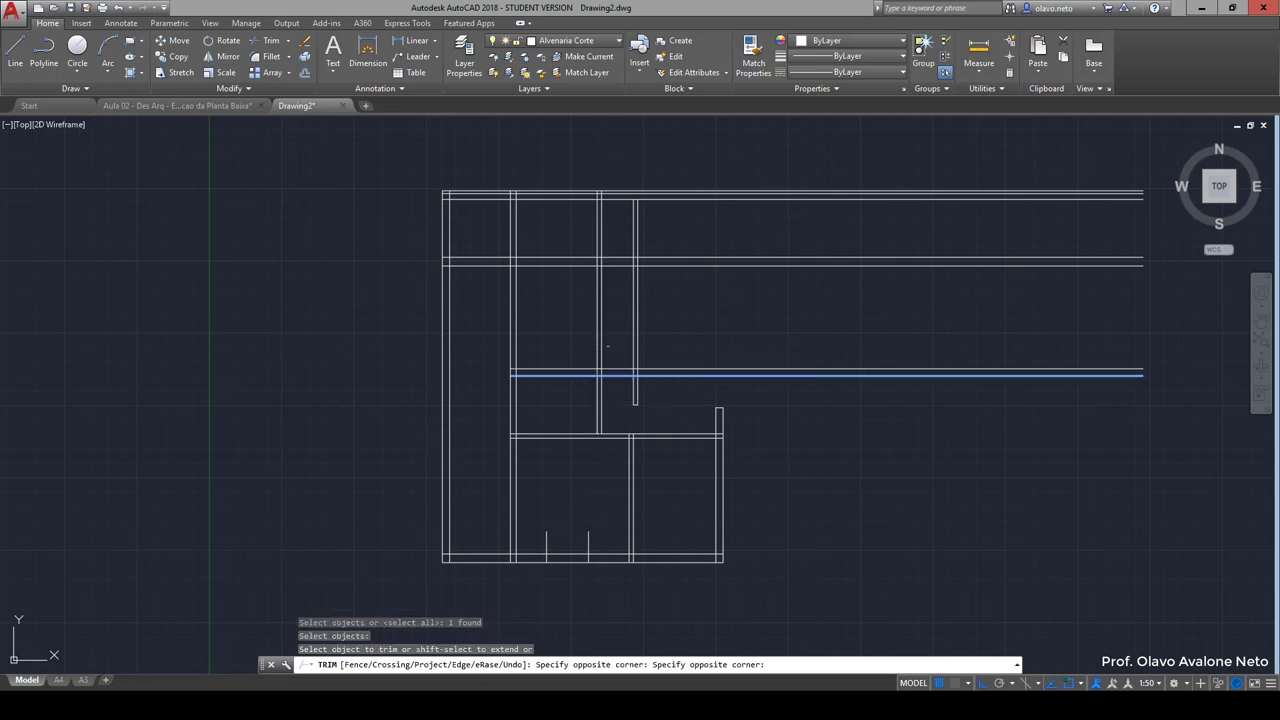
Step: Trim the inner wall lines above the corridor and the horizontal lines left of the vertical wall
{"action": "key", "text": "Return"}
{"action": "key", "text": "Return"}
{"action": "left_click", "coordinate": [552, 371]}
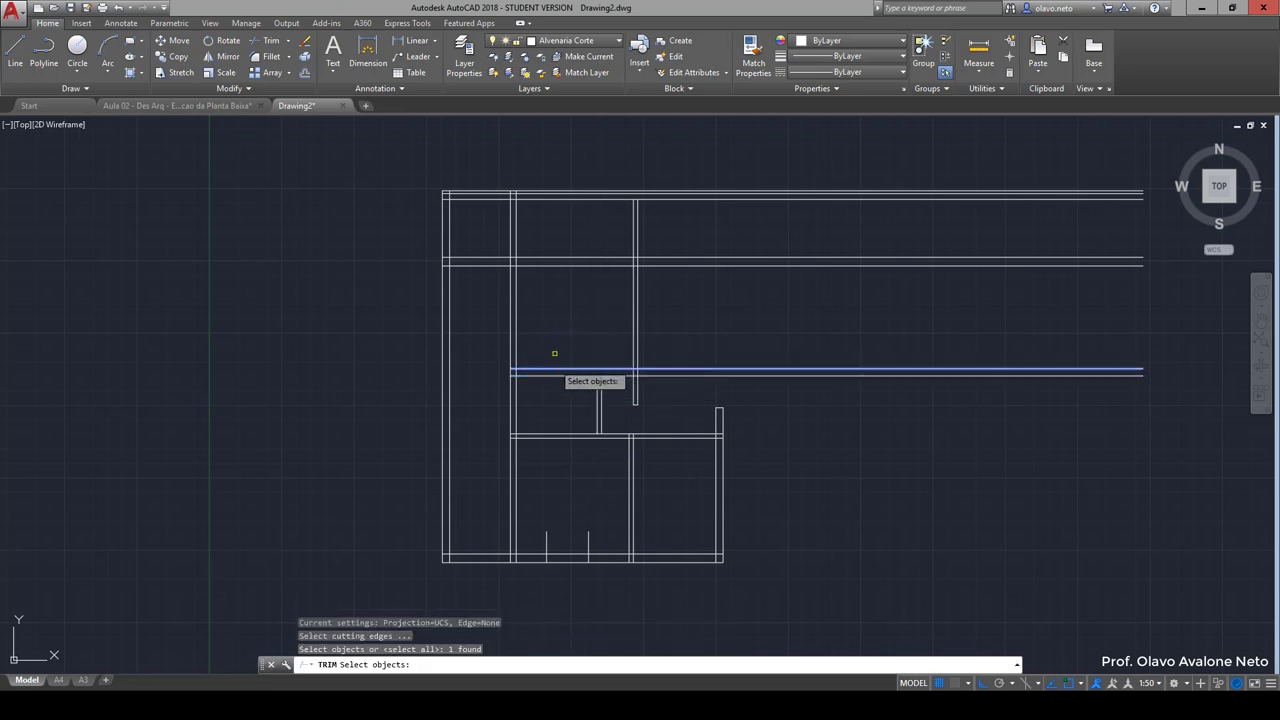
{"action": "key", "text": "Return"}
{"action": "left_click_drag", "start_coordinate": [543, 334], "coordinate": [503, 314]}
{"action": "key", "text": "Return"}
{"action": "key", "text": "Return"}
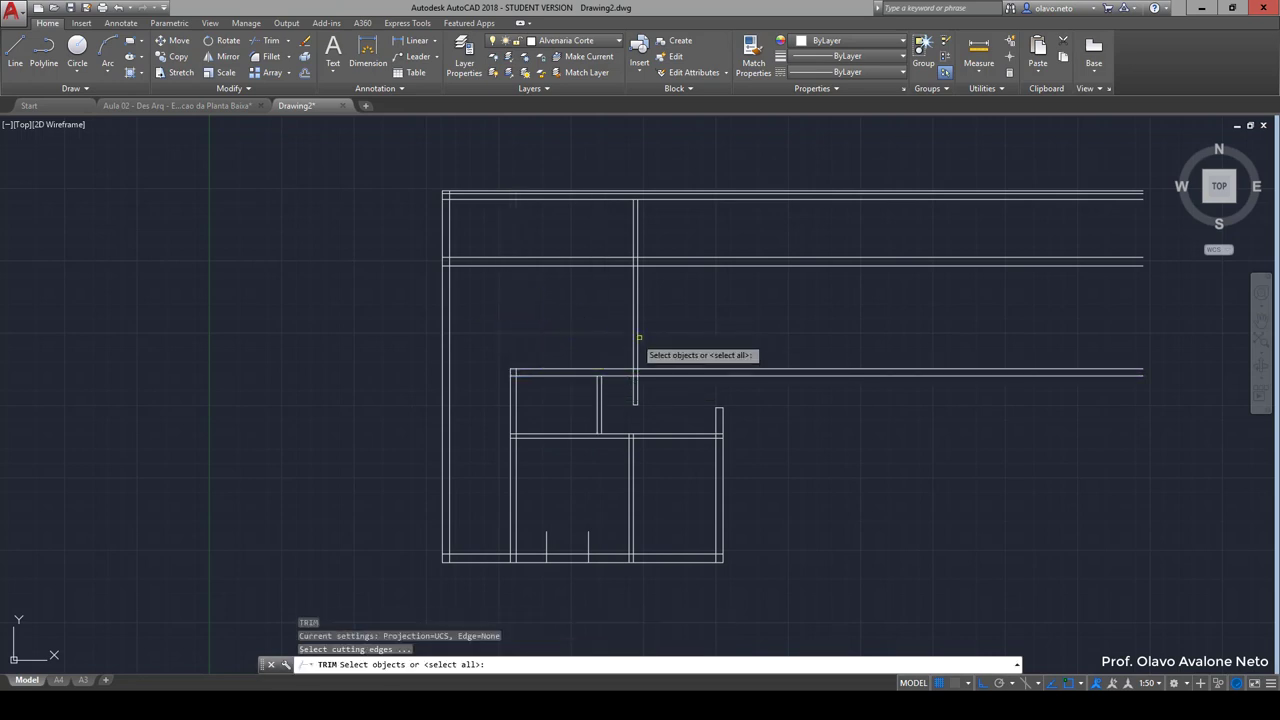
{"action": "left_click", "coordinate": [636, 281]}
{"action": "key", "text": "Return"}
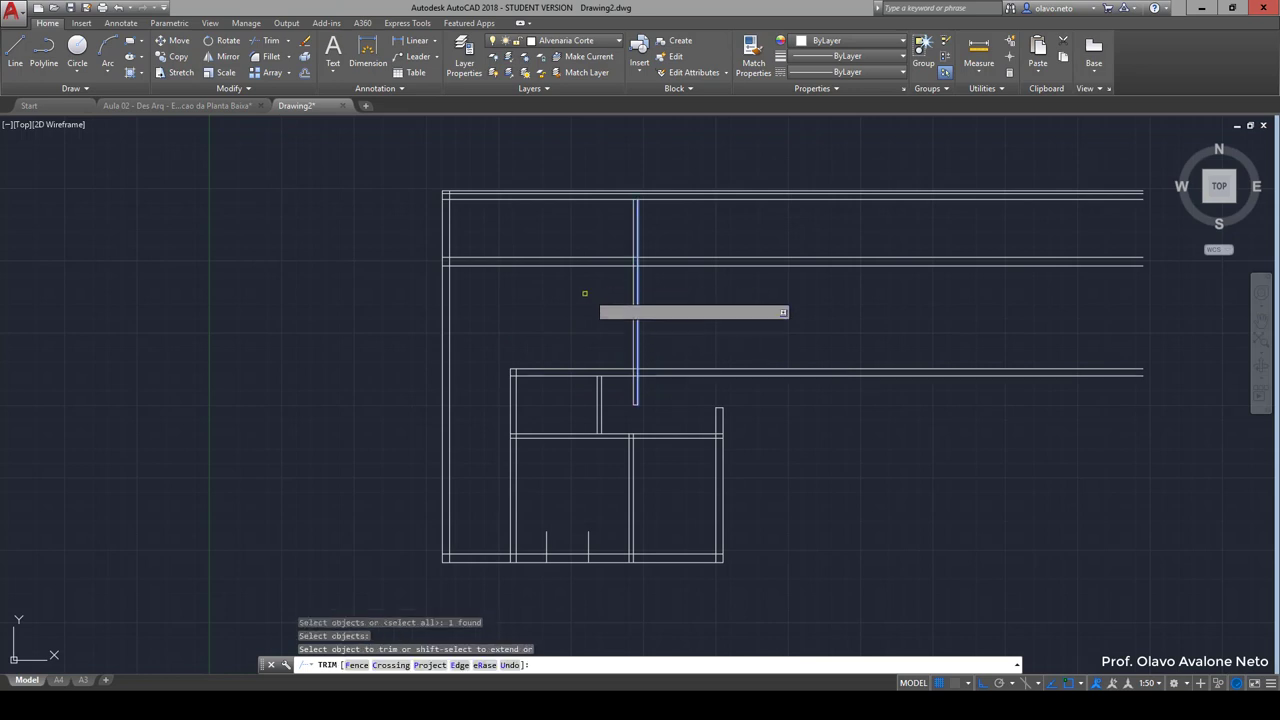
{"action": "left_click_drag", "start_coordinate": [583, 289], "coordinate": [549, 240]}
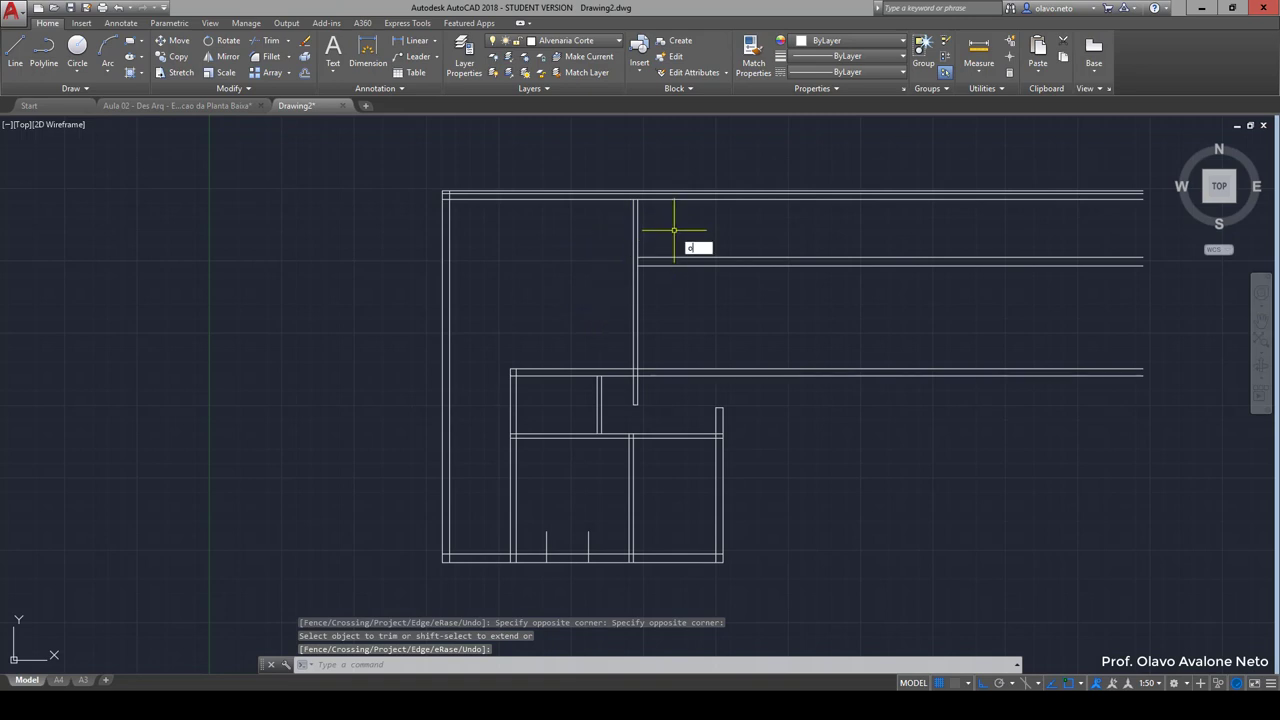
Step: Offset the top wall line 120 down as a guide line
{"action": "key", "text": "Return"}
{"action": "type", "text": "120"}
{"action": "key", "text": "Return"}
{"action": "left_click", "coordinate": [673, 198]}
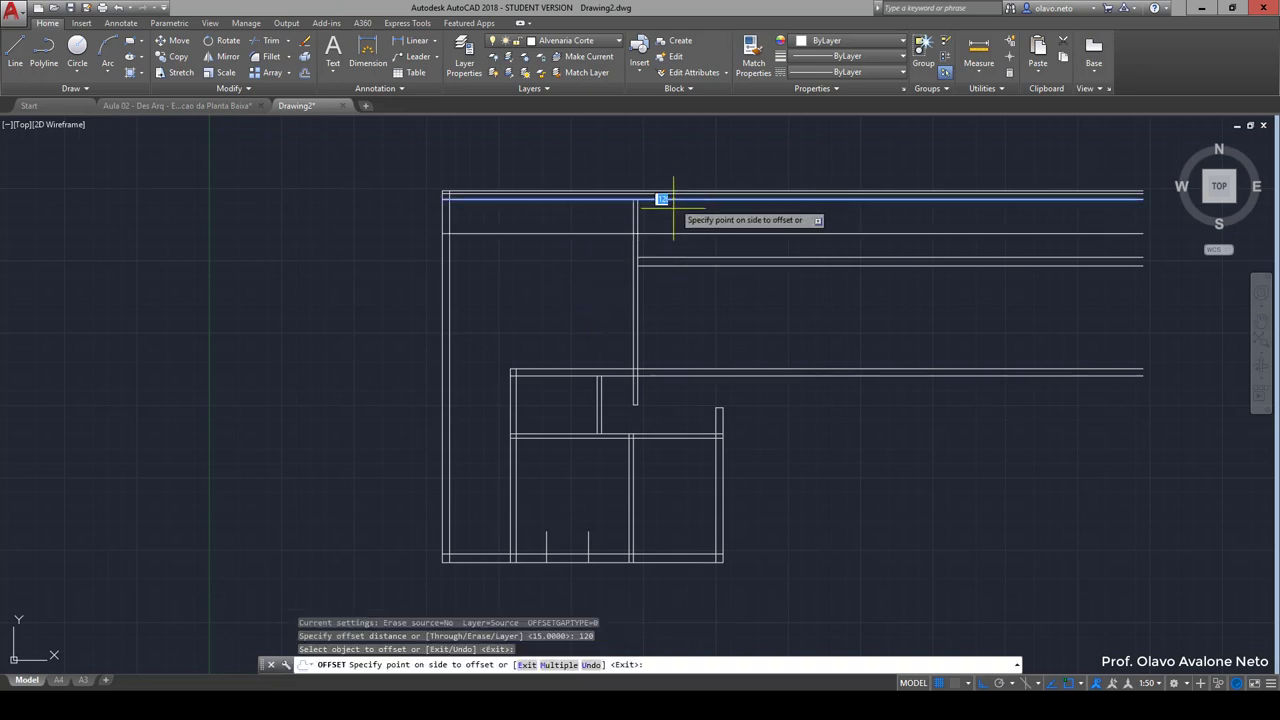
{"action": "left_click", "coordinate": [674, 210]}
{"action": "key", "text": "Return"}
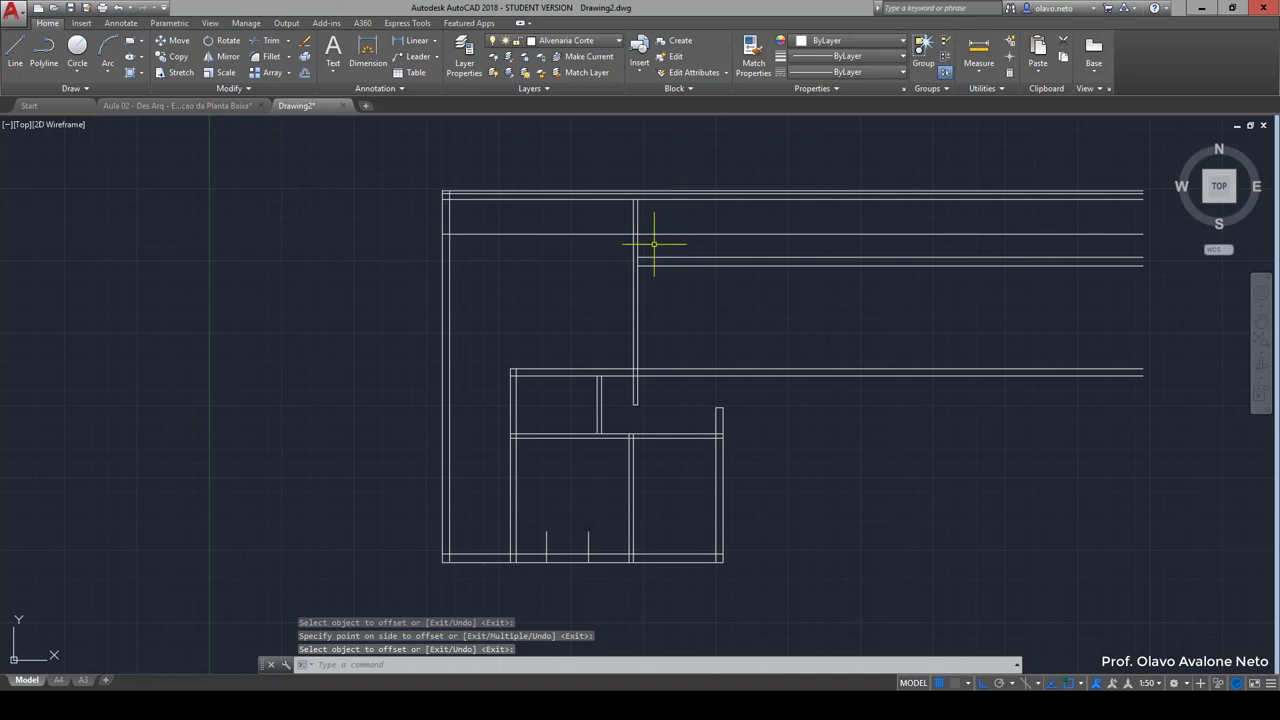
Step: Trim the overshooting horizontal line back and delete its leftover stub
{"action": "type", "text": "tr"}
{"action": "key", "text": "Return"}
{"action": "key", "text": "Return"}
{"action": "left_click", "coordinate": [654, 246]}
{"action": "left_click", "coordinate": [651, 226]}
{"action": "left_click_drag", "start_coordinate": [649, 214], "coordinate": [604, 219]}
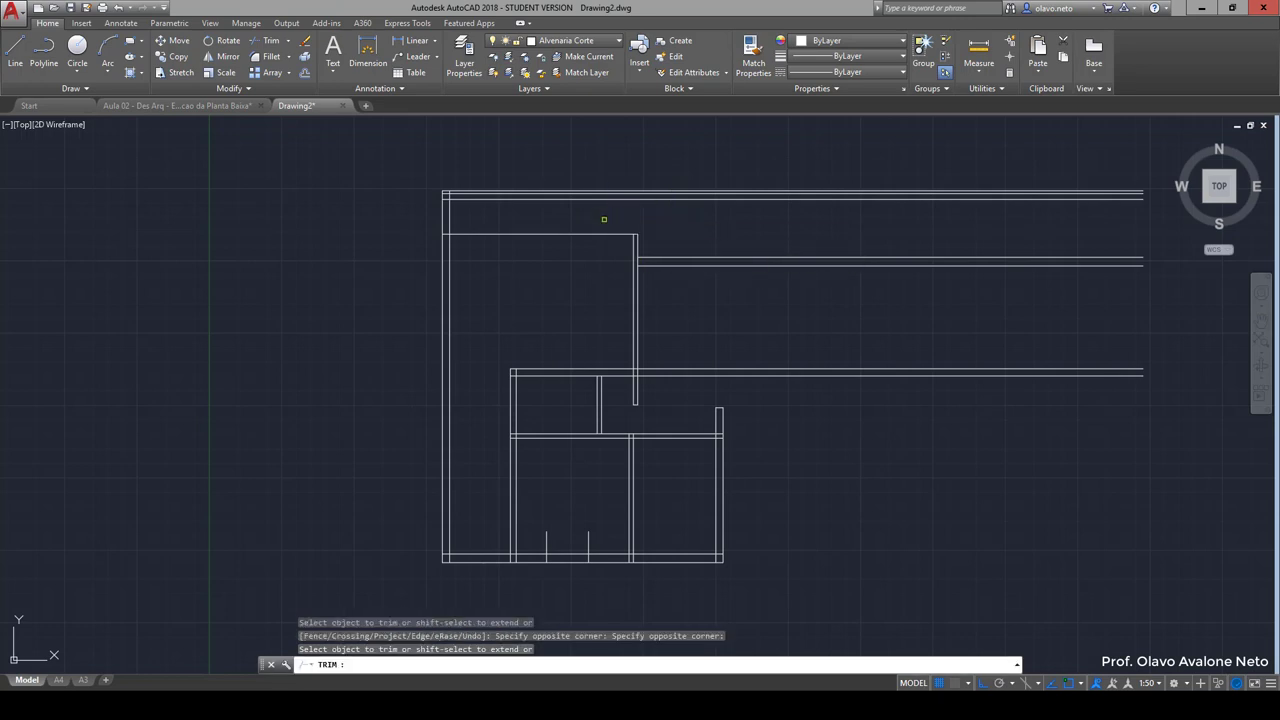
{"action": "left_click", "coordinate": [592, 208]}
{"action": "left_click", "coordinate": [566, 254]}
{"action": "key", "text": "Return"}
{"action": "left_click", "coordinate": [442, 232]}
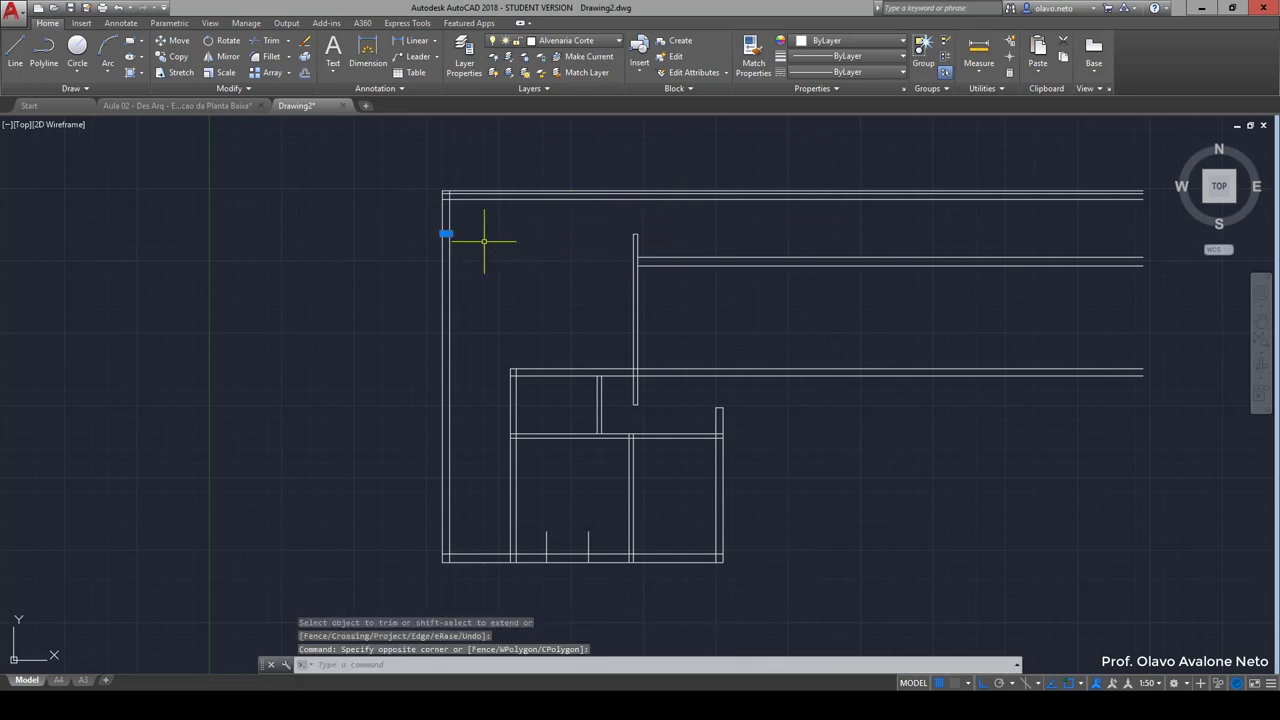
{"action": "left_click", "coordinate": [480, 236]}
{"action": "key", "text": "Delete"}
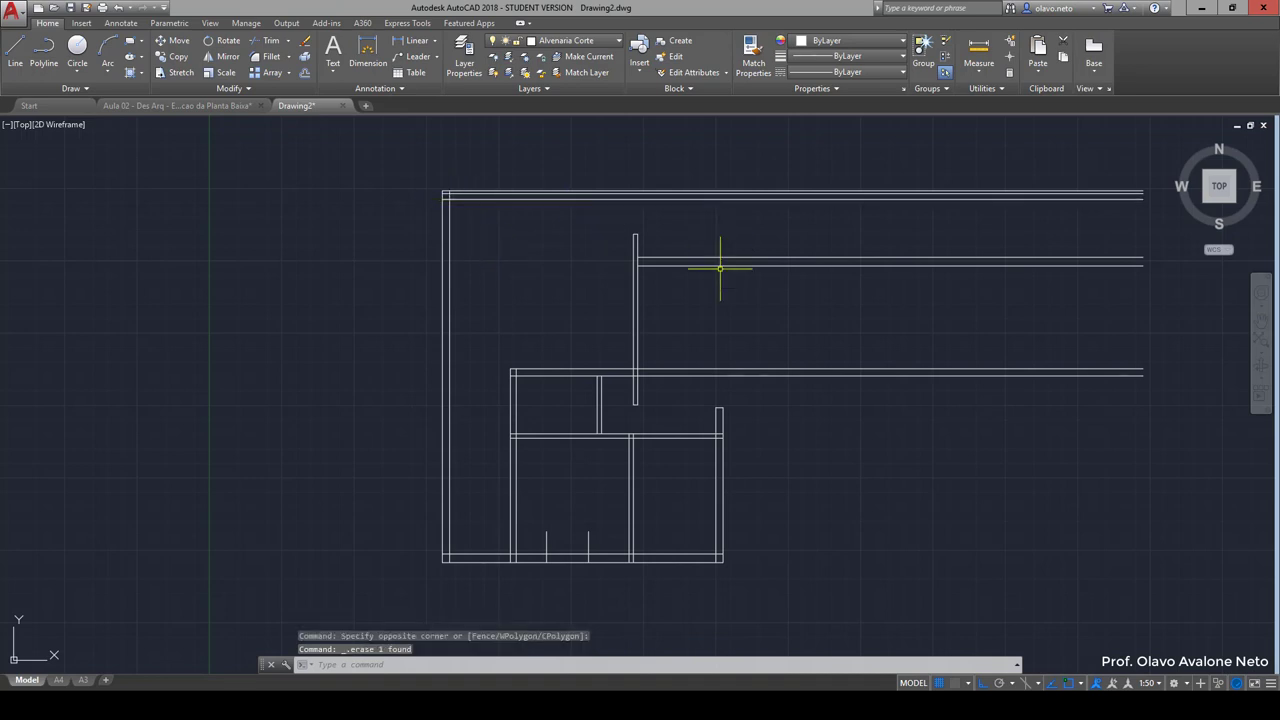
{"action": "scroll", "coordinate": [622, 392], "scroll_direction": "up", "scroll_amount": 3}
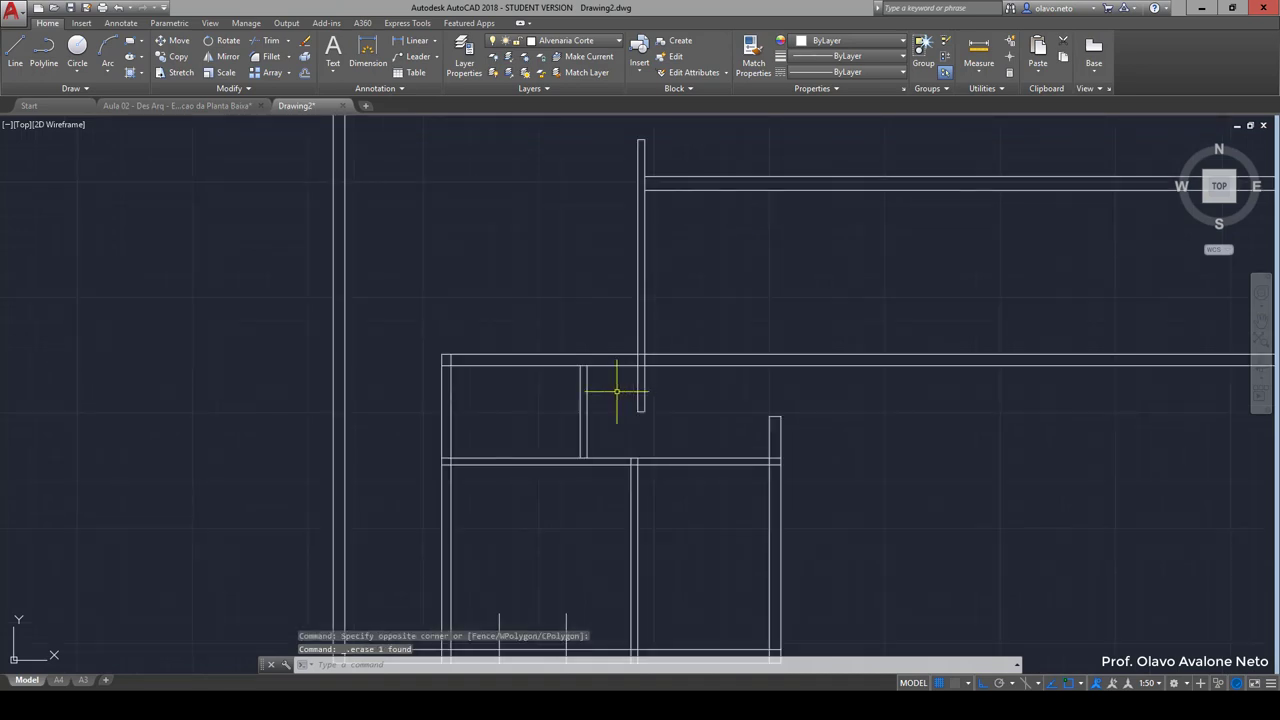
{"action": "scroll", "coordinate": [611, 382], "scroll_direction": "up", "scroll_amount": 3}
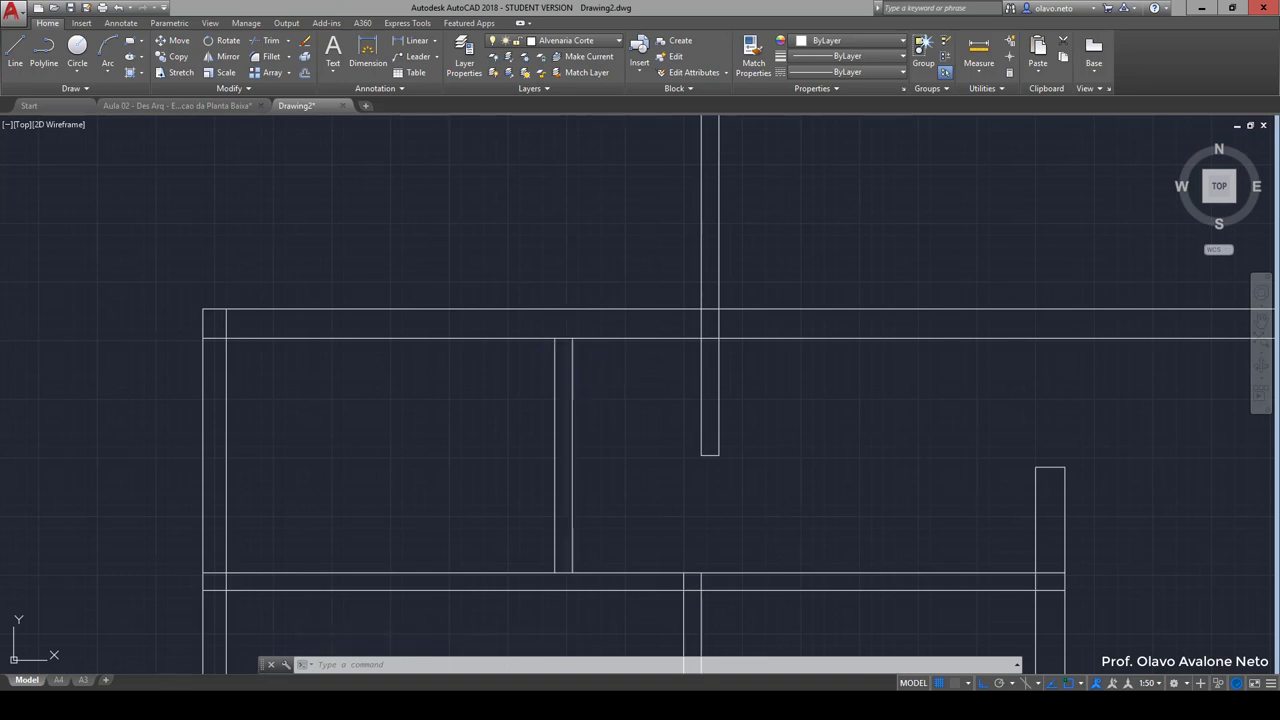
{"action": "left_click", "coordinate": [572, 362]}
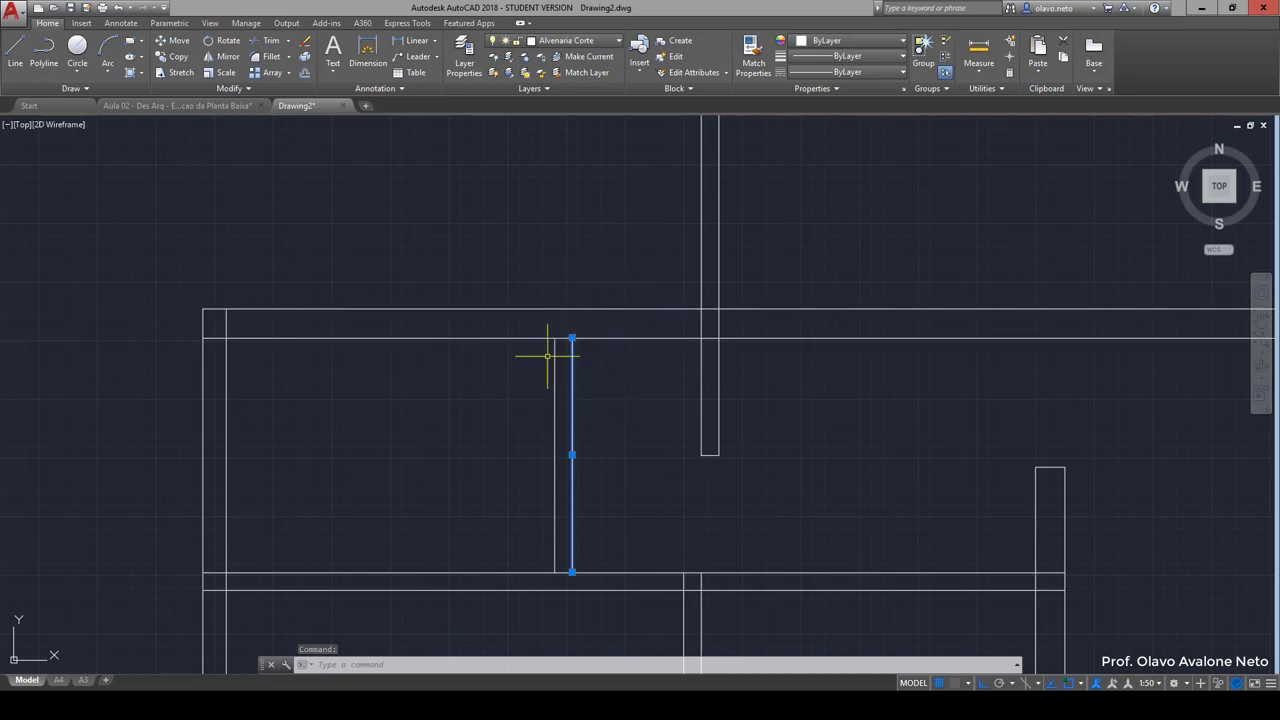
{"action": "key", "text": "Escape"}
{"action": "key", "text": "Escape"}
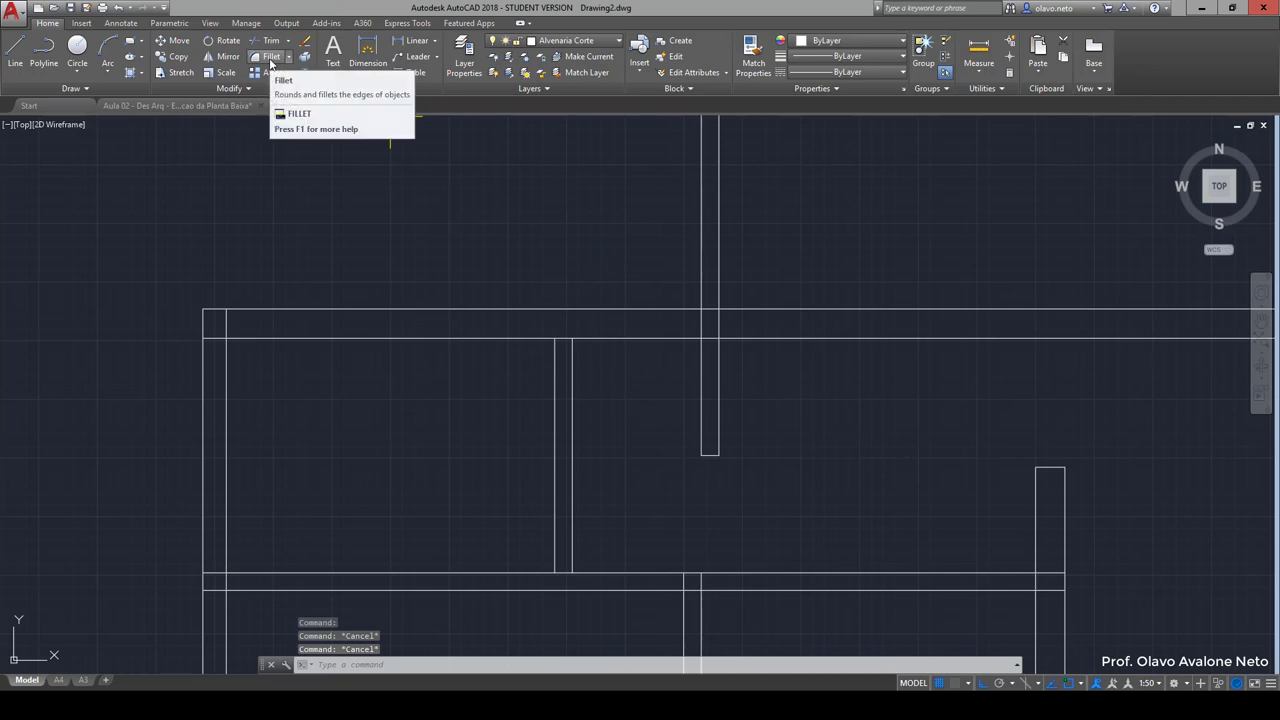
{"action": "left_click", "coordinate": [270, 58]}
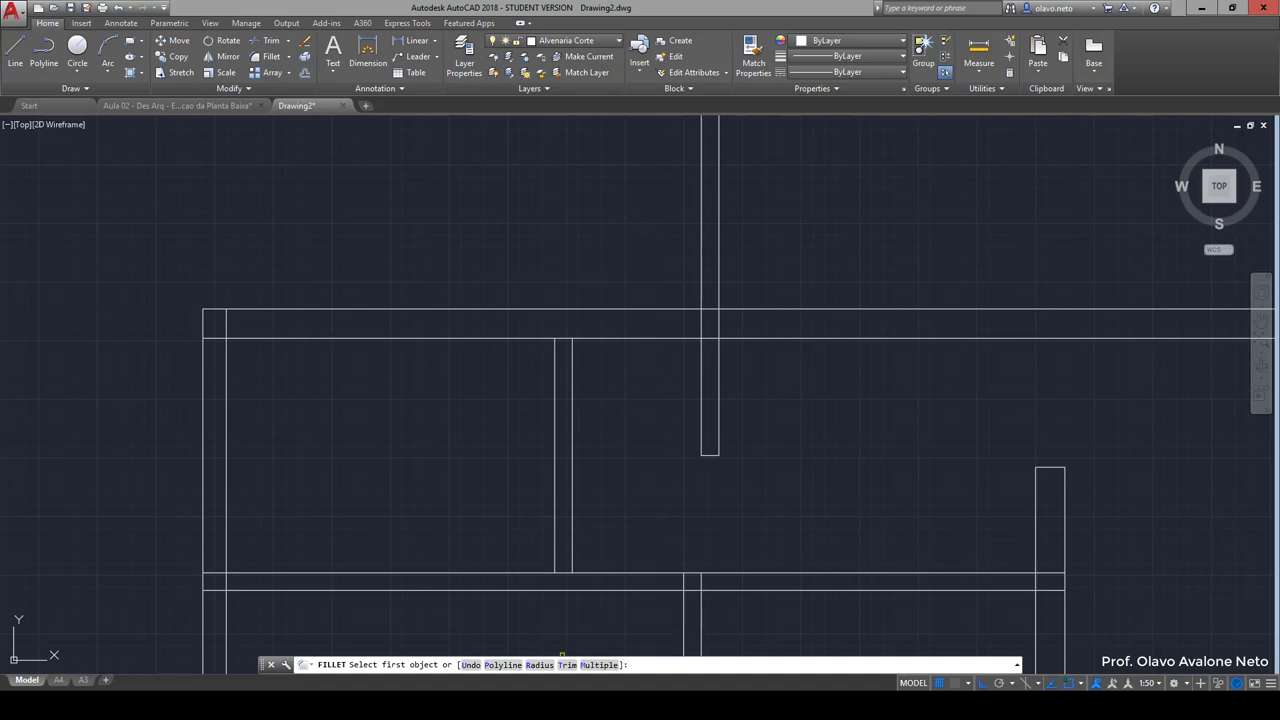
{"action": "left_click", "coordinate": [539, 665]}
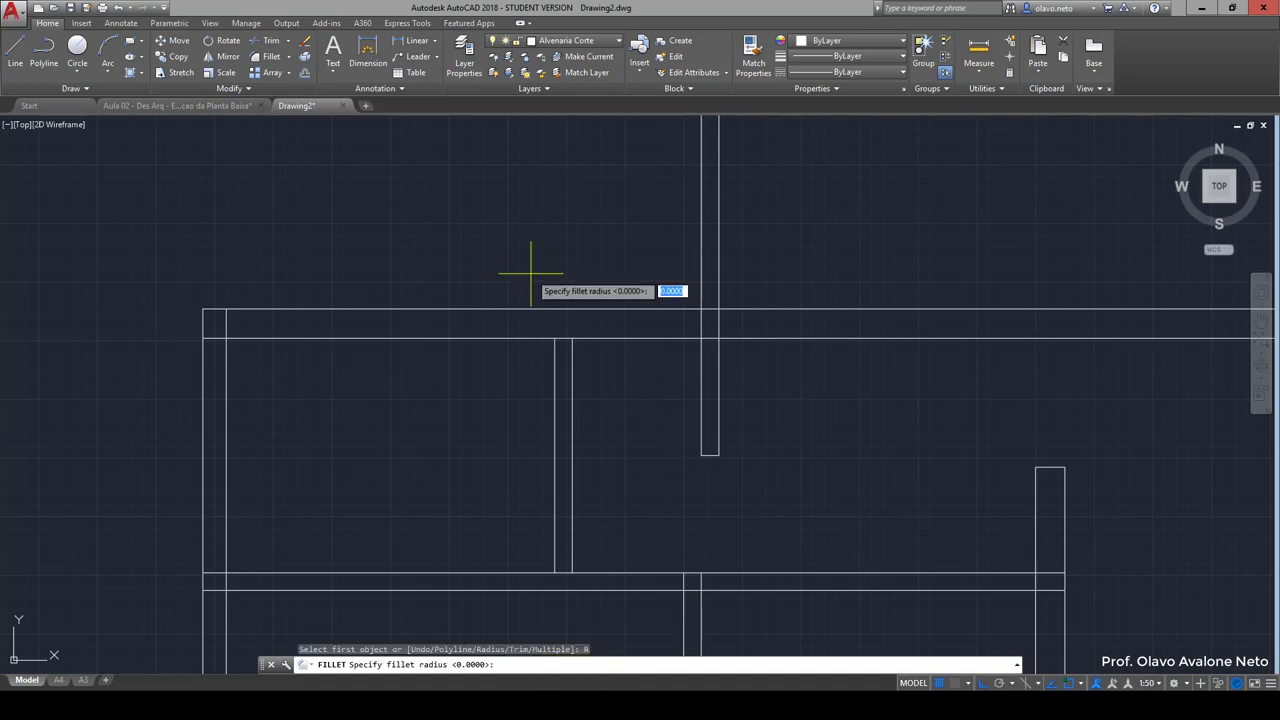
{"action": "key", "text": "Return"}
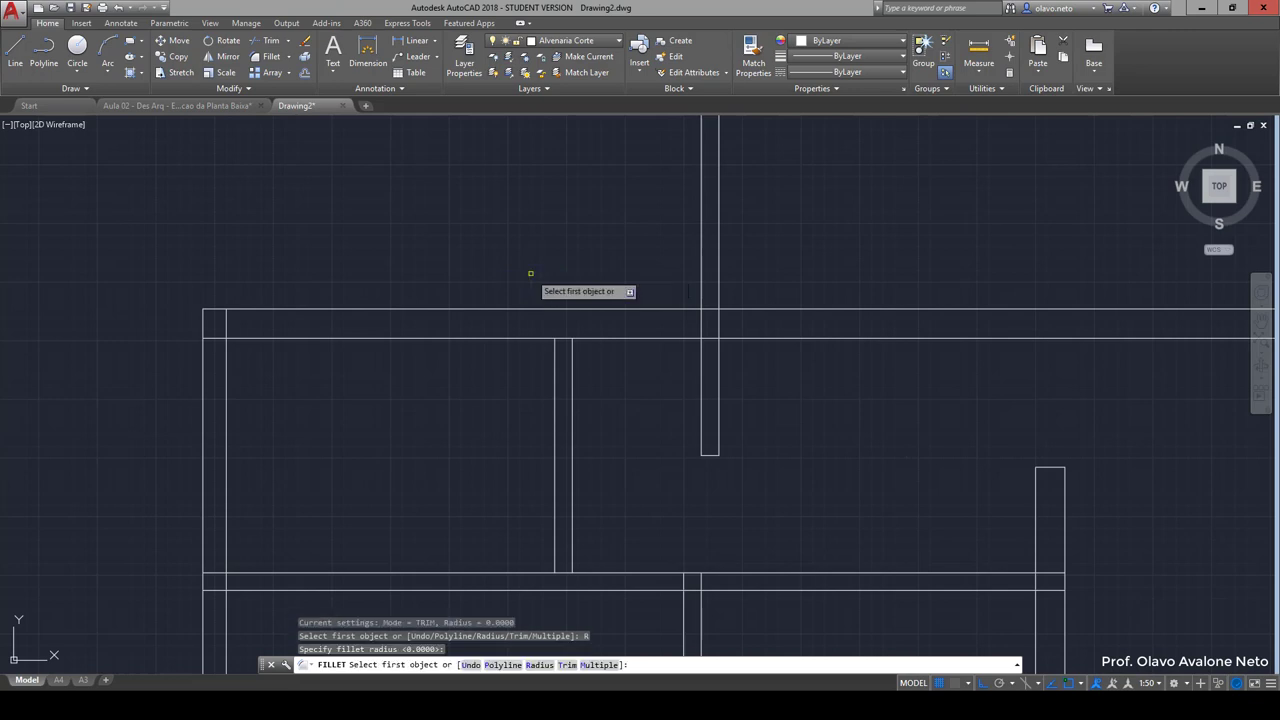
{"action": "left_click", "coordinate": [572, 360]}
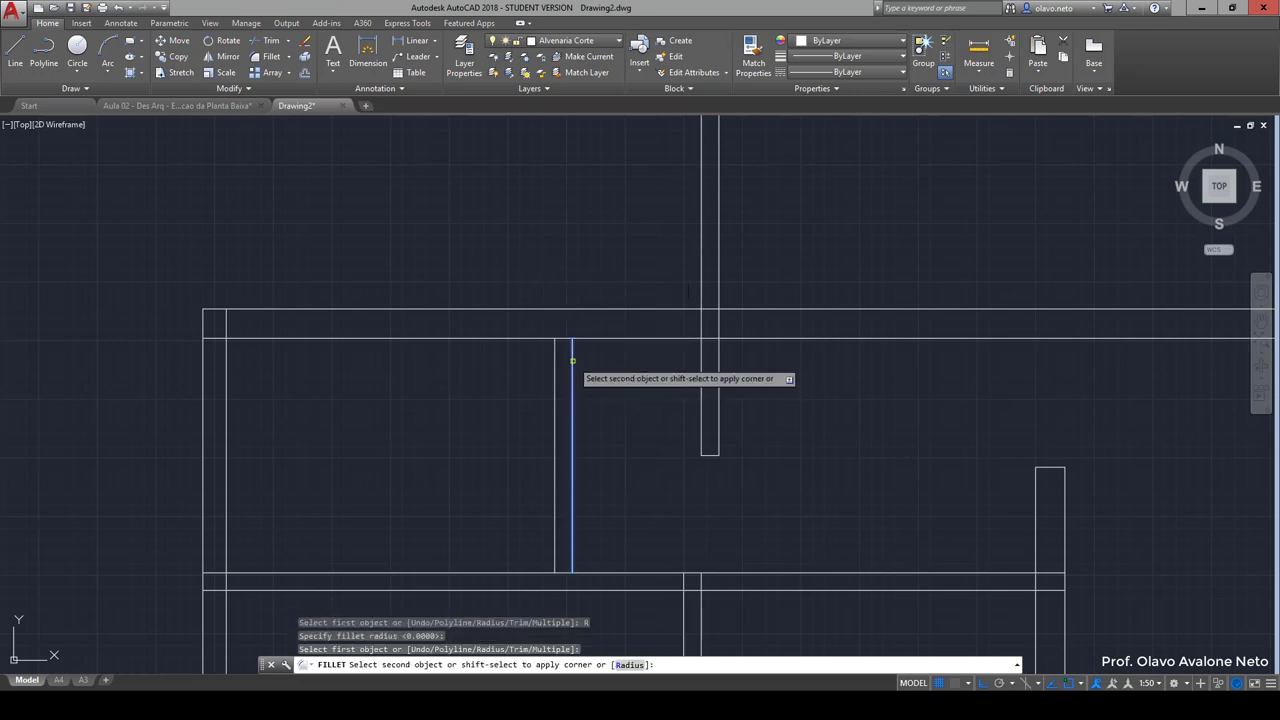
{"action": "left_click", "coordinate": [523, 310]}
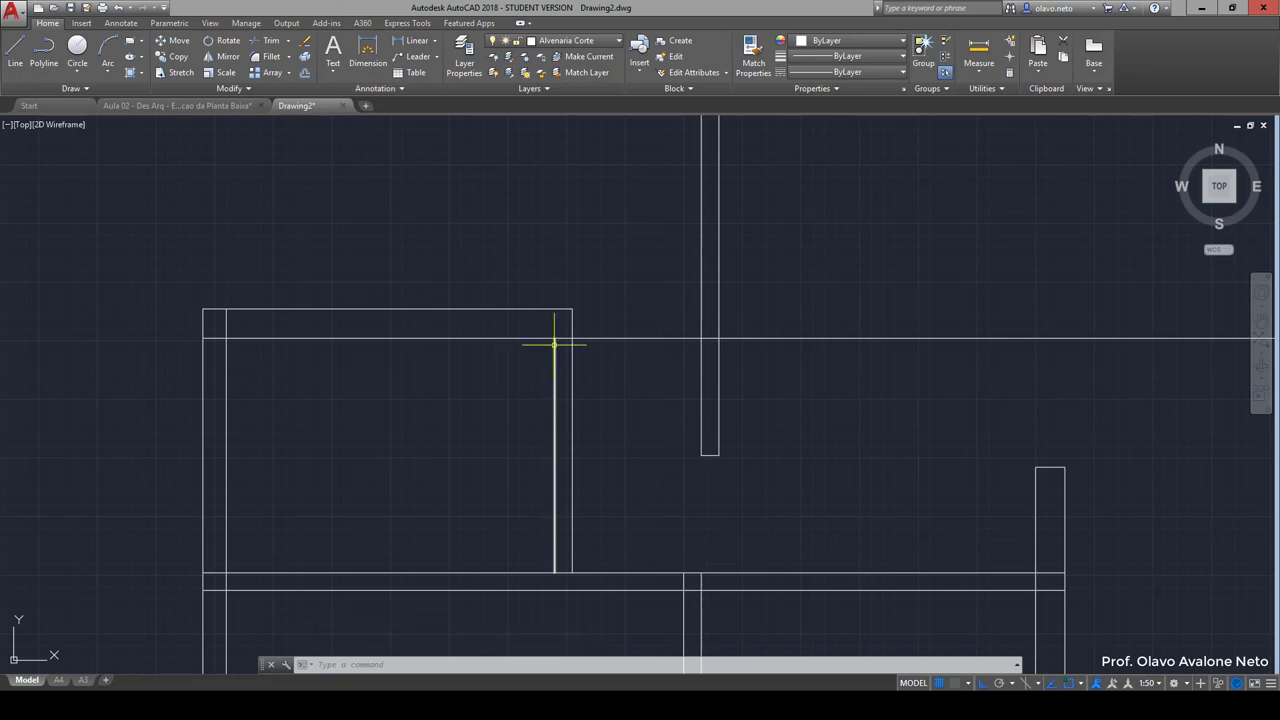
{"action": "key", "text": "ctrl+z"}
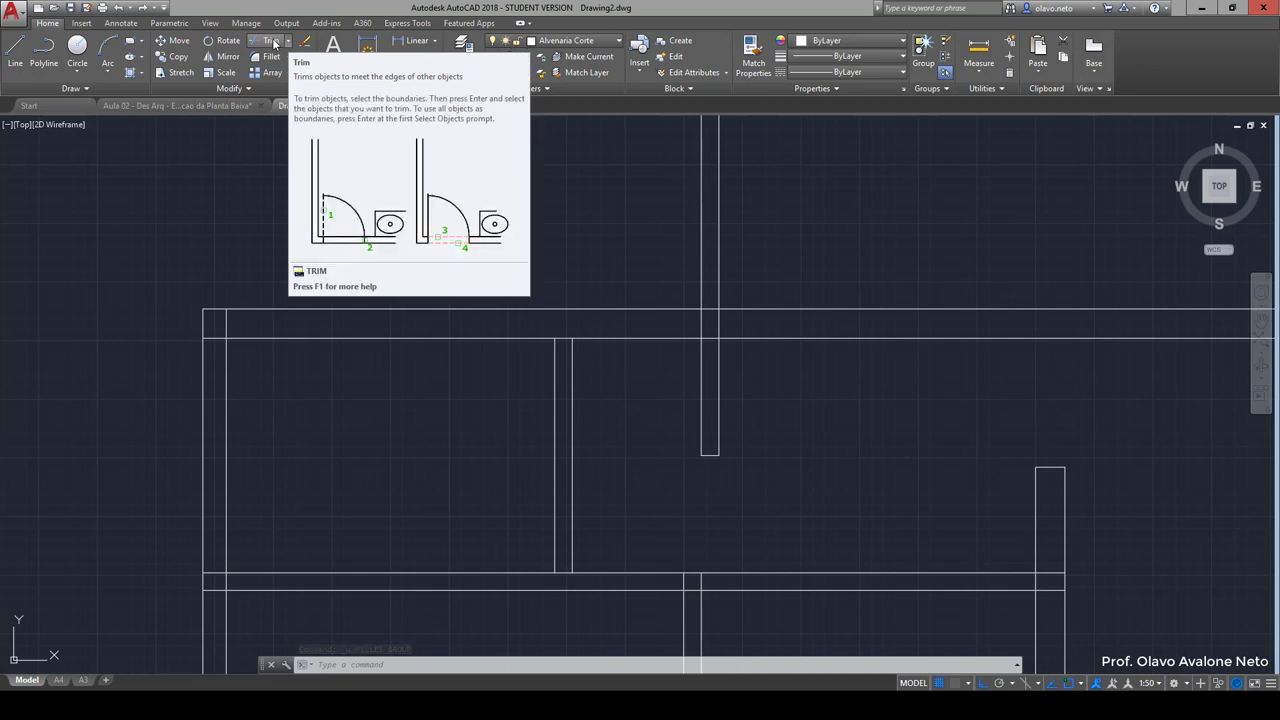
Step: Extend the partition line and the short vertical line up to the top wall
{"action": "left_click", "coordinate": [288, 42]}
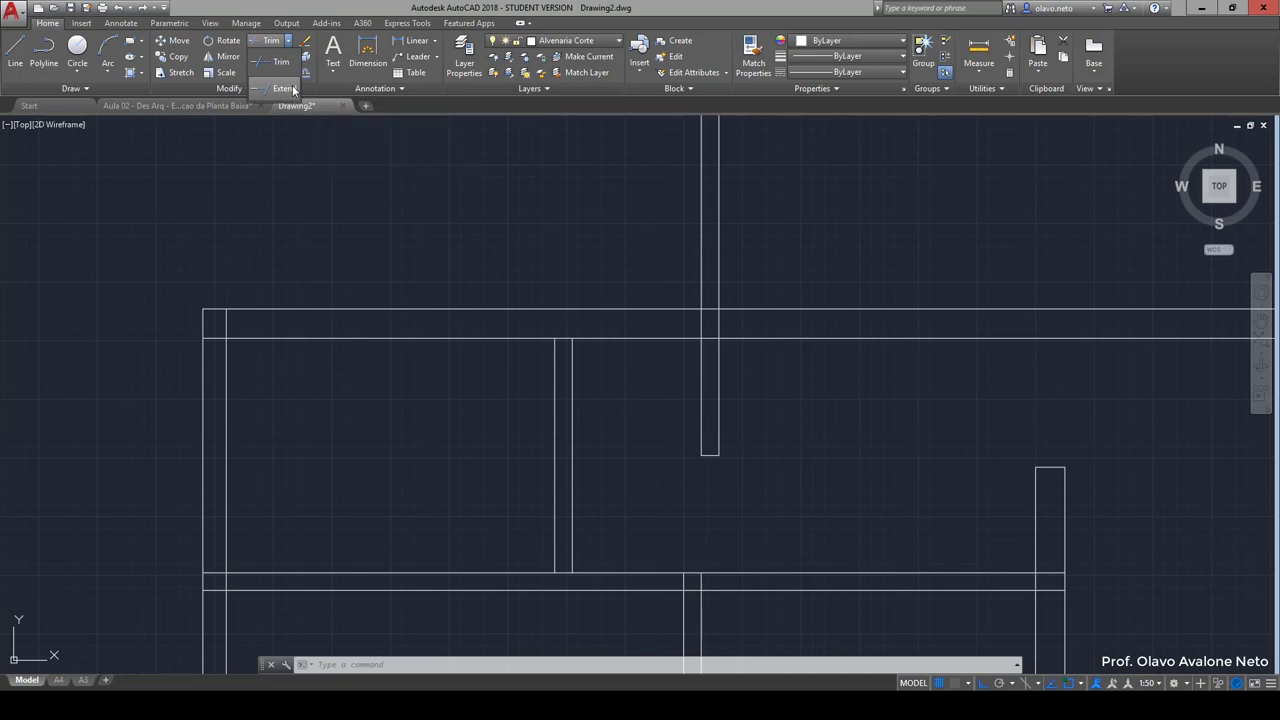
{"action": "left_click", "coordinate": [293, 90]}
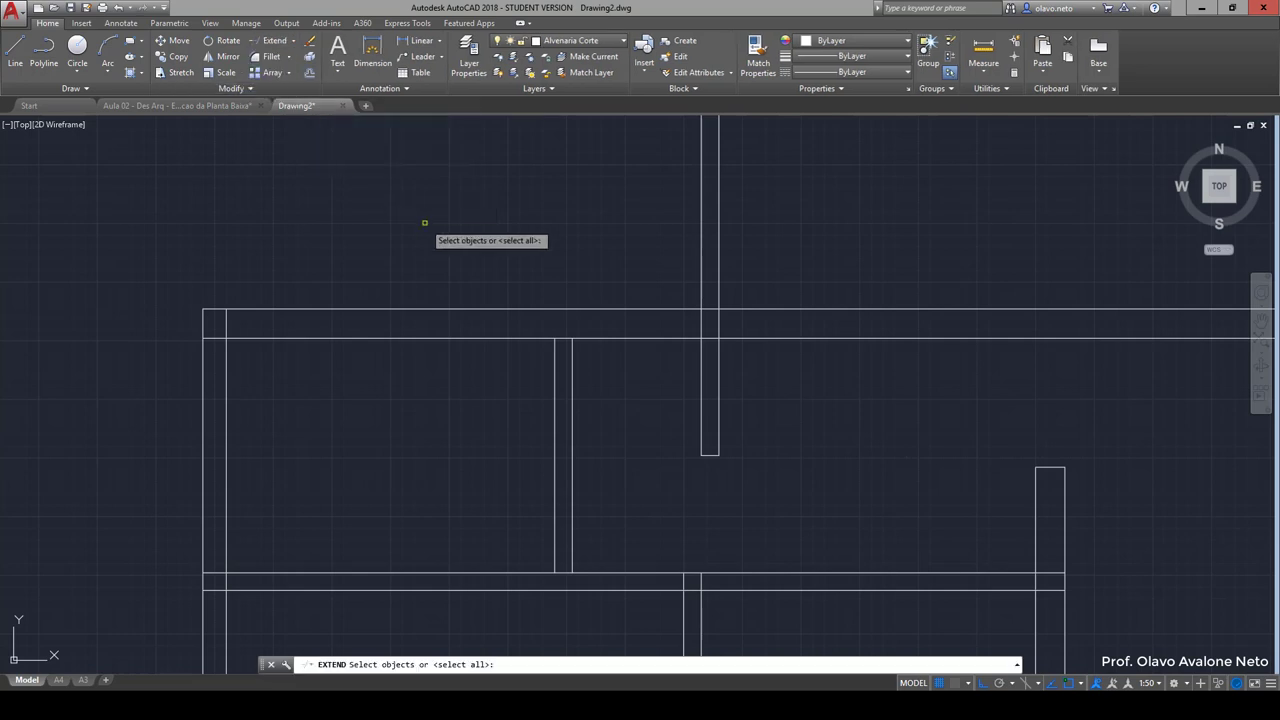
{"action": "key", "text": "Return"}
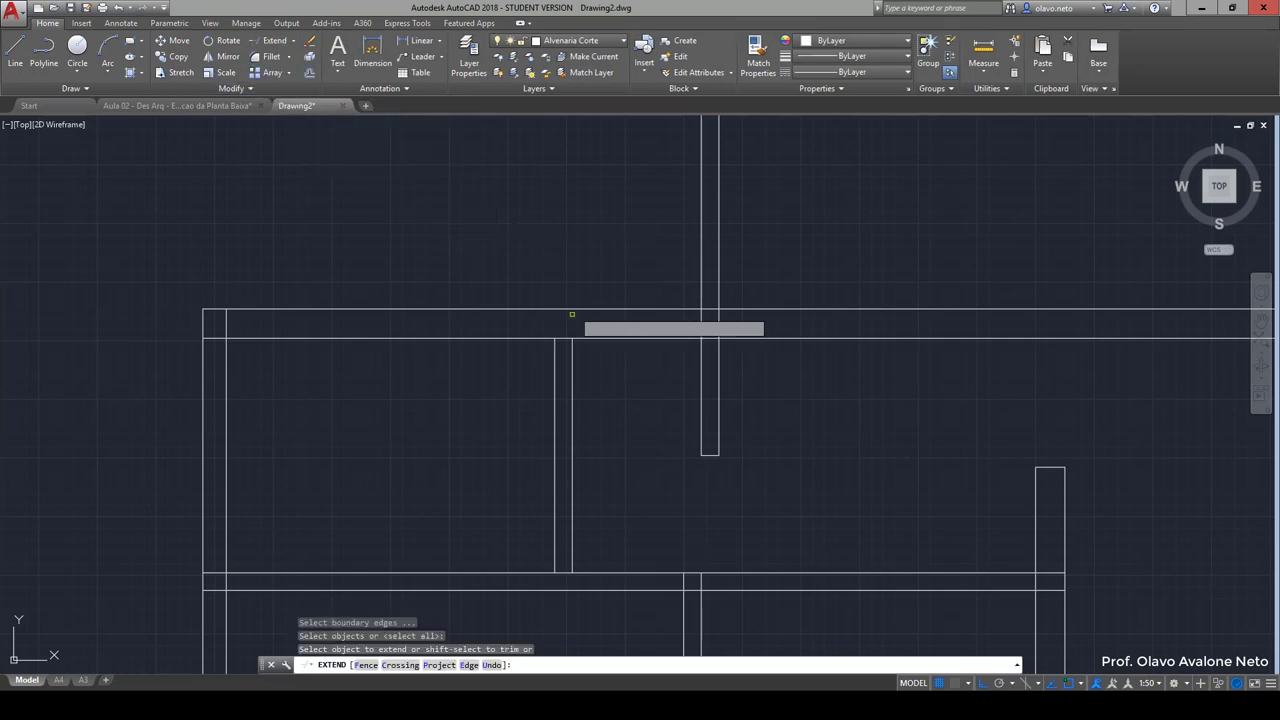
{"action": "left_click", "coordinate": [573, 351]}
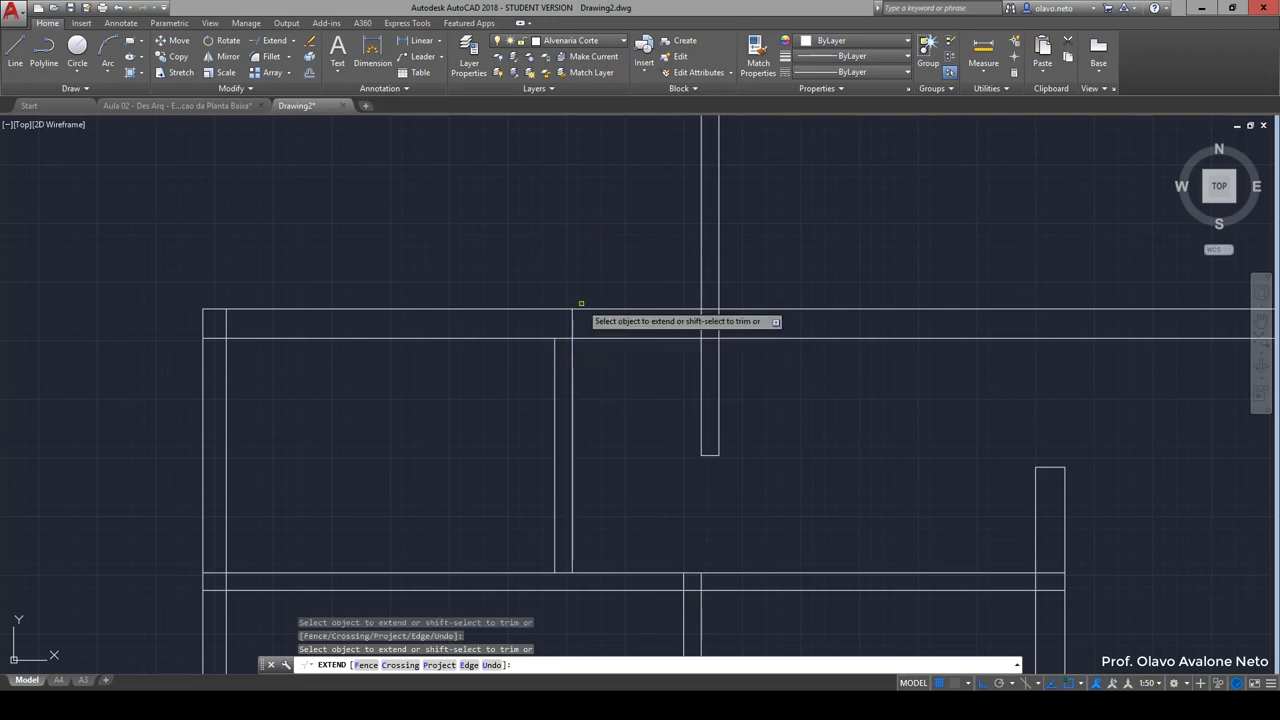
{"action": "scroll", "coordinate": [581, 303], "scroll_direction": "down", "scroll_amount": 2}
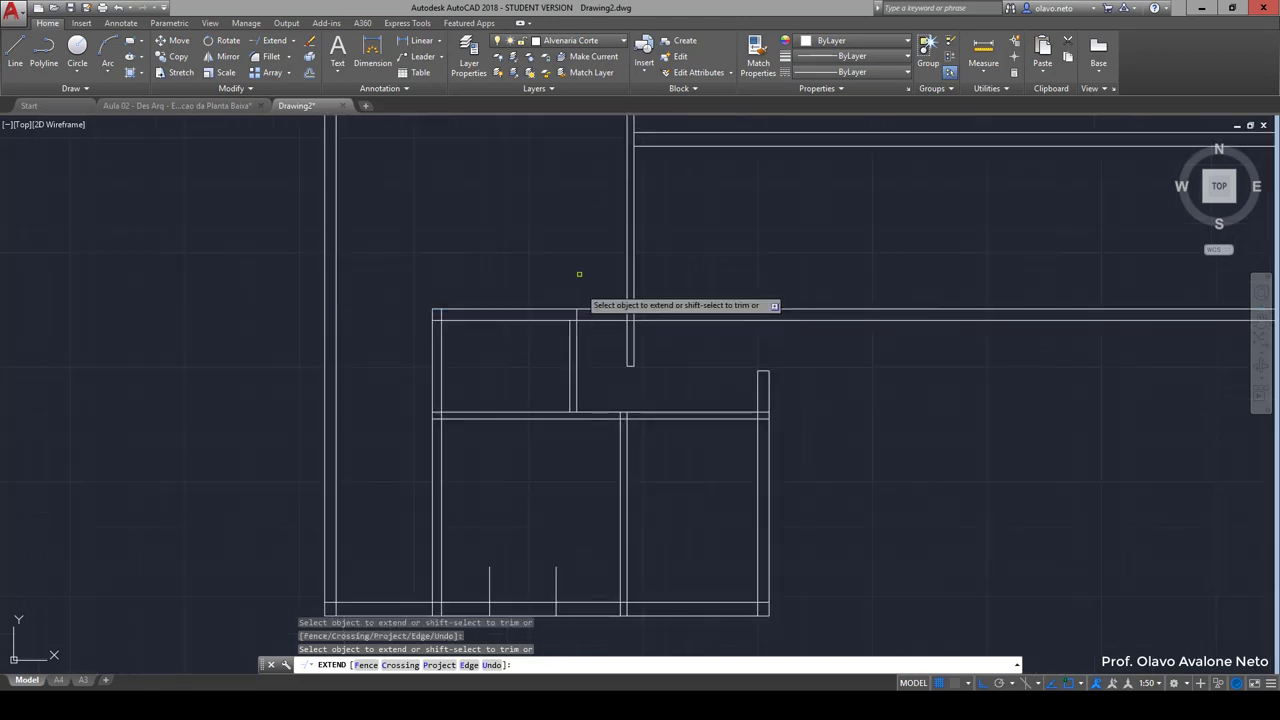
{"action": "scroll", "coordinate": [580, 274], "scroll_direction": "down", "scroll_amount": 1}
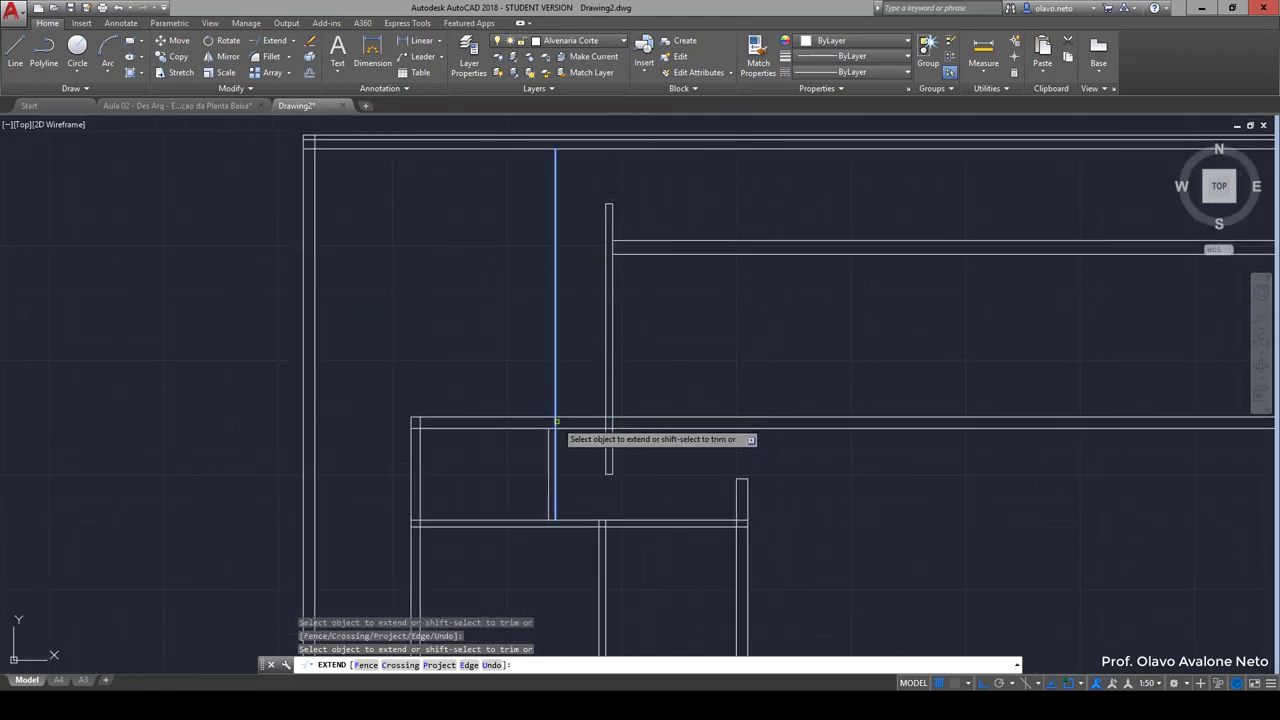
{"action": "left_click", "coordinate": [556, 405]}
{"action": "key", "text": "Return"}
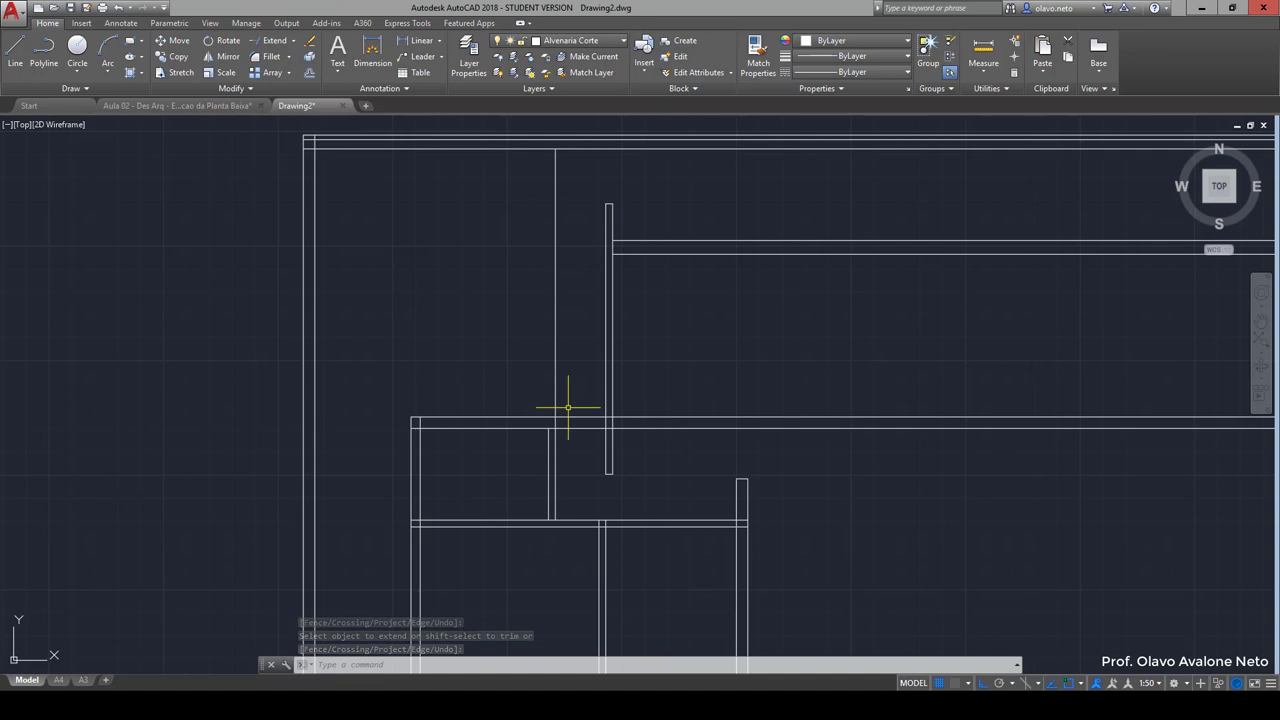
Step: Trim the horizontal wall lines between the partitions and the stray vertical line above the small room
{"action": "type", "text": "tr"}
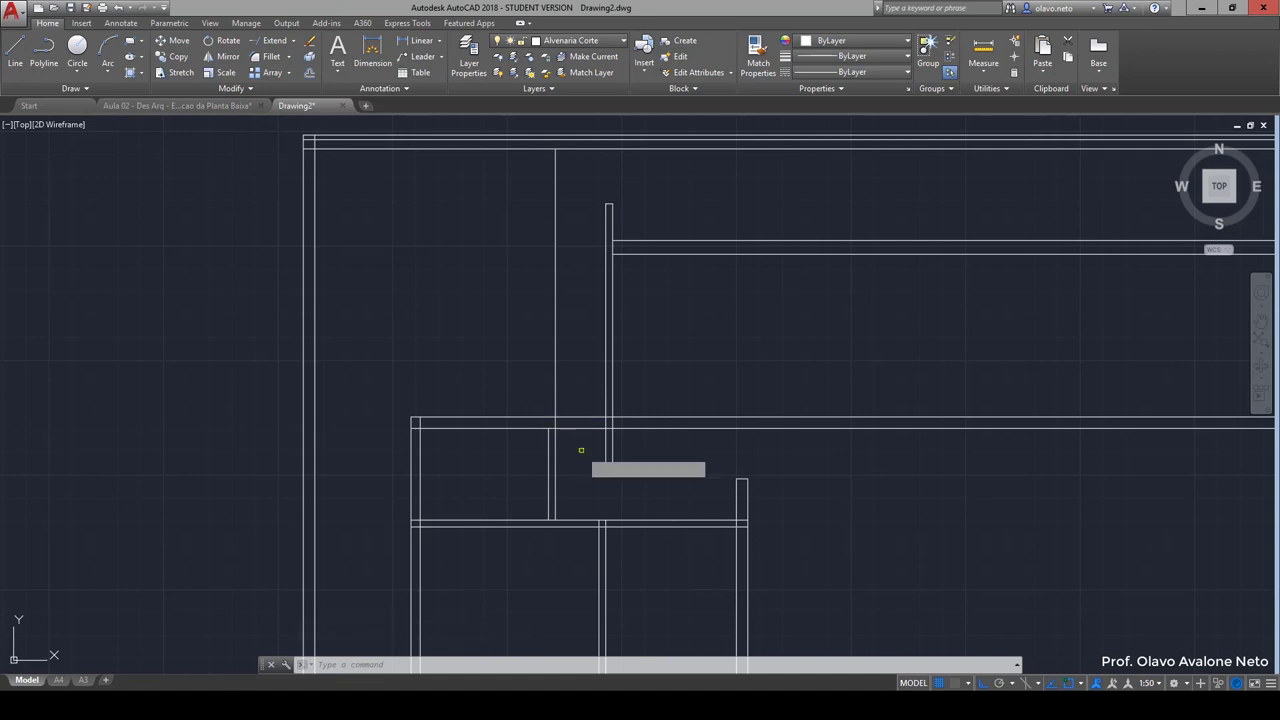
{"action": "key", "text": "Return"}
{"action": "key", "text": "Return"}
{"action": "left_click_drag", "start_coordinate": [590, 445], "coordinate": [575, 370]}
{"action": "left_click", "coordinate": [555, 358]}
{"action": "key", "text": "Return"}
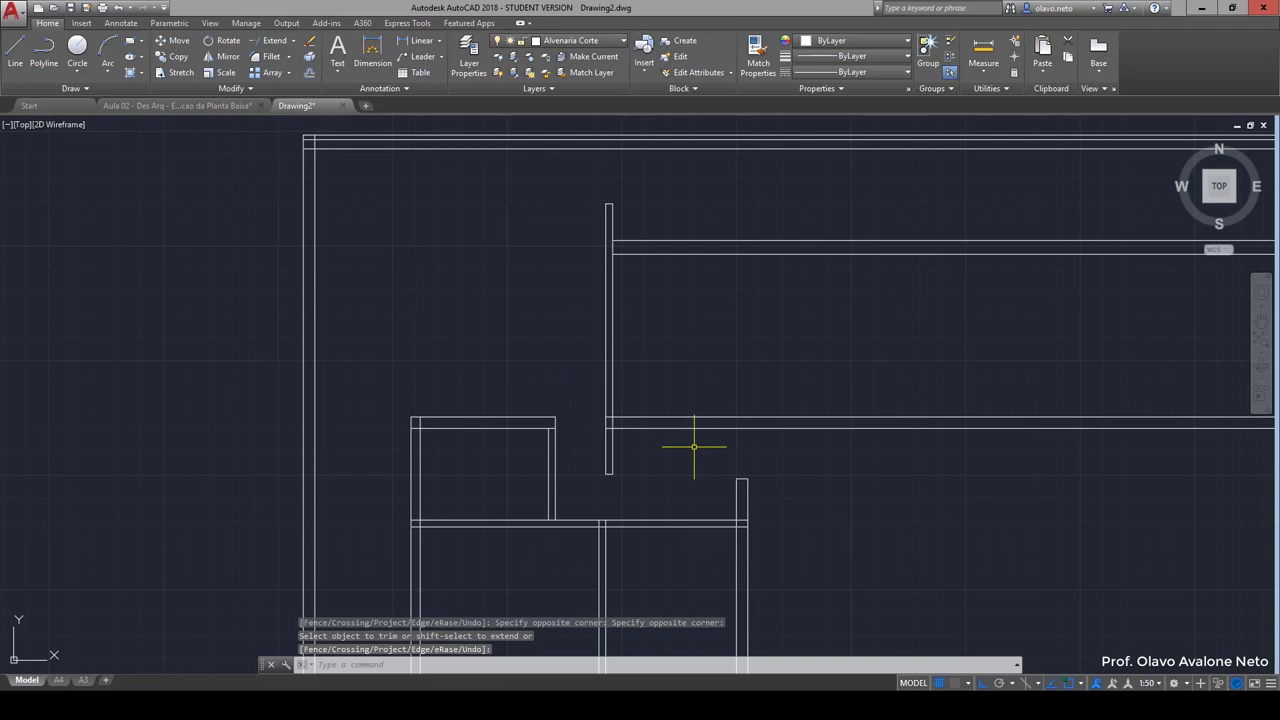
{"action": "scroll", "coordinate": [551, 429], "scroll_direction": "up", "scroll_amount": 4}
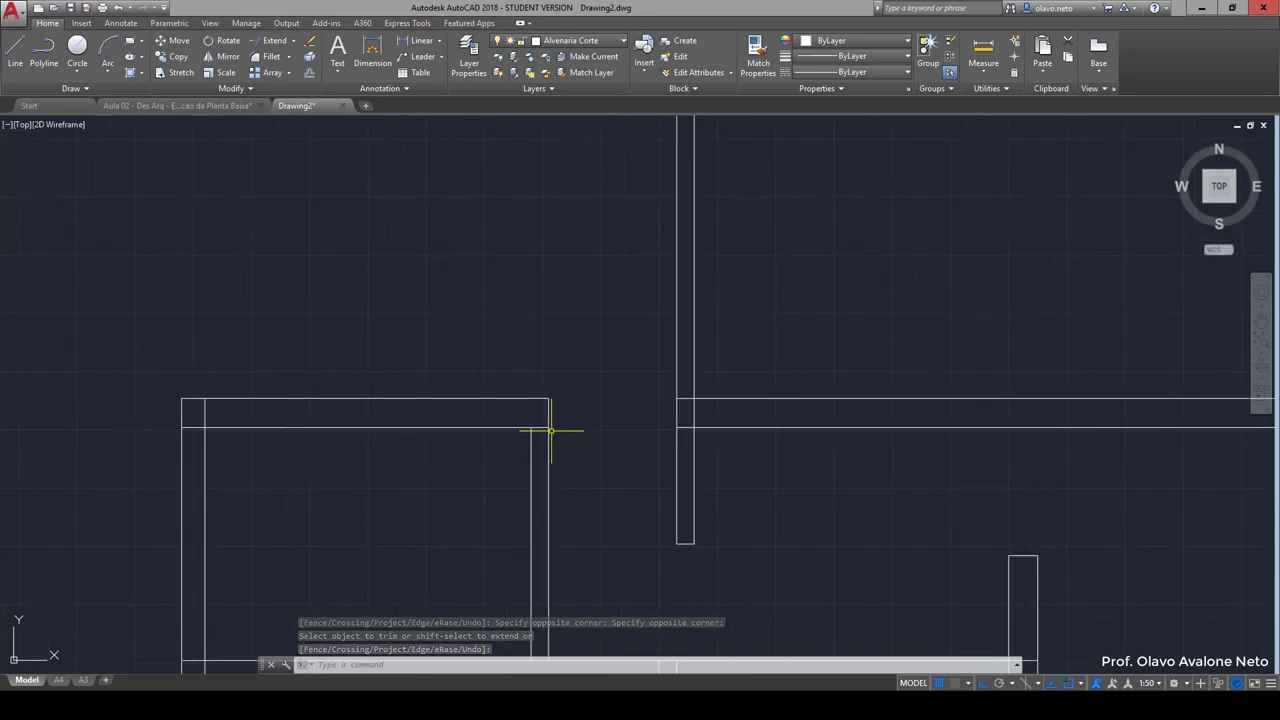
{"action": "type", "text": "tr"}
{"action": "key", "text": "Return"}
{"action": "key", "text": "Return"}
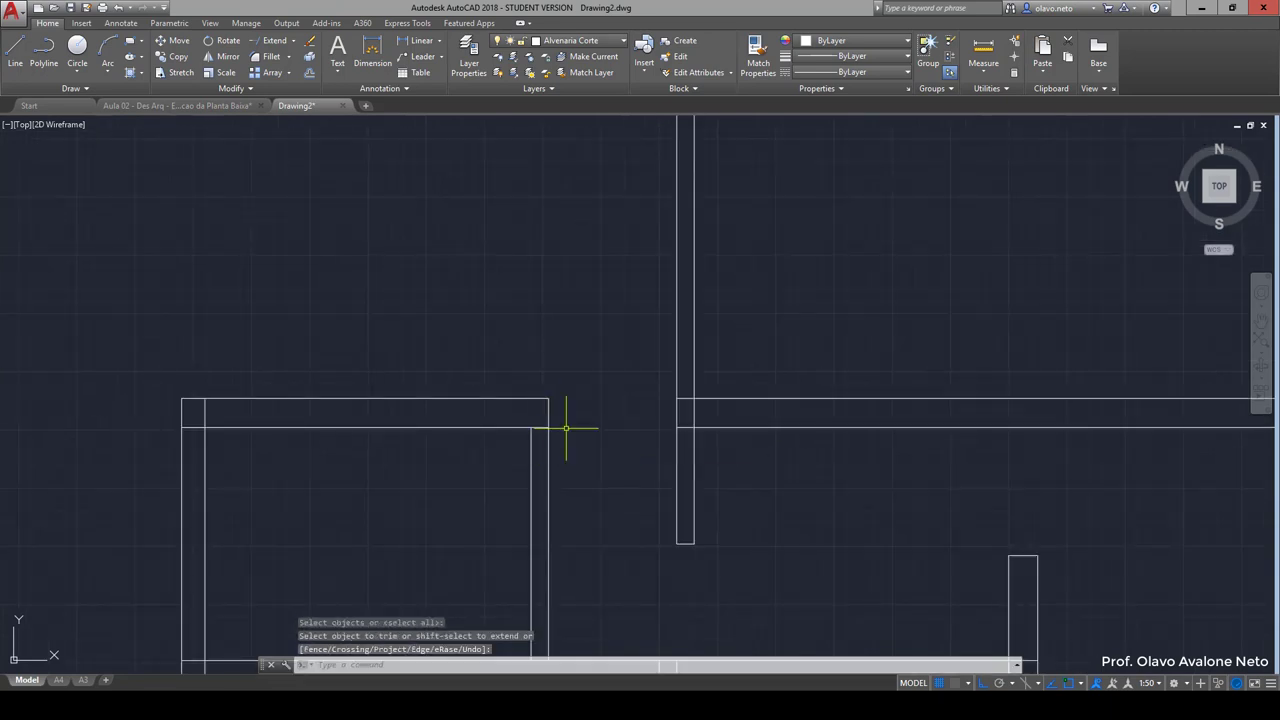
Step: Restart Trim and cut back the overshooting line at the corner
{"action": "key", "text": "Escape"}
{"action": "key", "text": "Escape"}
{"action": "scroll", "coordinate": [540, 441], "scroll_direction": "up", "scroll_amount": 6}
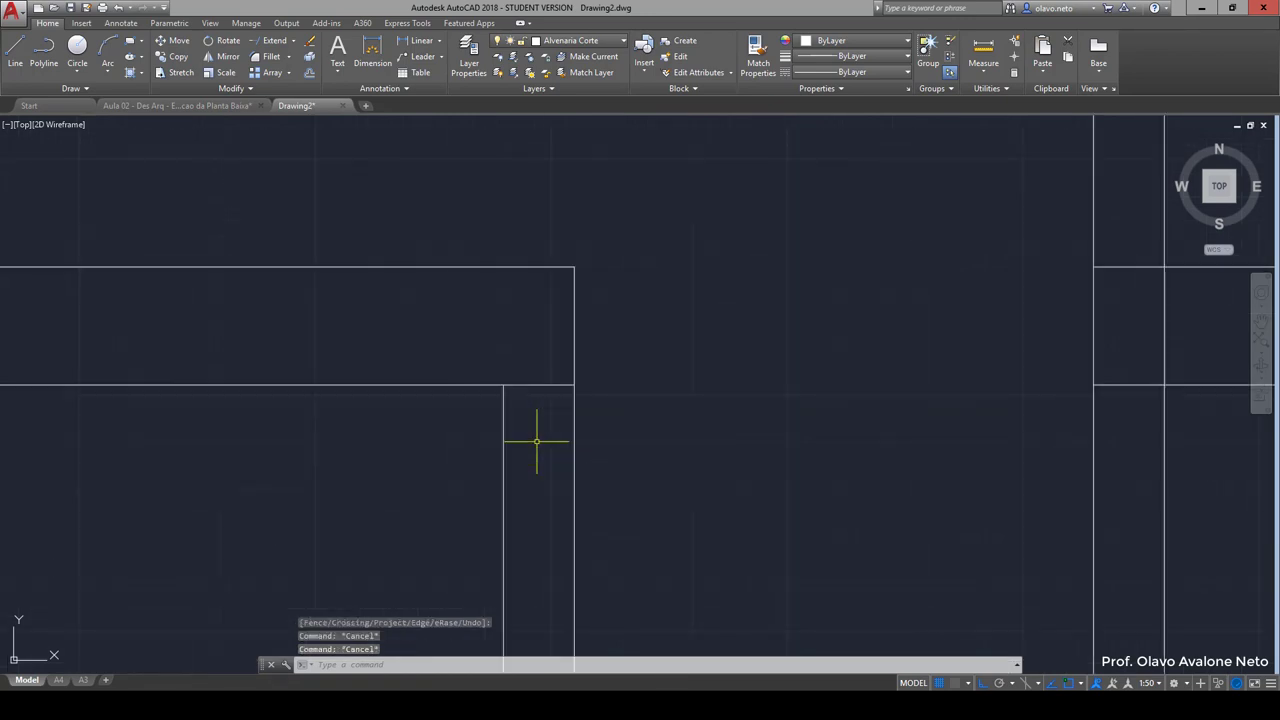
{"action": "type", "text": "tr"}
{"action": "key", "text": "Return"}
Step: Trim the overshooting corner ends against the wall lines and remove the line crossing the room junction
{"action": "key", "text": "Return"}
{"action": "left_click", "coordinate": [548, 420]}
{"action": "left_click", "coordinate": [551, 330]}
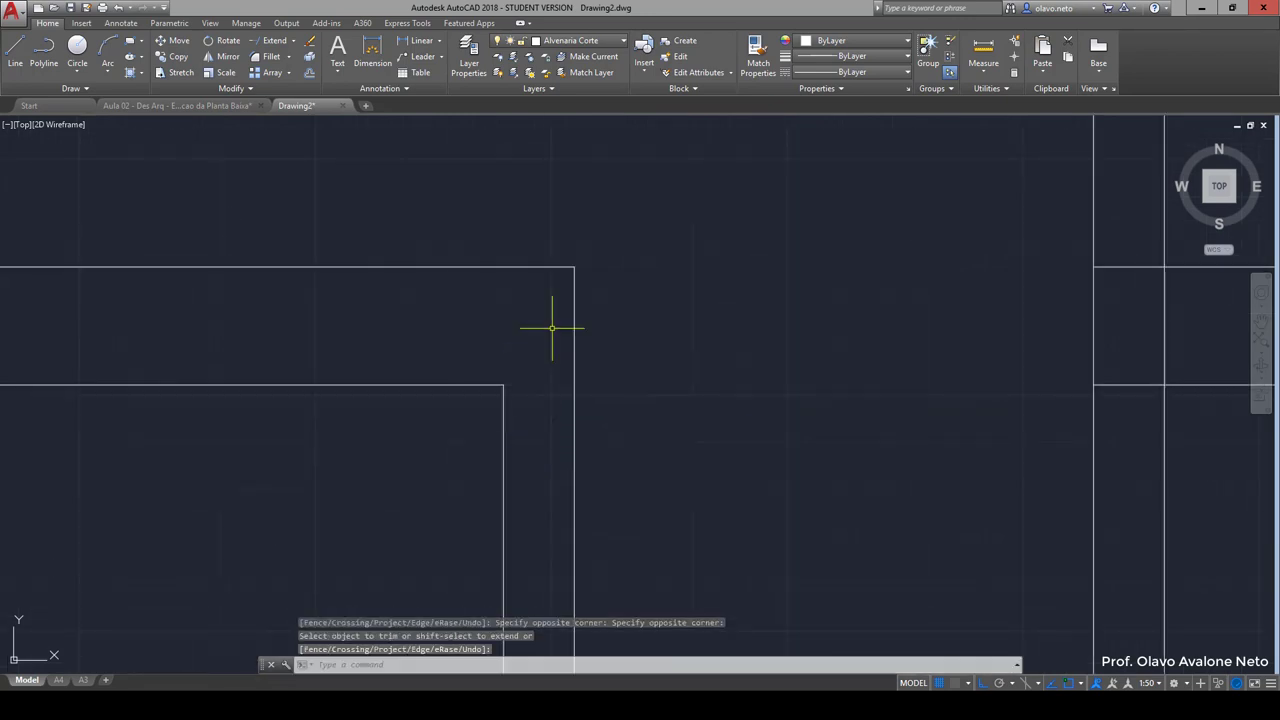
{"action": "scroll", "coordinate": [540, 340], "scroll_direction": "down", "scroll_amount": 6}
{"action": "scroll", "coordinate": [210, 345], "scroll_direction": "up", "scroll_amount": 4}
{"action": "type", "text": "tr"}
{"action": "key", "text": "Return"}
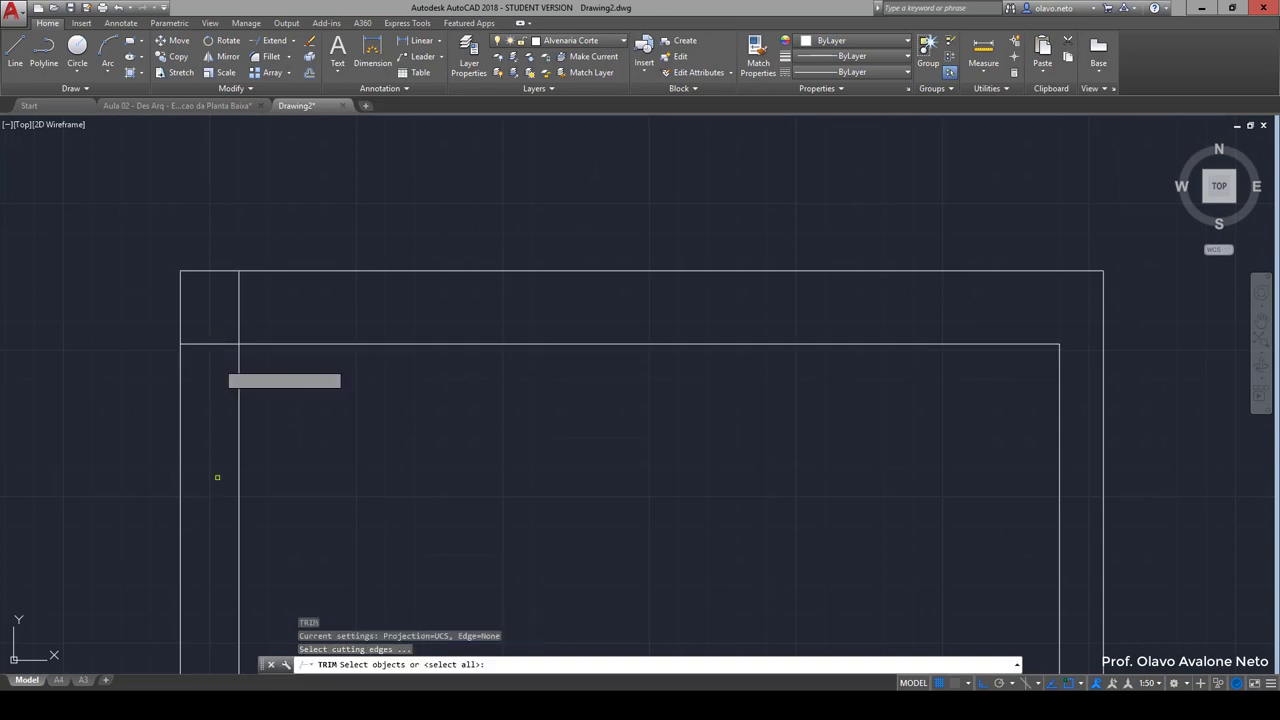
{"action": "left_click", "coordinate": [257, 315]}
{"action": "left_click", "coordinate": [214, 386]}
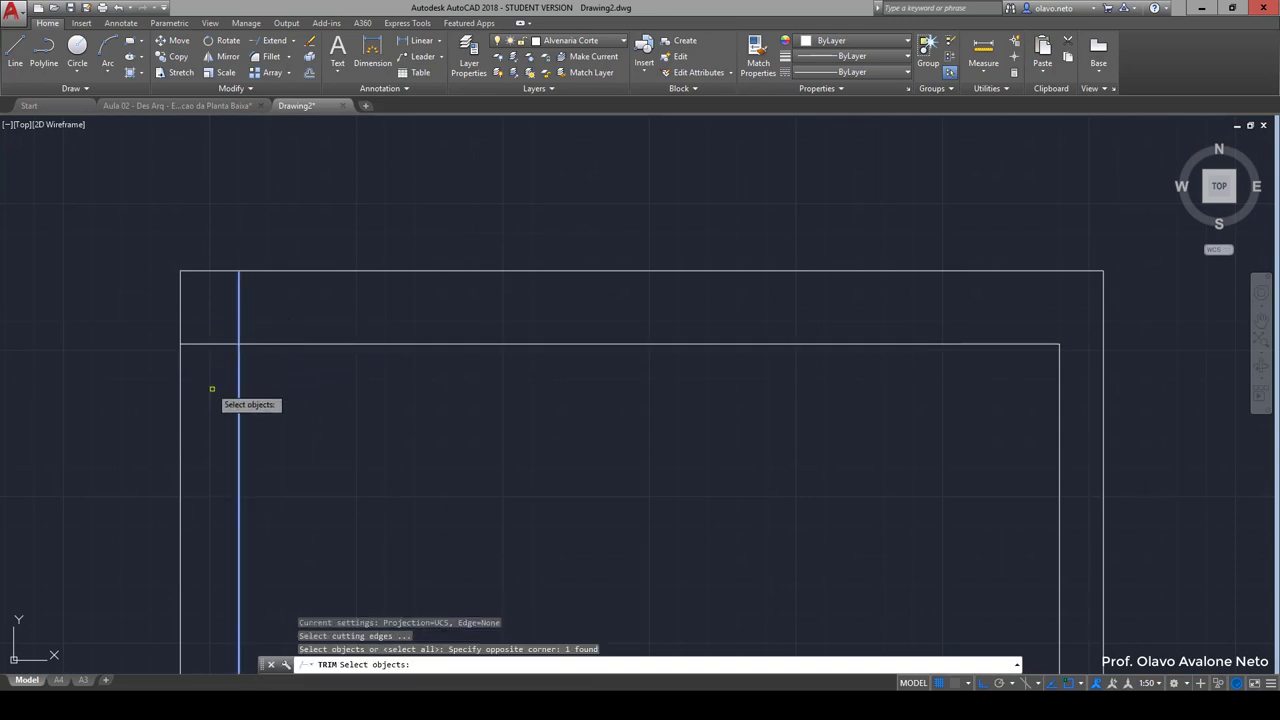
{"action": "left_click", "coordinate": [223, 371]}
{"action": "left_click", "coordinate": [198, 310]}
{"action": "key", "text": "Return"}
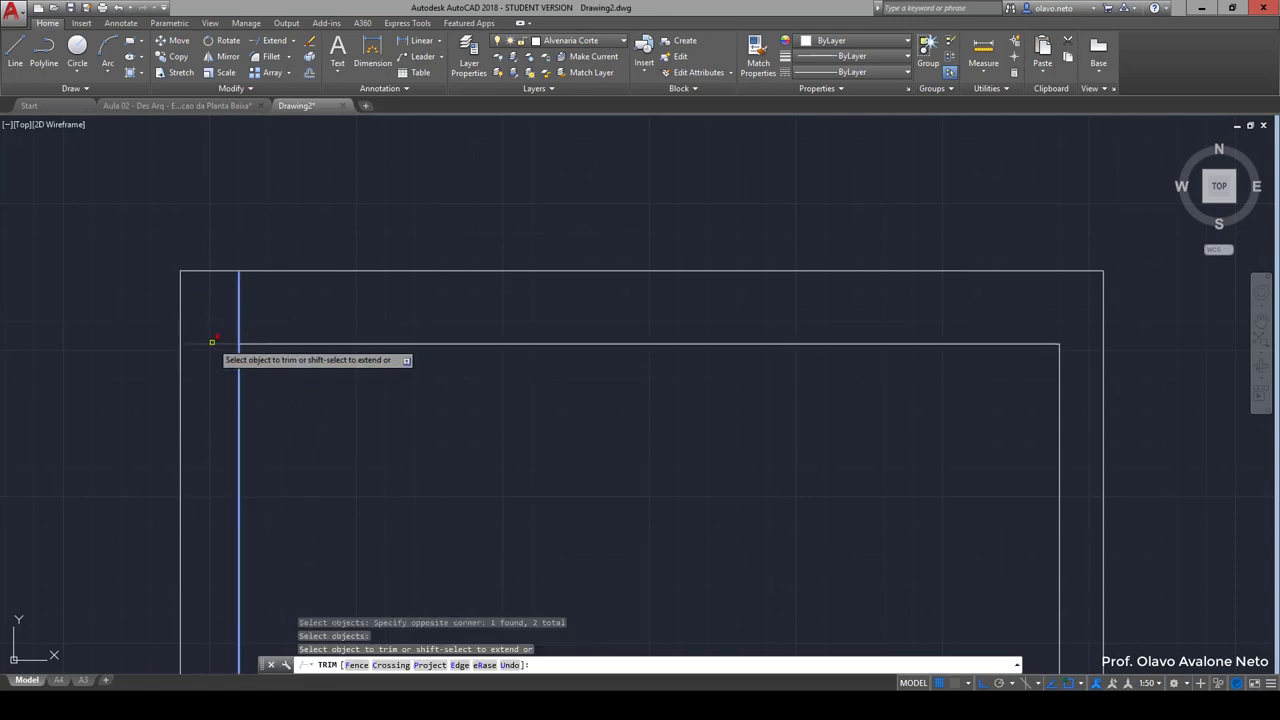
{"action": "left_click", "coordinate": [212, 348]}
{"action": "left_click", "coordinate": [238, 326]}
{"action": "scroll", "coordinate": [328, 294], "scroll_direction": "down", "scroll_amount": 3}
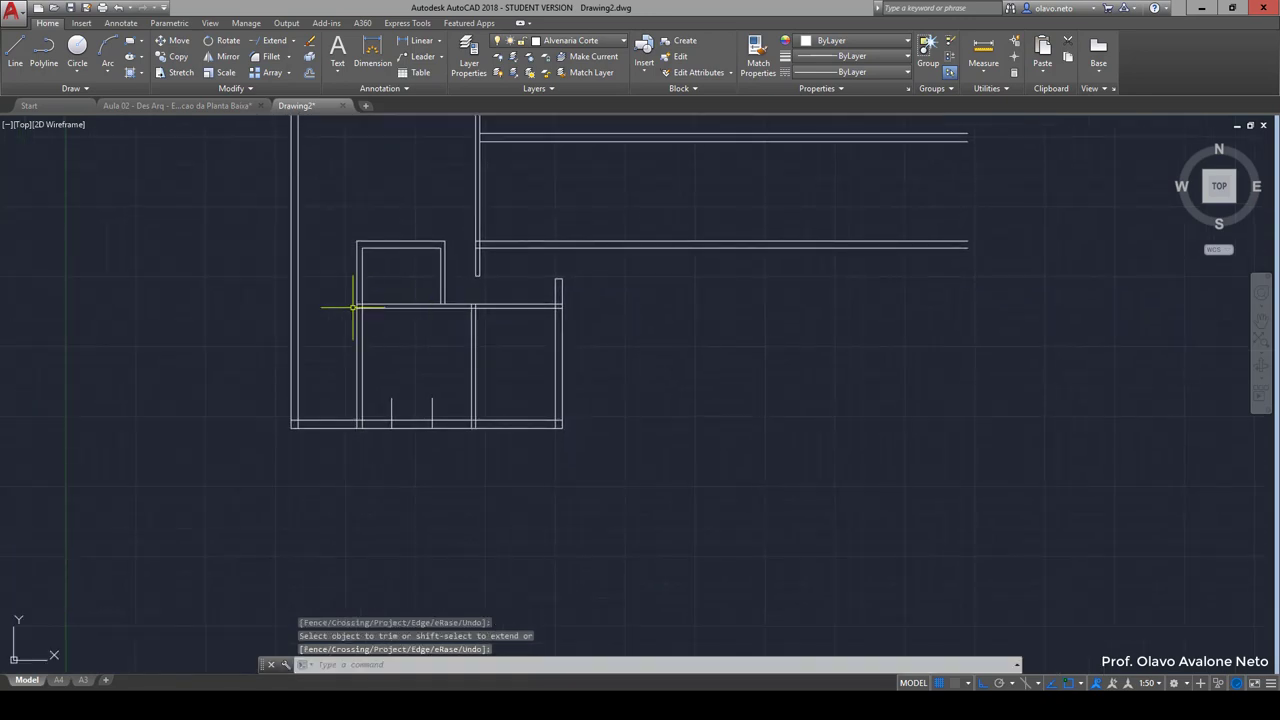
{"action": "scroll", "coordinate": [445, 299], "scroll_direction": "up", "scroll_amount": 5}
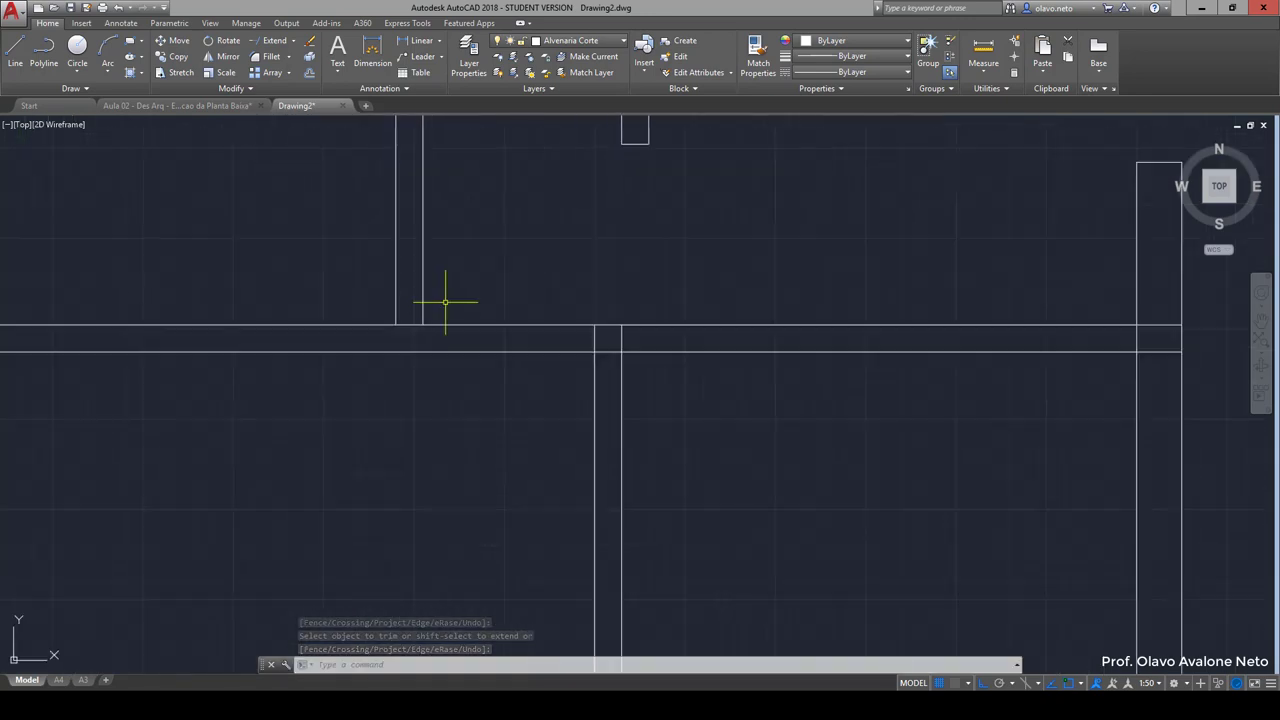
{"action": "left_click", "coordinate": [412, 325]}
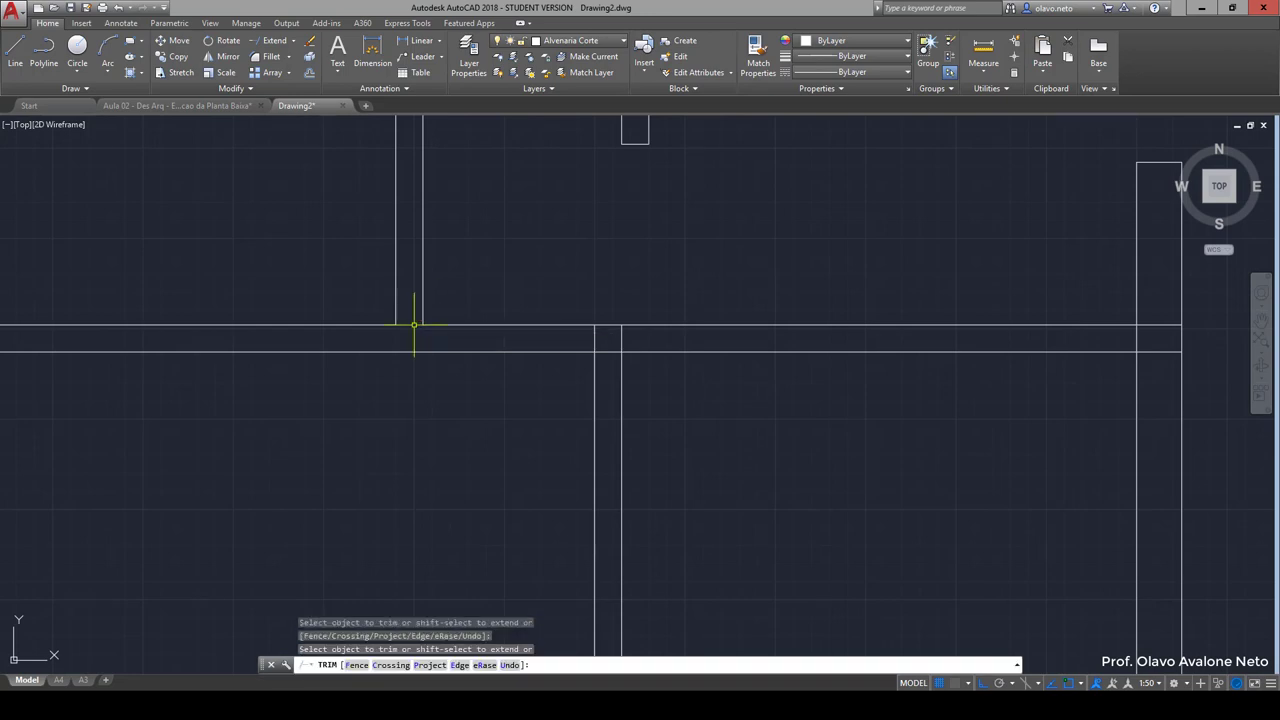
Step: Trim the partition segments between the wall lines, opening the wall between the two partitions
{"action": "key", "text": "Return"}
{"action": "key", "text": "Return"}
{"action": "left_click", "coordinate": [626, 347]}
{"action": "left_click", "coordinate": [590, 352]}
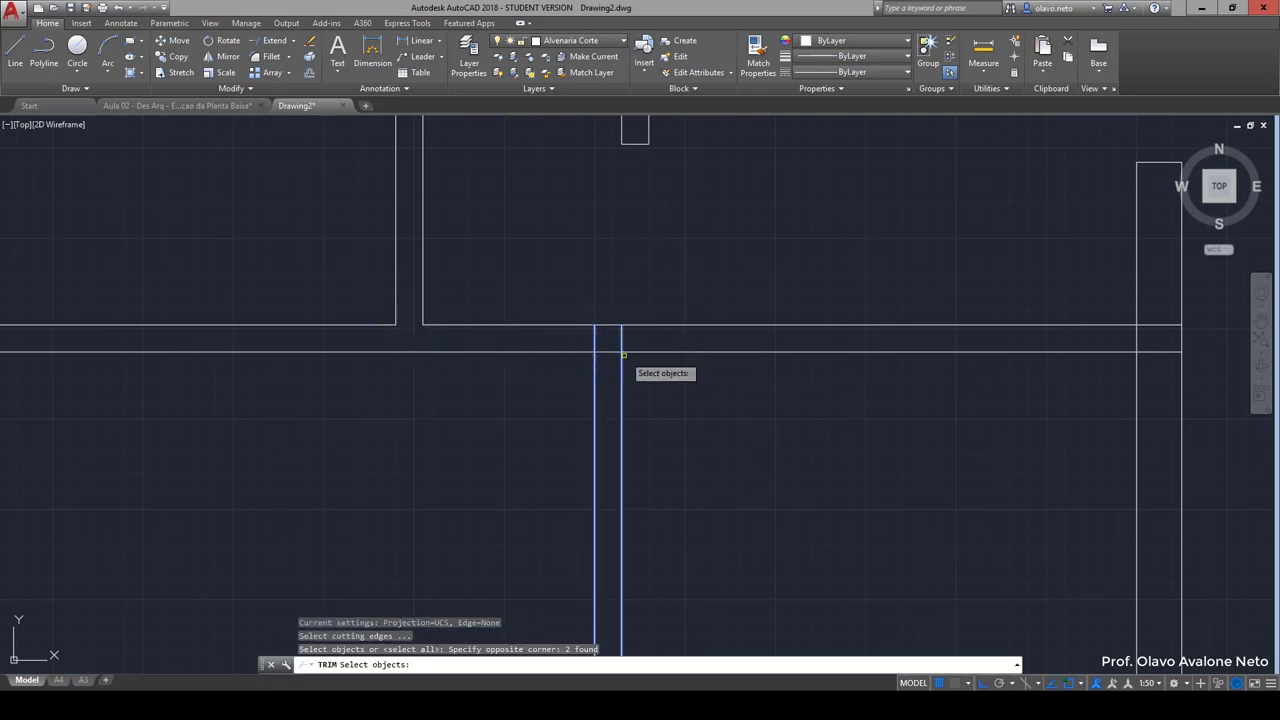
{"action": "left_click", "coordinate": [612, 358]}
{"action": "left_click", "coordinate": [606, 298]}
{"action": "key", "text": "Return"}
{"action": "left_click", "coordinate": [620, 360]}
{"action": "left_click", "coordinate": [612, 336]}
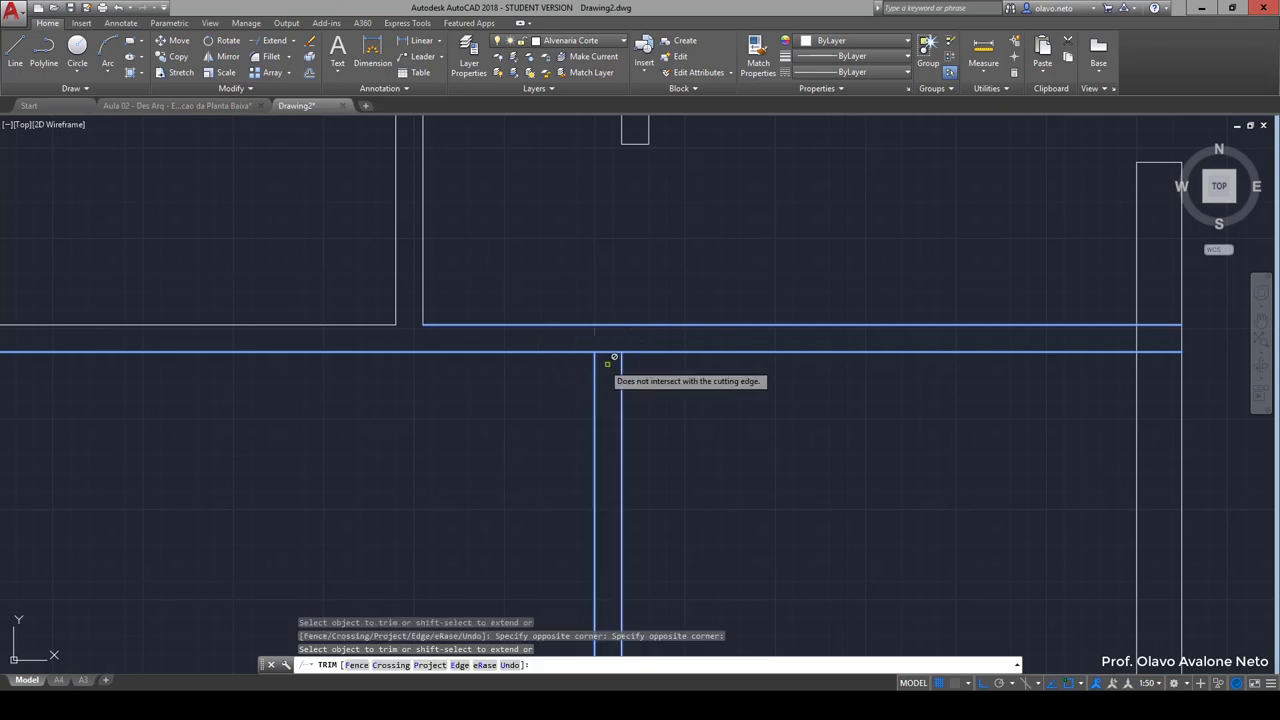
{"action": "left_click", "coordinate": [609, 366]}
{"action": "left_click", "coordinate": [607, 346]}
{"action": "left_click", "coordinate": [607, 352]}
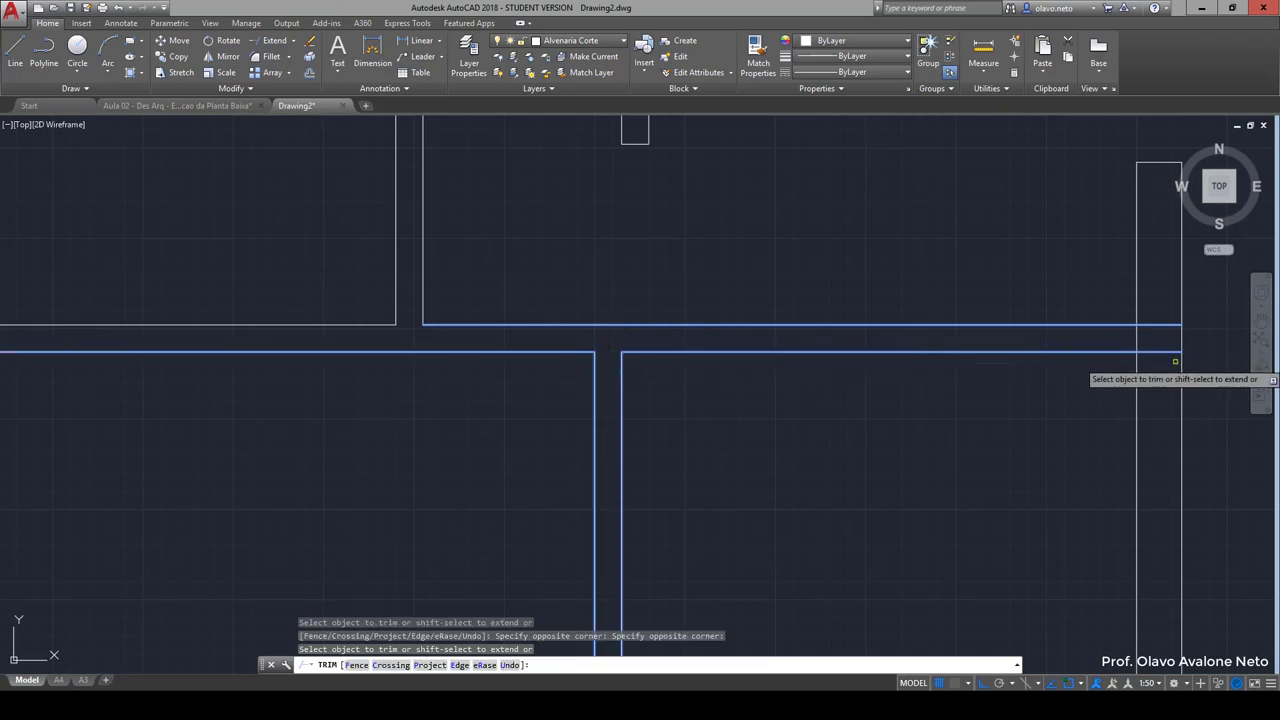
Step: Undo the mistaken trim of the right vertical line and end the Trim command
{"action": "left_click", "coordinate": [1137, 342]}
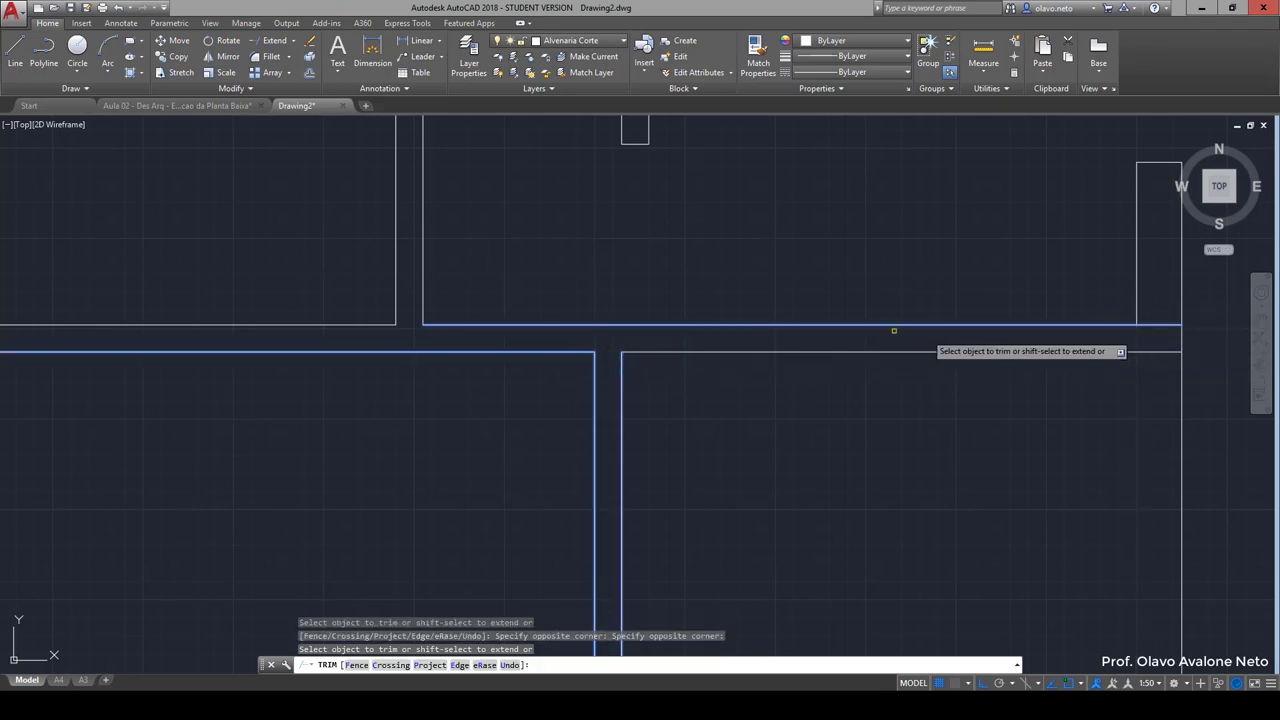
{"action": "type", "text": "u"}
{"action": "key", "text": "Return"}
{"action": "scroll", "coordinate": [755, 335], "scroll_direction": "down", "scroll_amount": 4}
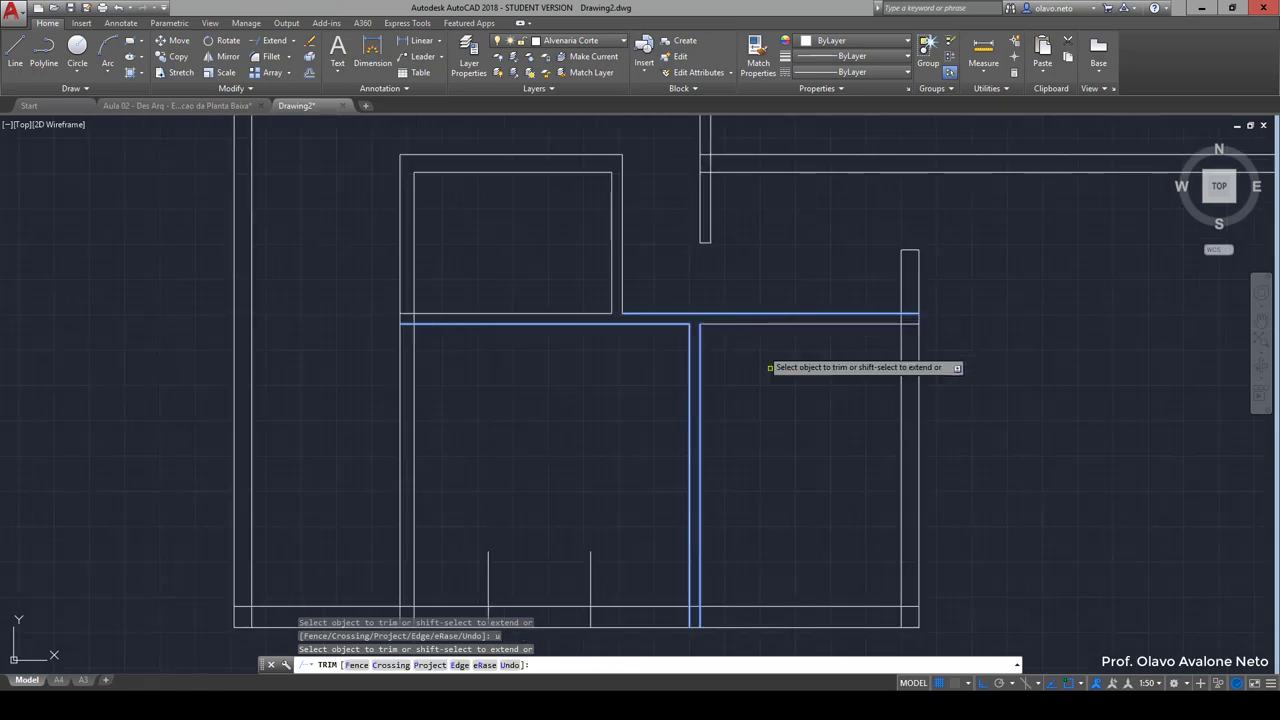
{"action": "key", "text": "Escape"}
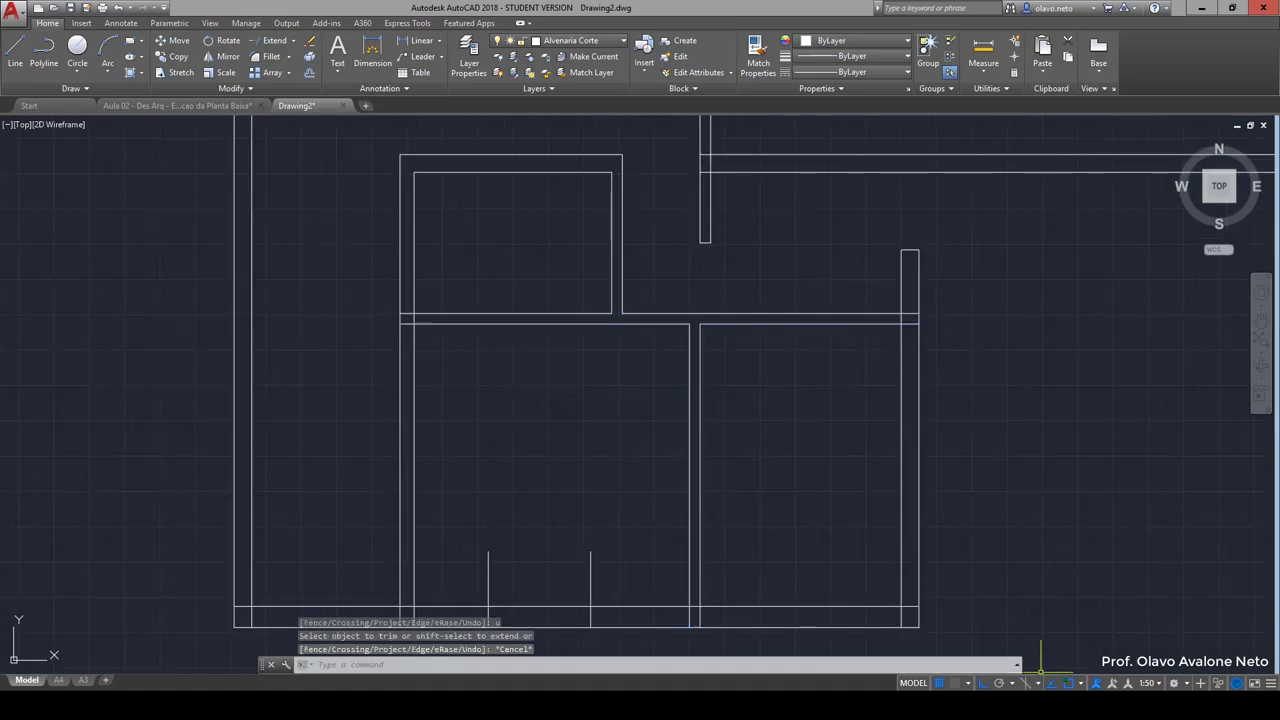
{"action": "left_click", "coordinate": [1240, 700]}
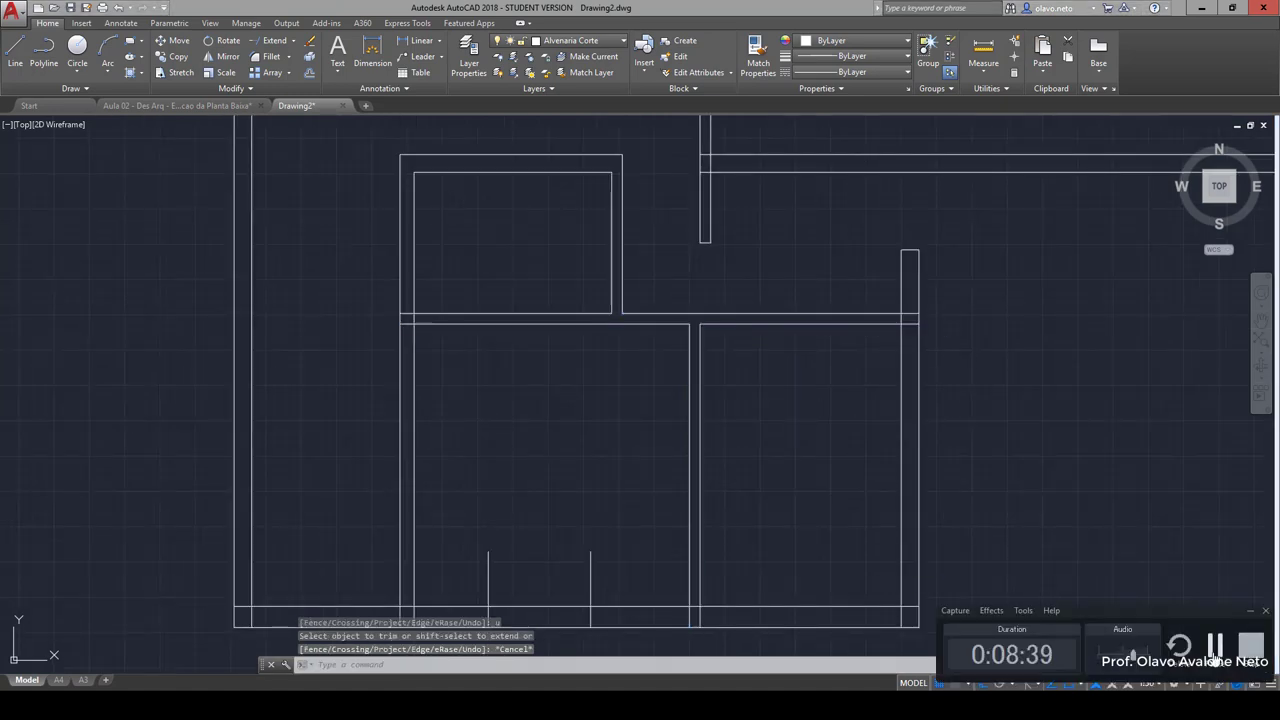
{"action": "left_click", "coordinate": [1250, 650]}
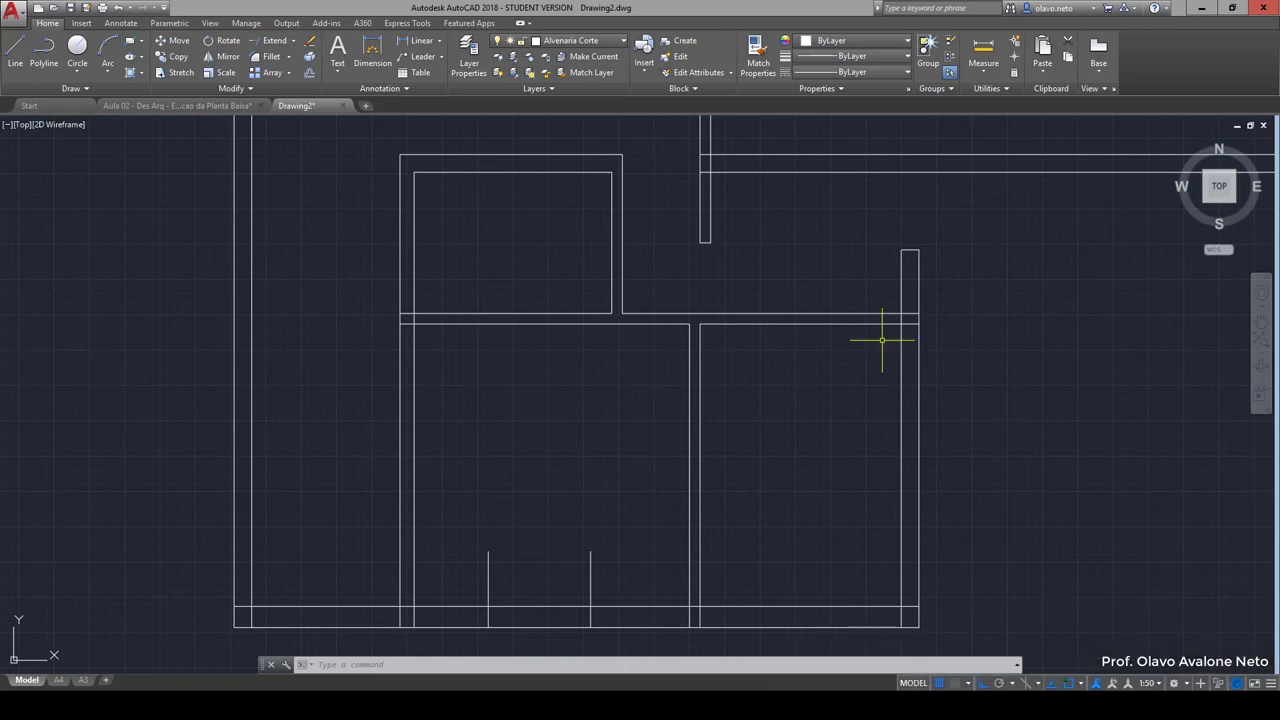
Step: Trim the overlapping wall lines at the right wall junction
{"action": "scroll", "coordinate": [904, 316], "scroll_direction": "up", "scroll_amount": 2}
{"action": "type", "text": "tr"}
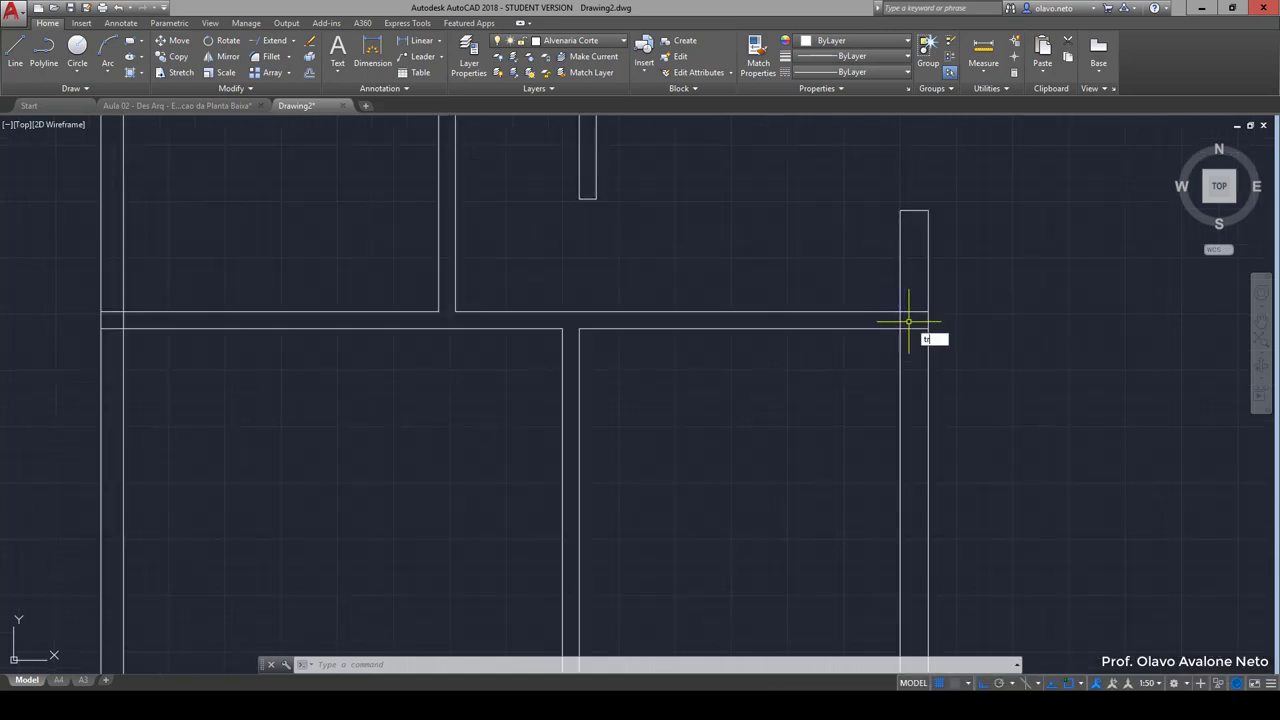
{"action": "key", "text": "Return"}
{"action": "key", "text": "Return"}
{"action": "left_click", "coordinate": [899, 291]}
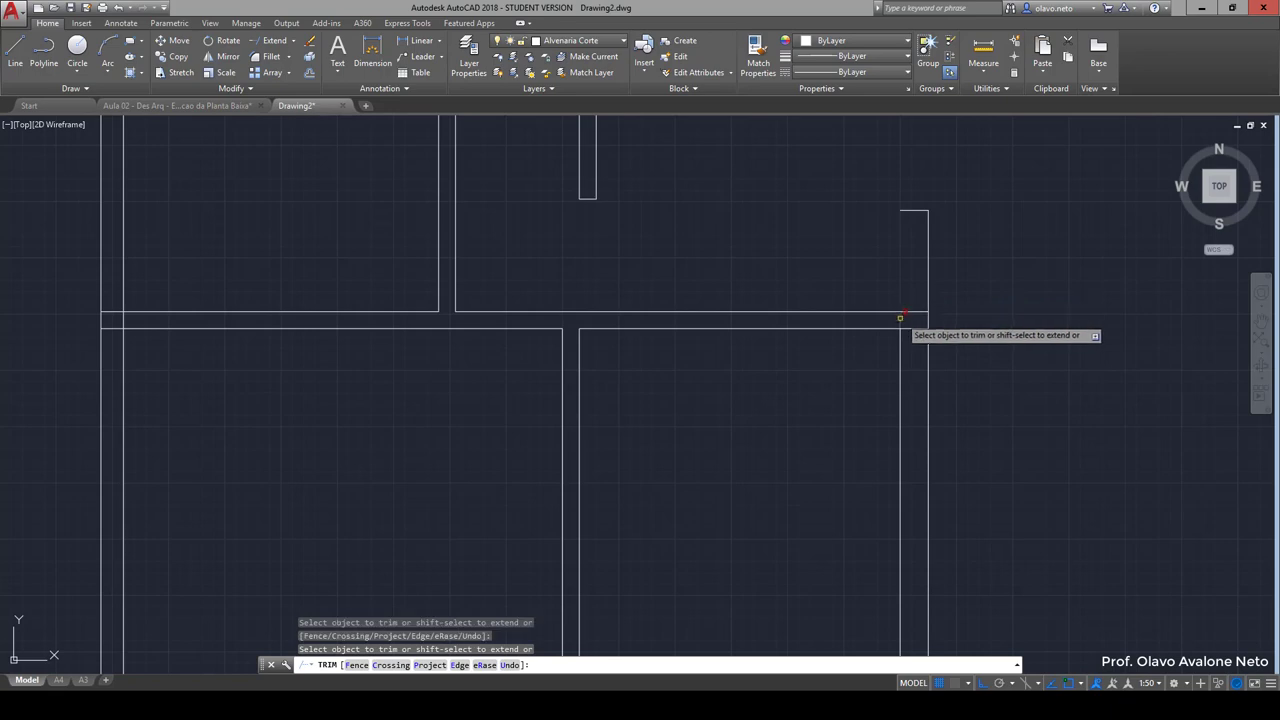
{"action": "left_click", "coordinate": [900, 320]}
{"action": "left_click", "coordinate": [914, 329]}
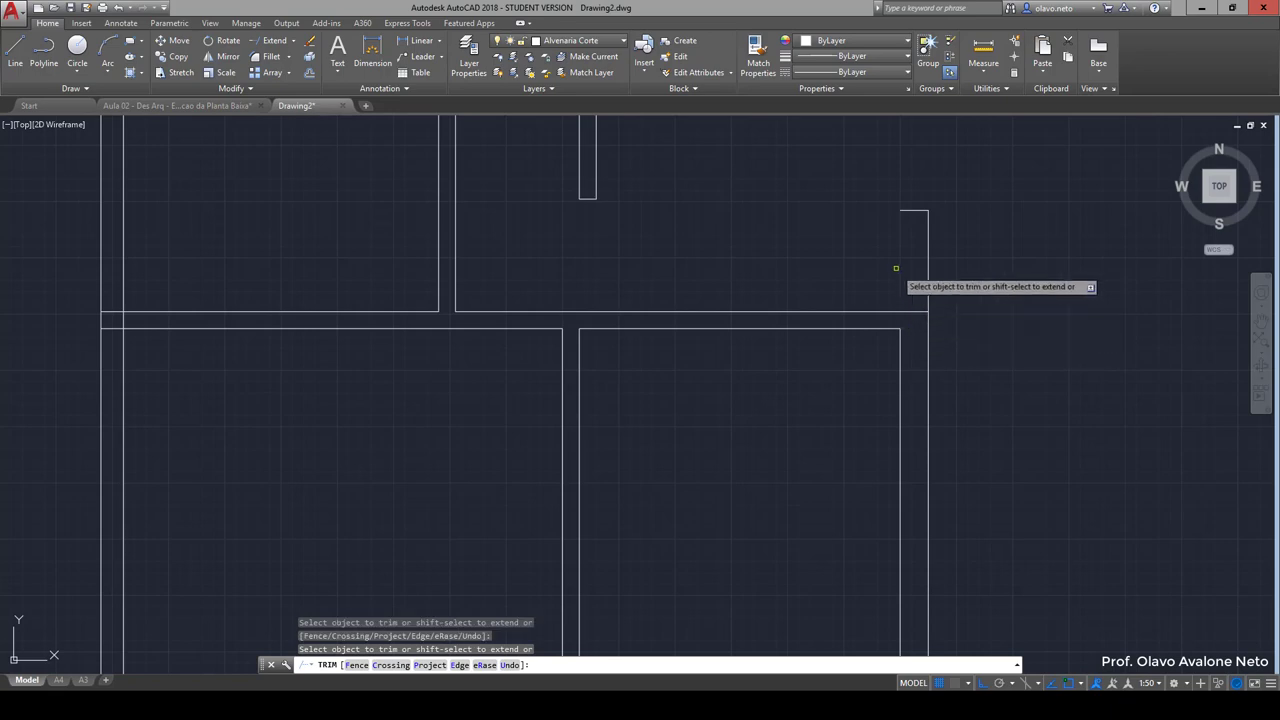
{"action": "key", "text": "Return"}
Step: Offset the right wall line 15 units inward
{"action": "type", "text": "o"}
{"action": "key", "text": "Return"}
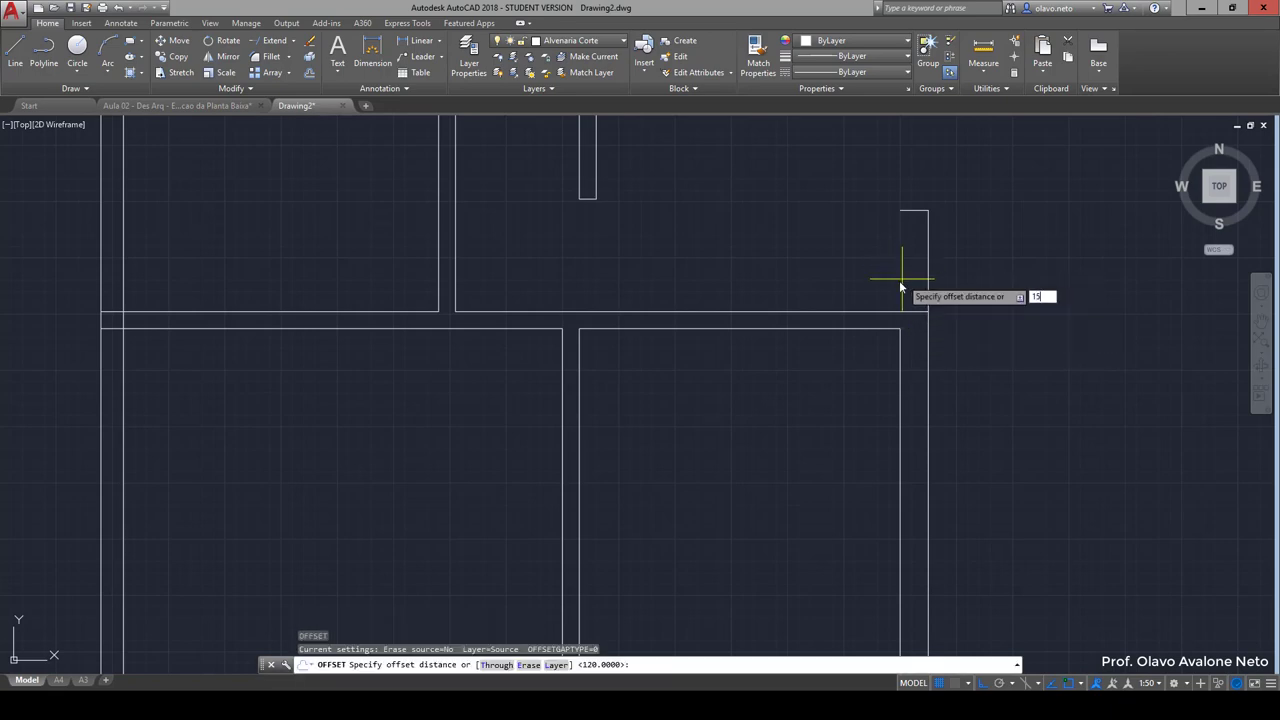
{"action": "type", "text": "15"}
{"action": "key", "text": "Return"}
{"action": "left_click", "coordinate": [927, 271]}
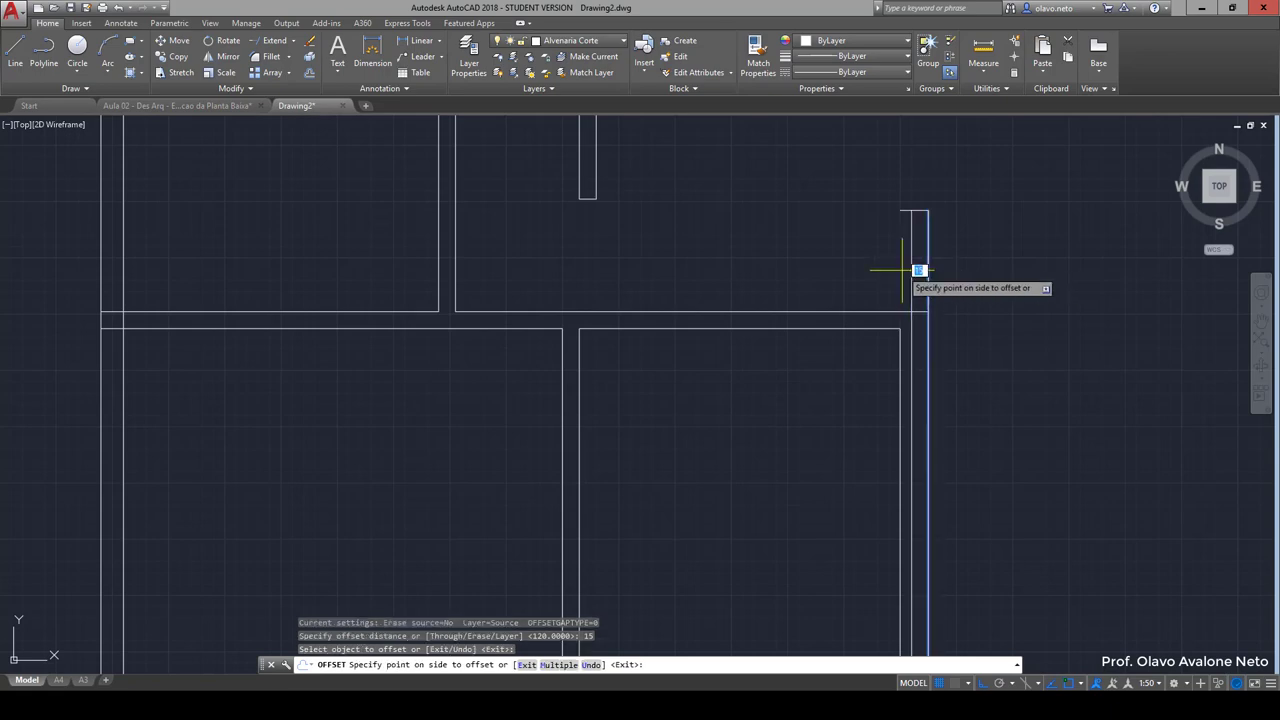
{"action": "left_click", "coordinate": [914, 277]}
{"action": "key", "text": "Return"}
Step: Trim the short top stubs of the narrow wall rectangle
{"action": "type", "text": "tr"}
{"action": "key", "text": "Return"}
{"action": "key", "text": "Return"}
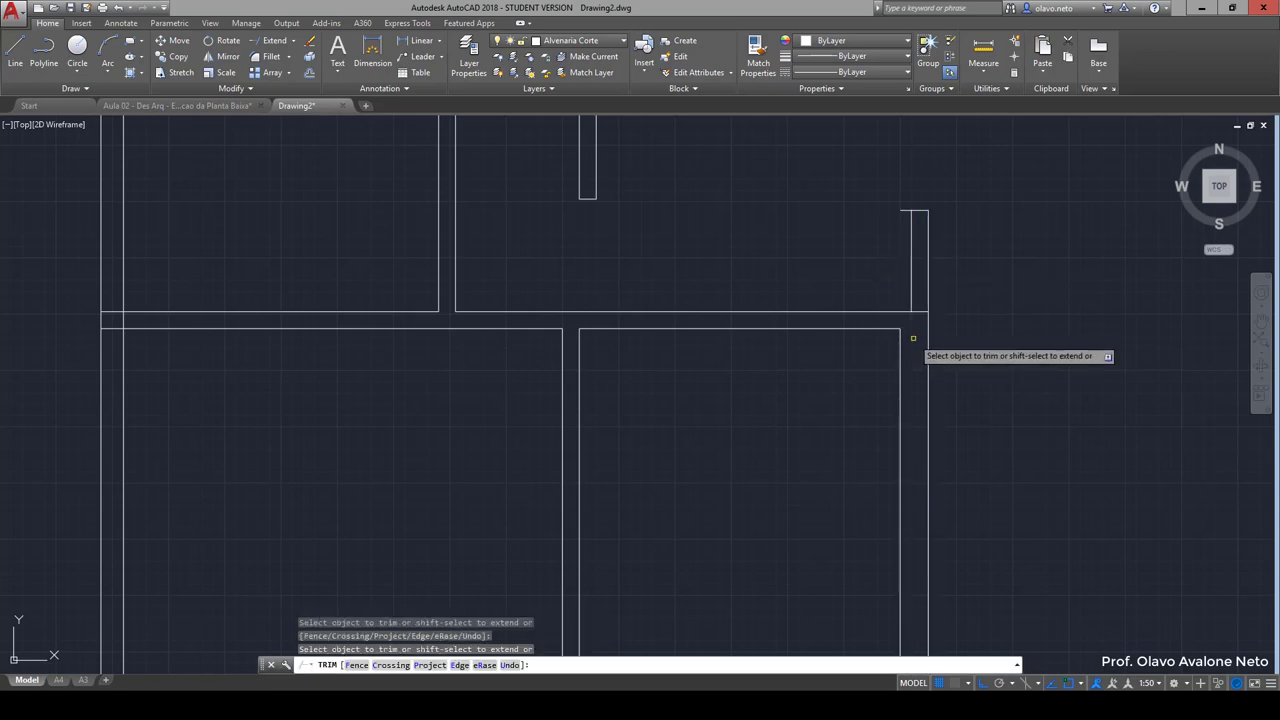
{"action": "left_click", "coordinate": [930, 252]}
{"action": "left_click", "coordinate": [870, 175]}
{"action": "key", "text": "Return"}
{"action": "scroll", "coordinate": [840, 283], "scroll_direction": "down", "scroll_amount": 2}
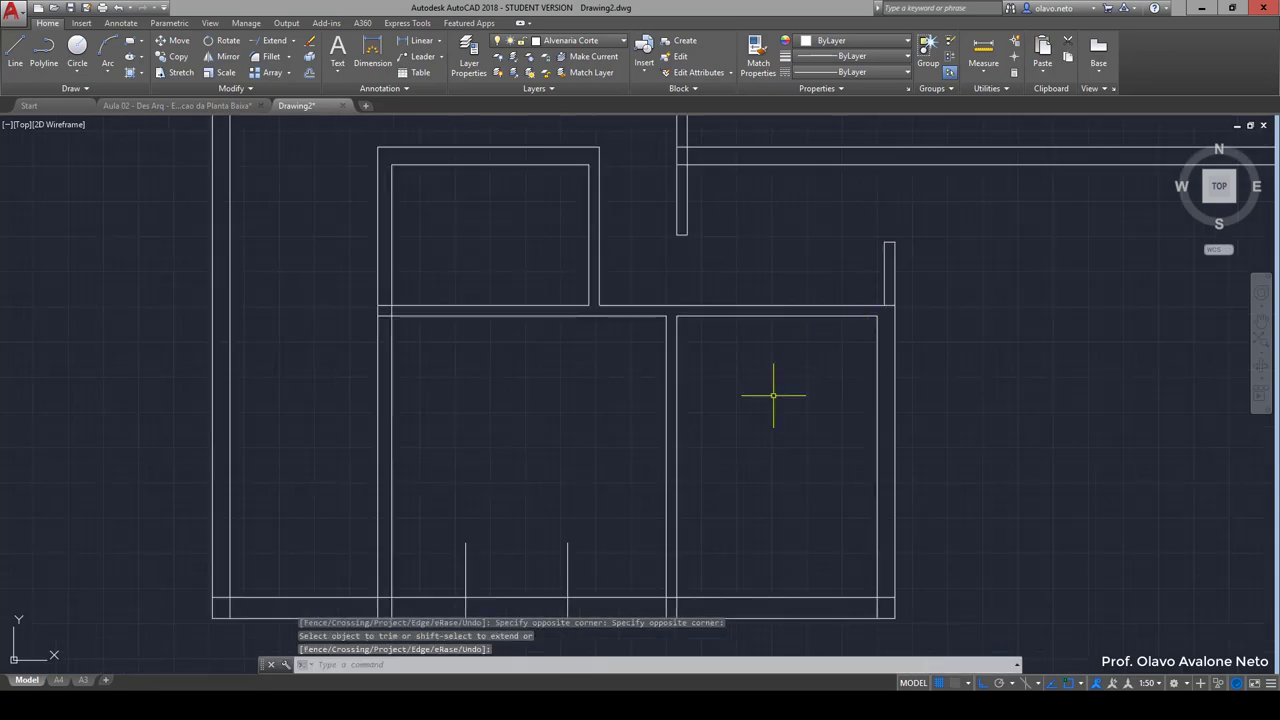
{"action": "mouse_move", "coordinate": [774, 391]}
{"action": "middle_mouse_down"}
{"action": "mouse_move", "coordinate": [874, 414]}
{"action": "mouse_move", "coordinate": [900, 385]}
{"action": "middle_mouse_up"}
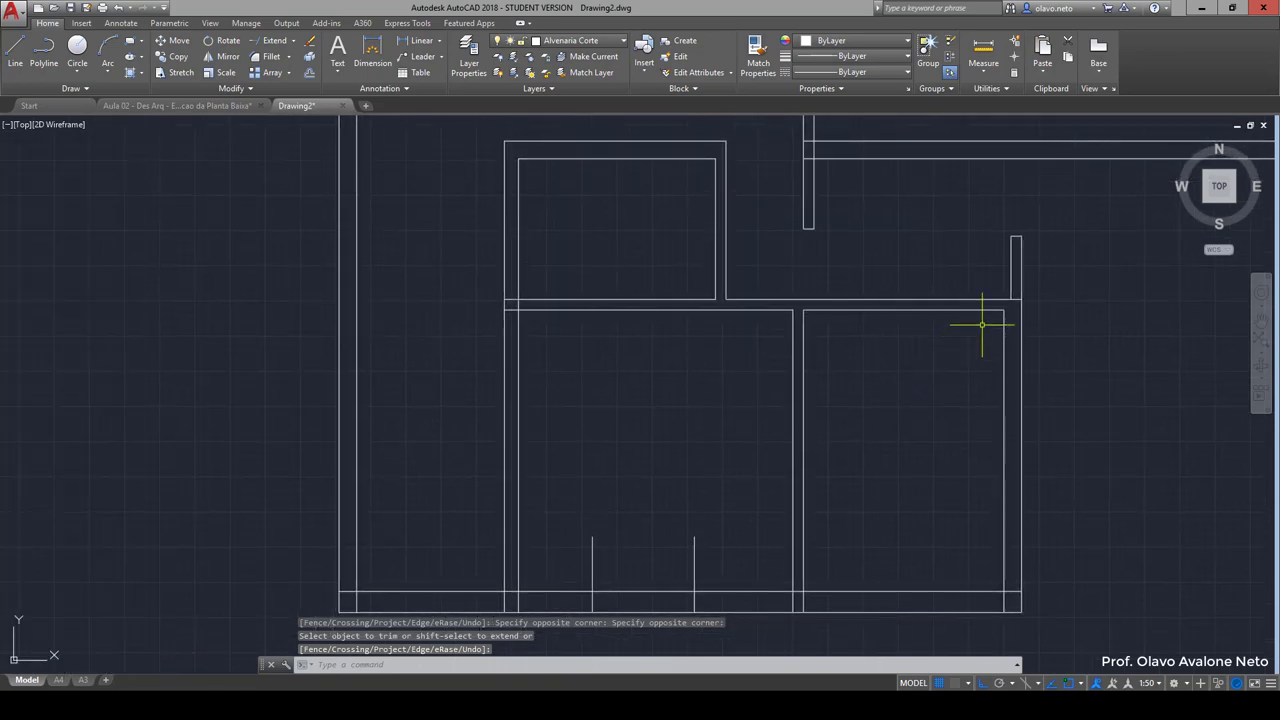
{"action": "type", "text": "tr"}
{"action": "key", "text": "Return"}
{"action": "key", "text": "Return"}
{"action": "key", "text": "Return"}
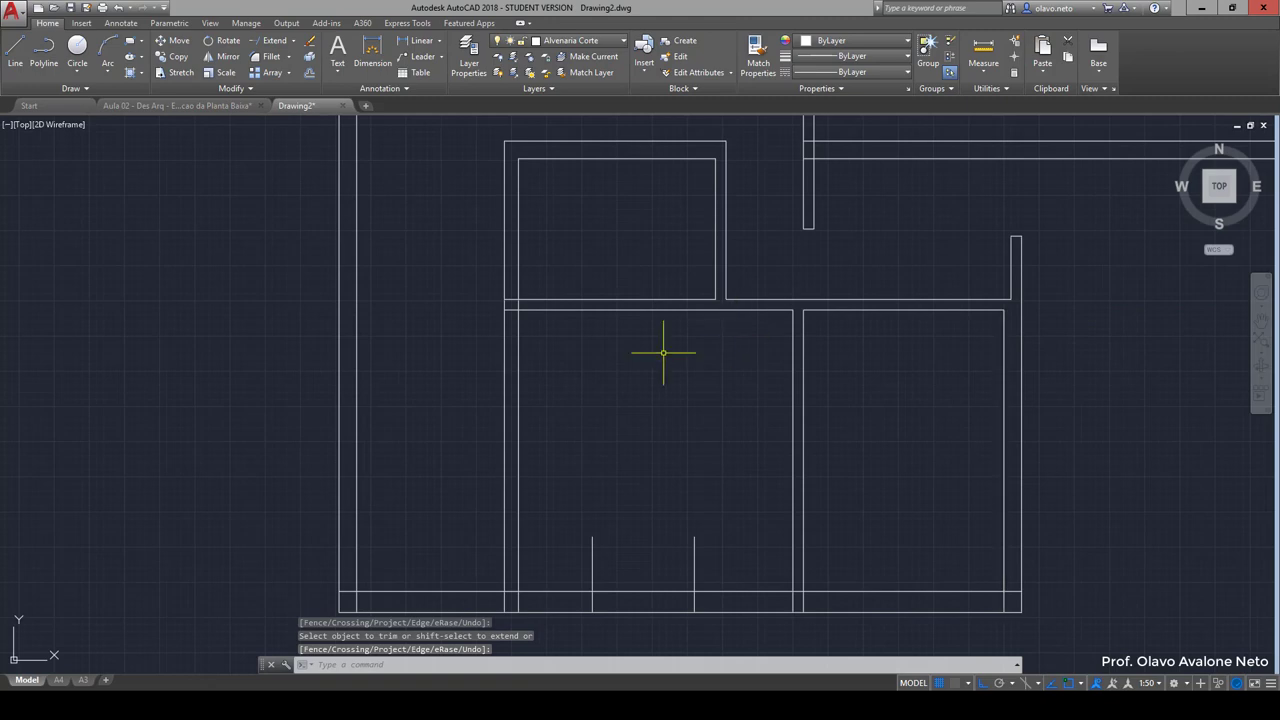
{"action": "scroll", "coordinate": [520, 310], "scroll_direction": "up", "scroll_amount": 2}
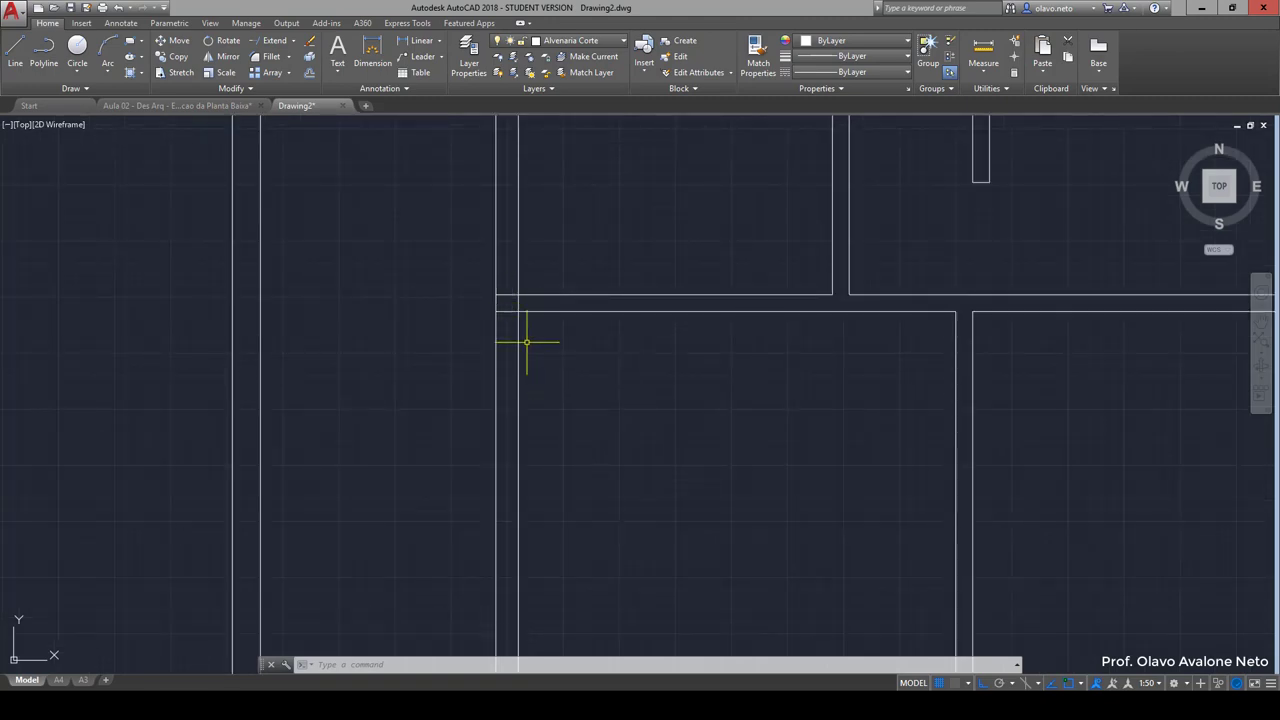
Step: Move the vertical wall line above the left junction 5 units
{"action": "type", "text": "tr"}
{"action": "key", "text": "Return"}
{"action": "key", "text": "Return"}
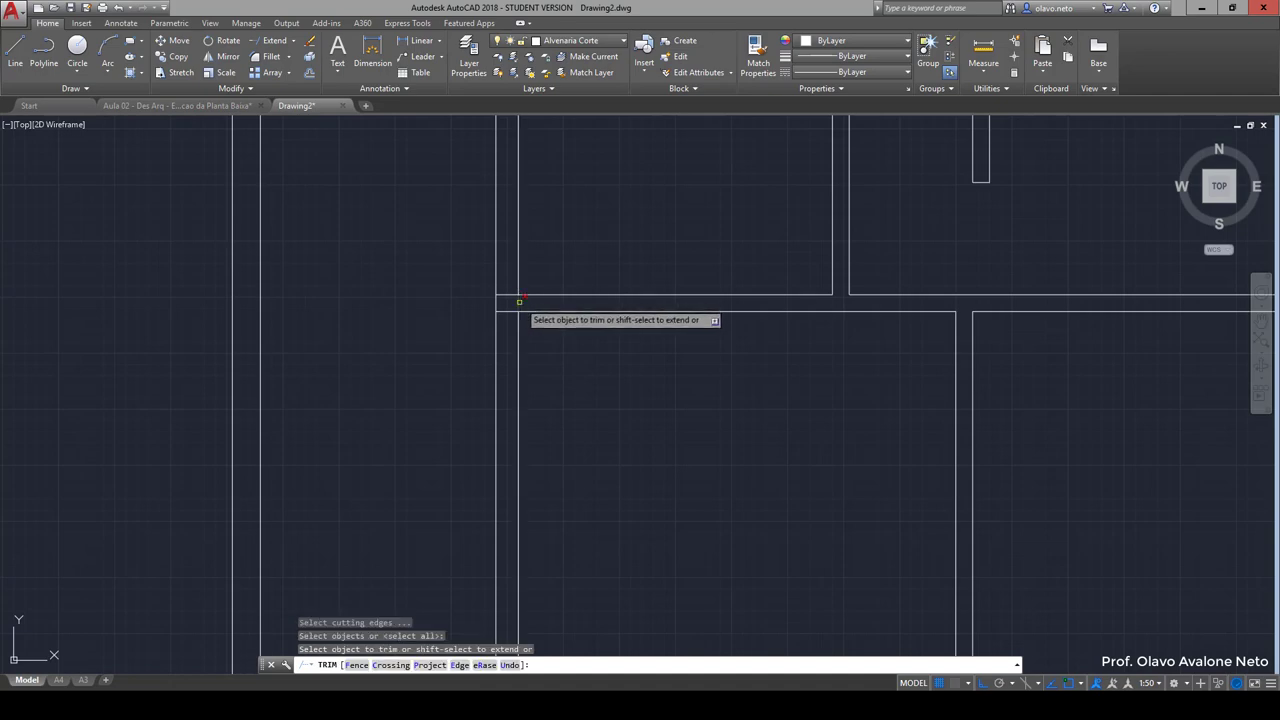
{"action": "left_click", "coordinate": [519, 276]}
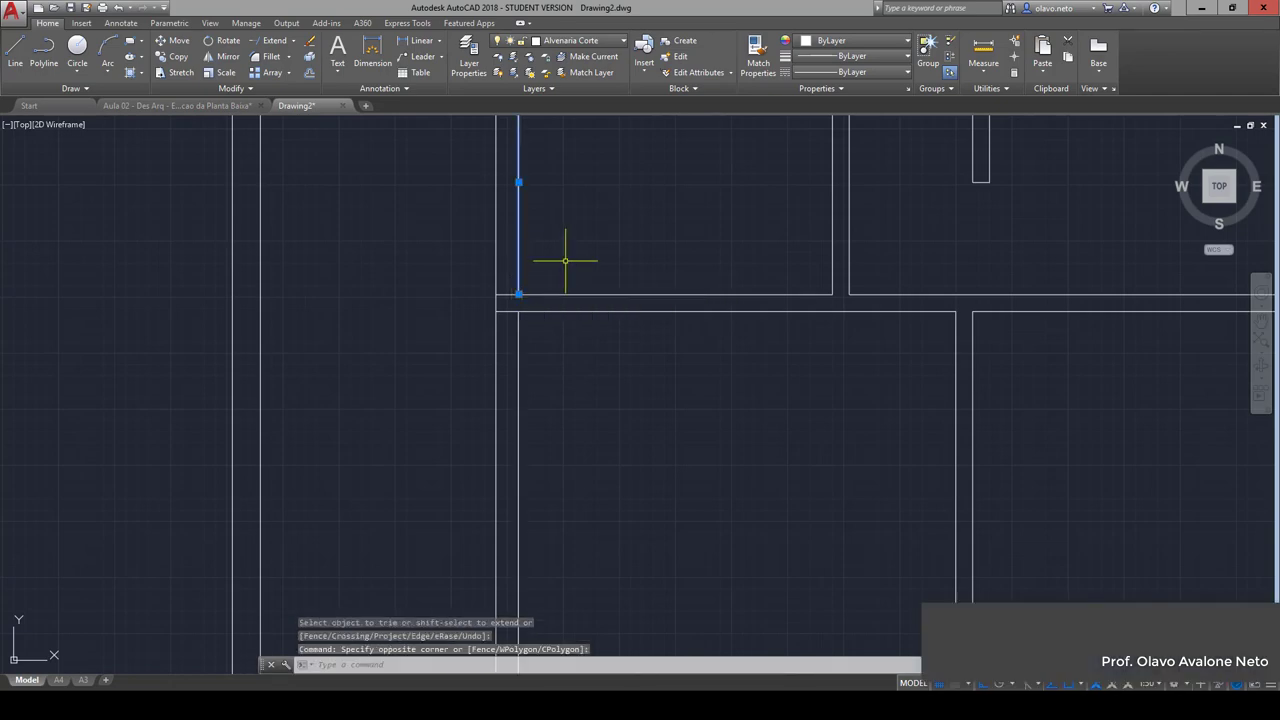
{"action": "type", "text": "M"}
{"action": "key", "text": "Return"}
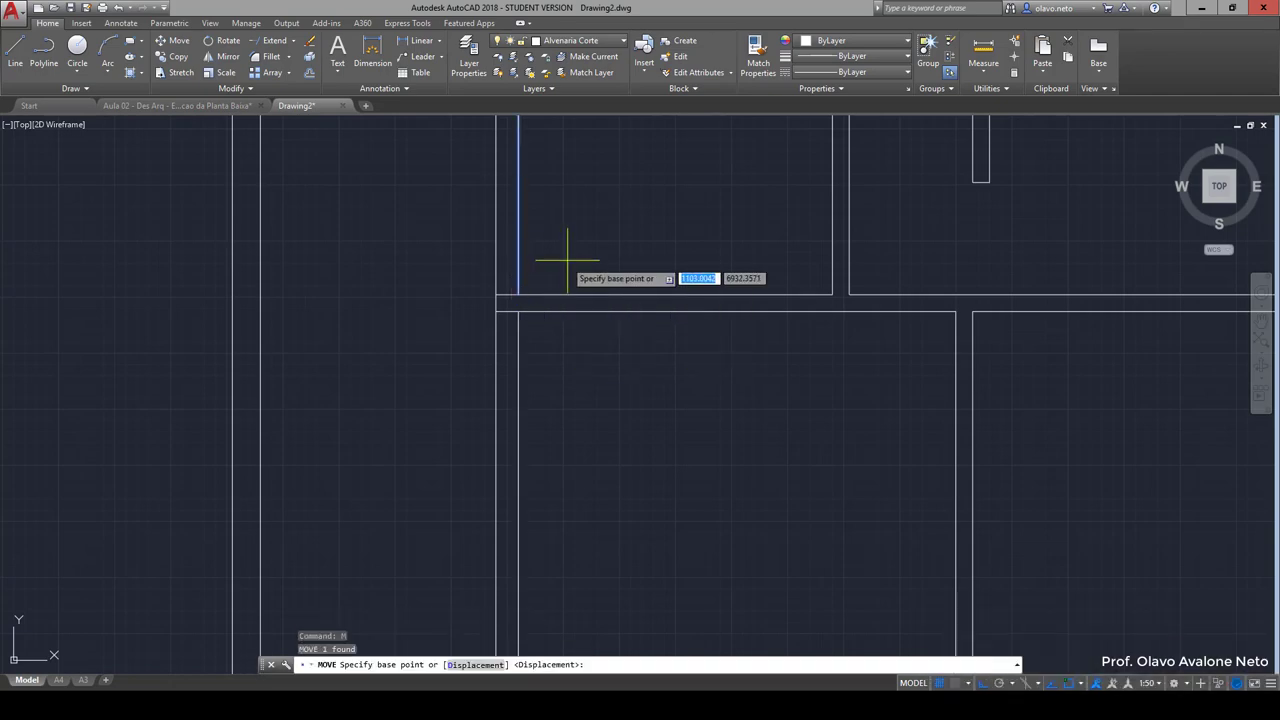
{"action": "left_click", "coordinate": [586, 256]}
{"action": "type", "text": "5"}
{"action": "key", "text": "Return"}
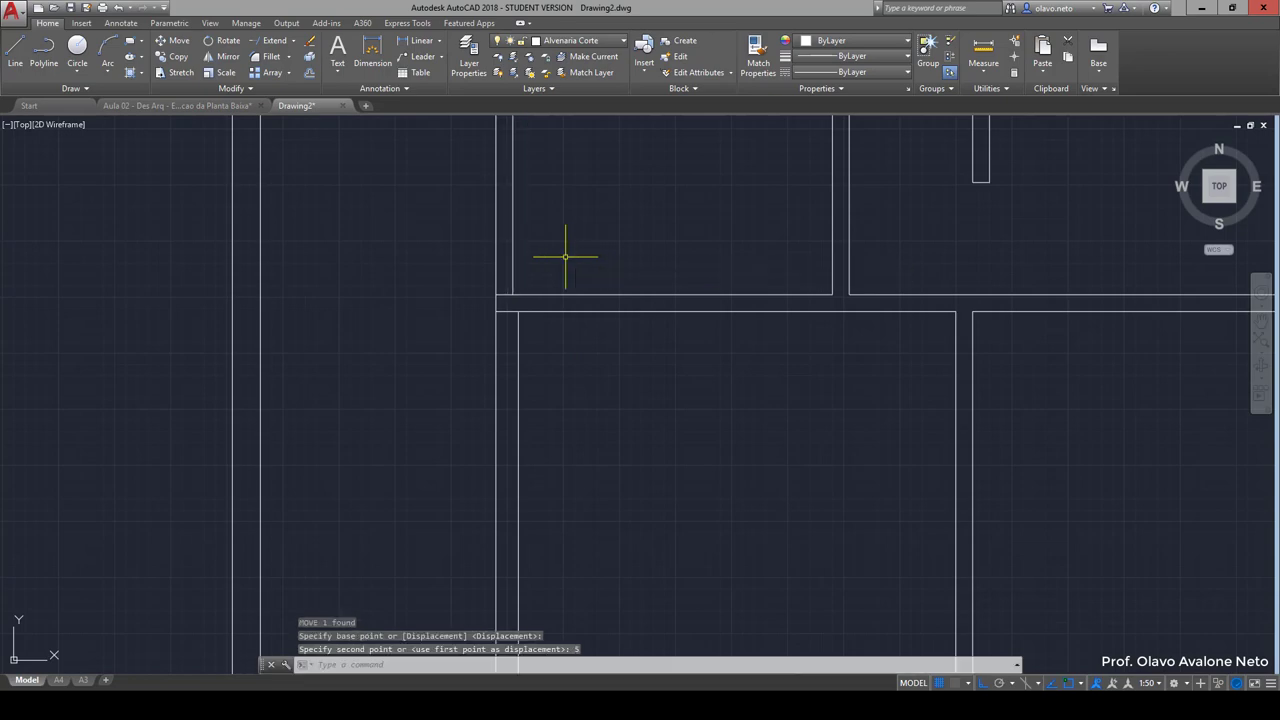
Step: Start Trim with all lines as cutting edges at the small room's top-left corner
{"action": "type", "text": "tr"}
{"action": "key", "text": "Return"}
{"action": "key", "text": "Return"}
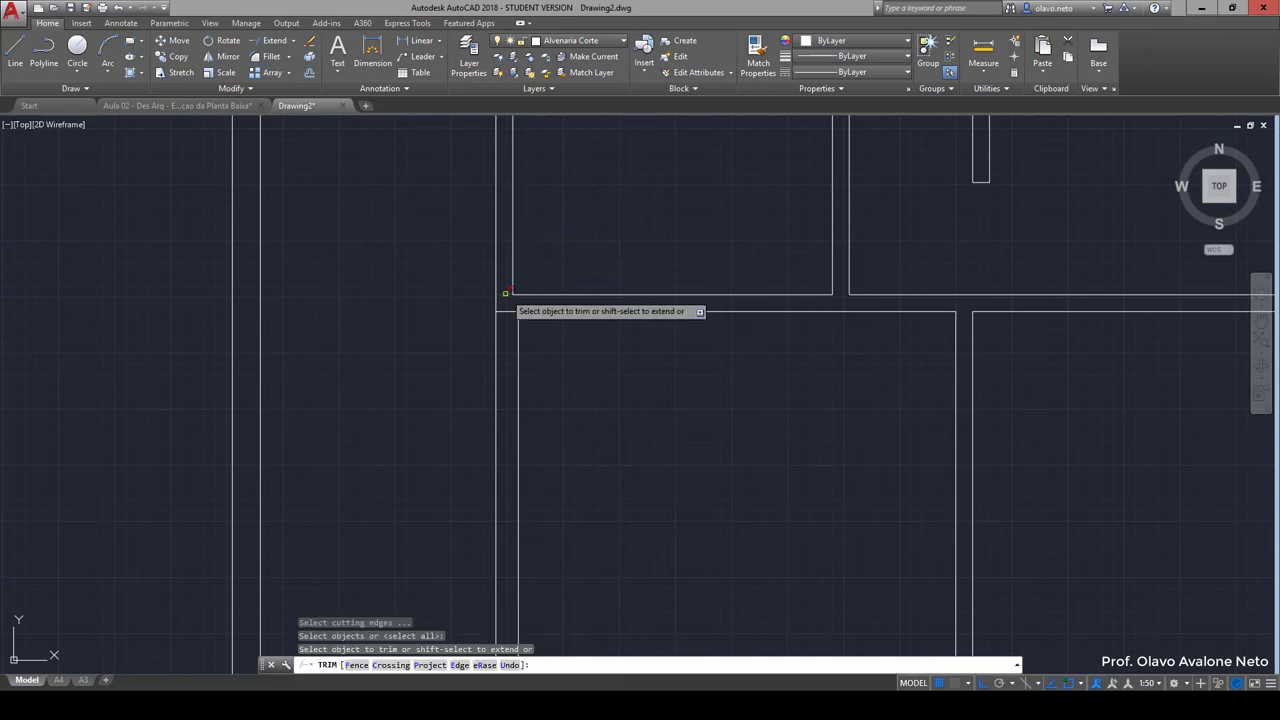
{"action": "key", "text": "Return"}
{"action": "scroll", "coordinate": [580, 355], "scroll_direction": "down", "scroll_amount": 4}
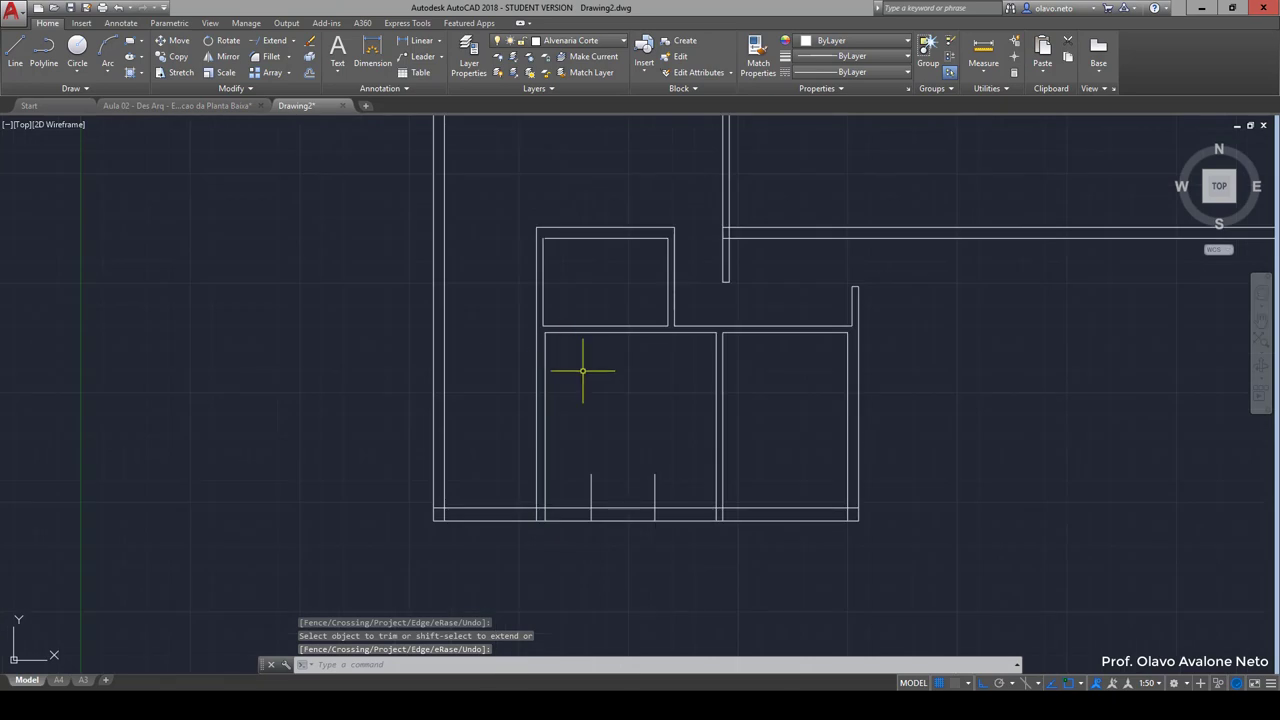
{"action": "middle_click_drag", "start_coordinate": [583, 363], "coordinate": [602, 433]}
{"action": "scroll", "coordinate": [562, 294], "scroll_direction": "up", "scroll_amount": 5}
{"action": "type", "text": "e"}
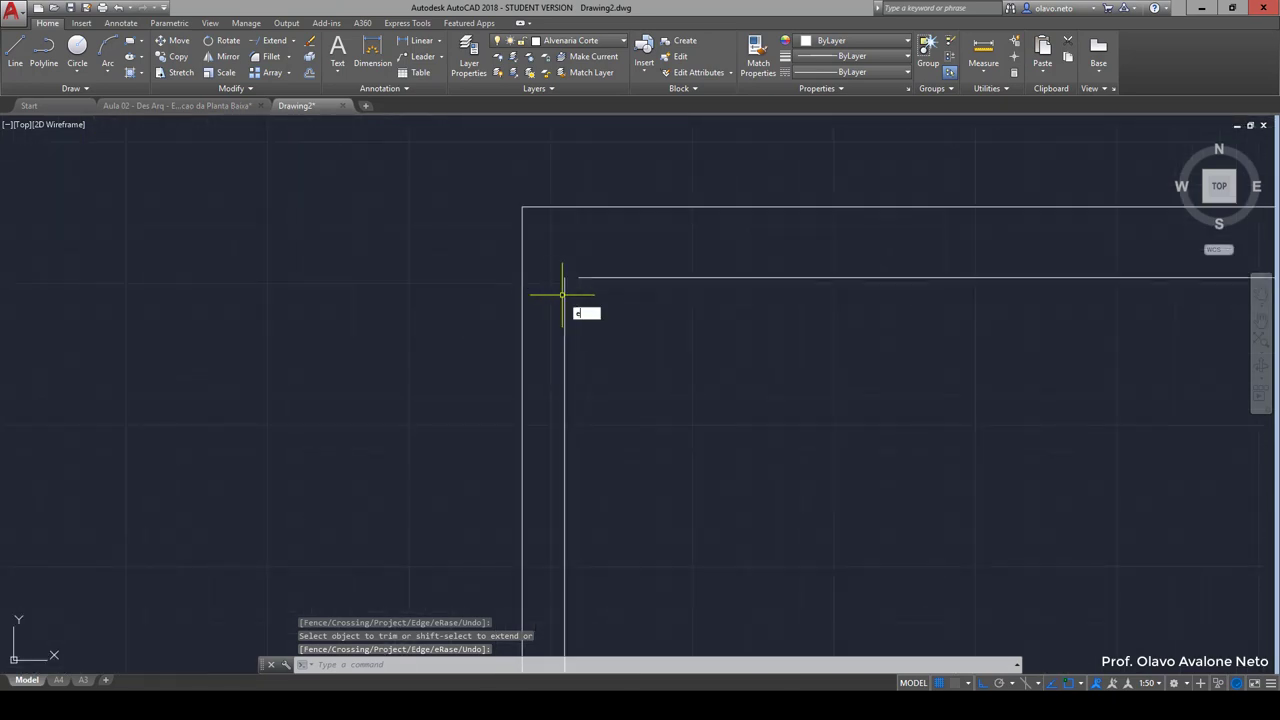
Step: Extend a wall line with X so it meets the corner
{"action": "type", "text": "x"}
{"action": "key", "text": "Return"}
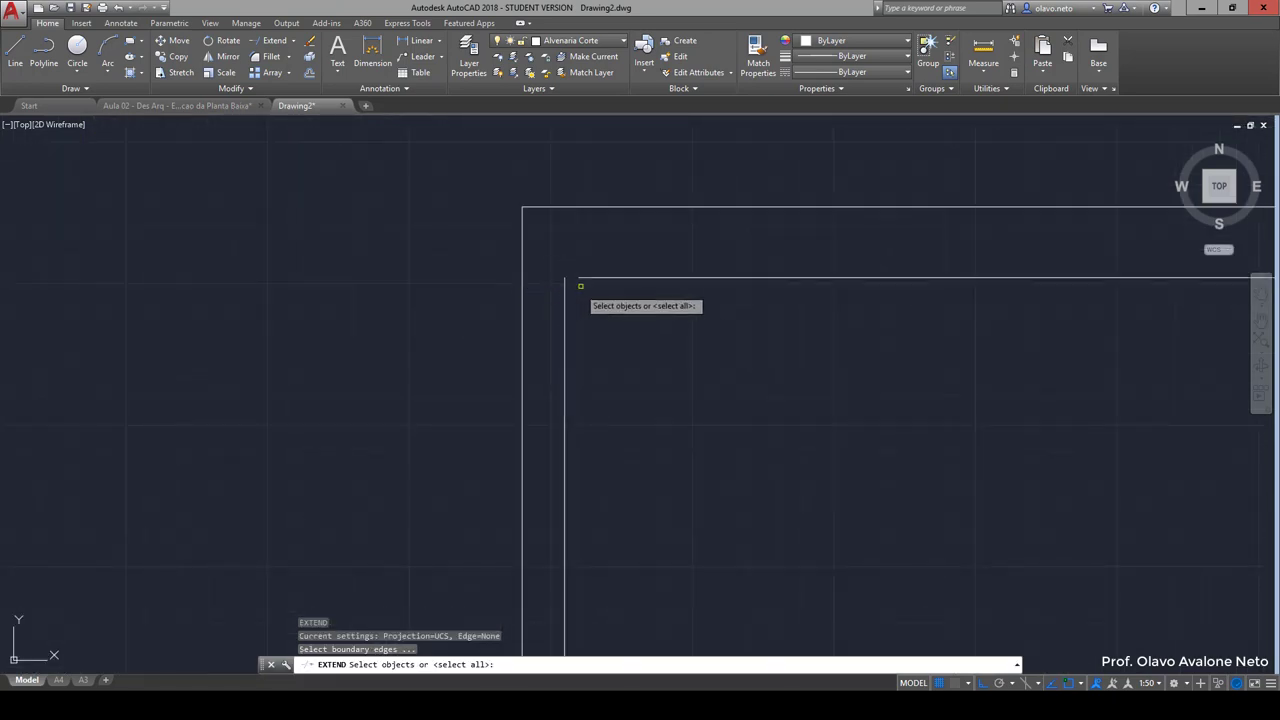
{"action": "key", "text": "Return"}
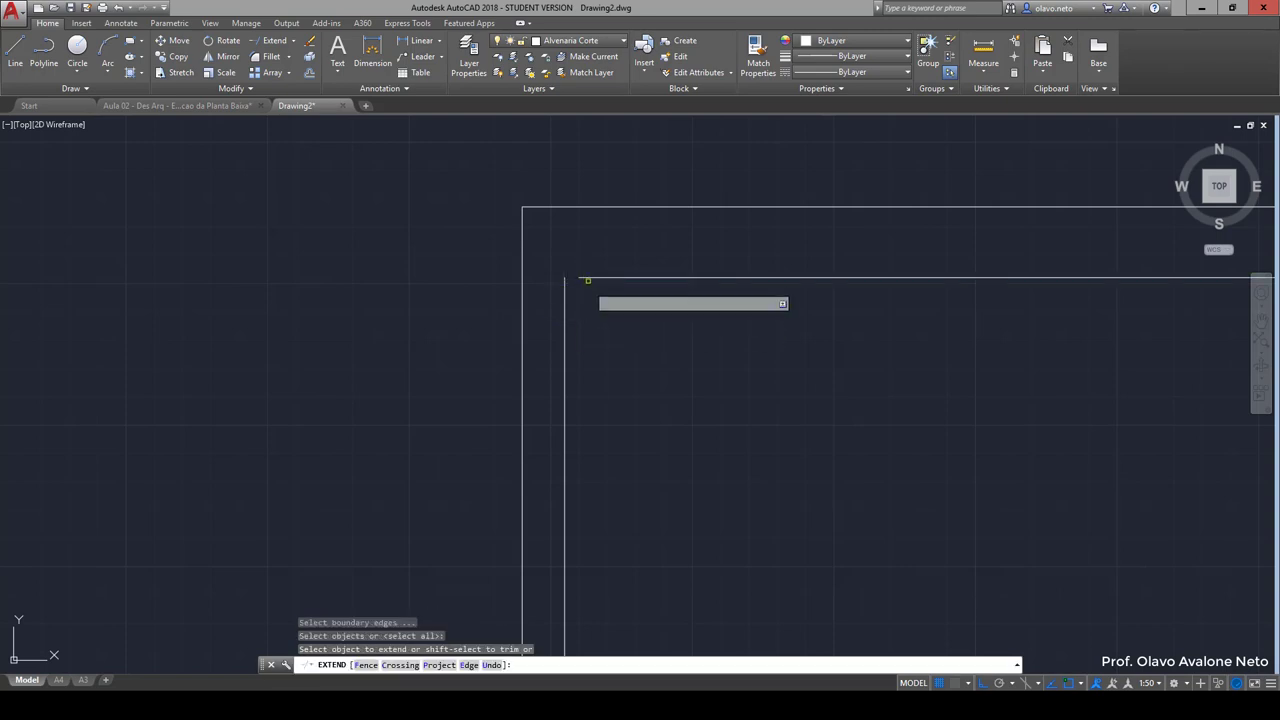
{"action": "left_click", "coordinate": [581, 297]}
{"action": "scroll", "coordinate": [585, 305], "scroll_direction": "down", "scroll_amount": 5}
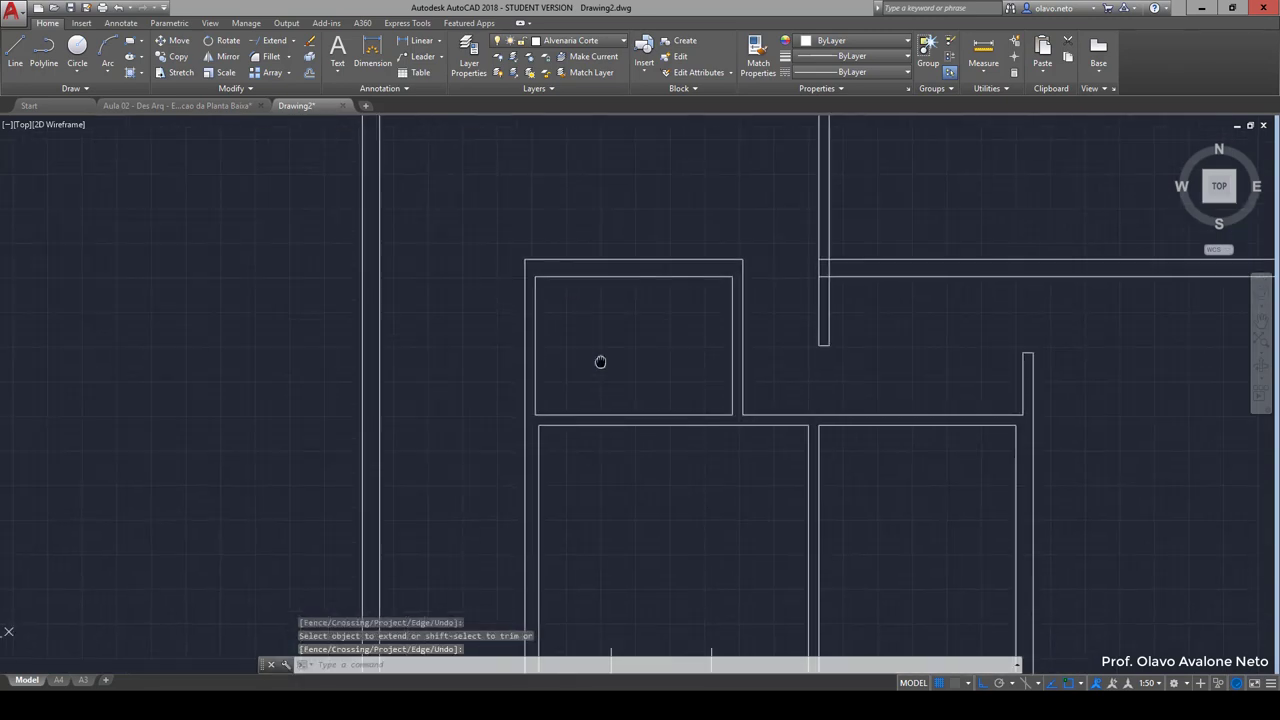
{"action": "middle_click_drag", "start_coordinate": [585, 305], "coordinate": [545, 316]}
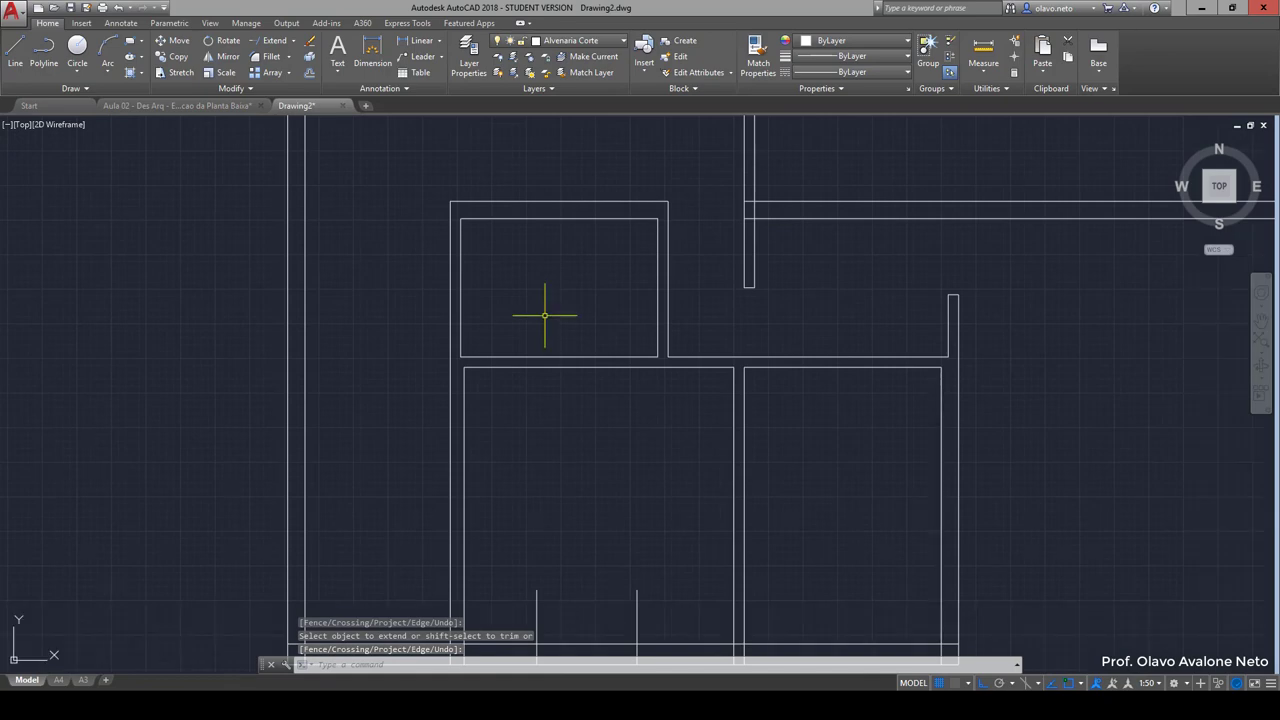
{"action": "scroll", "coordinate": [545, 316], "scroll_direction": "down", "scroll_amount": 2}
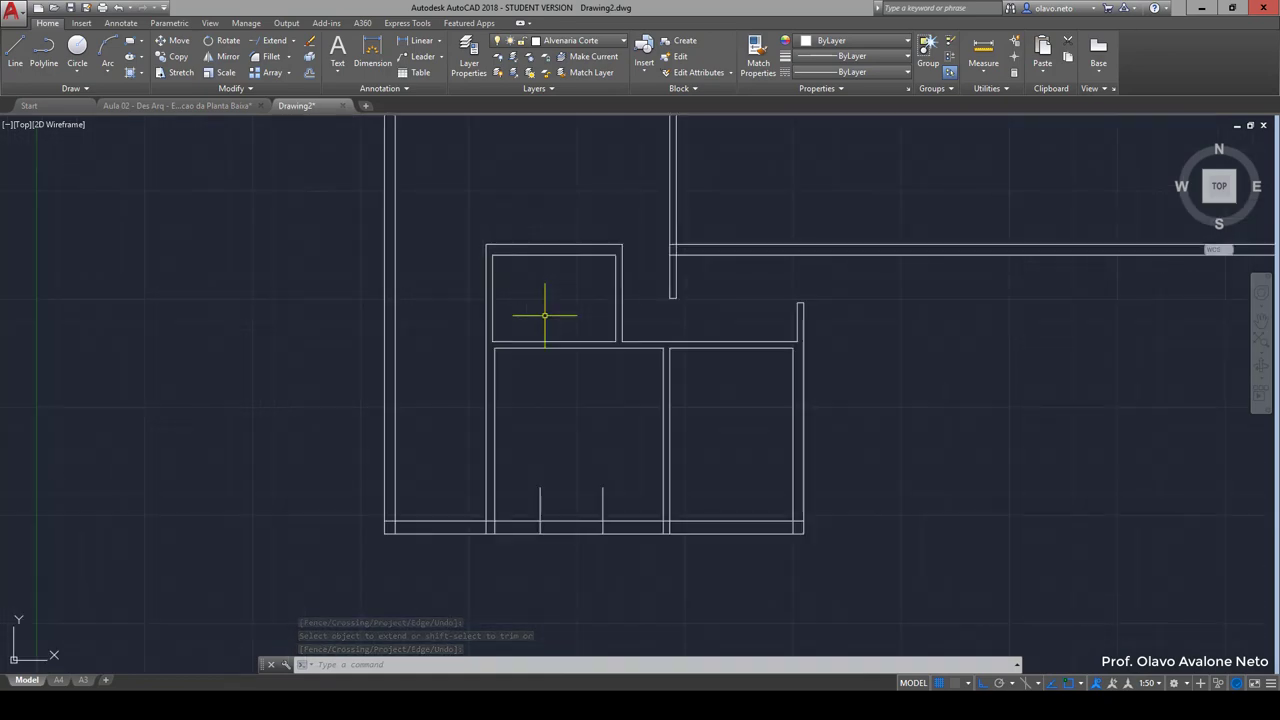
{"action": "scroll", "coordinate": [677, 242], "scroll_direction": "up", "scroll_amount": 4}
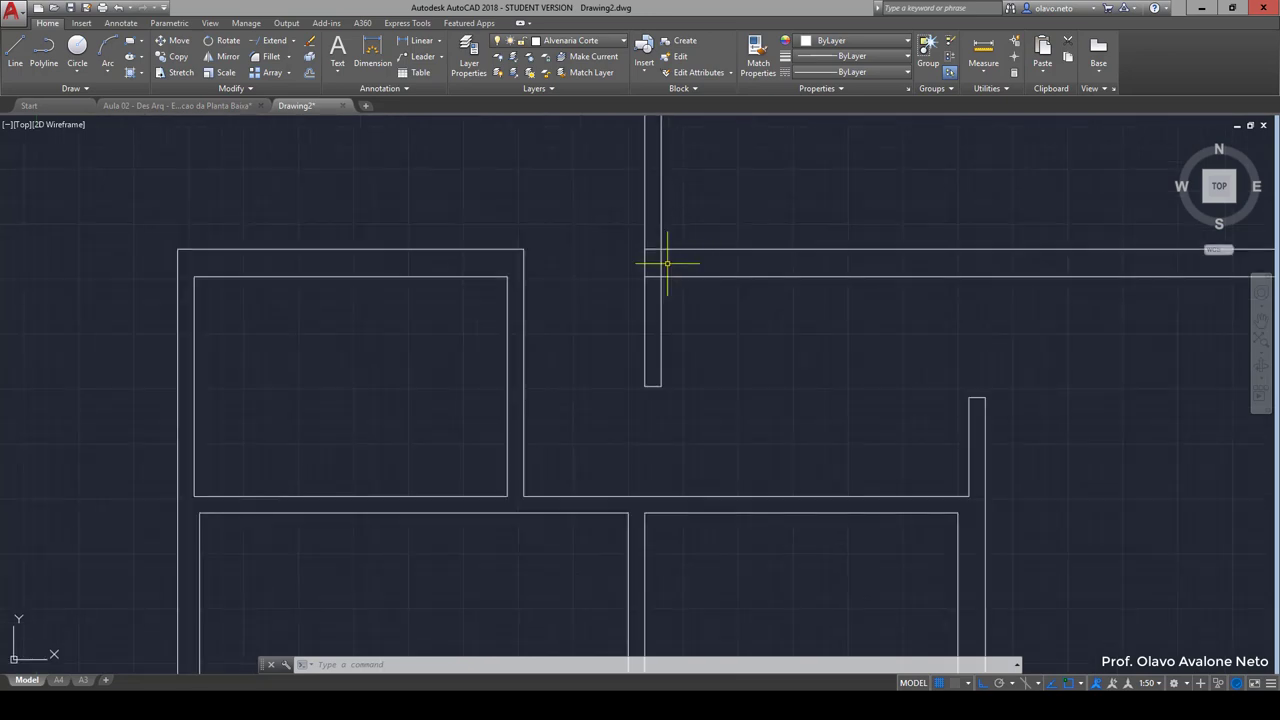
{"action": "scroll", "coordinate": [664, 255], "scroll_direction": "up", "scroll_amount": 1}
Step: Trim the upper horizontal wall lines back to the vertical partition with a crossing window
{"action": "type", "text": "tr"}
{"action": "key", "text": "Return"}
{"action": "key", "text": "Return"}
{"action": "mouse_move", "coordinate": [663, 289]}
{"action": "left_mouse_down"}
{"action": "mouse_move", "coordinate": [648, 244]}
{"action": "mouse_move", "coordinate": [670, 266]}
{"action": "left_mouse_up"}
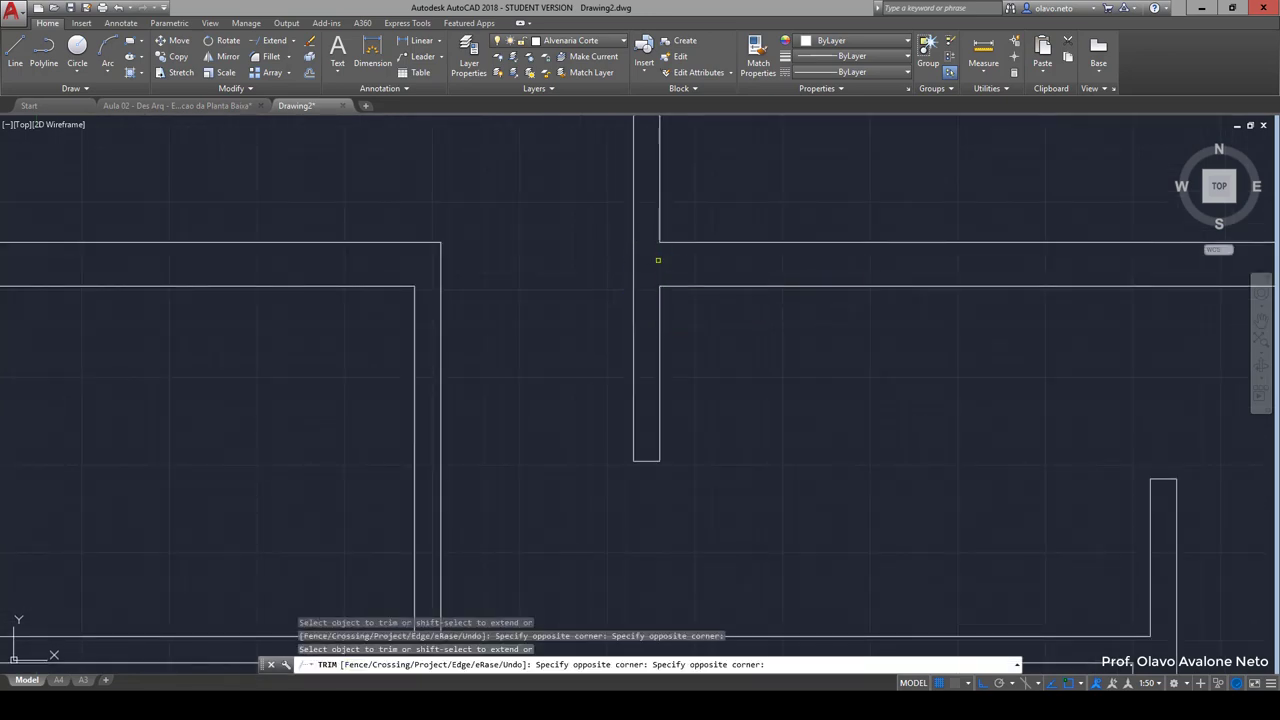
{"action": "key", "text": "Return"}
{"action": "scroll", "coordinate": [642, 333], "scroll_direction": "down", "scroll_amount": 2}
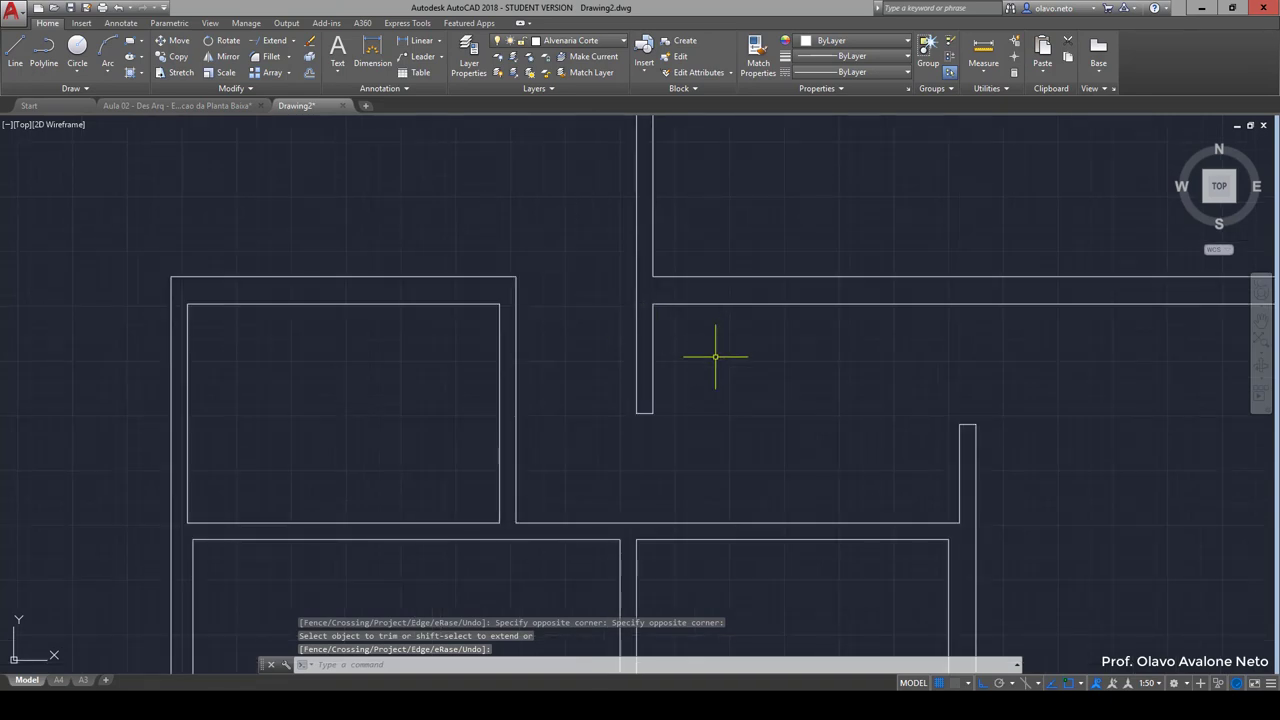
{"action": "middle_click_drag", "start_coordinate": [715, 356], "coordinate": [580, 517]}
{"action": "scroll", "coordinate": [581, 519], "scroll_direction": "down", "scroll_amount": 1}
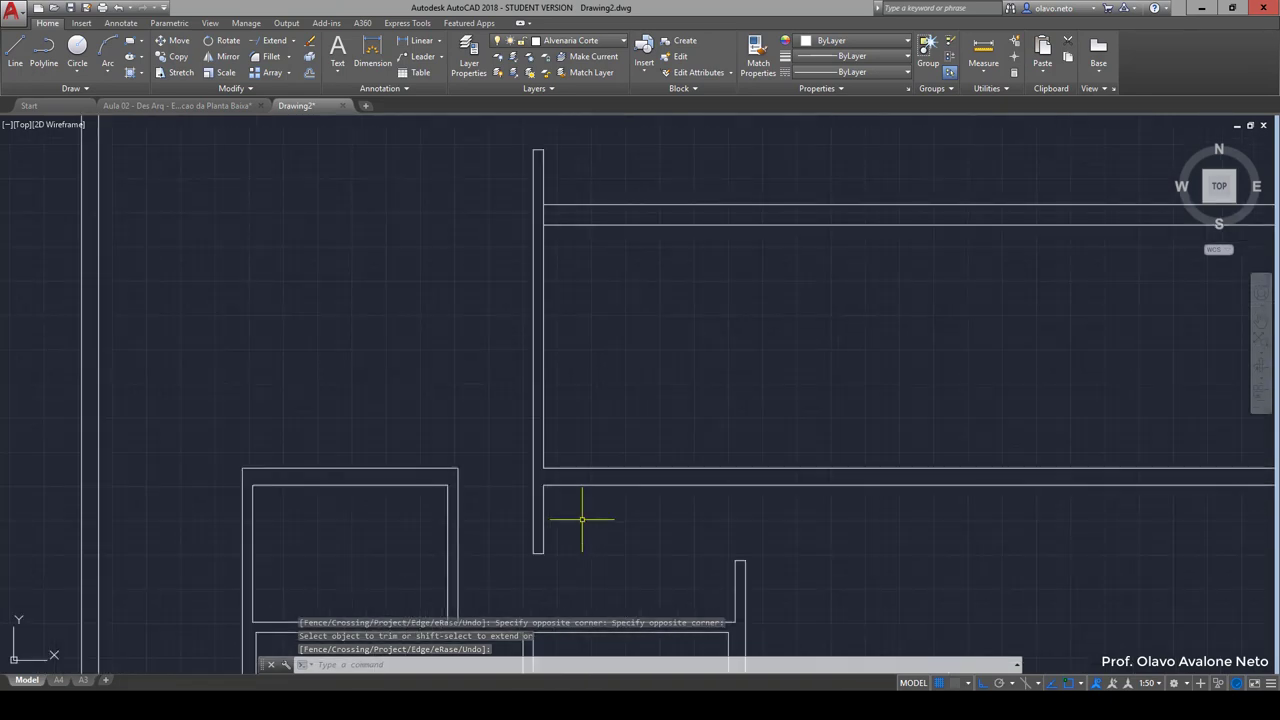
{"action": "scroll", "coordinate": [582, 518], "scroll_direction": "down", "scroll_amount": 1}
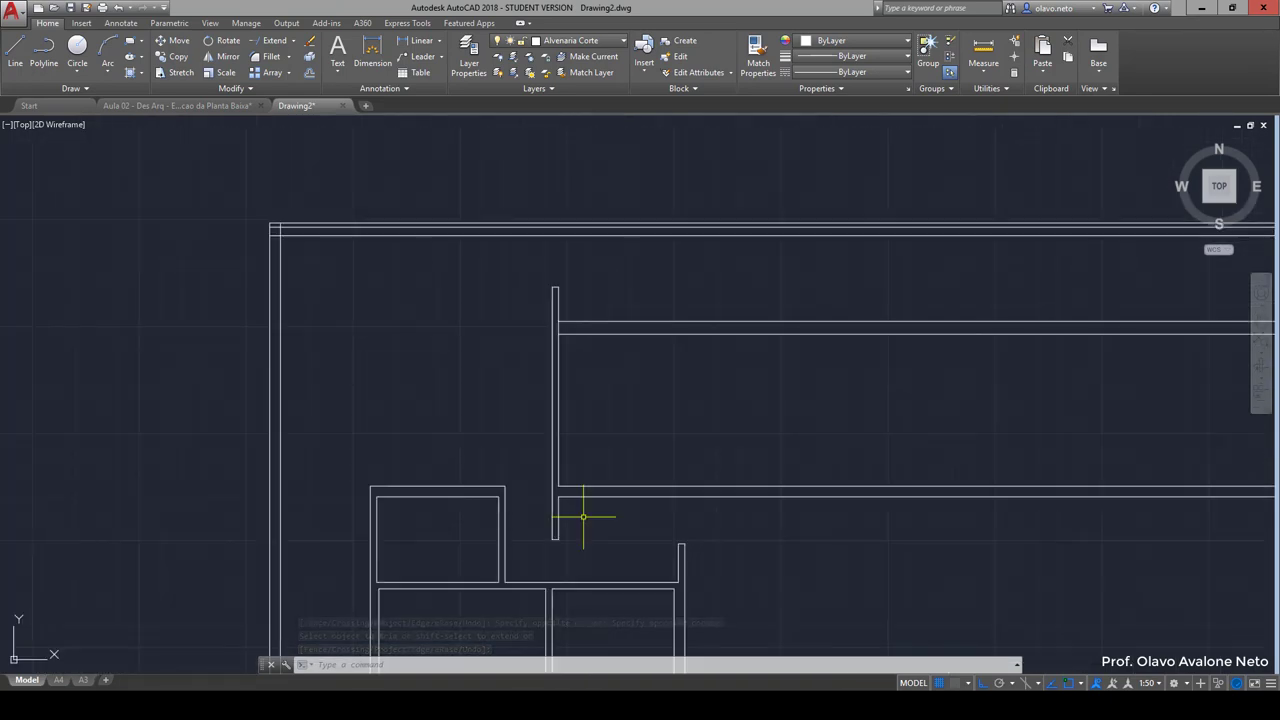
{"action": "type", "text": "o"}
Step: Offset a partition 280 to the right and double it with a line 15 beside it
{"action": "key", "text": "Return"}
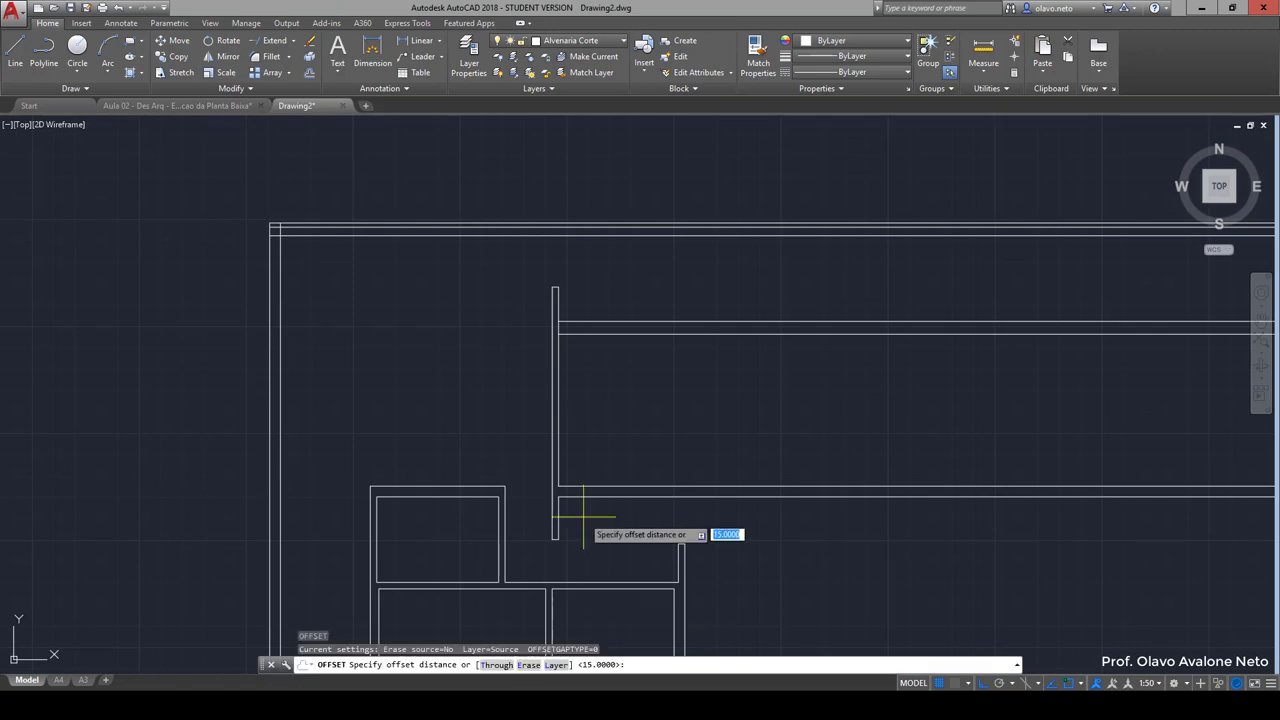
{"action": "type", "text": "280"}
{"action": "key", "text": "Return"}
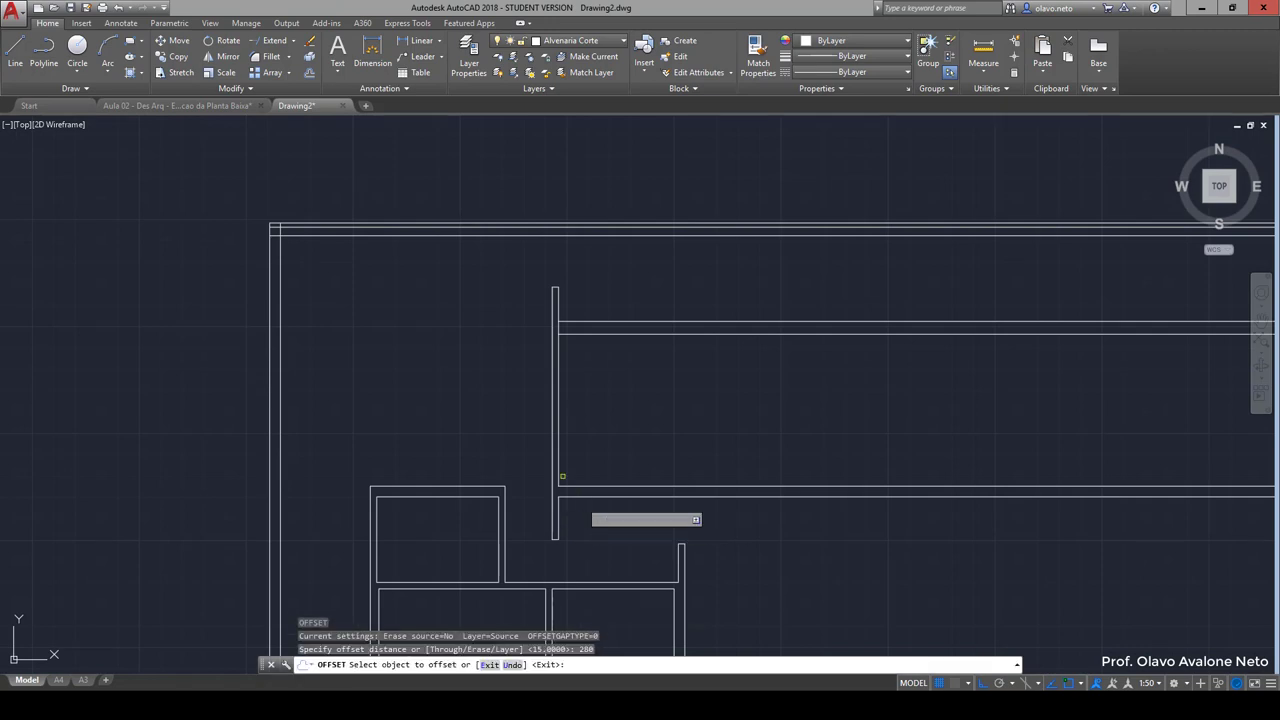
{"action": "left_click", "coordinate": [557, 425]}
{"action": "left_click", "coordinate": [712, 432]}
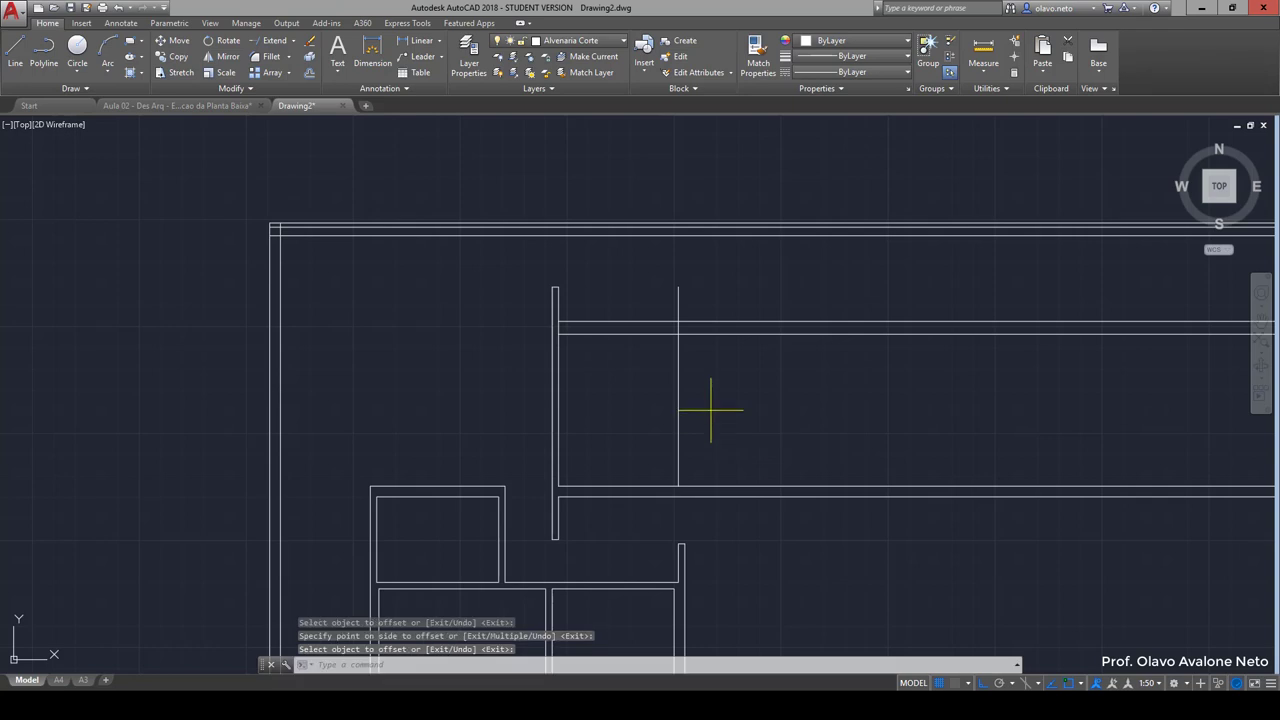
{"action": "key", "text": "Return"}
{"action": "key", "text": "Return"}
{"action": "type", "text": "15"}
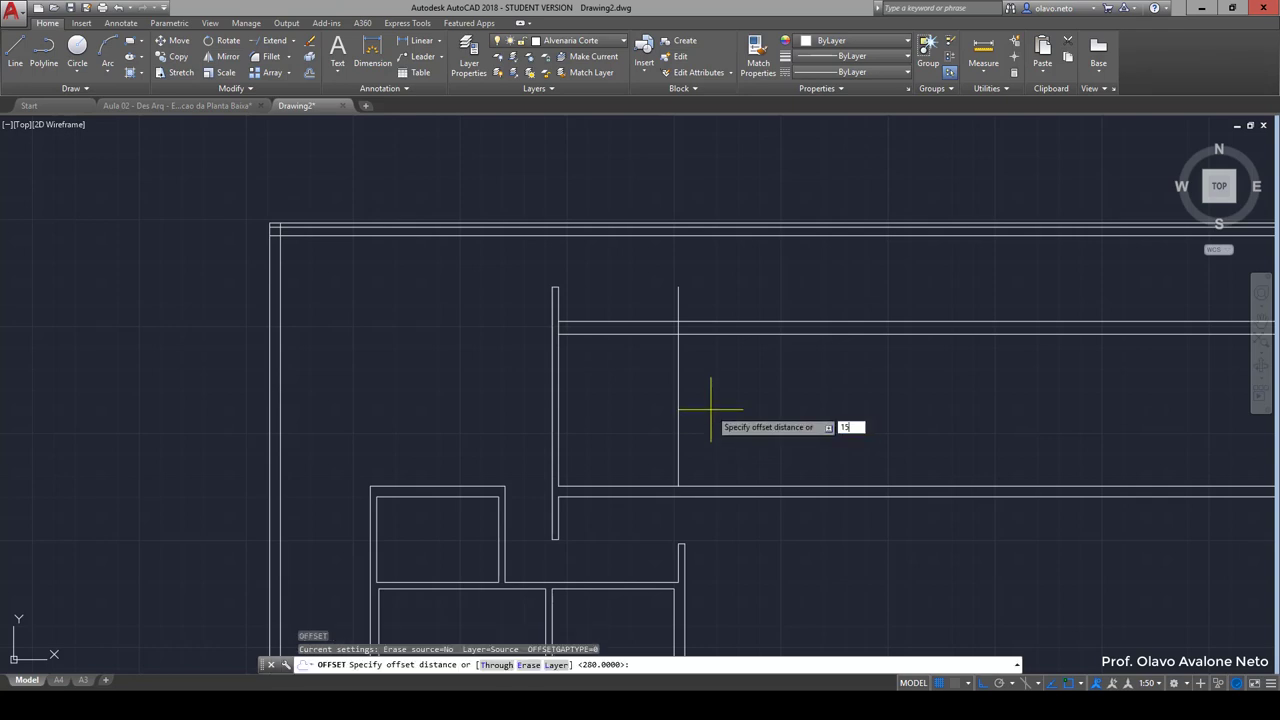
{"action": "key", "text": "Return"}
{"action": "left_click", "coordinate": [679, 407]}
{"action": "left_click", "coordinate": [690, 406]}
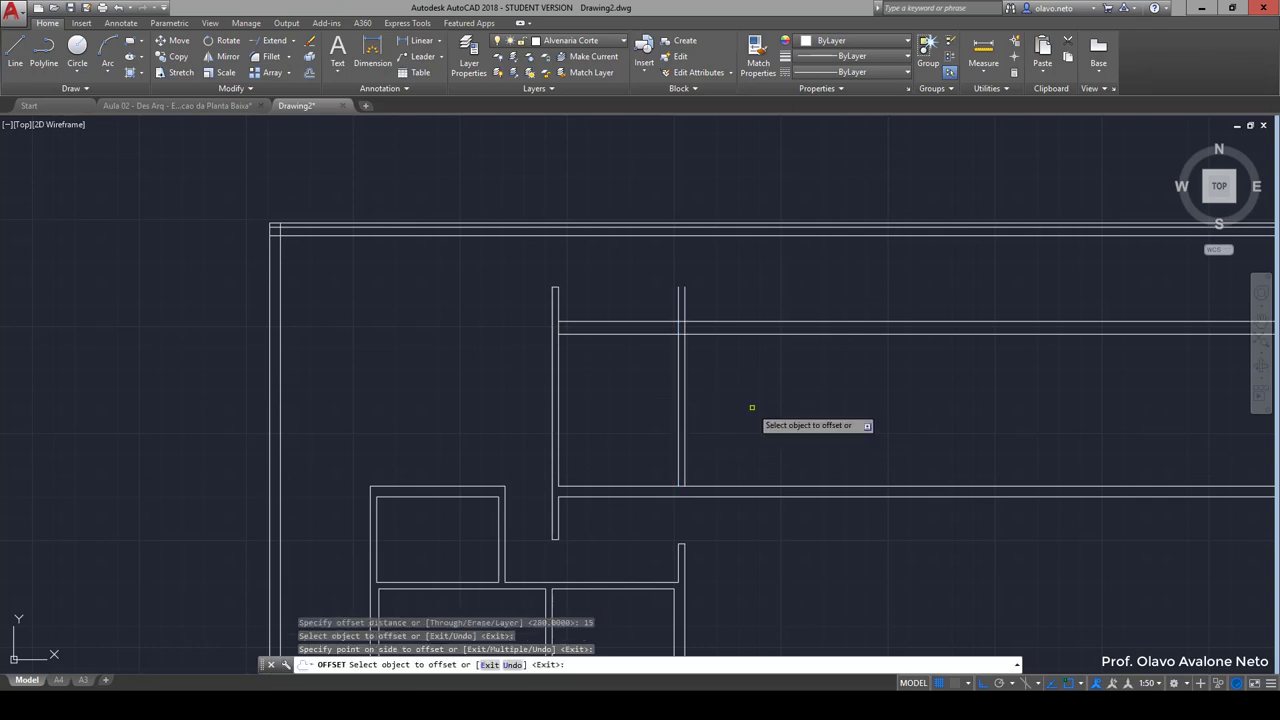
{"action": "key", "text": "Return"}
Step: Add a second partition 390 further right, doubled 15 apart
{"action": "key", "text": "Return"}
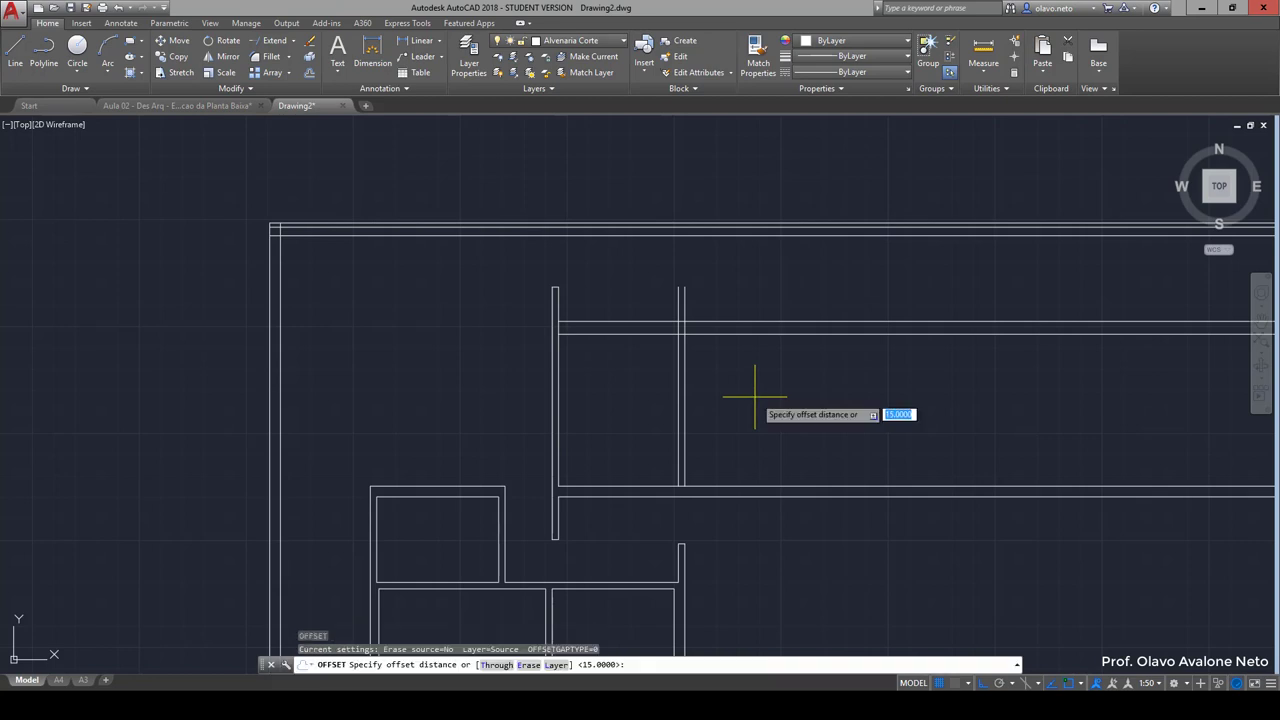
{"action": "key", "text": "Return"}
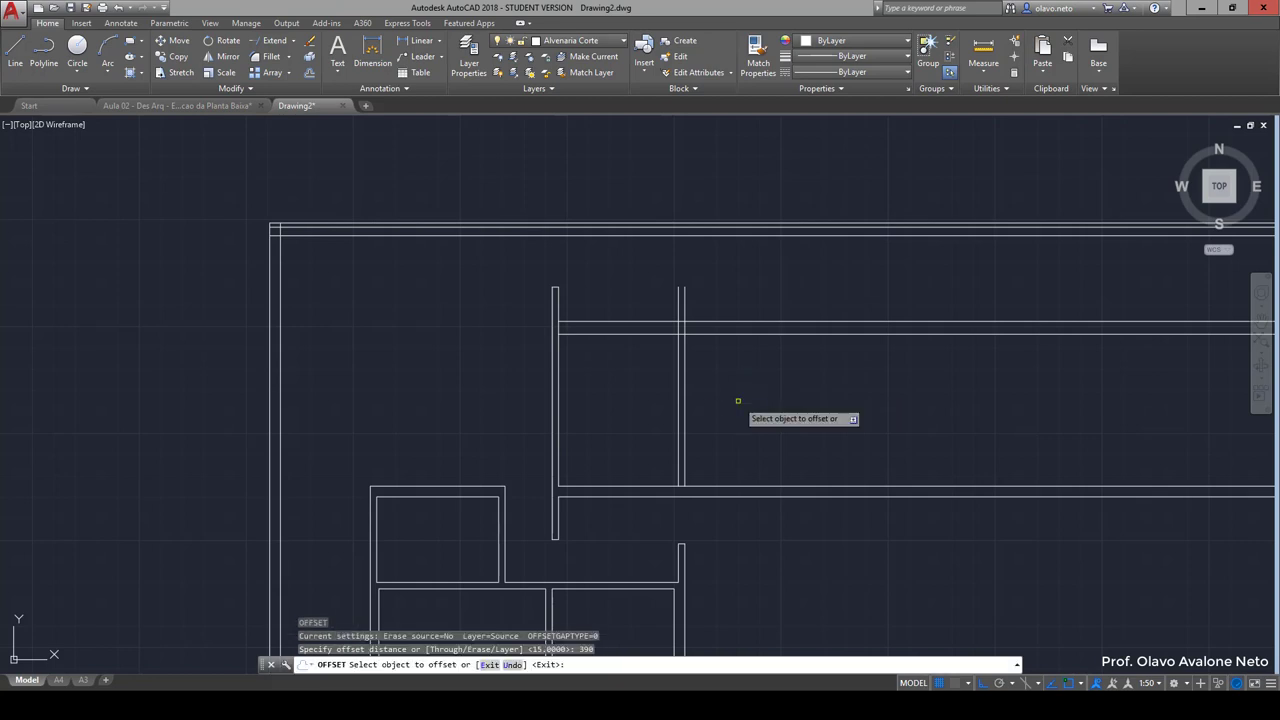
{"action": "left_click", "coordinate": [684, 428]}
{"action": "left_click", "coordinate": [815, 416]}
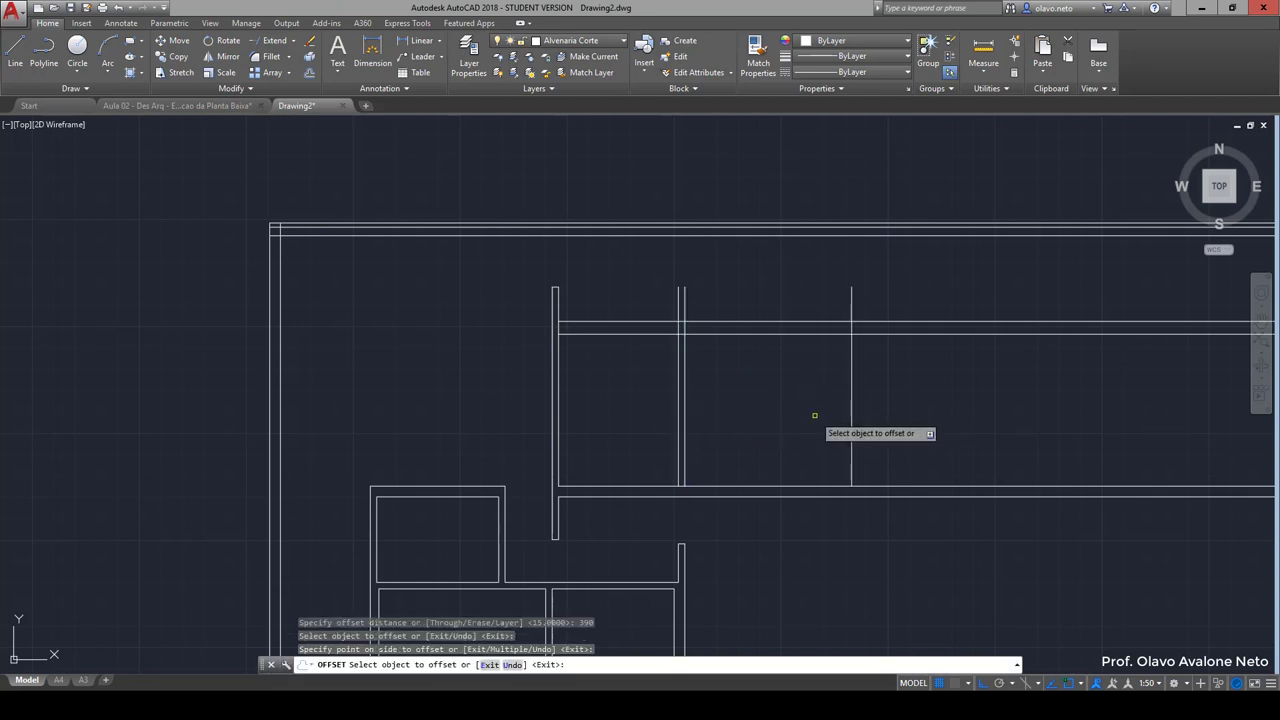
{"action": "key", "text": "Return"}
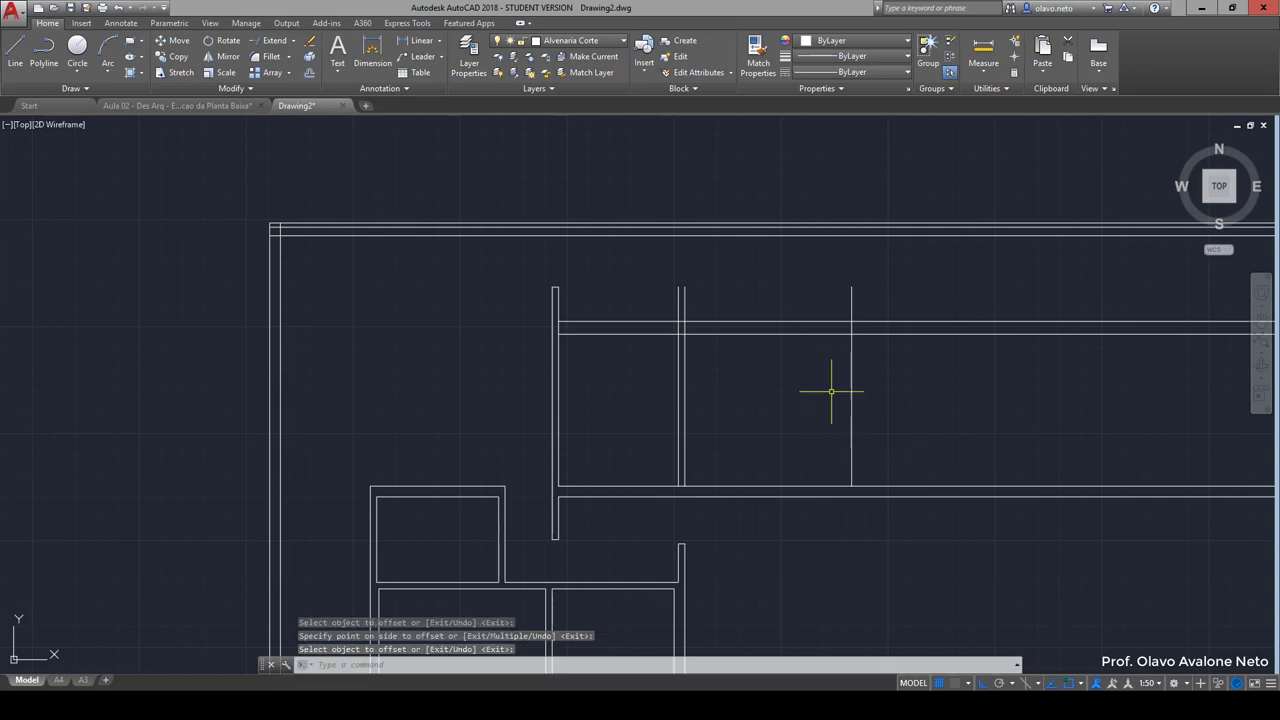
{"action": "key", "text": "Return"}
{"action": "key", "text": "Return"}
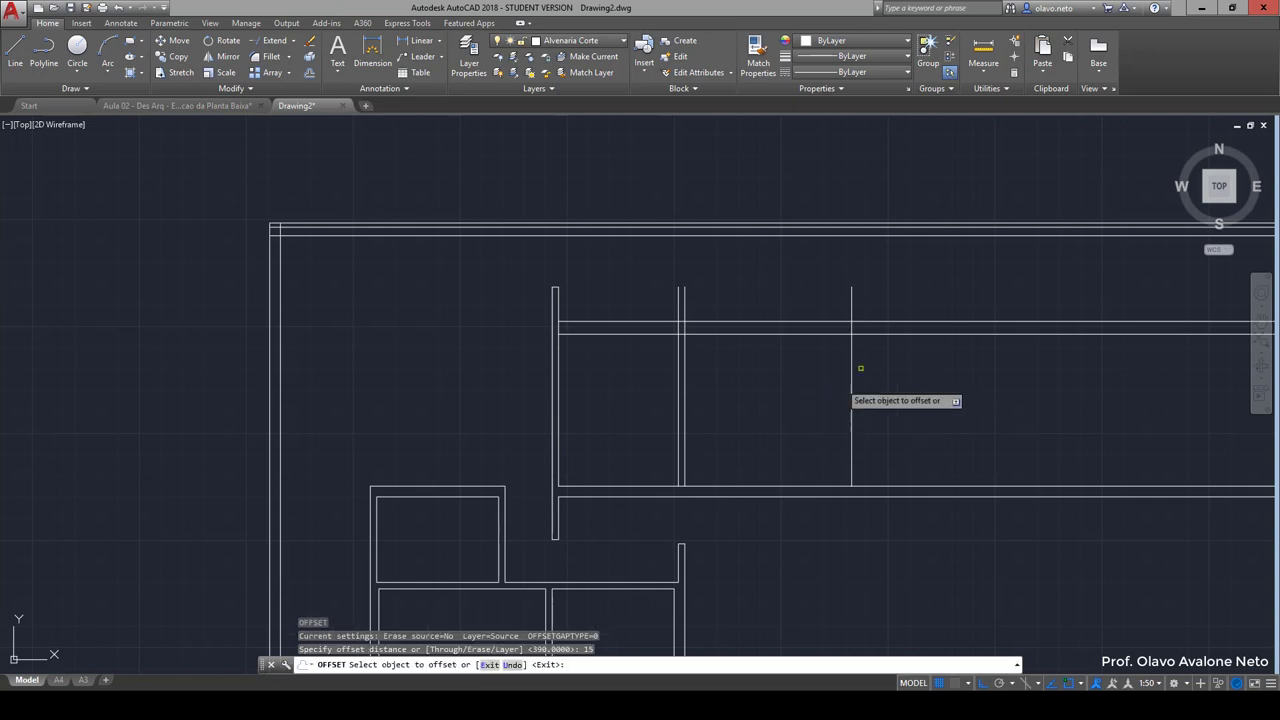
{"action": "left_click", "coordinate": [851, 362]}
{"action": "left_click", "coordinate": [880, 362]}
{"action": "key", "text": "Return"}
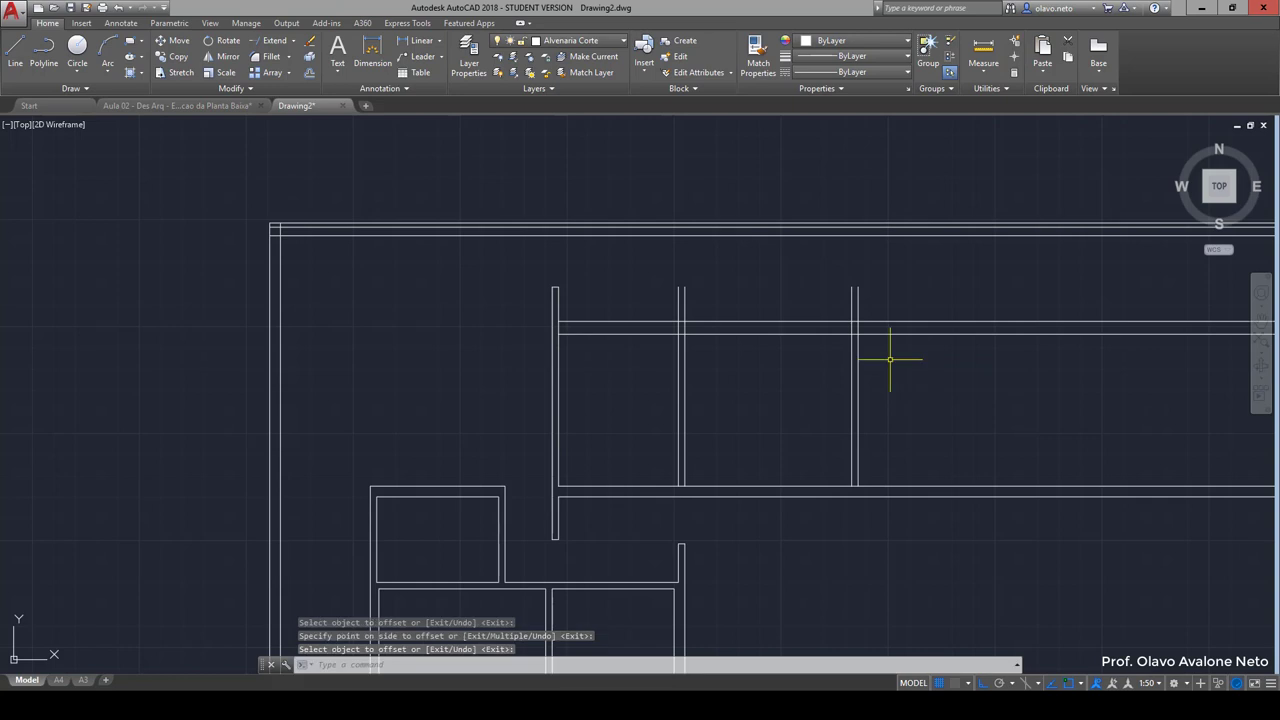
Step: Add a third partition 280 further right, with its second face 15 beside it
{"action": "key", "text": "Return"}
{"action": "type", "text": "280"}
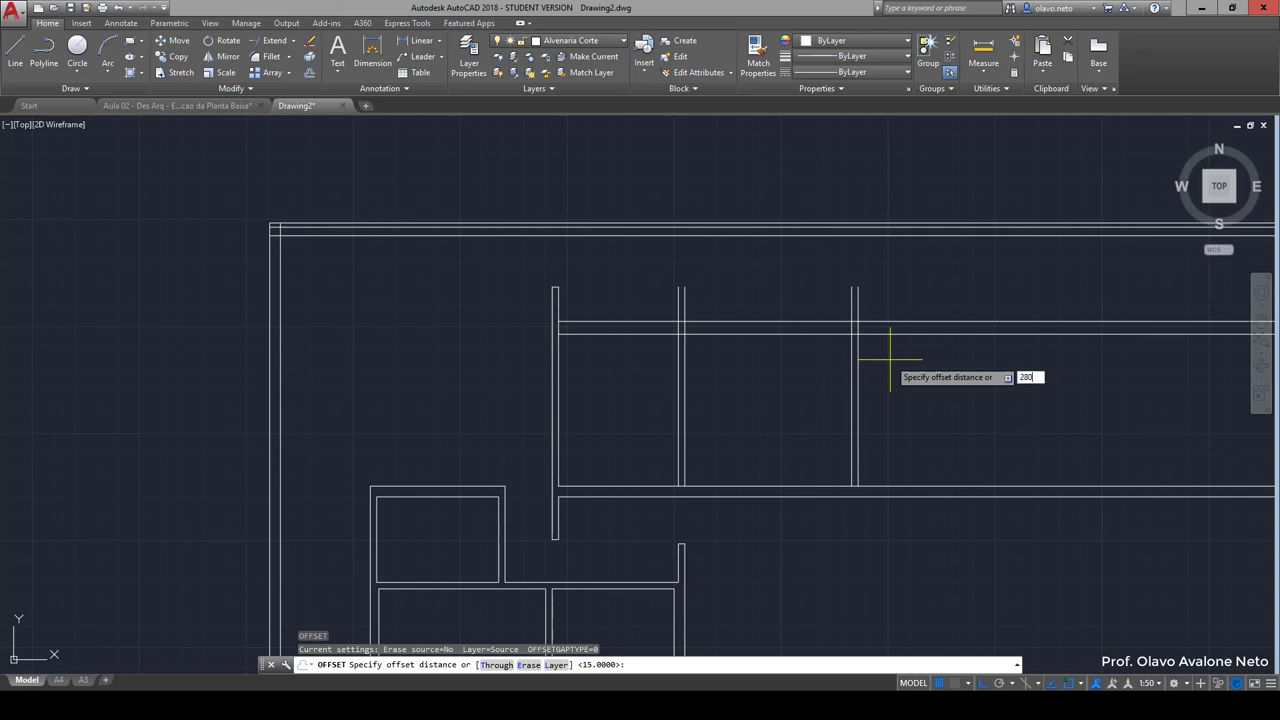
{"action": "key", "text": "Return"}
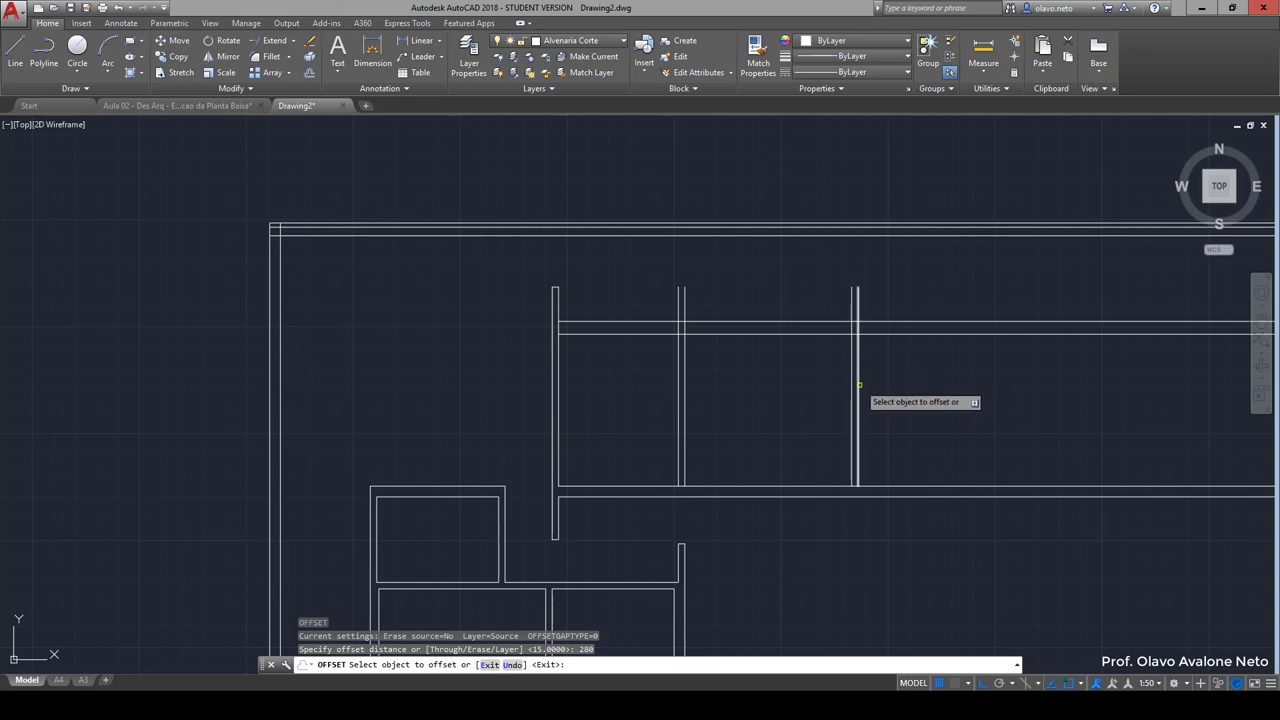
{"action": "left_click", "coordinate": [857, 398]}
{"action": "left_click", "coordinate": [918, 383]}
{"action": "key", "text": "Return"}
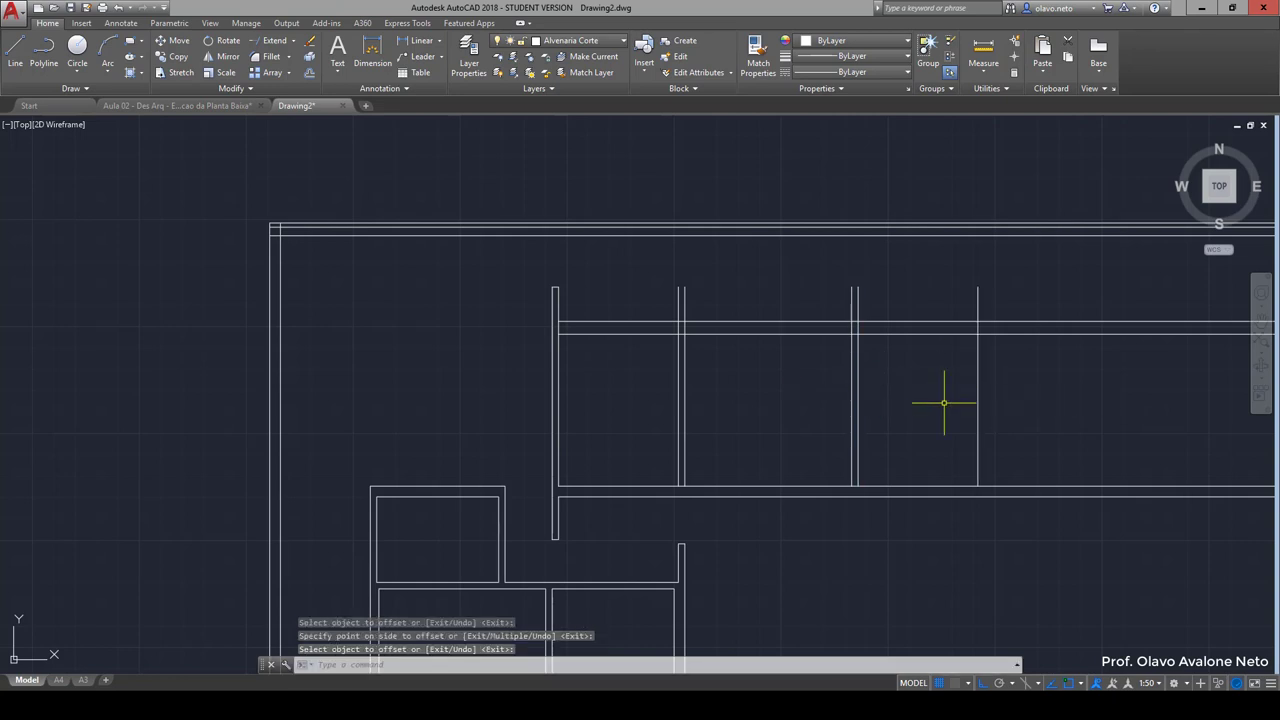
{"action": "key", "text": "Return"}
{"action": "type", "text": "15"}
{"action": "key", "text": "Return"}
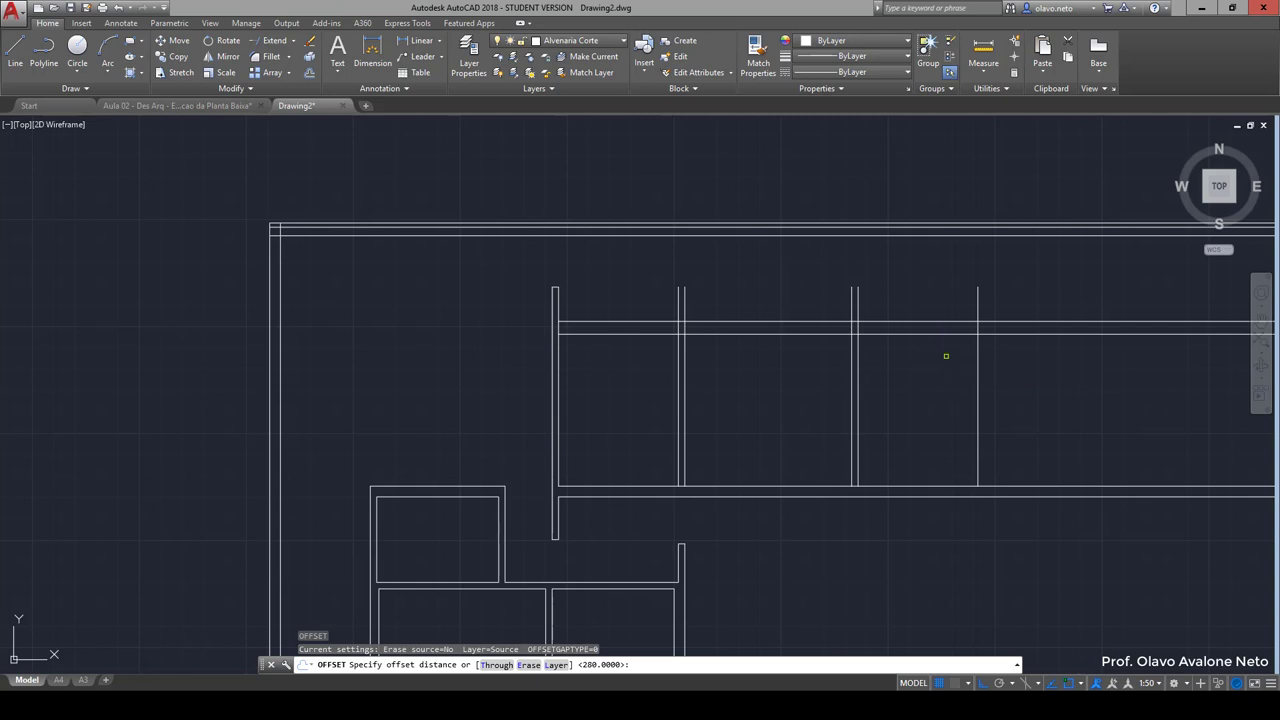
{"action": "left_click", "coordinate": [977, 378]}
{"action": "left_click", "coordinate": [1014, 372]}
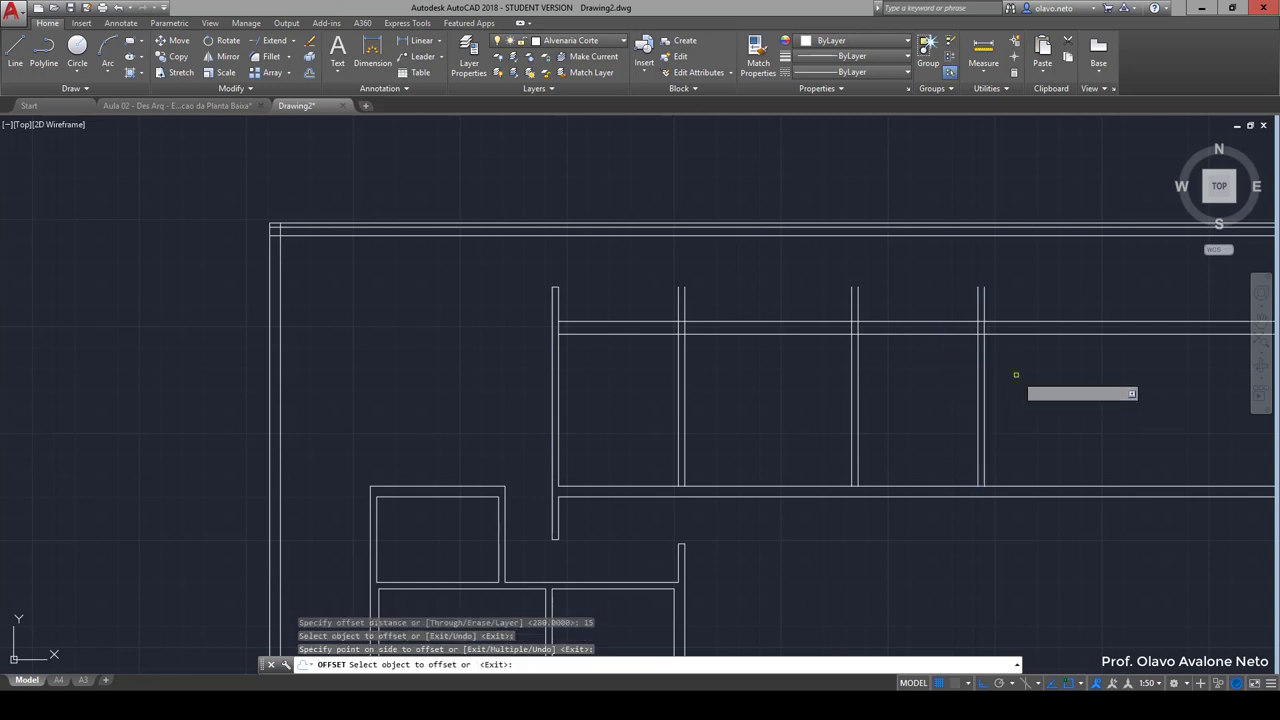
{"action": "key", "text": "Return"}
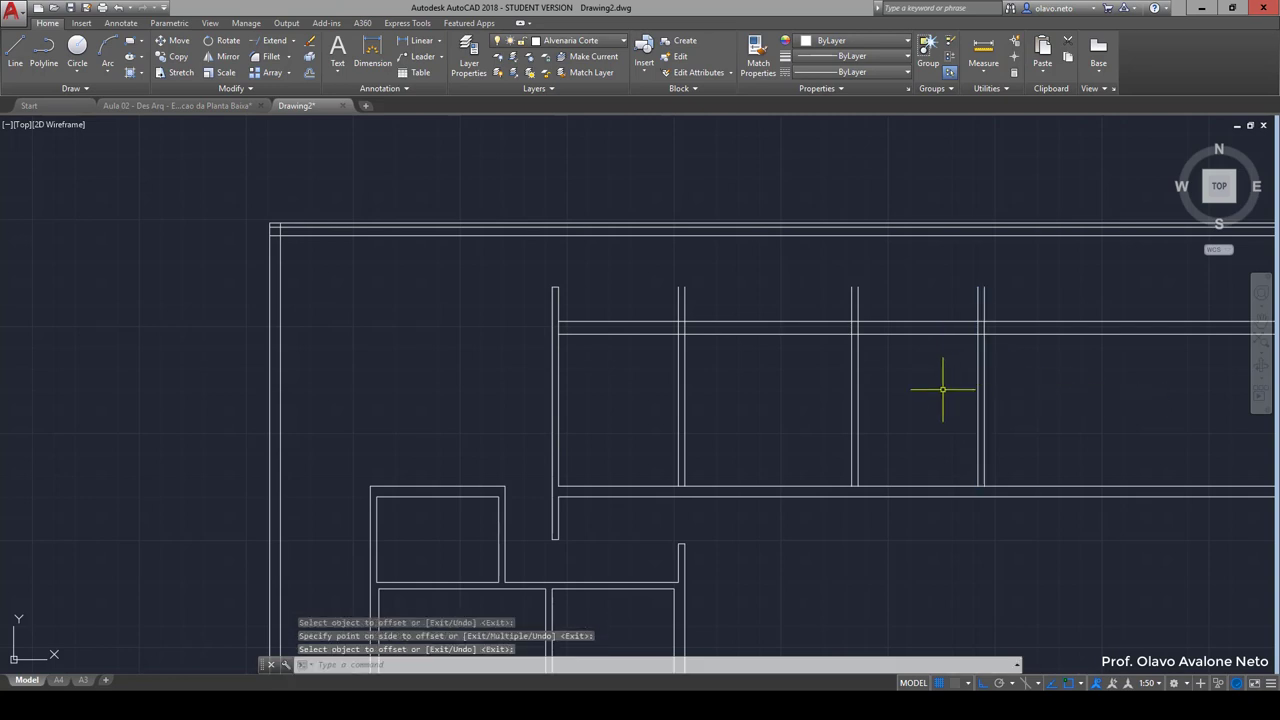
{"action": "type", "text": "tr"}
{"action": "key", "text": "Return"}
Step: Trim the partition tops above the upper inner wall, using that wall as the cutting edge
{"action": "left_click", "coordinate": [944, 333]}
{"action": "key", "text": "Return"}
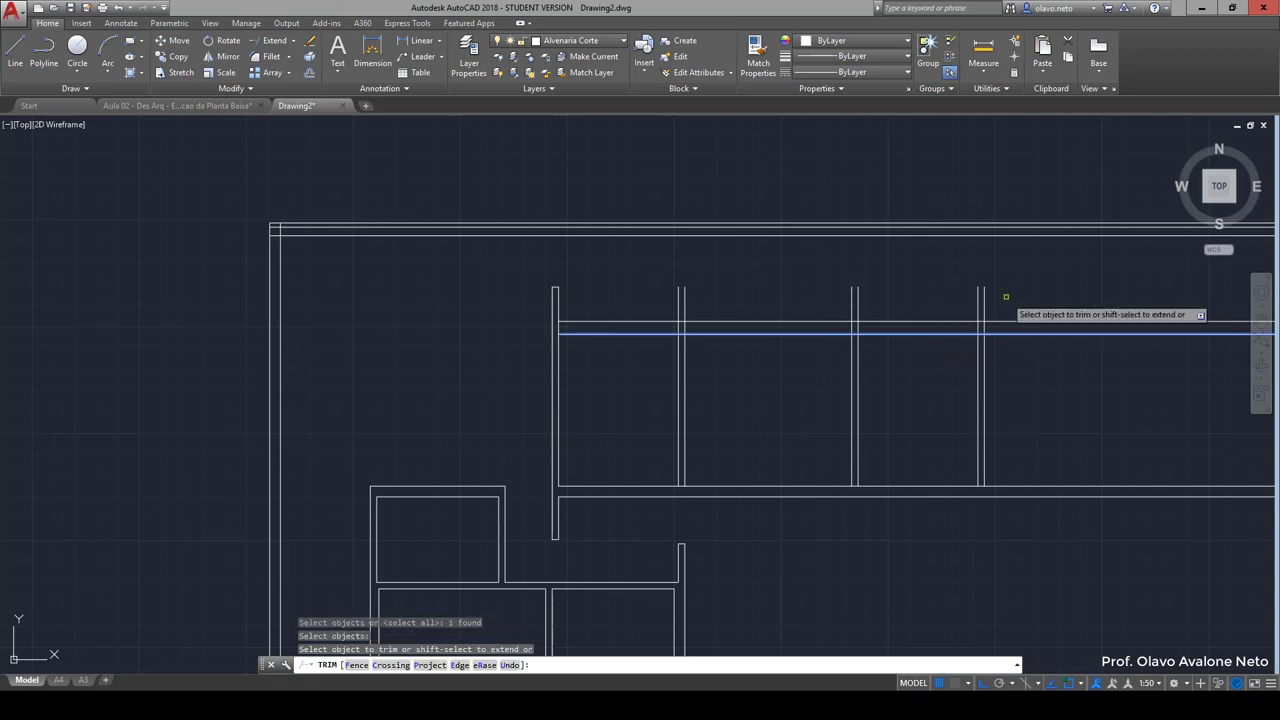
{"action": "left_click", "coordinate": [1006, 297]}
{"action": "left_click", "coordinate": [645, 275]}
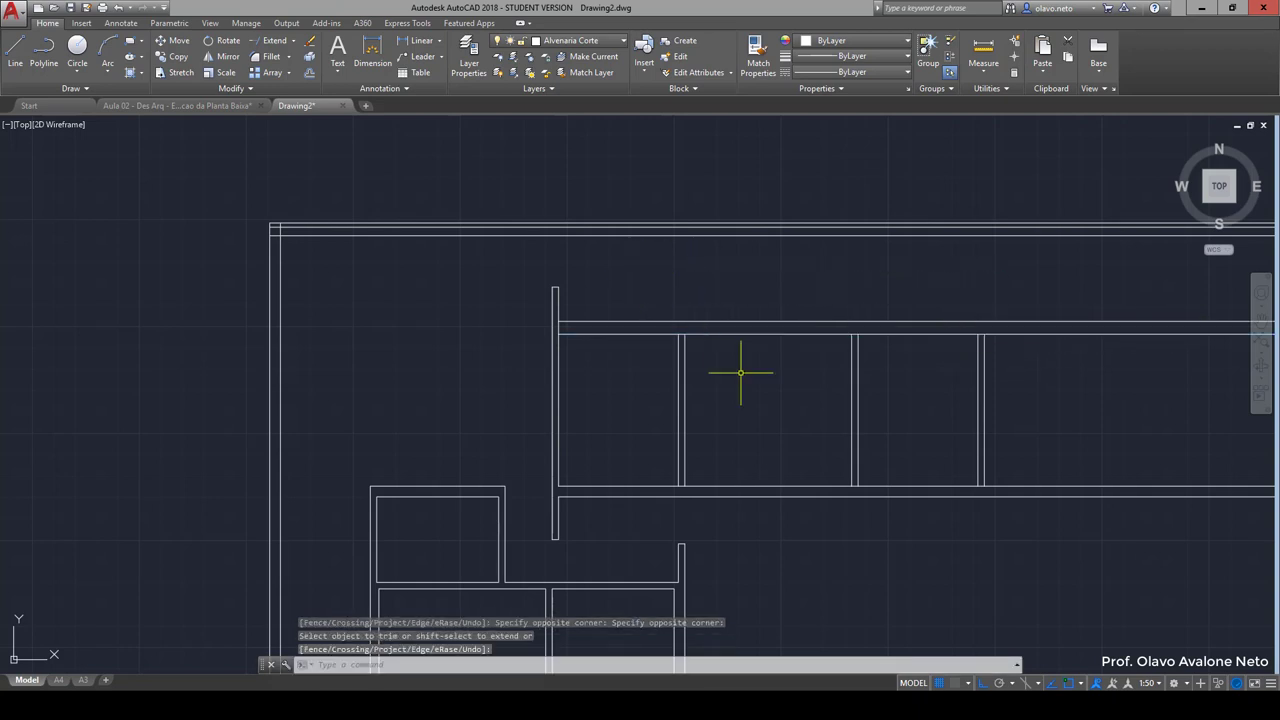
{"action": "scroll", "coordinate": [737, 371], "scroll_direction": "down", "scroll_amount": 2}
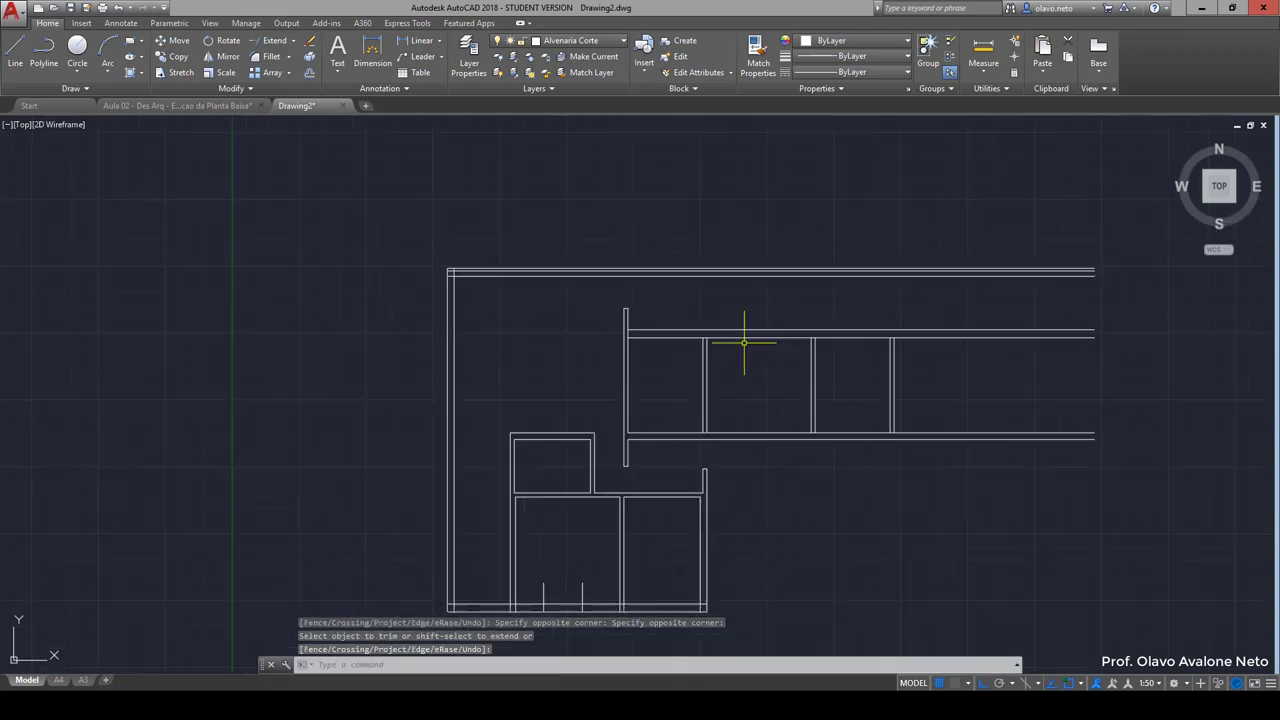
{"action": "scroll", "coordinate": [769, 443], "scroll_direction": "up", "scroll_amount": 1}
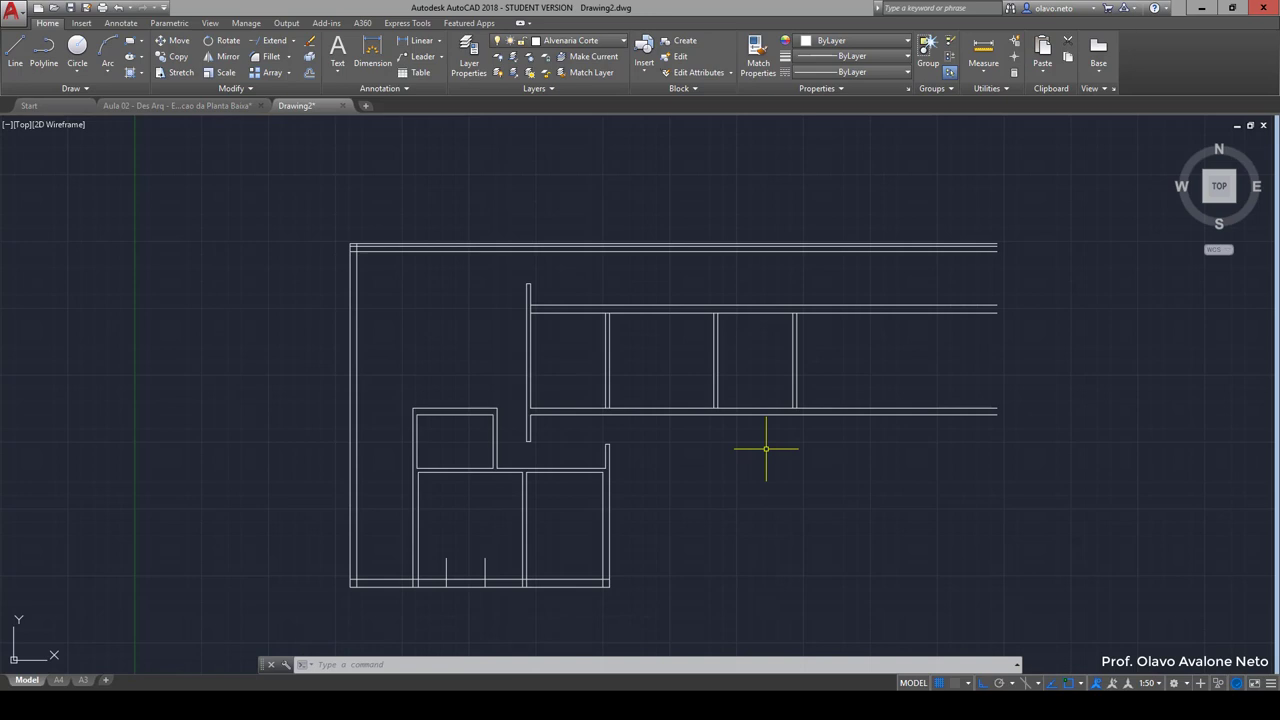
Step: Start another trim, let its selection window catch nothing, and cancel it
{"action": "type", "text": "tr"}
{"action": "key", "text": "Return"}
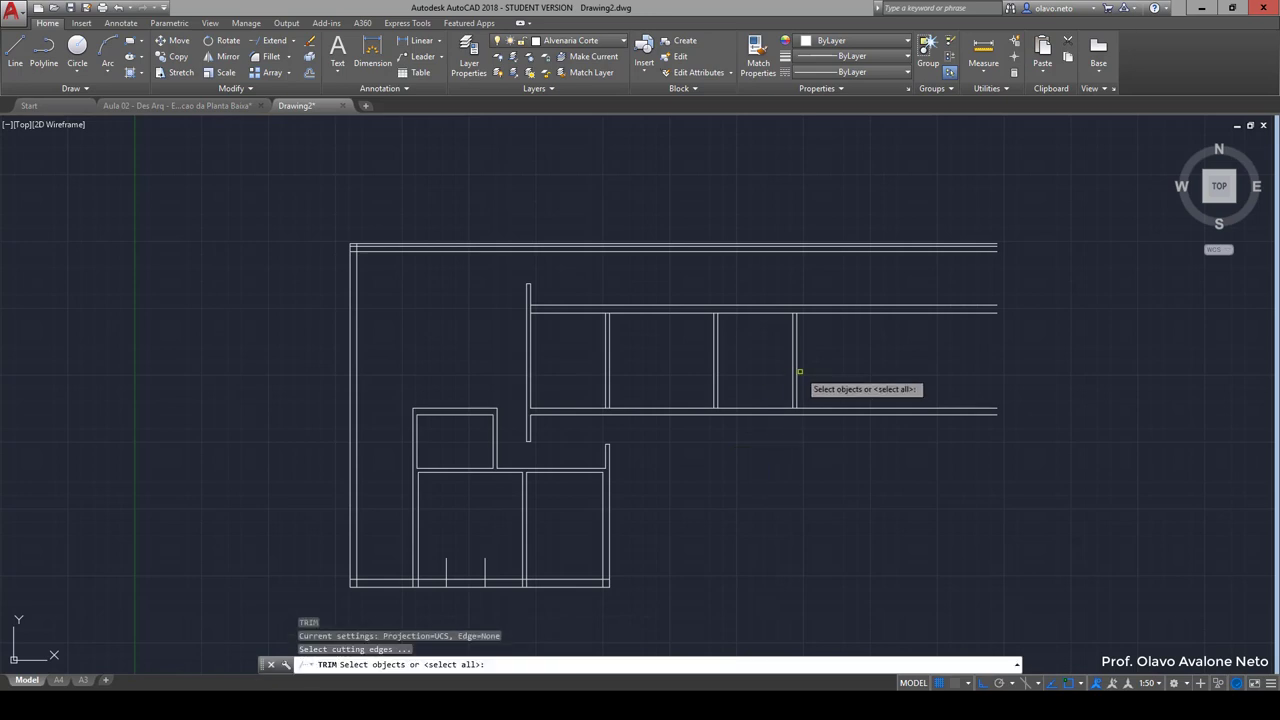
{"action": "type", "text": "580"}
{"action": "left_click", "coordinate": [796, 365]}
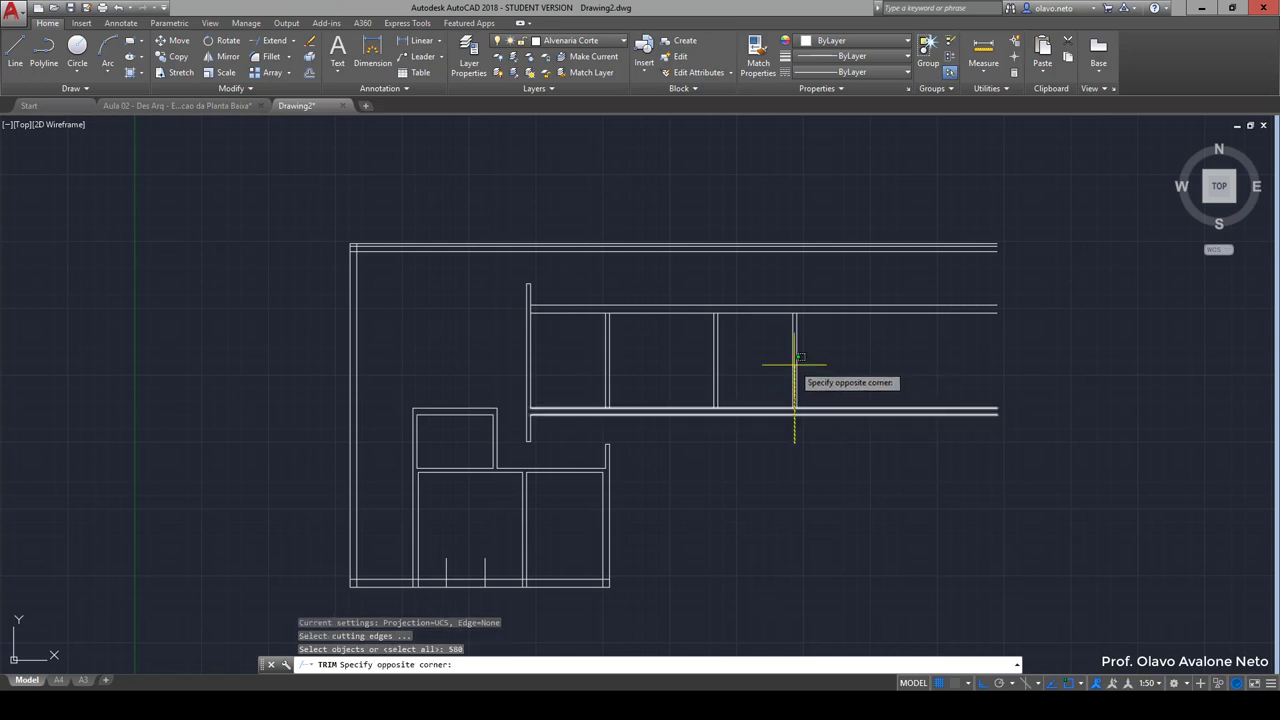
{"action": "left_click", "coordinate": [796, 365]}
{"action": "key", "text": "Escape"}
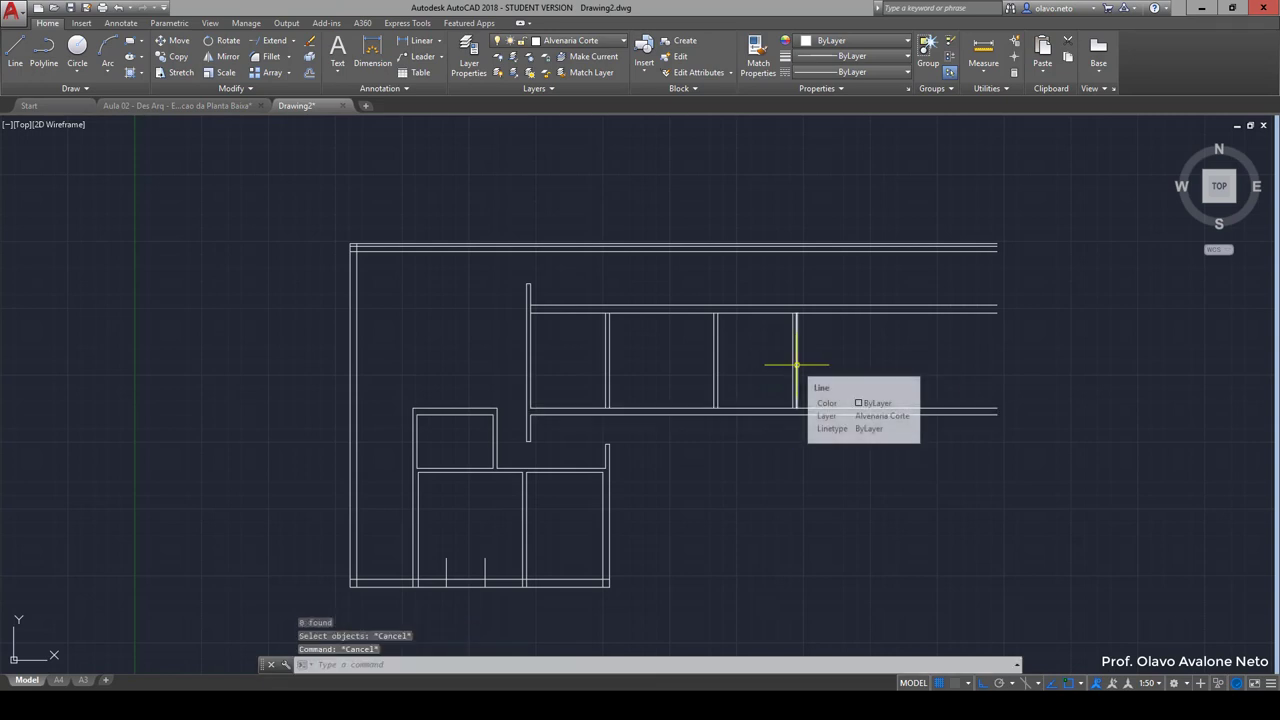
Step: Offset the last partition line 580 units to the right
{"action": "type", "text": "o"}
{"action": "key", "text": "Return"}
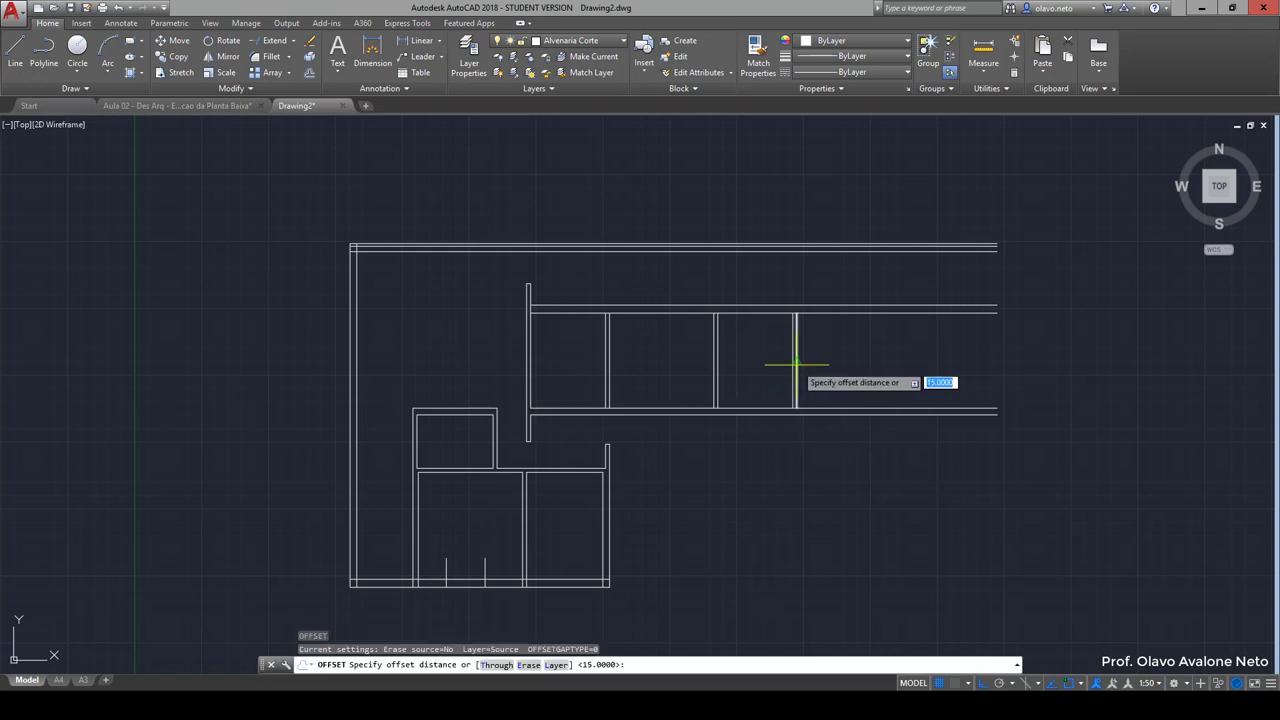
{"action": "type", "text": "580"}
{"action": "key", "text": "Return"}
{"action": "left_click", "coordinate": [796, 362]}
{"action": "left_click", "coordinate": [894, 358]}
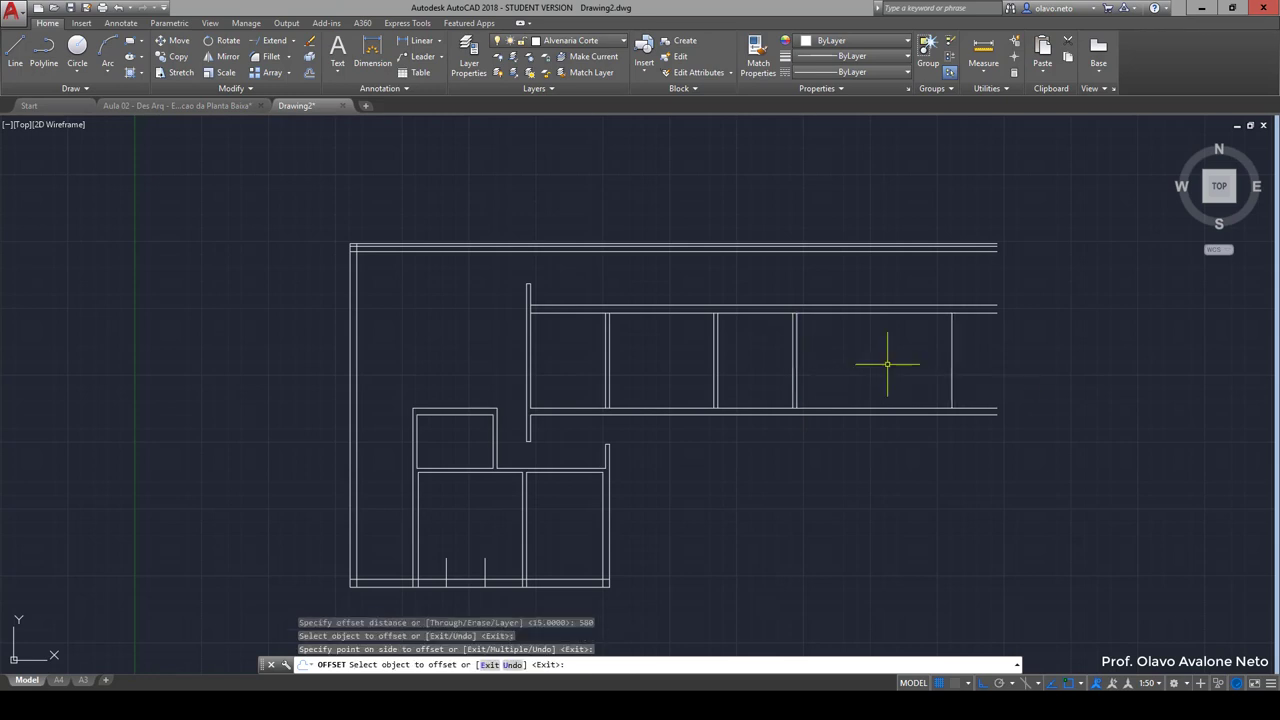
{"action": "key", "text": "Return"}
Step: Offset the new partition line 25 units to the right to form its second line
{"action": "key", "text": "Return"}
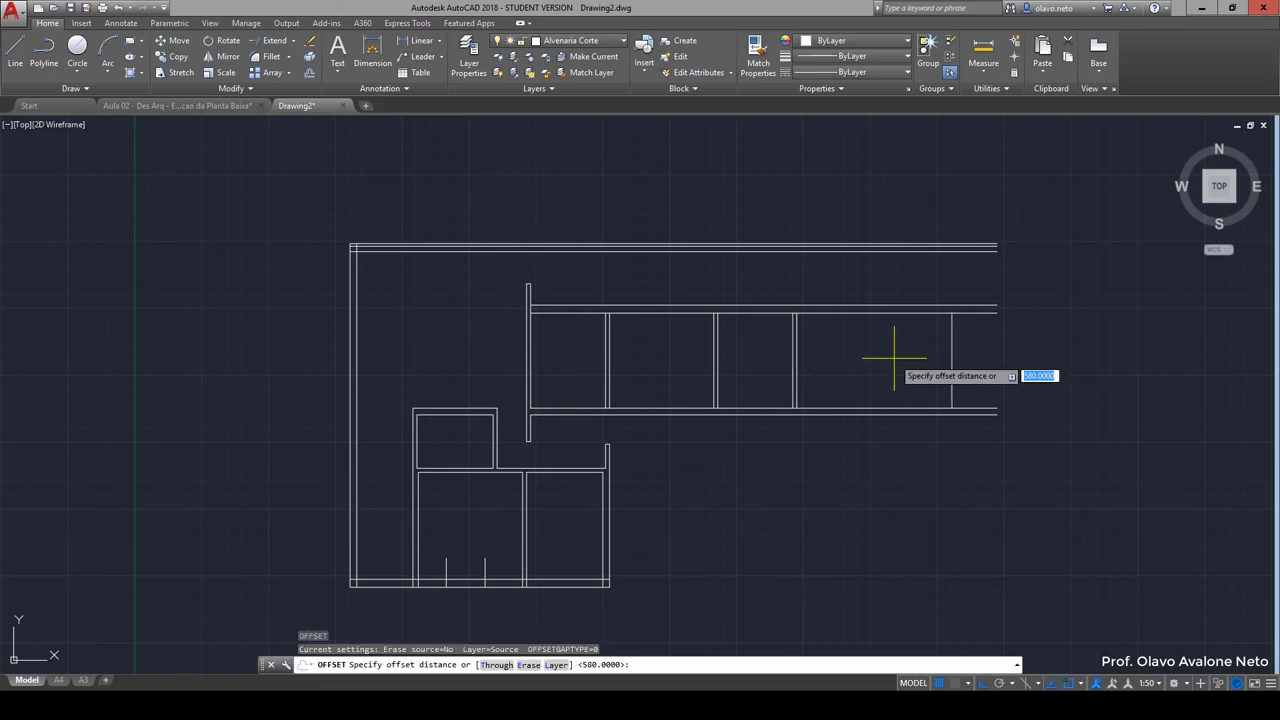
{"action": "type", "text": "25"}
{"action": "key", "text": "Return"}
{"action": "left_click", "coordinate": [952, 358]}
{"action": "left_click", "coordinate": [980, 357]}
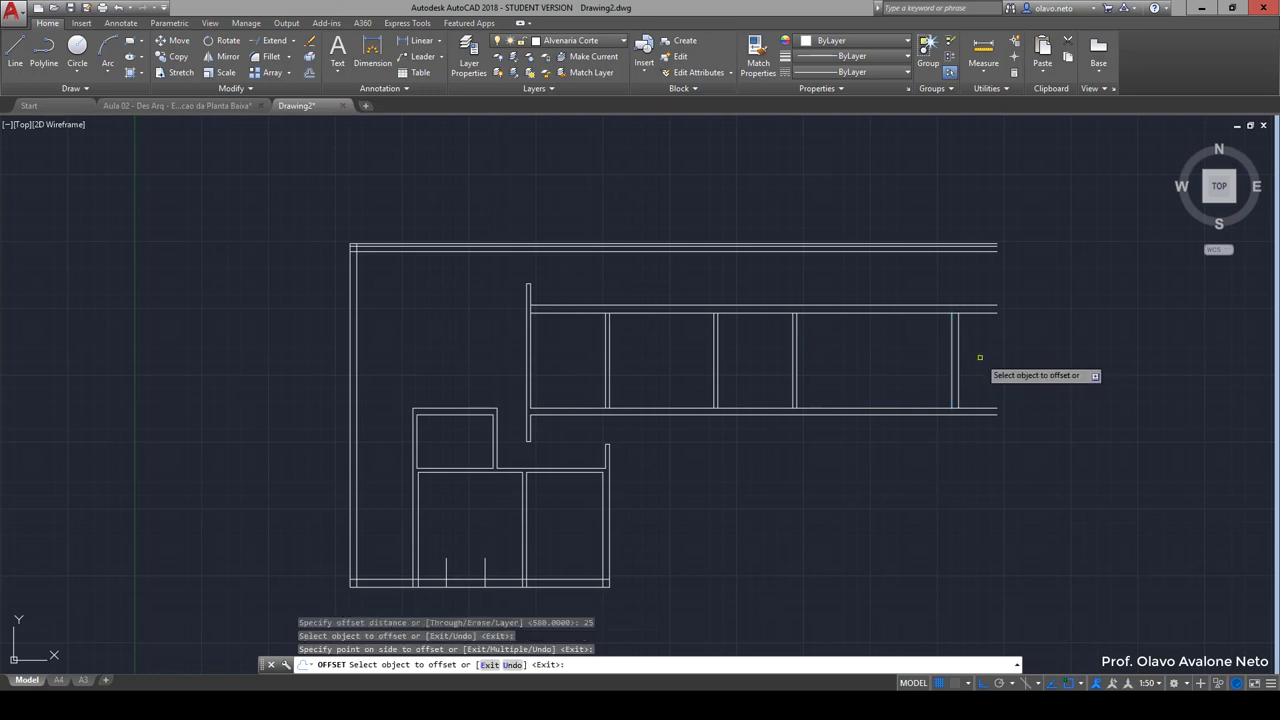
{"action": "key", "text": "Escape"}
{"action": "left_click", "coordinate": [980, 343]}
{"action": "key", "text": "Escape"}
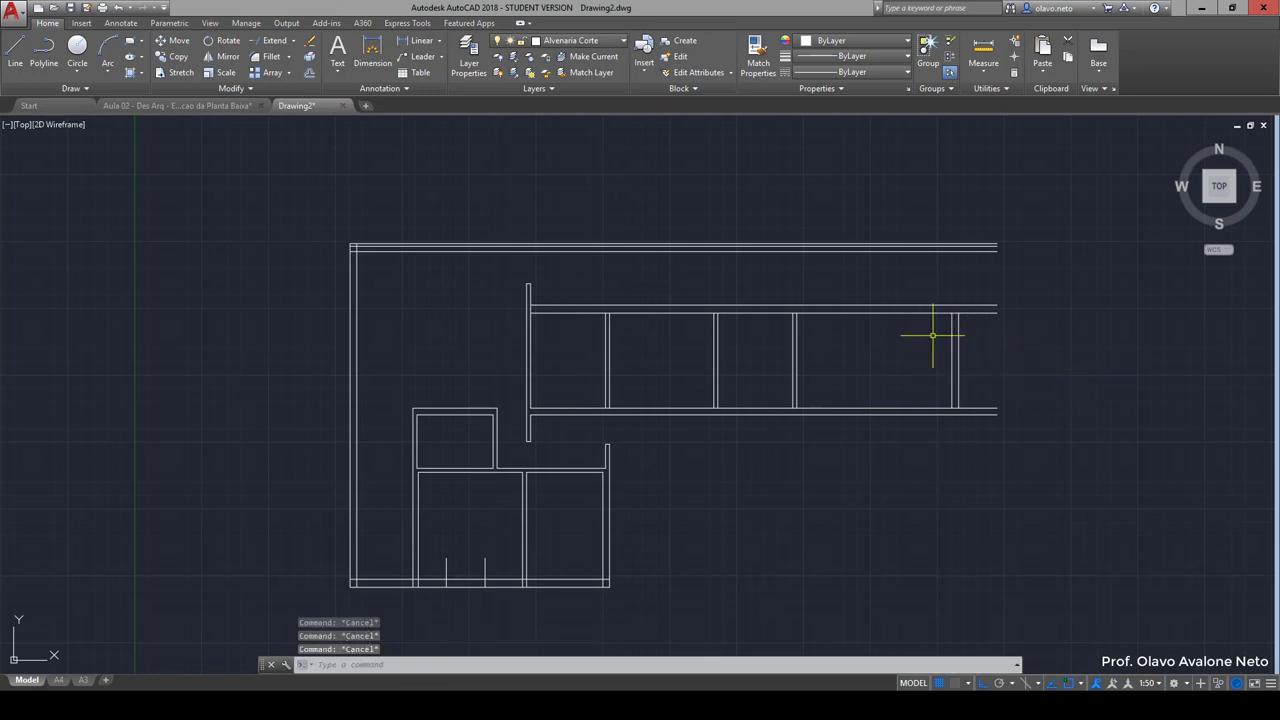
{"action": "left_click", "coordinate": [262, 42]}
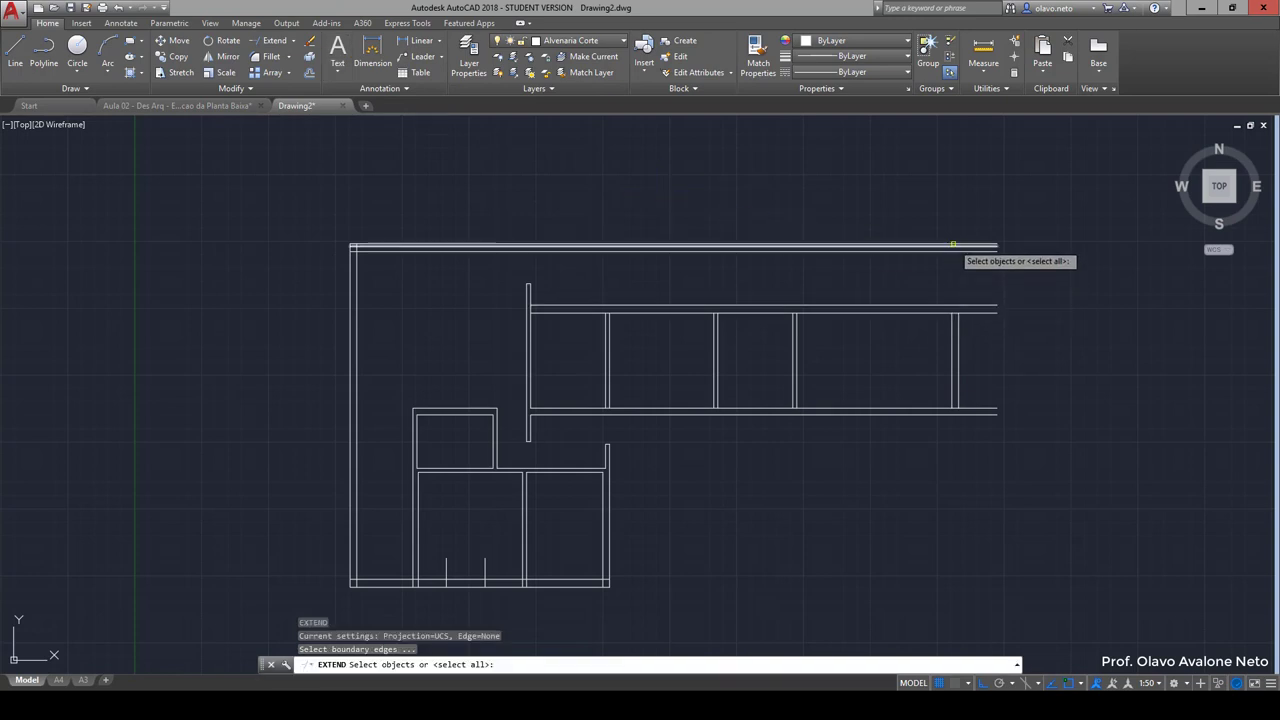
Step: Extend both lines of the fourth partition up to the outer top wall boundary
{"action": "left_click", "coordinate": [953, 246]}
{"action": "key", "text": "Return"}
{"action": "left_click", "coordinate": [984, 338]}
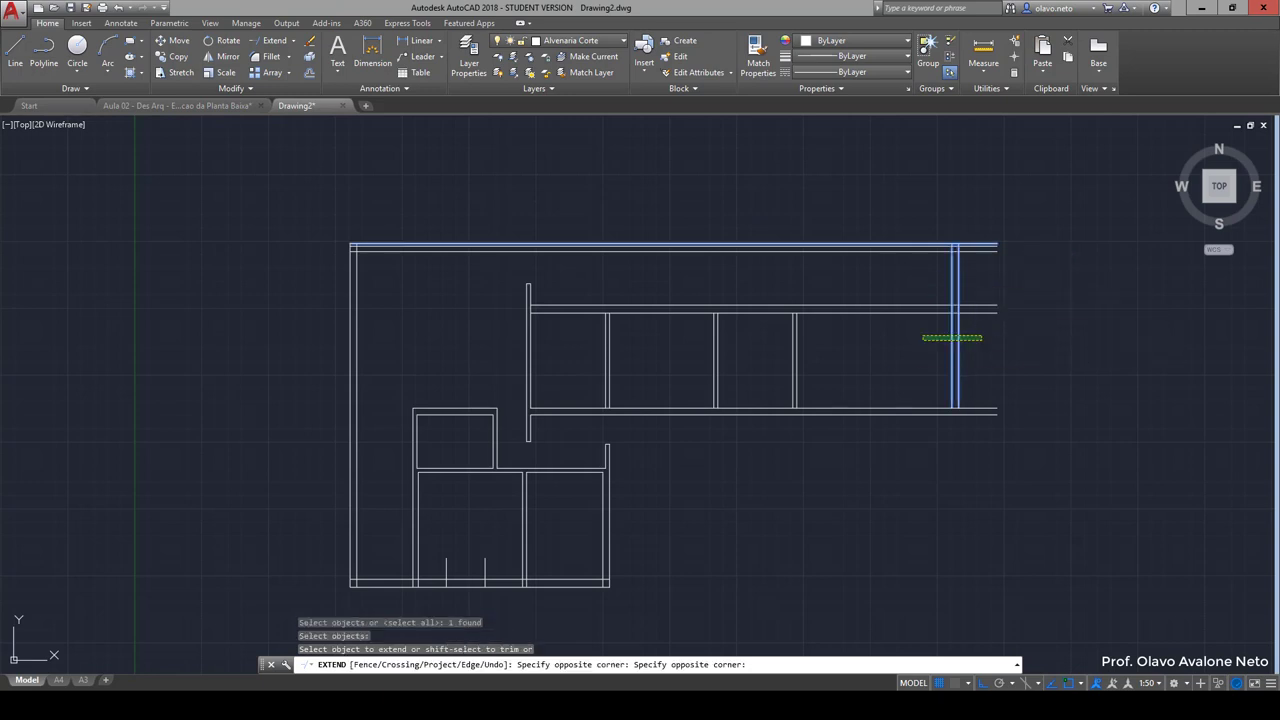
{"action": "left_click", "coordinate": [898, 340]}
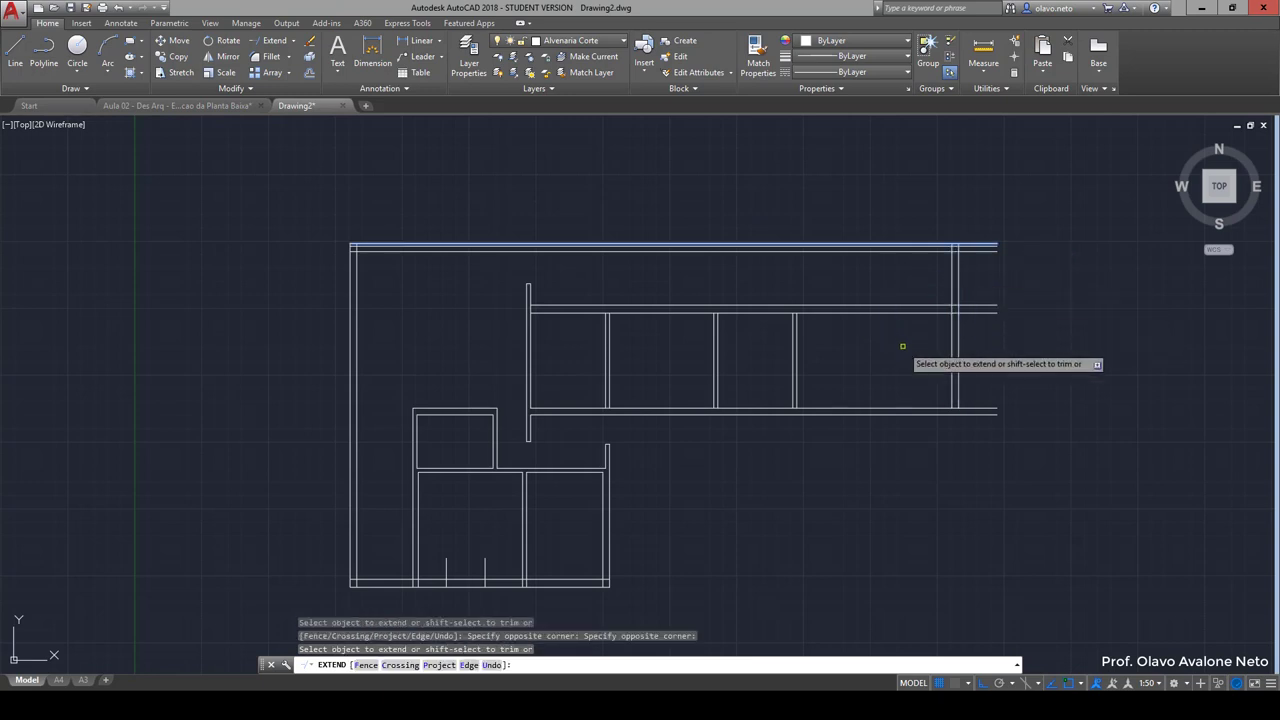
{"action": "key", "text": "Return"}
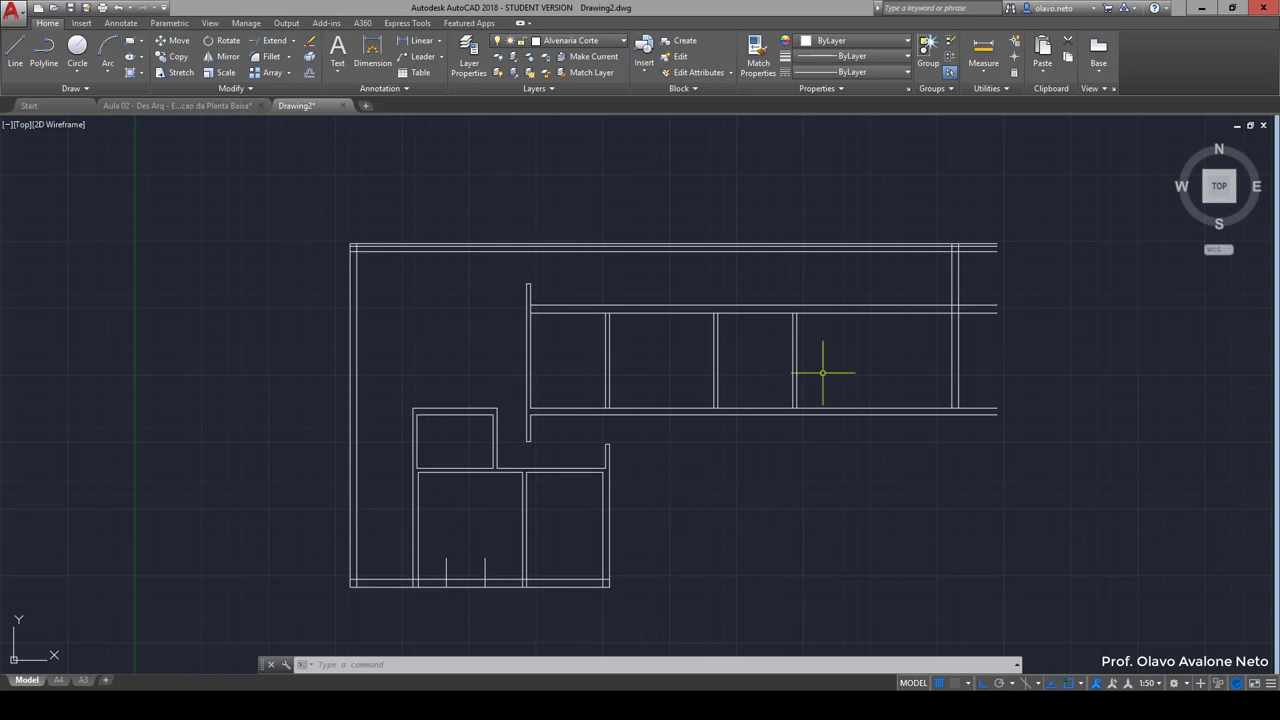
Step: Offset the third partition's line 10 units to the right as the wall cap
{"action": "scroll", "coordinate": [802, 311], "scroll_direction": "up", "scroll_amount": 4}
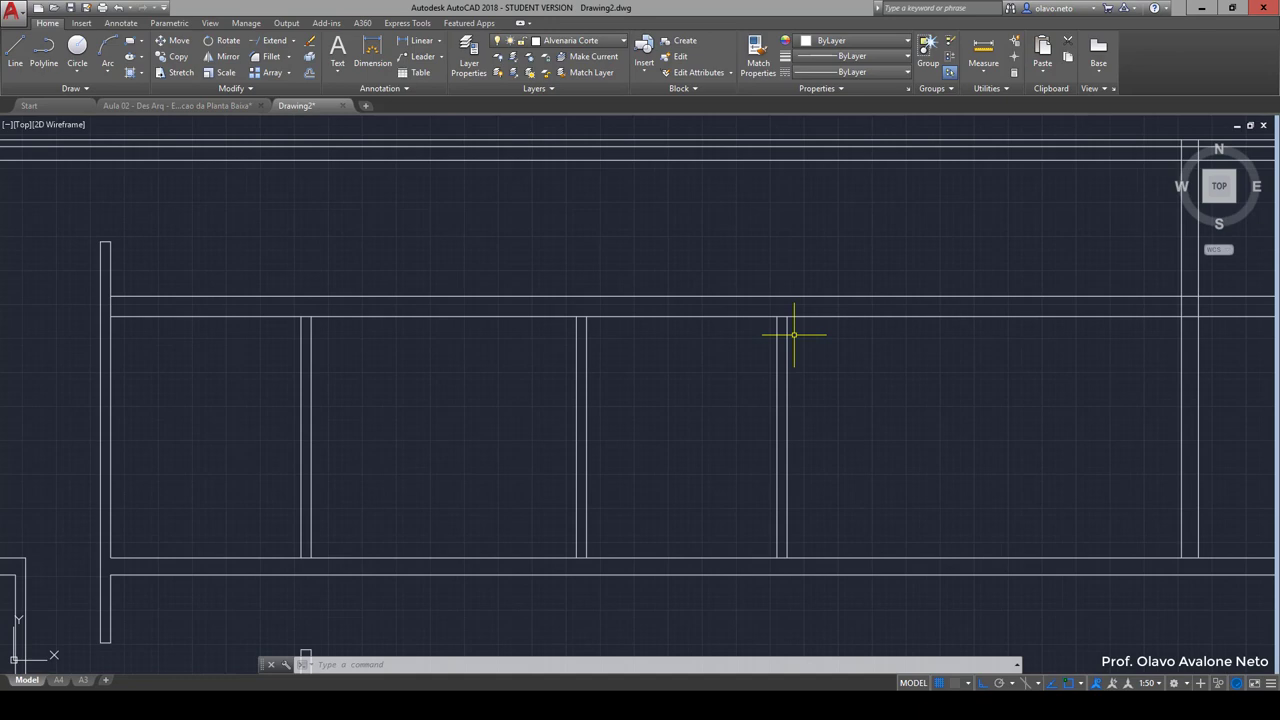
{"action": "type", "text": "o"}
{"action": "key", "text": "Return"}
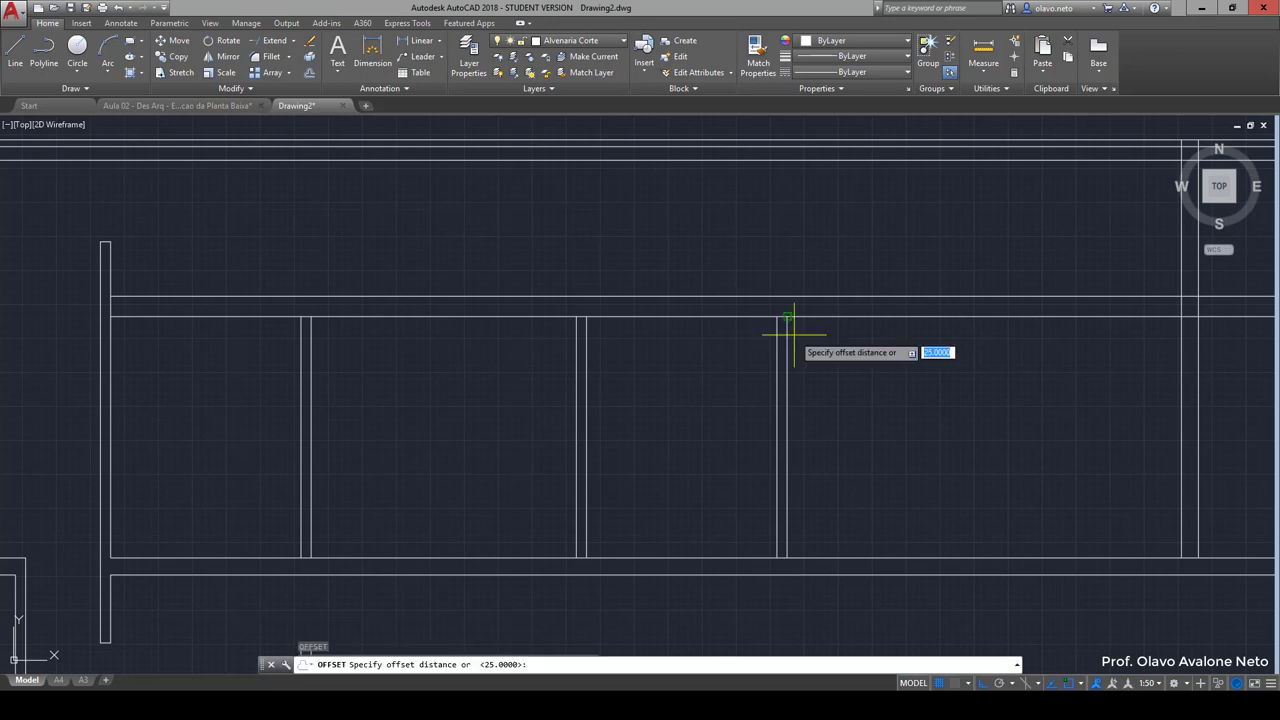
{"action": "type", "text": "10"}
{"action": "key", "text": "Return"}
{"action": "left_click", "coordinate": [786, 326]}
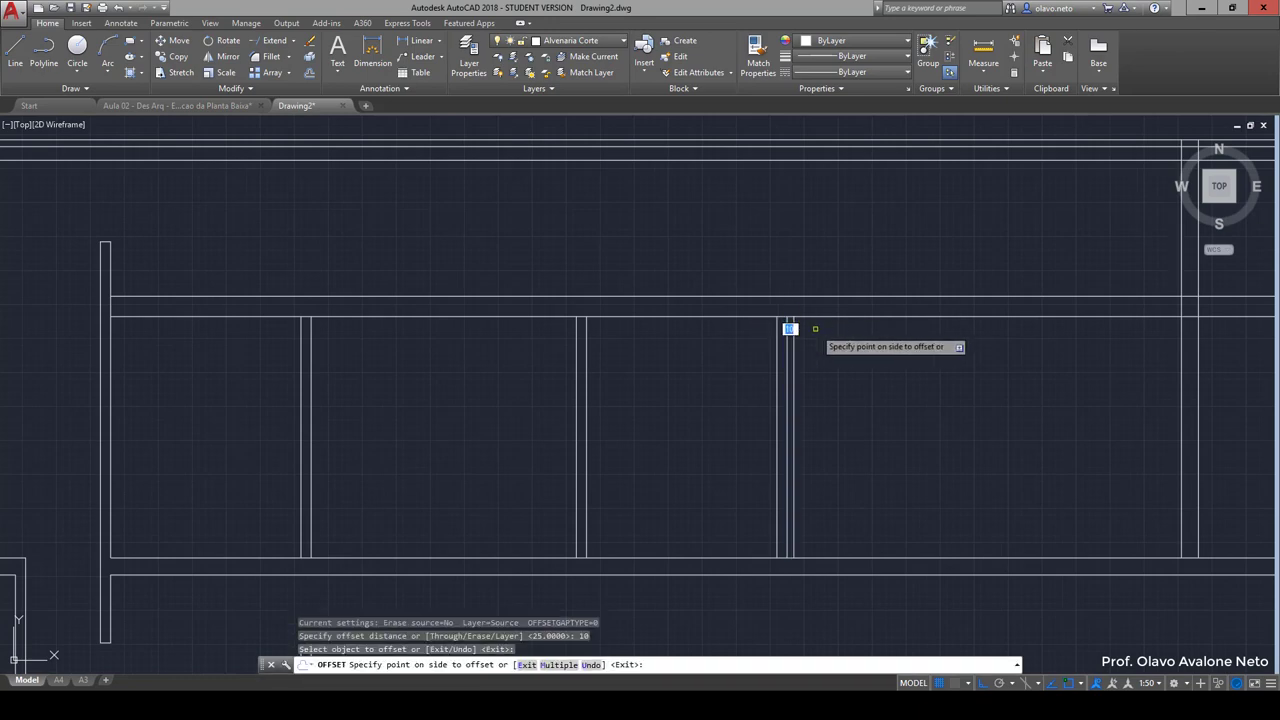
{"action": "left_click", "coordinate": [808, 334]}
{"action": "key", "text": "Return"}
Step: Extend the cap line to the upper wall and trim the wall lines beyond it
{"action": "type", "text": "ex"}
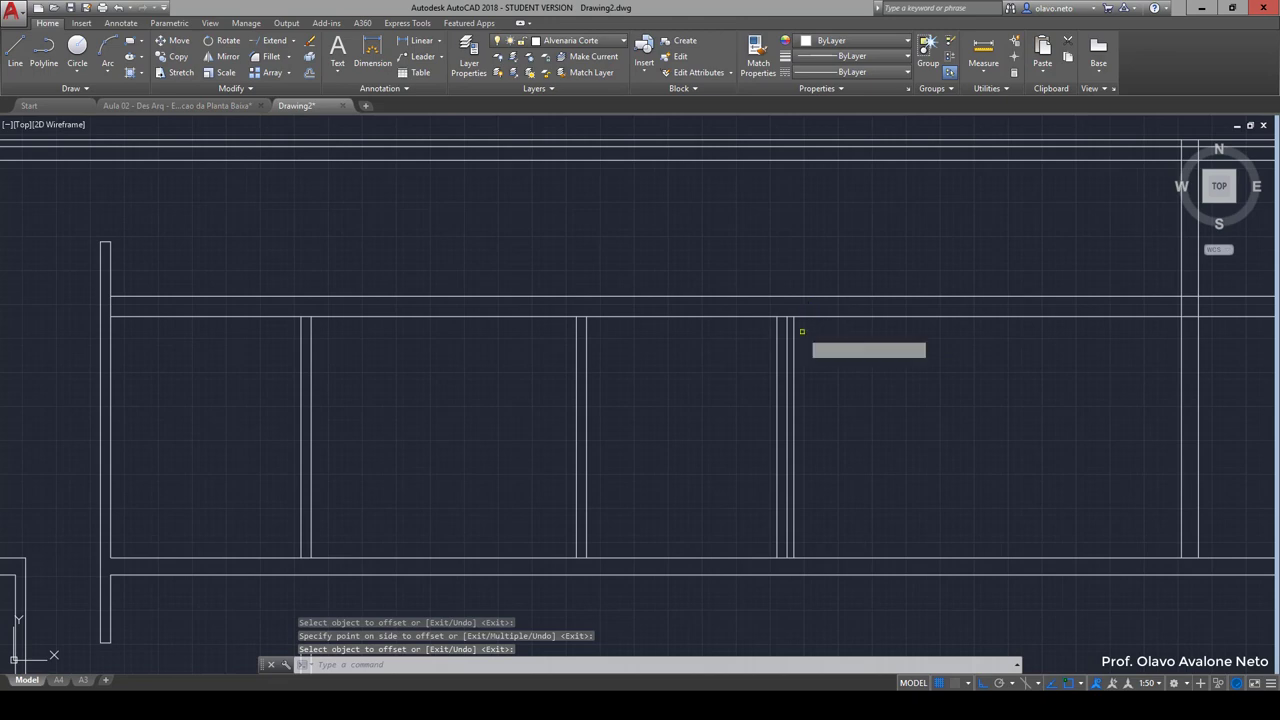
{"action": "key", "text": "Return"}
{"action": "key", "text": "Return"}
{"action": "left_click", "coordinate": [796, 325]}
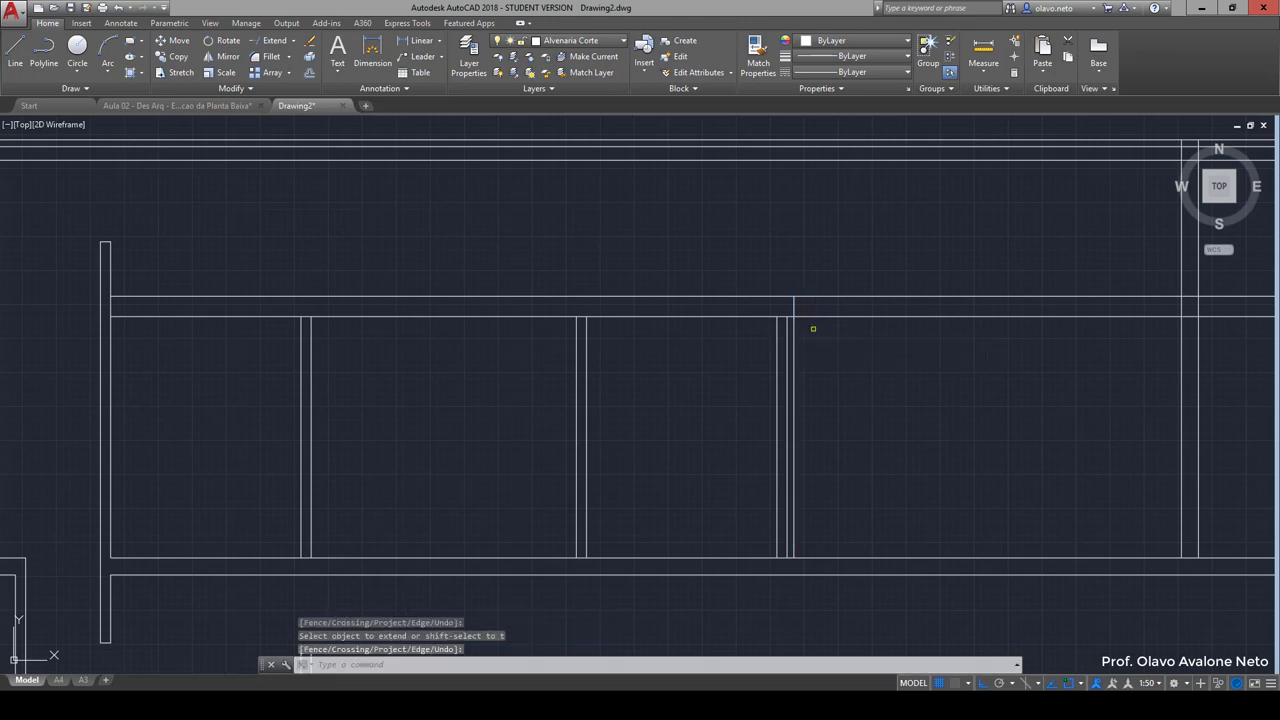
{"action": "left_click_drag", "start_coordinate": [814, 329], "coordinate": [828, 310], "text": "shift"}
{"action": "left_click", "coordinate": [828, 310]}
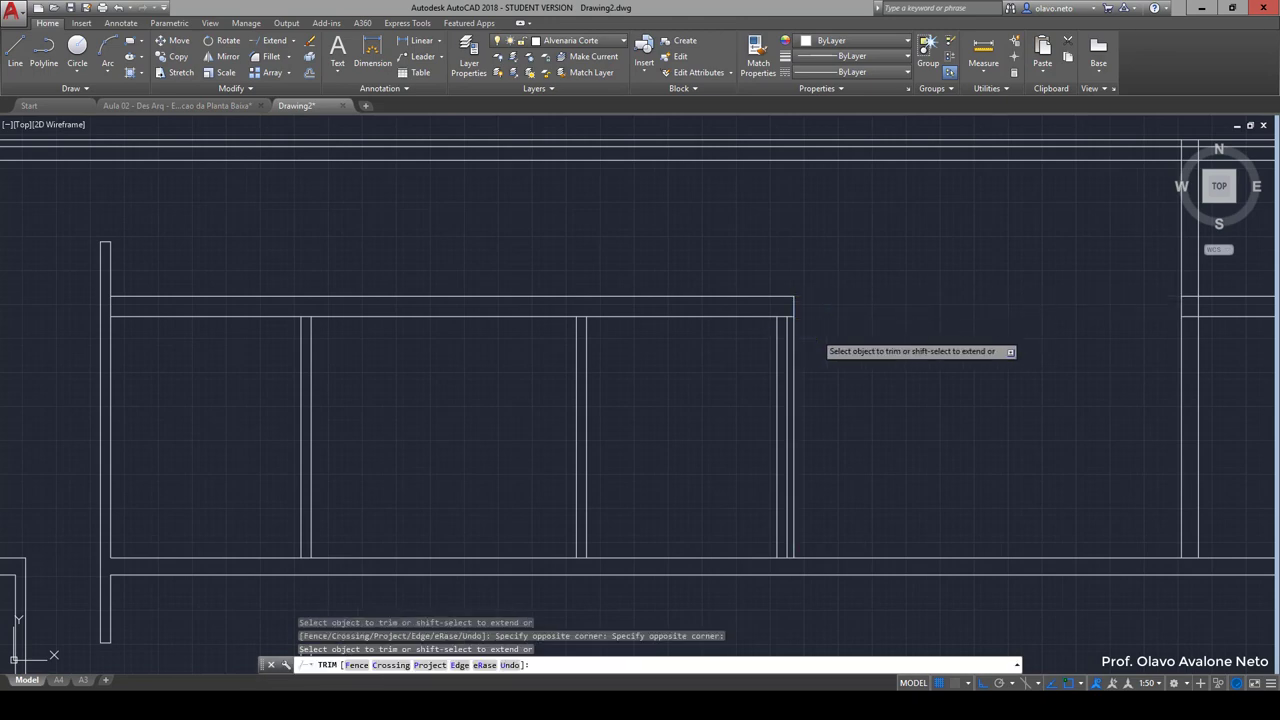
{"action": "left_click", "coordinate": [794, 325]}
{"action": "key", "text": "Return"}
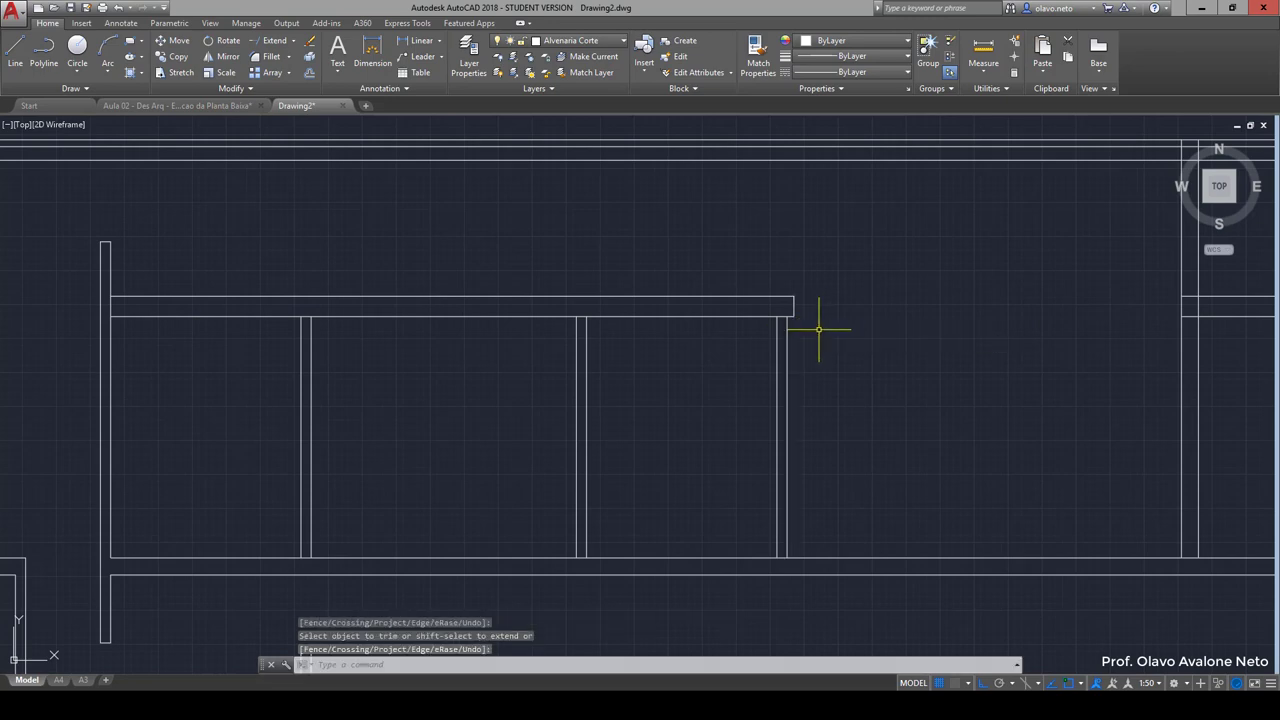
Step: Erase the leftover right-side wall line stubs
{"action": "left_click", "coordinate": [1205, 340]}
{"action": "left_click", "coordinate": [1210, 275]}
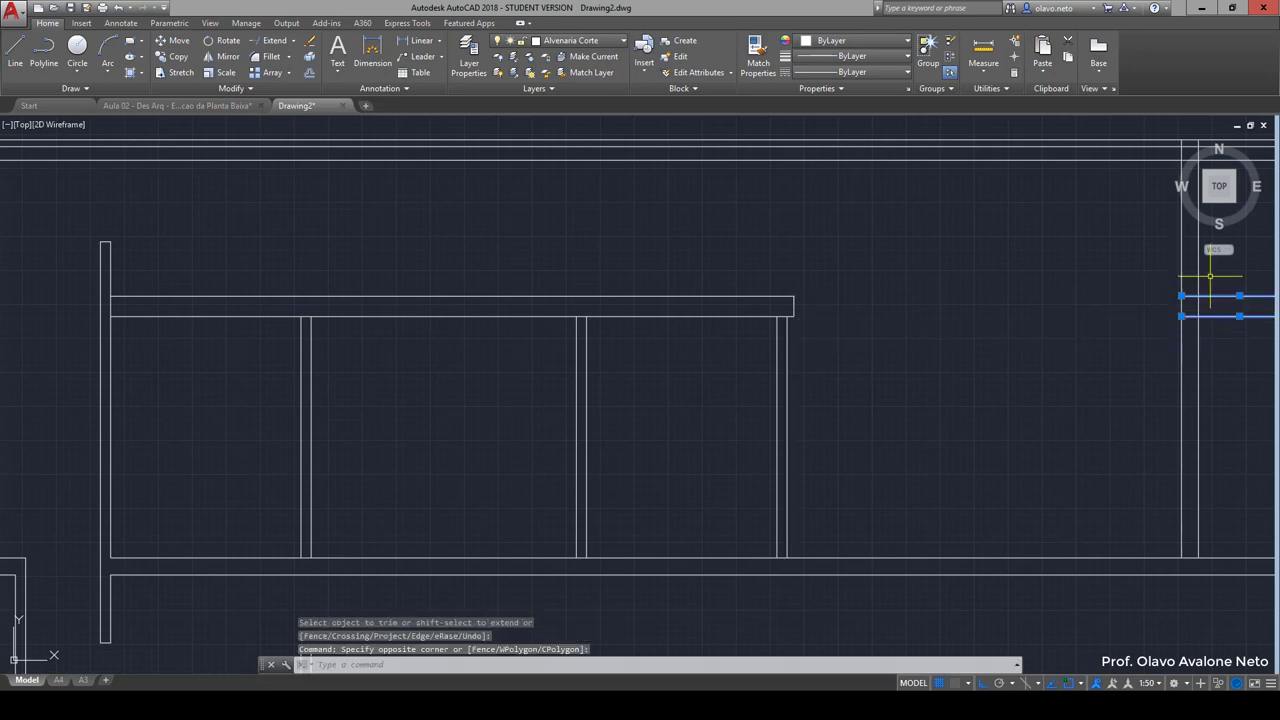
{"action": "key", "text": "Delete"}
Step: Offset the wall's lower edge 10 units down
{"action": "scroll", "coordinate": [785, 310], "scroll_direction": "up", "scroll_amount": 5}
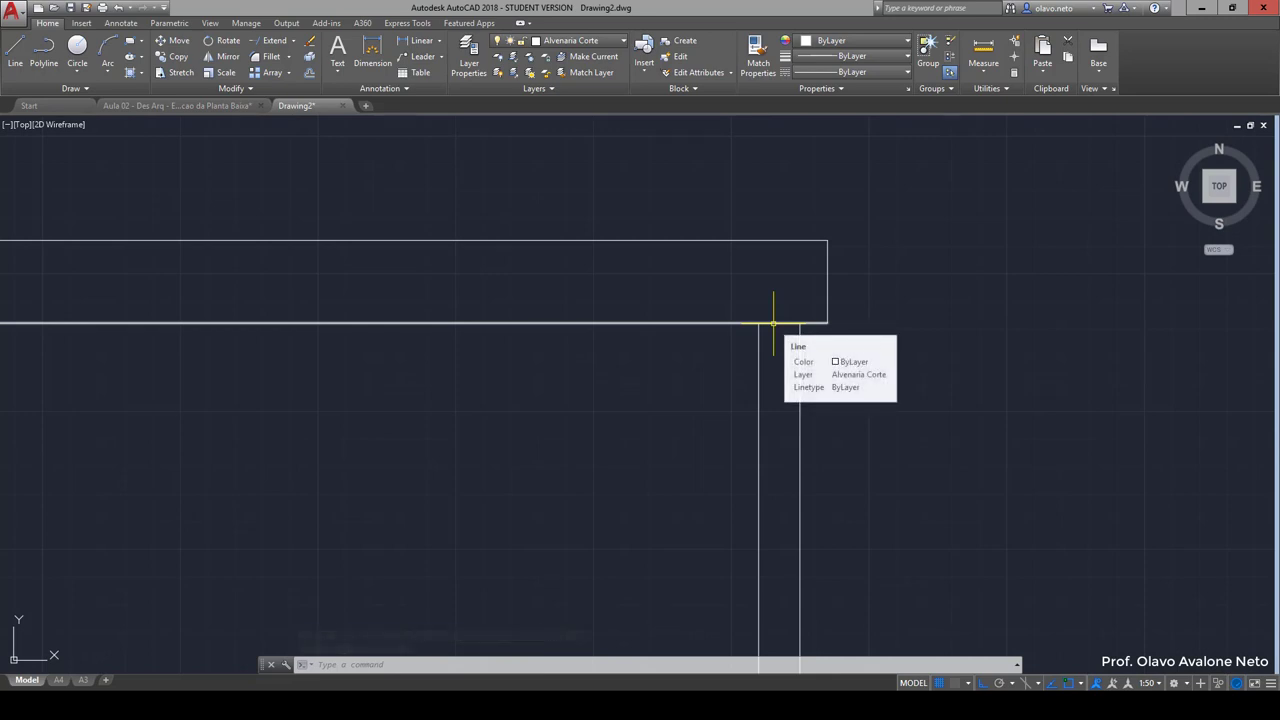
{"action": "type", "text": "o"}
{"action": "key", "text": "Return"}
{"action": "type", "text": "10"}
{"action": "key", "text": "Return"}
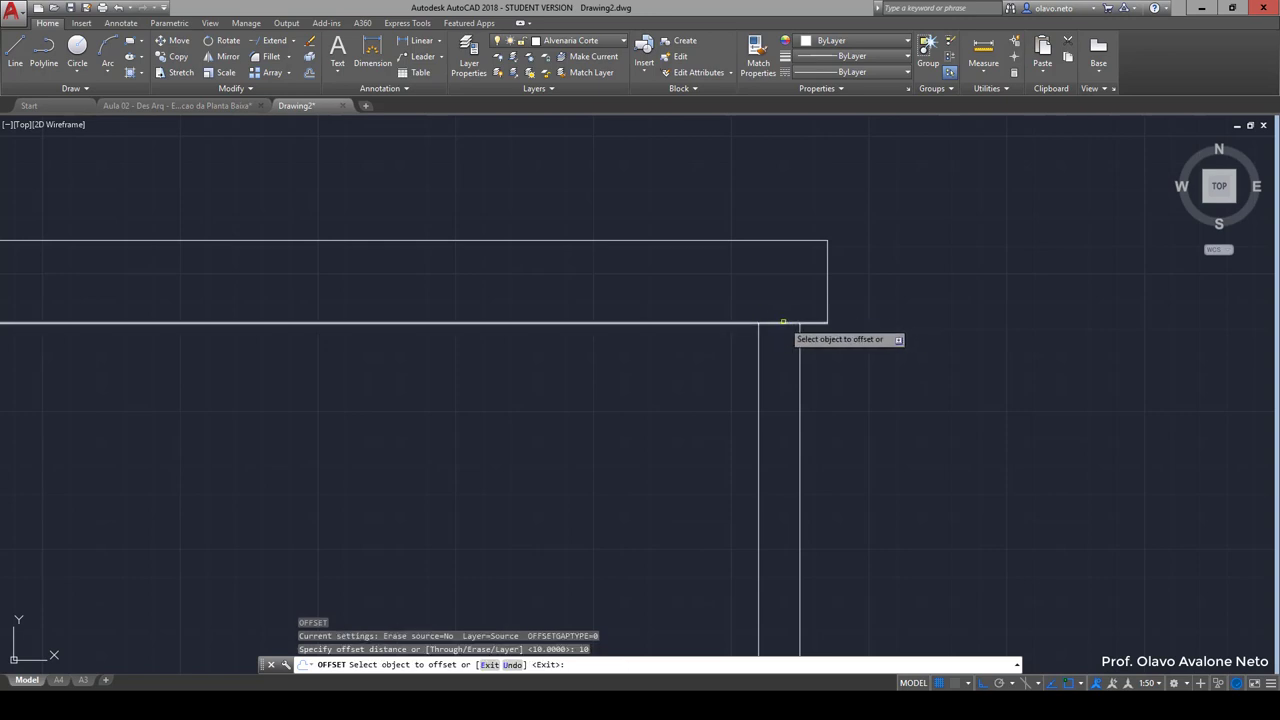
{"action": "left_click", "coordinate": [792, 322]}
{"action": "left_click", "coordinate": [870, 376]}
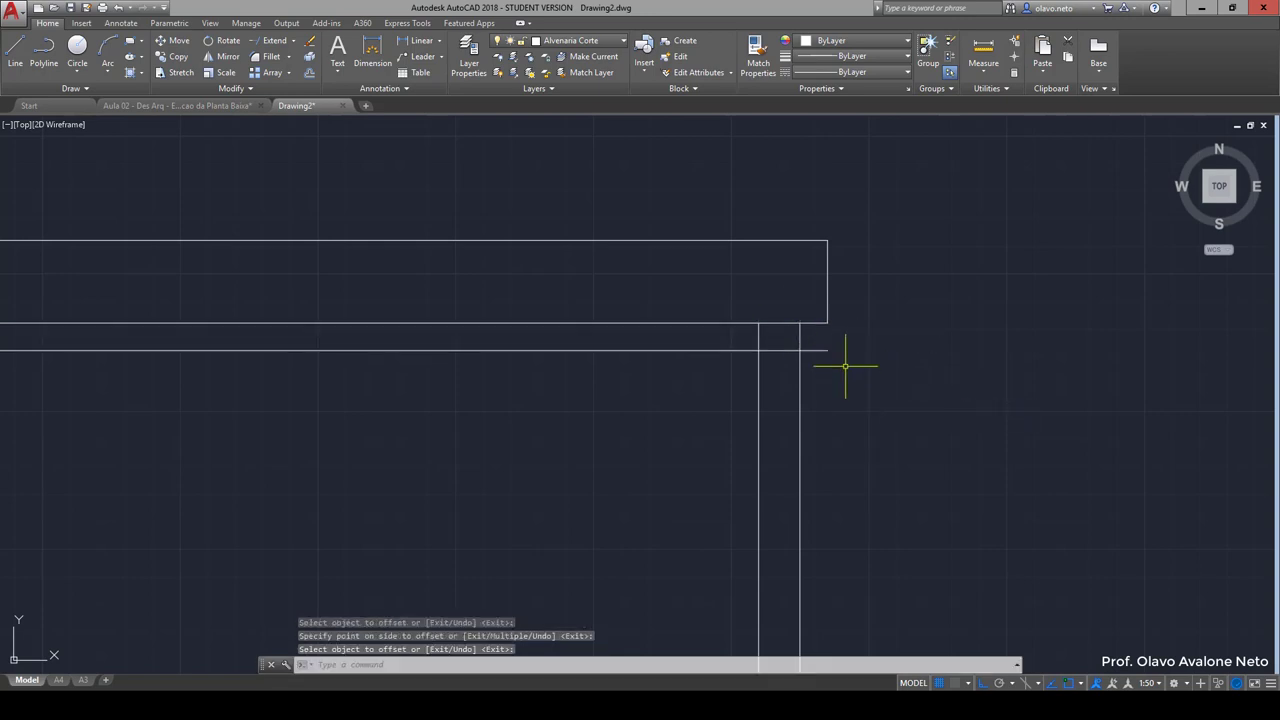
{"action": "key", "text": "Escape"}
Step: Extend the lines into the wall corner and erase the extra horizontal line
{"action": "type", "text": "l"}
{"action": "key", "text": "Return"}
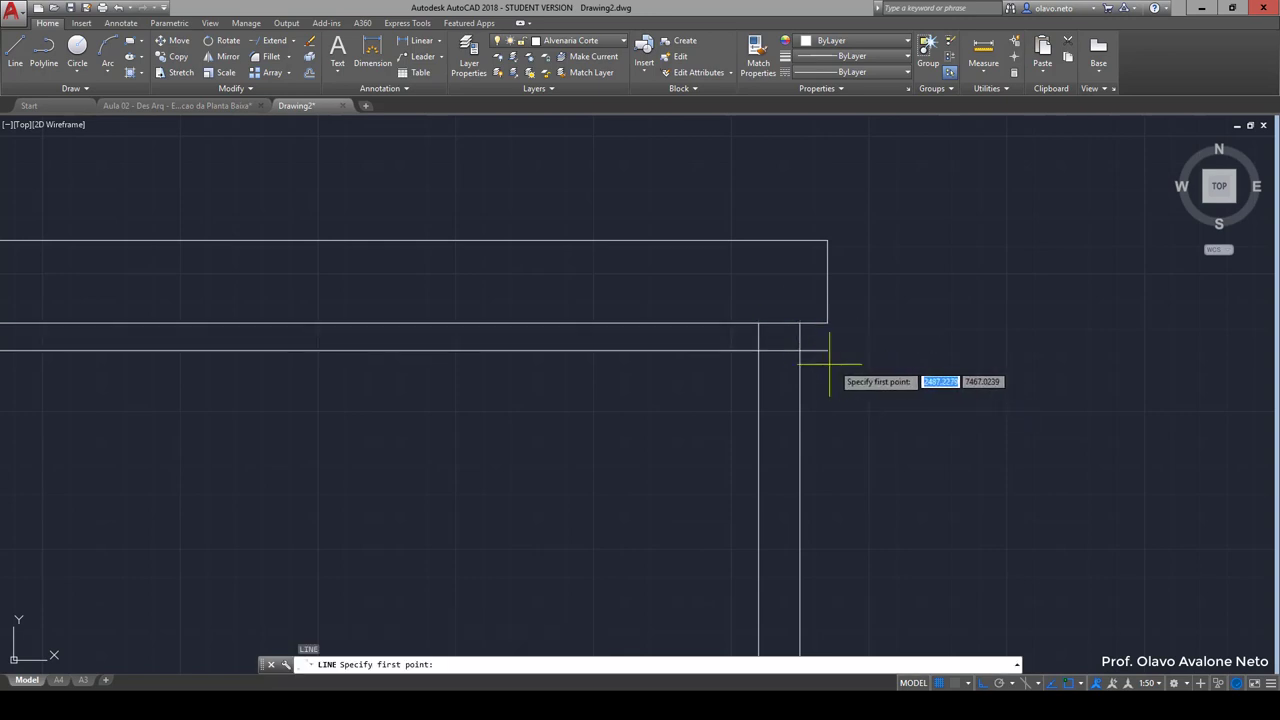
{"action": "left_click", "coordinate": [797, 350]}
{"action": "key", "text": "Escape"}
{"action": "key", "text": "Escape"}
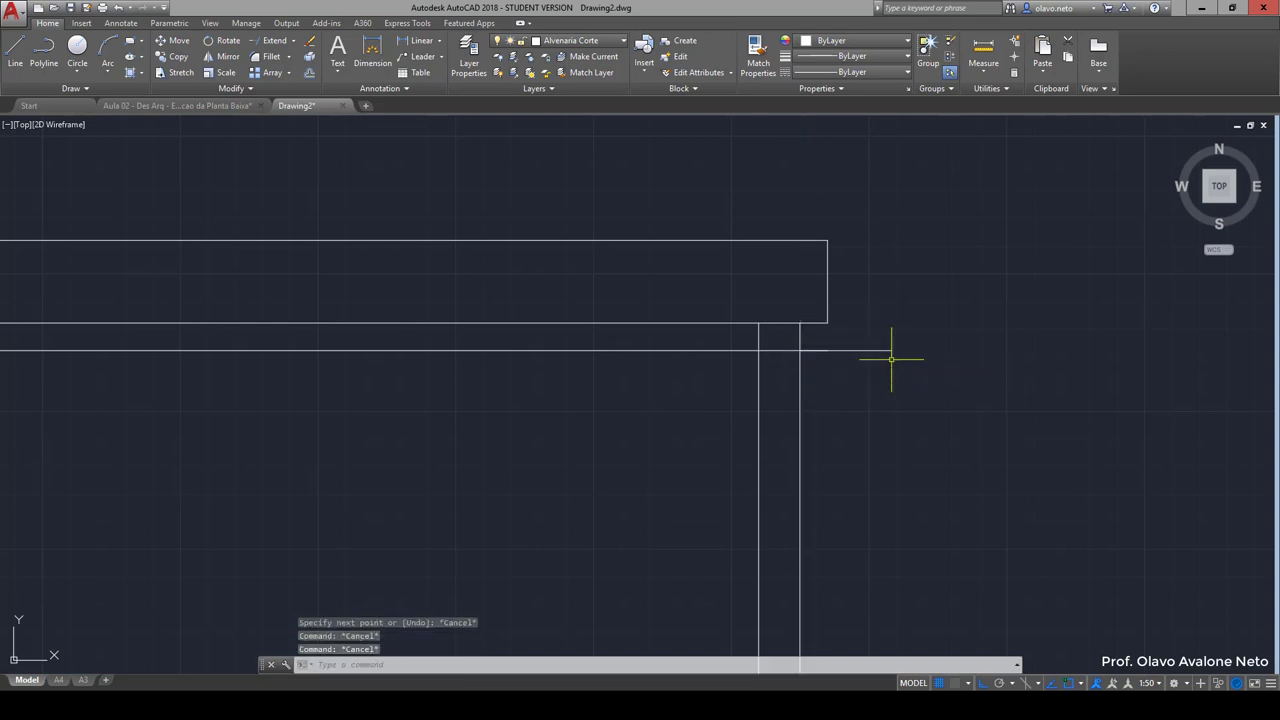
{"action": "type", "text": "e"}
{"action": "key", "text": "Return"}
{"action": "left_click", "coordinate": [829, 310]}
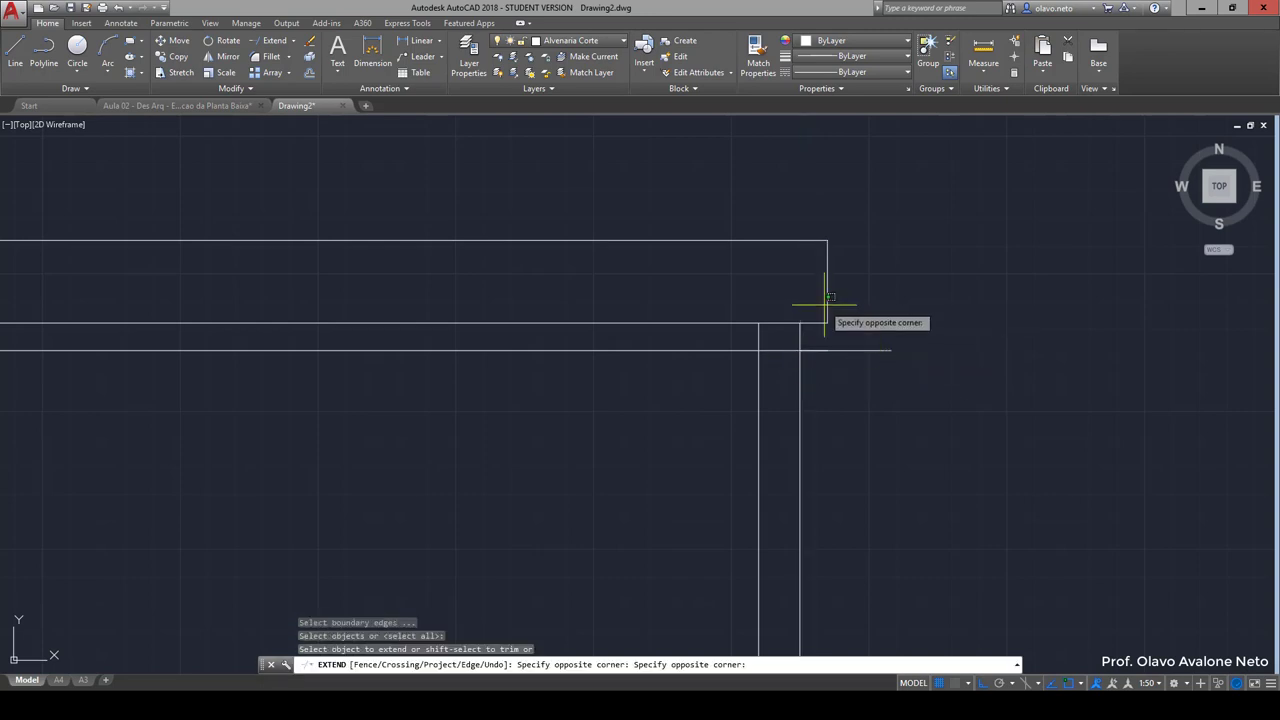
{"action": "left_click", "coordinate": [846, 294]}
{"action": "key", "text": "Escape"}
{"action": "left_click", "coordinate": [680, 349]}
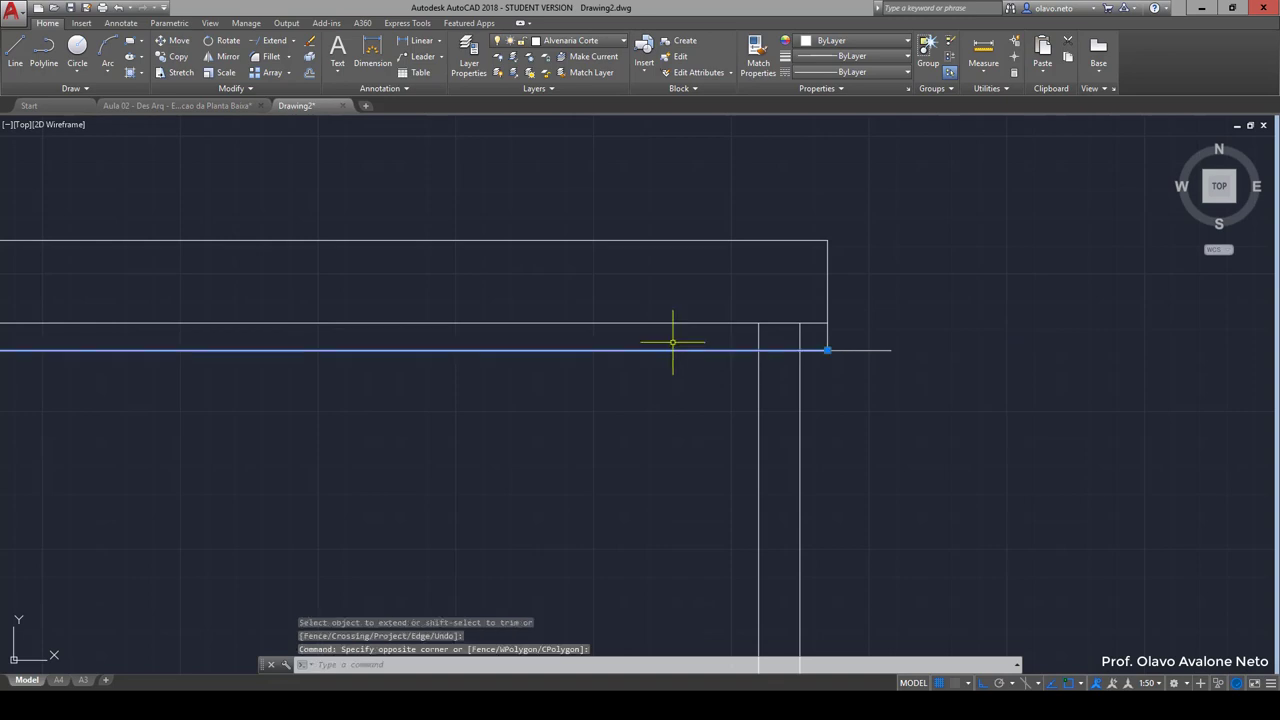
{"action": "key", "text": "Delete"}
Step: Trim the overlapping lines at the corner into a clean stepped cap
{"action": "type", "text": "tr"}
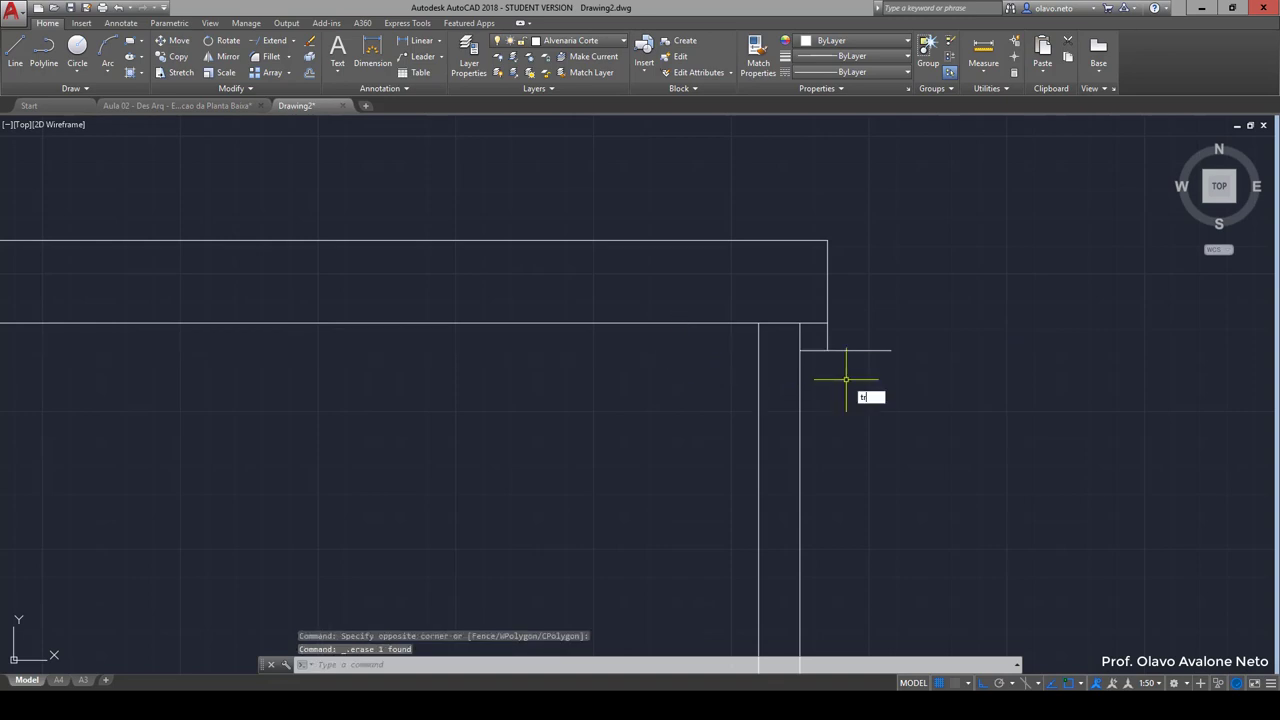
{"action": "key", "text": "Return"}
{"action": "key", "text": "Return"}
{"action": "left_click", "coordinate": [854, 322]}
{"action": "left_click", "coordinate": [855, 385]}
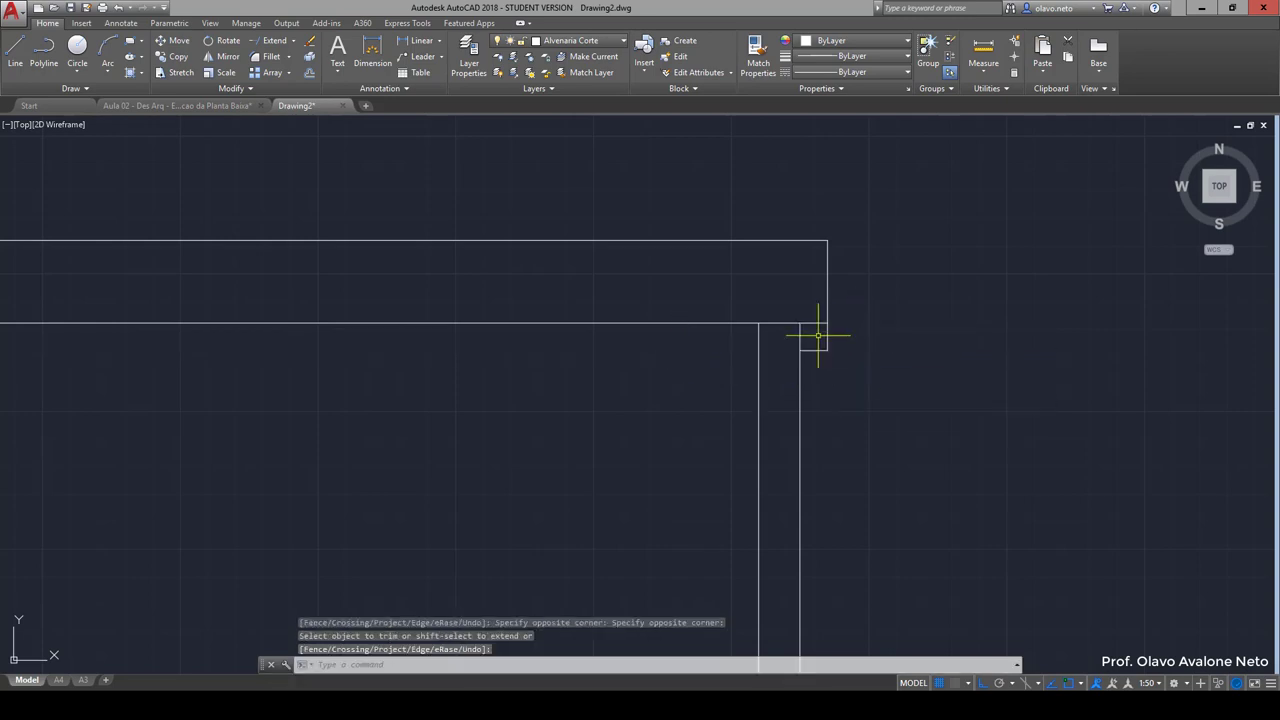
{"action": "left_click", "coordinate": [815, 338]}
{"action": "left_click", "coordinate": [799, 318]}
{"action": "scroll", "coordinate": [805, 350], "scroll_direction": "down", "scroll_amount": 1}
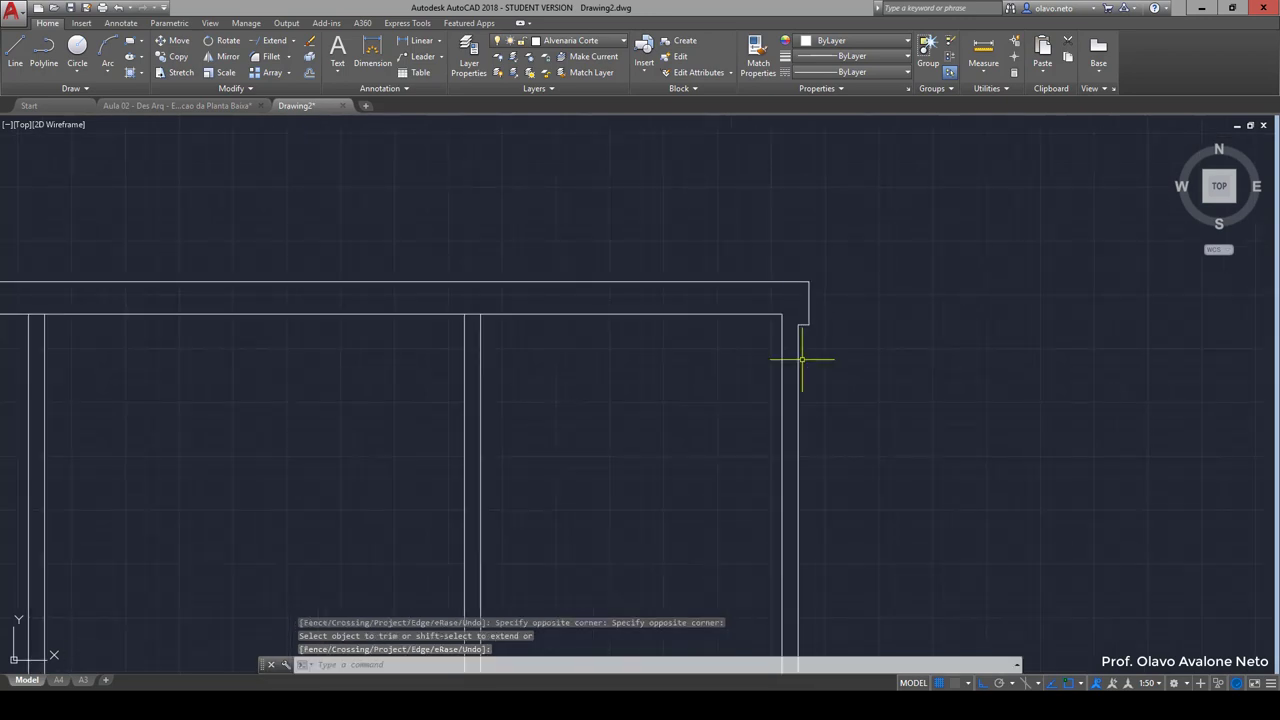
{"action": "scroll", "coordinate": [840, 360], "scroll_direction": "down", "scroll_amount": 2}
{"action": "scroll", "coordinate": [800, 370], "scroll_direction": "down", "scroll_amount": 2}
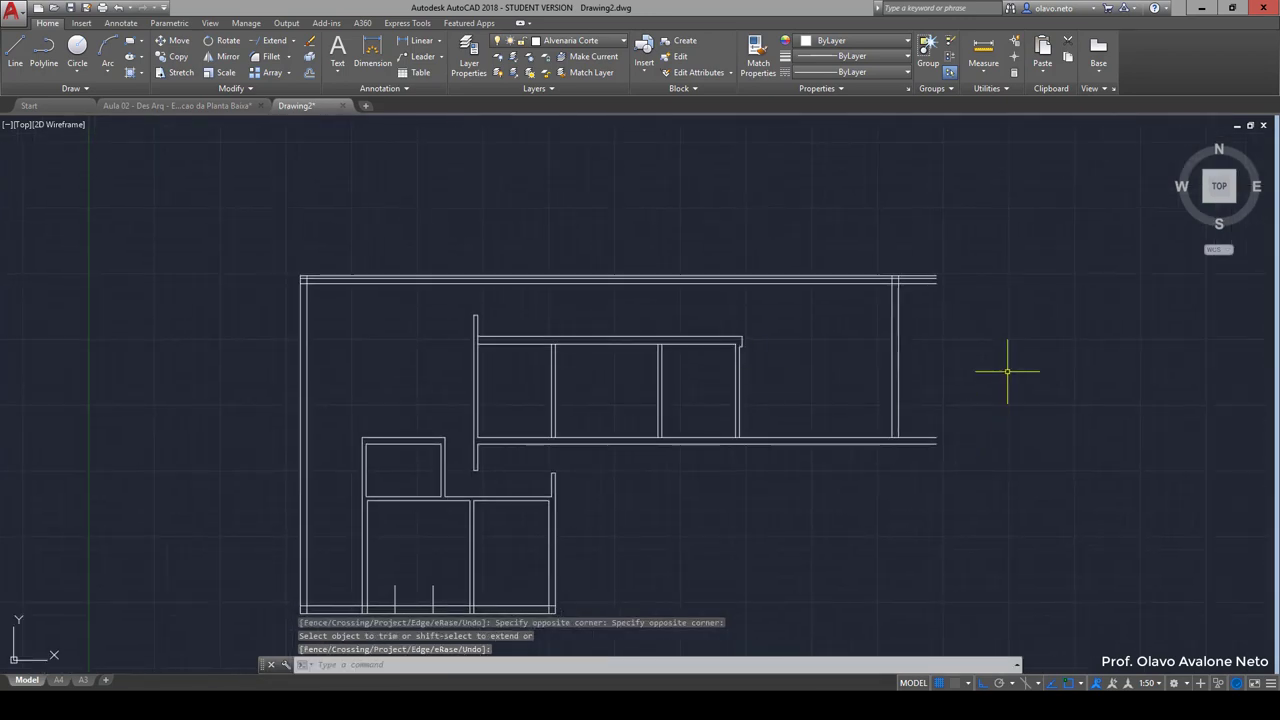
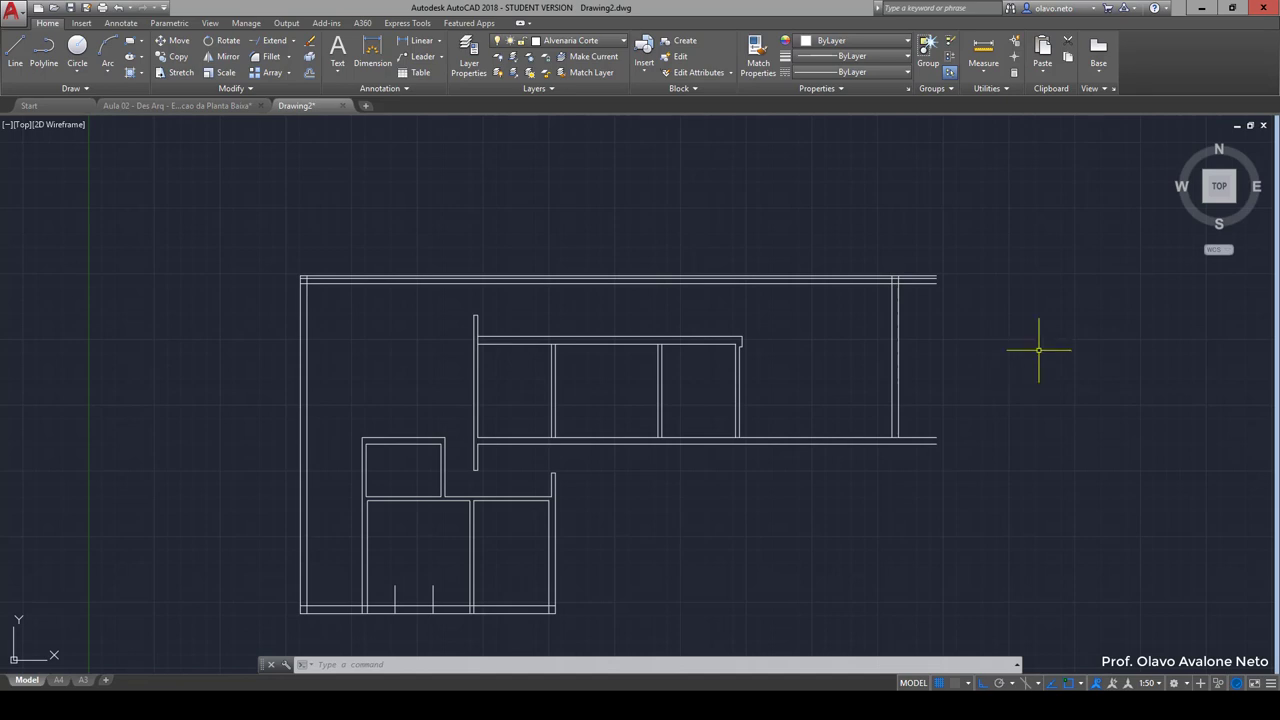
Step: Draw a horizontal line from the wall corner out to the right of the floor plan
{"action": "type", "text": "l"}
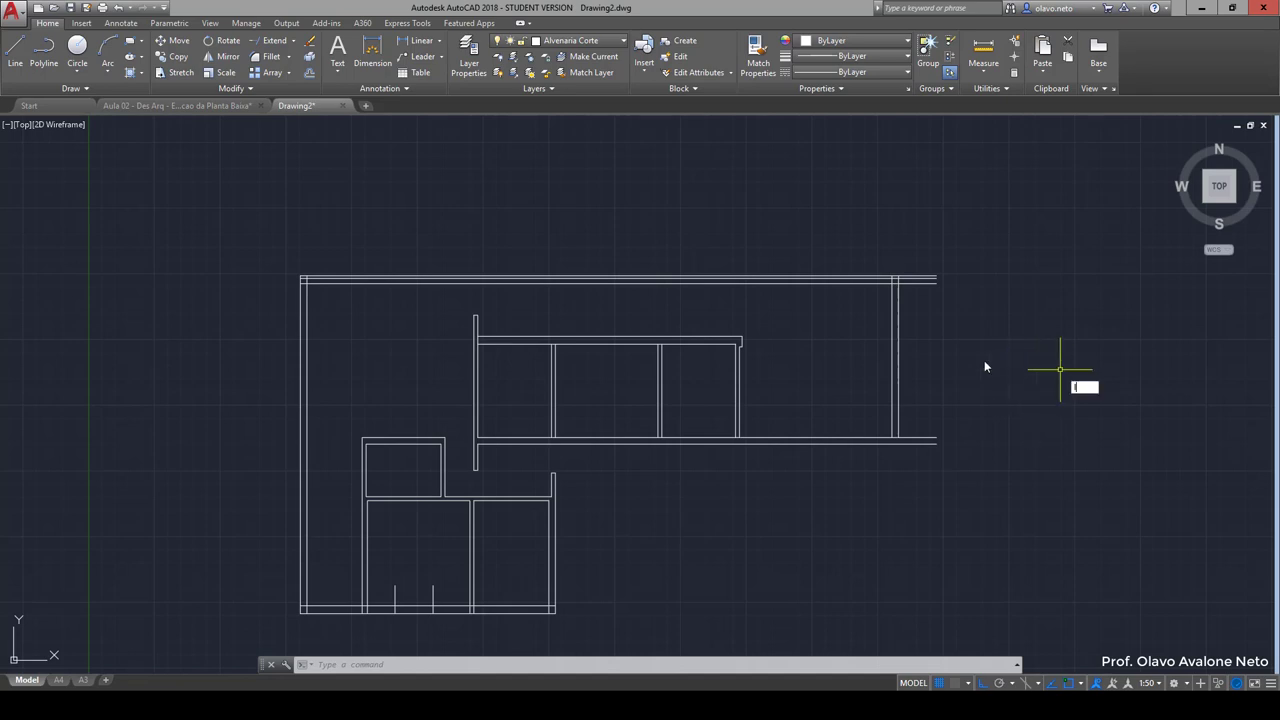
{"action": "key", "text": "Return"}
{"action": "left_click", "coordinate": [741, 338]}
{"action": "left_click", "coordinate": [1093, 336]}
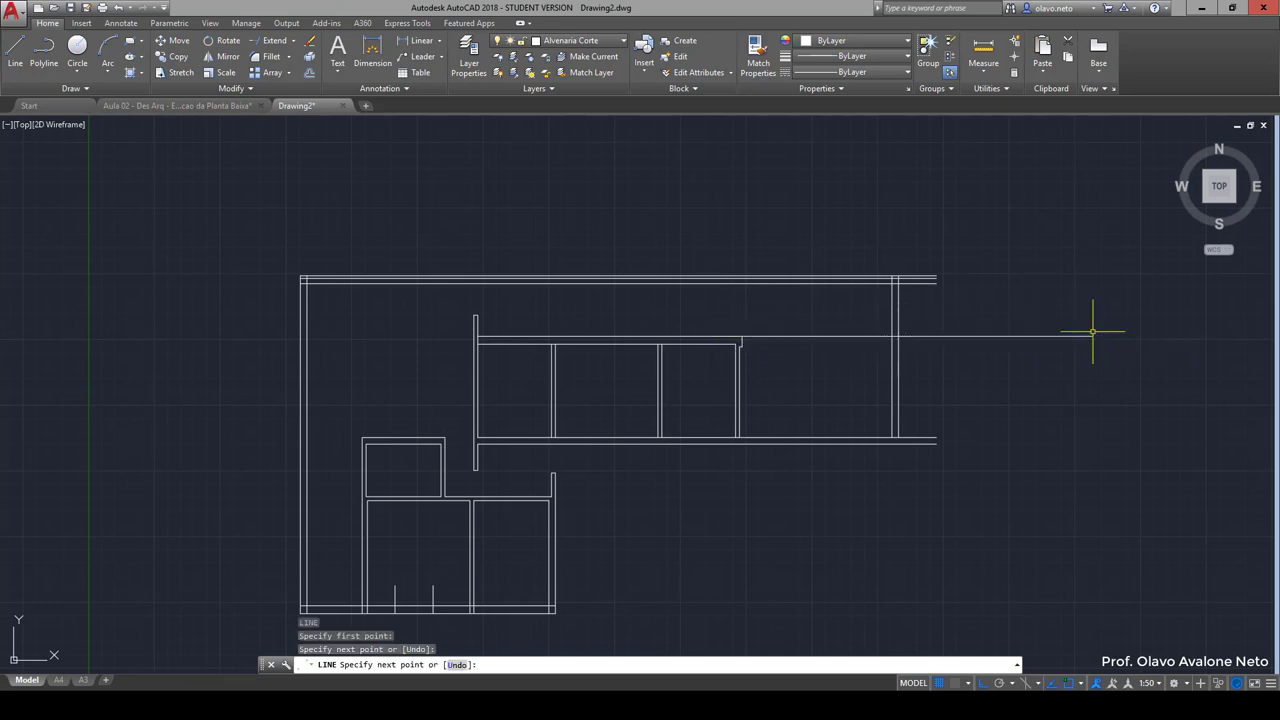
{"action": "key", "text": "Return"}
Step: Move the new horizontal line 610 units down, below the rooms
{"action": "left_click", "coordinate": [1071, 330]}
{"action": "left_click", "coordinate": [1050, 410]}
{"action": "type", "text": "m"}
{"action": "key", "text": "Return"}
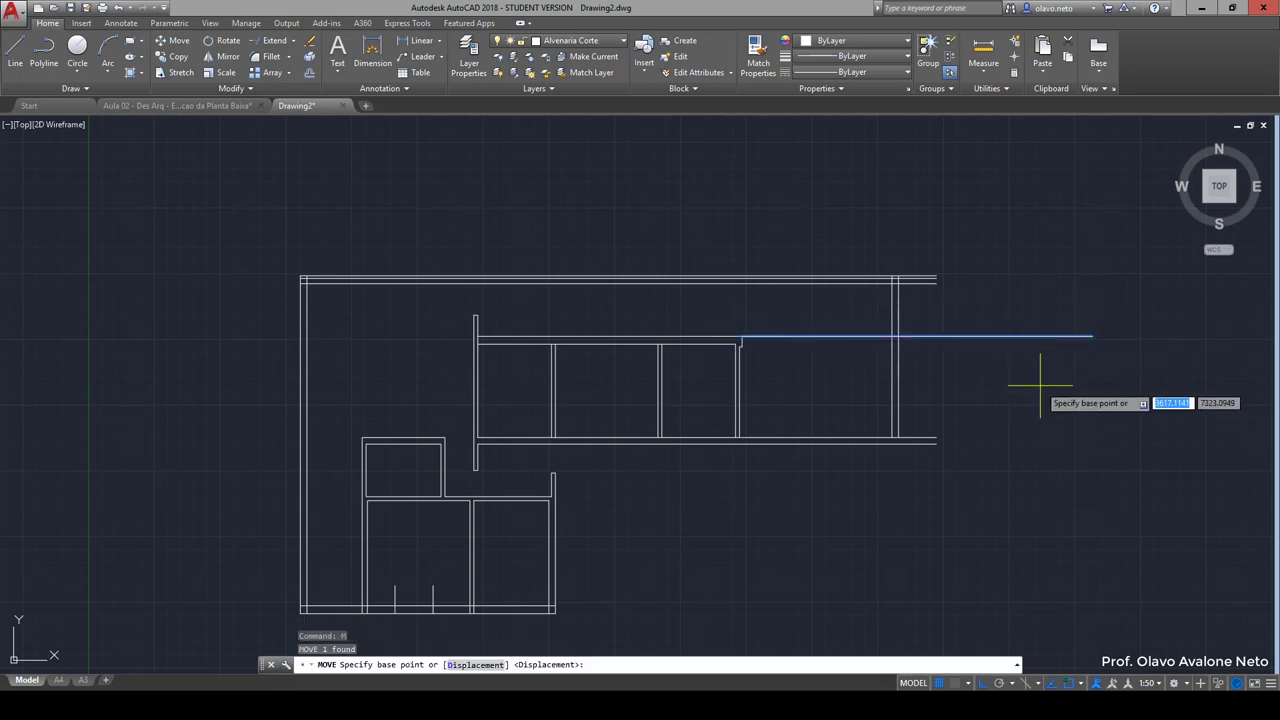
{"action": "left_click", "coordinate": [1041, 386]}
{"action": "type", "text": "610"}
{"action": "key", "text": "Return"}
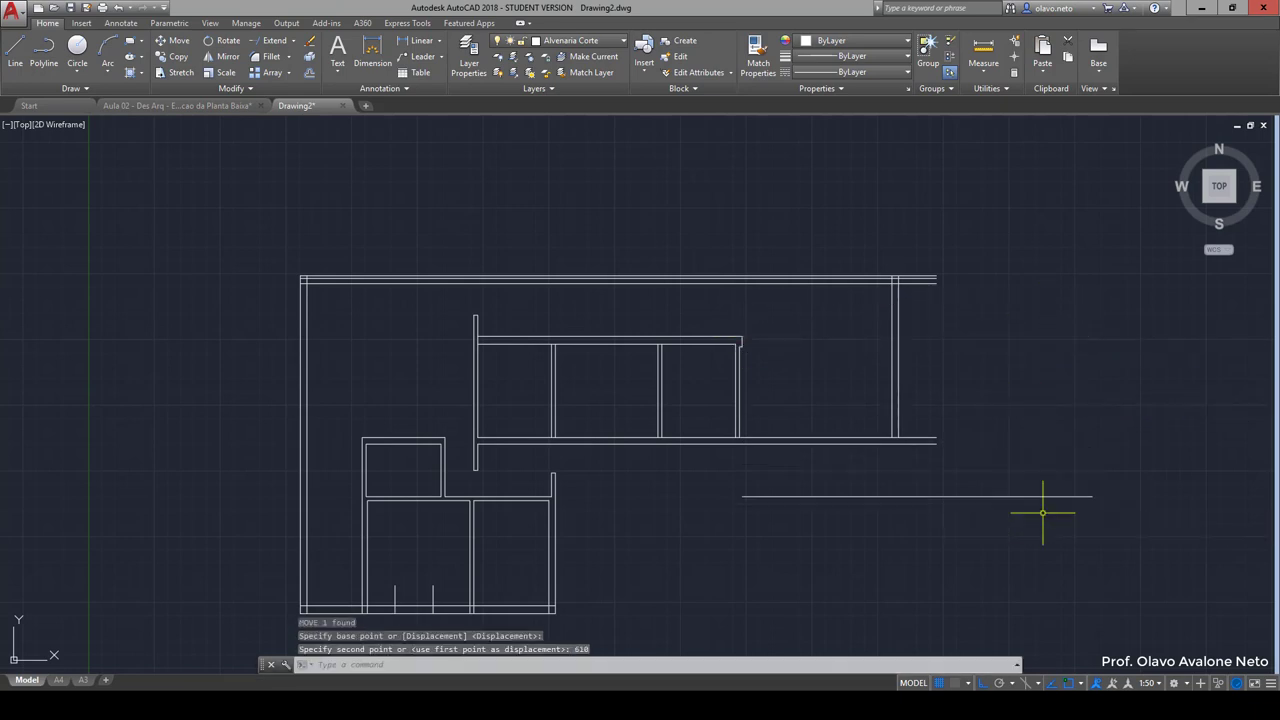
Step: Cancel a stray line entry and start the EXTEND command (EX)
{"action": "type", "text": "l"}
{"action": "key", "text": "Escape"}
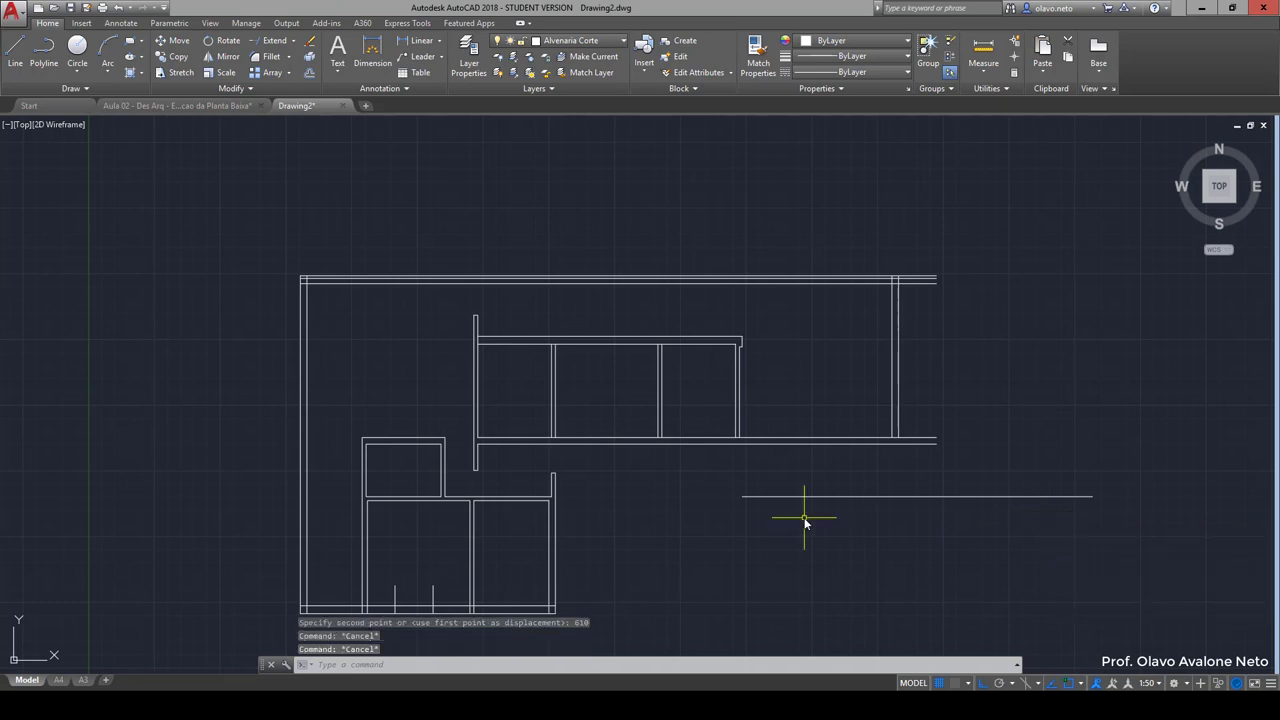
{"action": "type", "text": "ex"}
{"action": "key", "text": "Return"}
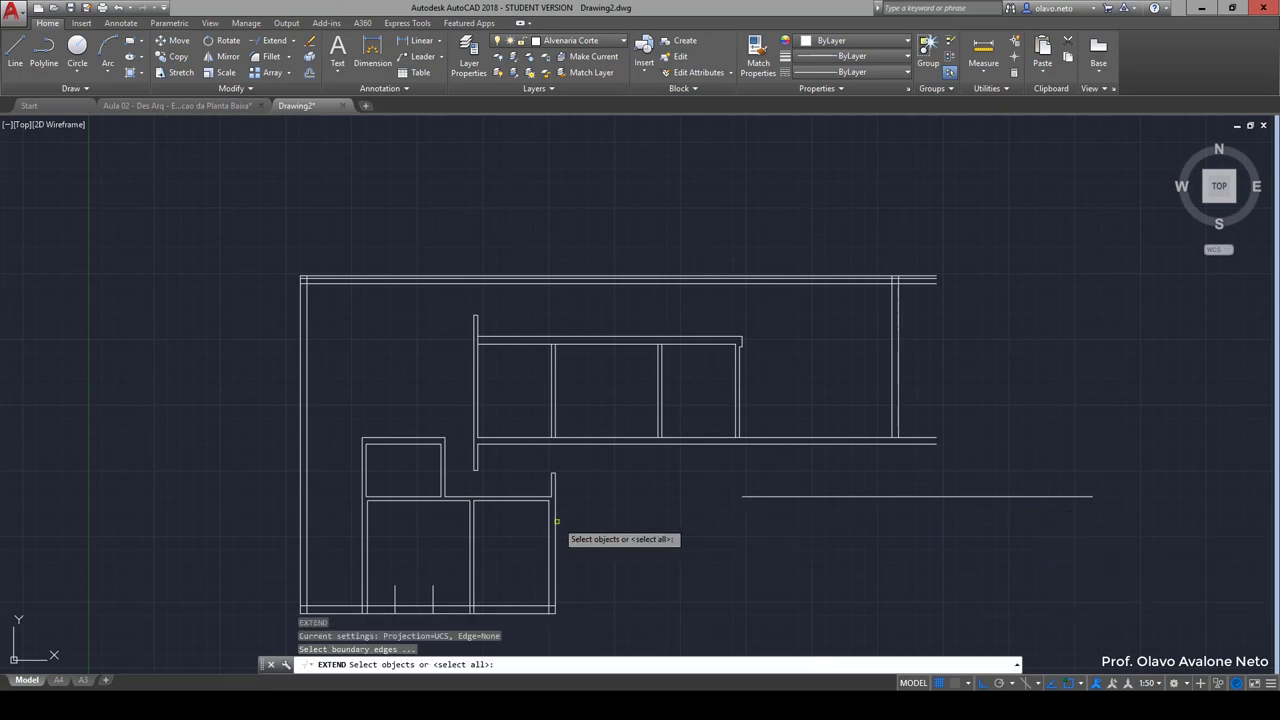
Step: Extend the lower guide line left to the vertical wall boundary
{"action": "left_click", "coordinate": [553, 521]}
{"action": "key", "text": "Return"}
{"action": "left_click", "coordinate": [787, 528]}
{"action": "left_click", "coordinate": [758, 491]}
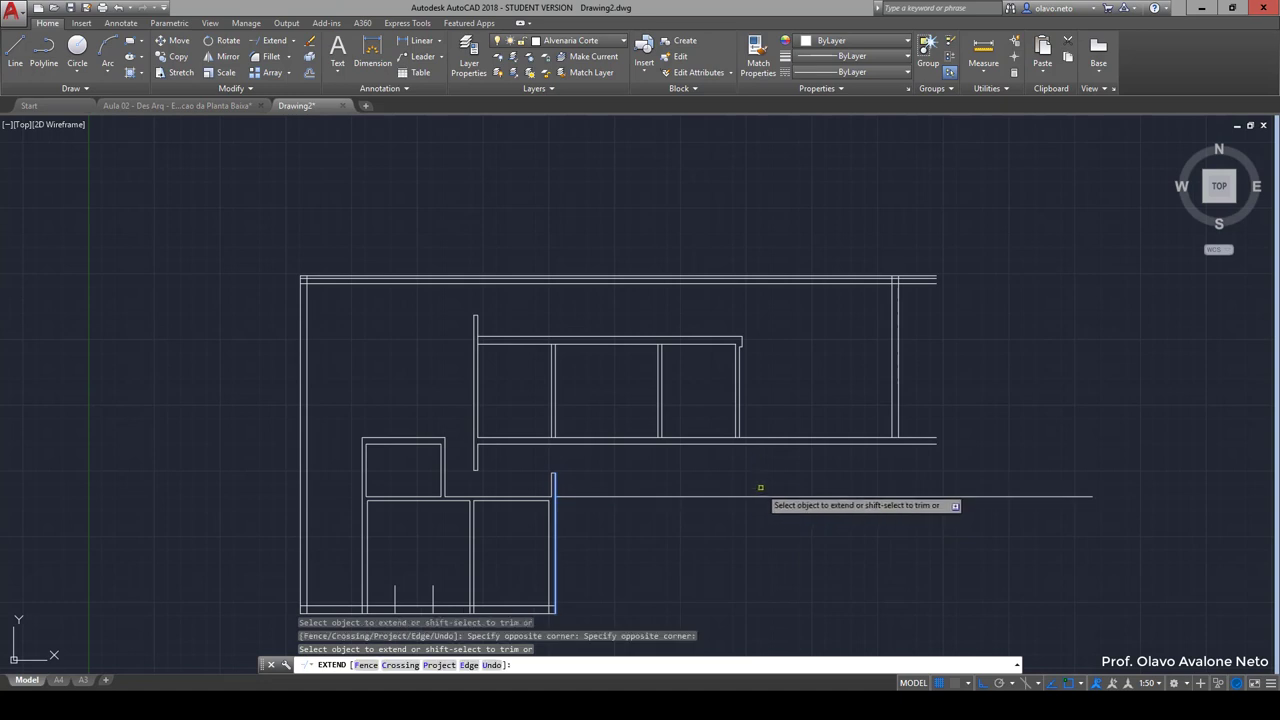
{"action": "key", "text": "Return"}
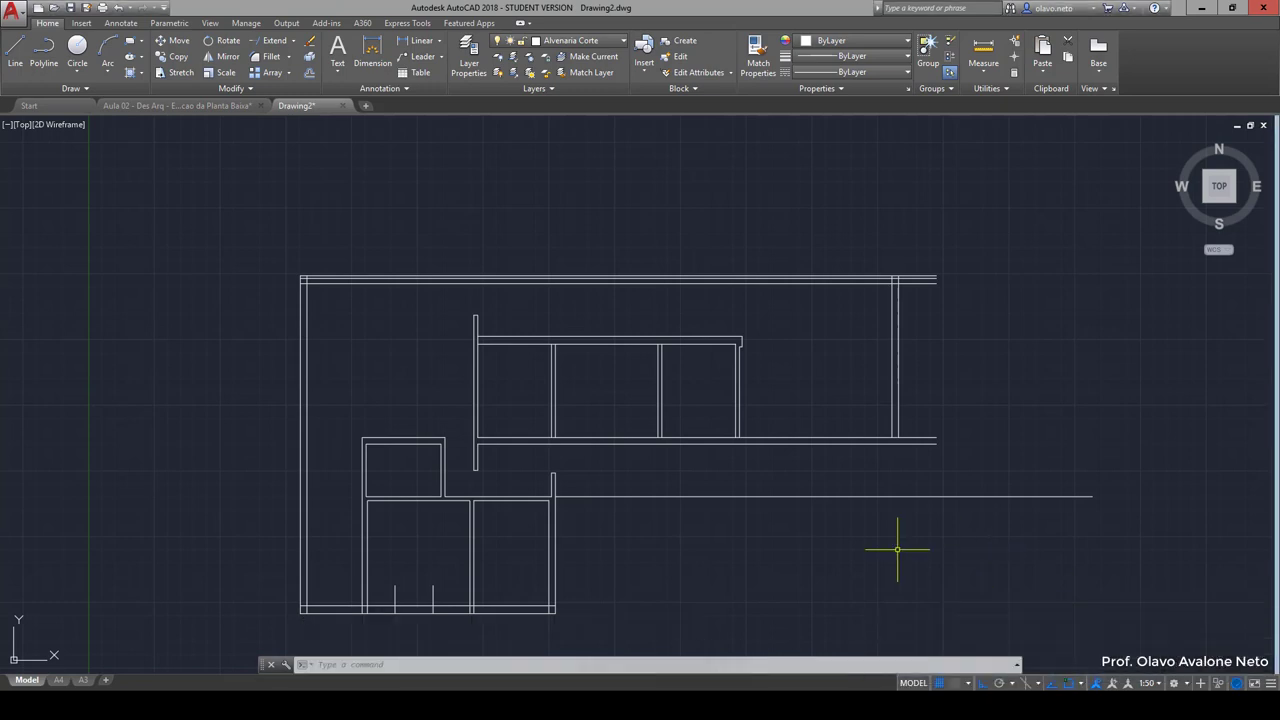
Step: Extend the right-hand wall lines down onto the lower guide line
{"action": "type", "text": "ex"}
{"action": "key", "text": "Return"}
{"action": "left_click", "coordinate": [871, 531]}
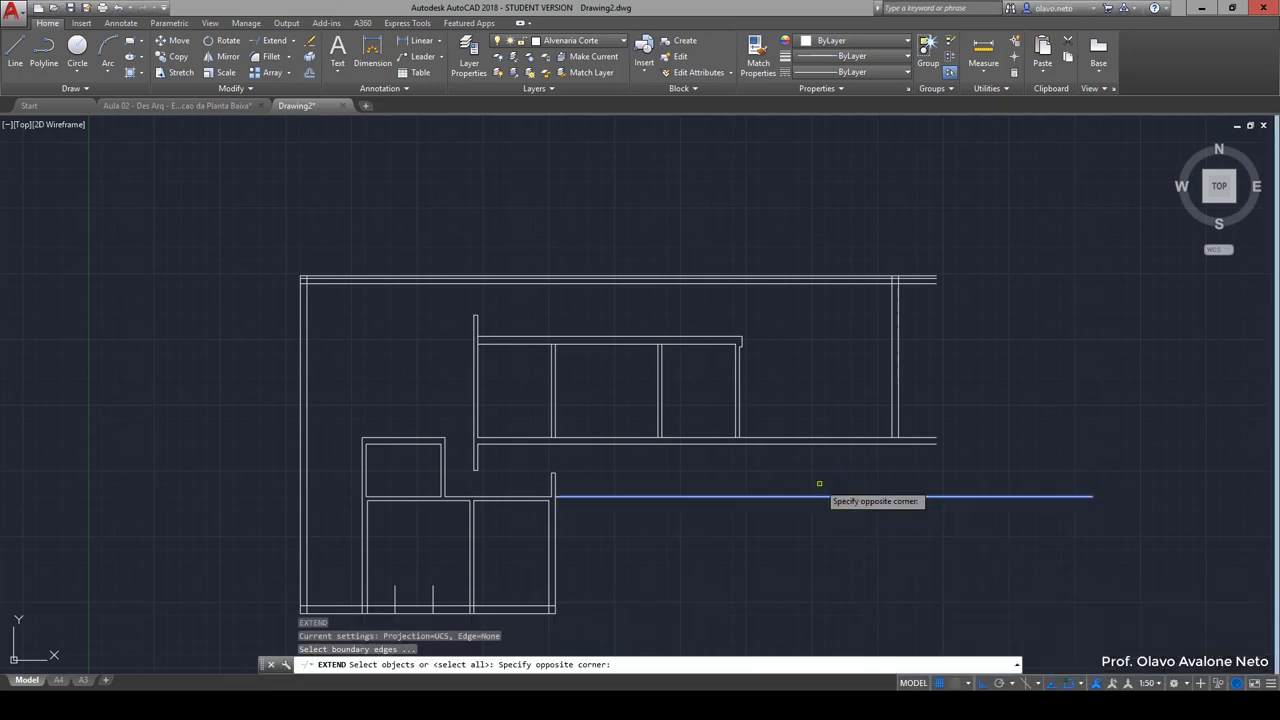
{"action": "left_click", "coordinate": [819, 483]}
{"action": "key", "text": "Return"}
{"action": "left_click", "coordinate": [940, 434]}
{"action": "left_click", "coordinate": [855, 368]}
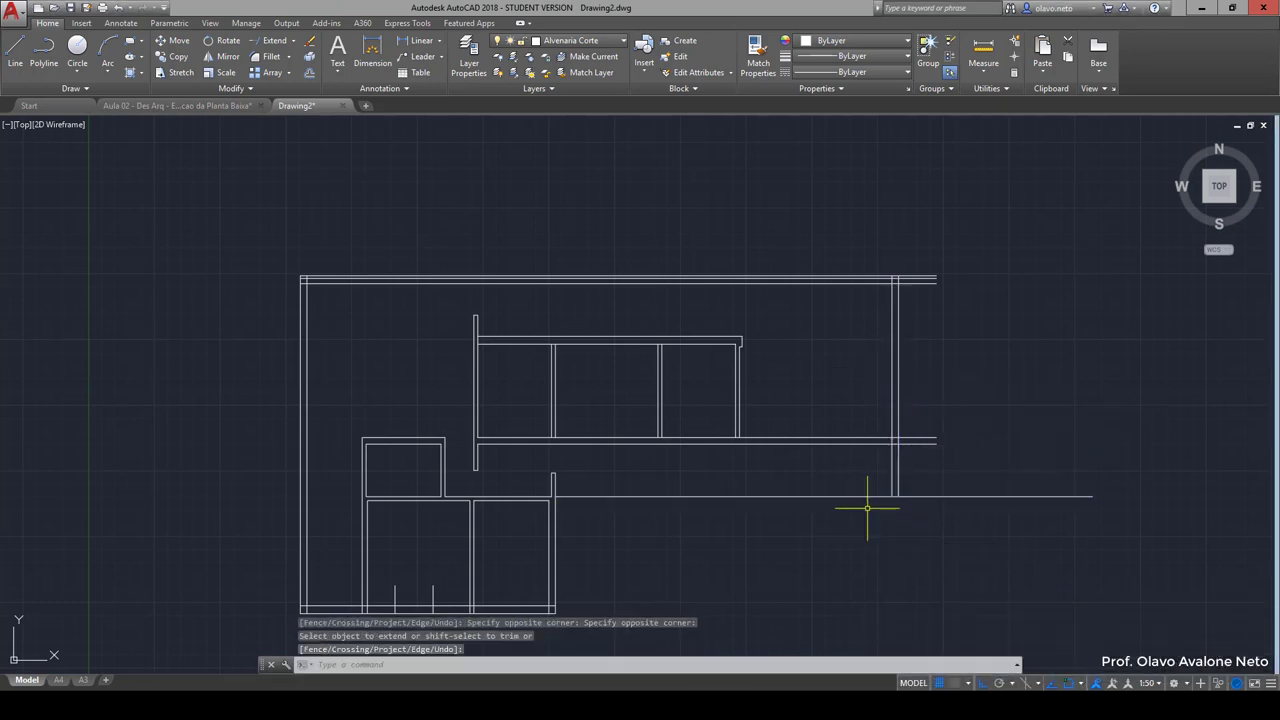
Step: Try trimming part of the lower line, then undo the trim
{"action": "type", "text": "tr"}
{"action": "key", "text": "Return"}
{"action": "key", "text": "Return"}
{"action": "left_click", "coordinate": [986, 551]}
{"action": "left_click", "coordinate": [952, 477]}
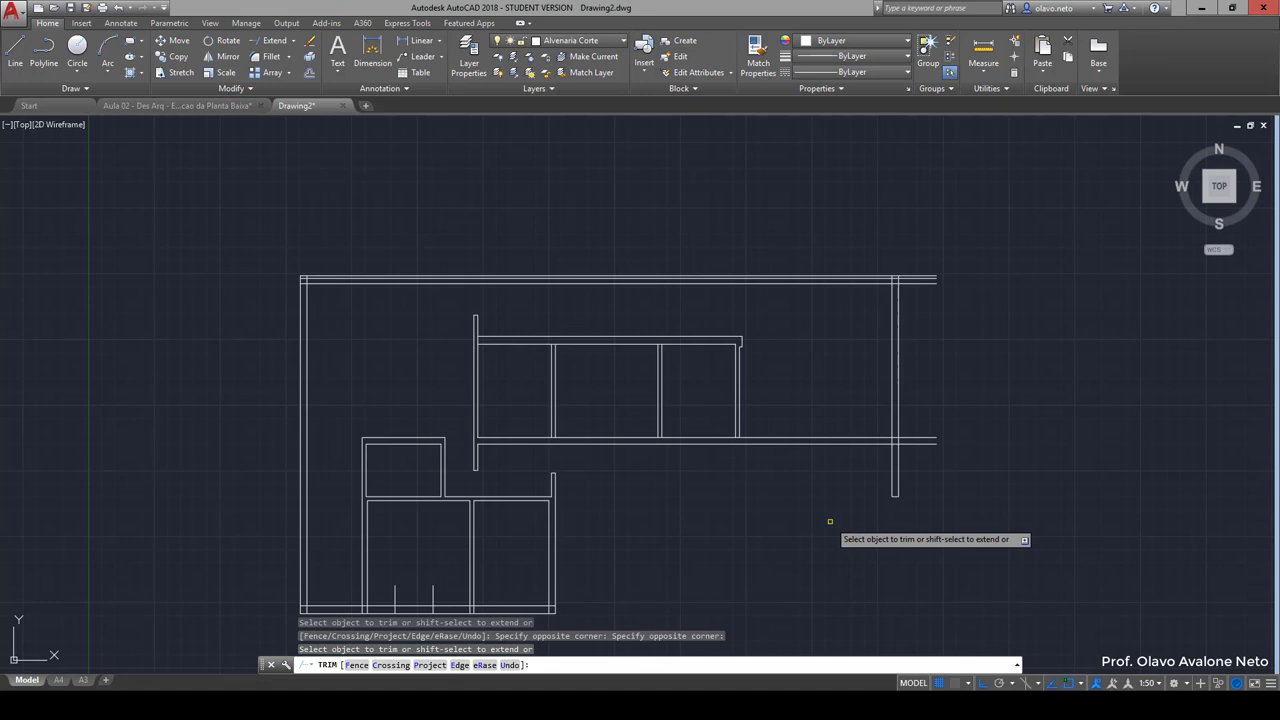
{"action": "key", "text": "ctrl+z"}
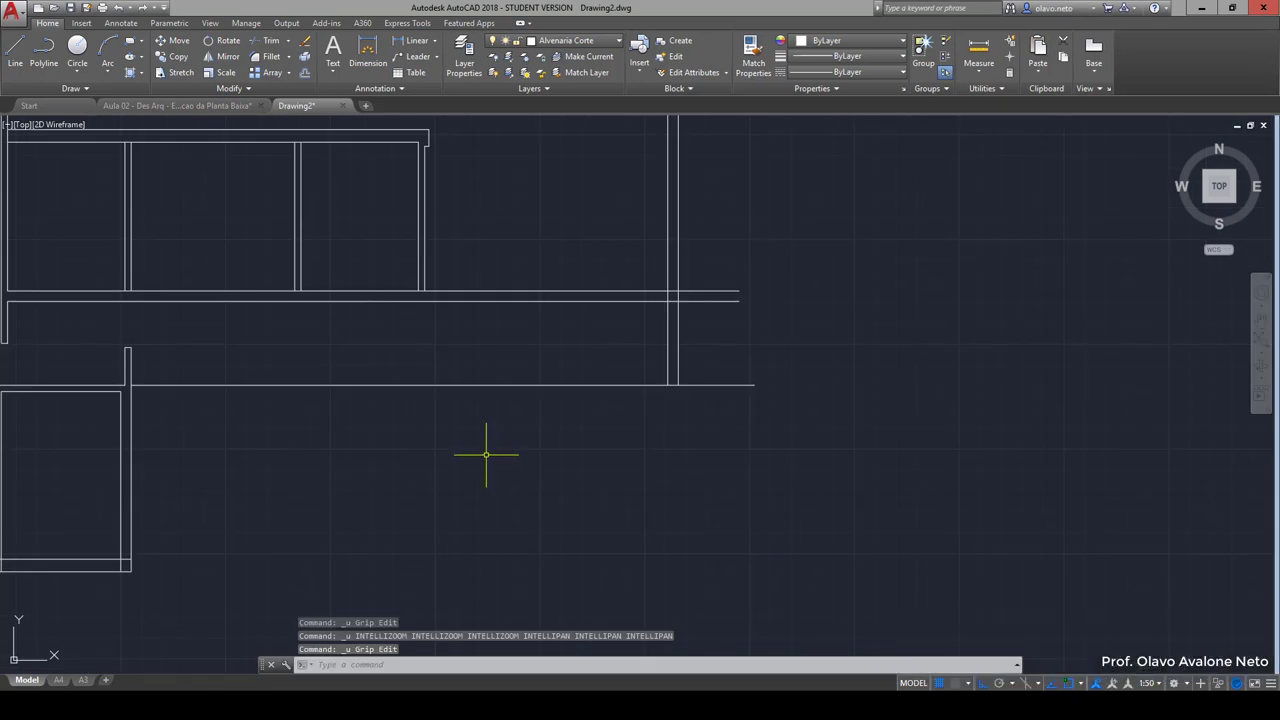
Step: Extend the interior wall lines down to the lower guide line
{"action": "type", "text": "ex"}
{"action": "key", "text": "Return"}
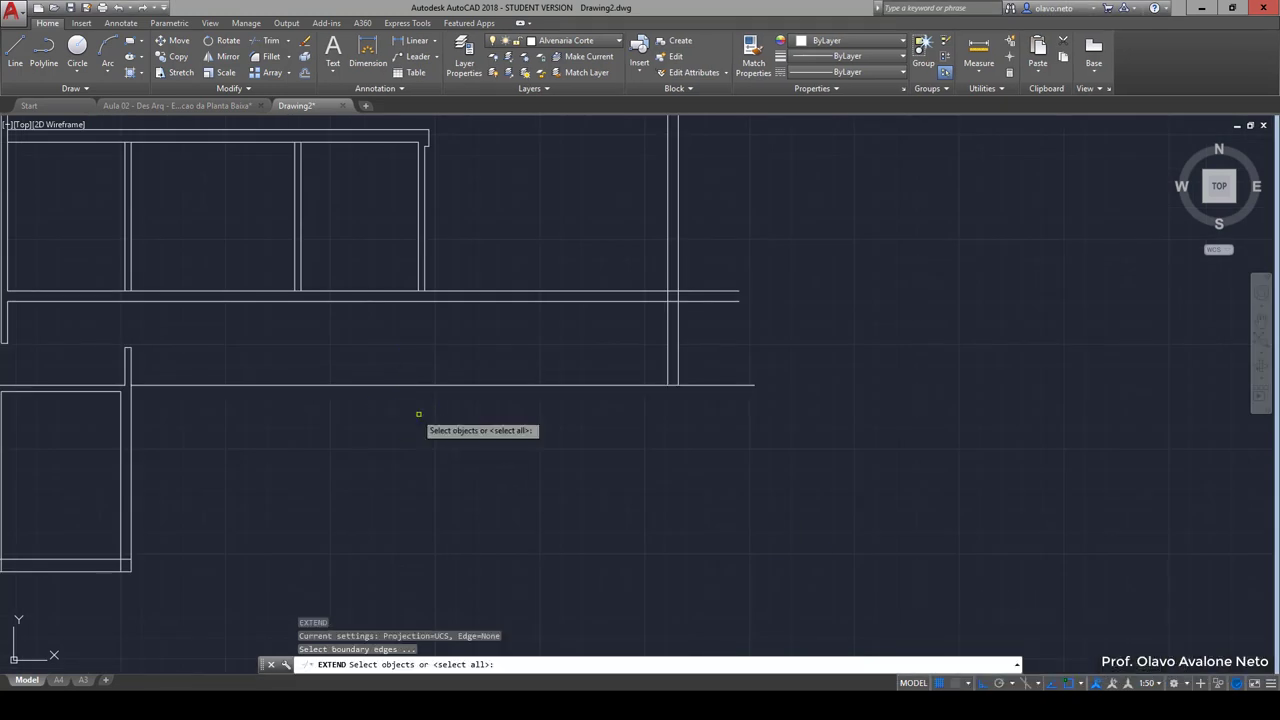
{"action": "left_click", "coordinate": [420, 425]}
{"action": "left_click", "coordinate": [378, 365]}
{"action": "key", "text": "Return"}
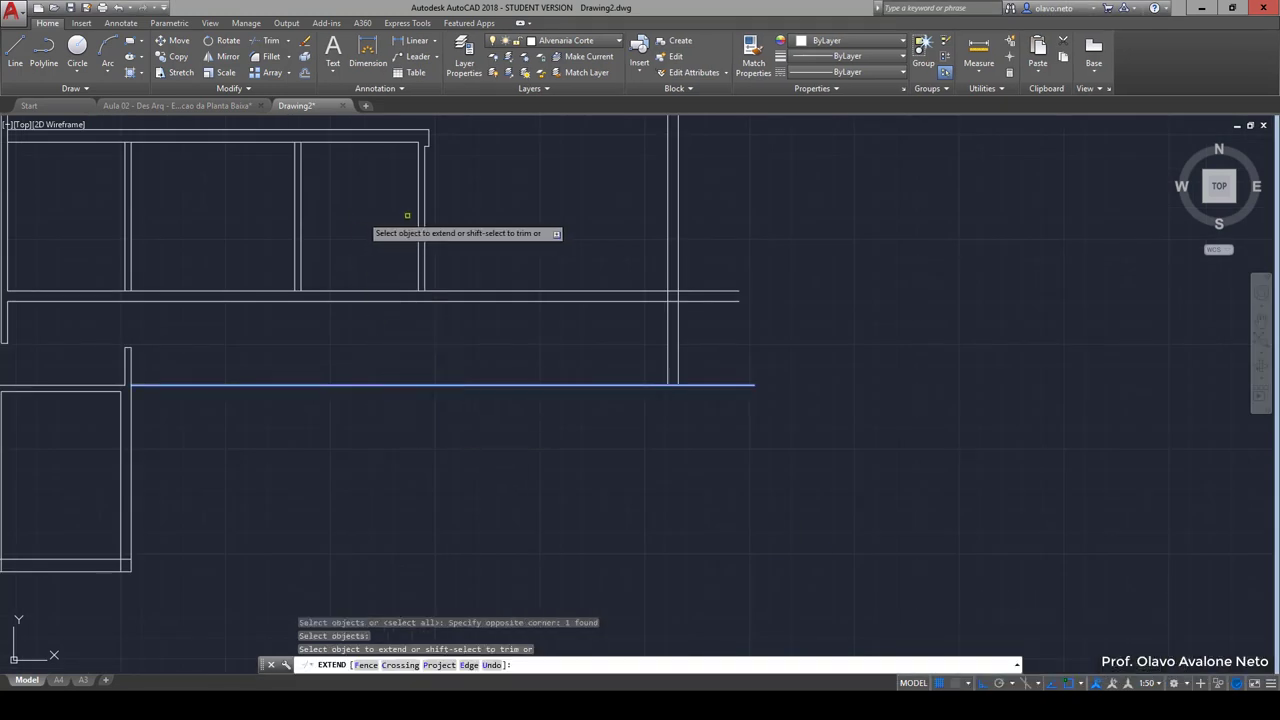
{"action": "left_click", "coordinate": [486, 216]}
{"action": "left_click", "coordinate": [251, 224]}
{"action": "key", "text": "Return"}
Step: Trim the corridor wall lines right of the interior vertical wall
{"action": "middle_click_drag", "start_coordinate": [390, 433], "coordinate": [575, 560]}
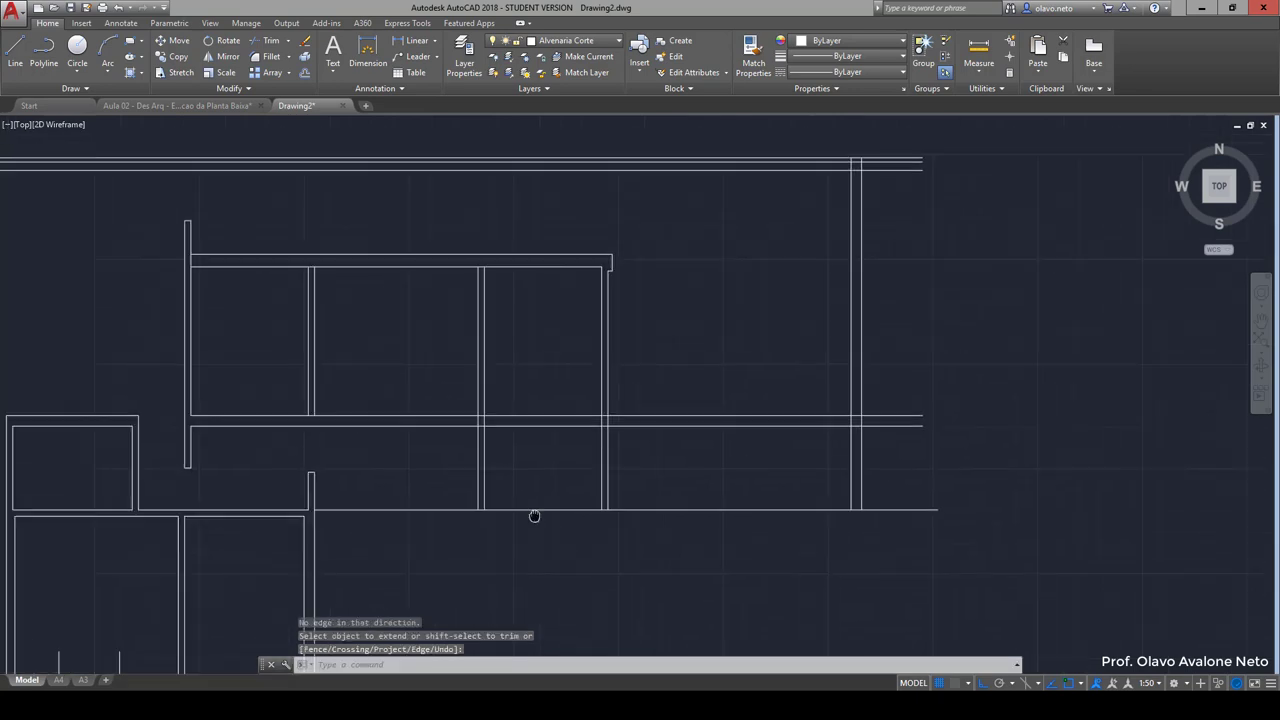
{"action": "type", "text": "tr"}
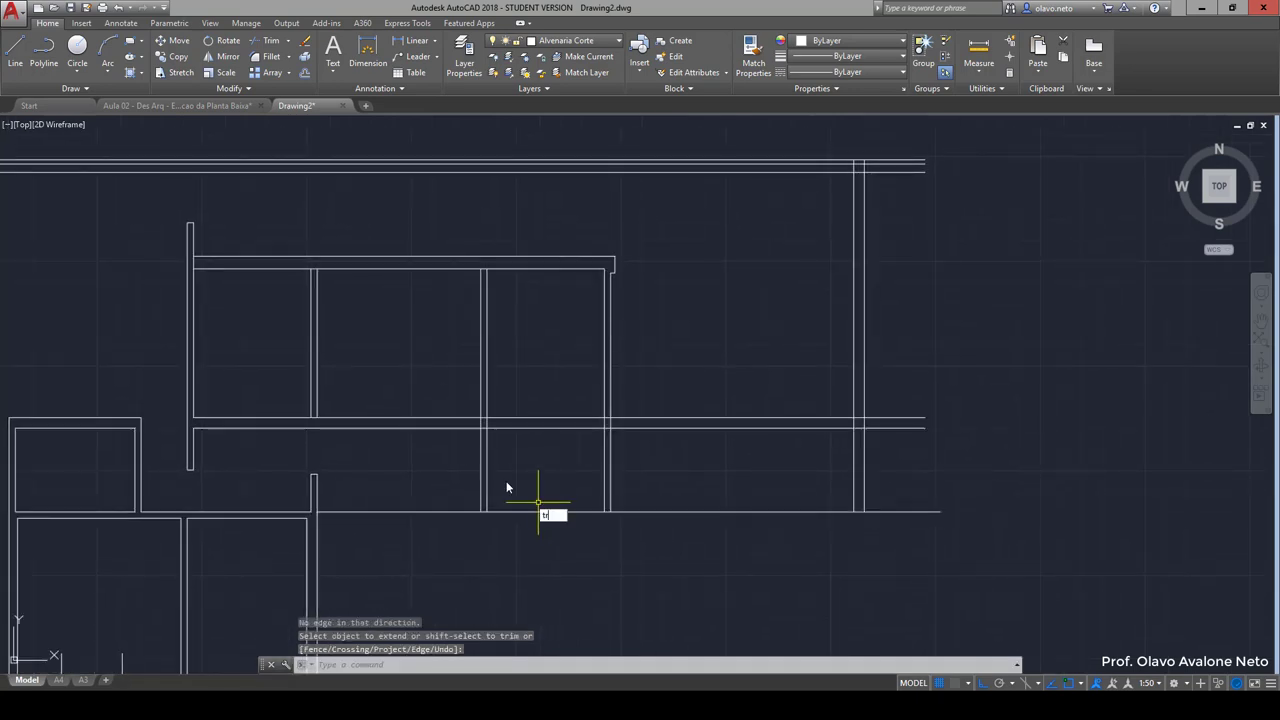
{"action": "key", "text": "Return"}
{"action": "left_click", "coordinate": [483, 458]}
{"action": "key", "text": "Return"}
{"action": "left_click", "coordinate": [543, 392]}
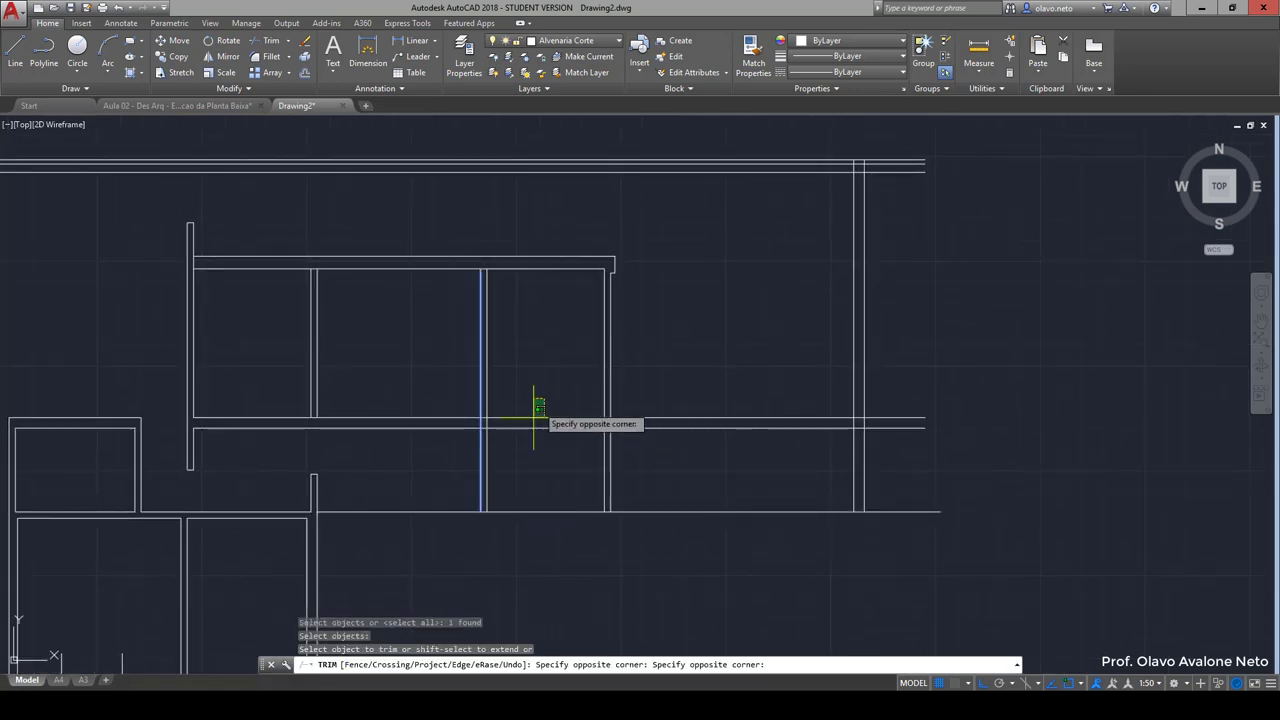
{"action": "left_click", "coordinate": [525, 430]}
{"action": "key", "text": "Return"}
Step: Pan to show the lower wall and start the OFFSET command
{"action": "middle_click_drag", "start_coordinate": [555, 450], "coordinate": [698, 455]}
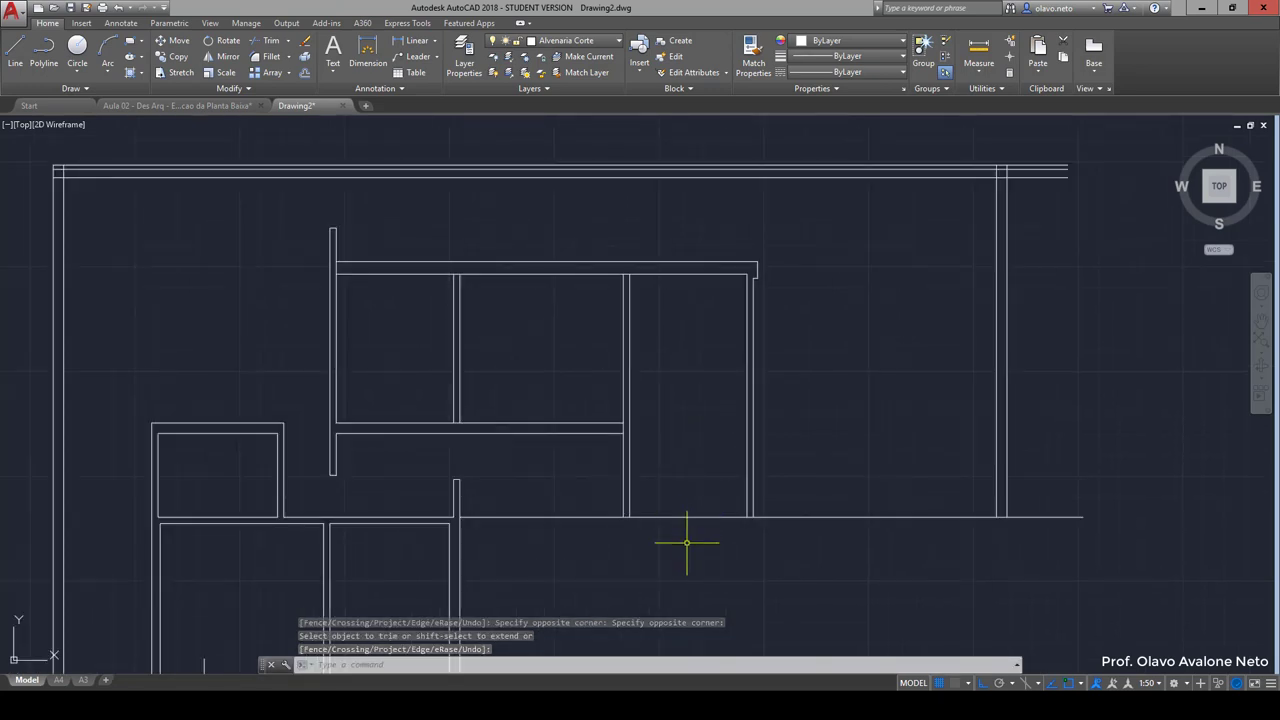
{"action": "type", "text": "o"}
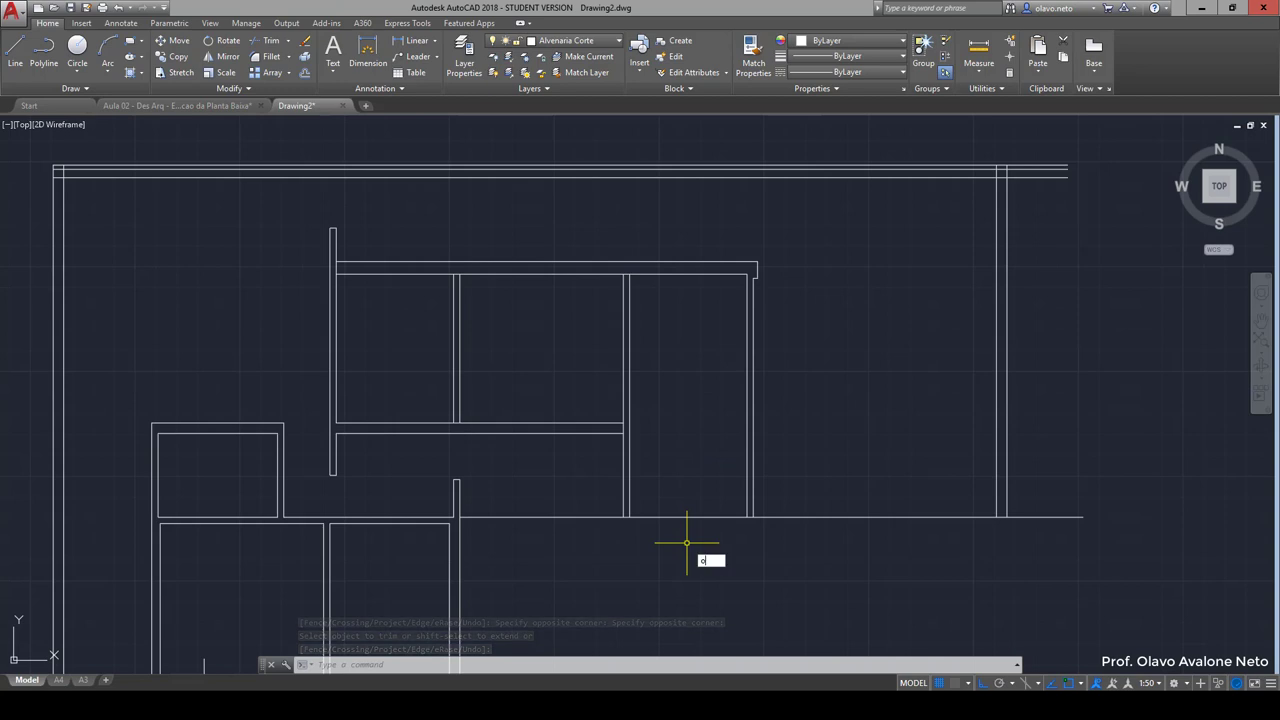
{"action": "key", "text": "Return"}
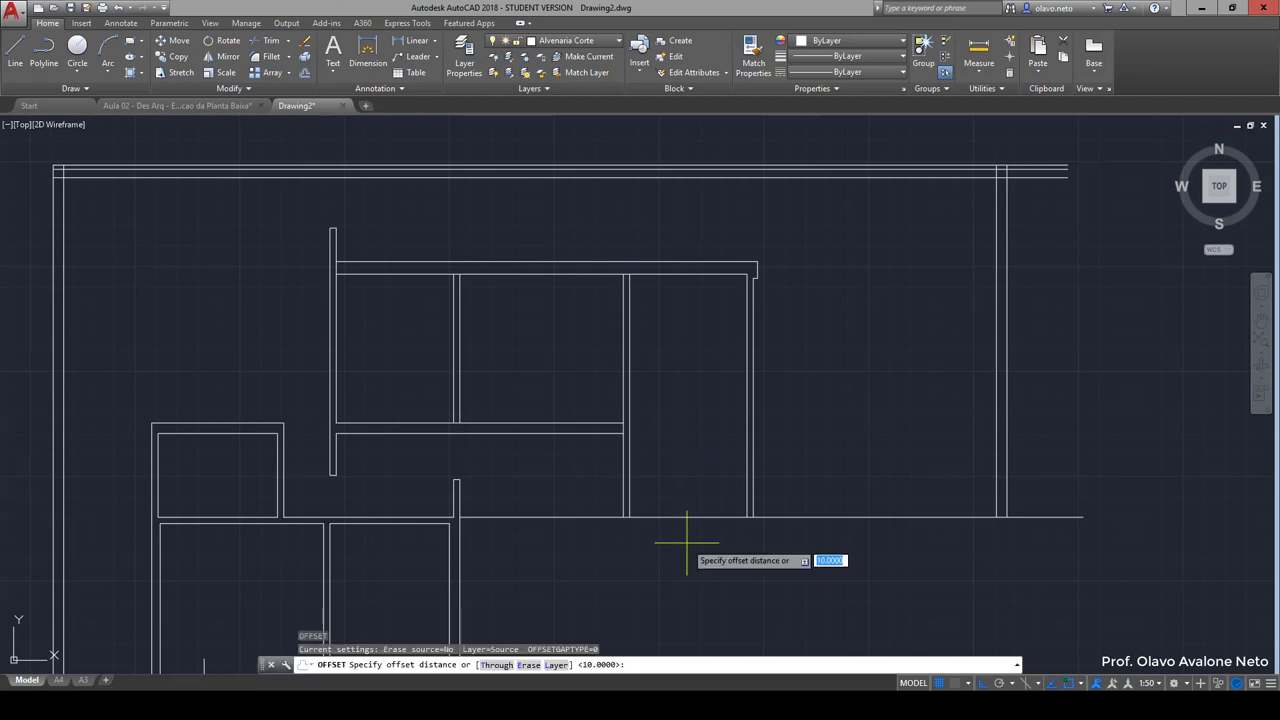
Step: Offset the bottom guide line upward by 5 and by 20 units
{"action": "type", "text": "5"}
{"action": "key", "text": "Return"}
{"action": "left_click", "coordinate": [690, 517]}
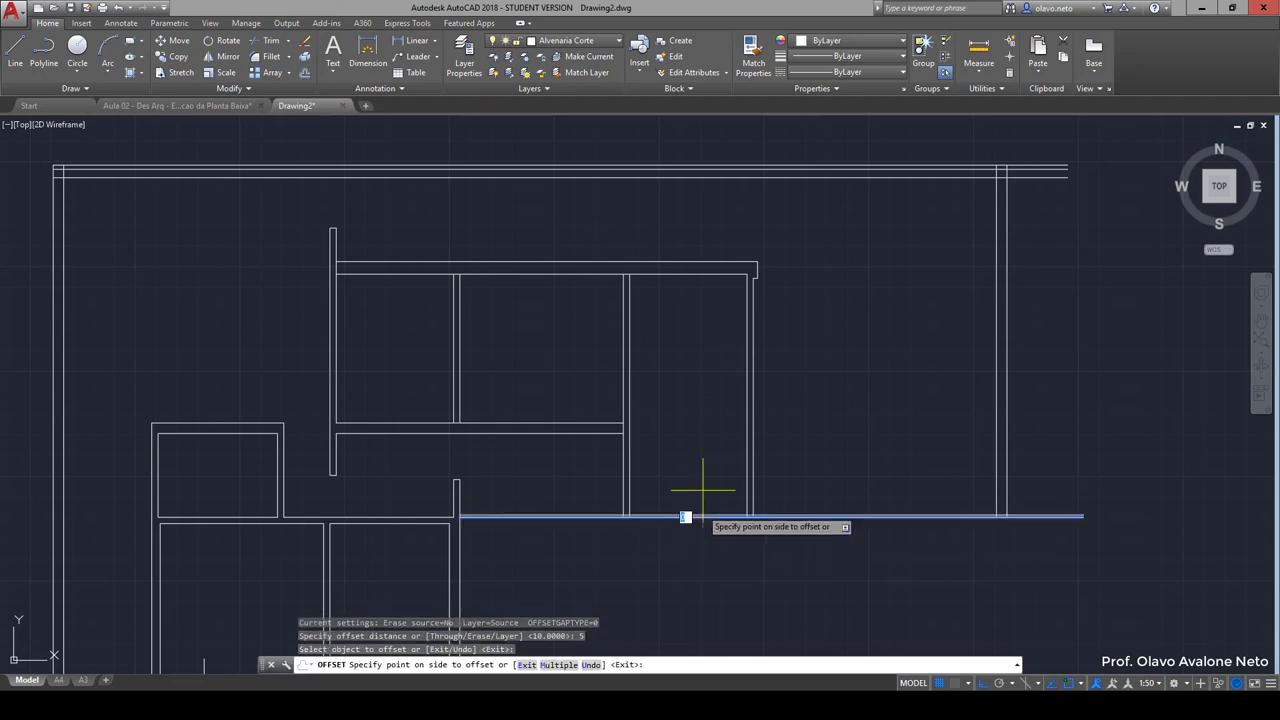
{"action": "left_click", "coordinate": [703, 490]}
{"action": "key", "text": "Return"}
{"action": "key", "text": "Return"}
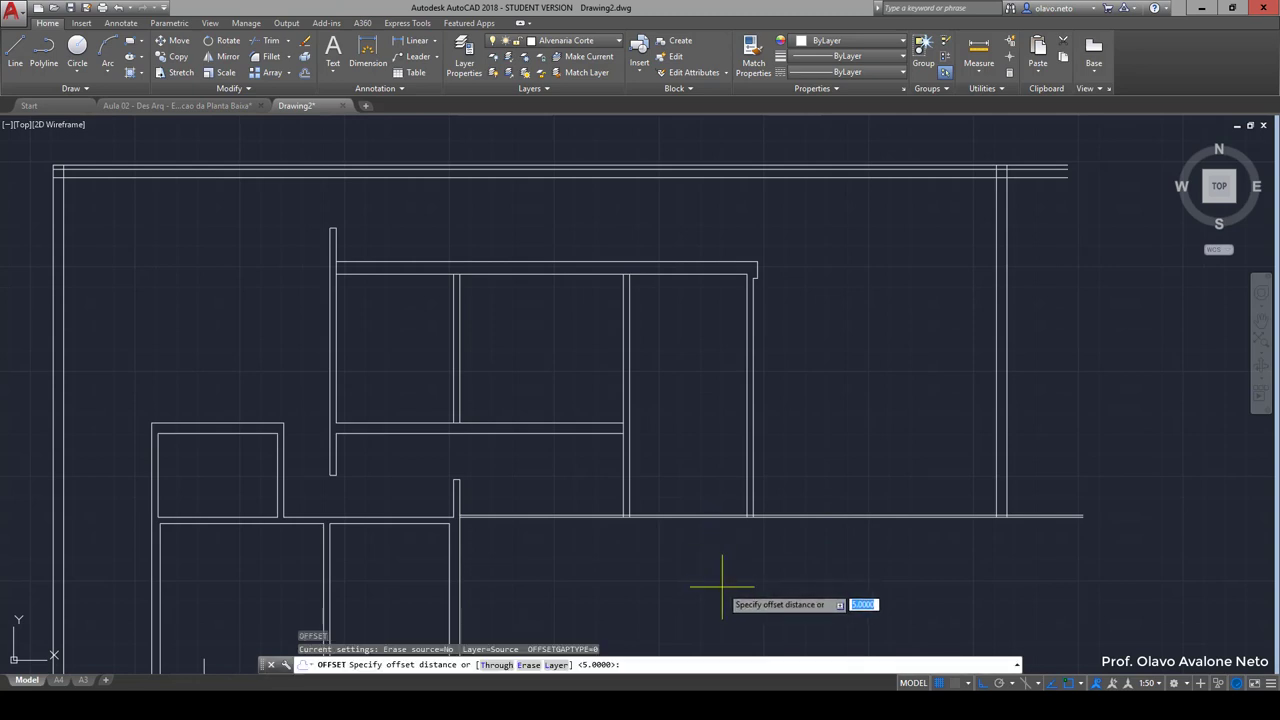
{"action": "type", "text": "20"}
{"action": "key", "text": "Return"}
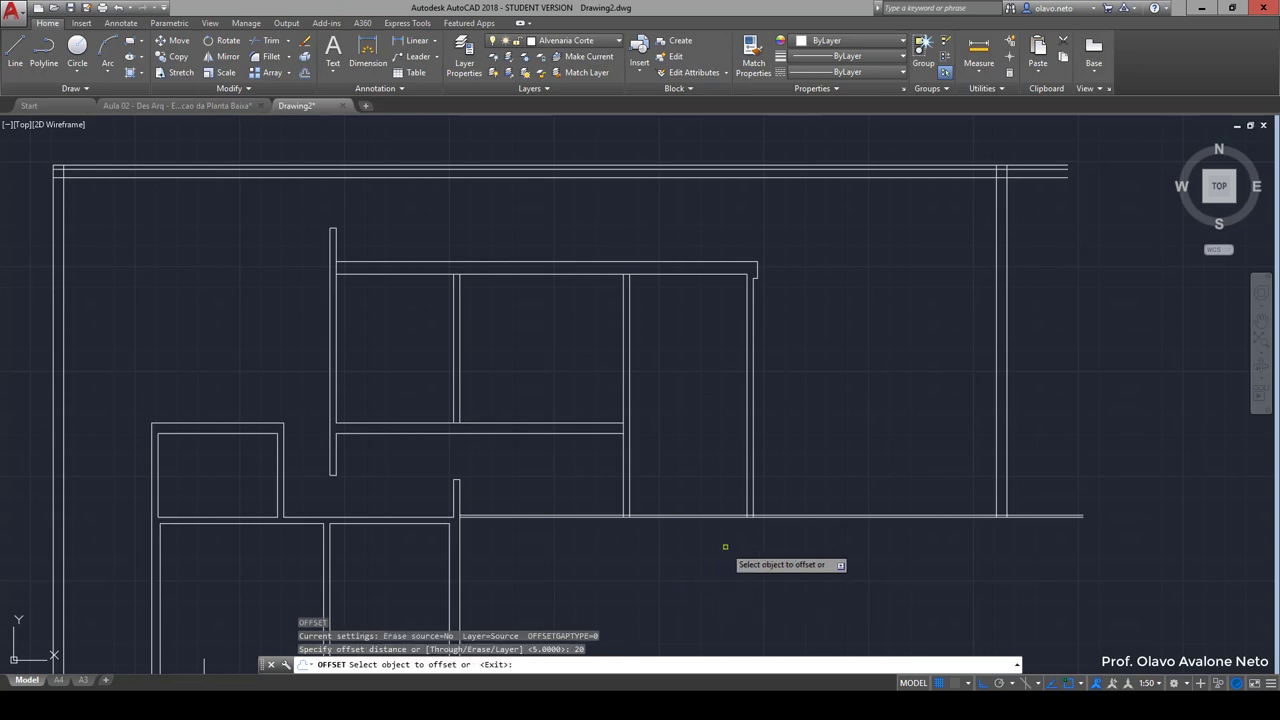
{"action": "left_click", "coordinate": [713, 513]}
{"action": "left_click", "coordinate": [700, 457]}
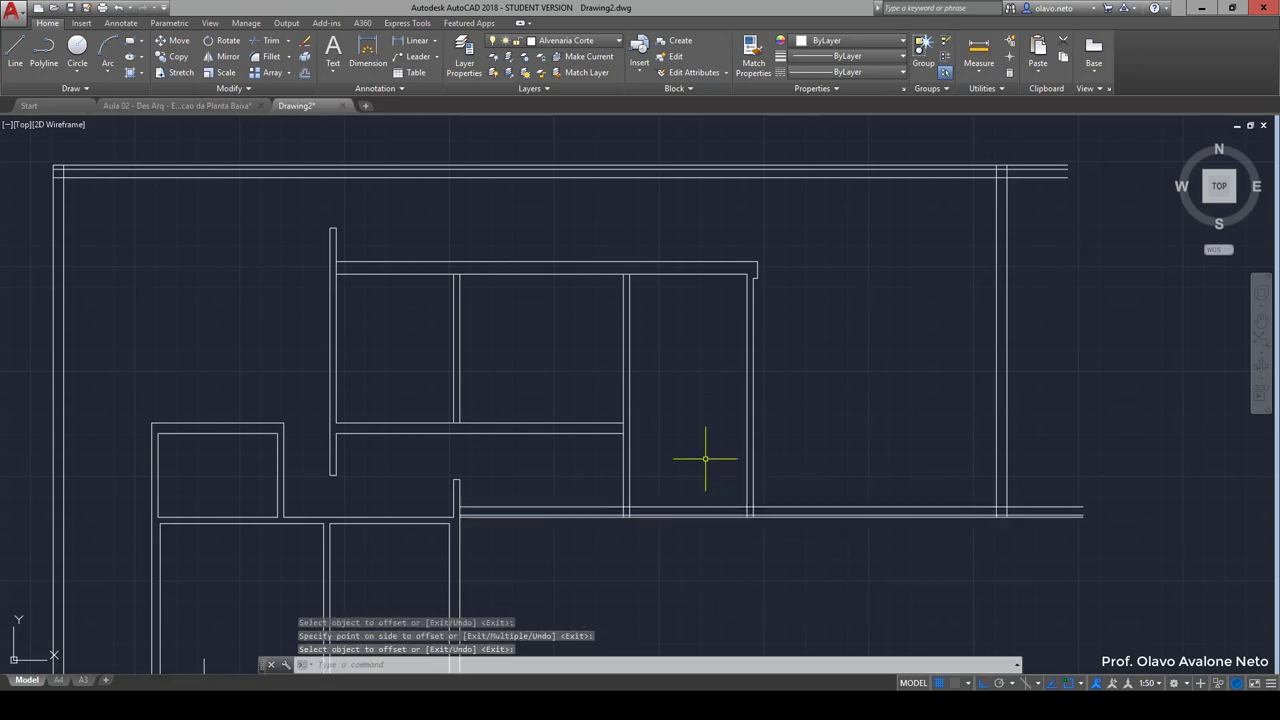
{"action": "key", "text": "Return"}
{"action": "scroll", "coordinate": [705, 515], "scroll_direction": "up", "scroll_amount": 5}
Step: Trim the lower wall lines between two vertical cutting edges
{"action": "key", "text": "Escape"}
{"action": "type", "text": "tr"}
{"action": "key", "text": "Return"}
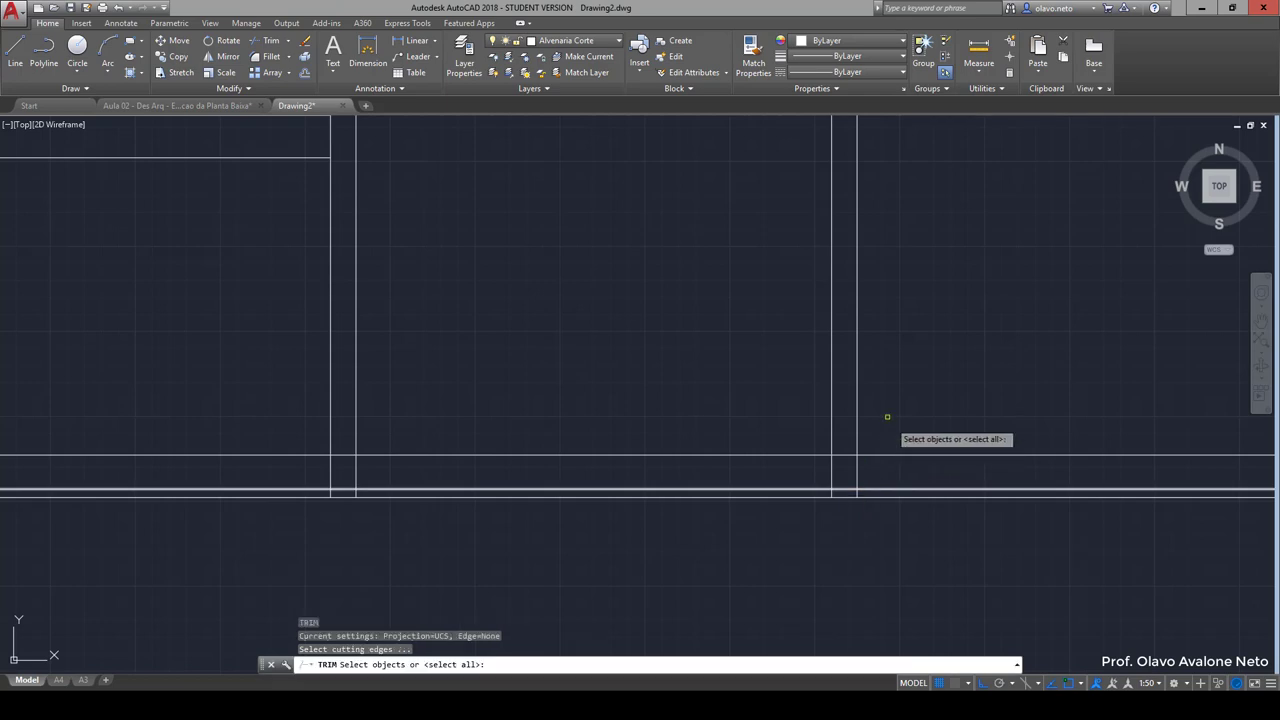
{"action": "left_click", "coordinate": [886, 420]}
{"action": "left_click", "coordinate": [857, 402]}
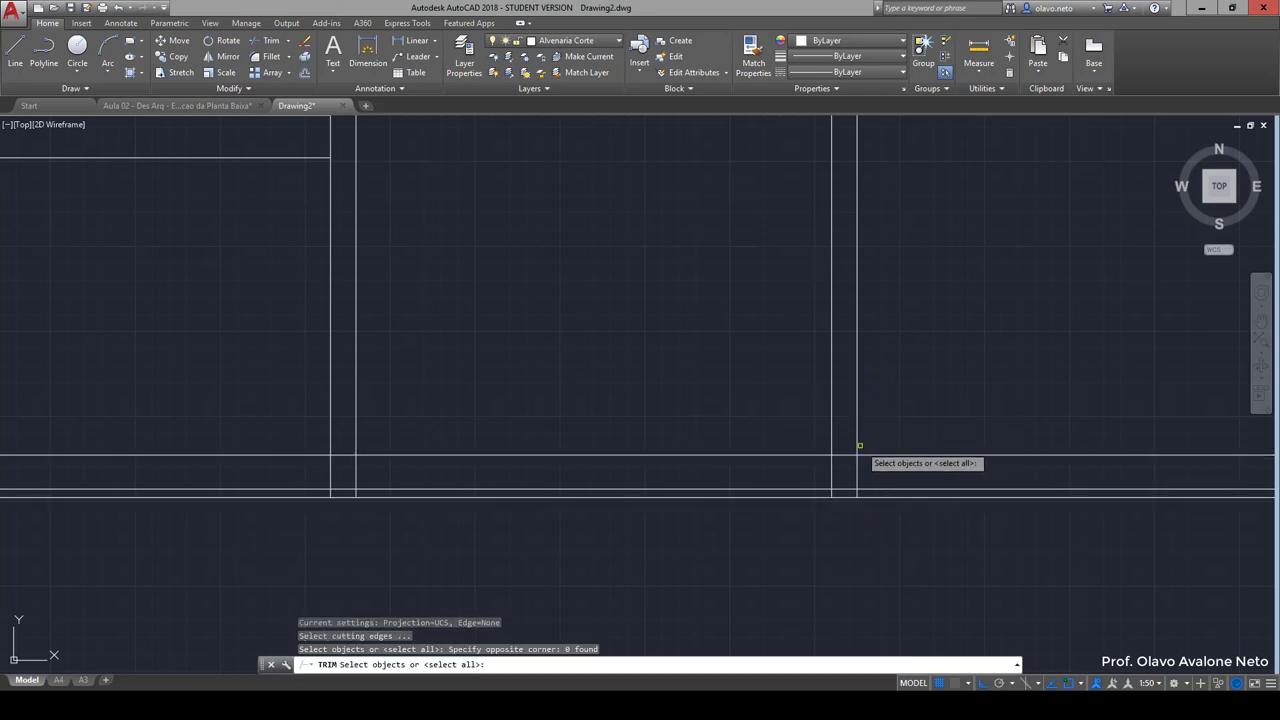
{"action": "left_click", "coordinate": [865, 454]}
{"action": "scroll", "coordinate": [863, 492], "scroll_direction": "up", "scroll_amount": 5}
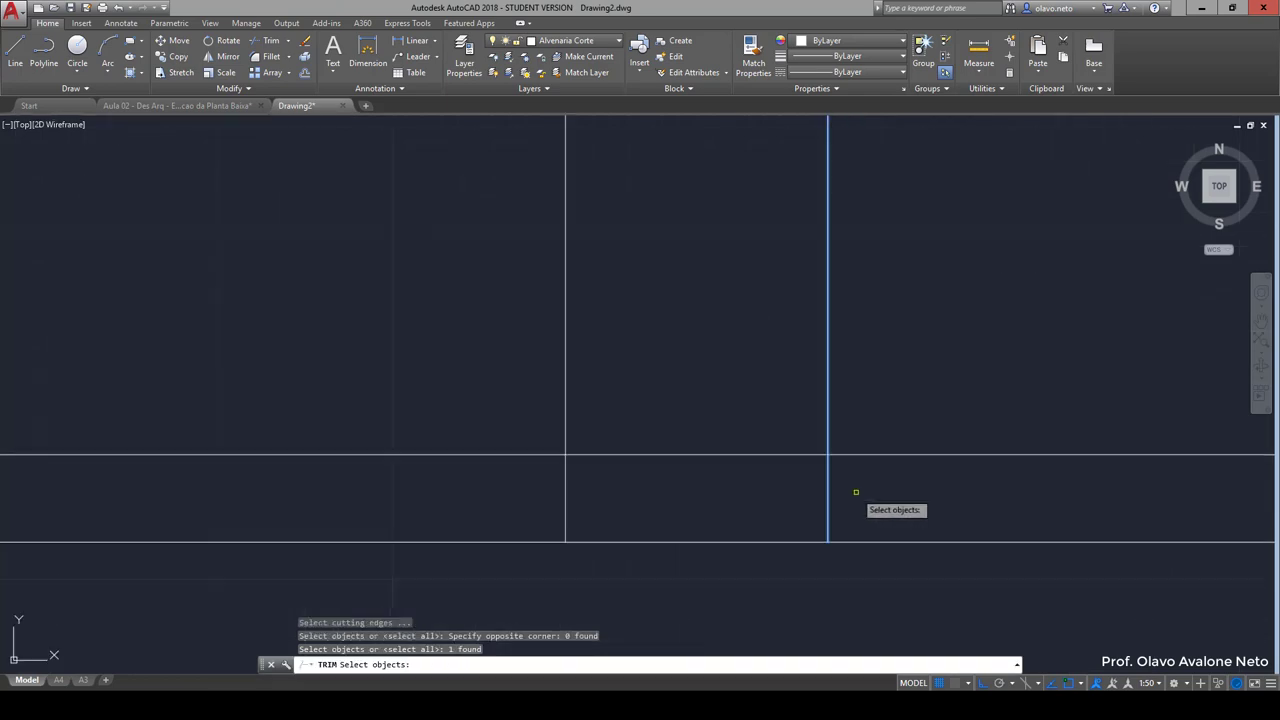
{"action": "left_click", "coordinate": [877, 490]}
{"action": "left_click", "coordinate": [455, 474]}
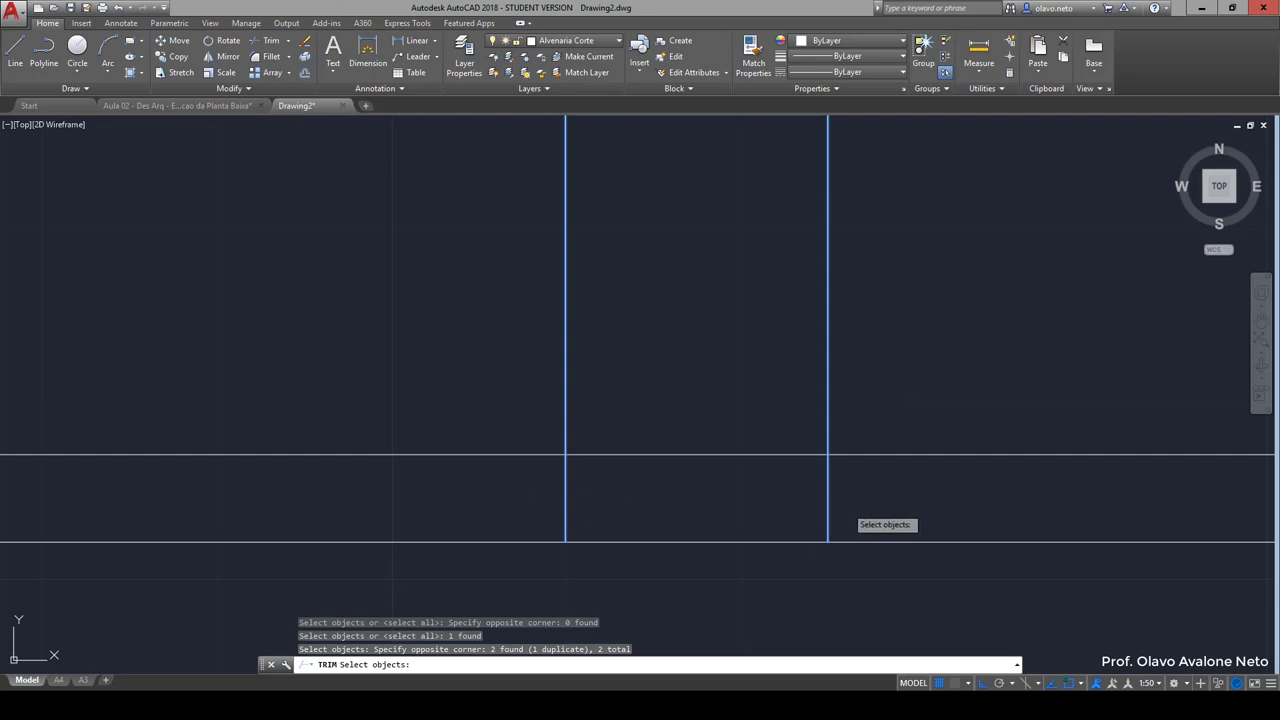
{"action": "key", "text": "Return"}
{"action": "left_click", "coordinate": [832, 503]}
{"action": "left_click", "coordinate": [423, 487]}
{"action": "scroll", "coordinate": [834, 503], "scroll_direction": "down", "scroll_amount": 6}
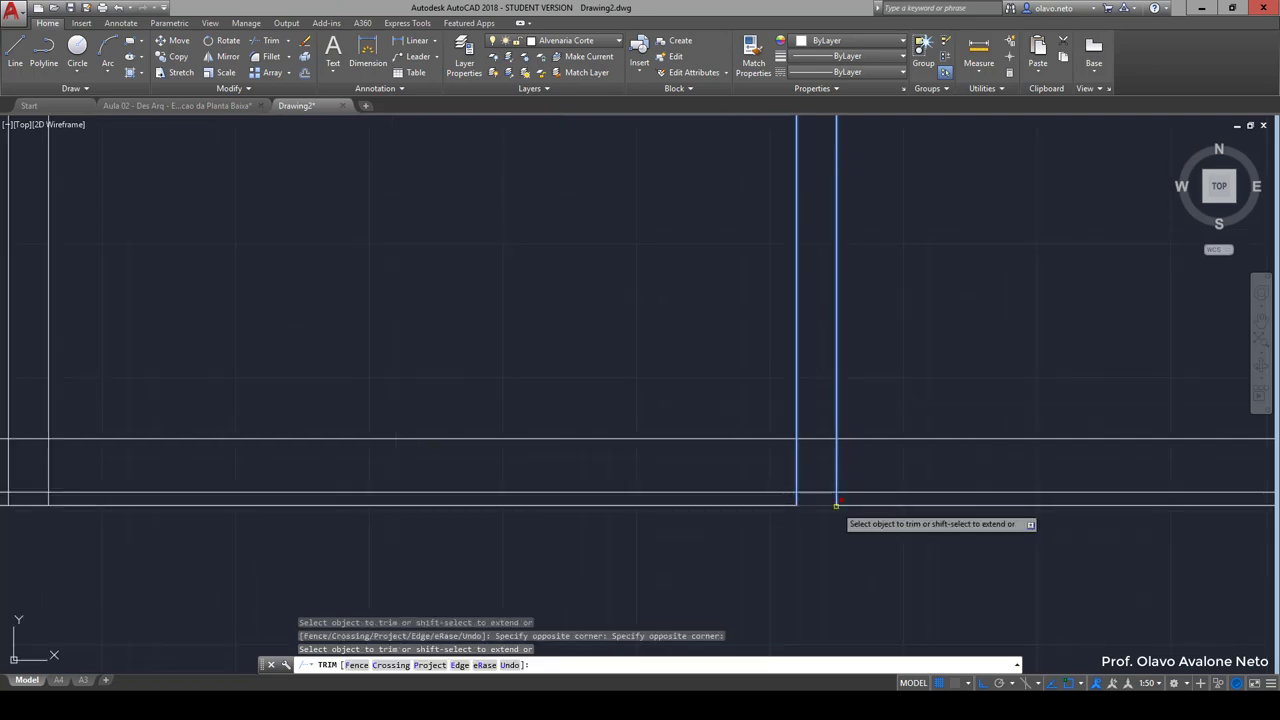
Step: Trim leftover wall segments and the small corner stub near the lower wall lines
{"action": "key", "text": "Return"}
{"action": "key", "text": "Return"}
{"action": "key", "text": "Return"}
{"action": "scroll", "coordinate": [860, 494], "scroll_direction": "up", "scroll_amount": 5}
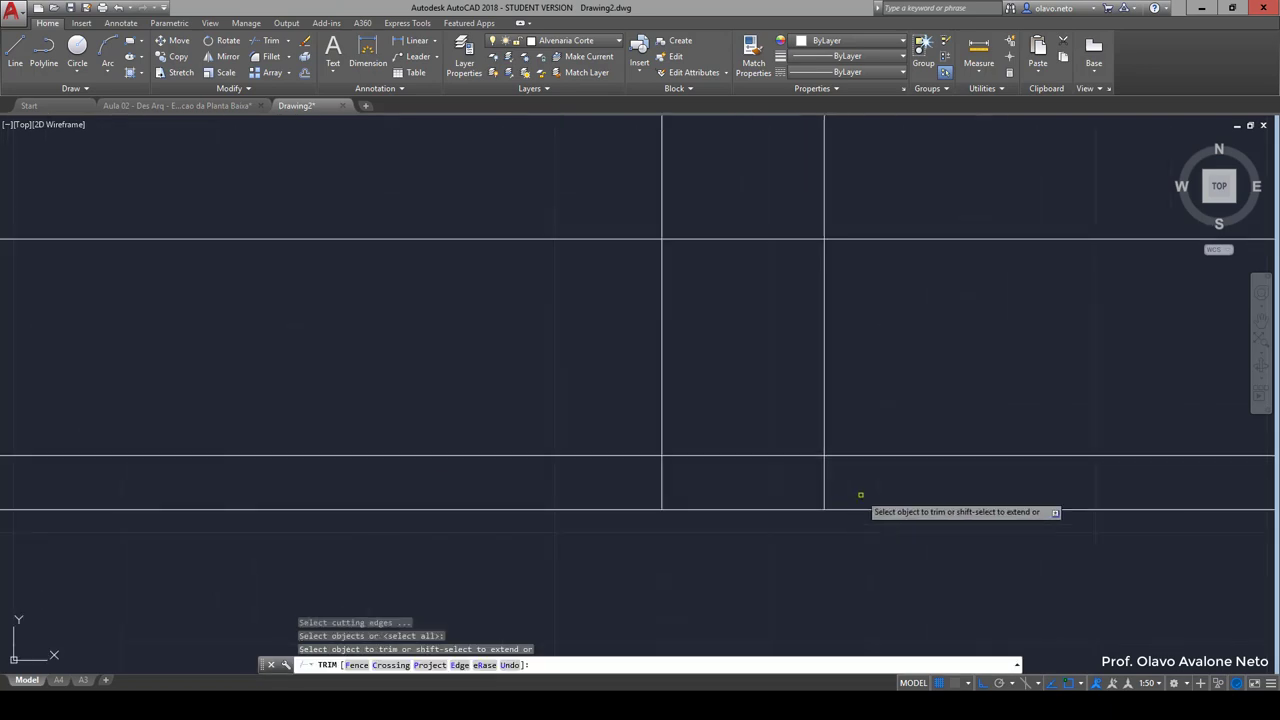
{"action": "left_click", "coordinate": [860, 494]}
{"action": "left_click", "coordinate": [645, 487]}
{"action": "scroll", "coordinate": [620, 487], "scroll_direction": "down", "scroll_amount": 3}
{"action": "scroll", "coordinate": [500, 495], "scroll_direction": "up", "scroll_amount": 3}
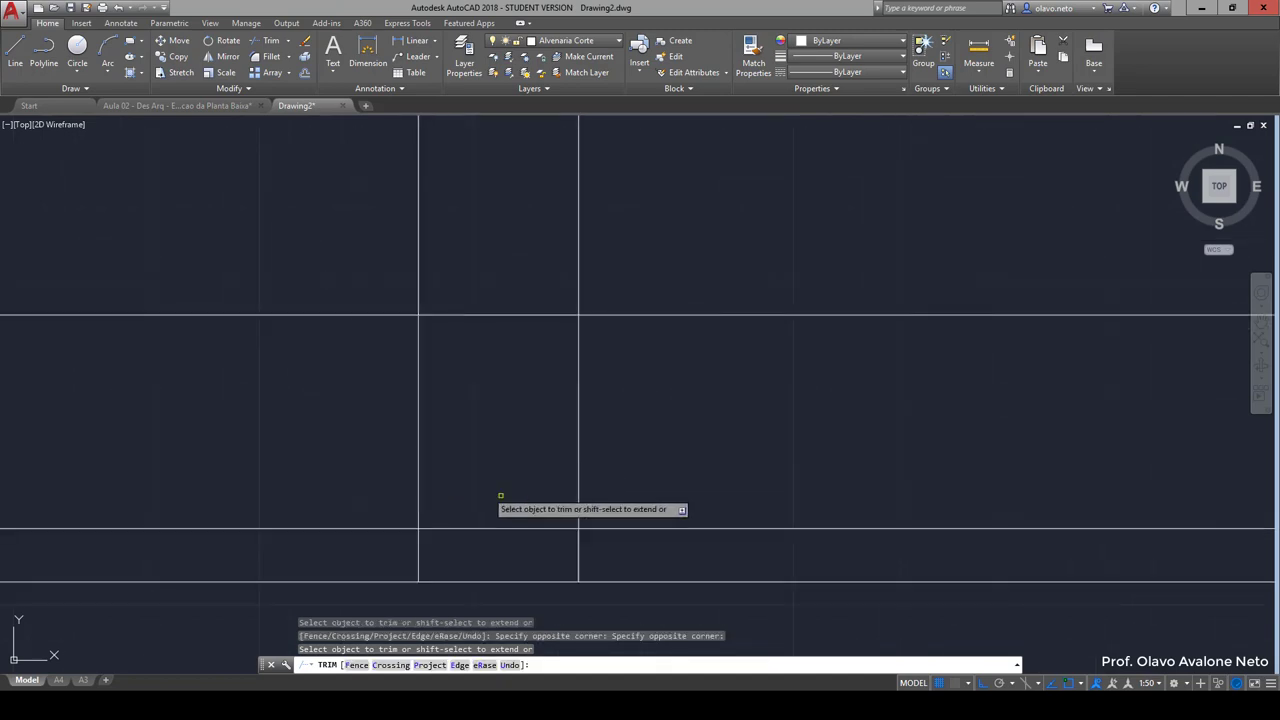
{"action": "left_click", "coordinate": [605, 545]}
{"action": "scroll", "coordinate": [450, 510], "scroll_direction": "up", "scroll_amount": 3}
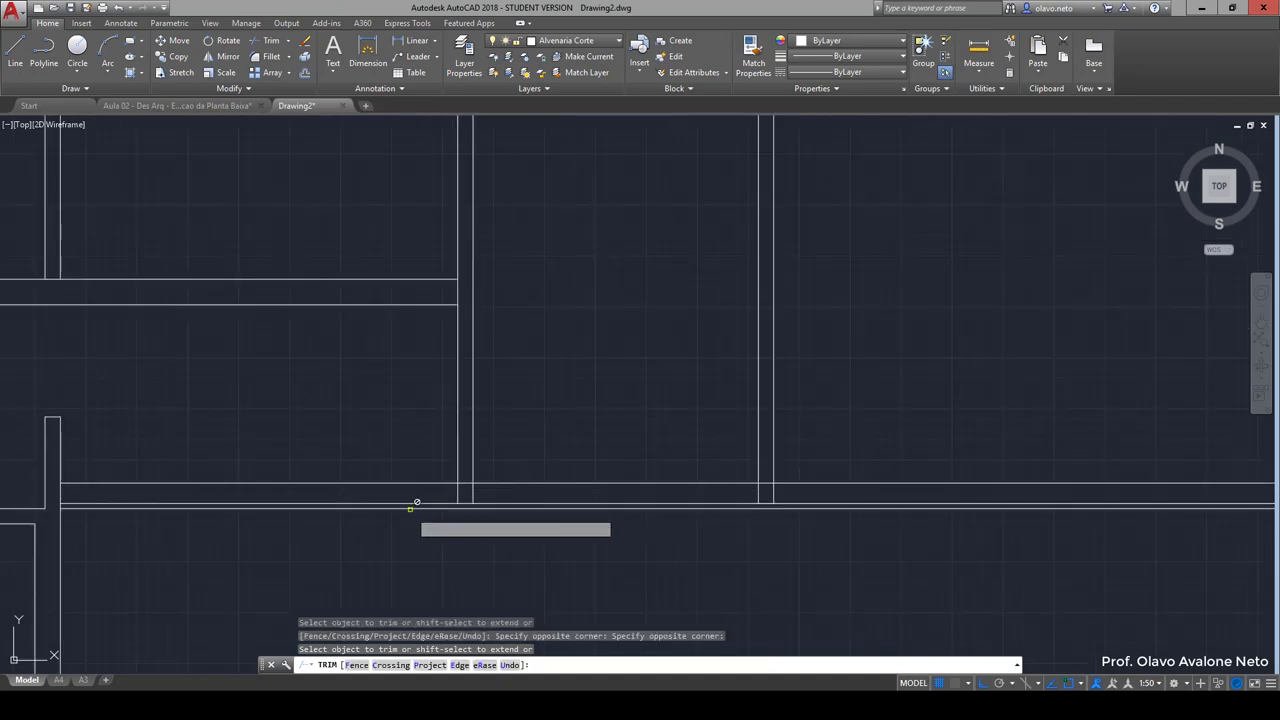
{"action": "left_click", "coordinate": [407, 503]}
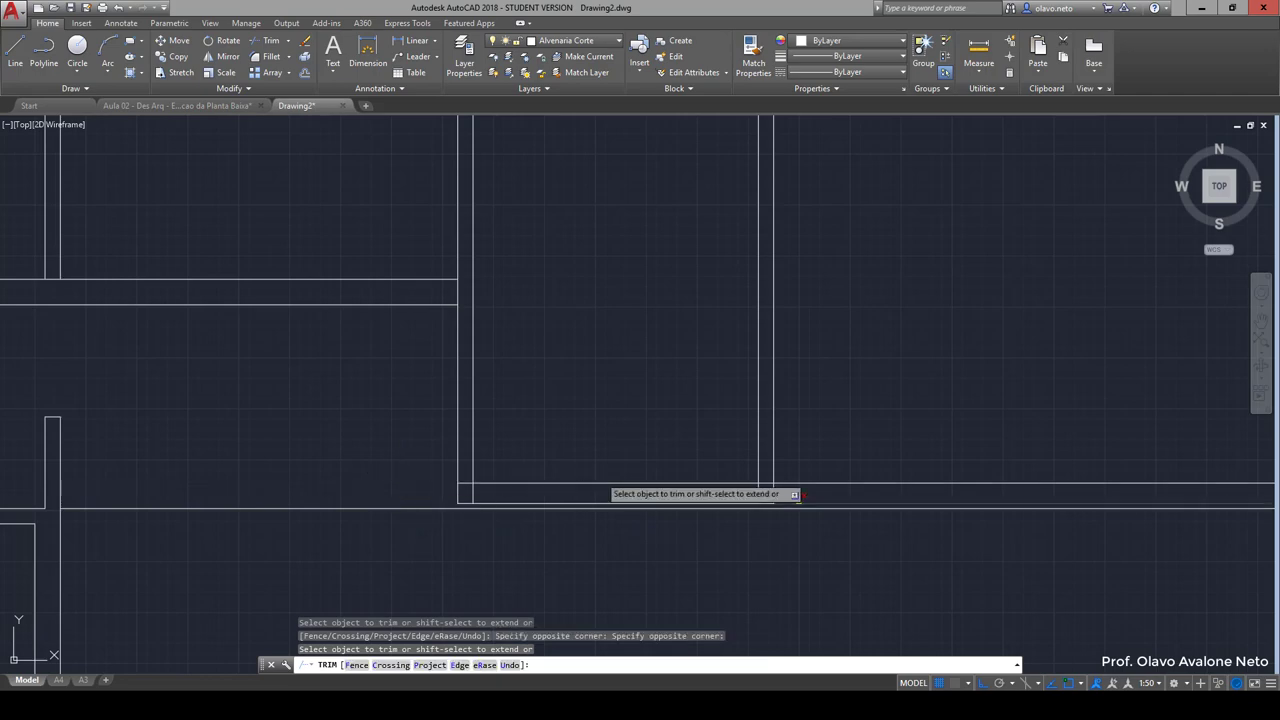
{"action": "left_click", "coordinate": [468, 485]}
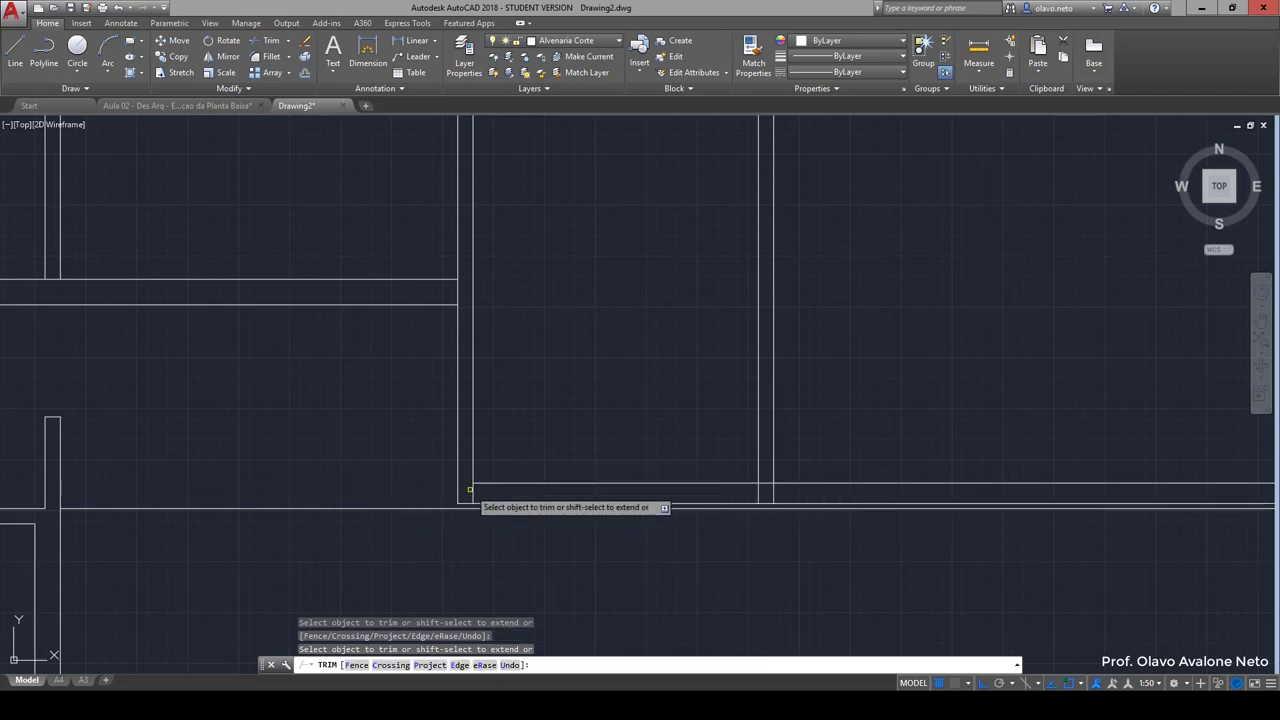
Step: Trim the overlapping lines at the lower wall junction
{"action": "left_click", "coordinate": [760, 493]}
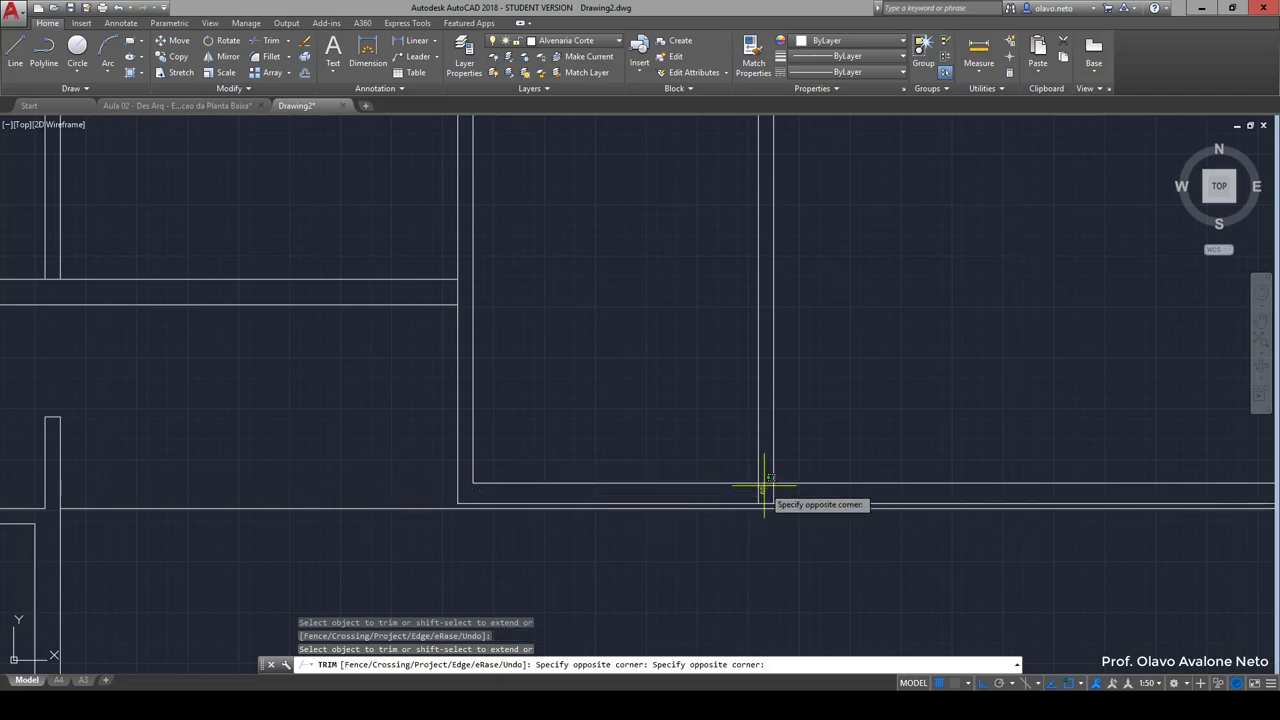
{"action": "left_click", "coordinate": [762, 500]}
{"action": "left_click", "coordinate": [777, 490]}
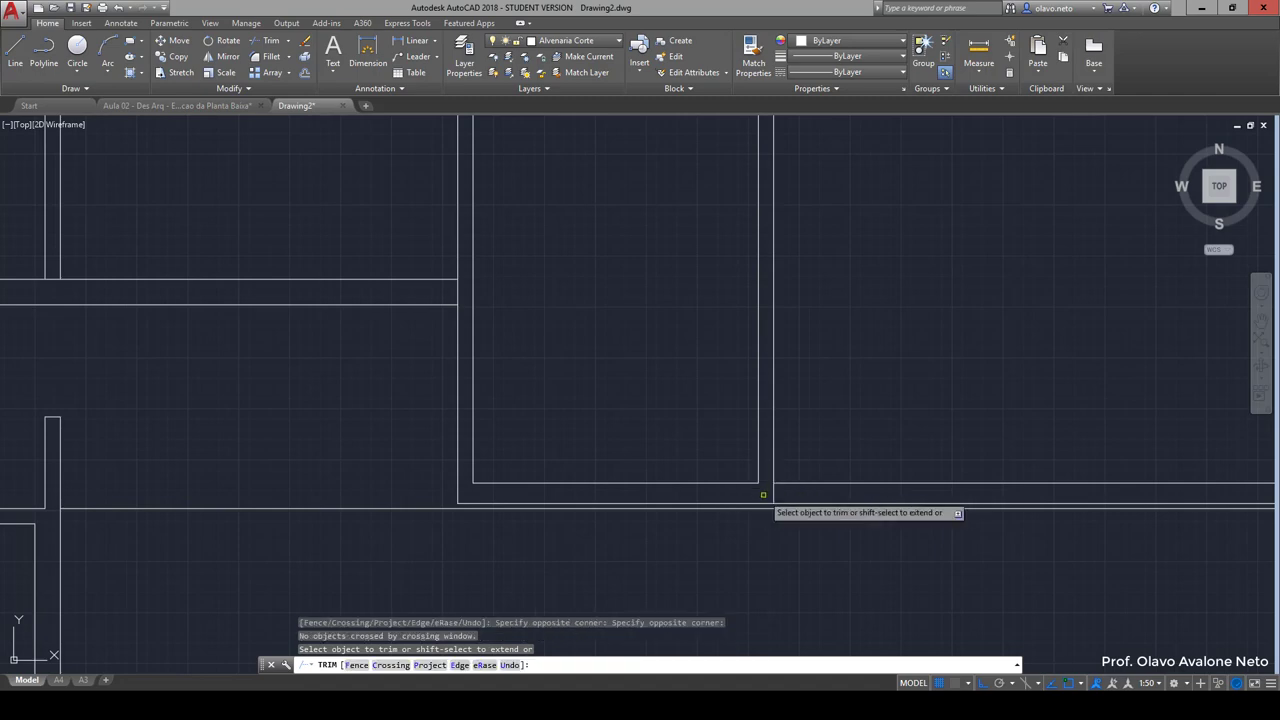
{"action": "key", "text": "Return"}
Step: Trim the remaining stub at the junction between two cutting edges
{"action": "key", "text": "Return"}
{"action": "left_click", "coordinate": [772, 495]}
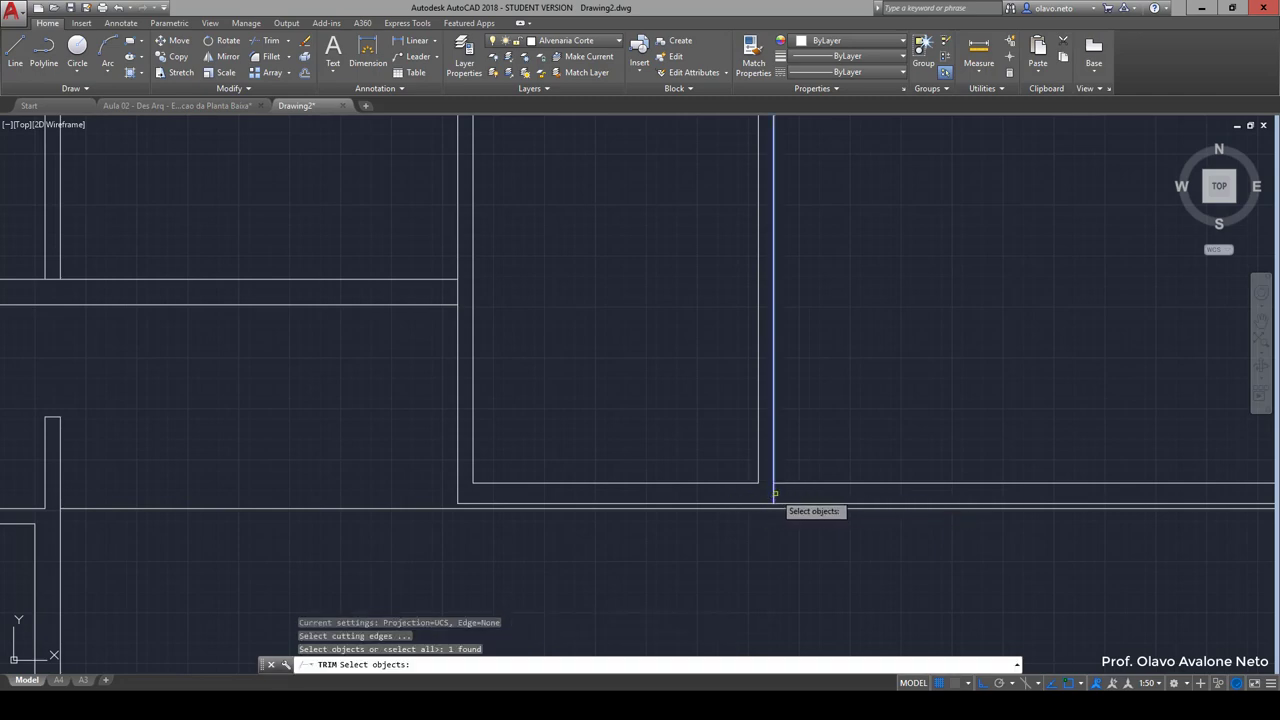
{"action": "left_click", "coordinate": [780, 484]}
{"action": "key", "text": "Return"}
{"action": "left_click", "coordinate": [773, 498]}
{"action": "key", "text": "Escape"}
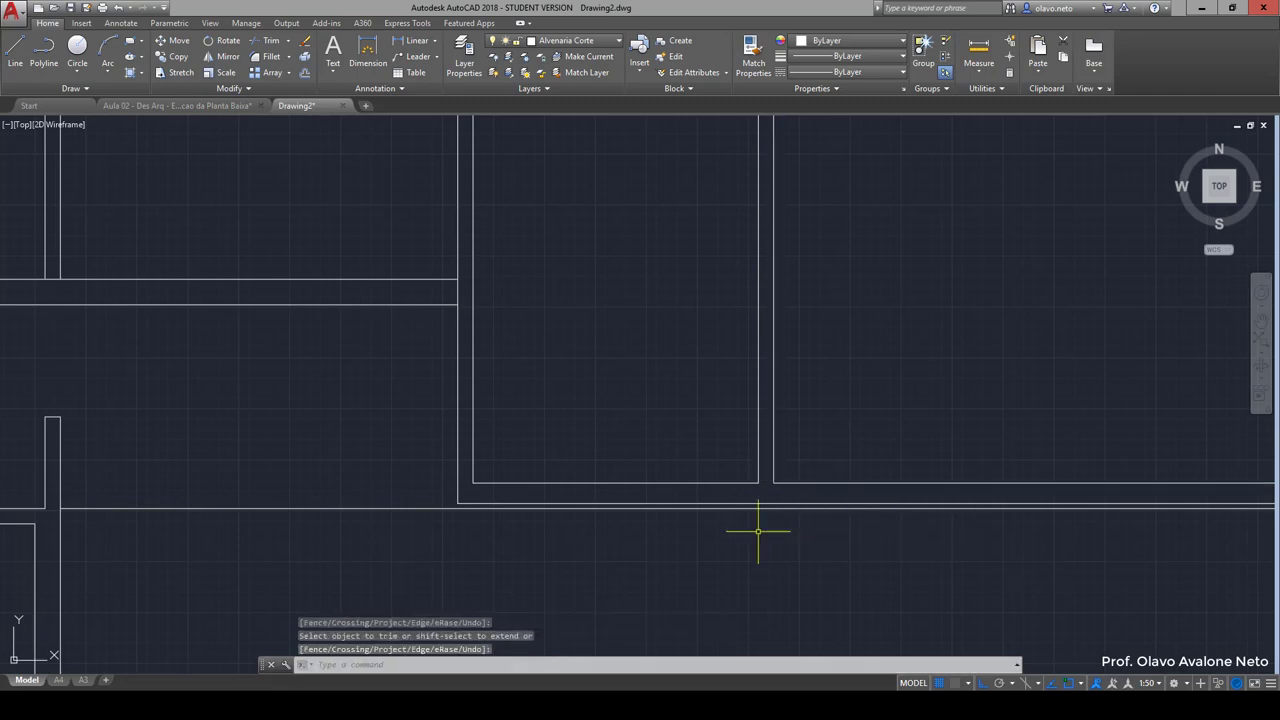
{"action": "scroll", "coordinate": [642, 530], "scroll_direction": "down", "scroll_amount": 1}
{"action": "middle_click_drag", "start_coordinate": [642, 530], "coordinate": [597, 490]}
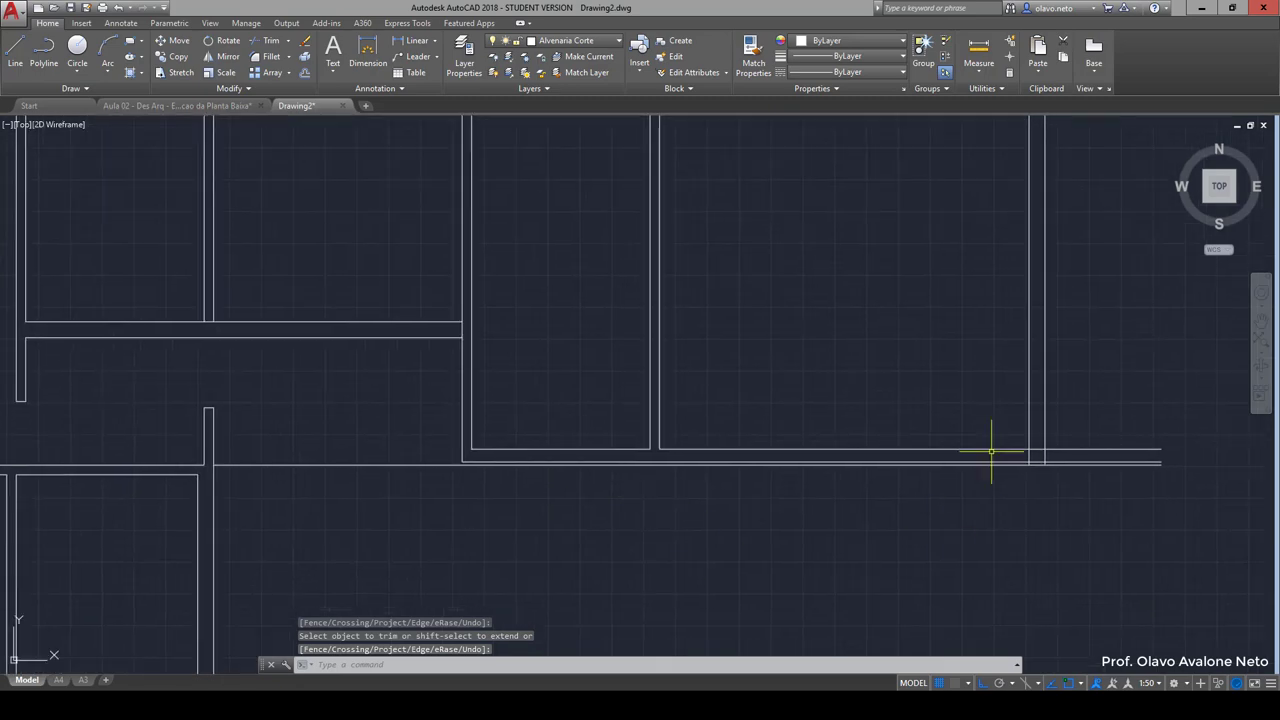
Step: Trim the bottom wall line at the right wall corner
{"action": "type", "text": "TR"}
{"action": "key", "text": "Return"}
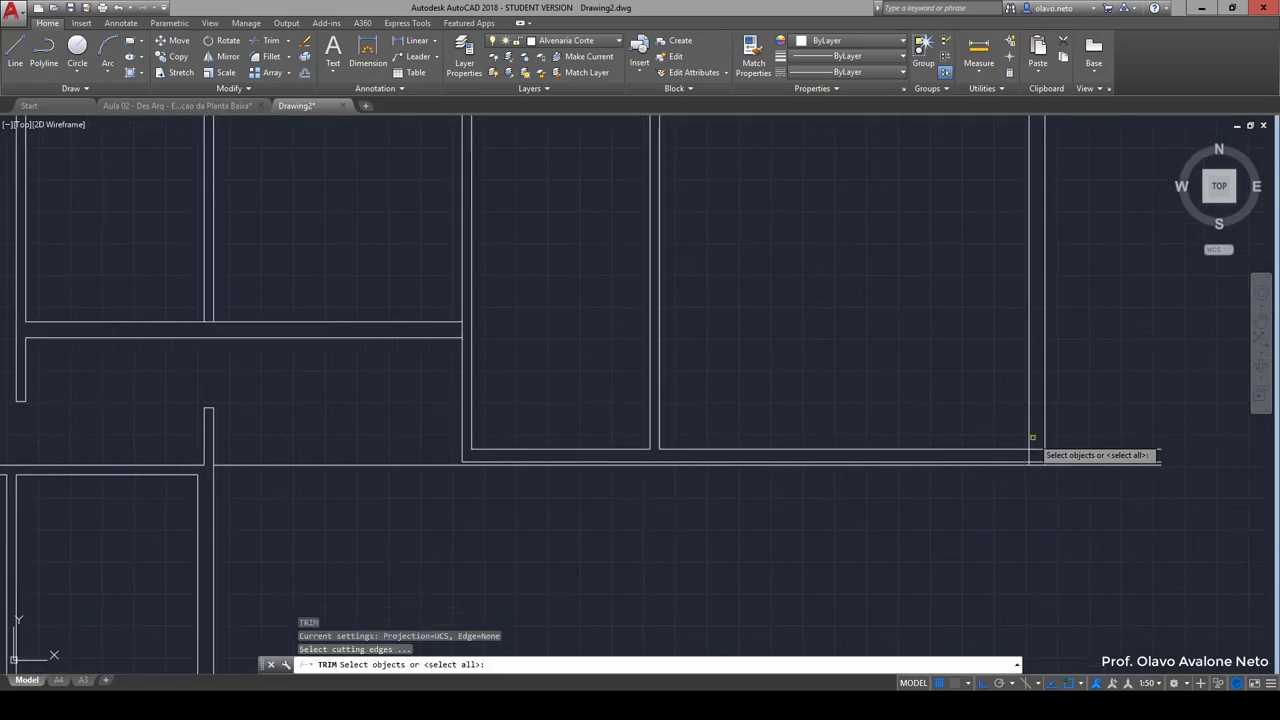
{"action": "key", "text": "Return"}
{"action": "scroll", "coordinate": [1030, 460], "scroll_direction": "up", "scroll_amount": 3}
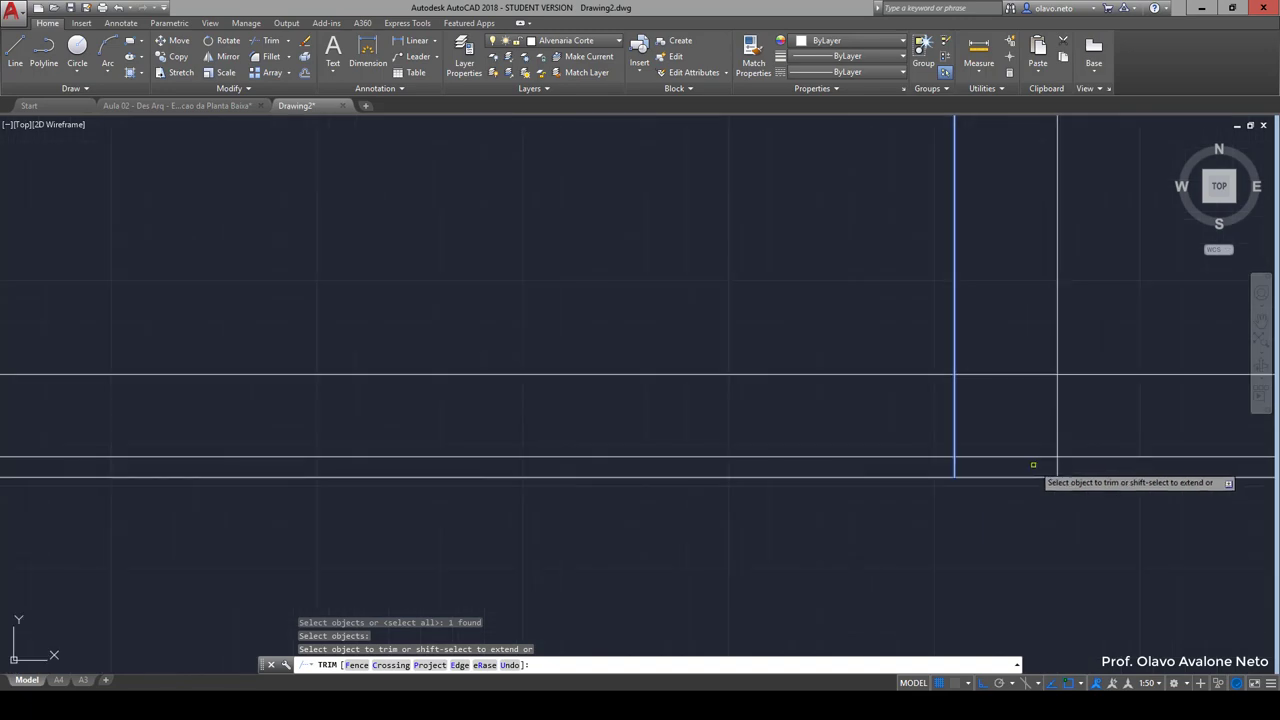
{"action": "key", "text": "Return"}
{"action": "scroll", "coordinate": [990, 345], "scroll_direction": "down", "scroll_amount": 3}
{"action": "scroll", "coordinate": [983, 375], "scroll_direction": "down", "scroll_amount": 2}
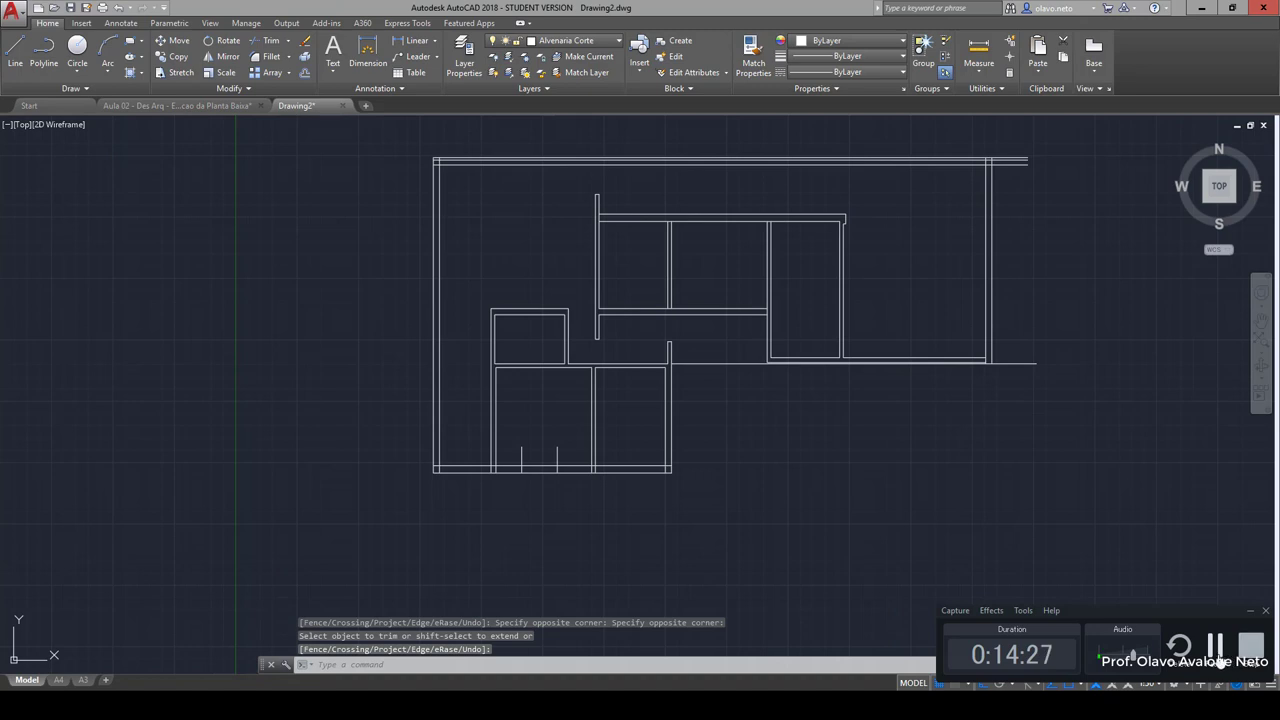
{"action": "type", "text": "tr"}
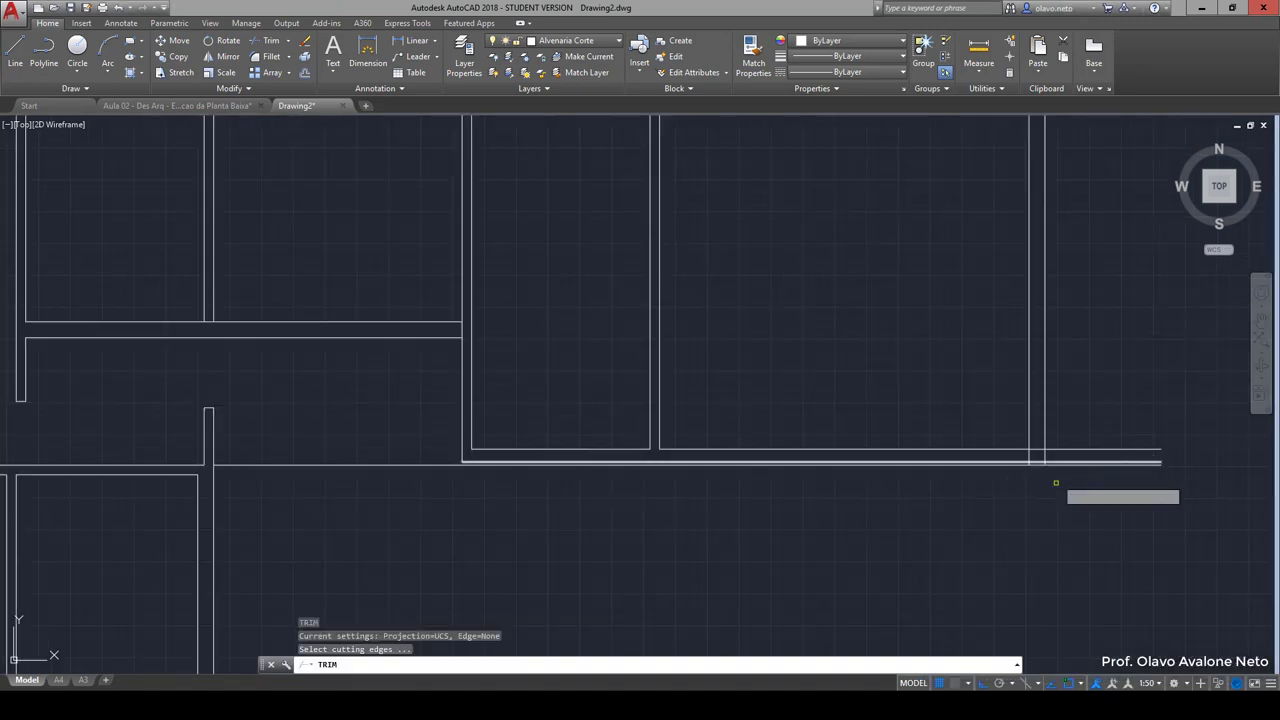
{"action": "key", "text": "Return"}
{"action": "scroll", "coordinate": [1071, 478], "scroll_direction": "up", "scroll_amount": 5}
{"action": "left_click", "coordinate": [1006, 451]}
{"action": "left_click", "coordinate": [968, 408]}
{"action": "left_click", "coordinate": [872, 470]}
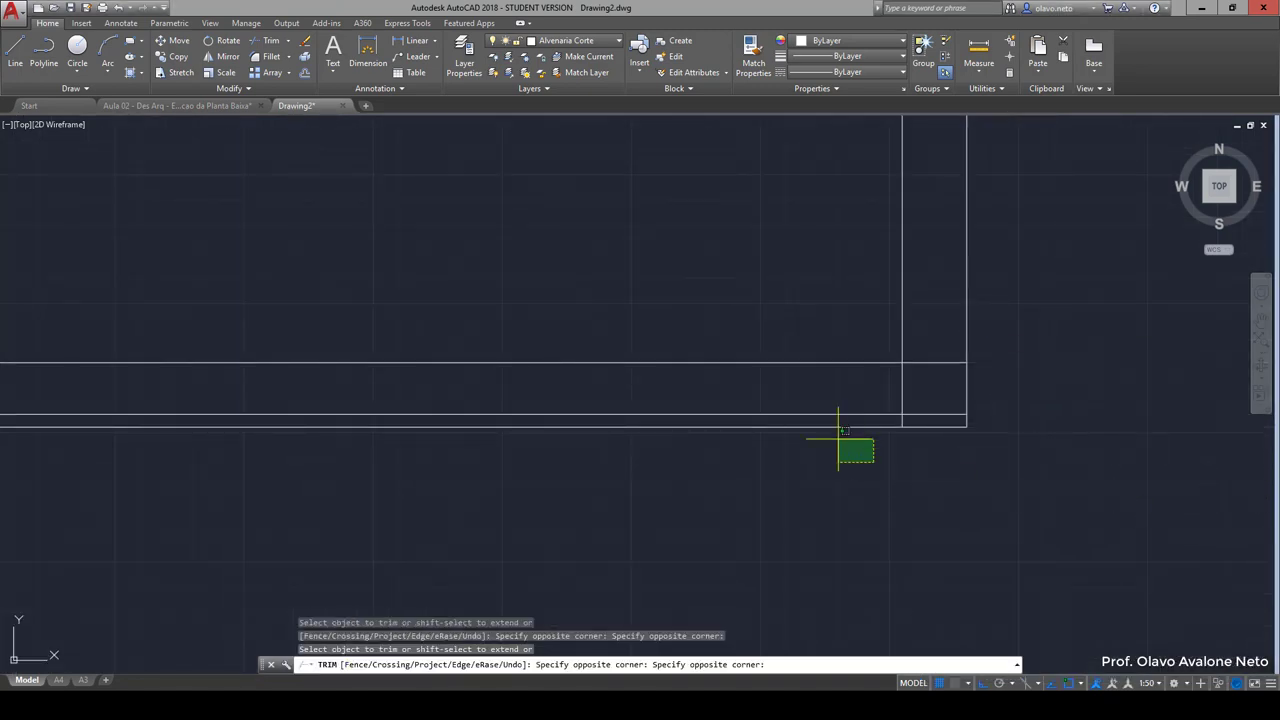
Step: Trim the corner segments with a crossing window
{"action": "left_click", "coordinate": [836, 421]}
{"action": "left_click", "coordinate": [927, 420]}
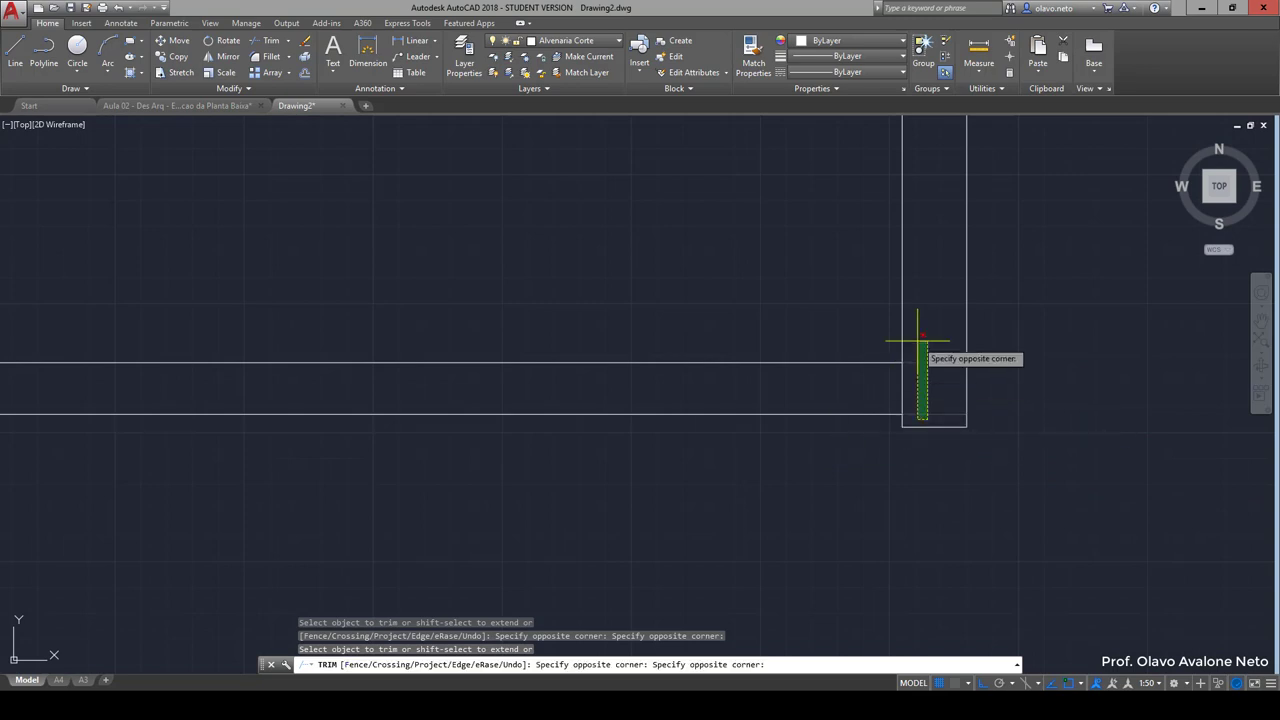
{"action": "left_click", "coordinate": [917, 334]}
{"action": "key", "text": "Return"}
Step: Trim away the two short vertical lines at the bottom wall
{"action": "scroll", "coordinate": [910, 377], "scroll_direction": "down", "scroll_amount": 4}
{"action": "scroll", "coordinate": [910, 377], "scroll_direction": "down", "scroll_amount": 3}
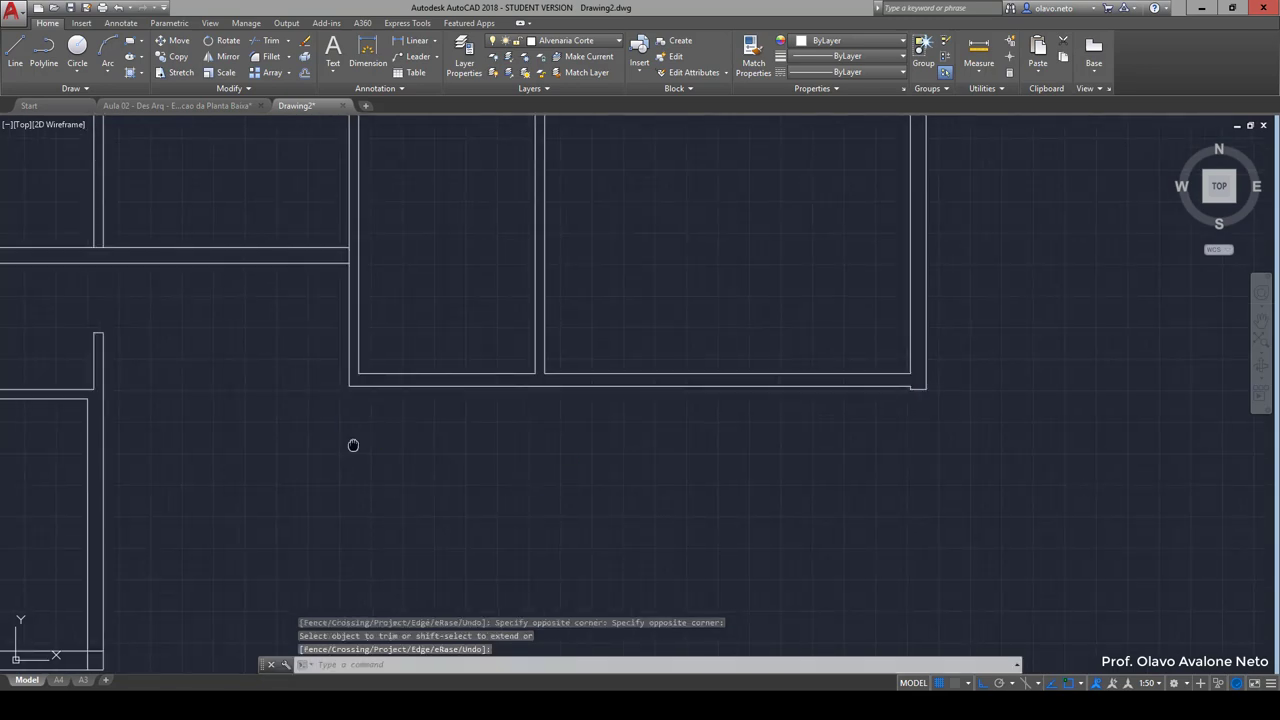
{"action": "scroll", "coordinate": [351, 443], "scroll_direction": "down", "scroll_amount": 2}
{"action": "scroll", "coordinate": [650, 432], "scroll_direction": "up", "scroll_amount": 1}
{"action": "scroll", "coordinate": [963, 411], "scroll_direction": "down", "scroll_amount": 2}
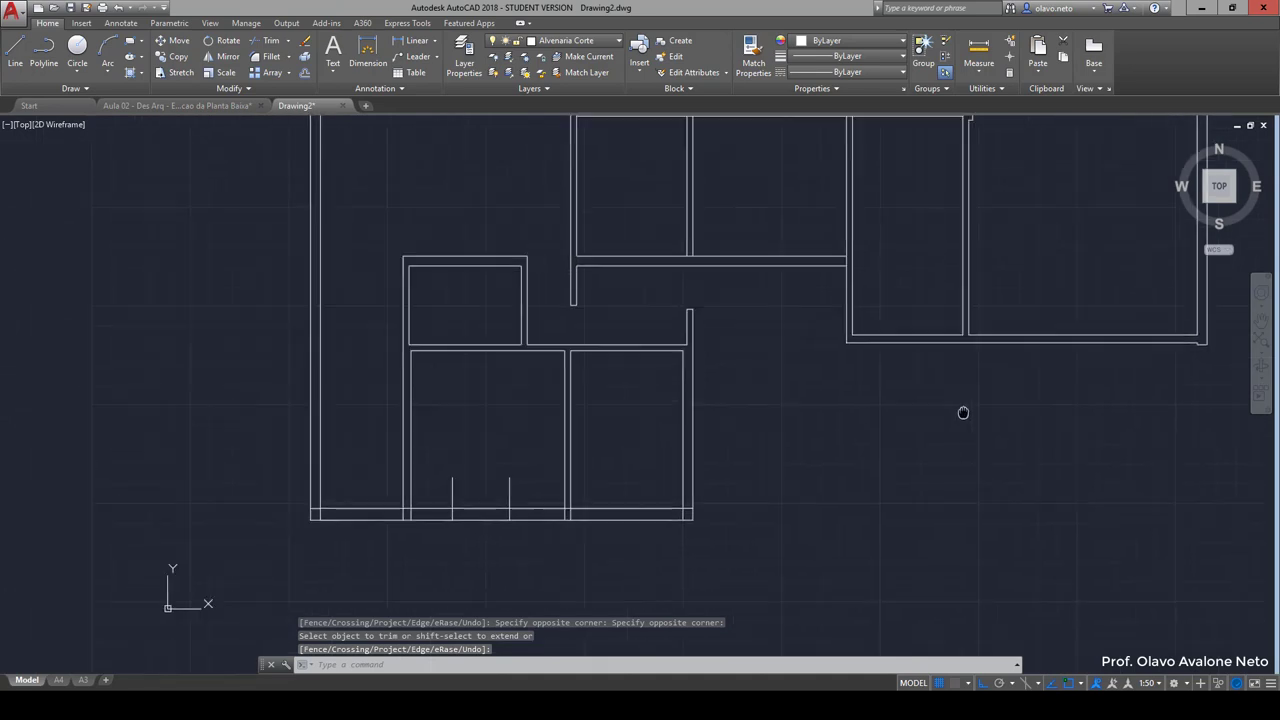
{"action": "scroll", "coordinate": [546, 555], "scroll_direction": "up", "scroll_amount": 2}
{"action": "key", "text": "Return"}
{"action": "key", "text": "Return"}
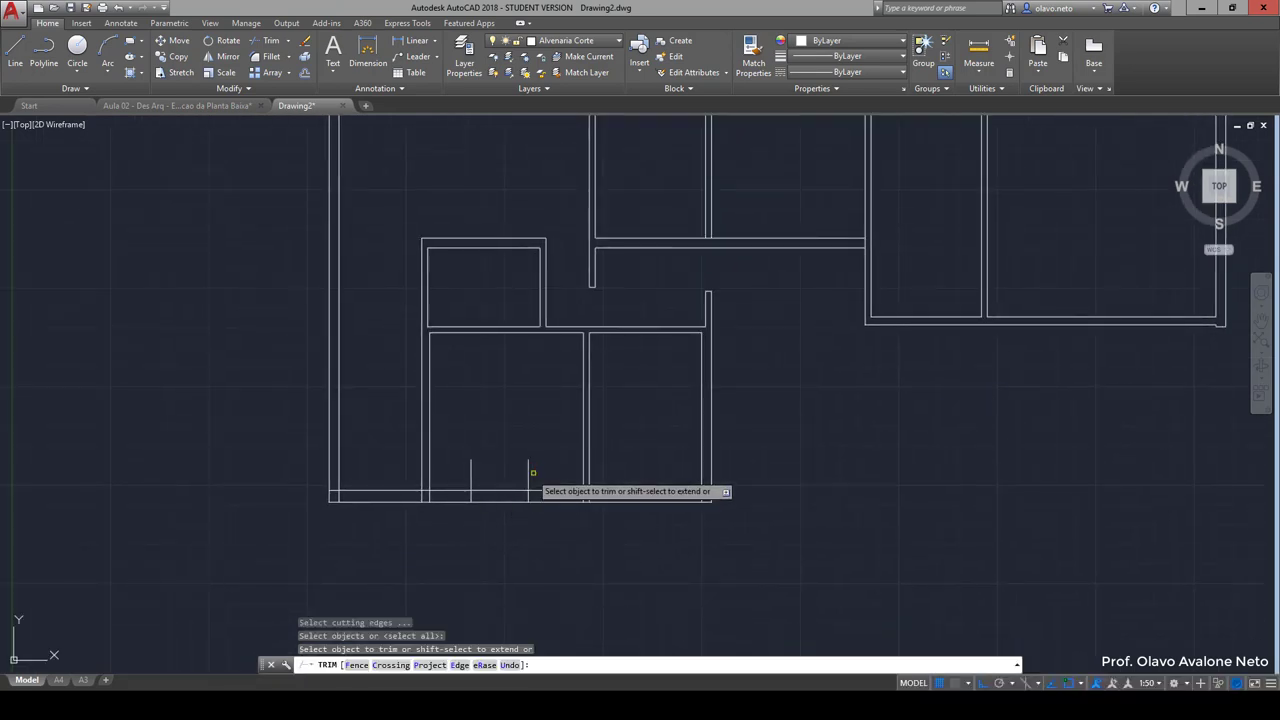
{"action": "left_click", "coordinate": [531, 471]}
{"action": "left_click", "coordinate": [445, 440]}
Step: Cut a gap in the bottom wall, then undo that trim
{"action": "left_click", "coordinate": [526, 531]}
{"action": "left_click", "coordinate": [502, 477]}
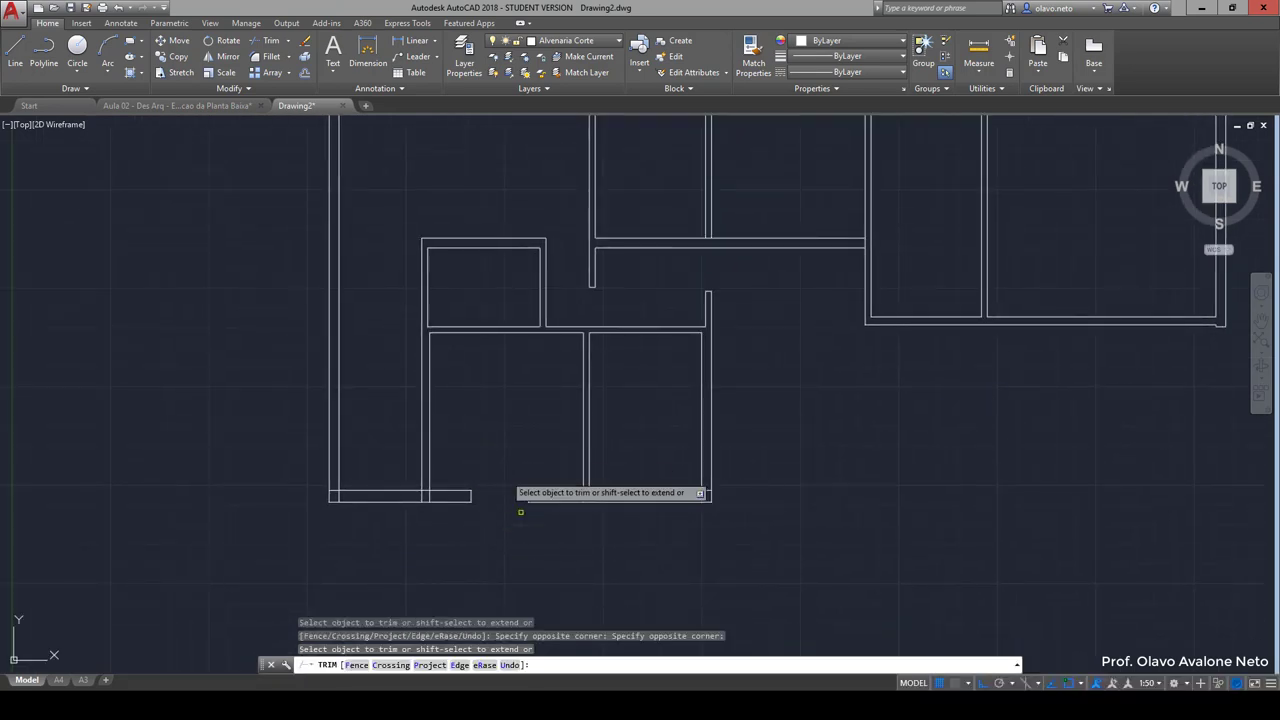
{"action": "key", "text": "Return"}
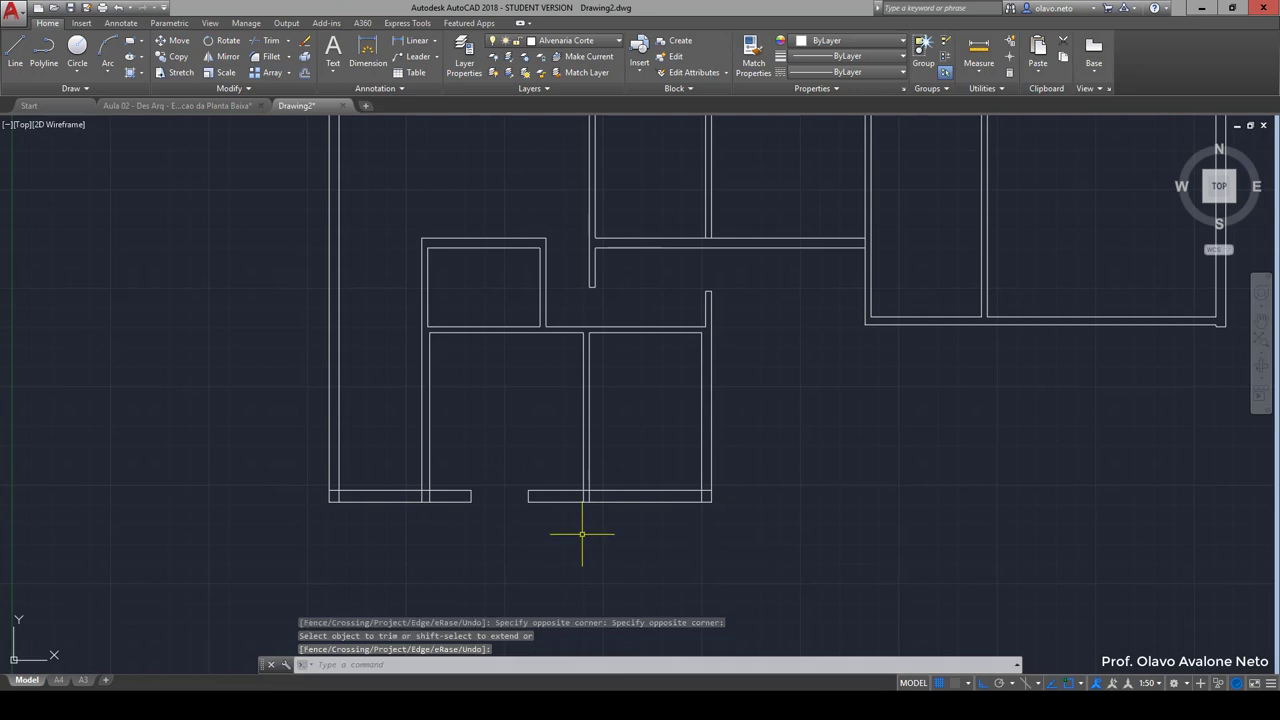
{"action": "key", "text": "ctrl+z"}
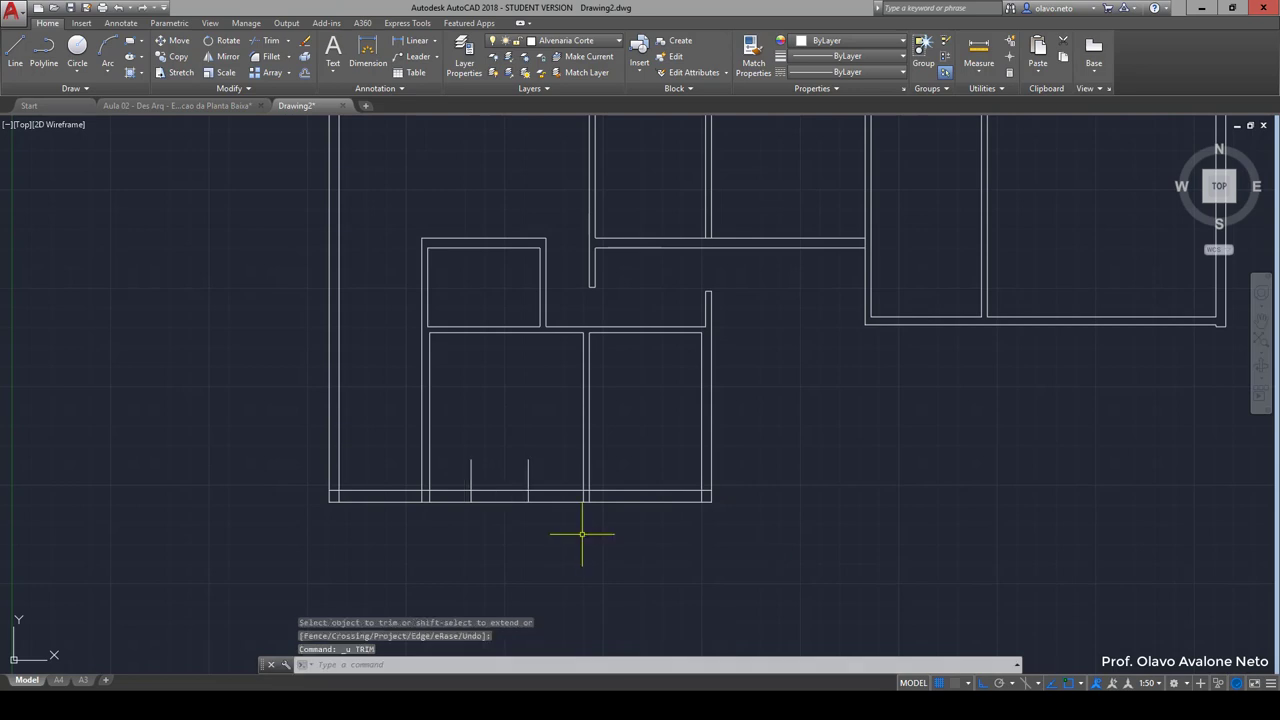
{"action": "scroll", "coordinate": [551, 515], "scroll_direction": "up", "scroll_amount": 4}
Step: Trim away the bottom wall section between the two short stubs, and the stubs themselves
{"action": "type", "text": "tr"}
{"action": "key", "text": "Return"}
{"action": "key", "text": "Return"}
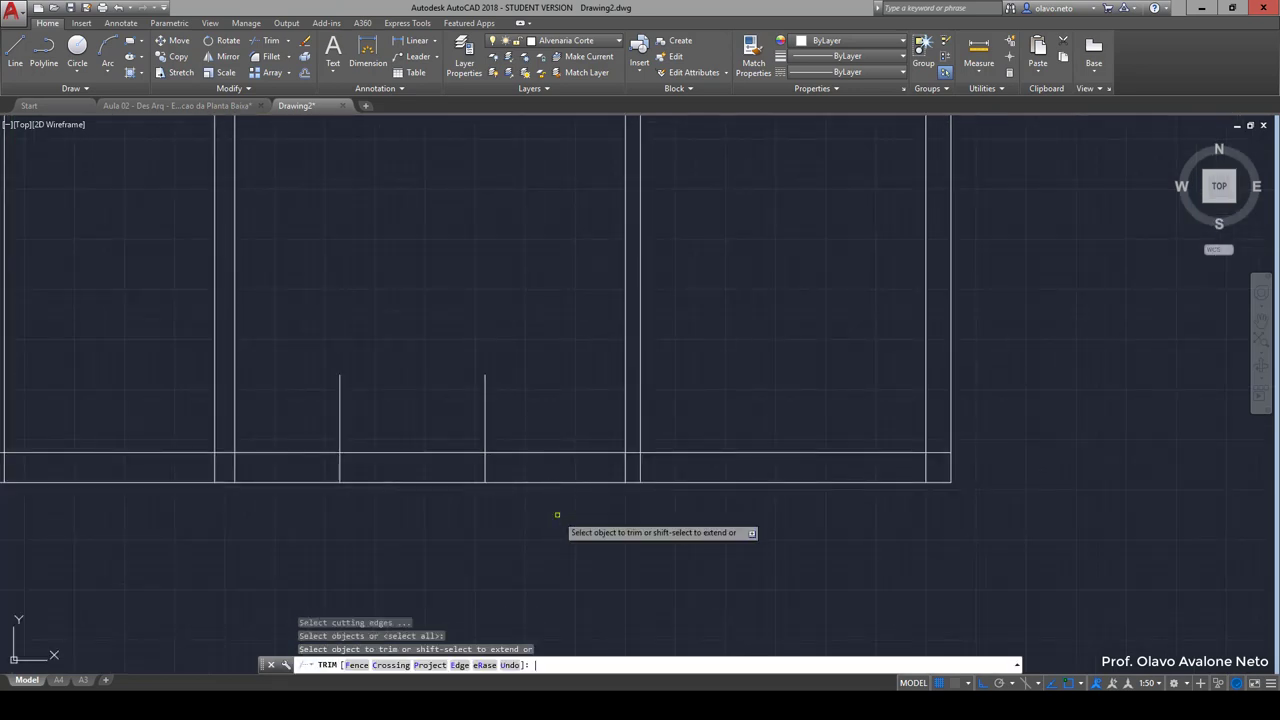
{"action": "left_click", "coordinate": [586, 517]}
{"action": "left_click", "coordinate": [534, 394]}
{"action": "left_click", "coordinate": [514, 420]}
{"action": "left_click", "coordinate": [318, 368]}
{"action": "left_click", "coordinate": [326, 388]}
{"action": "key", "text": "Return"}
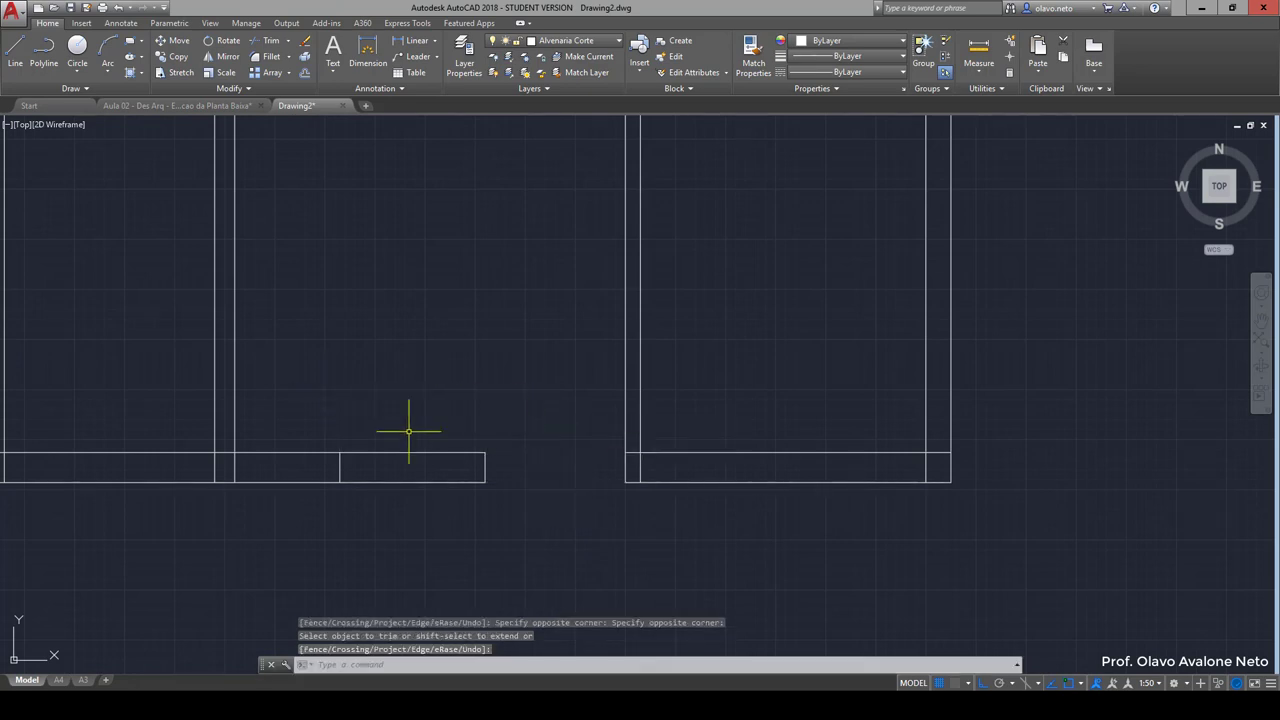
Step: Draw horizontal lines from the wall end to the left stub and across the opening to the right wall
{"action": "type", "text": "l"}
{"action": "key", "text": "Return"}
{"action": "left_click", "coordinate": [485, 467]}
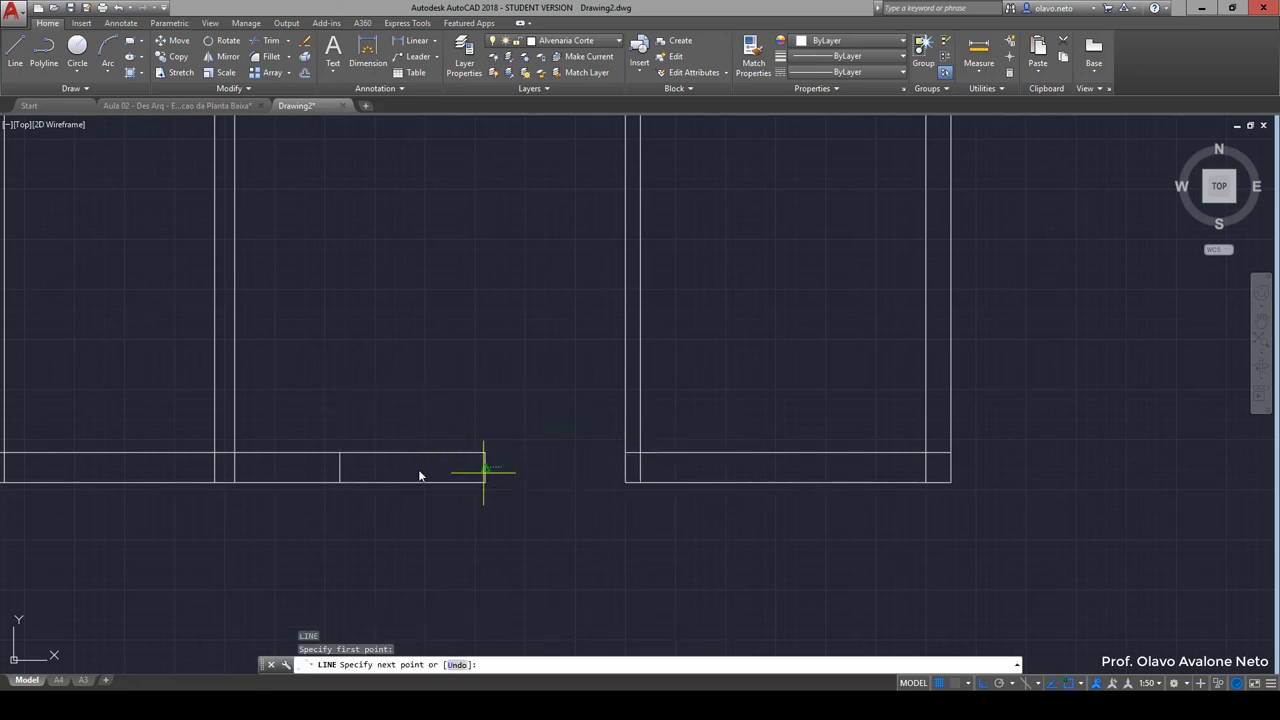
{"action": "left_click", "coordinate": [325, 467]}
{"action": "key", "text": "Return"}
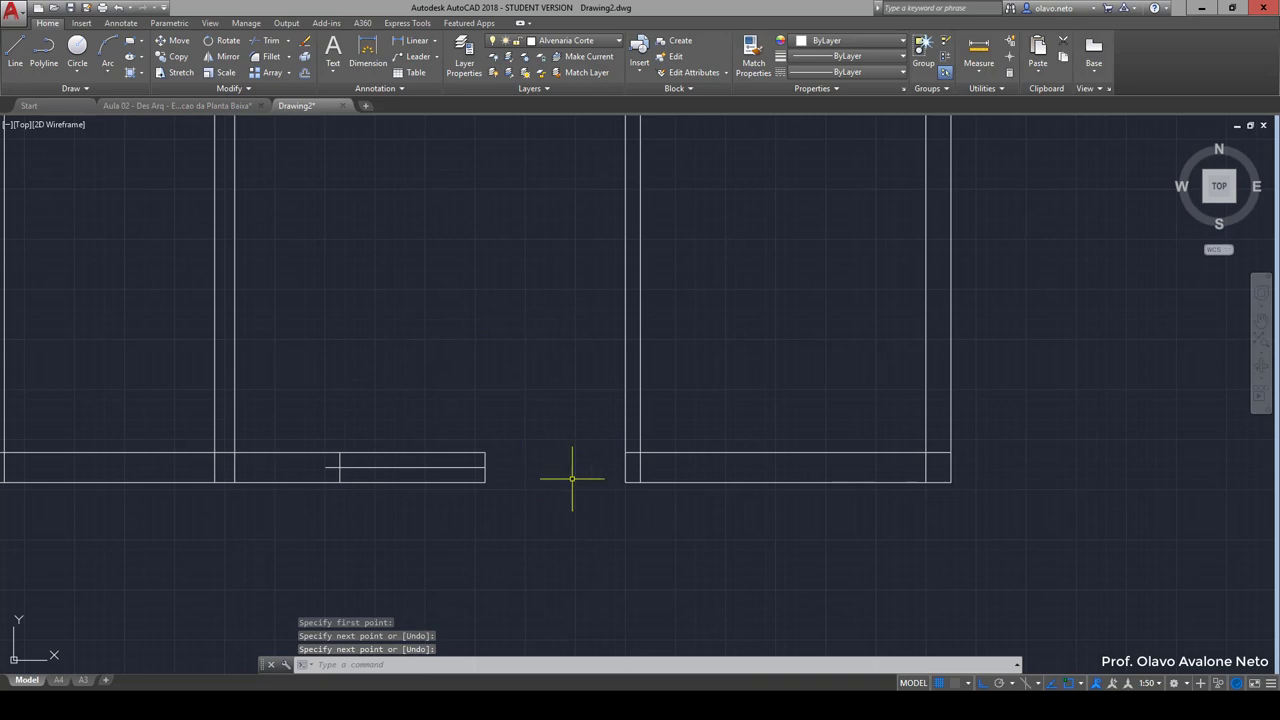
{"action": "key", "text": "Return"}
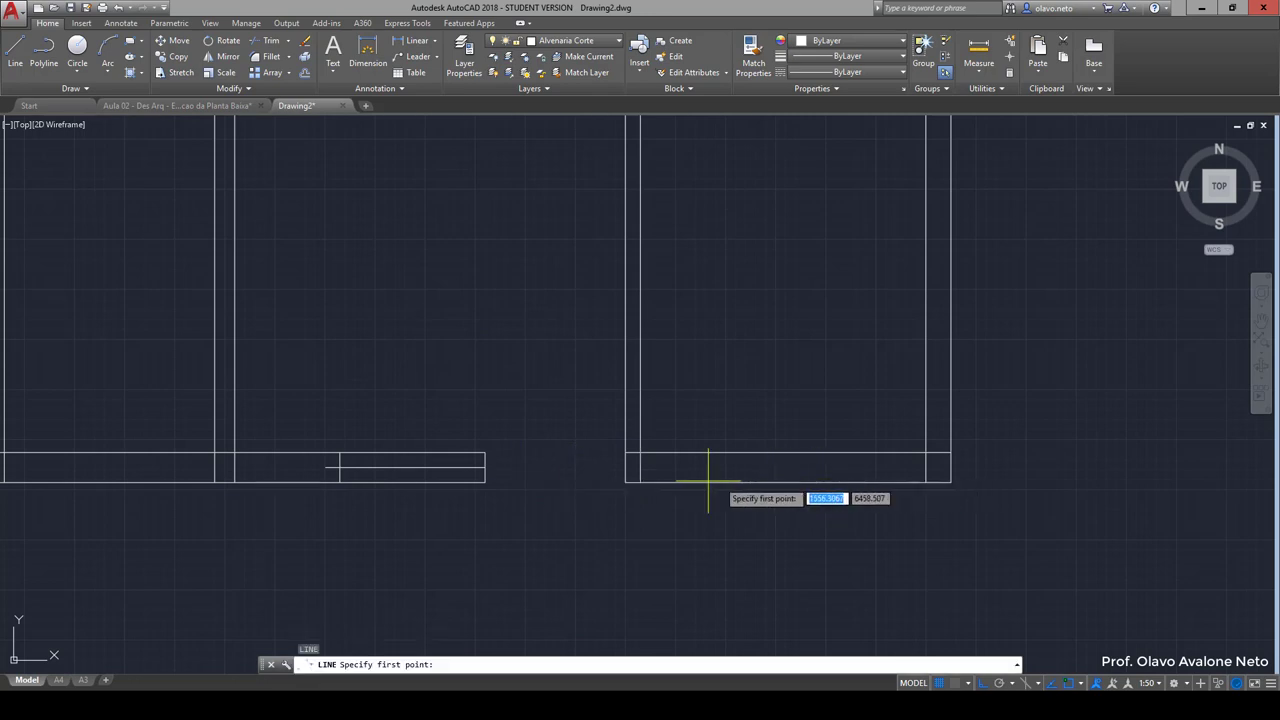
{"action": "left_click", "coordinate": [485, 467]}
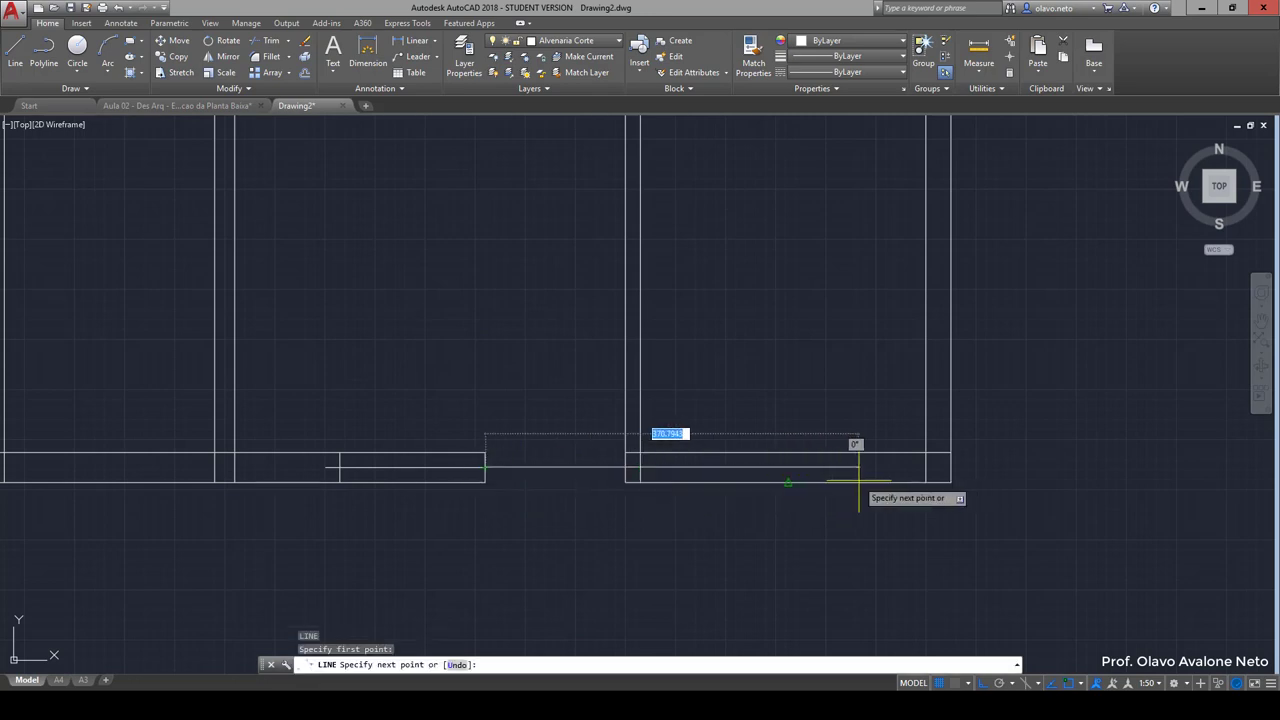
{"action": "left_click", "coordinate": [925, 467]}
{"action": "key", "text": "Return"}
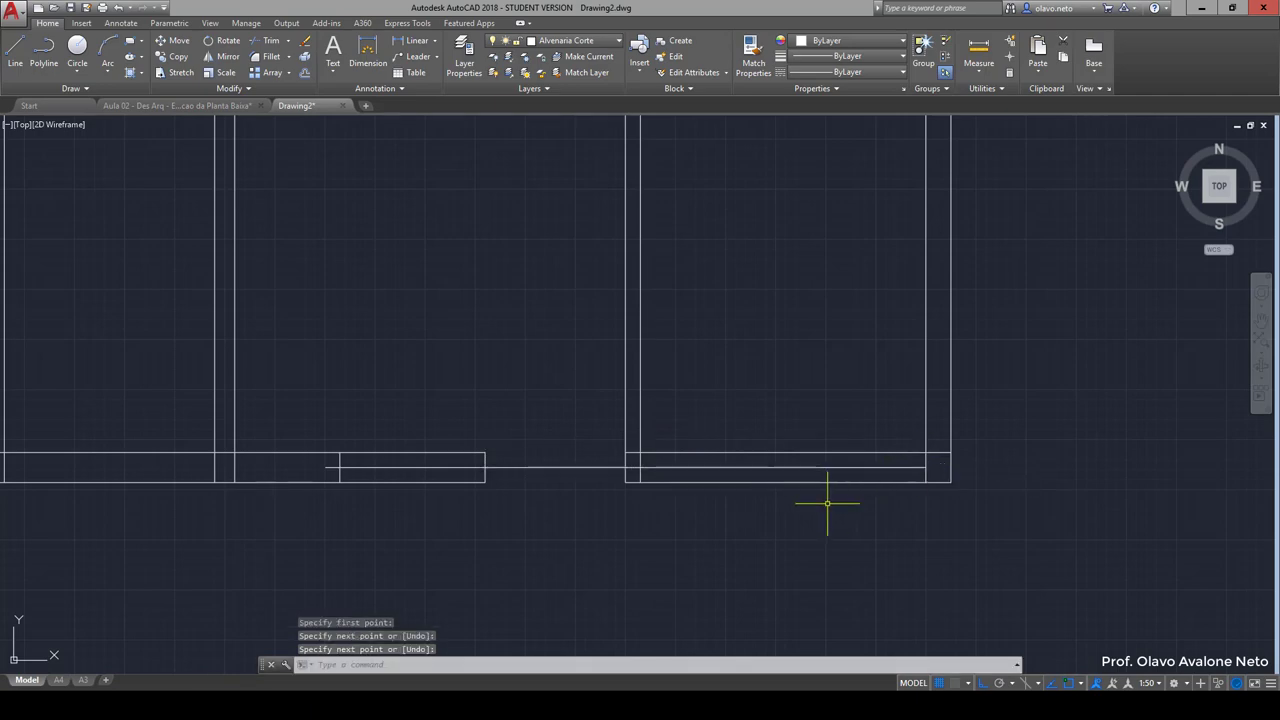
{"action": "type", "text": "o"}
{"action": "key", "text": "Return"}
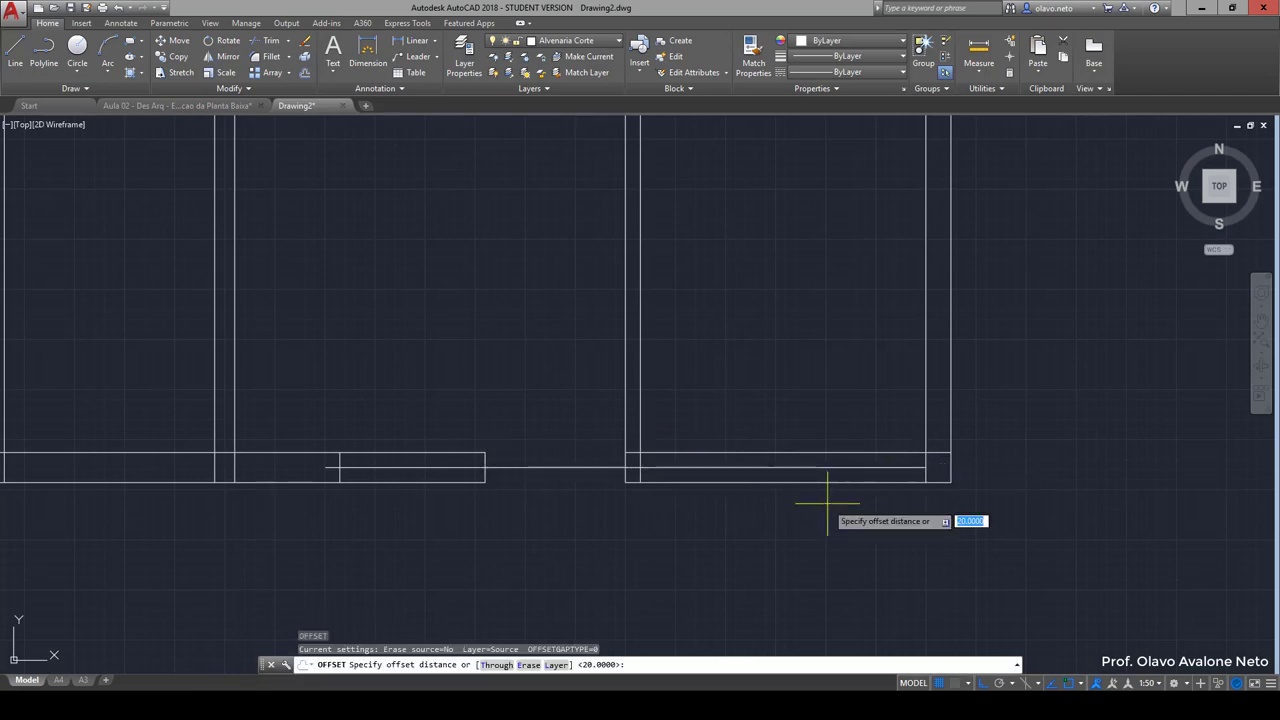
Step: Offset the right vertical wall line 145 units to the left
{"action": "type", "text": "5"}
{"action": "key", "text": "Return"}
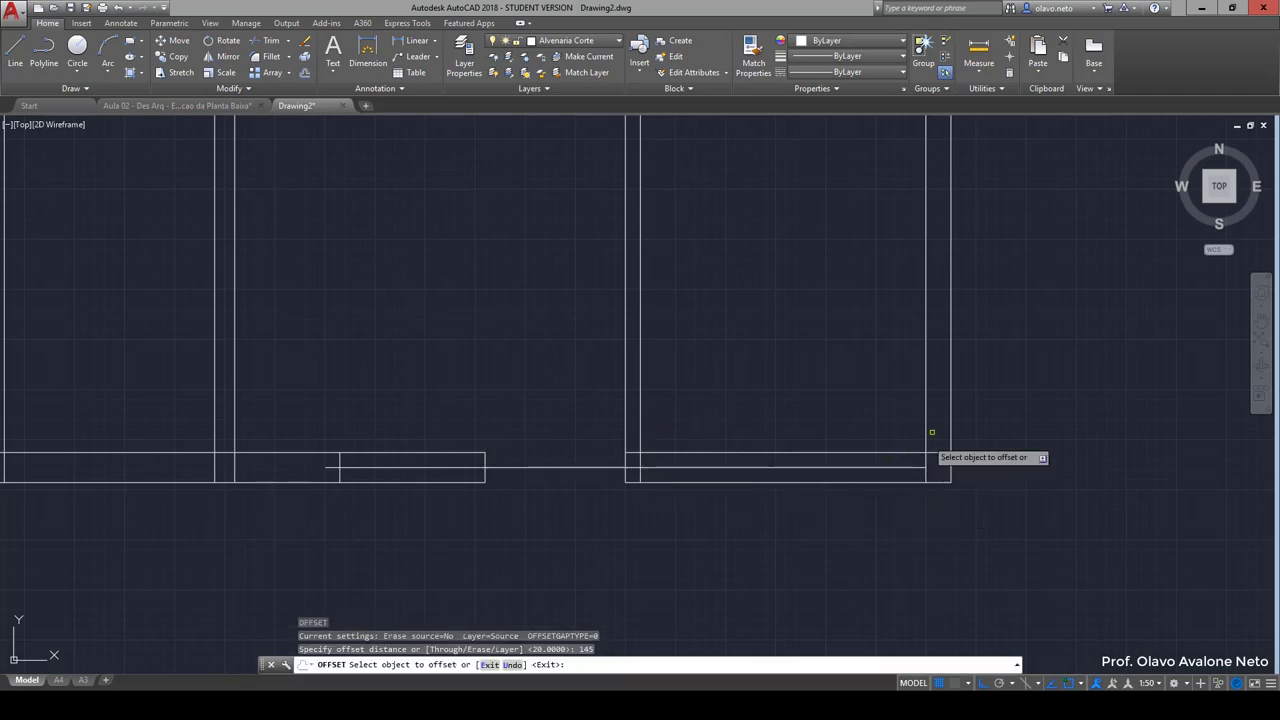
{"action": "left_click", "coordinate": [926, 438]}
{"action": "left_click", "coordinate": [845, 425]}
{"action": "key", "text": "Return"}
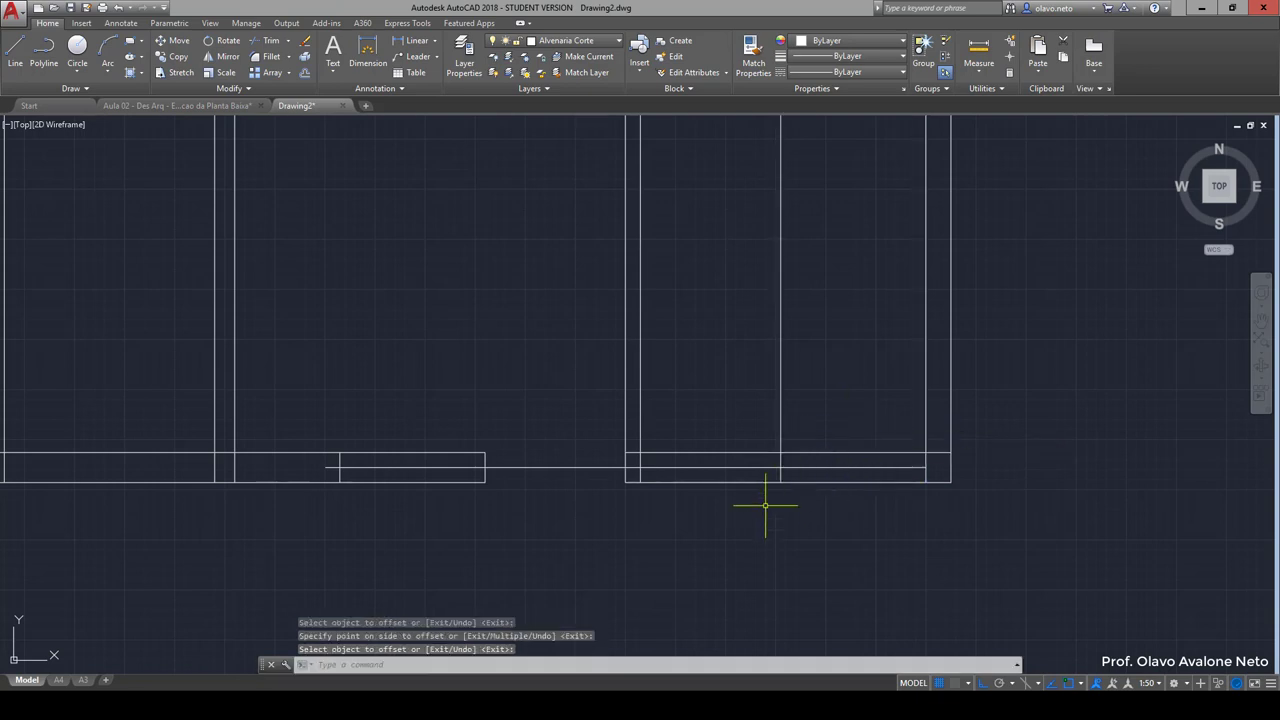
Step: Trim the offset line and bottom wall lines to cut the door openings
{"action": "type", "text": "tr"}
{"action": "key", "text": "Return"}
{"action": "key", "text": "Return"}
{"action": "mouse_move", "coordinate": [777, 429]}
{"action": "left_mouse_down"}
{"action": "mouse_move", "coordinate": [734, 434]}
{"action": "mouse_move", "coordinate": [720, 491]}
{"action": "left_mouse_up"}
{"action": "left_click_drag", "start_coordinate": [706, 438], "coordinate": [722, 424]}
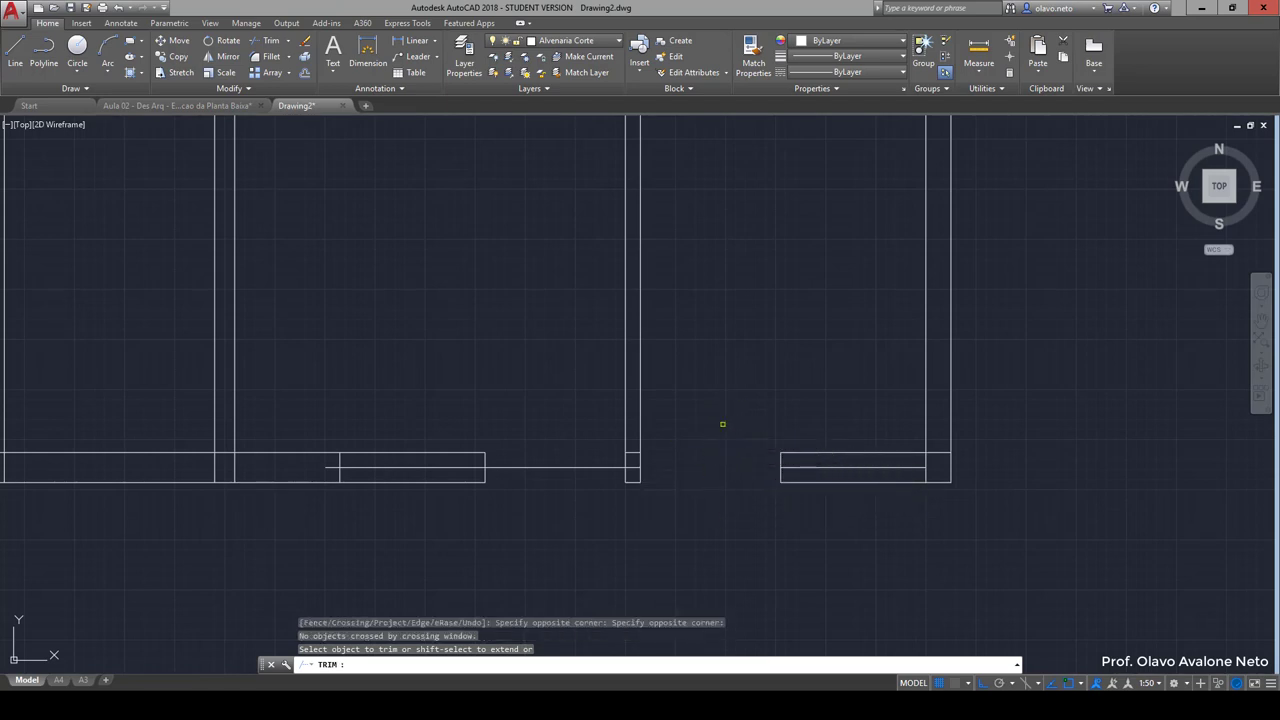
{"action": "left_click", "coordinate": [802, 483]}
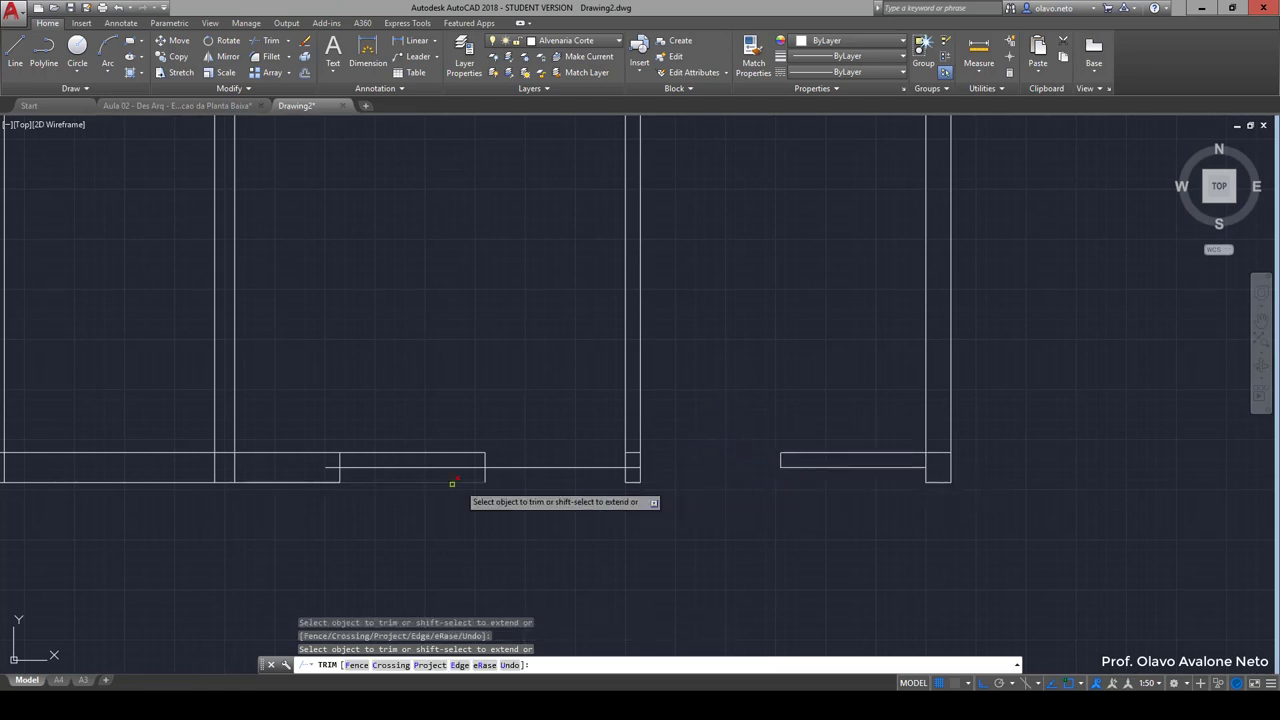
{"action": "left_click_drag", "start_coordinate": [514, 445], "coordinate": [466, 490]}
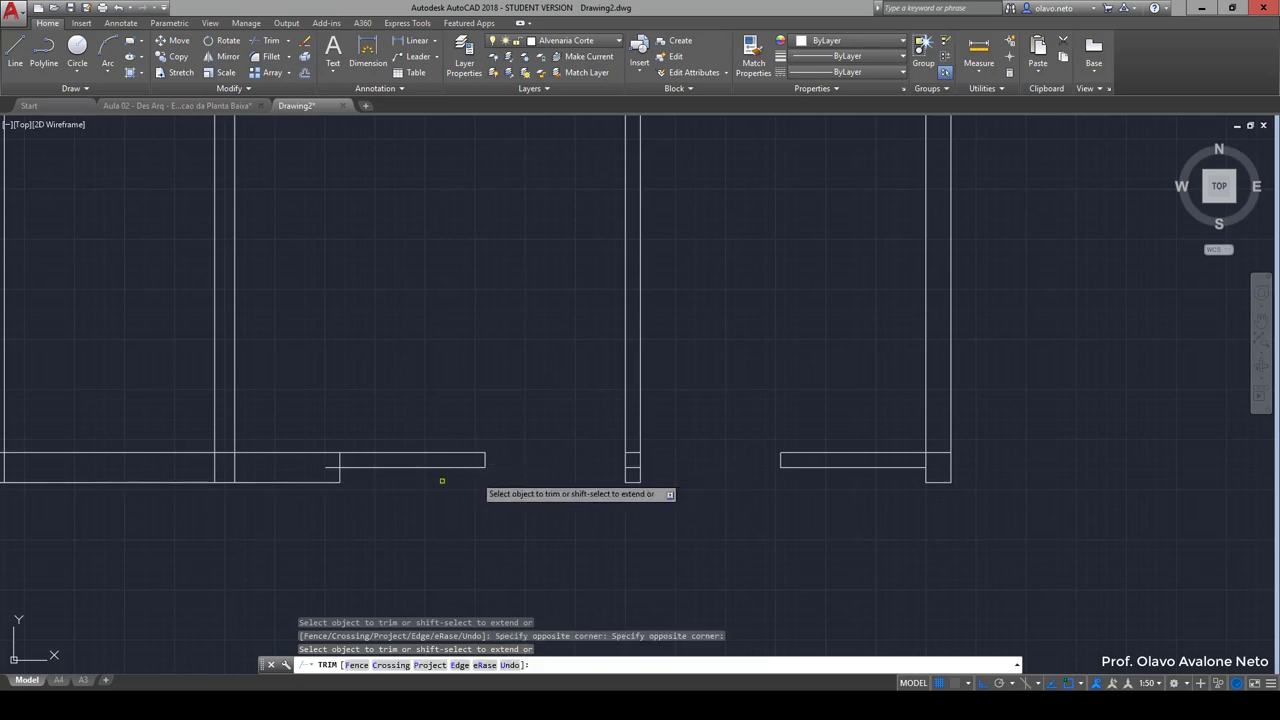
{"action": "key", "text": "Return"}
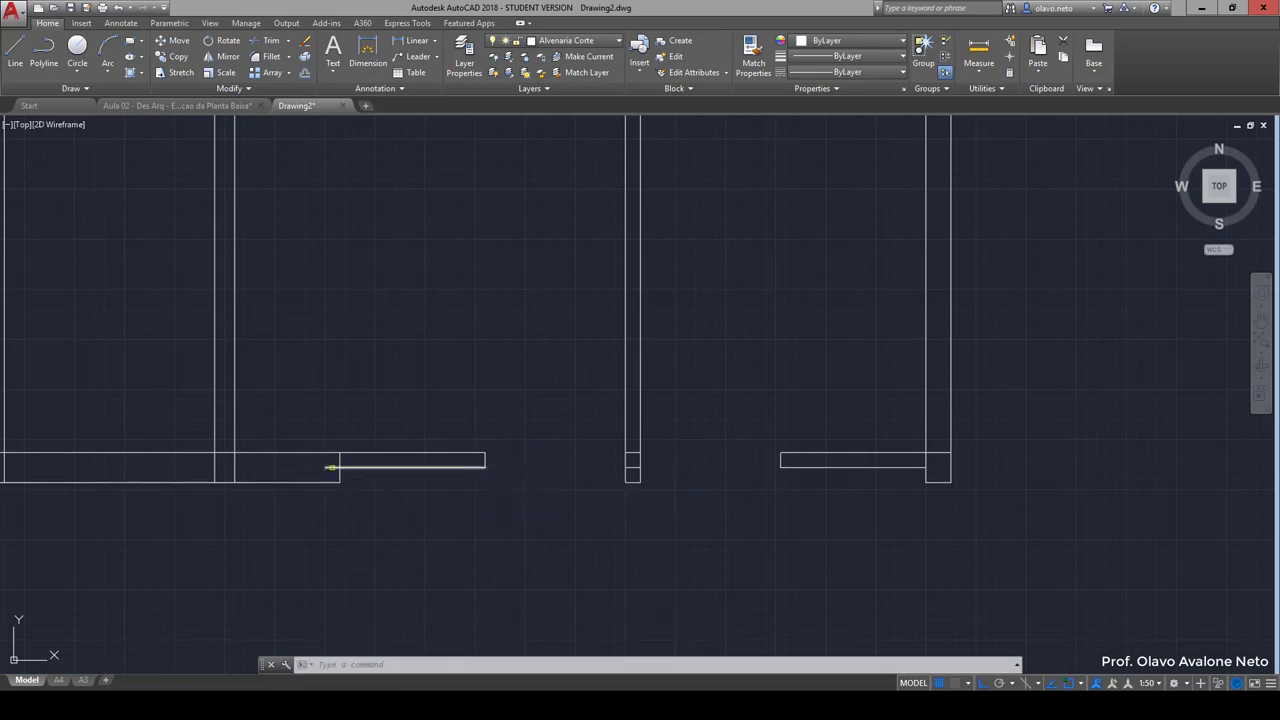
{"action": "key", "text": "Return"}
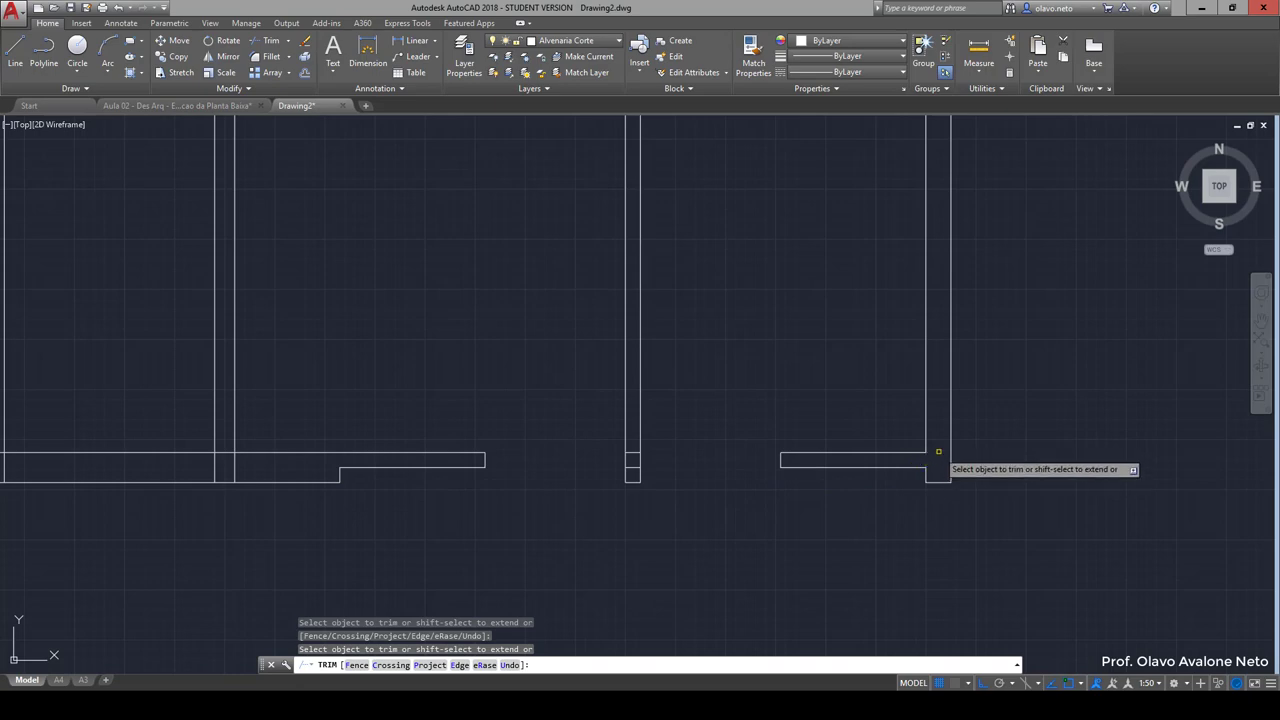
{"action": "key", "text": "Return"}
Step: Erase the two small leftover stub segments at the wall end
{"action": "left_click", "coordinate": [602, 437]}
{"action": "left_click", "coordinate": [671, 464]}
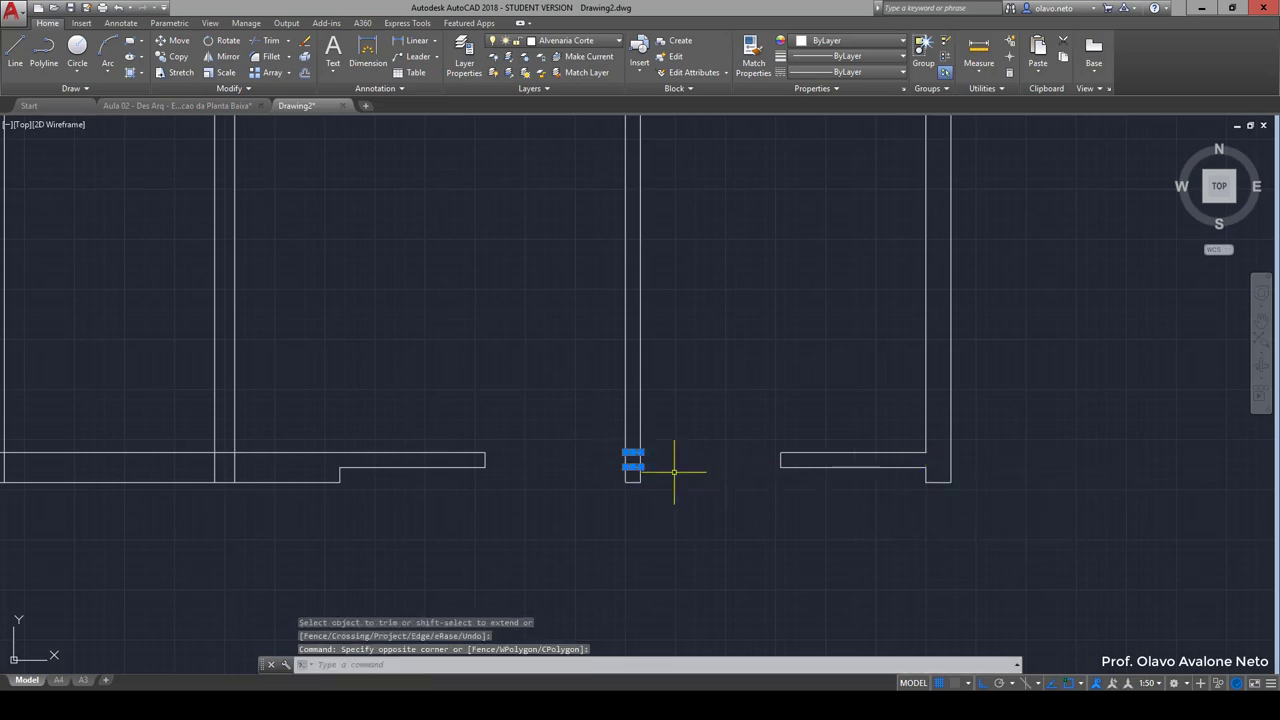
{"action": "key", "text": "Delete"}
Step: Trim the wall segments along the bottom wall with a crossing window
{"action": "scroll", "coordinate": [674, 472], "scroll_direction": "down", "scroll_amount": 2}
{"action": "scroll", "coordinate": [671, 471], "scroll_direction": "down", "scroll_amount": 2}
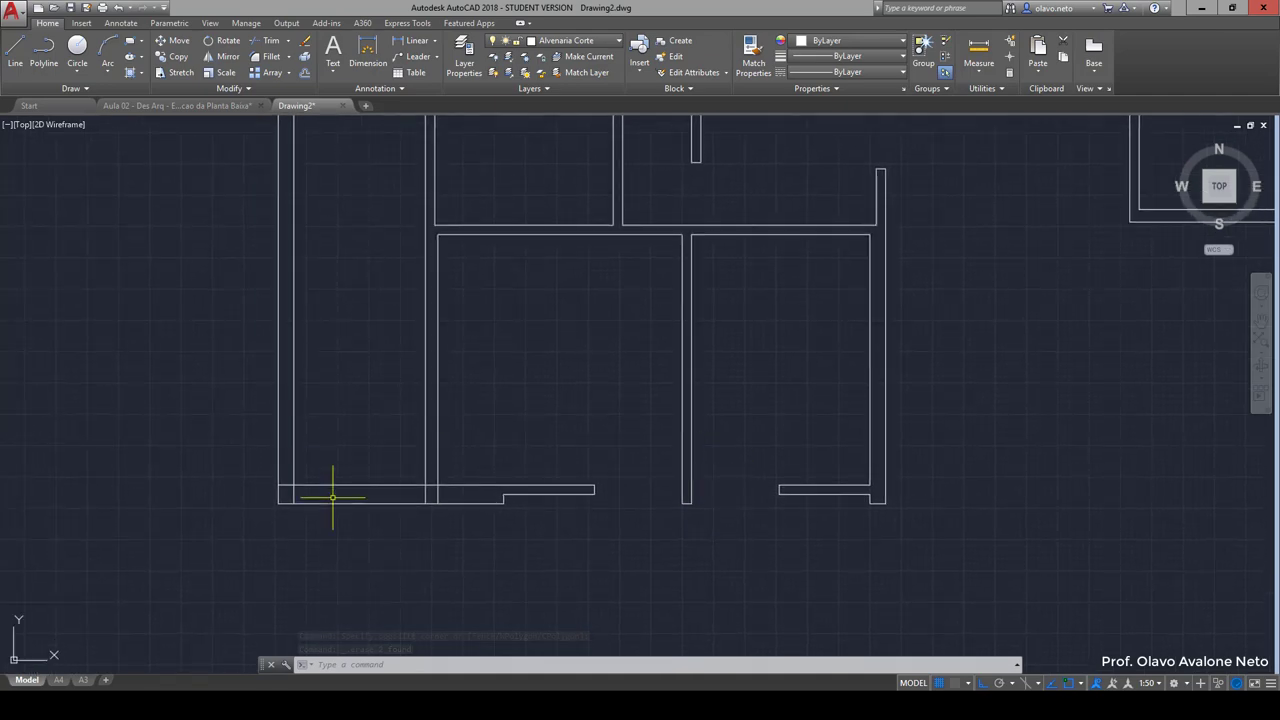
{"action": "type", "text": "tr"}
{"action": "key", "text": "Return"}
{"action": "key", "text": "Return"}
{"action": "scroll", "coordinate": [455, 495], "scroll_direction": "up", "scroll_amount": 4}
{"action": "left_click", "coordinate": [623, 497]}
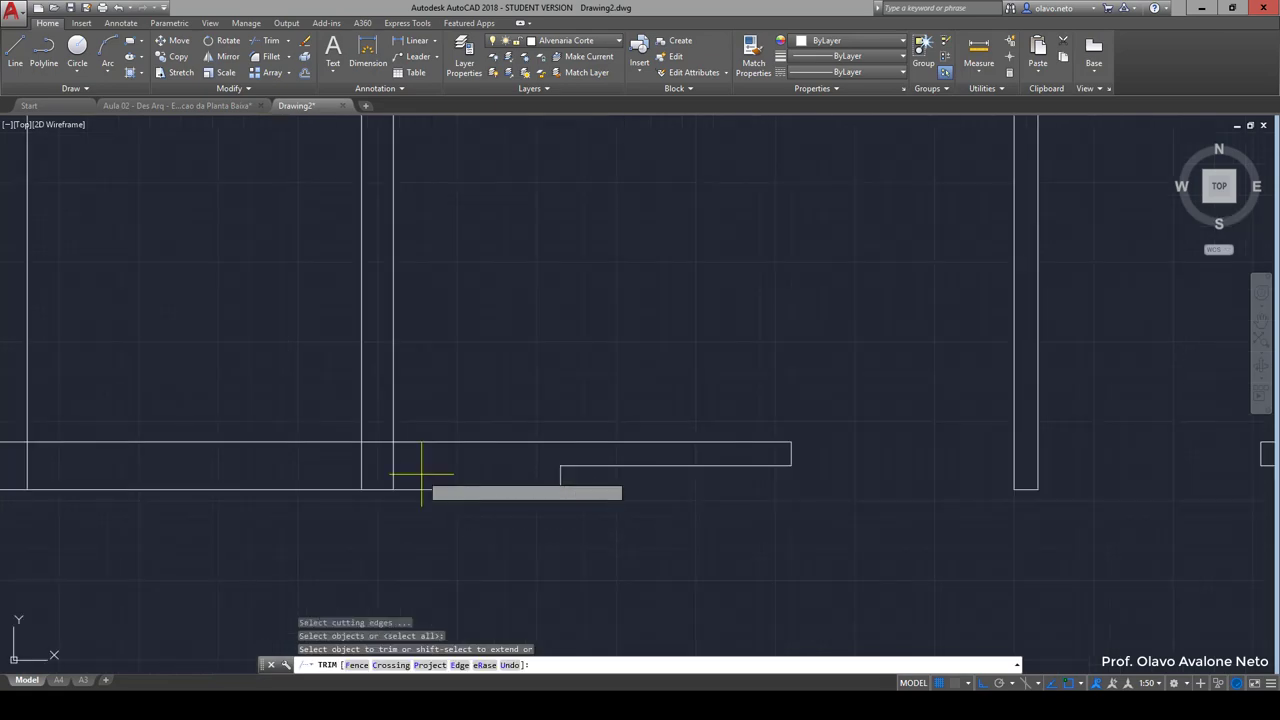
{"action": "left_click", "coordinate": [430, 486]}
Step: Trim the inner vertical and horizontal lines at the bottom wall's left corner
{"action": "scroll", "coordinate": [350, 462], "scroll_direction": "down", "scroll_amount": 2}
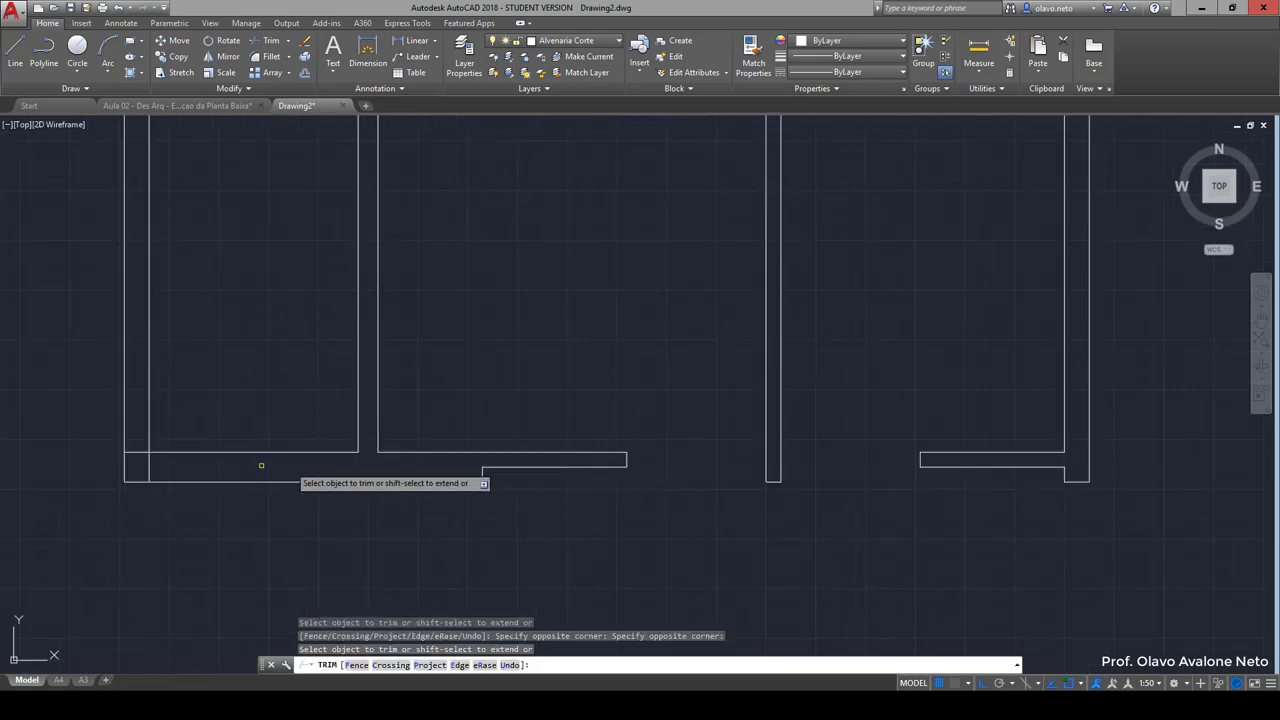
{"action": "middle_click_drag", "start_coordinate": [263, 463], "coordinate": [441, 487]}
{"action": "scroll", "coordinate": [425, 485], "scroll_direction": "up", "scroll_amount": 4}
{"action": "left_click", "coordinate": [505, 505]}
{"action": "left_click", "coordinate": [392, 476]}
{"action": "left_click", "coordinate": [414, 477]}
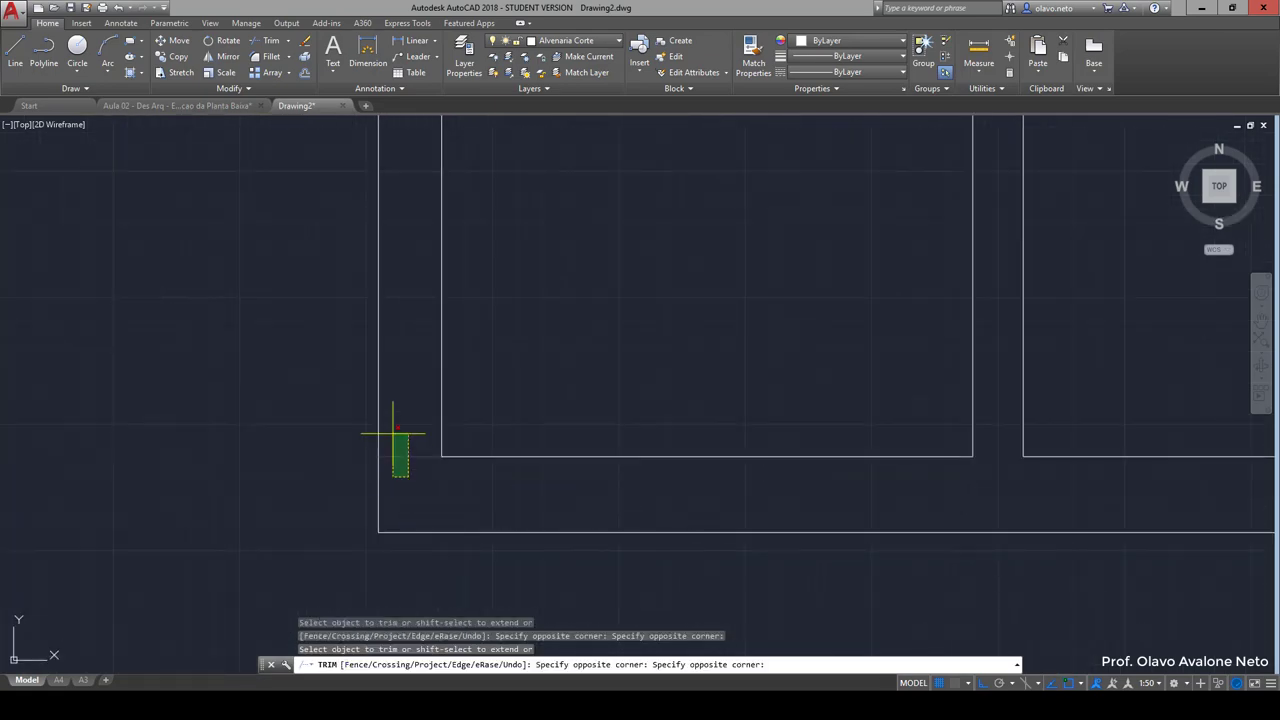
{"action": "left_click", "coordinate": [385, 425]}
{"action": "key", "text": "Return"}
{"action": "scroll", "coordinate": [410, 440], "scroll_direction": "down", "scroll_amount": 2}
{"action": "type", "text": "d"}
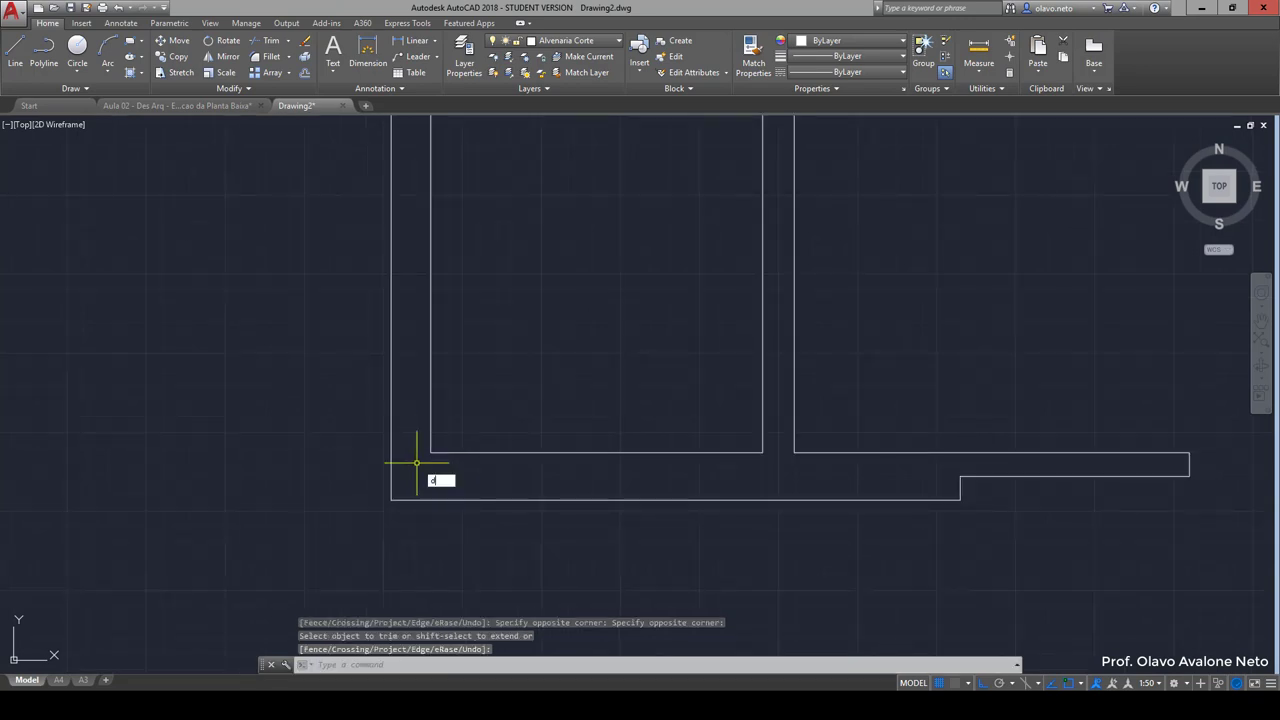
Step: Measure the wall thickness at the left corner, reading 30 and 25 units
{"action": "type", "text": "i"}
{"action": "key", "text": "Return"}
{"action": "left_click", "coordinate": [431, 452]}
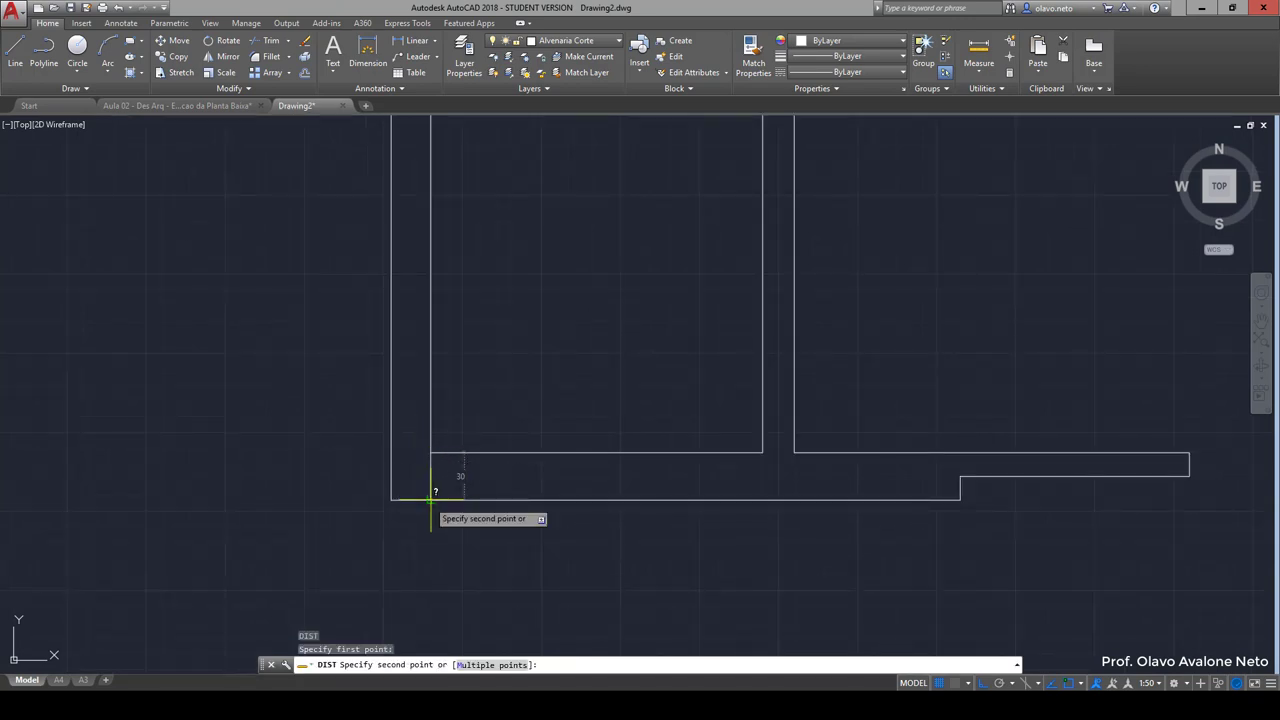
{"action": "left_click", "coordinate": [430, 498]}
{"action": "key", "text": "Return"}
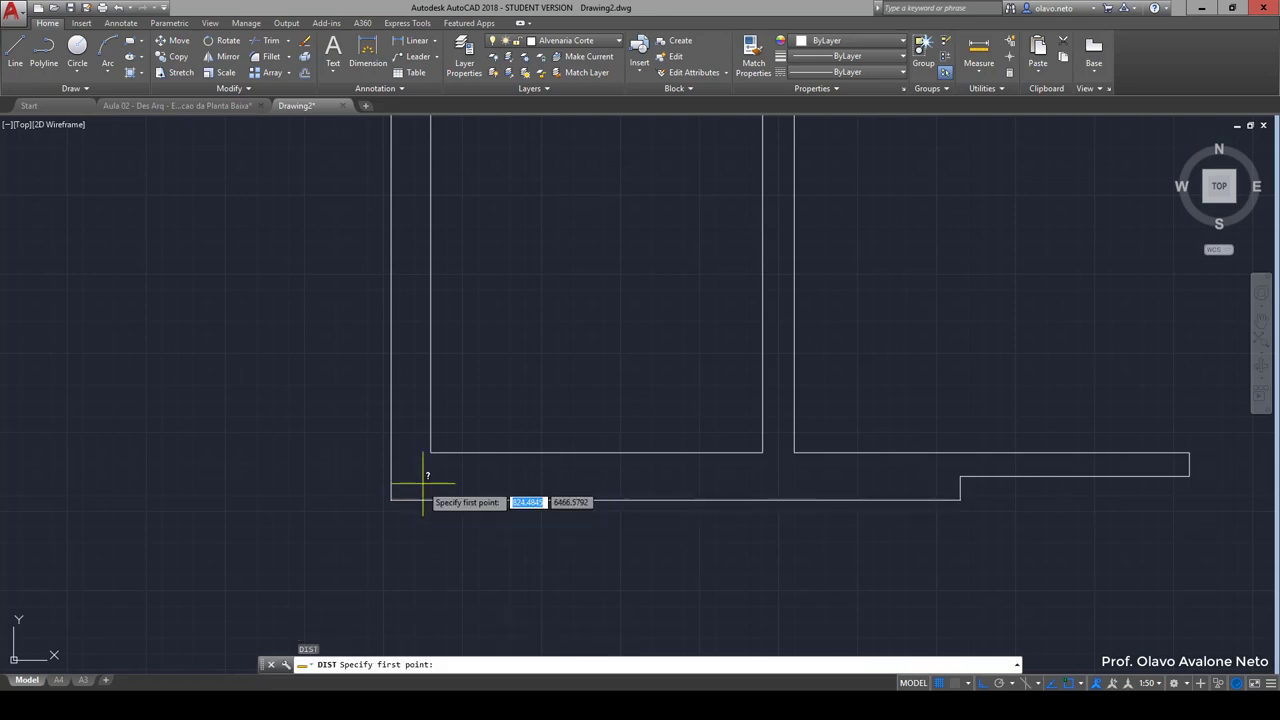
{"action": "left_click", "coordinate": [431, 452]}
{"action": "left_click", "coordinate": [391, 452]}
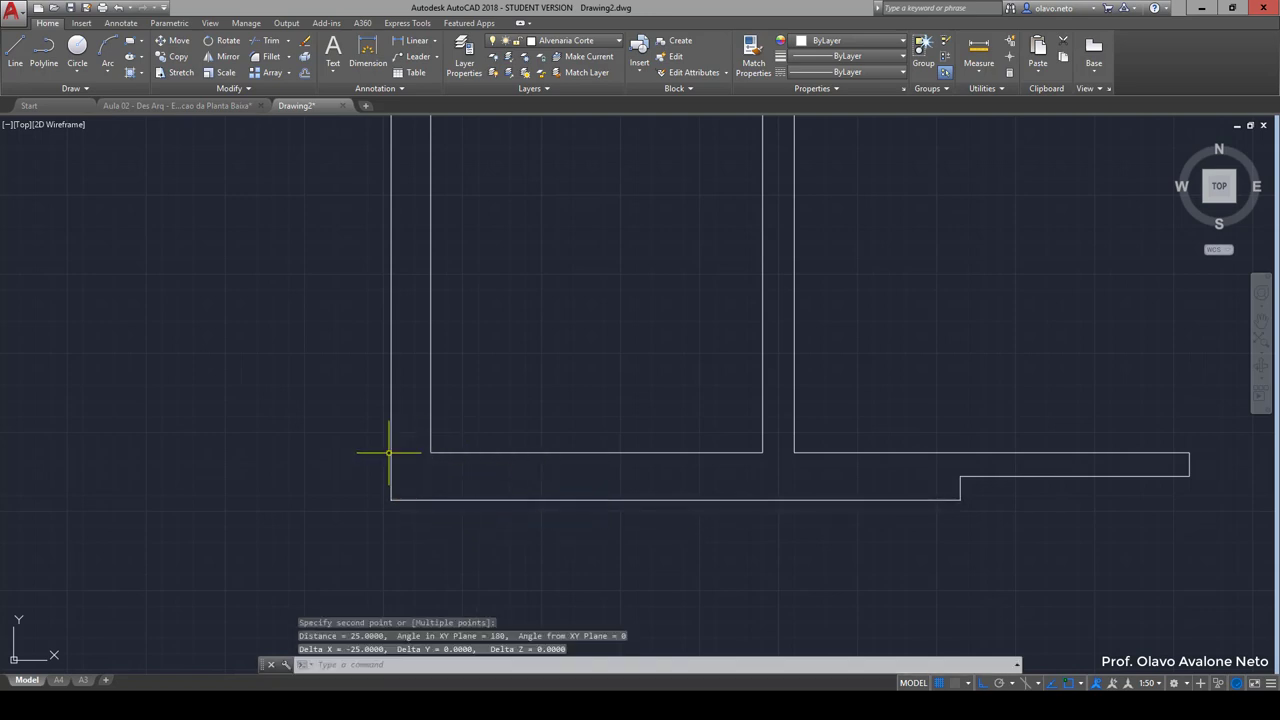
Step: Start an offset with a distance of 5
{"action": "scroll", "coordinate": [523, 491], "scroll_direction": "down", "scroll_amount": 2}
{"action": "scroll", "coordinate": [509, 491], "scroll_direction": "down", "scroll_amount": 3}
{"action": "scroll", "coordinate": [500, 484], "scroll_direction": "up", "scroll_amount": 3}
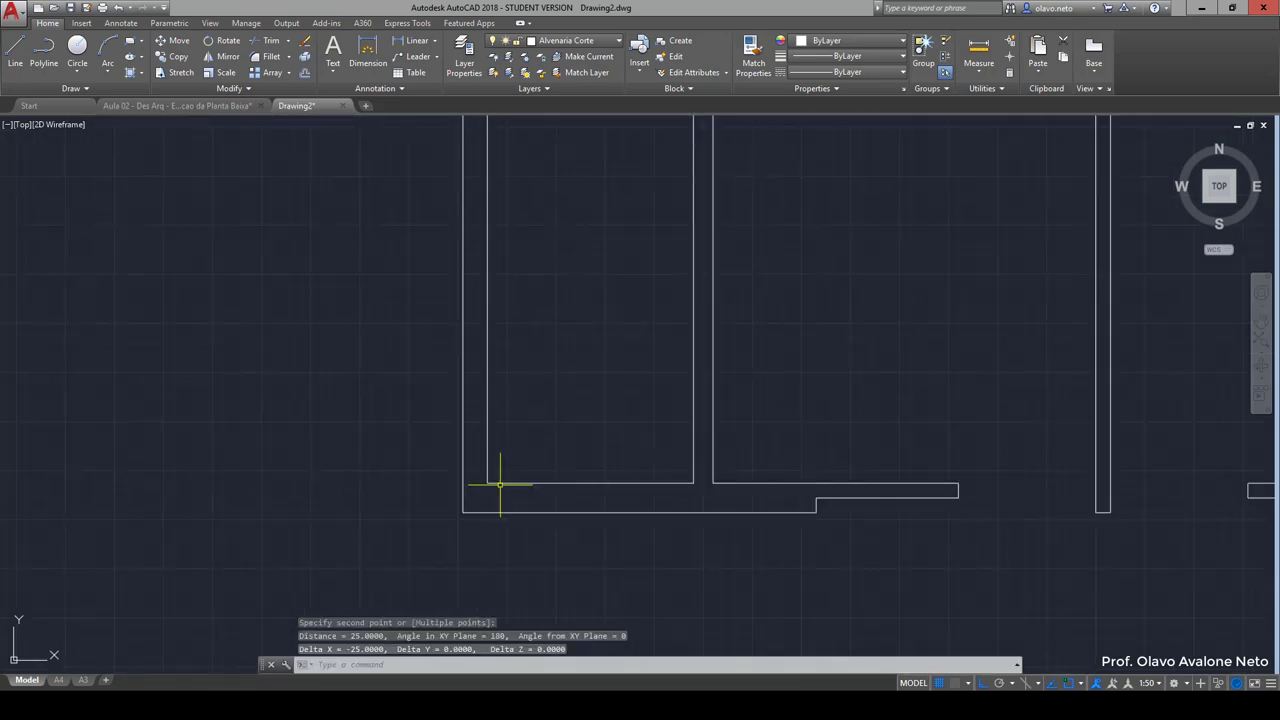
{"action": "type", "text": "di"}
{"action": "key", "text": "Return"}
{"action": "type", "text": "5"}
{"action": "key", "text": "Return"}
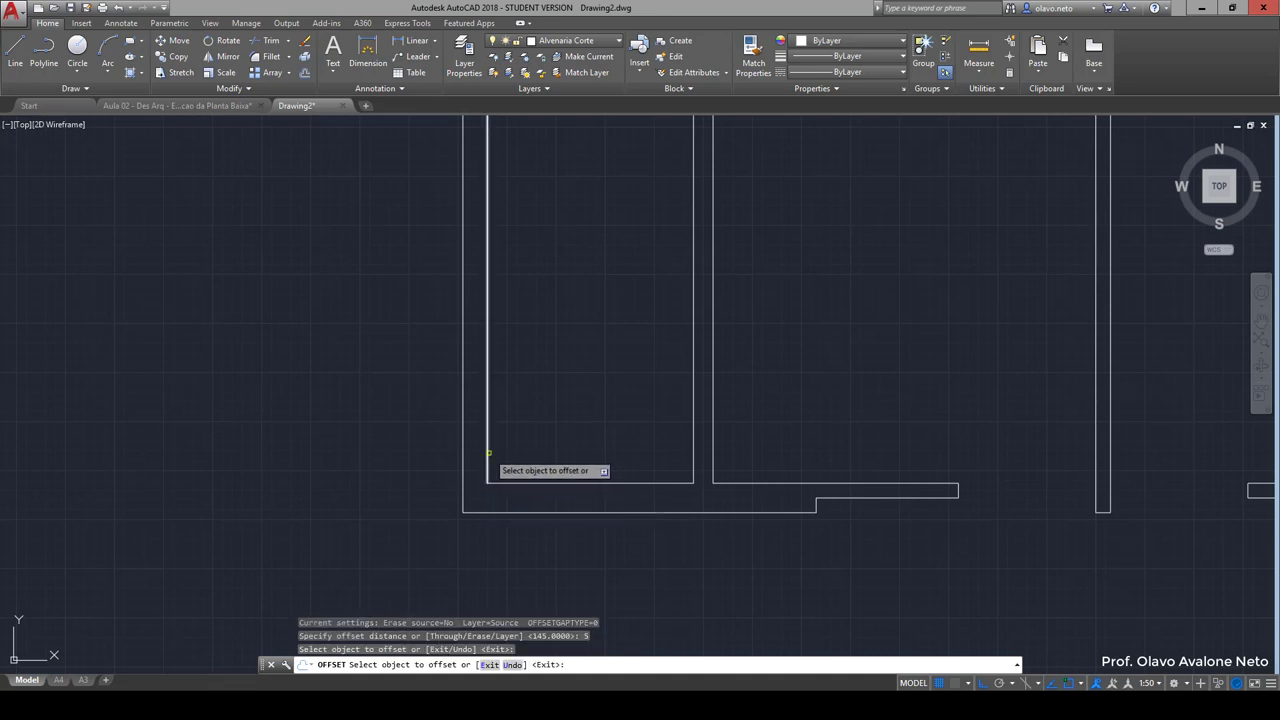
Step: Place the 5-unit parallel copy to the left of the inner wall line
{"action": "left_click", "coordinate": [488, 453]}
{"action": "left_click", "coordinate": [458, 484]}
{"action": "scroll", "coordinate": [470, 485], "scroll_direction": "up", "scroll_amount": 3}
{"action": "left_click", "coordinate": [558, 512]}
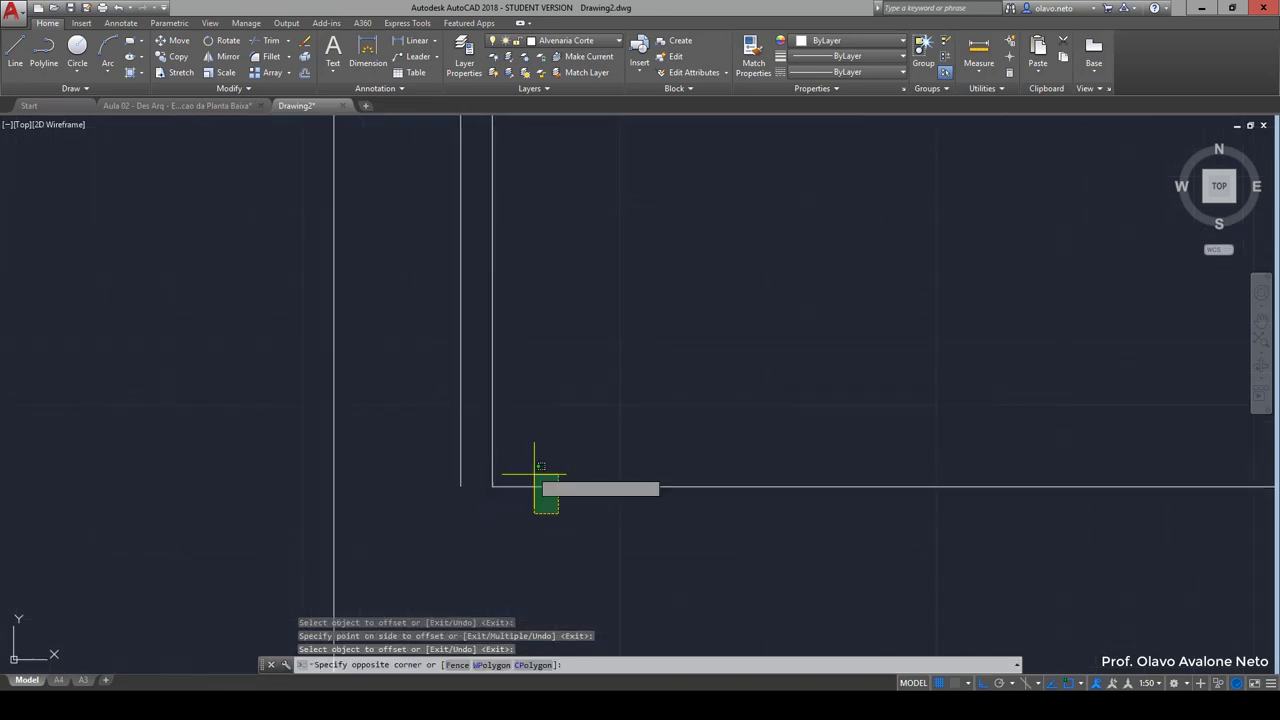
{"action": "left_click", "coordinate": [534, 476]}
{"action": "left_click", "coordinate": [492, 486]}
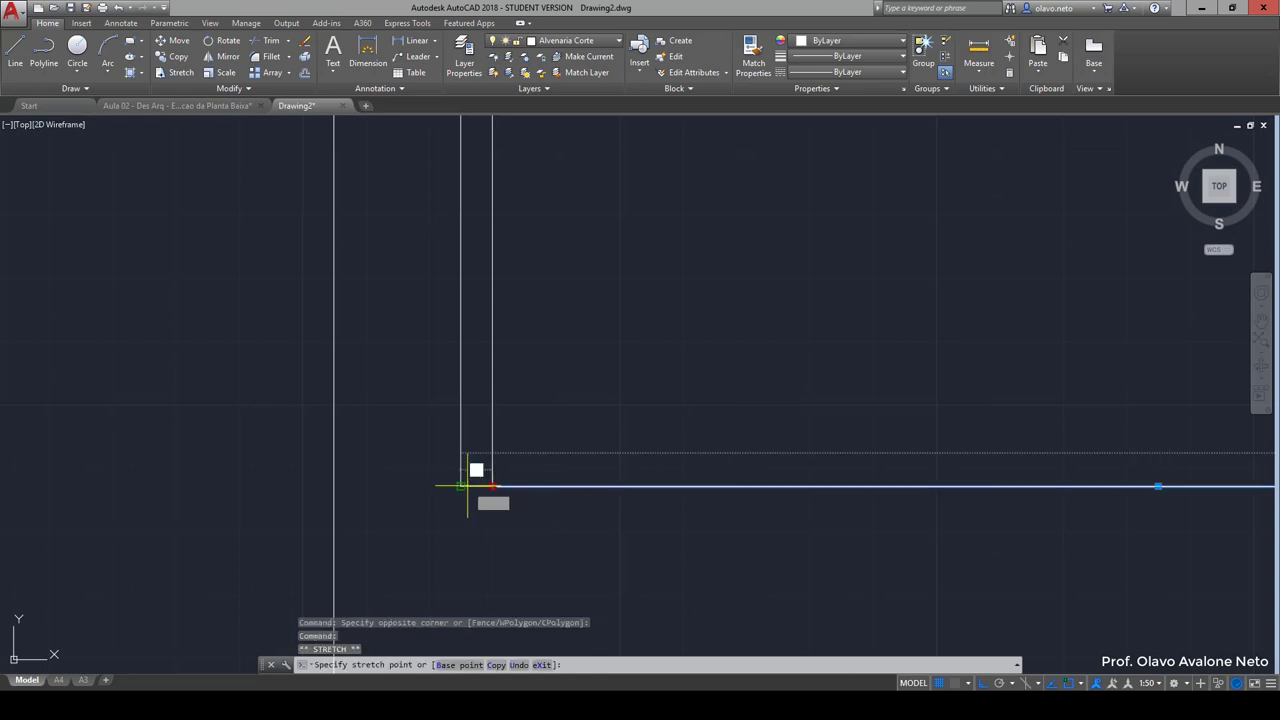
{"action": "scroll", "coordinate": [477, 534], "scroll_direction": "down", "scroll_amount": 10}
{"action": "scroll", "coordinate": [455, 297], "scroll_direction": "up", "scroll_amount": 5}
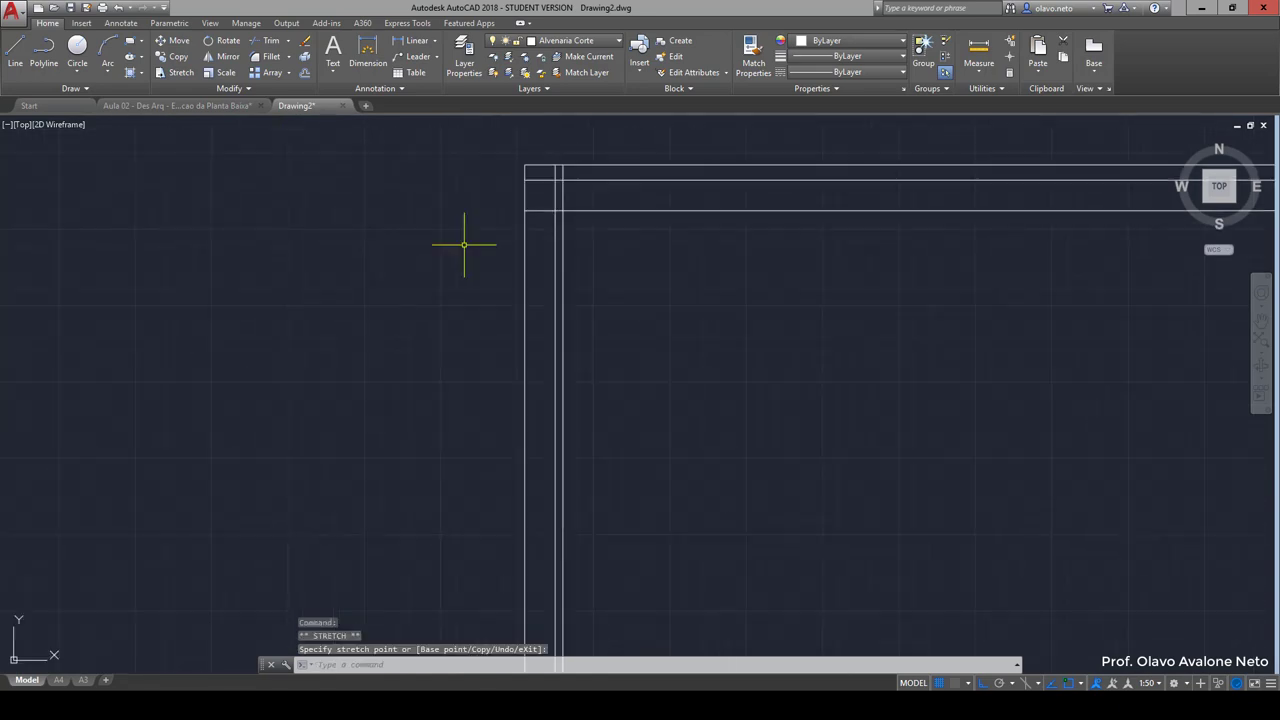
{"action": "scroll", "coordinate": [520, 200], "scroll_direction": "up", "scroll_amount": 2}
{"action": "middle_click_drag", "start_coordinate": [566, 160], "coordinate": [527, 331]}
{"action": "key", "text": "Escape"}
{"action": "key", "text": "Escape"}
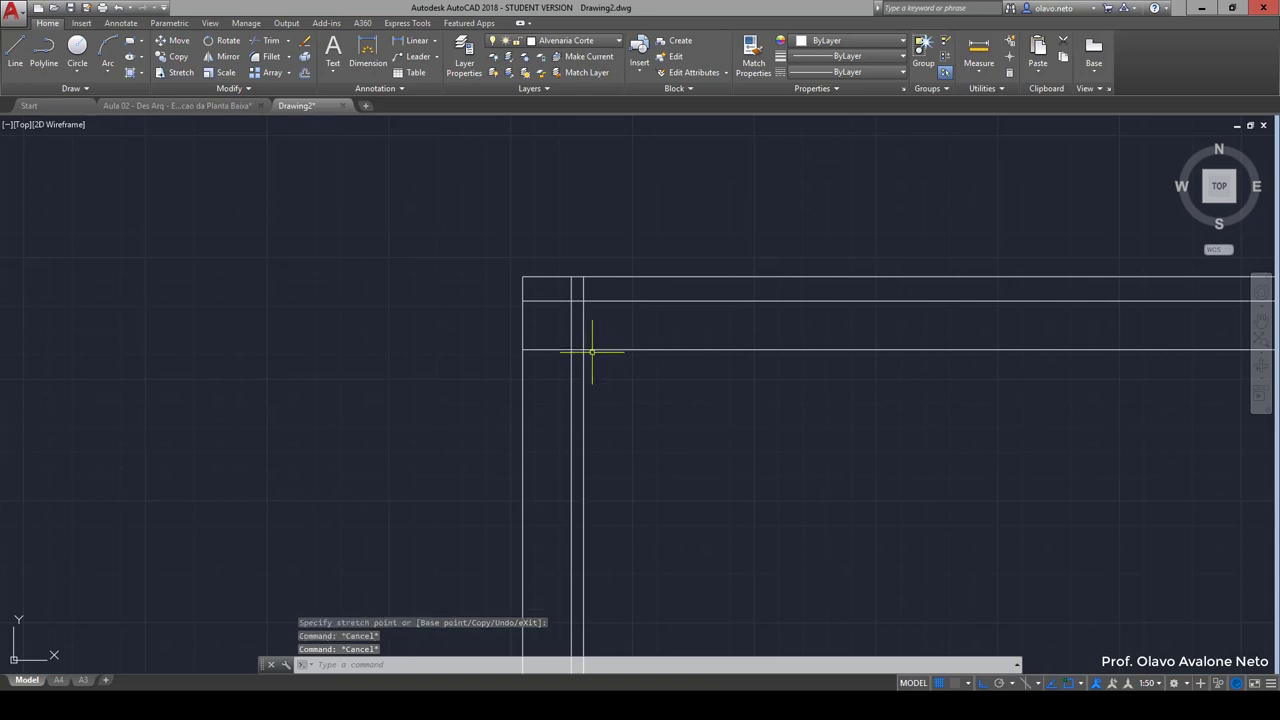
Step: Trim the crossing wall lines at the top-left corner and delete the leftover stub
{"action": "type", "text": "tr"}
{"action": "key", "text": "Return"}
{"action": "key", "text": "Return"}
{"action": "left_click", "coordinate": [584, 362]}
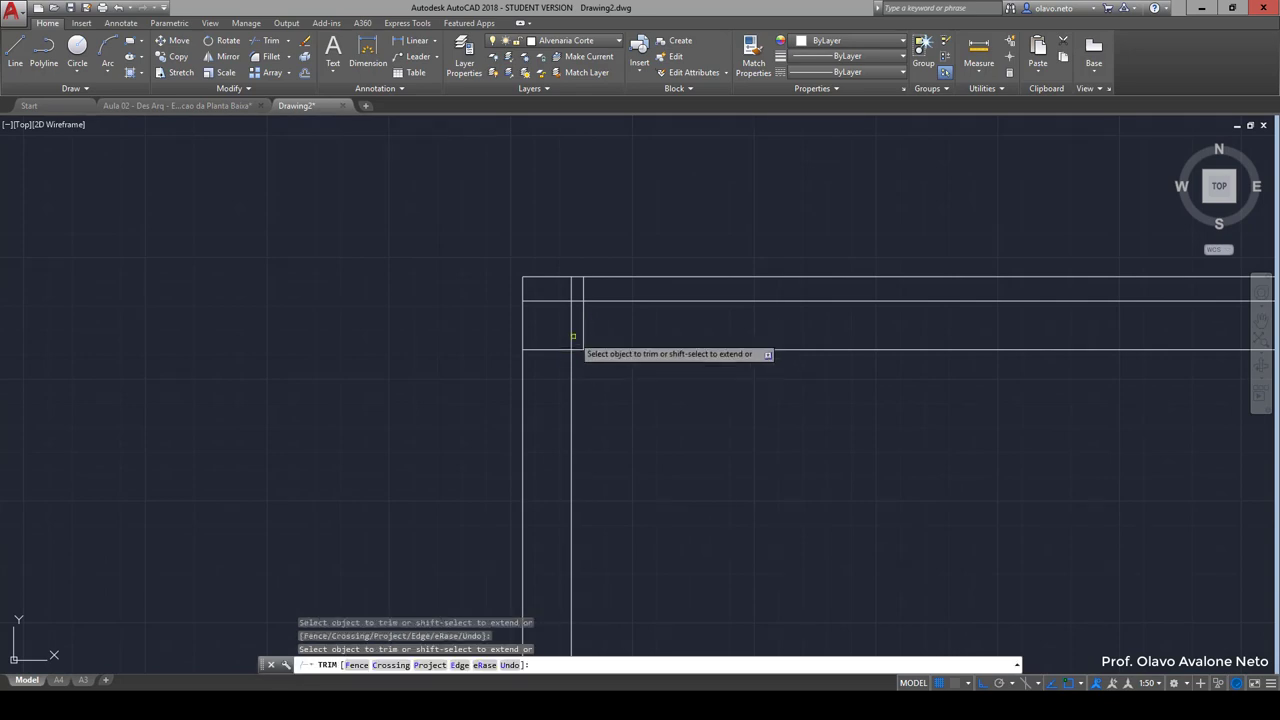
{"action": "left_click", "coordinate": [571, 333]}
{"action": "left_click", "coordinate": [558, 300]}
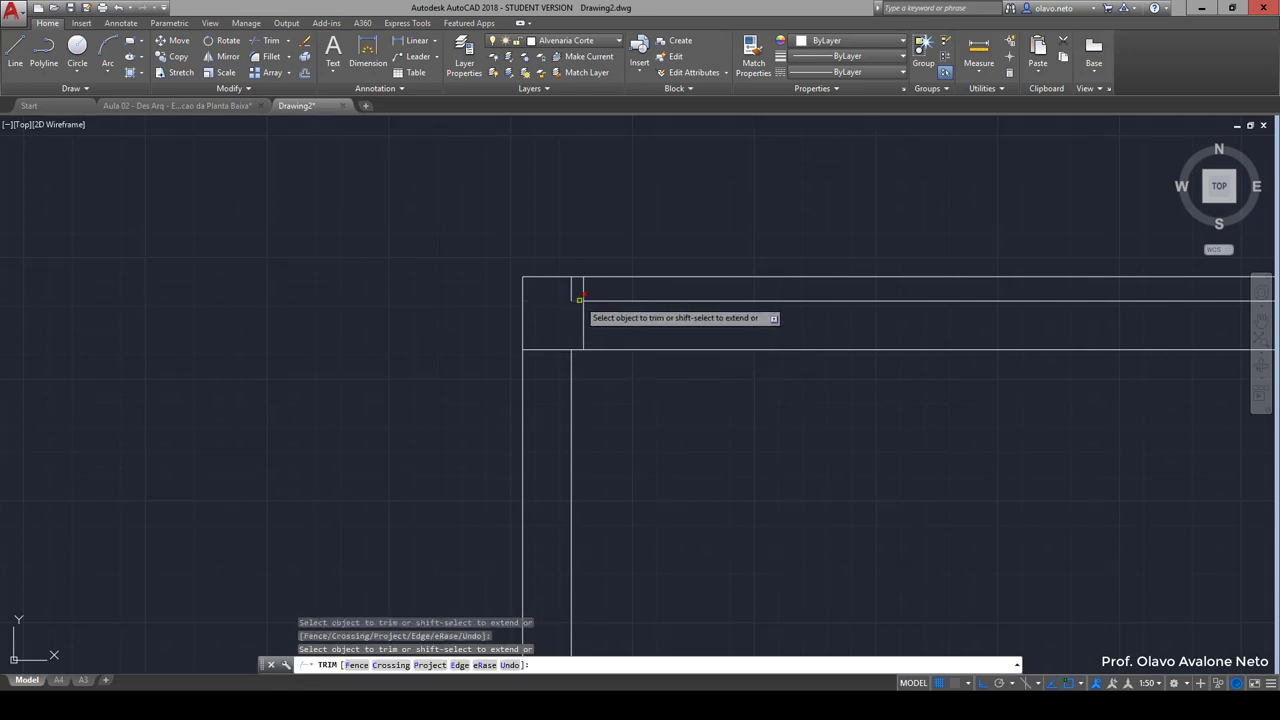
{"action": "left_click", "coordinate": [574, 288]}
{"action": "left_click", "coordinate": [565, 258]}
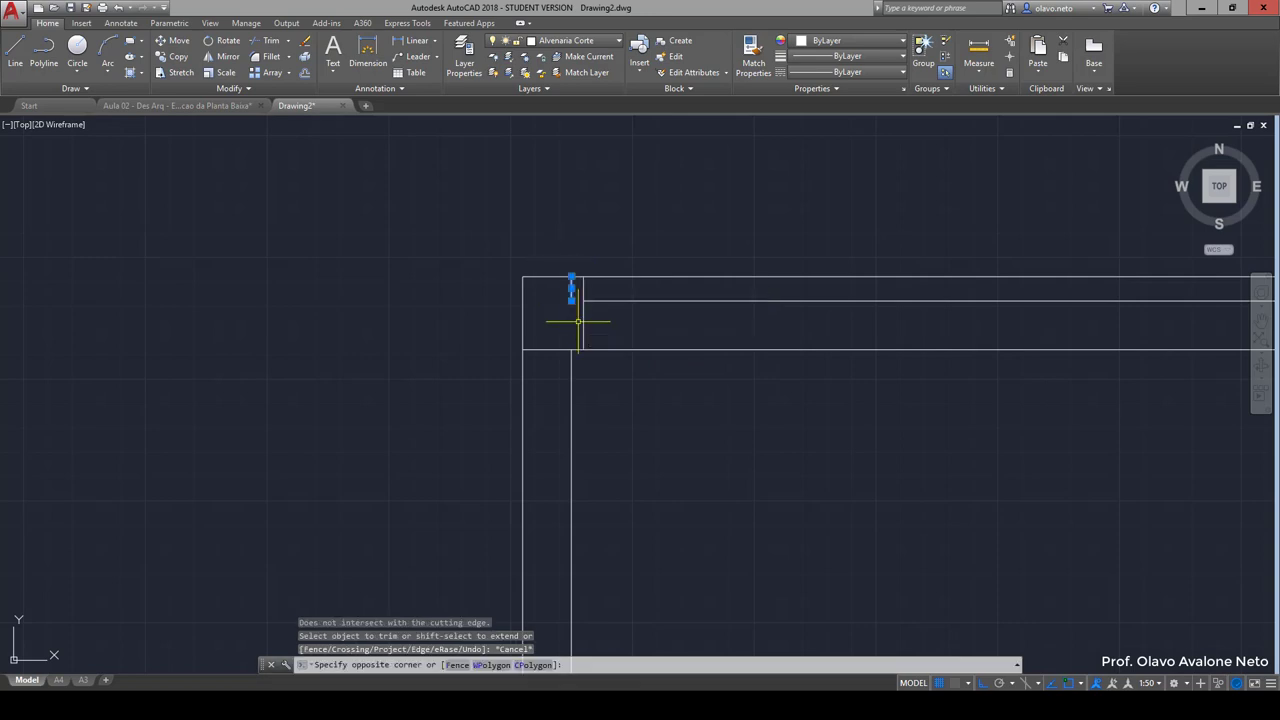
{"action": "key", "text": "Escape"}
{"action": "key", "text": "Delete"}
Step: Trim the inner wall segment at the top-left corner
{"action": "scroll", "coordinate": [568, 265], "scroll_direction": "down", "scroll_amount": 3}
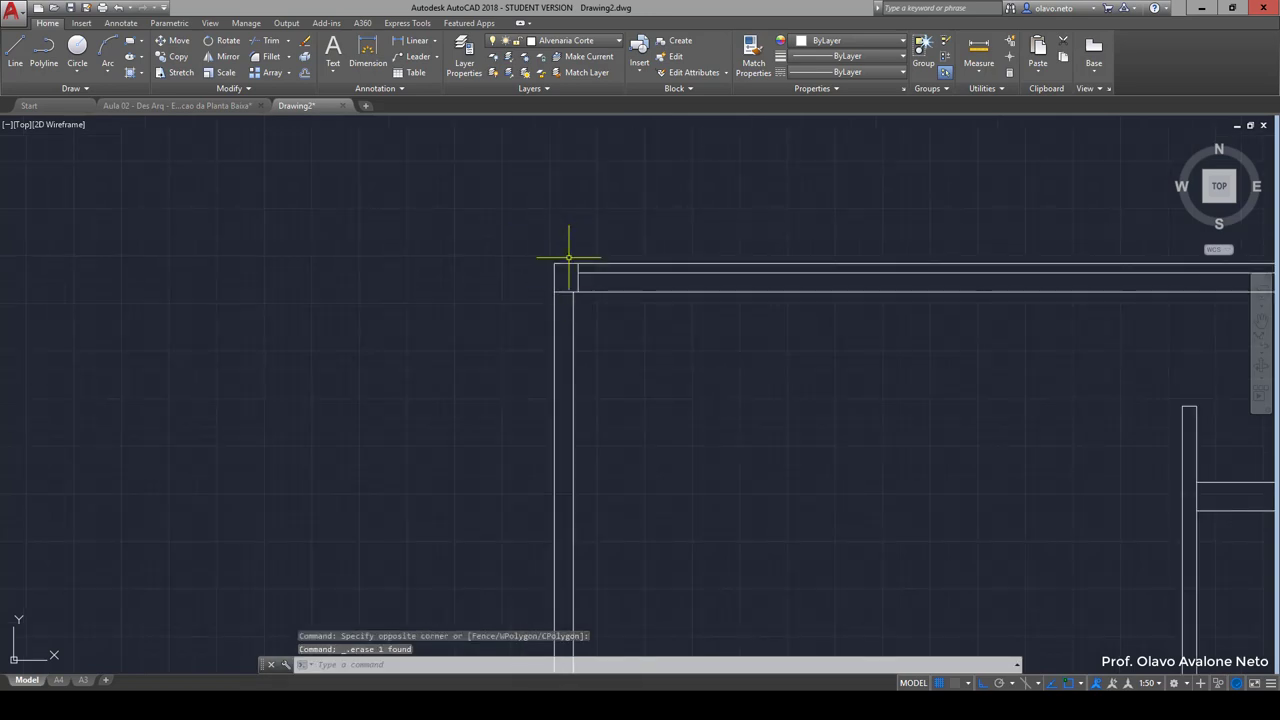
{"action": "scroll", "coordinate": [569, 271], "scroll_direction": "up", "scroll_amount": 2}
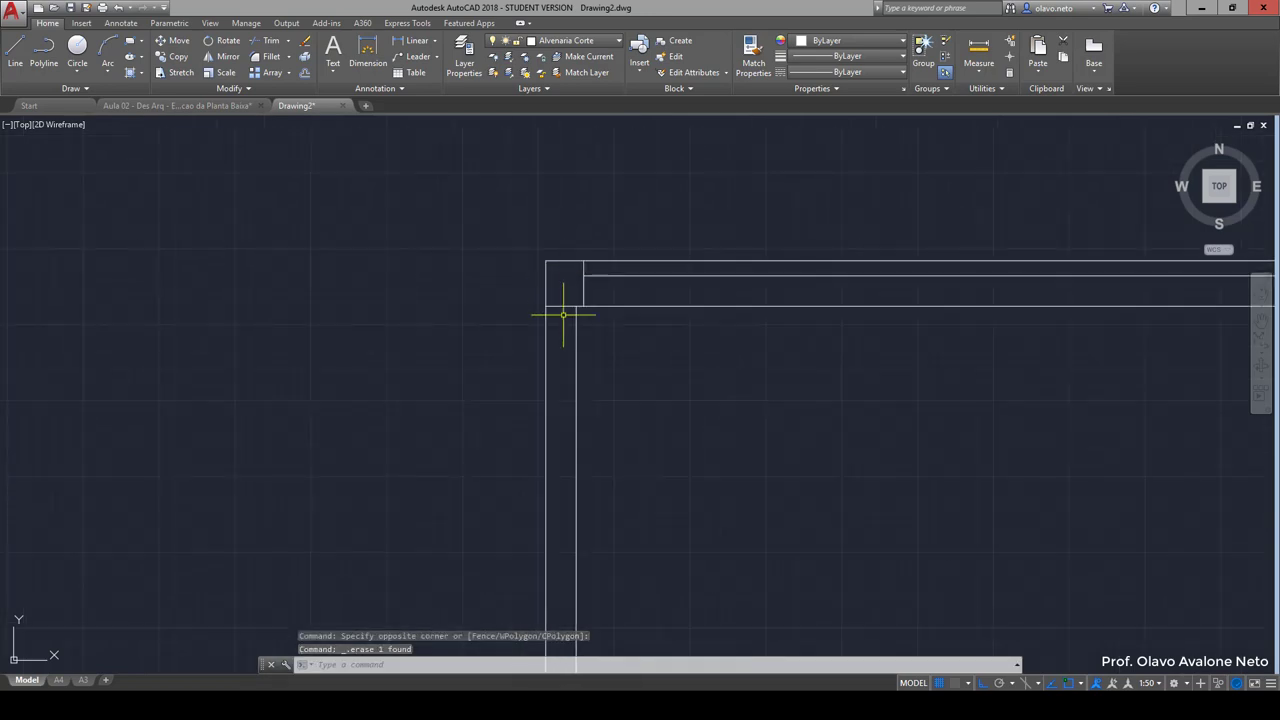
{"action": "scroll", "coordinate": [563, 314], "scroll_direction": "up", "scroll_amount": 2}
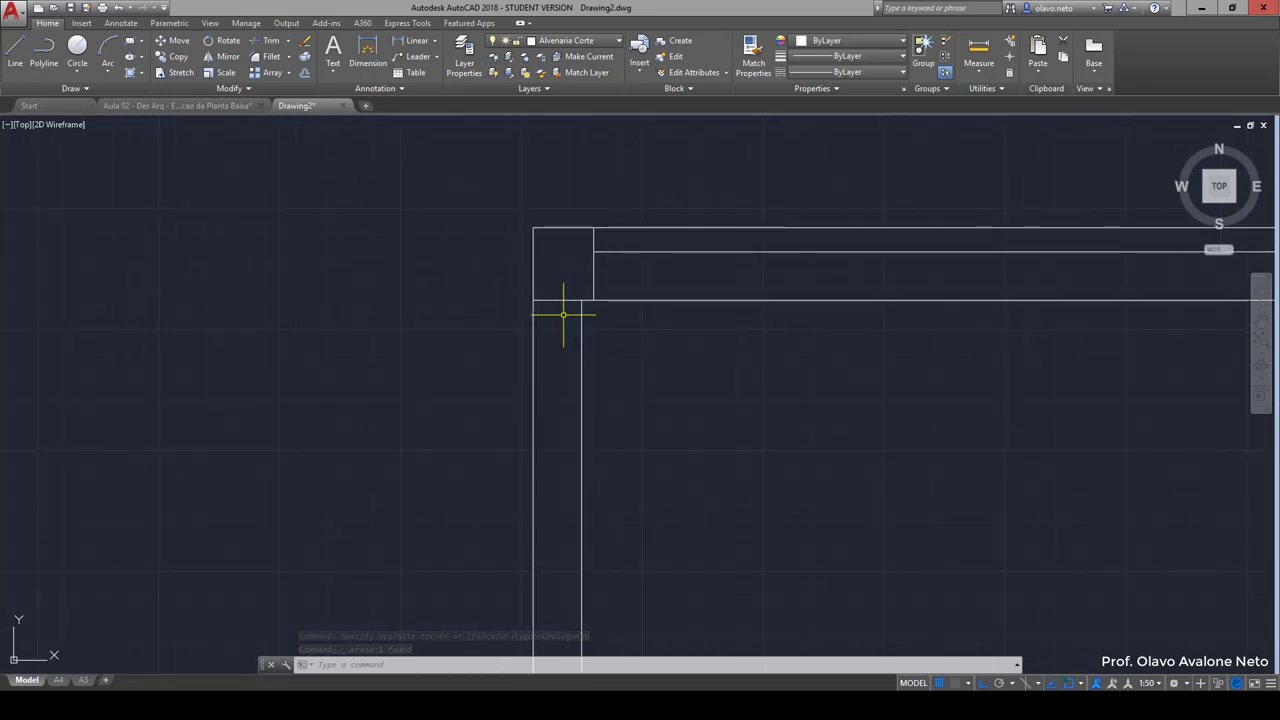
{"action": "type", "text": "tr"}
{"action": "key", "text": "Return"}
{"action": "key", "text": "Return"}
{"action": "left_click", "coordinate": [594, 282]}
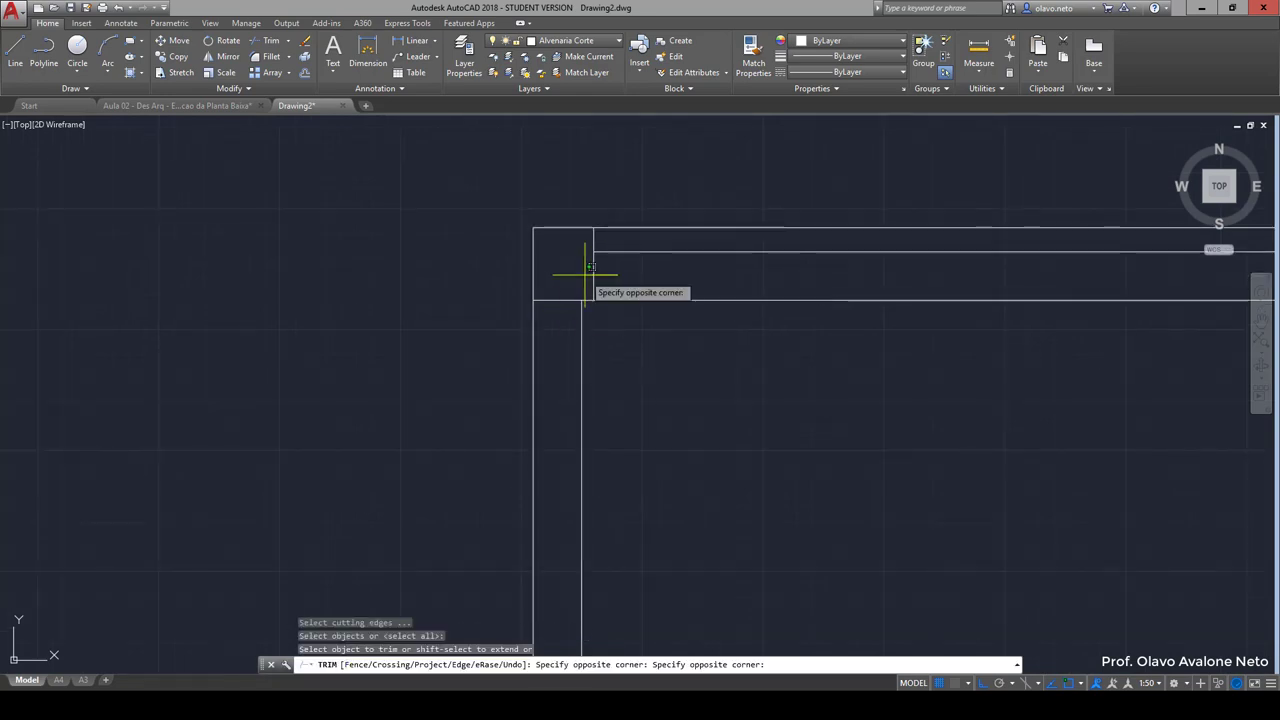
{"action": "left_click", "coordinate": [592, 275]}
{"action": "key", "text": "Return"}
Step: Select the bottom horizontal wall line's left end, cancel, and pan back to the rooms
{"action": "scroll", "coordinate": [557, 371], "scroll_direction": "down", "scroll_amount": 5}
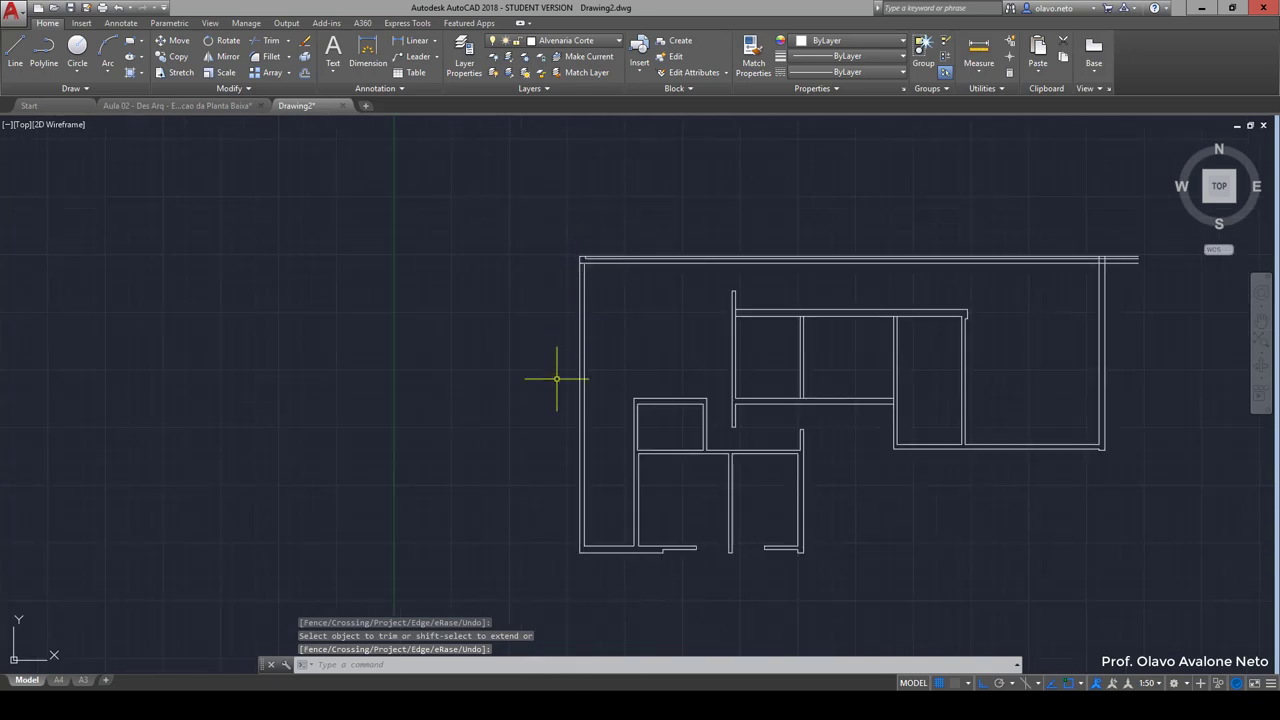
{"action": "scroll", "coordinate": [528, 440], "scroll_direction": "up", "scroll_amount": 2}
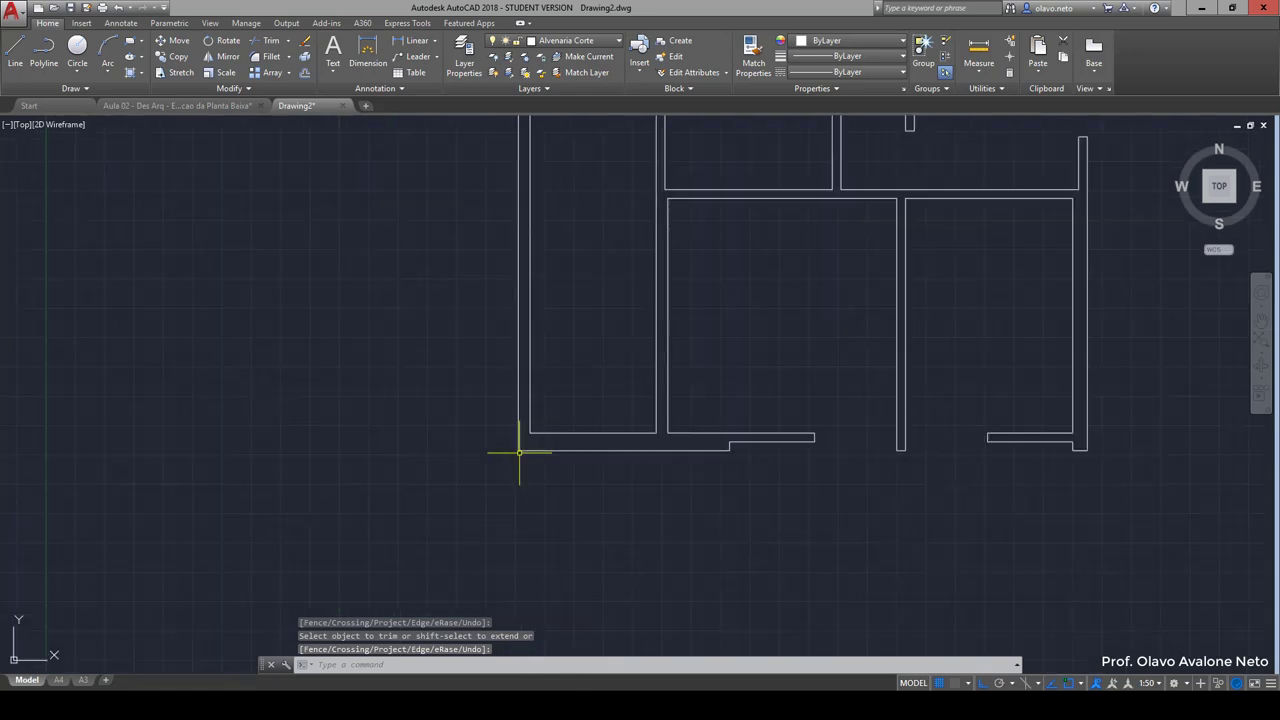
{"action": "scroll", "coordinate": [578, 430], "scroll_direction": "up", "scroll_amount": 2}
{"action": "left_click", "coordinate": [558, 400]}
{"action": "left_click", "coordinate": [540, 403]}
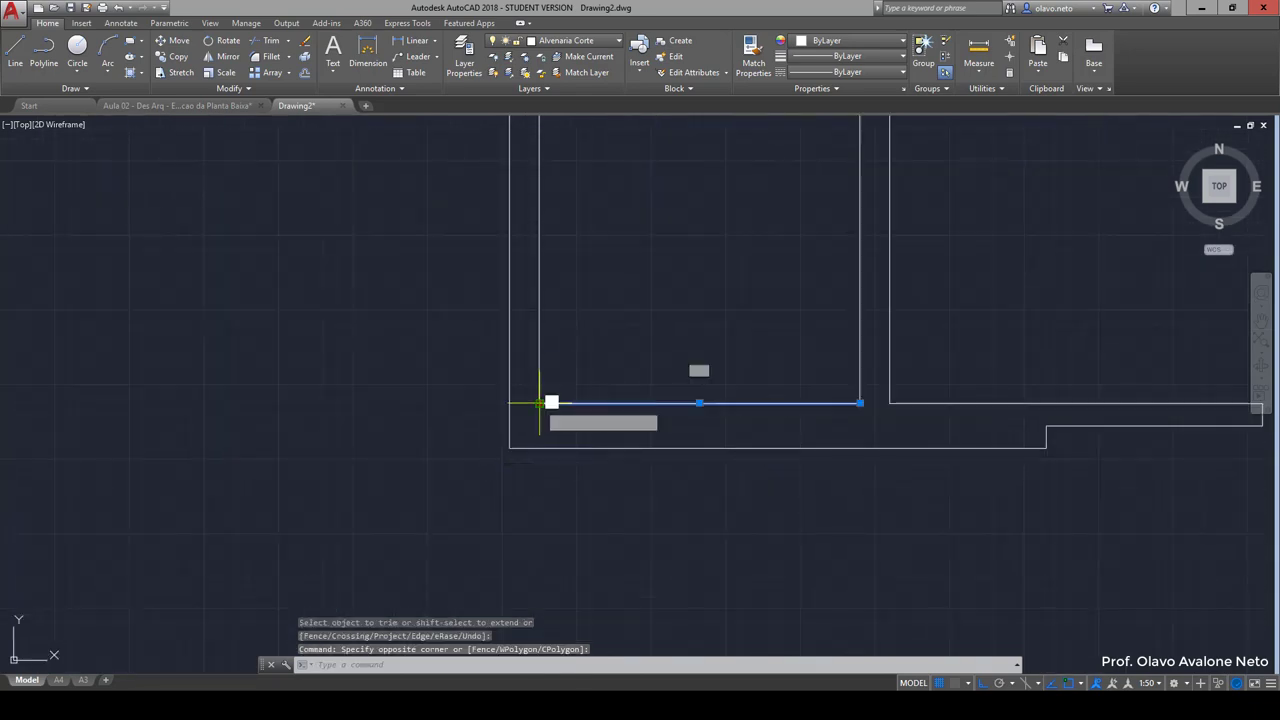
{"action": "key", "text": "Escape"}
{"action": "key", "text": "Escape"}
{"action": "scroll", "coordinate": [551, 407], "scroll_direction": "down", "scroll_amount": 2}
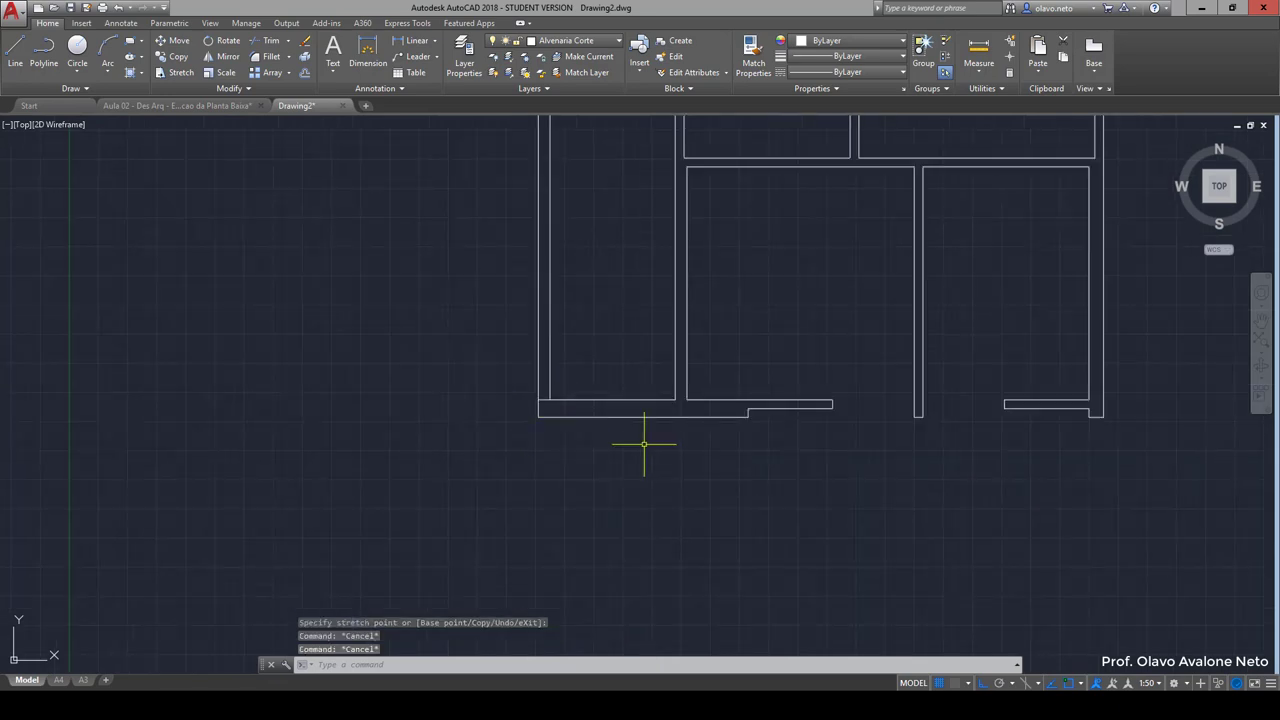
{"action": "scroll", "coordinate": [649, 434], "scroll_direction": "down", "scroll_amount": 1}
{"action": "middle_click_drag", "start_coordinate": [632, 371], "coordinate": [575, 448]}
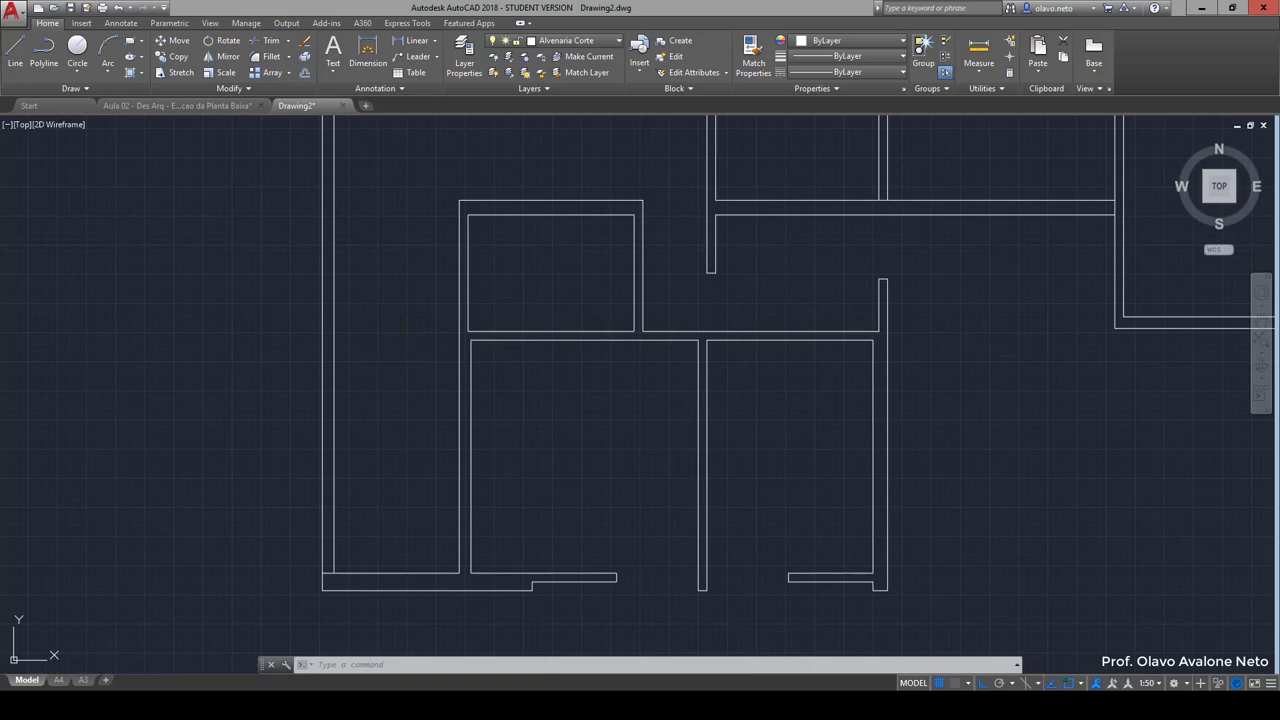
Step: Offset the left wall line 190 units to create a new wall line
{"action": "type", "text": "o"}
{"action": "key", "text": "Return"}
{"action": "key", "text": "Return"}
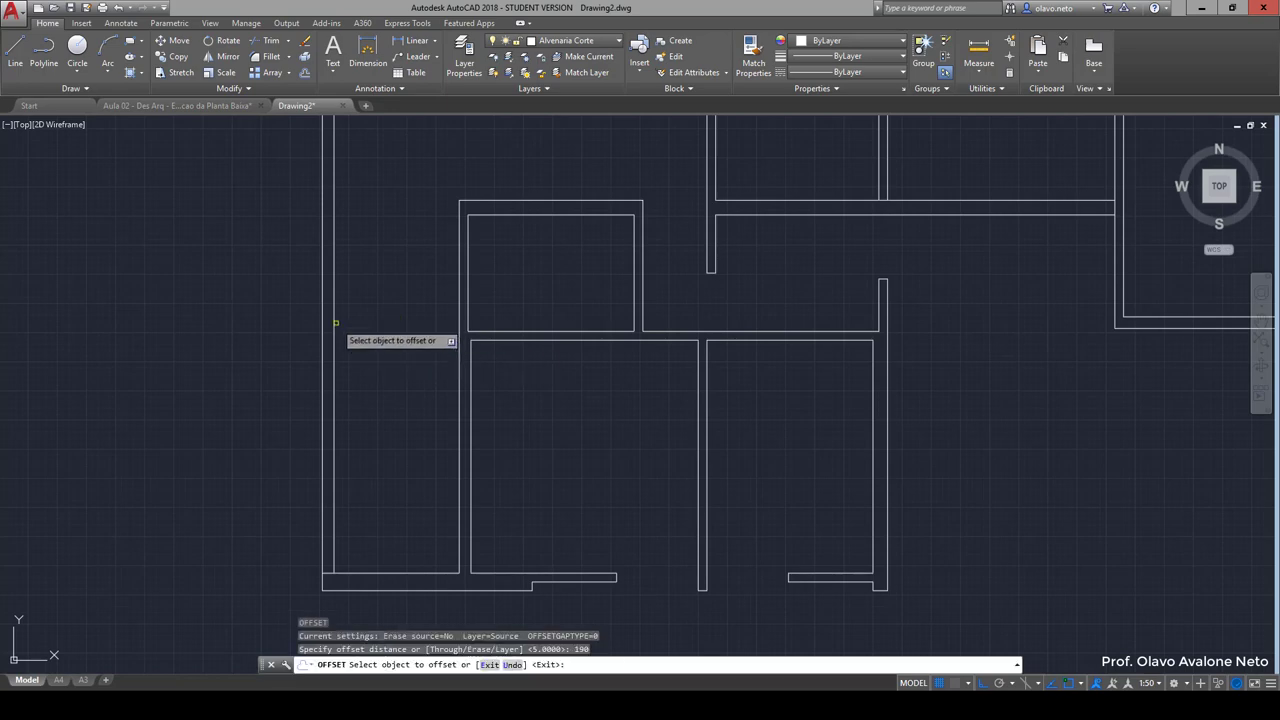
{"action": "left_click", "coordinate": [335, 320]}
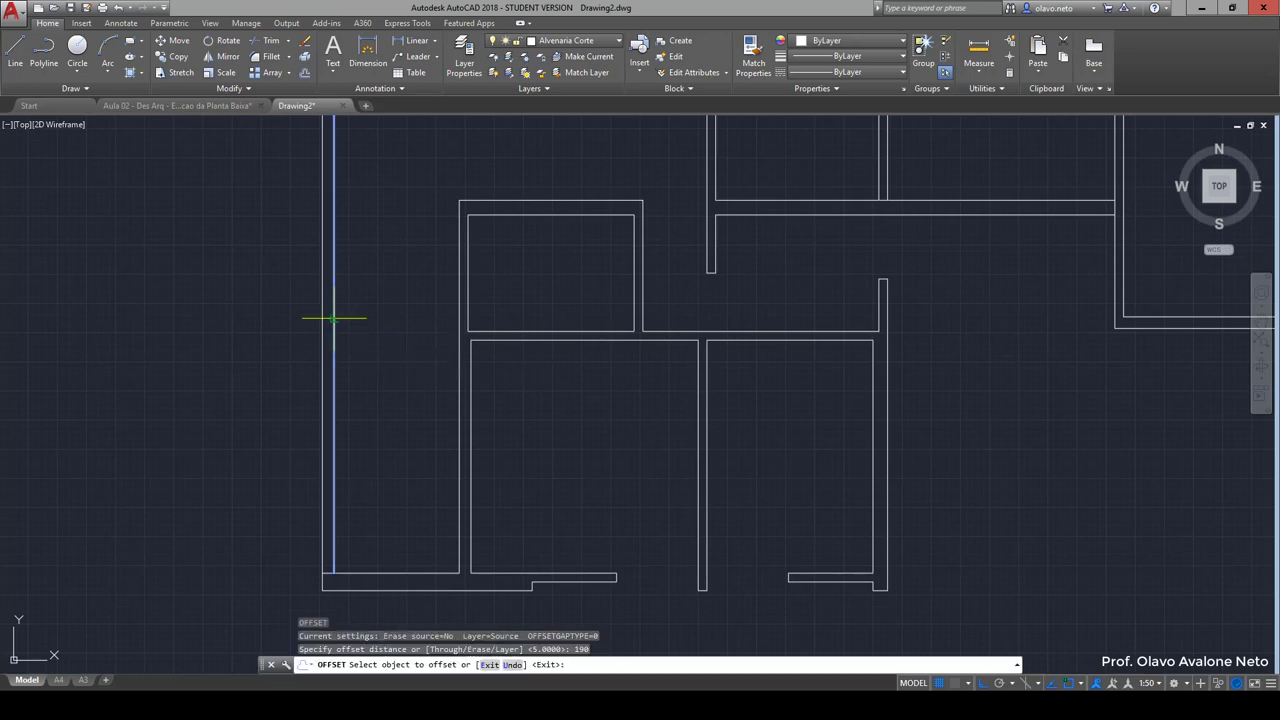
{"action": "left_click", "coordinate": [421, 316]}
{"action": "key", "text": "Return"}
Step: Extend the top wall lines to the new offset line
{"action": "type", "text": "ex"}
{"action": "key", "text": "Return"}
{"action": "left_click", "coordinate": [468, 190]}
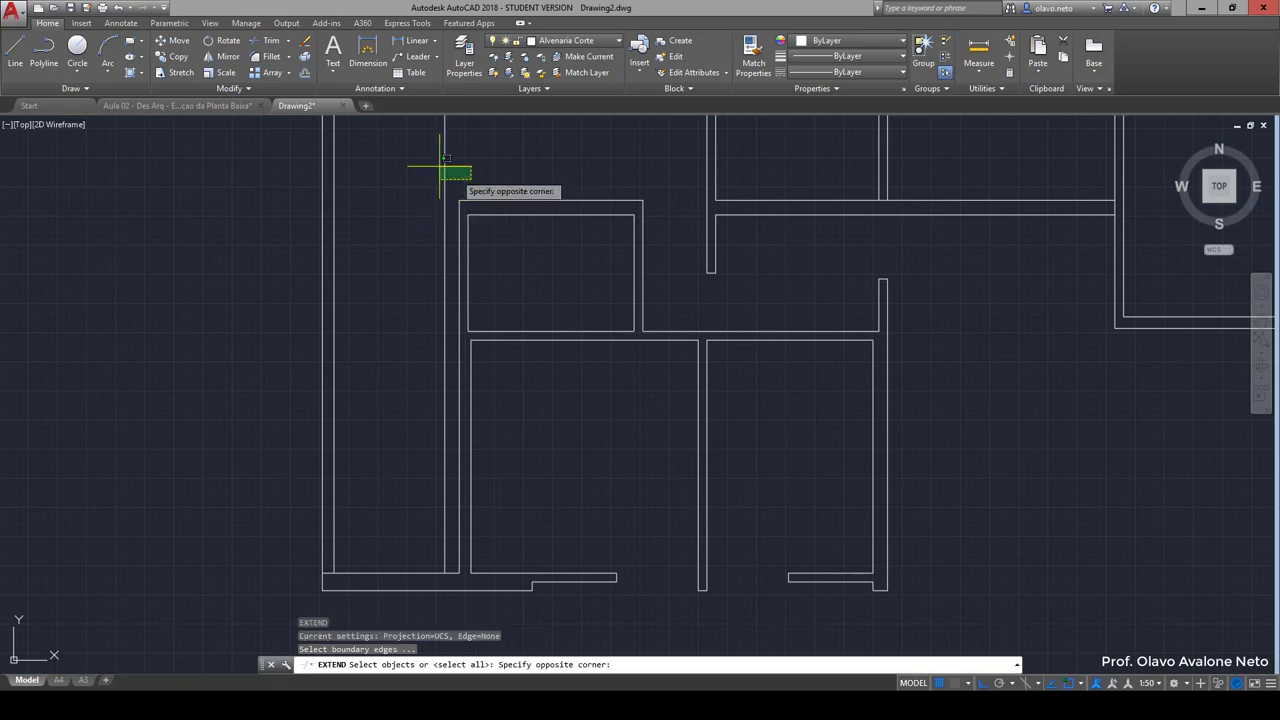
{"action": "left_click", "coordinate": [443, 165]}
{"action": "key", "text": "Return"}
{"action": "left_click", "coordinate": [522, 236]}
{"action": "left_click", "coordinate": [489, 187]}
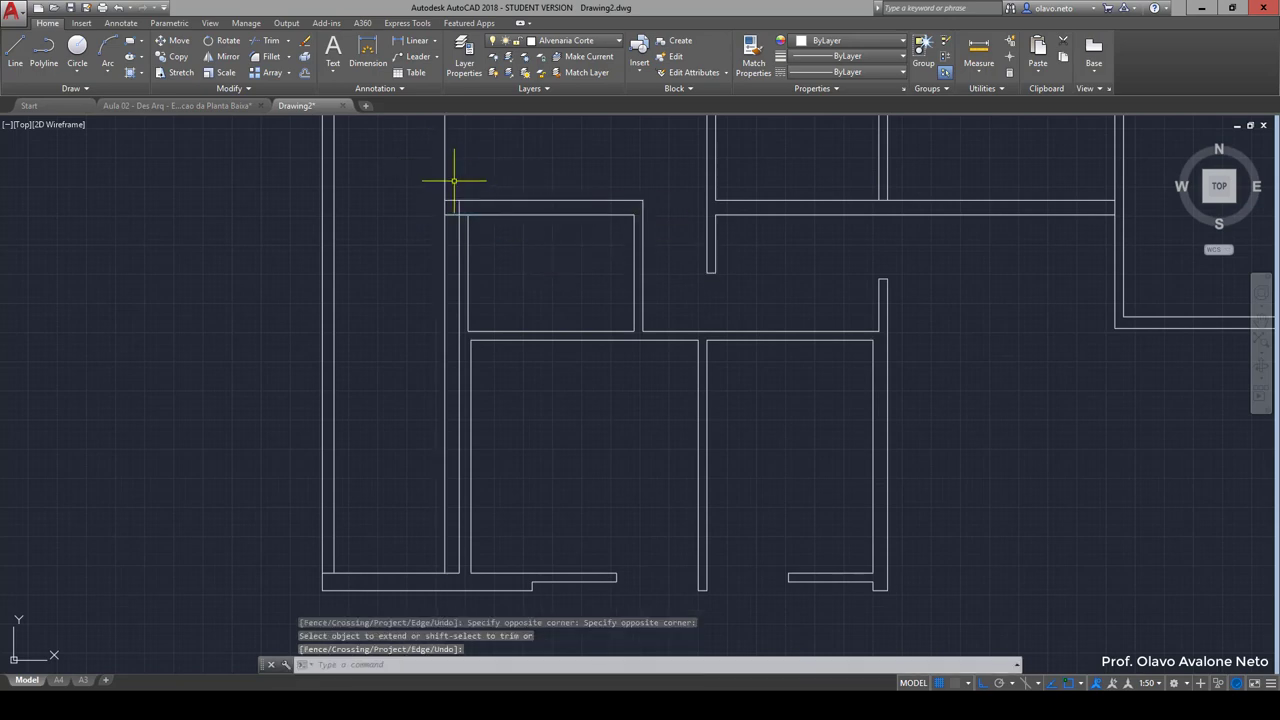
Step: Trim the overhanging line ends at the new corner, undoing and redoing the trim
{"action": "key", "text": "Return"}
{"action": "type", "text": "tr"}
{"action": "key", "text": "Return"}
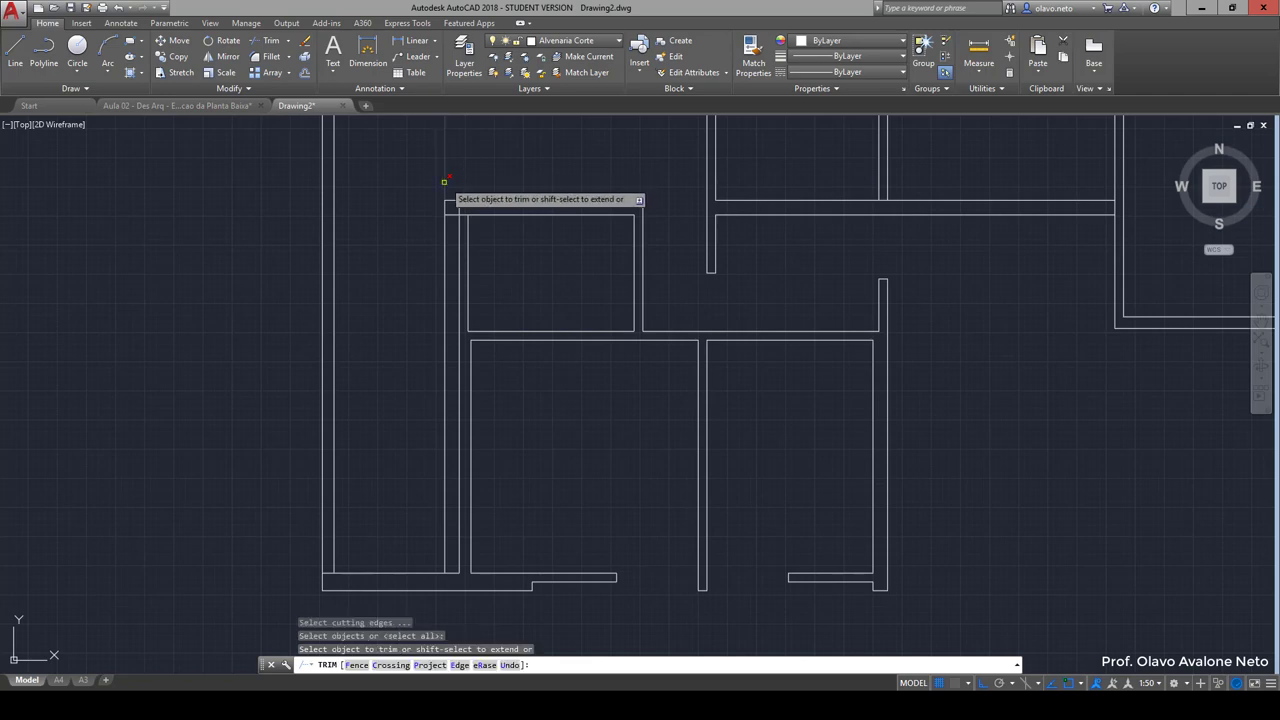
{"action": "key", "text": "Return"}
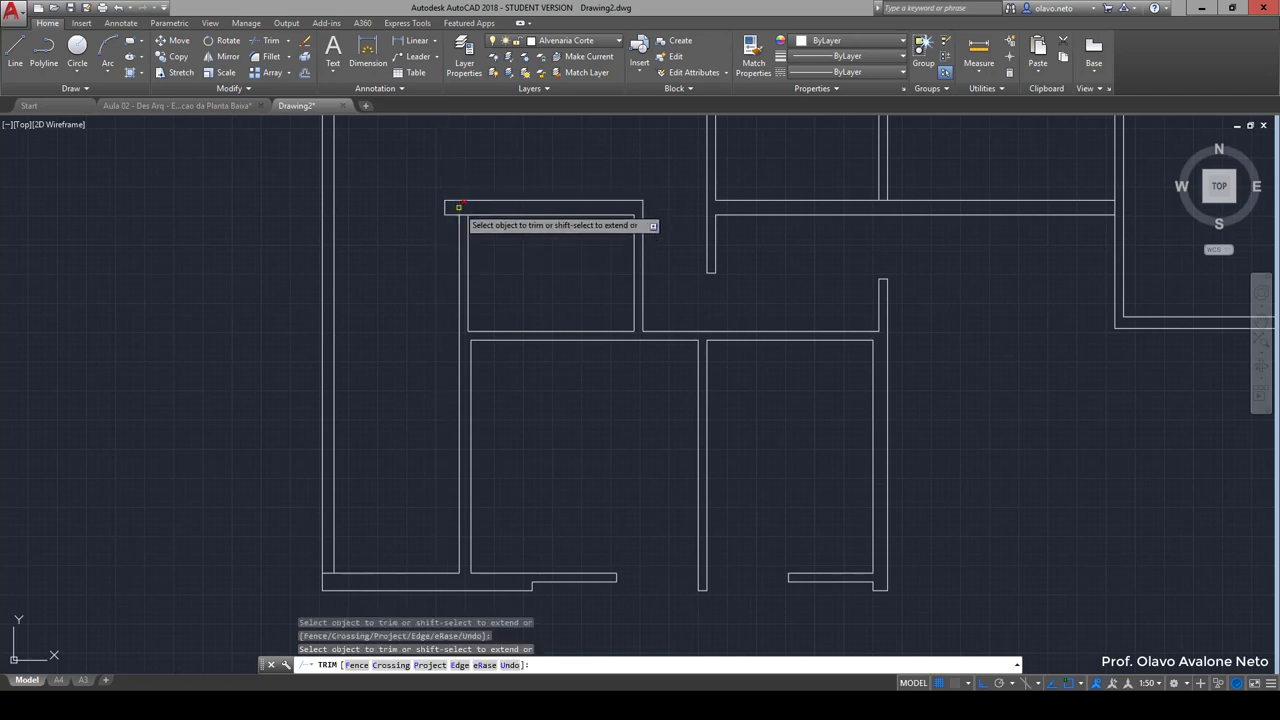
{"action": "scroll", "coordinate": [463, 204], "scroll_direction": "up", "scroll_amount": 4}
{"action": "left_click", "coordinate": [457, 229]}
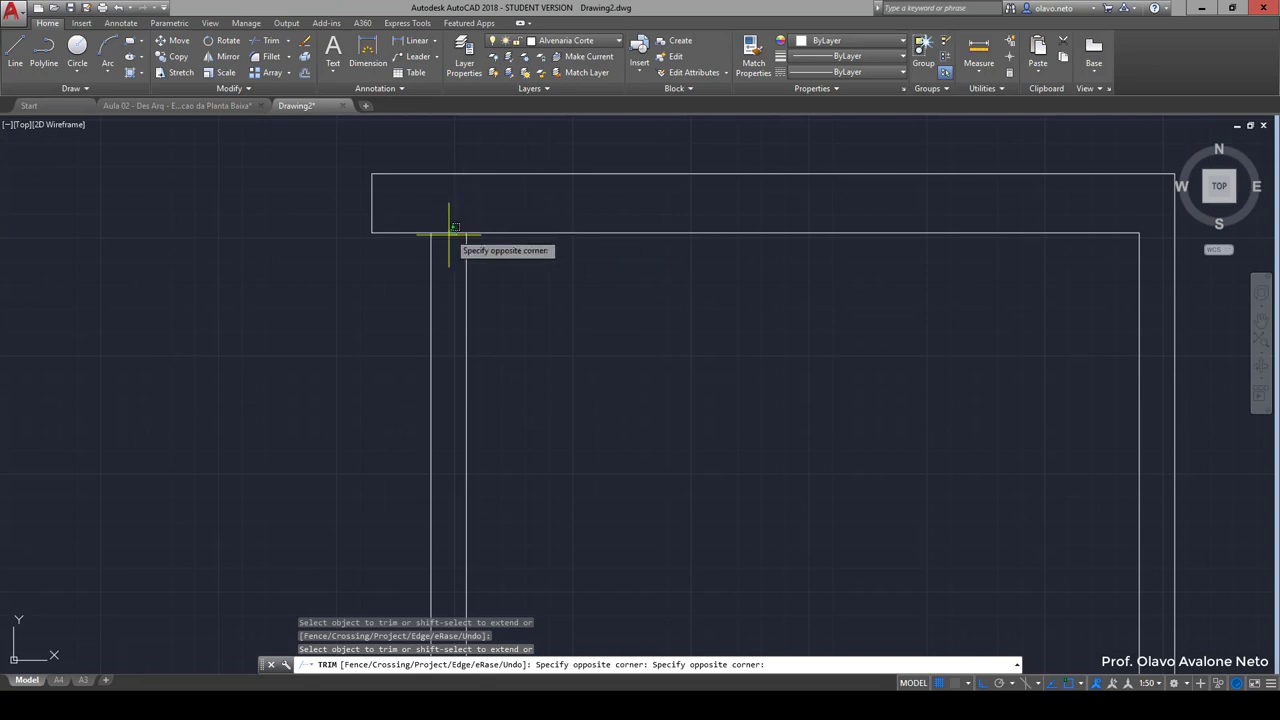
{"action": "left_click", "coordinate": [451, 219]}
{"action": "scroll", "coordinate": [455, 216], "scroll_direction": "down", "scroll_amount": 5}
{"action": "key", "text": "Return"}
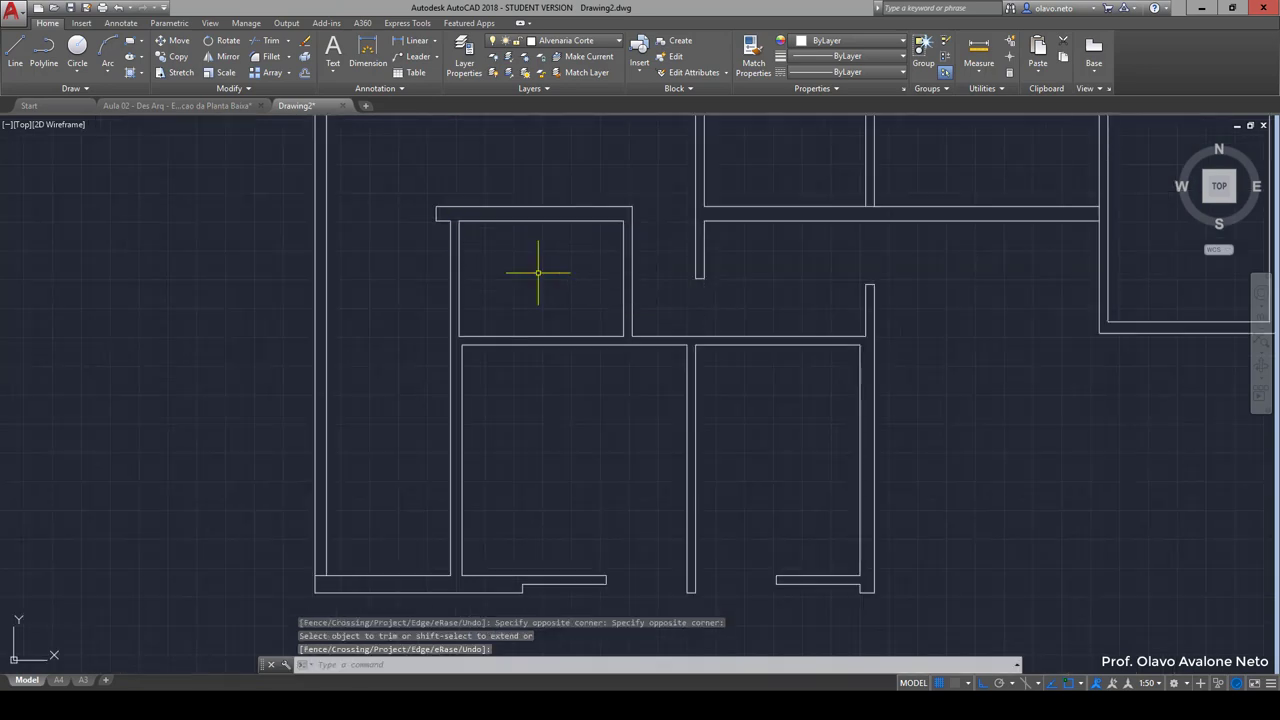
{"action": "key", "text": "ctrl+z"}
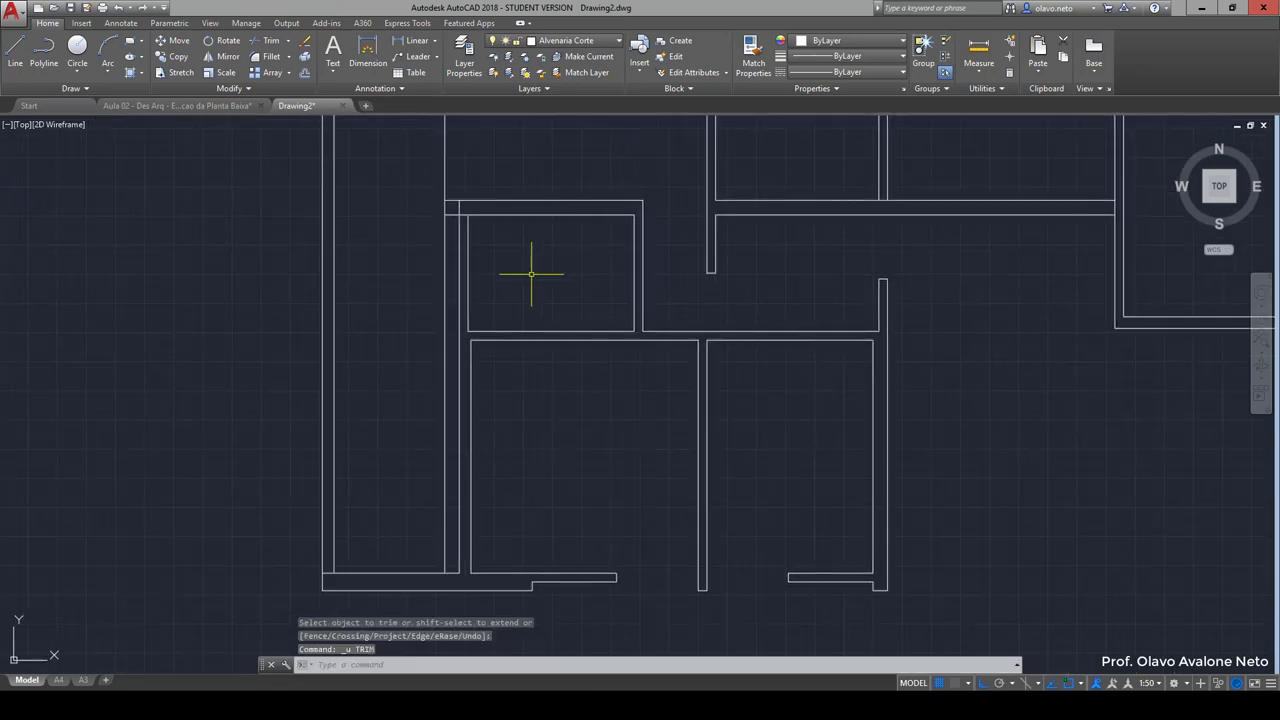
{"action": "scroll", "coordinate": [431, 208], "scroll_direction": "up", "scroll_amount": 4}
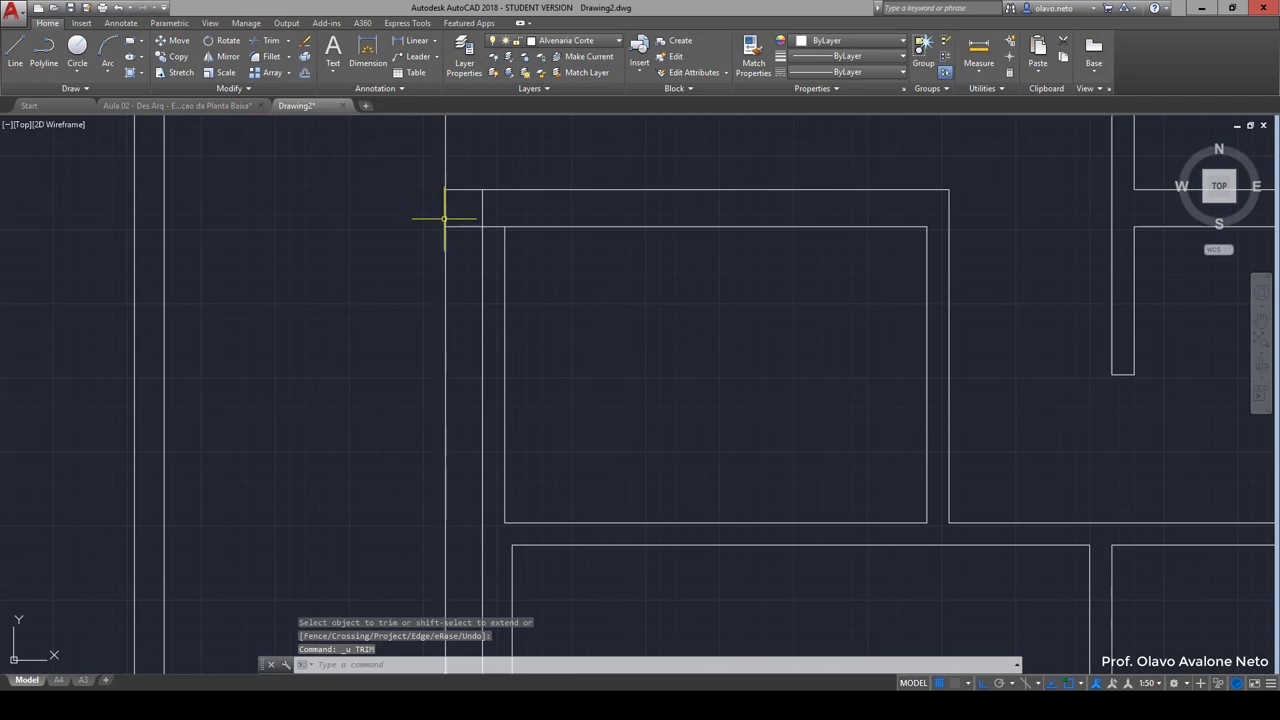
{"action": "key", "text": "ctrl+y"}
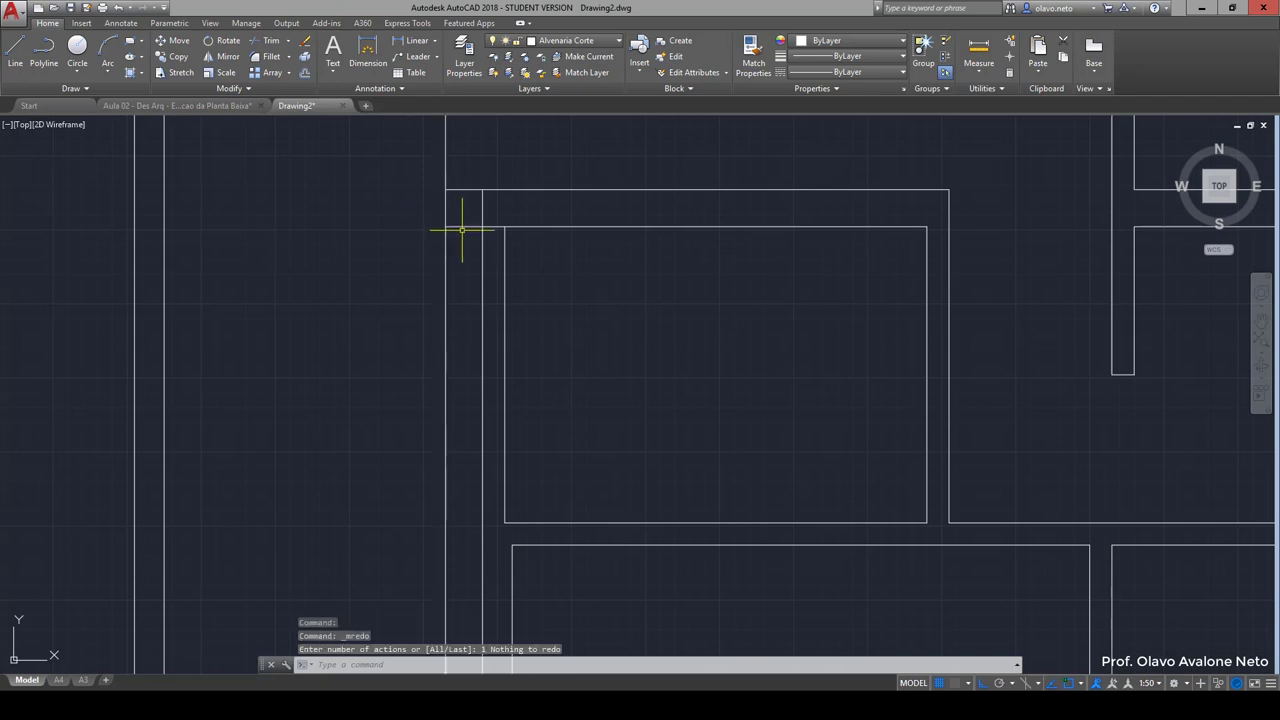
Step: Trim the new line's excess beyond the top wall, undoing a wrongly trimmed wall line
{"action": "type", "text": "tr"}
{"action": "key", "text": "Return"}
{"action": "key", "text": "Return"}
{"action": "left_click_drag", "start_coordinate": [494, 251], "coordinate": [434, 251]}
{"action": "key", "text": "ctrl+z"}
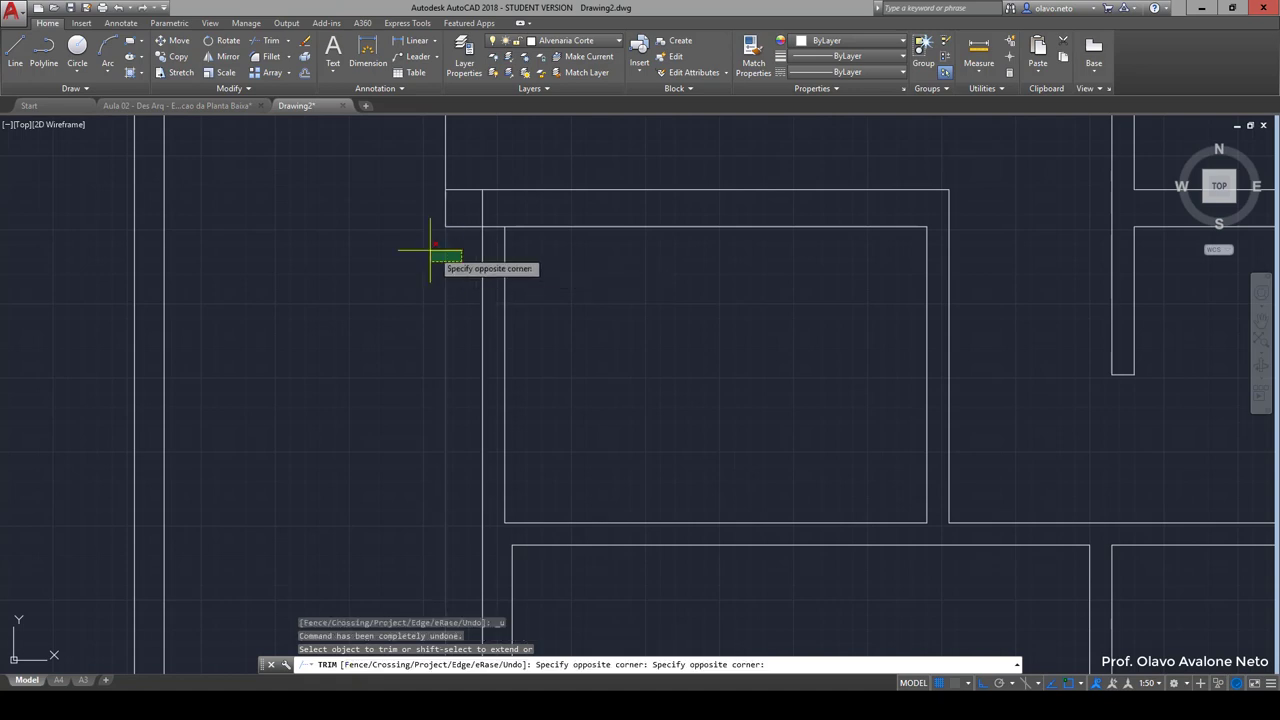
{"action": "left_click_drag", "start_coordinate": [471, 177], "coordinate": [401, 154]}
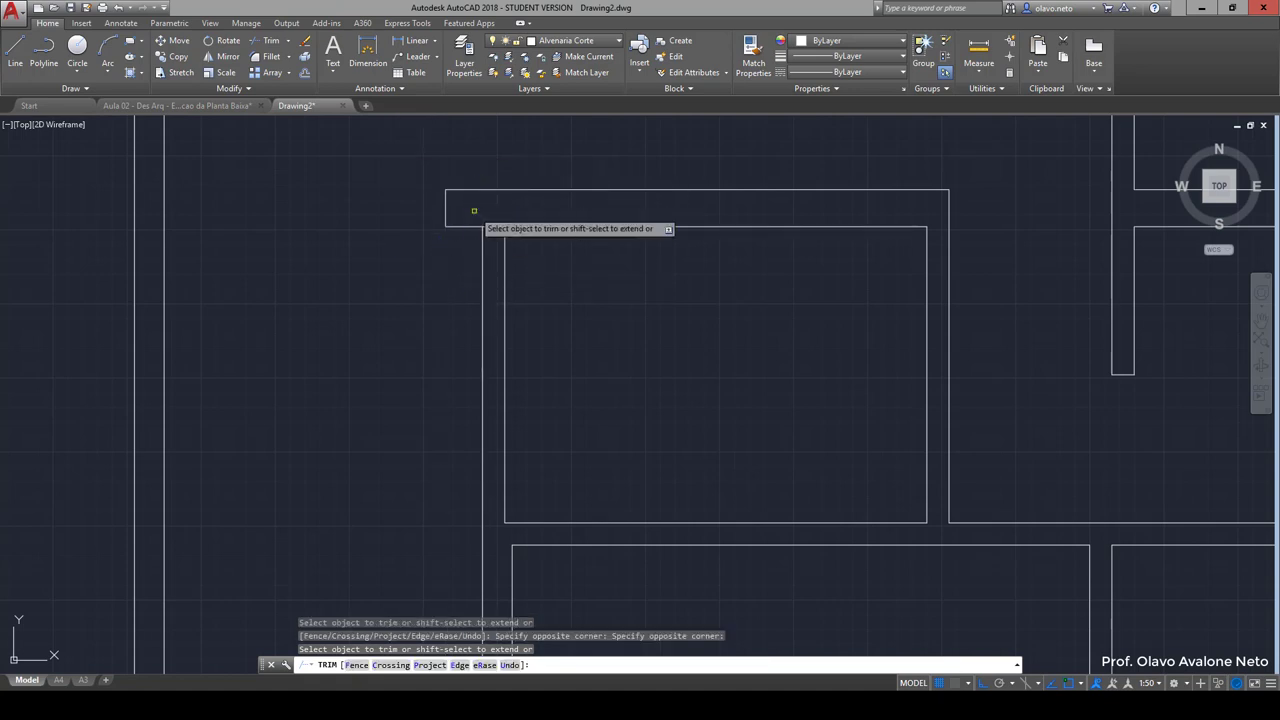
{"action": "key", "text": "Return"}
{"action": "scroll", "coordinate": [478, 206], "scroll_direction": "down", "scroll_amount": 4}
{"action": "middle_click_drag", "start_coordinate": [514, 340], "coordinate": [378, 333]}
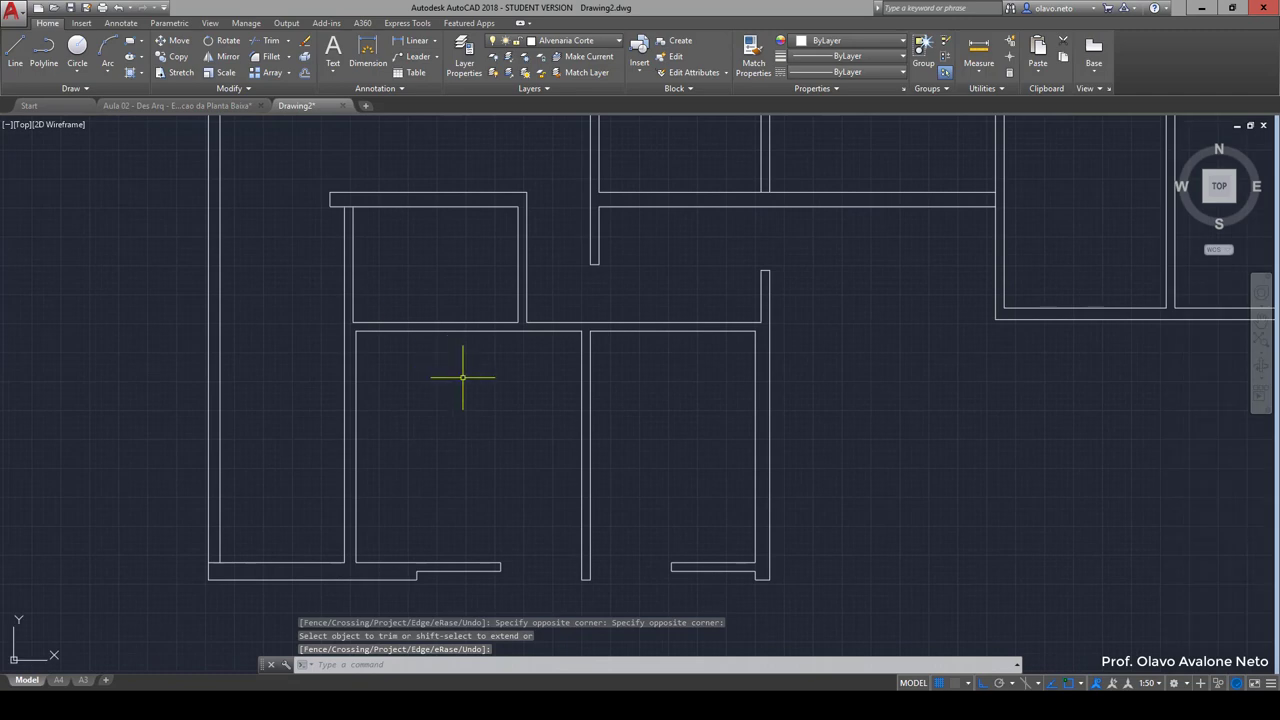
{"action": "scroll", "coordinate": [357, 325], "scroll_direction": "up", "scroll_amount": 5}
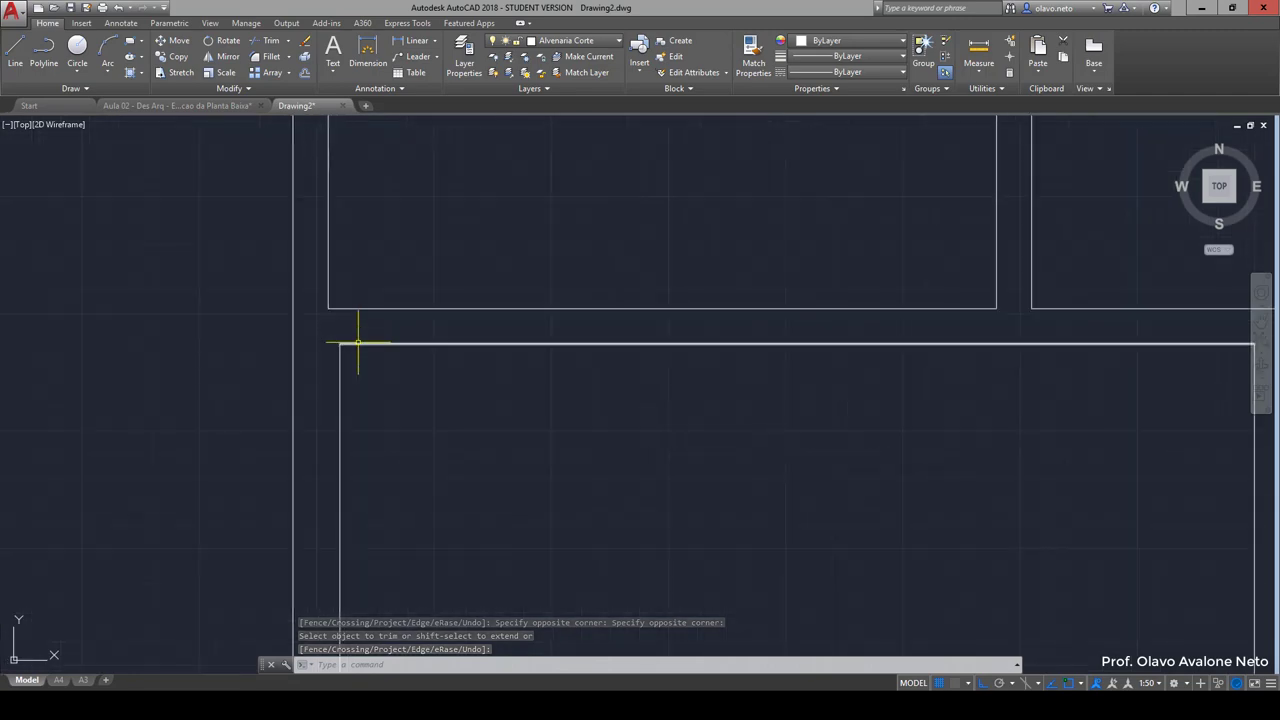
Step: Start an Extend using all edges as boundaries and bring more rooms into view
{"action": "type", "text": "ex"}
{"action": "key", "text": "Return"}
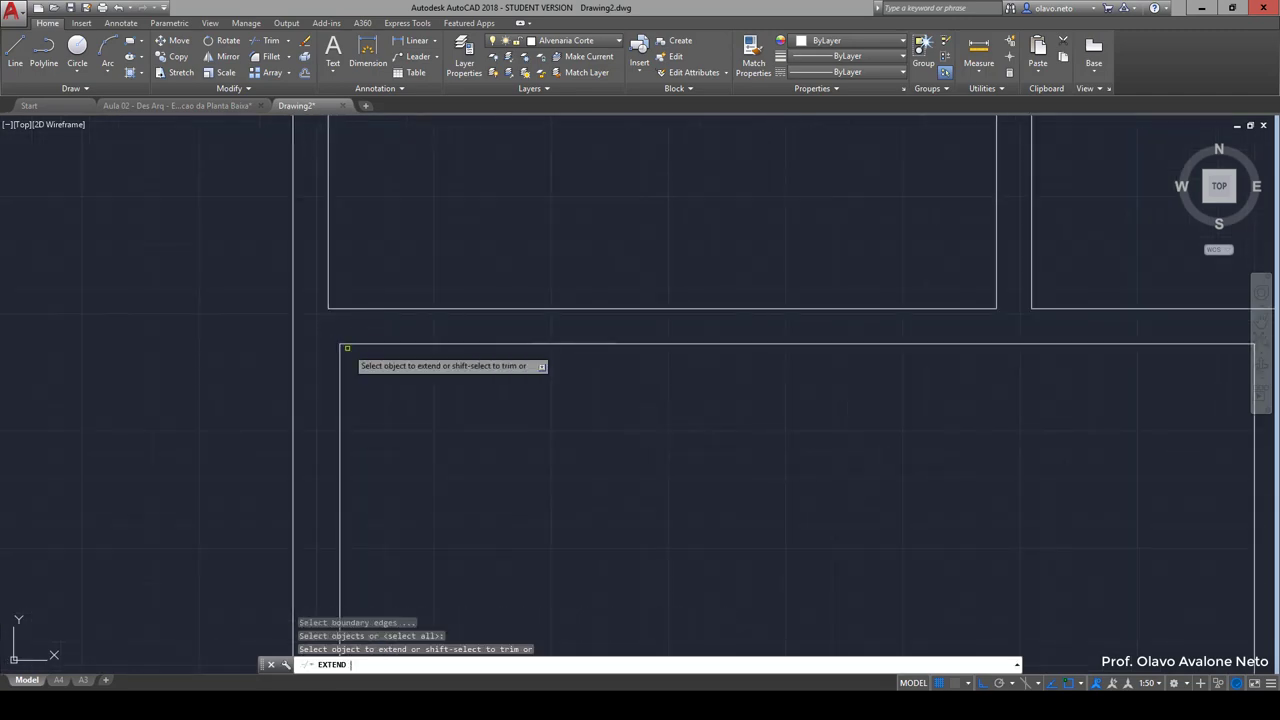
{"action": "key", "text": "Return"}
{"action": "scroll", "coordinate": [411, 317], "scroll_direction": "down", "scroll_amount": 2}
{"action": "scroll", "coordinate": [411, 317], "scroll_direction": "down", "scroll_amount": 2}
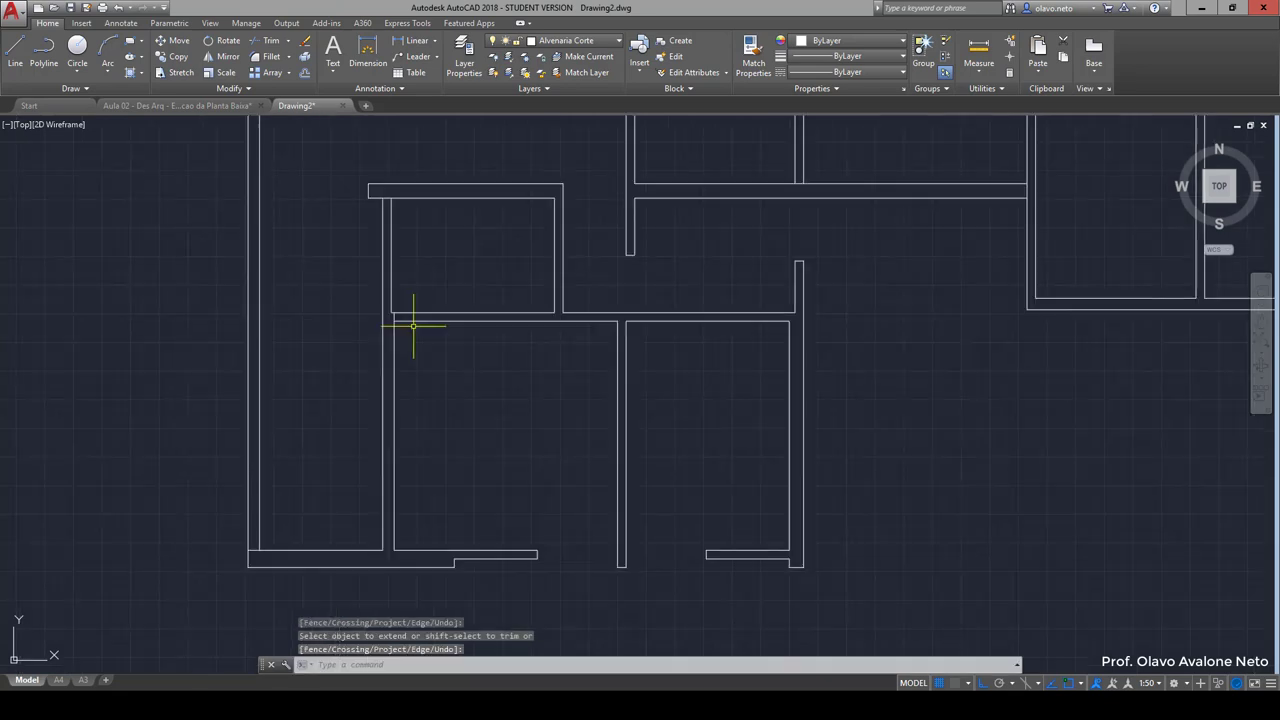
{"action": "middle_click_drag", "start_coordinate": [411, 317], "coordinate": [498, 332]}
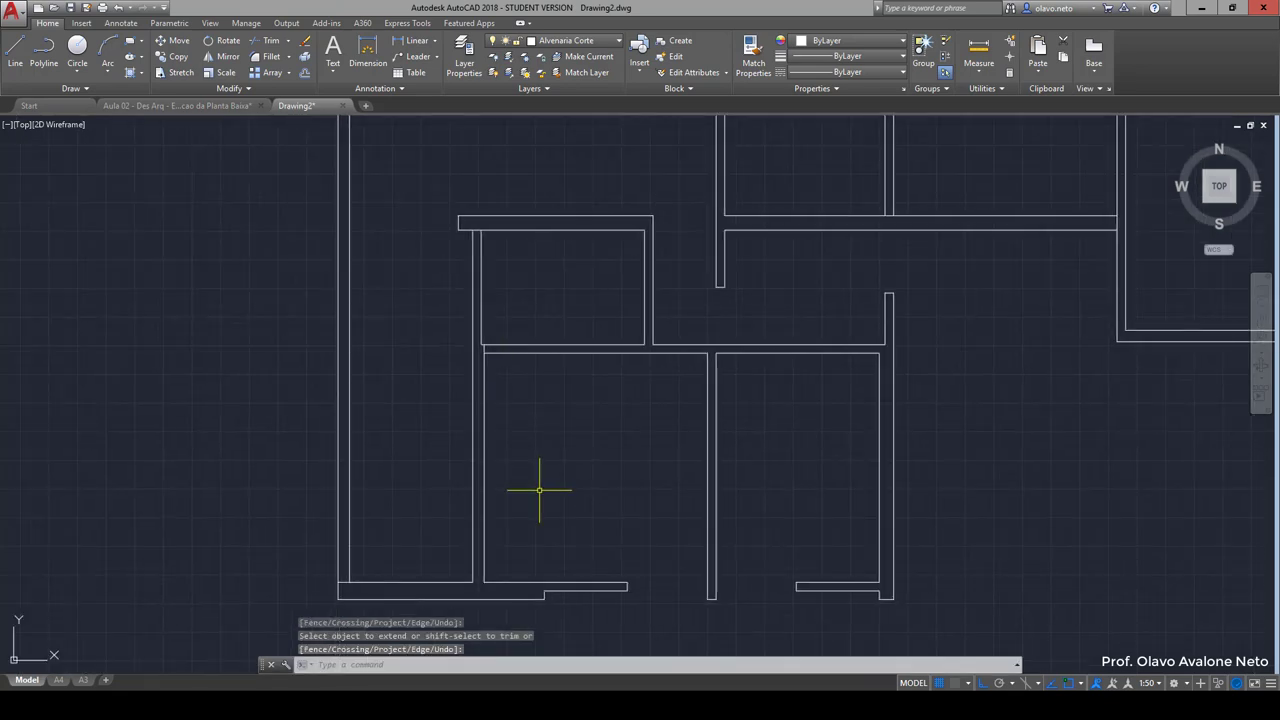
{"action": "scroll", "coordinate": [539, 490], "scroll_direction": "down", "scroll_amount": 2}
{"action": "scroll", "coordinate": [469, 417], "scroll_direction": "down", "scroll_amount": 2}
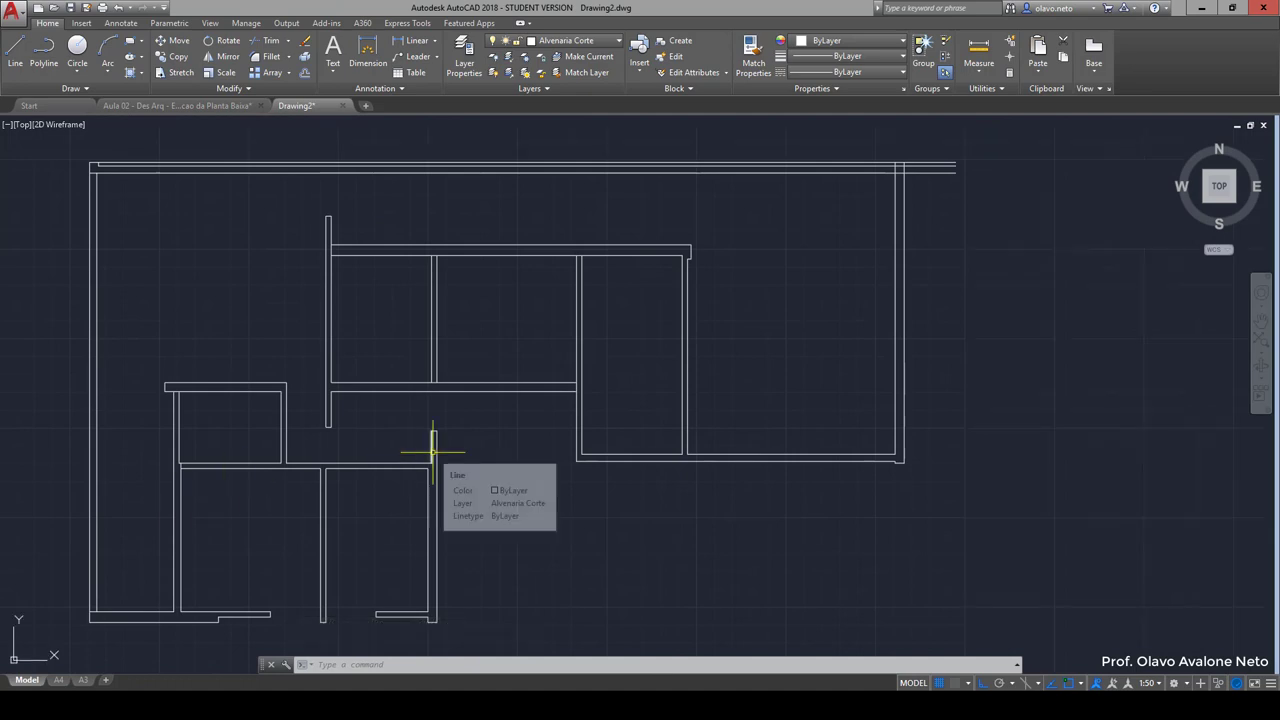
{"action": "mouse_move", "coordinate": [426, 463]}
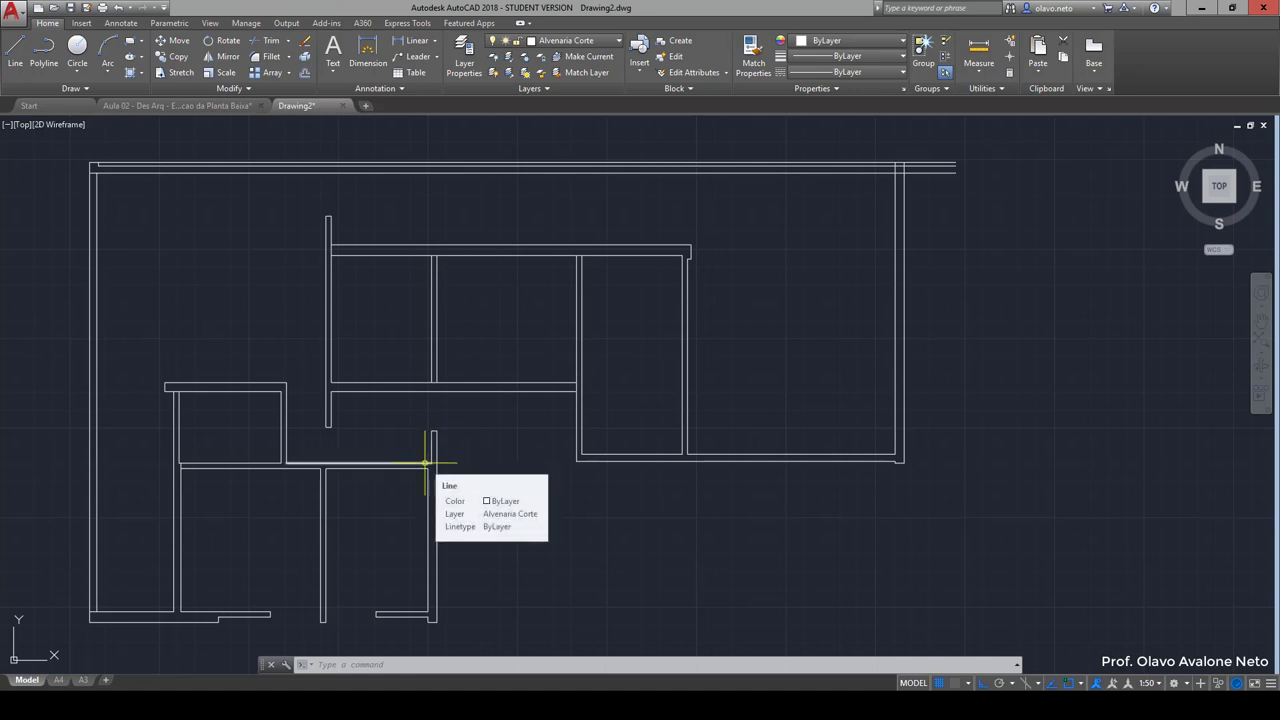
Step: Draw a vertical line from the upper-left wall corner up past the outer wall
{"action": "scroll", "coordinate": [353, 204], "scroll_direction": "down", "scroll_amount": 2}
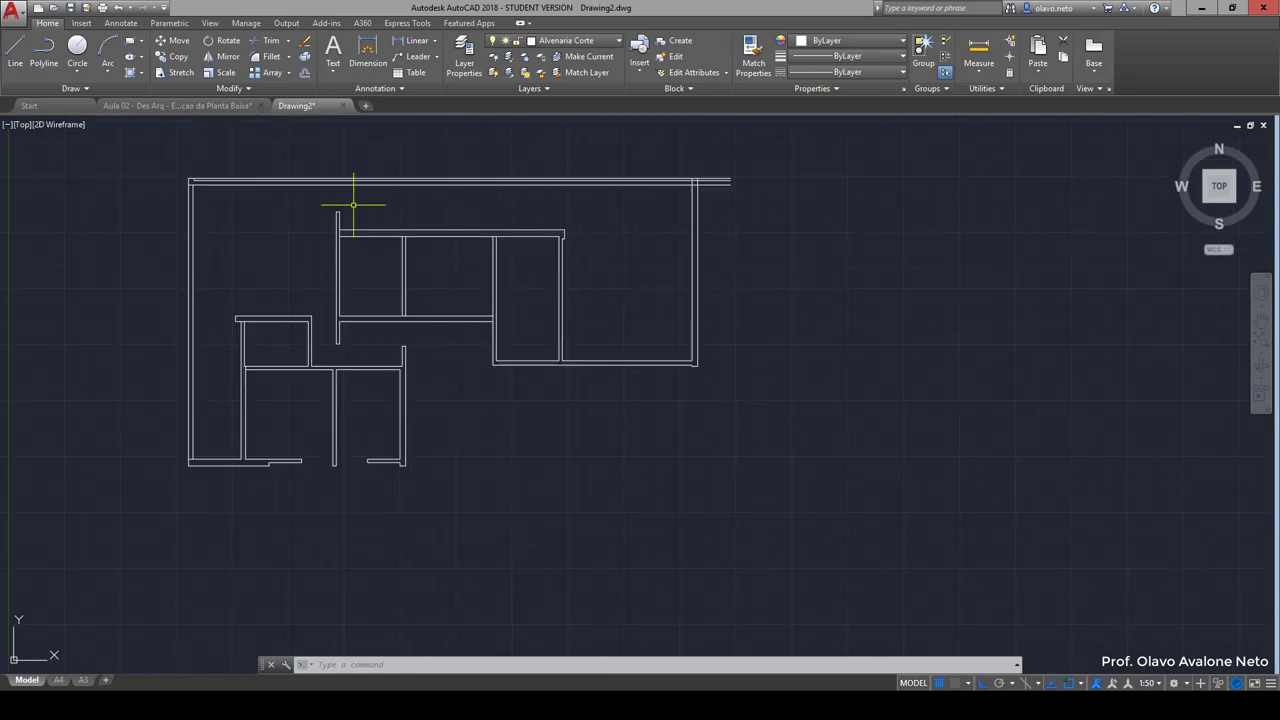
{"action": "middle_click_drag", "start_coordinate": [353, 202], "coordinate": [408, 400]}
{"action": "scroll", "coordinate": [382, 412], "scroll_direction": "up", "scroll_amount": 4}
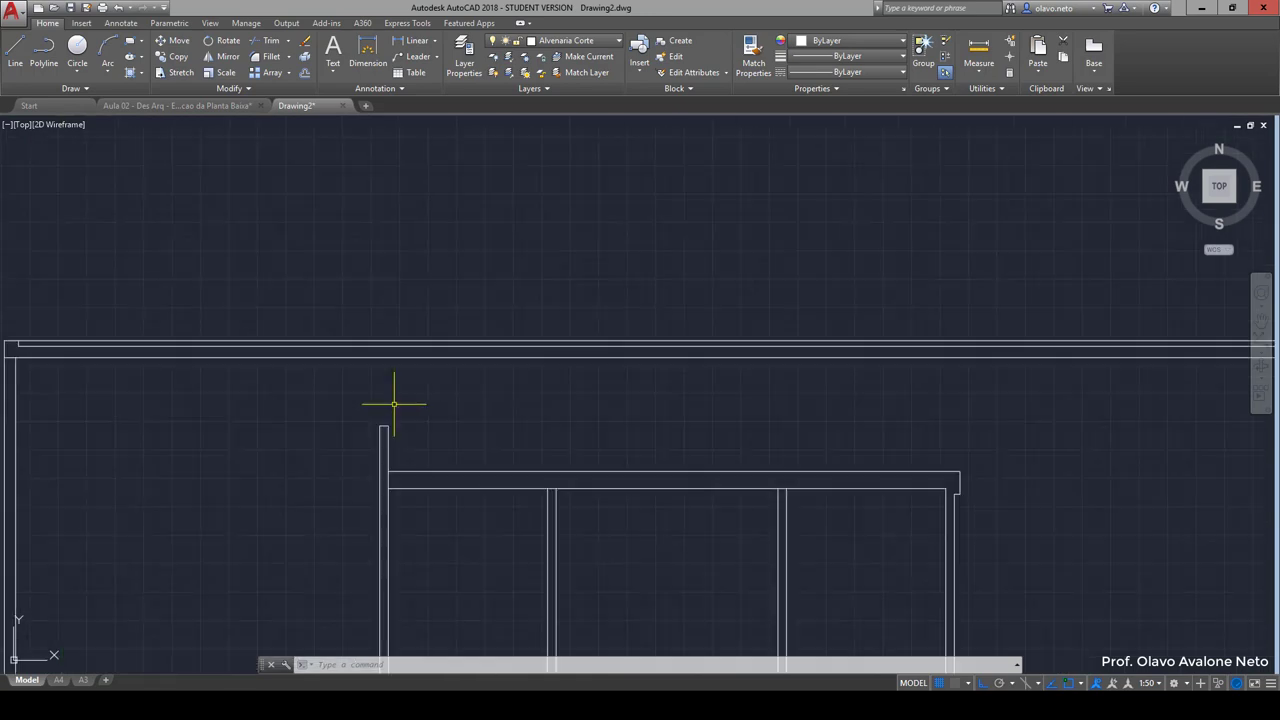
{"action": "scroll", "coordinate": [390, 408], "scroll_direction": "up", "scroll_amount": 2}
{"action": "type", "text": "l"}
{"action": "key", "text": "Return"}
{"action": "left_click", "coordinate": [382, 437]}
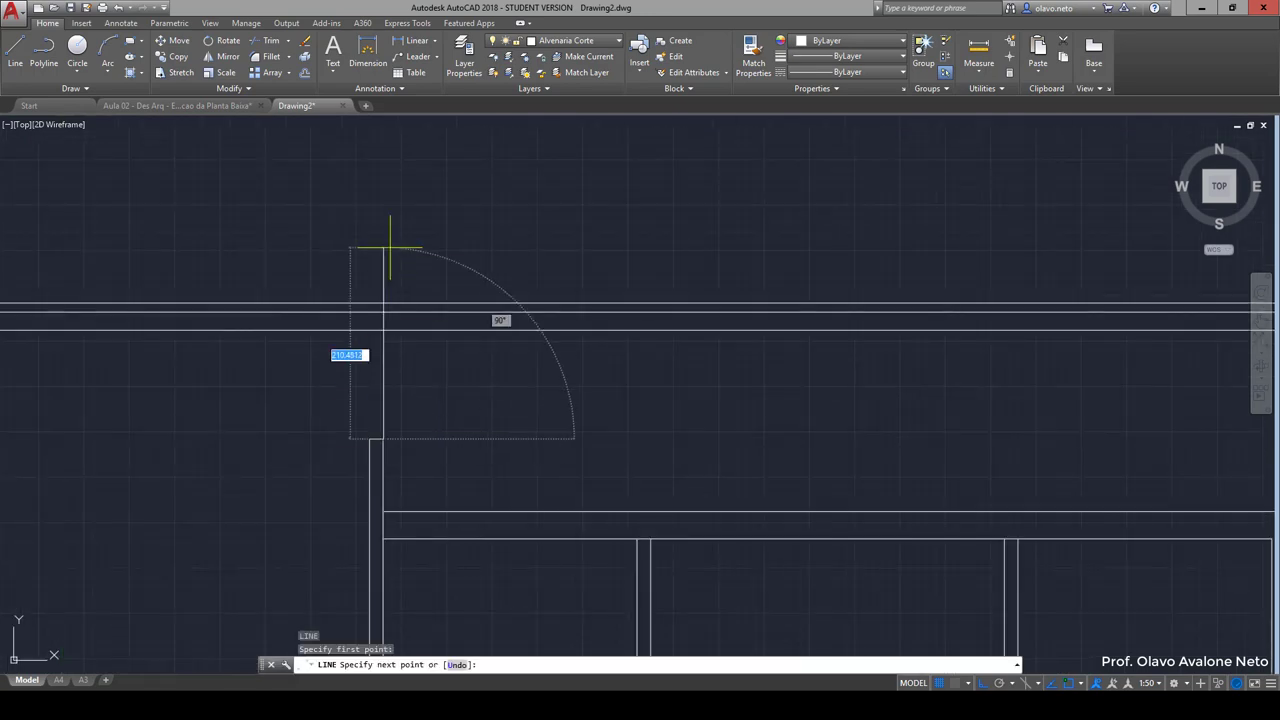
{"action": "left_click", "coordinate": [390, 246]}
{"action": "key", "text": "Return"}
Step: Move the new vertical line 200 units to the right
{"action": "left_click_drag", "start_coordinate": [423, 357], "coordinate": [376, 412]}
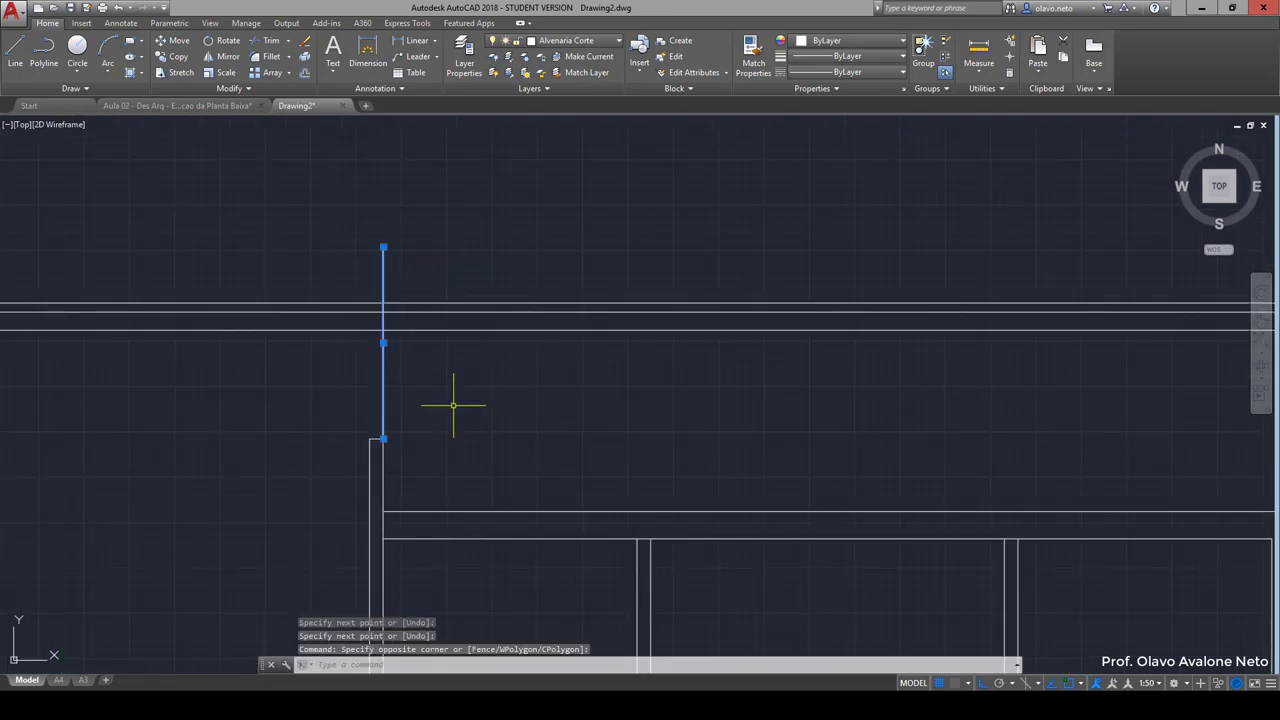
{"action": "type", "text": "m"}
{"action": "key", "text": "Return"}
{"action": "left_click", "coordinate": [451, 396]}
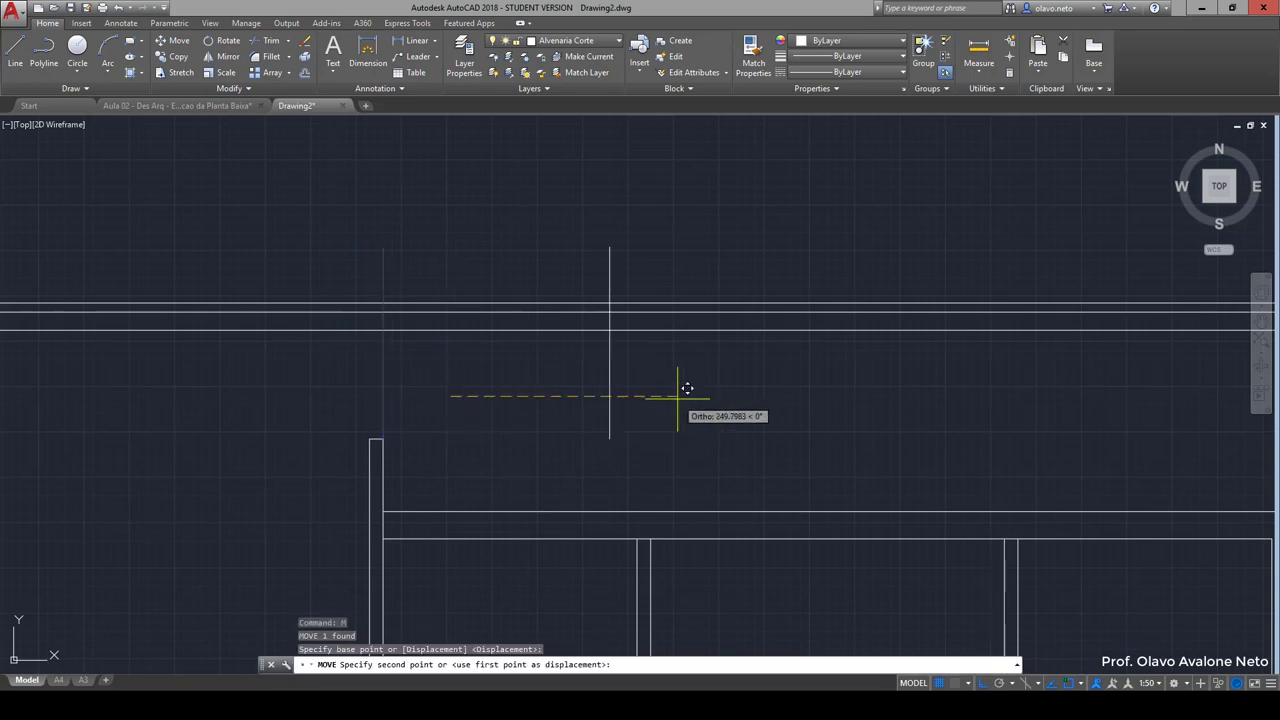
{"action": "type", "text": "200"}
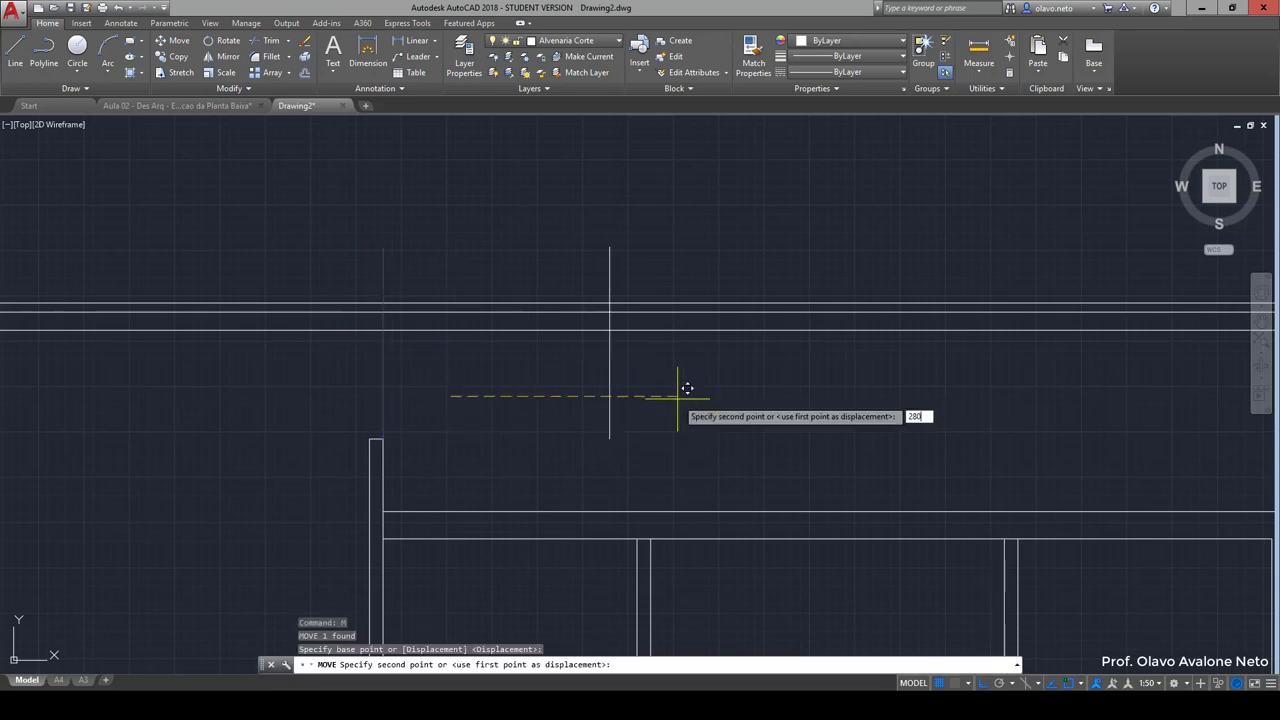
{"action": "key", "text": "Return"}
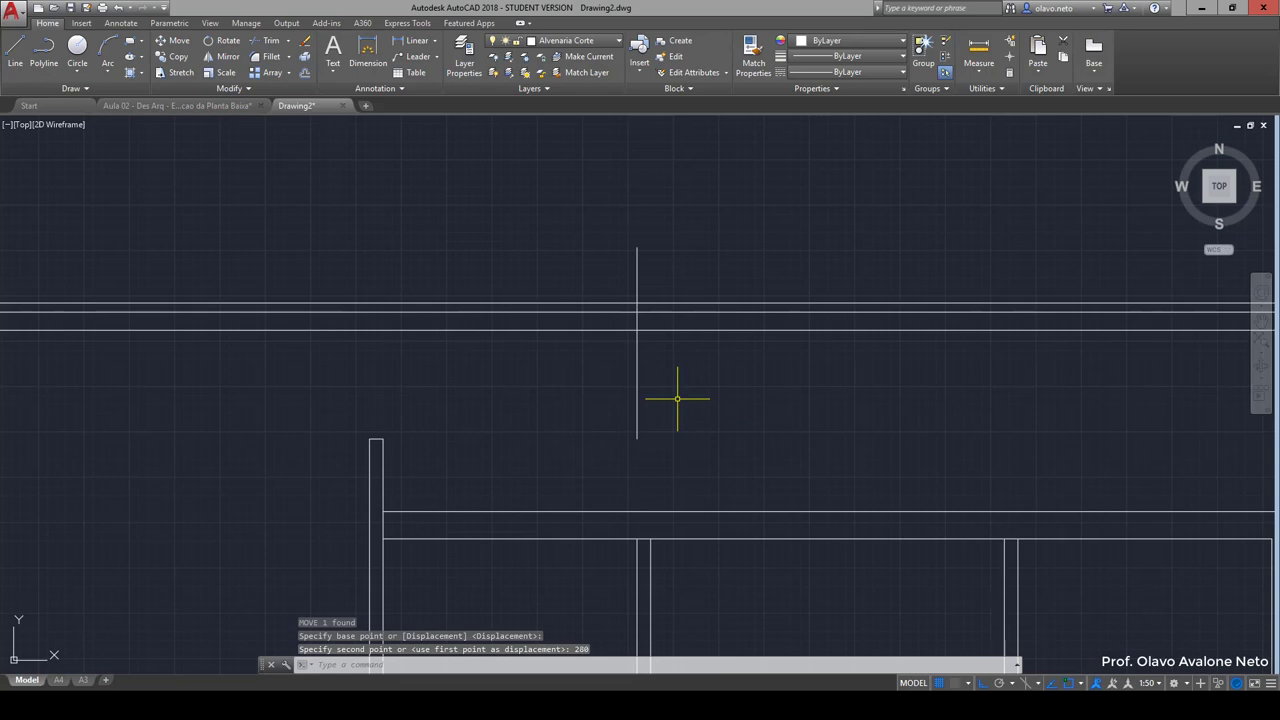
{"action": "type", "text": "o"}
Step: Offset the vertical line 15 units to the right
{"action": "key", "text": "Return"}
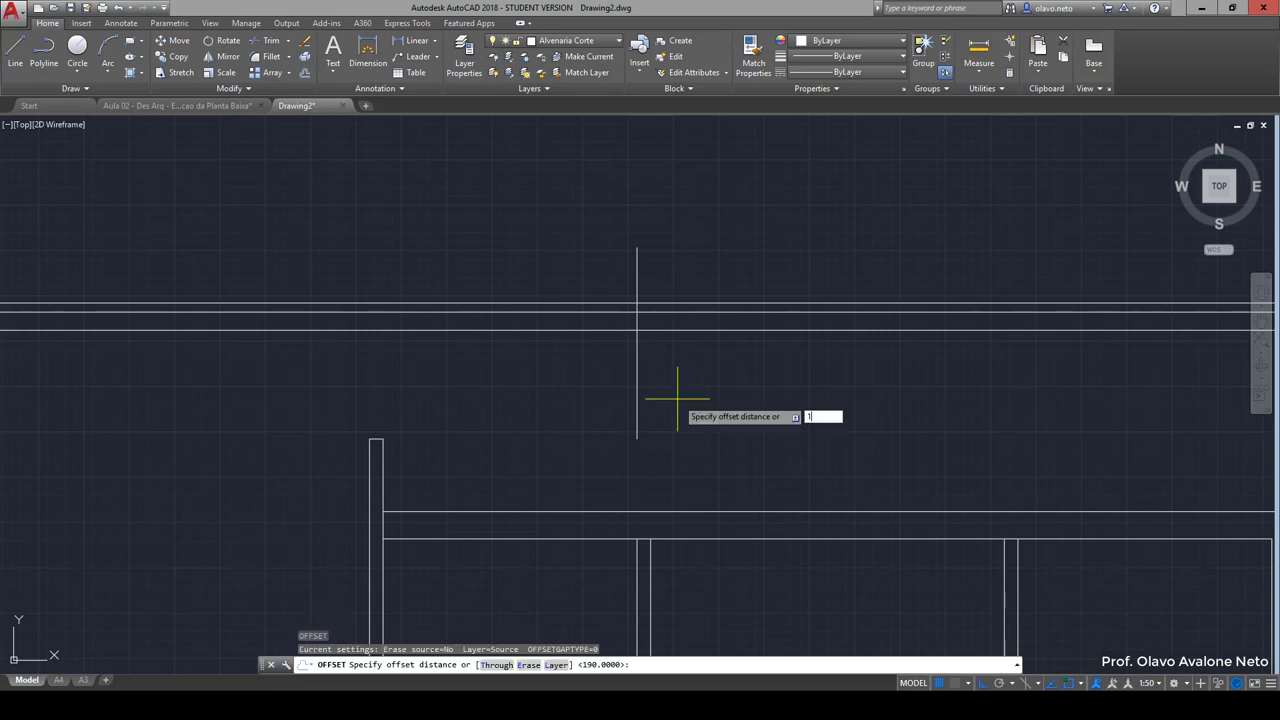
{"action": "type", "text": "15"}
{"action": "key", "text": "Return"}
{"action": "left_click", "coordinate": [637, 390]}
{"action": "left_click", "coordinate": [688, 388]}
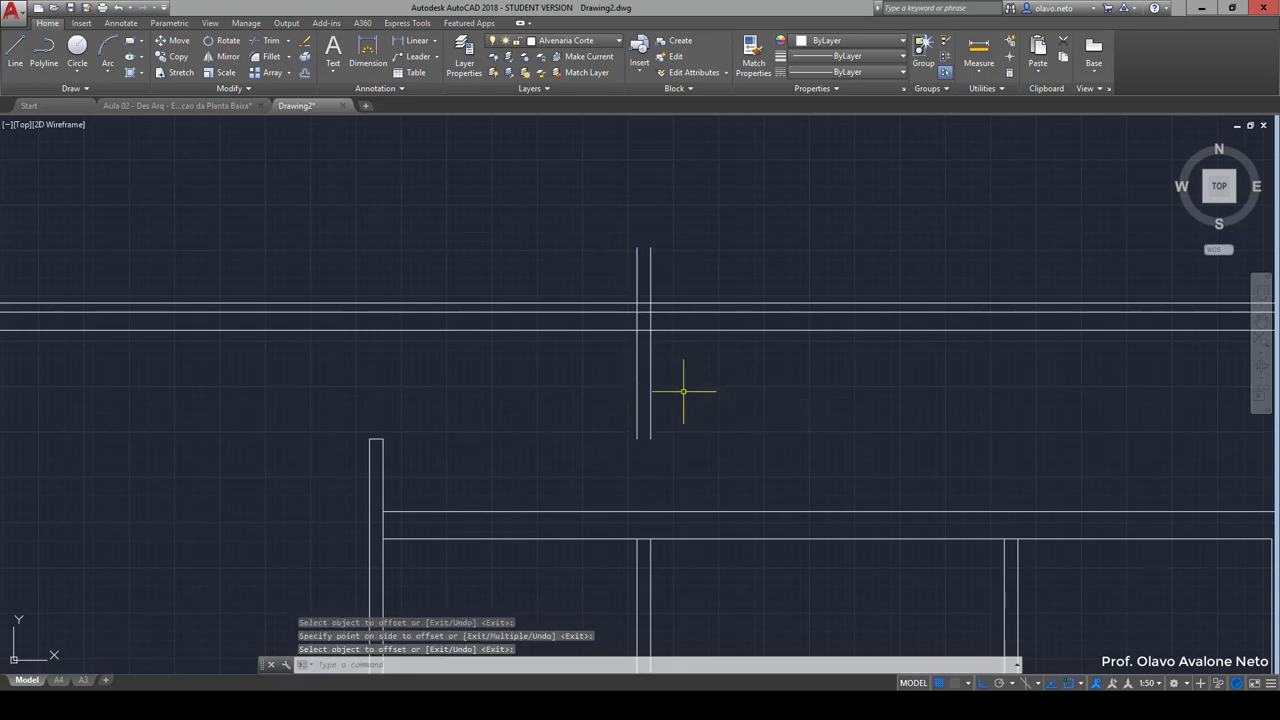
Step: Extend the right vertical line down to the horizontal wall line
{"action": "type", "text": "ex"}
{"action": "key", "text": "Return"}
{"action": "left_click", "coordinate": [672, 512]}
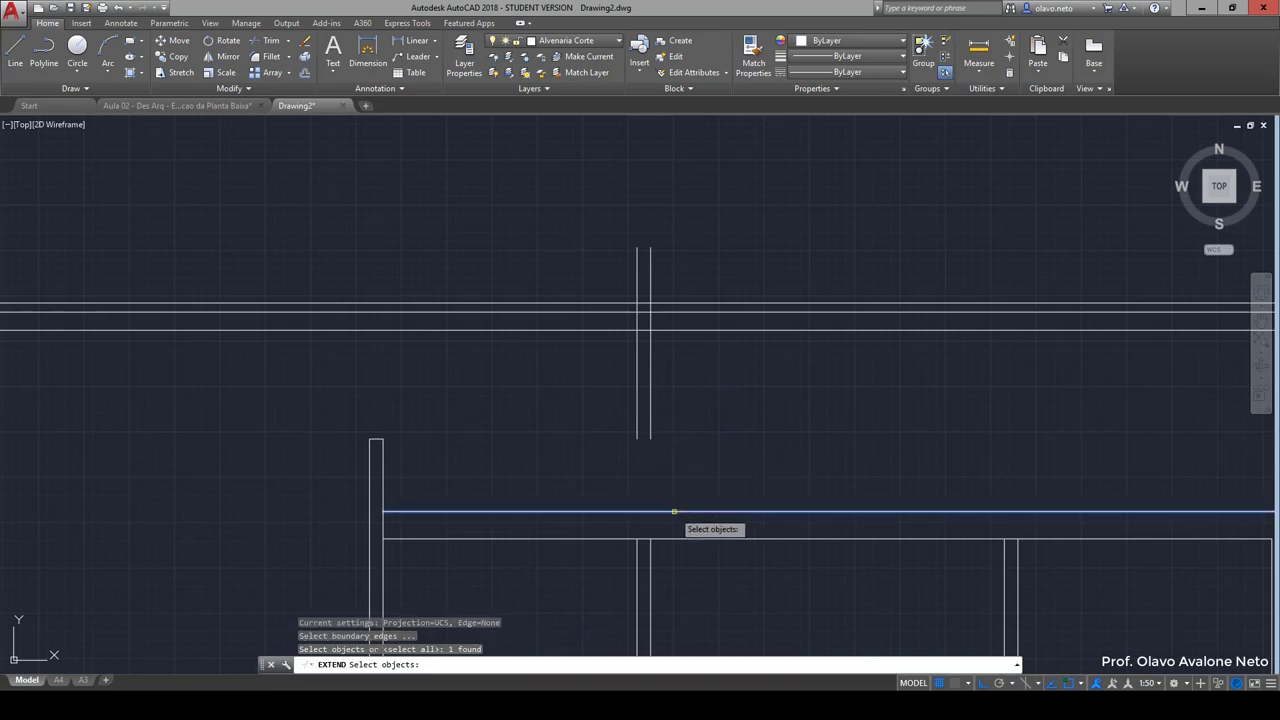
{"action": "key", "text": "Return"}
{"action": "left_click", "coordinate": [650, 424]}
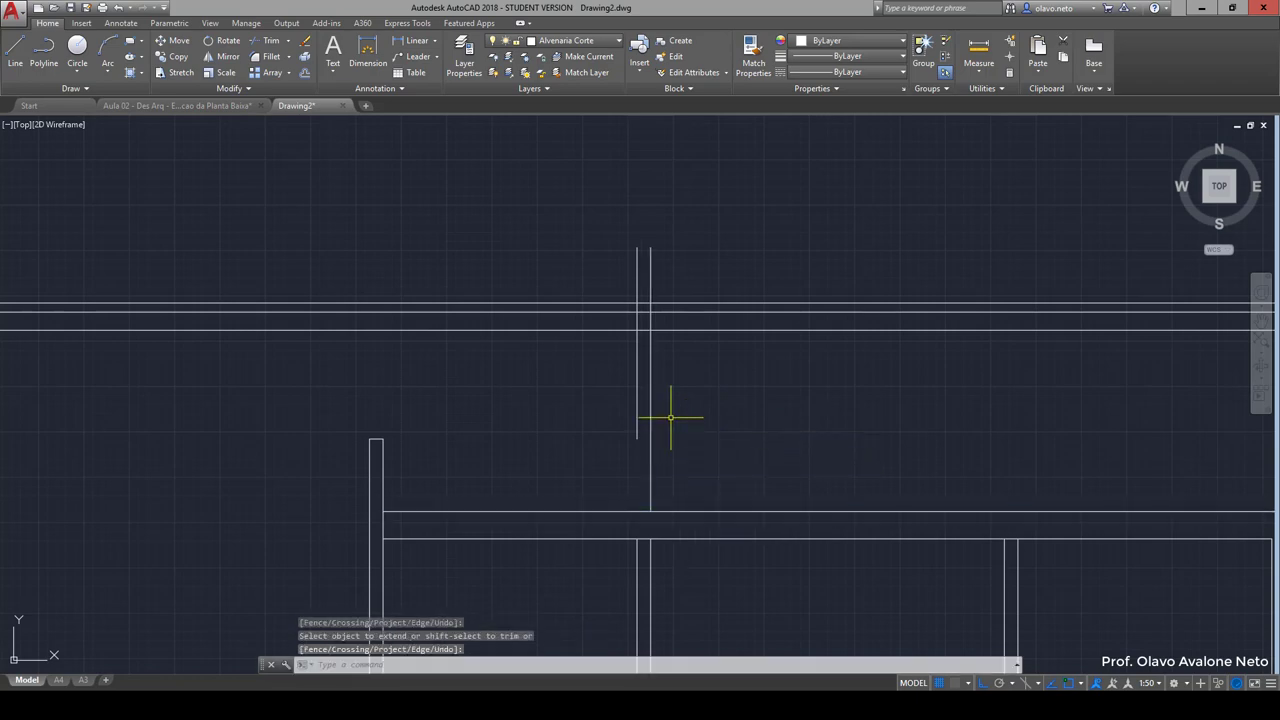
{"action": "key", "text": "Escape"}
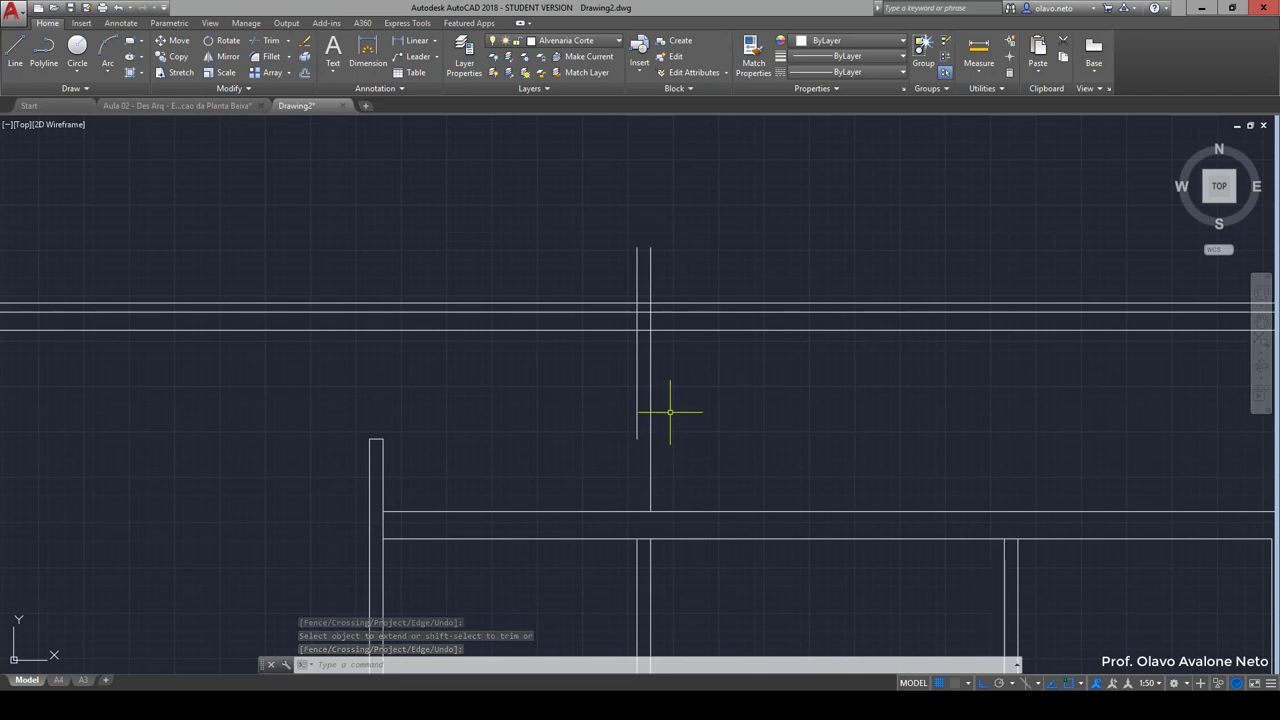
Step: Trim the horizontal wall lines past the vertical wall line
{"action": "type", "text": "tr"}
{"action": "key", "text": "Return"}
{"action": "left_click", "coordinate": [654, 333]}
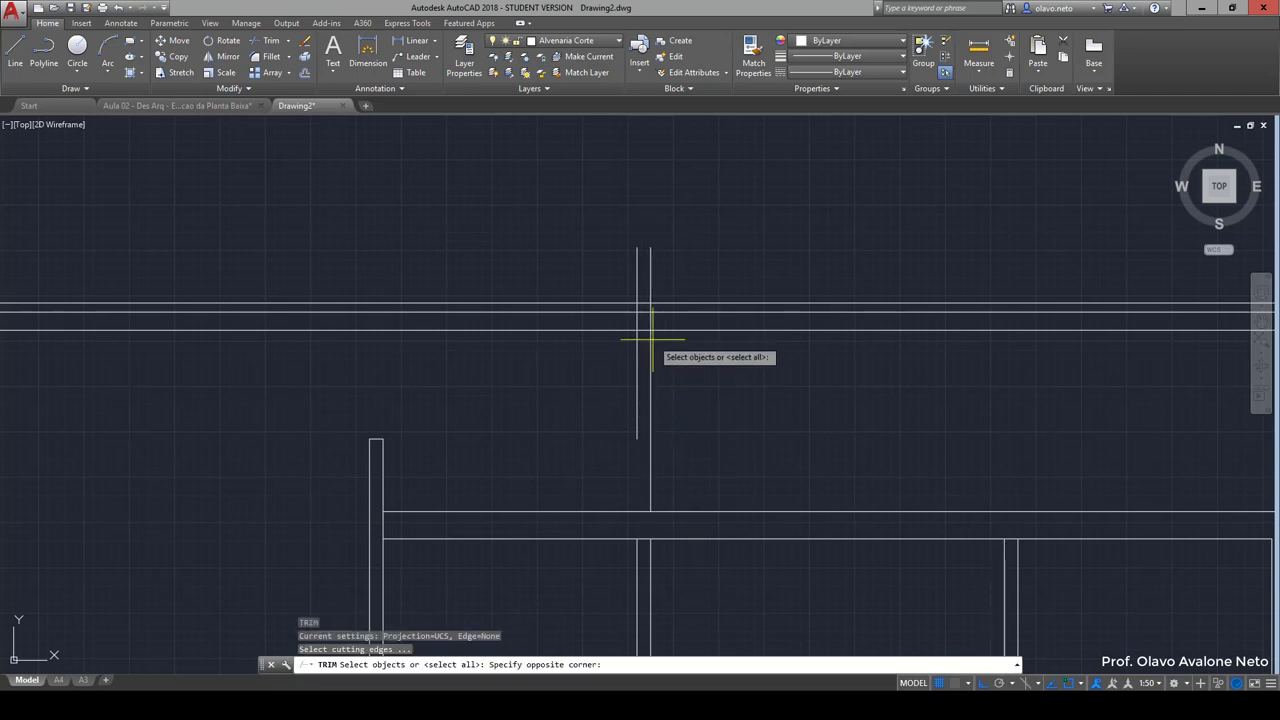
{"action": "left_click", "coordinate": [638, 340]}
{"action": "key", "text": "Return"}
{"action": "left_click", "coordinate": [690, 337]}
{"action": "left_click", "coordinate": [674, 306]}
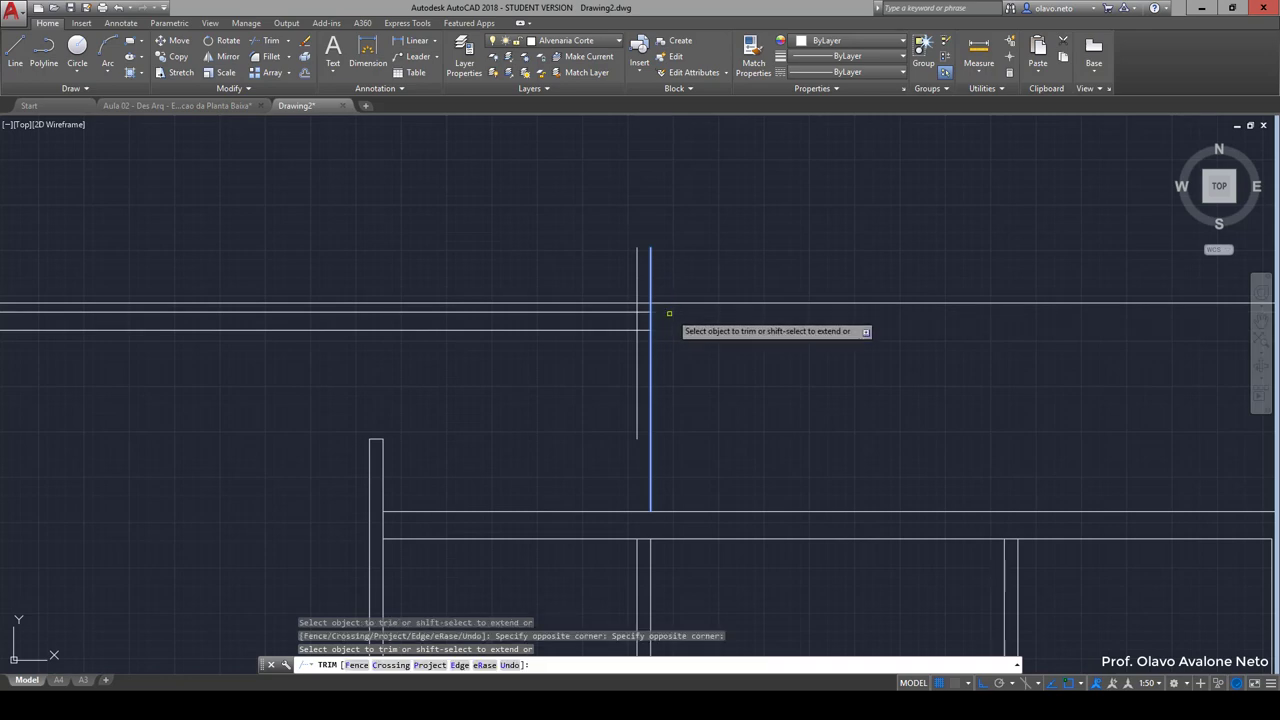
Step: Trim the vertical line where it runs above the top wall line
{"action": "key", "text": "Return"}
{"action": "key", "text": "Return"}
{"action": "left_click", "coordinate": [676, 278]}
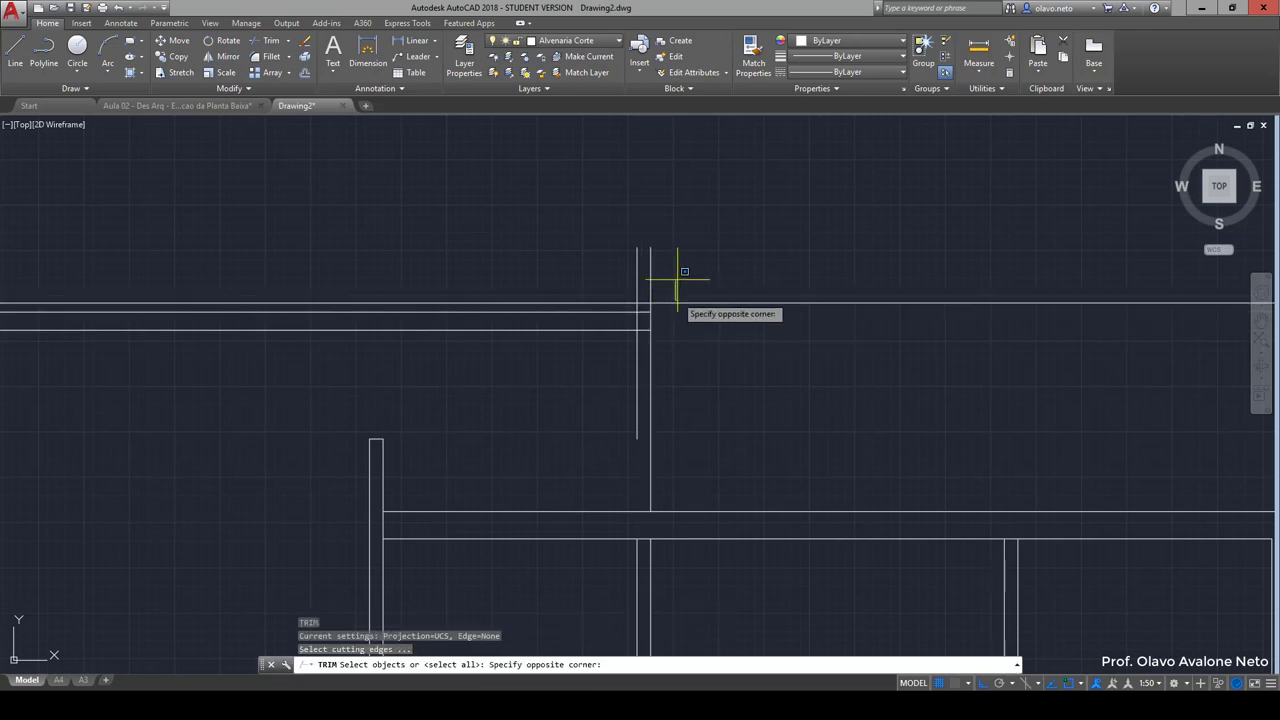
{"action": "left_click", "coordinate": [663, 327]}
{"action": "key", "text": "Return"}
{"action": "left_click", "coordinate": [650, 275]}
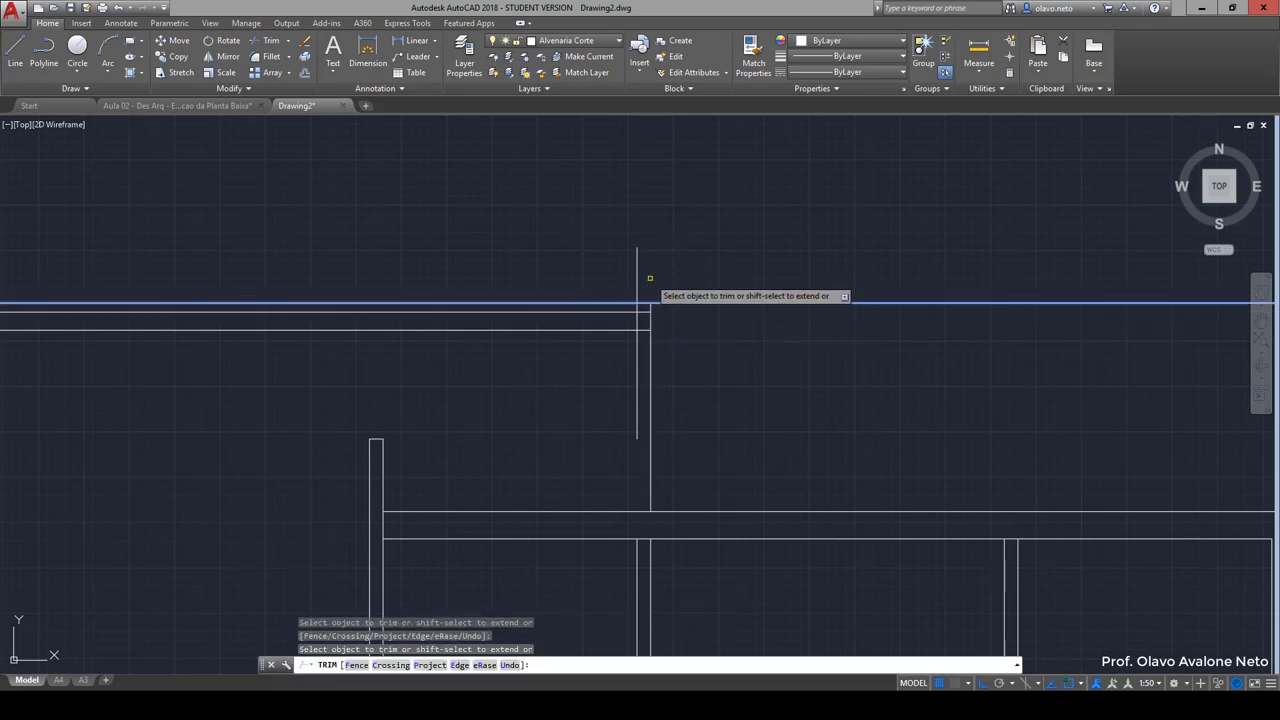
{"action": "key", "text": "Return"}
Step: Erase the extra parallel vertical line
{"action": "left_click", "coordinate": [640, 274]}
{"action": "left_click", "coordinate": [615, 252]}
{"action": "key", "text": "Delete"}
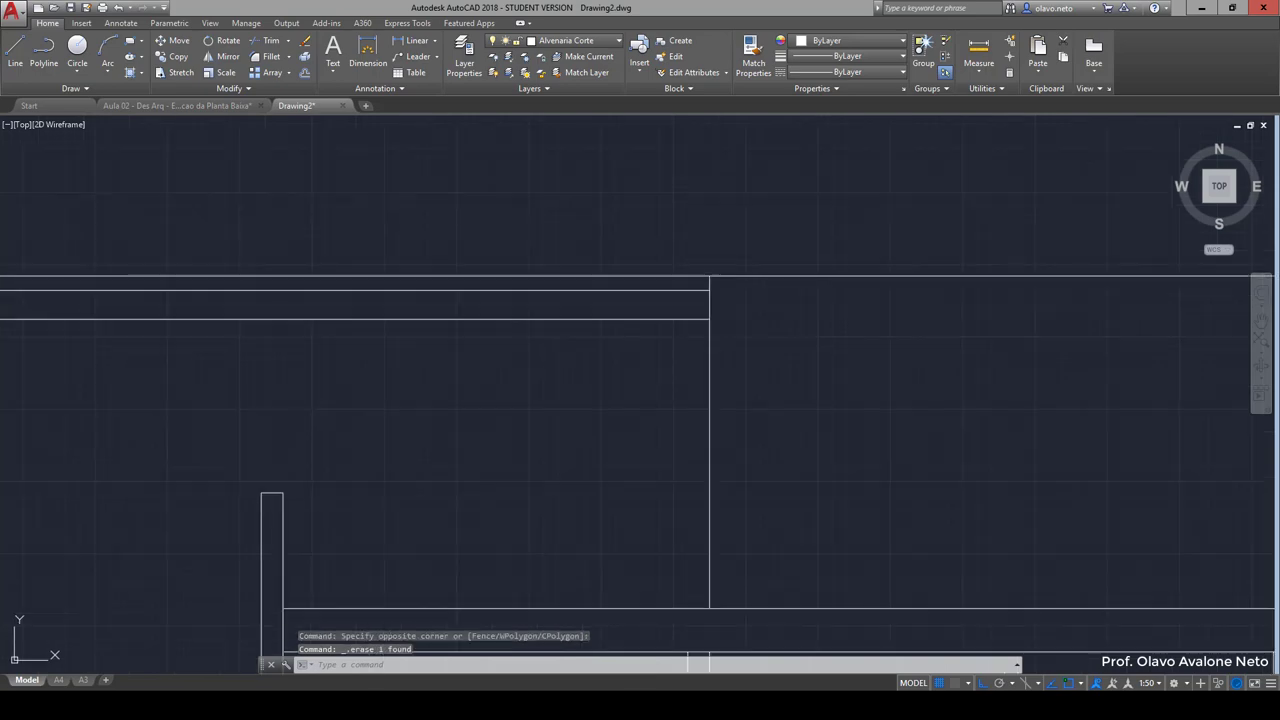
{"action": "middle_click_drag", "start_coordinate": [569, 354], "coordinate": [705, 341]}
{"action": "scroll", "coordinate": [709, 341], "scroll_direction": "down", "scroll_amount": 2}
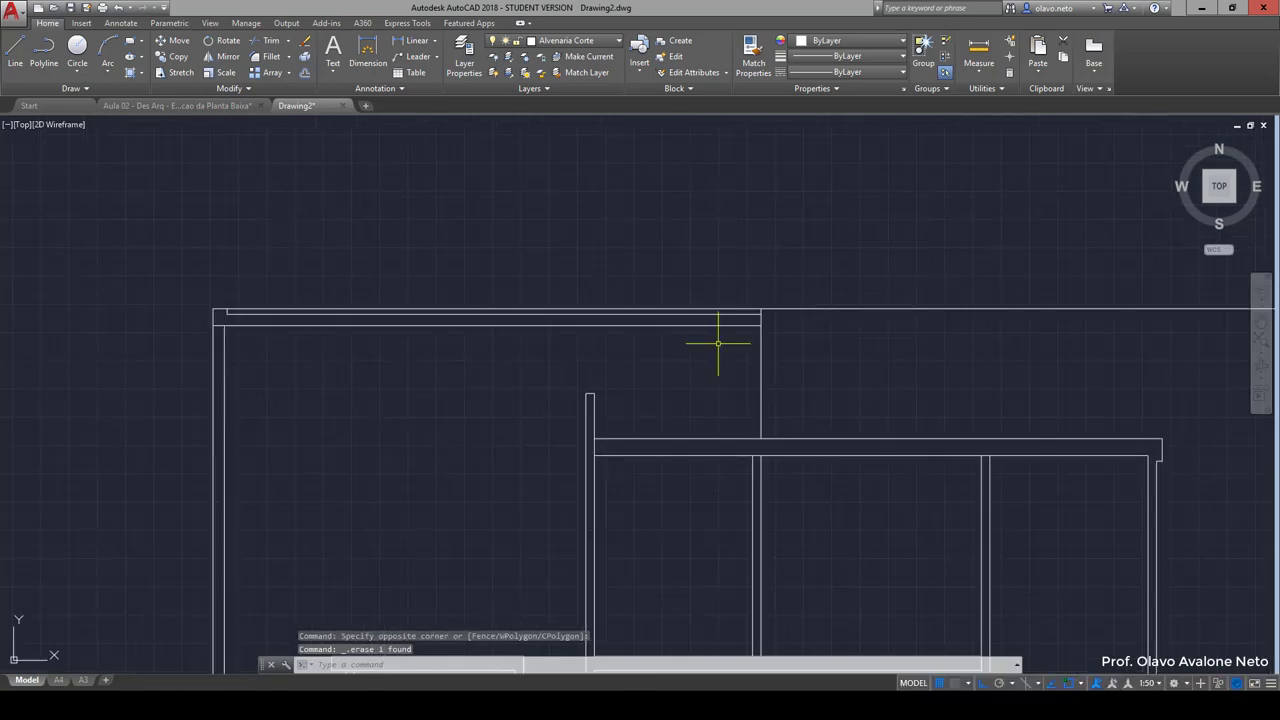
{"action": "scroll", "coordinate": [717, 343], "scroll_direction": "up", "scroll_amount": 3}
Step: Attempt to trim the vertical segment between the horizontal wall lines
{"action": "type", "text": "tr"}
{"action": "key", "text": "Return"}
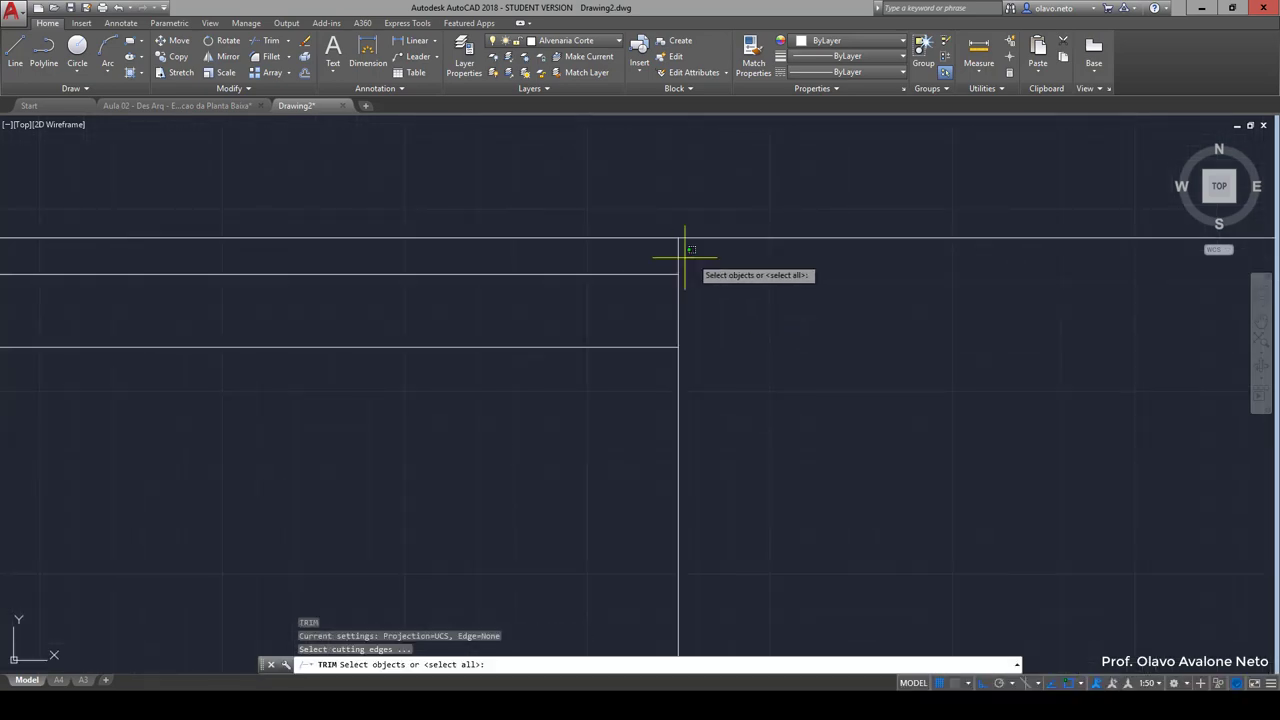
{"action": "left_click_drag", "start_coordinate": [685, 250], "coordinate": [652, 308]}
{"action": "key", "text": "Escape"}
{"action": "key", "text": "Escape"}
{"action": "type", "text": "tr"}
{"action": "key", "text": "Return"}
{"action": "key", "text": "Return"}
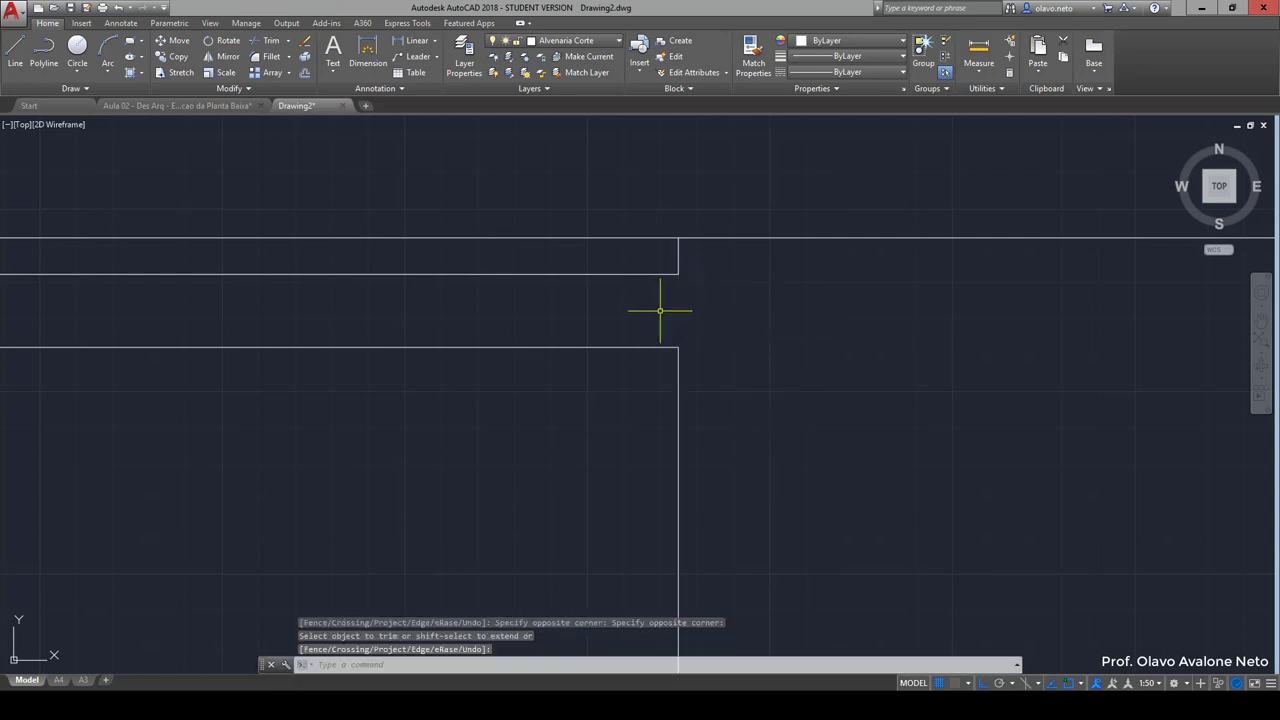
{"action": "key", "text": "Escape"}
Step: Draw a short vertical line between the upper and lower wall lines, then select both vertical lines
{"action": "type", "text": "l"}
{"action": "key", "text": "Return"}
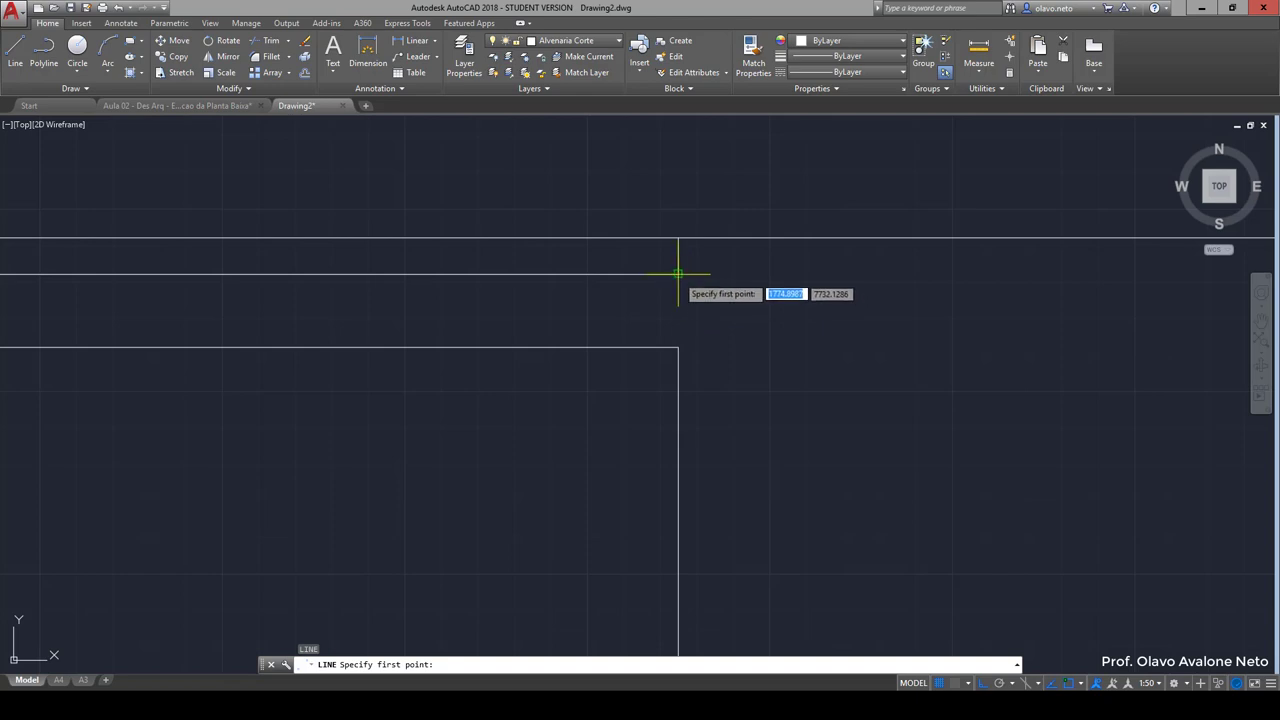
{"action": "left_click", "coordinate": [678, 273]}
{"action": "left_click", "coordinate": [678, 346]}
{"action": "key", "text": "Return"}
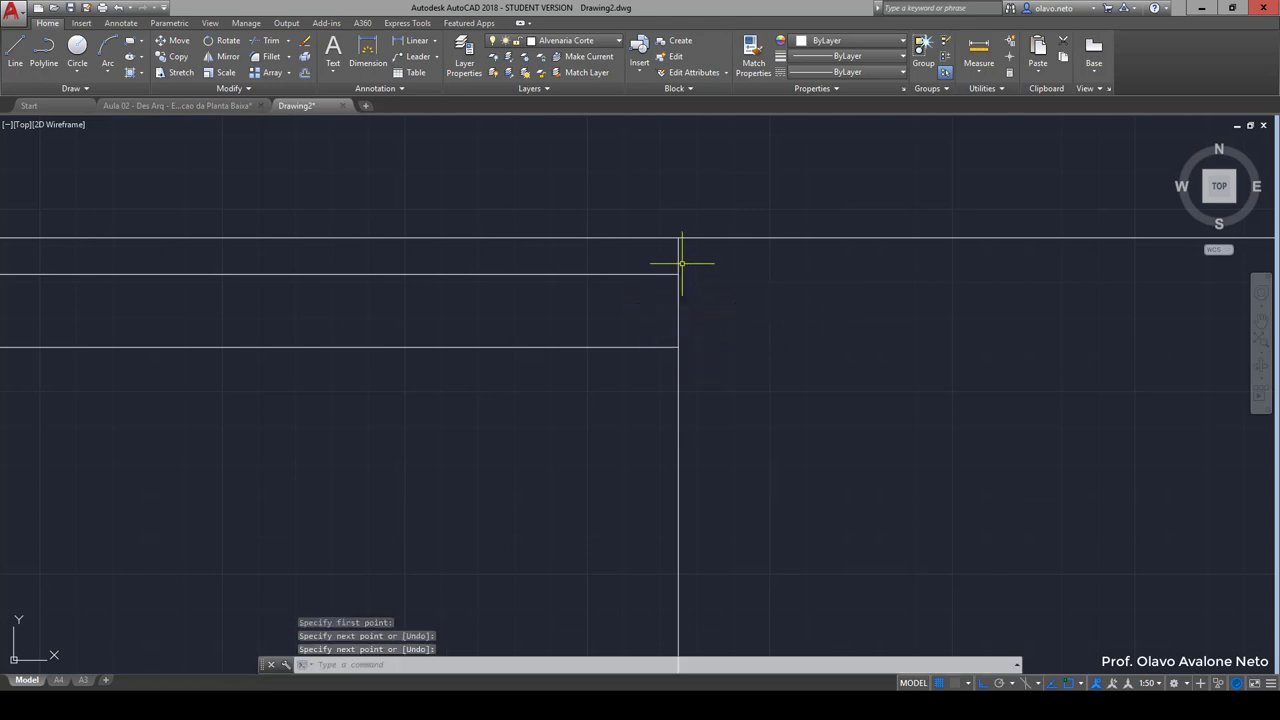
{"action": "left_click", "coordinate": [680, 262]}
{"action": "left_click", "coordinate": [678, 367]}
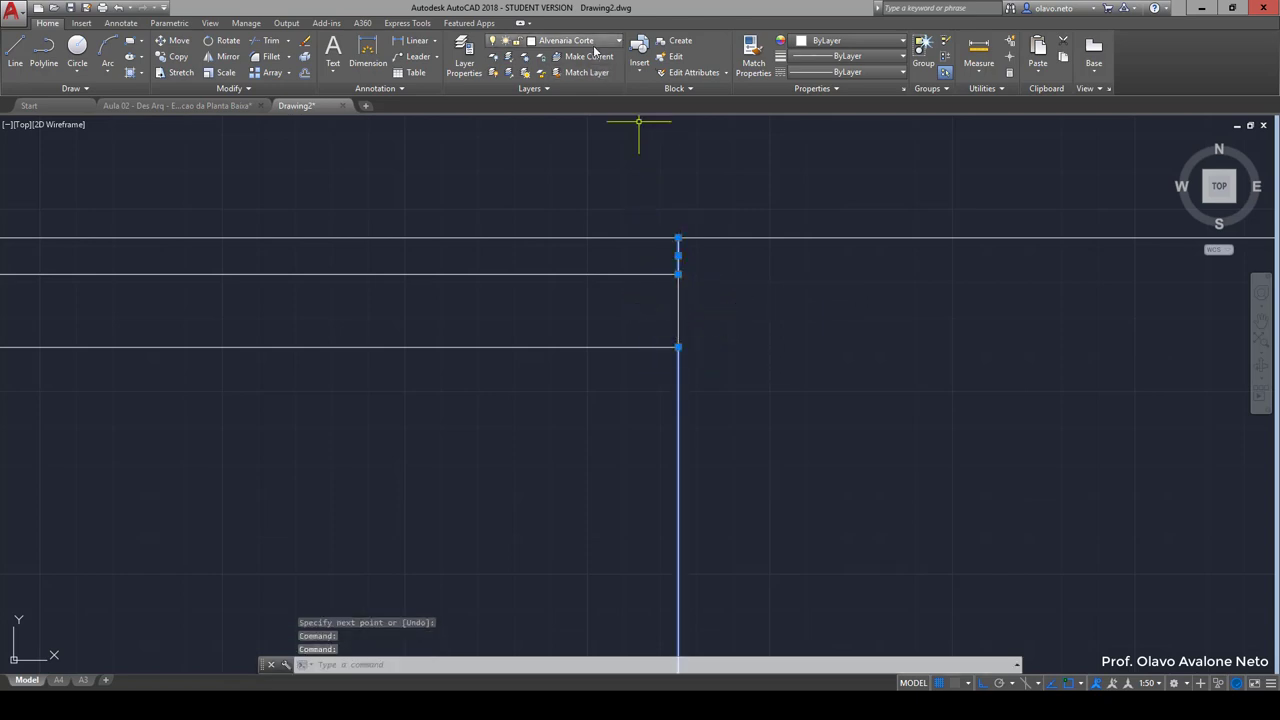
{"action": "left_click", "coordinate": [598, 41]}
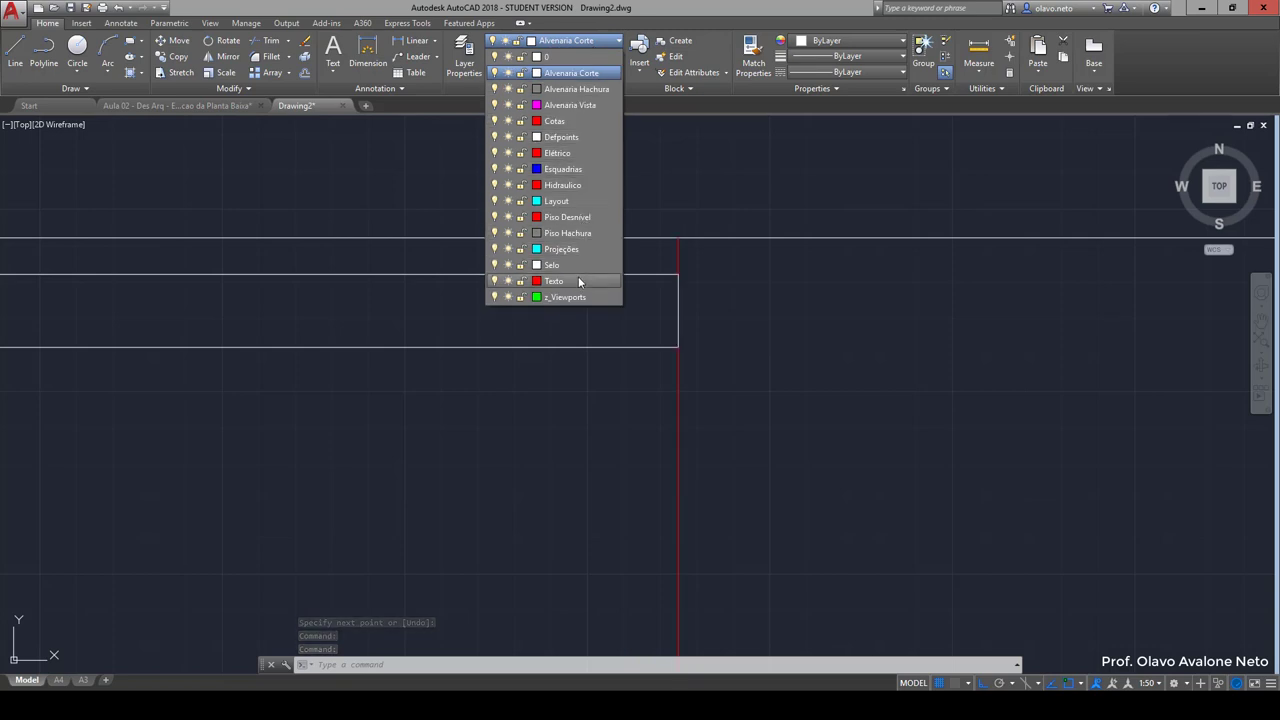
Step: Put the selected vertical lines on the Piso Desnivel layer and pan to the other wall corner
{"action": "left_click", "coordinate": [567, 217]}
{"action": "scroll", "coordinate": [580, 300], "scroll_direction": "down", "scroll_amount": 4}
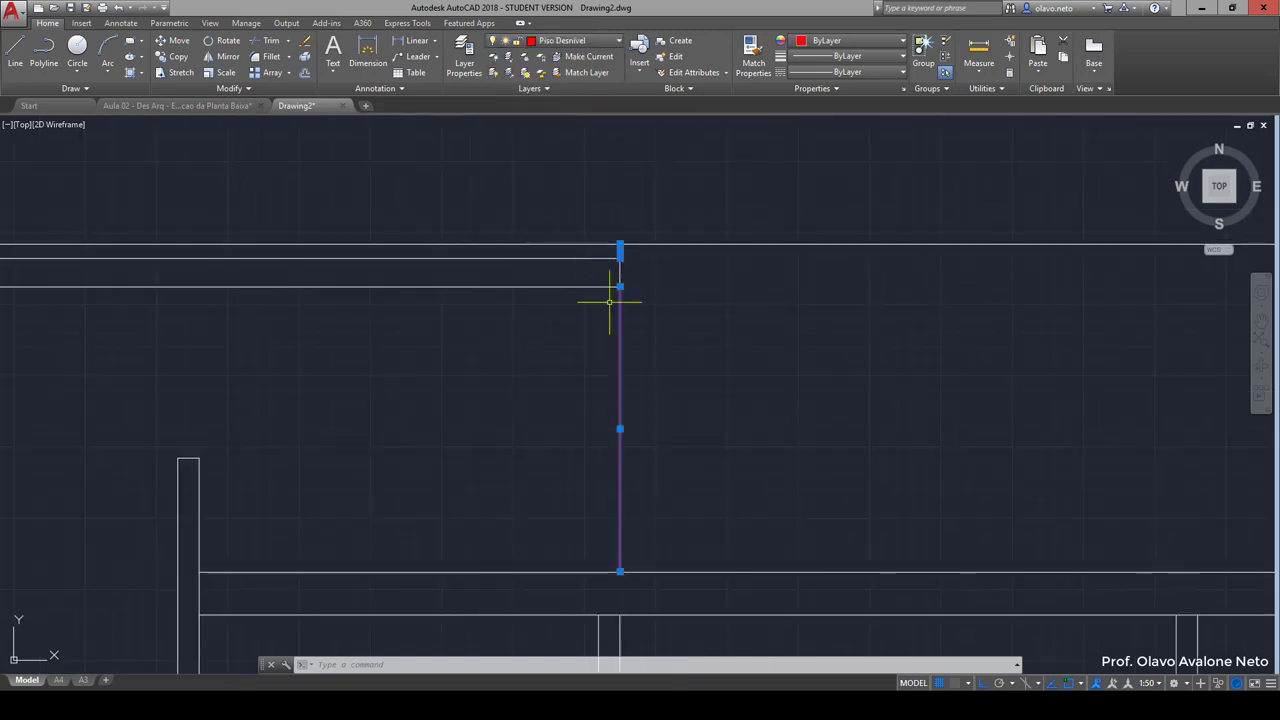
{"action": "key", "text": "Escape"}
{"action": "scroll", "coordinate": [640, 360], "scroll_direction": "down", "scroll_amount": 2}
{"action": "middle_click_drag", "start_coordinate": [666, 423], "coordinate": [549, 346]}
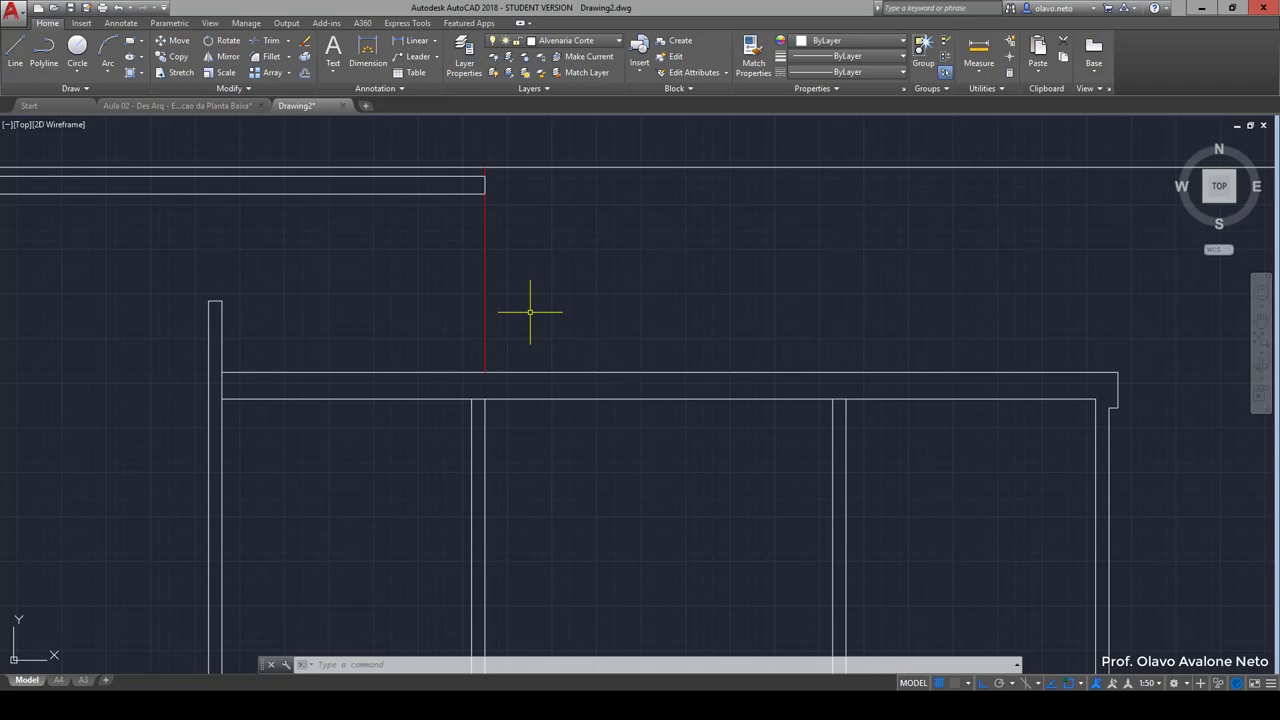
{"action": "middle_click_drag", "start_coordinate": [941, 371], "coordinate": [586, 343]}
Step: Draw a vertical line from the wall corner up to the top wall line
{"action": "type", "text": "l"}
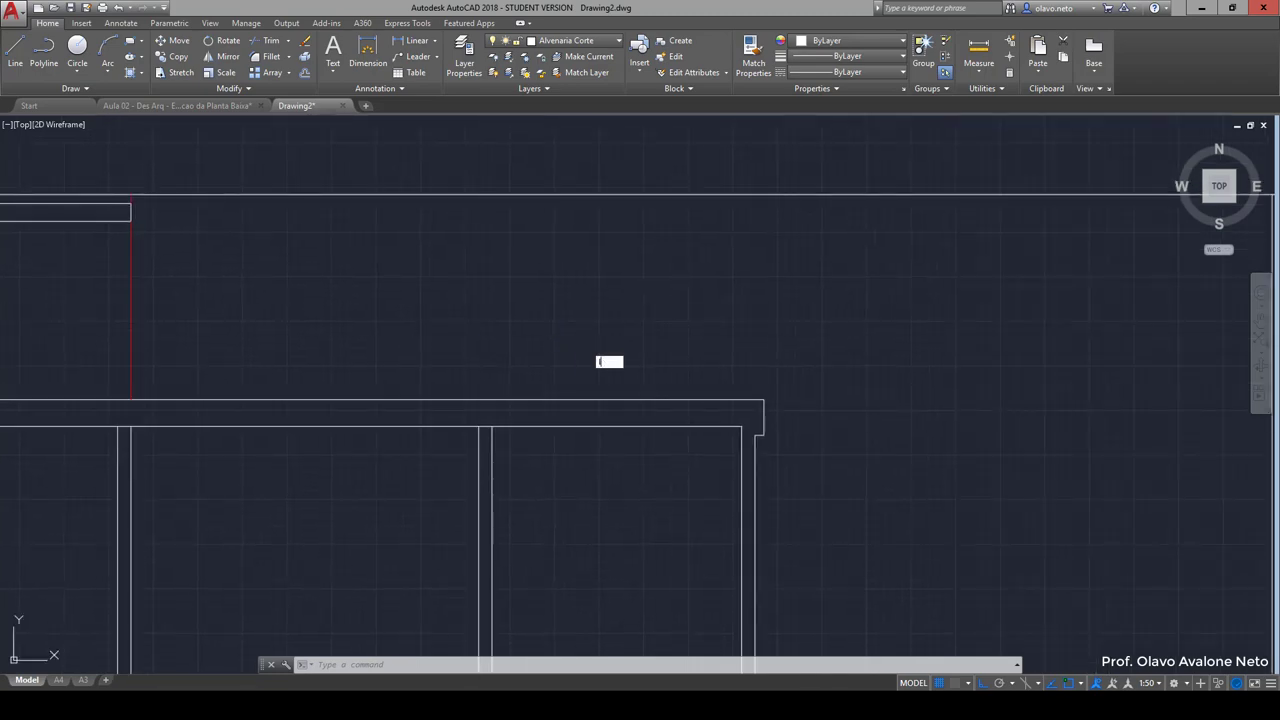
{"action": "key", "text": "Return"}
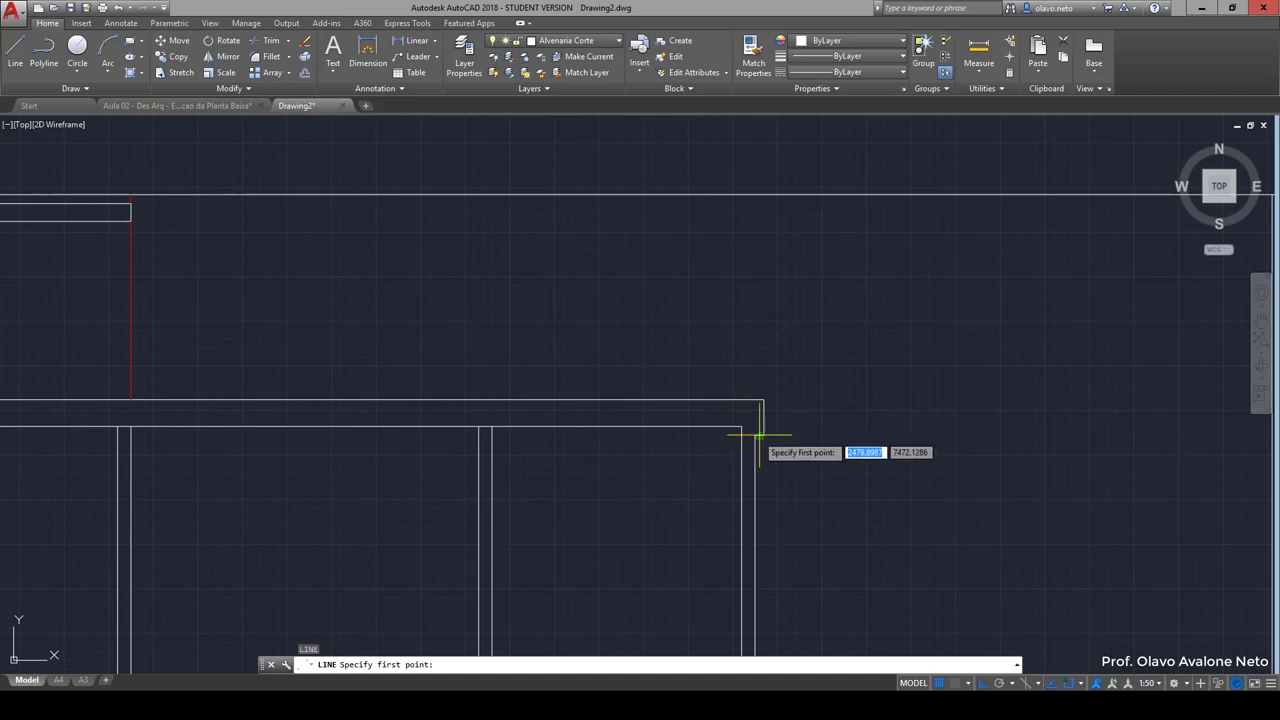
{"action": "left_click", "coordinate": [756, 434]}
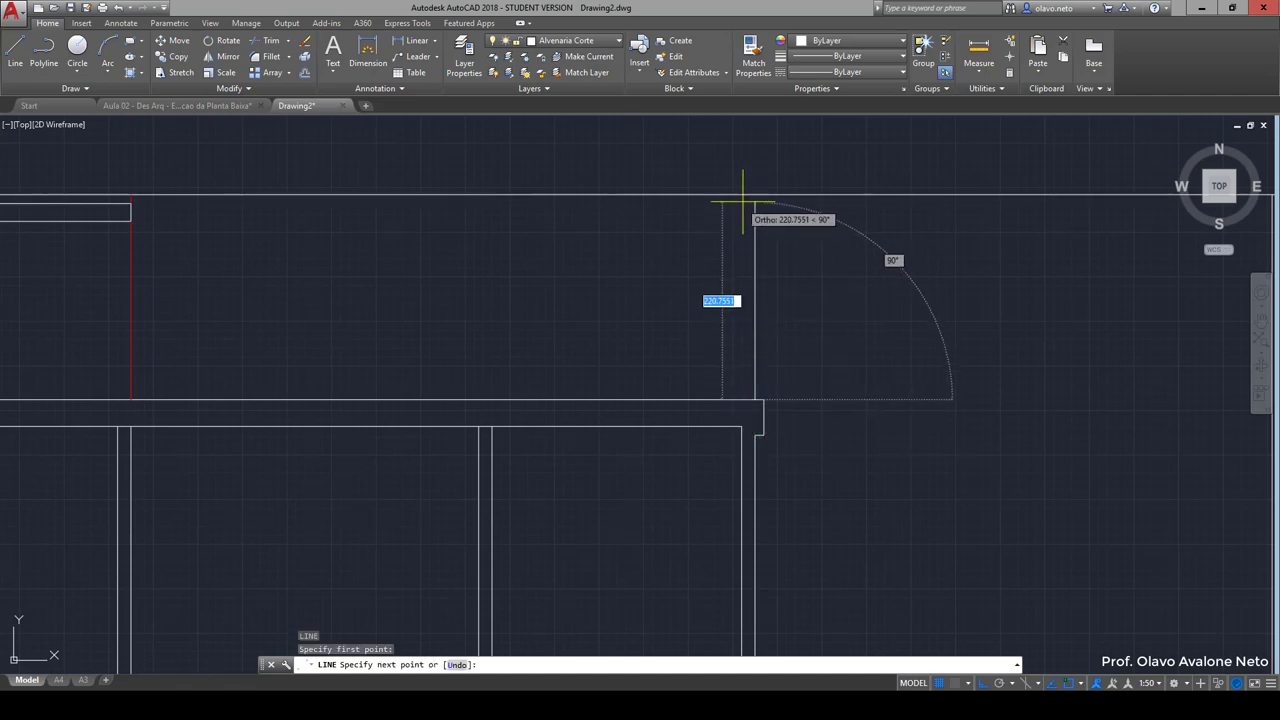
{"action": "left_click", "coordinate": [756, 195]}
{"action": "key", "text": "Return"}
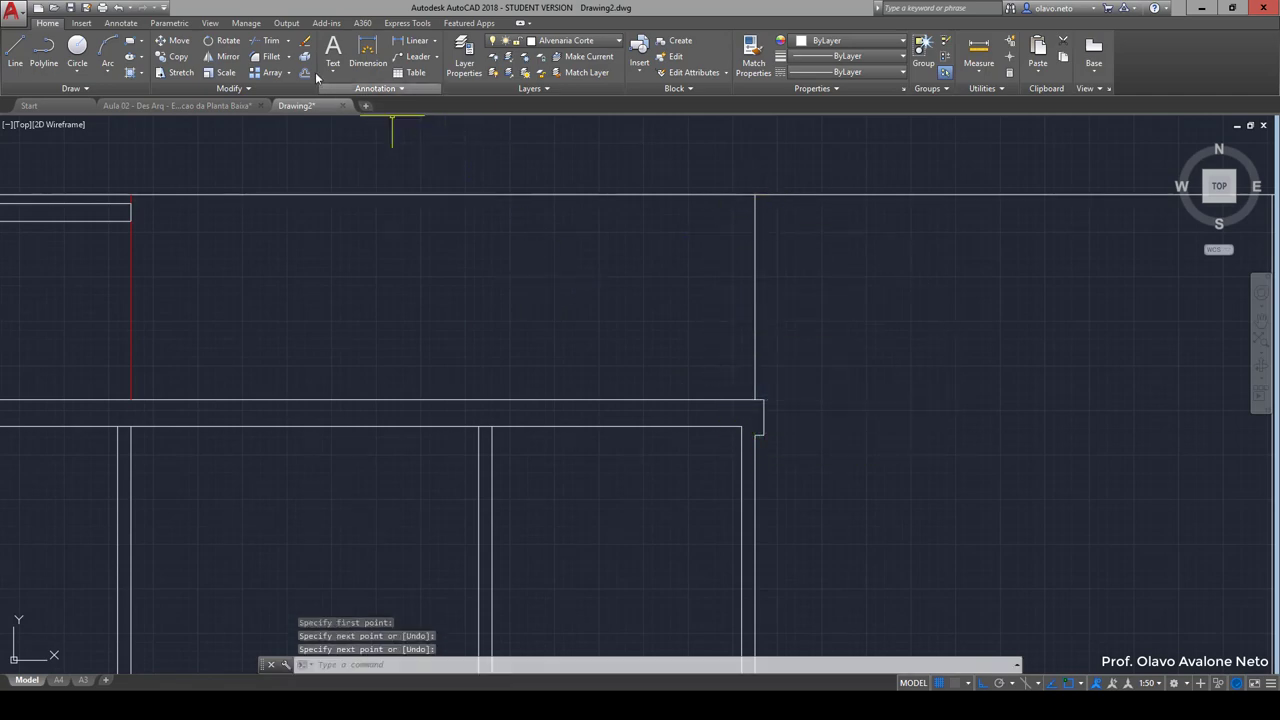
Step: Match the red line's properties onto the new vertical line
{"action": "left_click", "coordinate": [755, 62]}
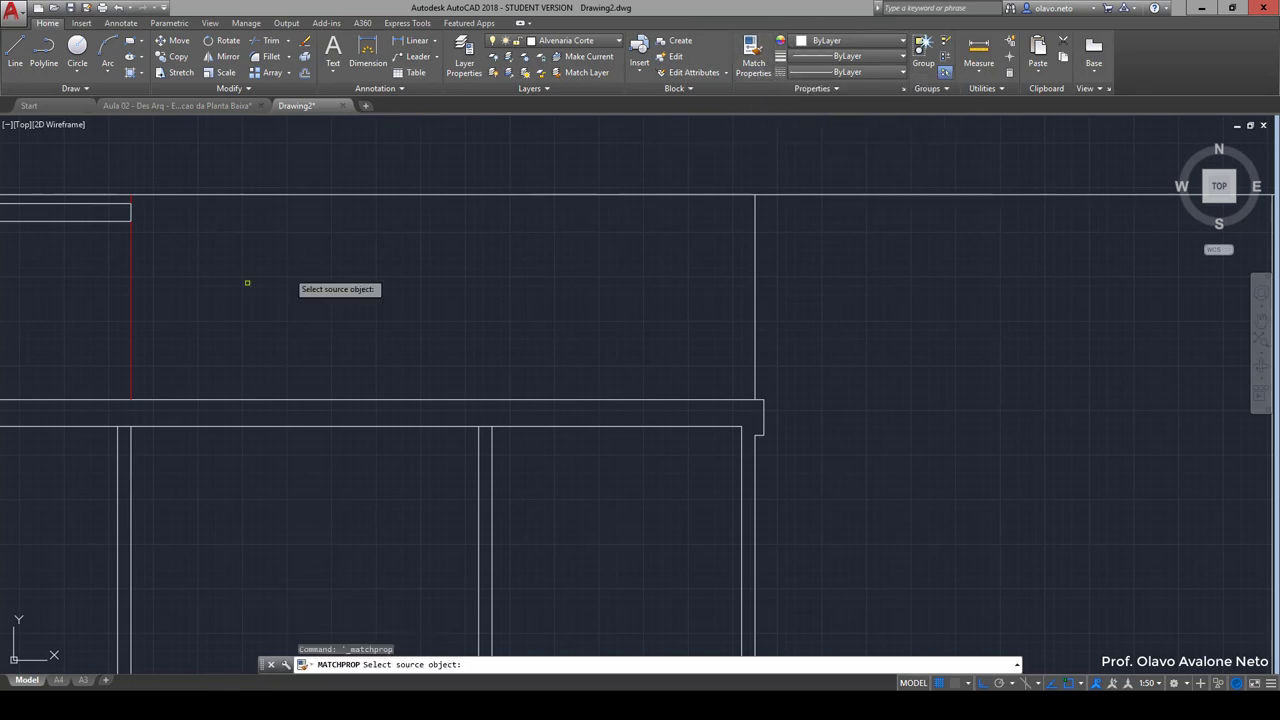
{"action": "left_click", "coordinate": [131, 299]}
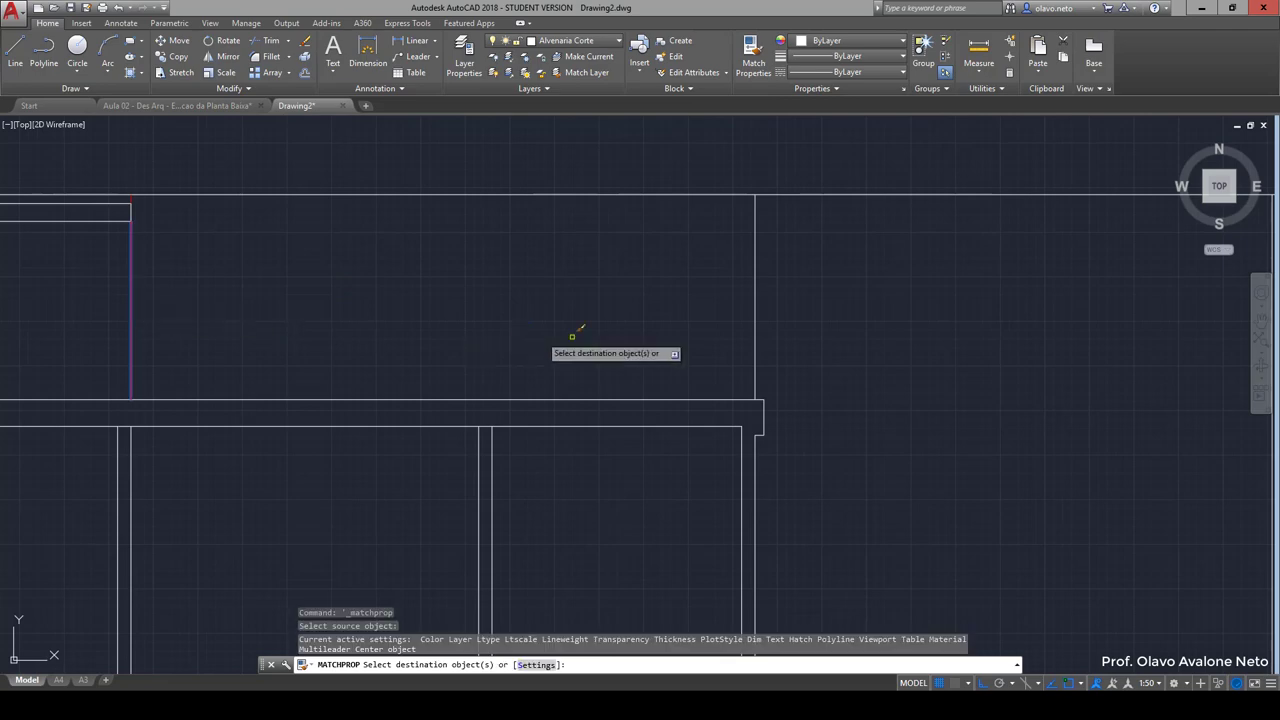
{"action": "left_click", "coordinate": [755, 350]}
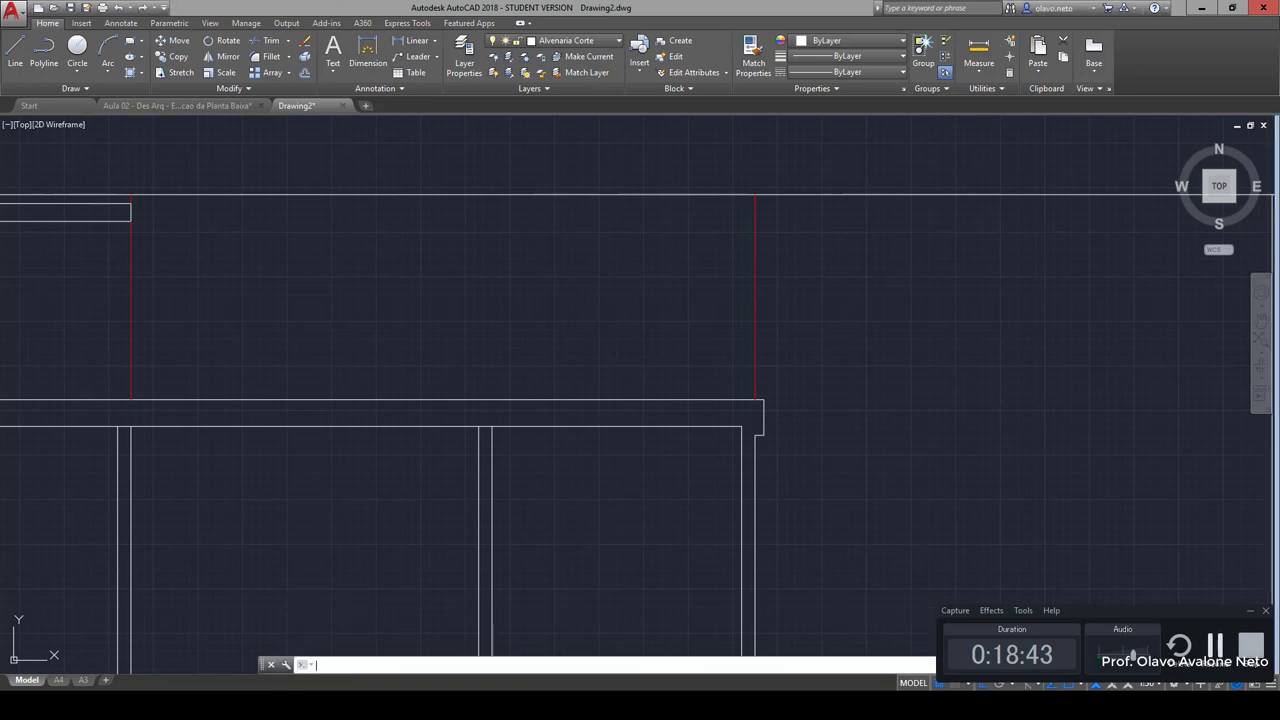
{"action": "scroll", "coordinate": [705, 408], "scroll_direction": "down", "scroll_amount": 4}
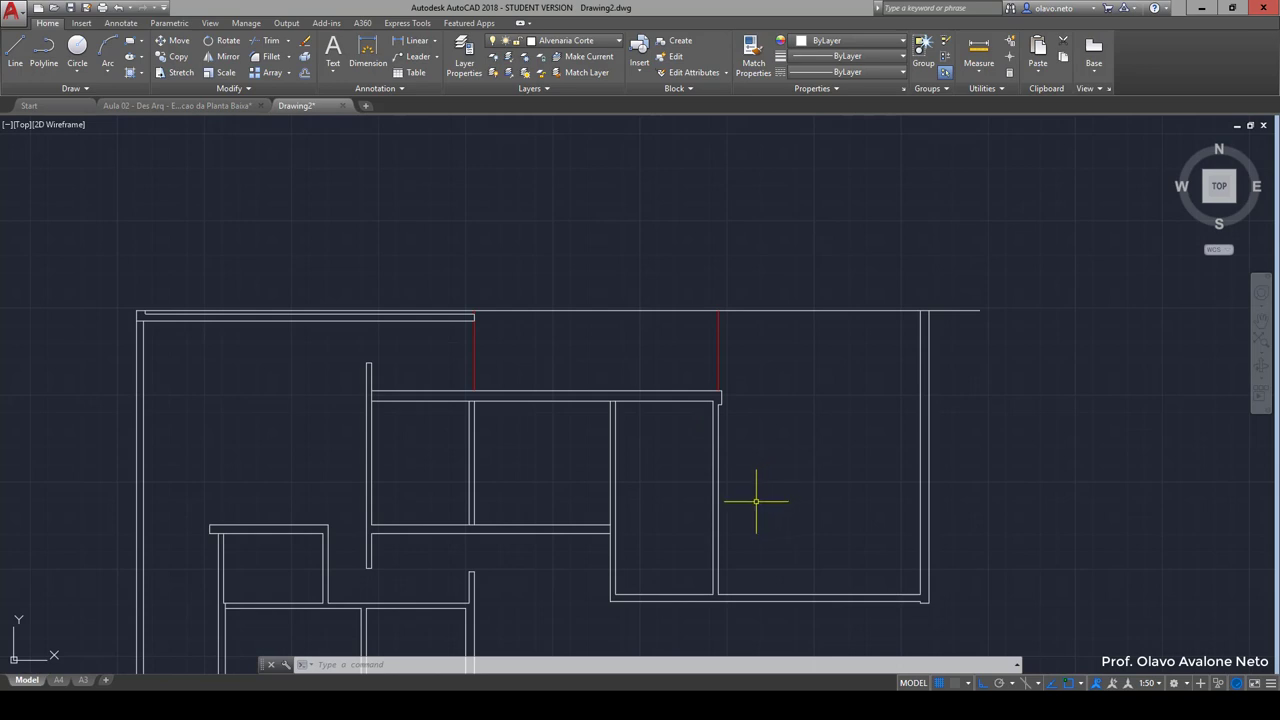
Step: Trim the top wall between the red lines and stretch the top-right wall line to close the gap
{"action": "middle_click_drag", "start_coordinate": [756, 501], "coordinate": [820, 365]}
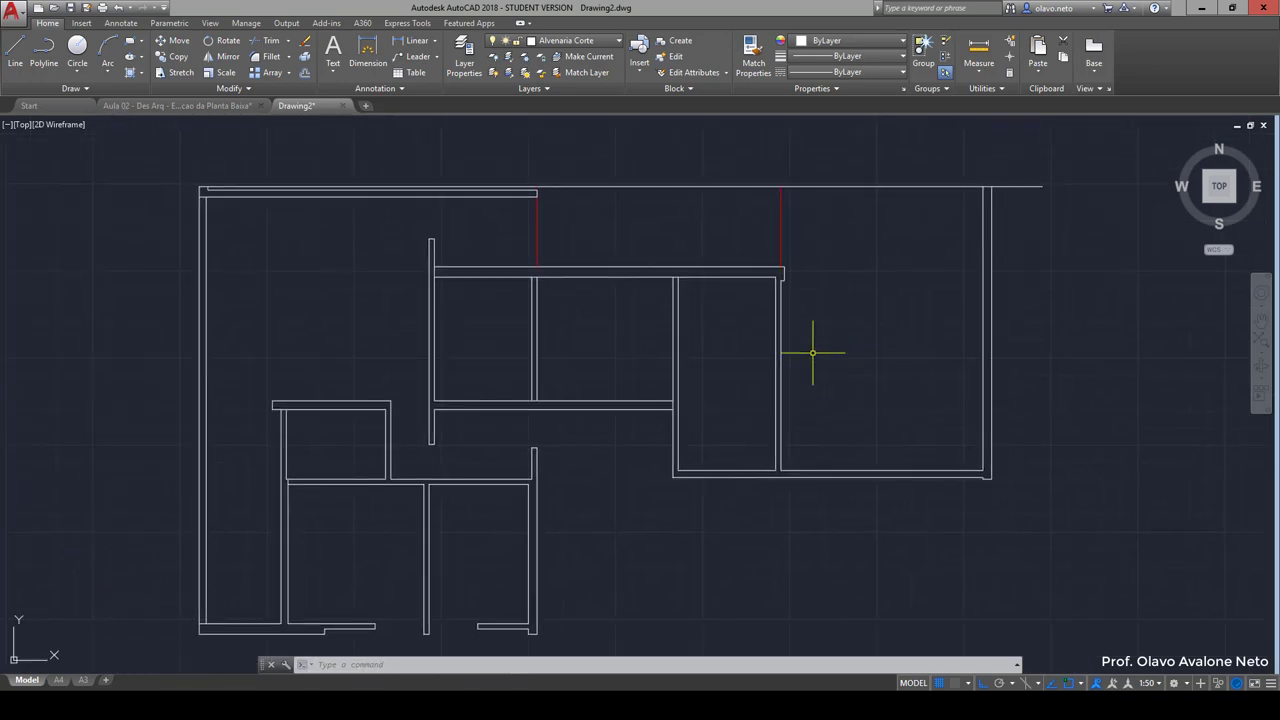
{"action": "type", "text": "tr"}
{"action": "key", "text": "Return"}
{"action": "key", "text": "Return"}
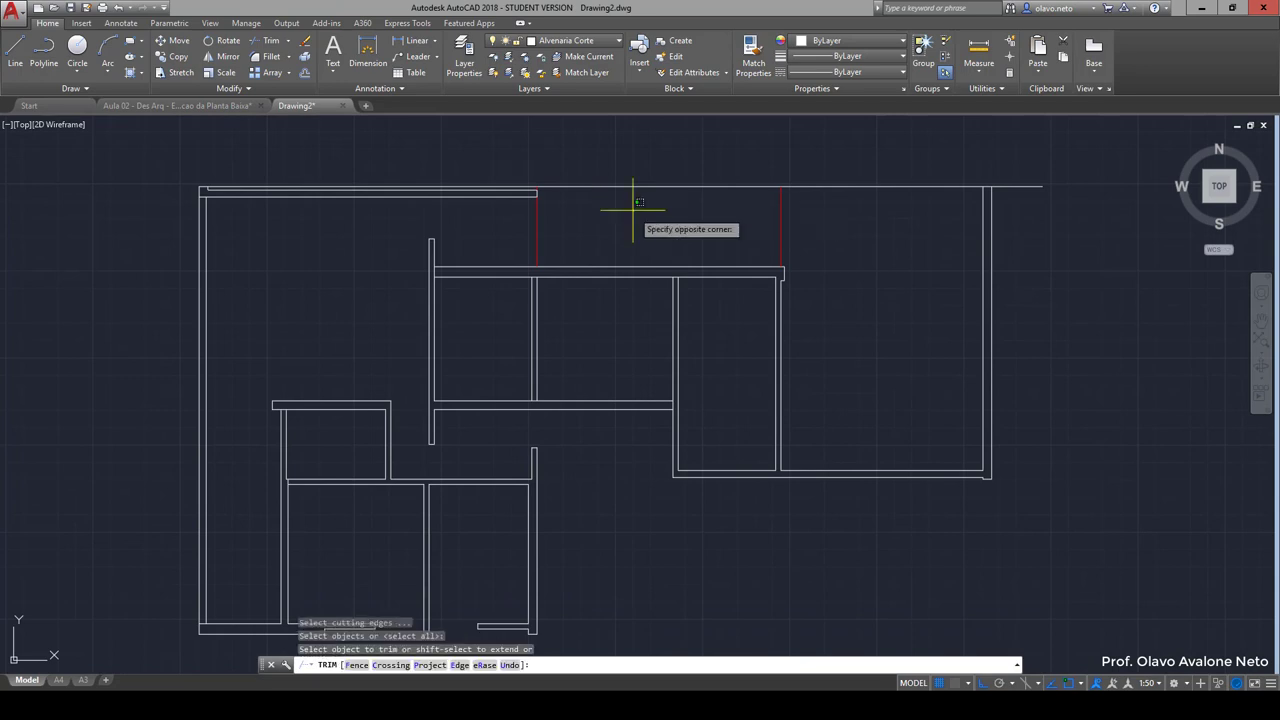
{"action": "left_click_drag", "start_coordinate": [600, 170], "coordinate": [686, 206]}
{"action": "key", "text": "Escape"}
{"action": "left_click_drag", "start_coordinate": [908, 200], "coordinate": [886, 163]}
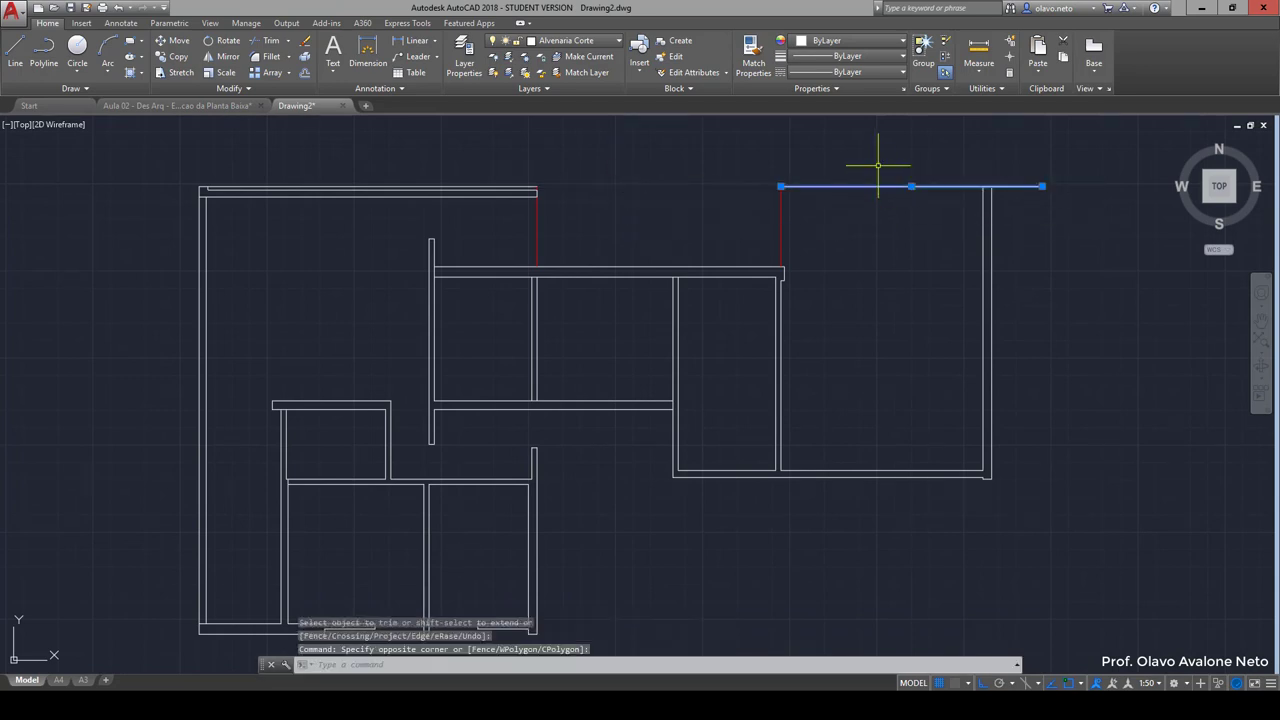
{"action": "left_click", "coordinate": [781, 185]}
{"action": "scroll", "coordinate": [525, 195], "scroll_direction": "up", "scroll_amount": 6}
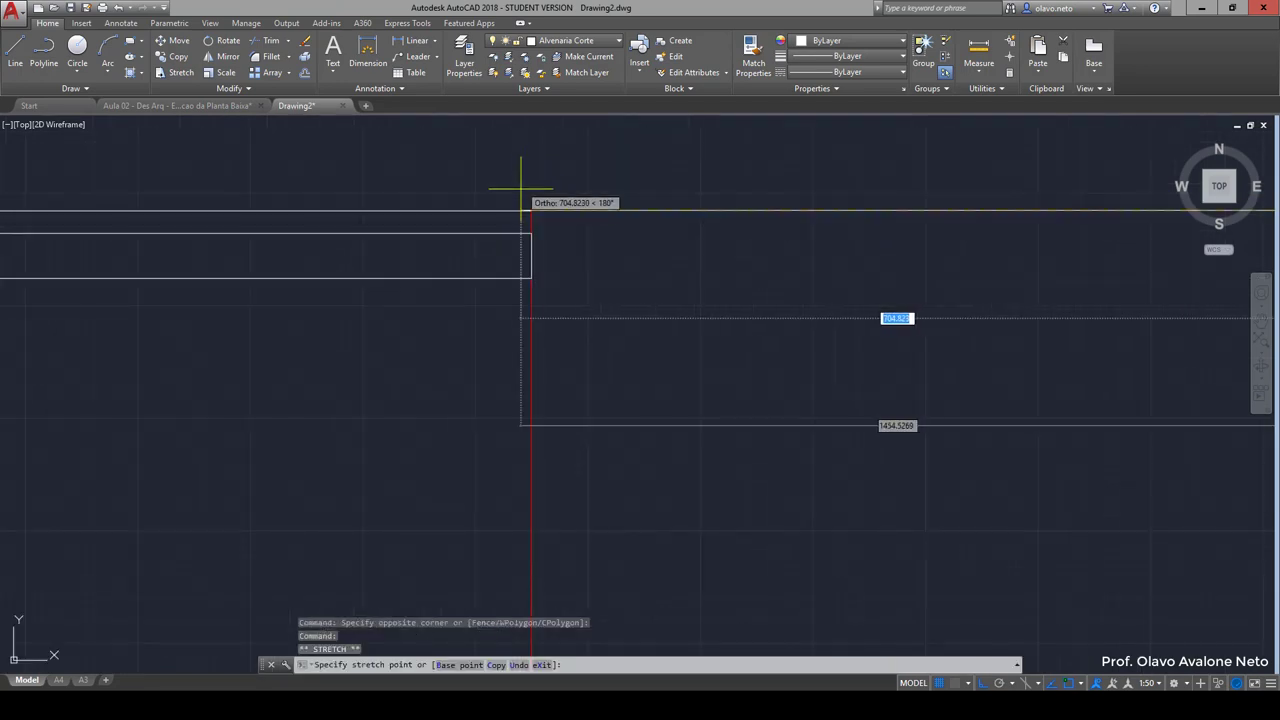
{"action": "left_click", "coordinate": [531, 210]}
{"action": "scroll", "coordinate": [531, 210], "scroll_direction": "down", "scroll_amount": 5}
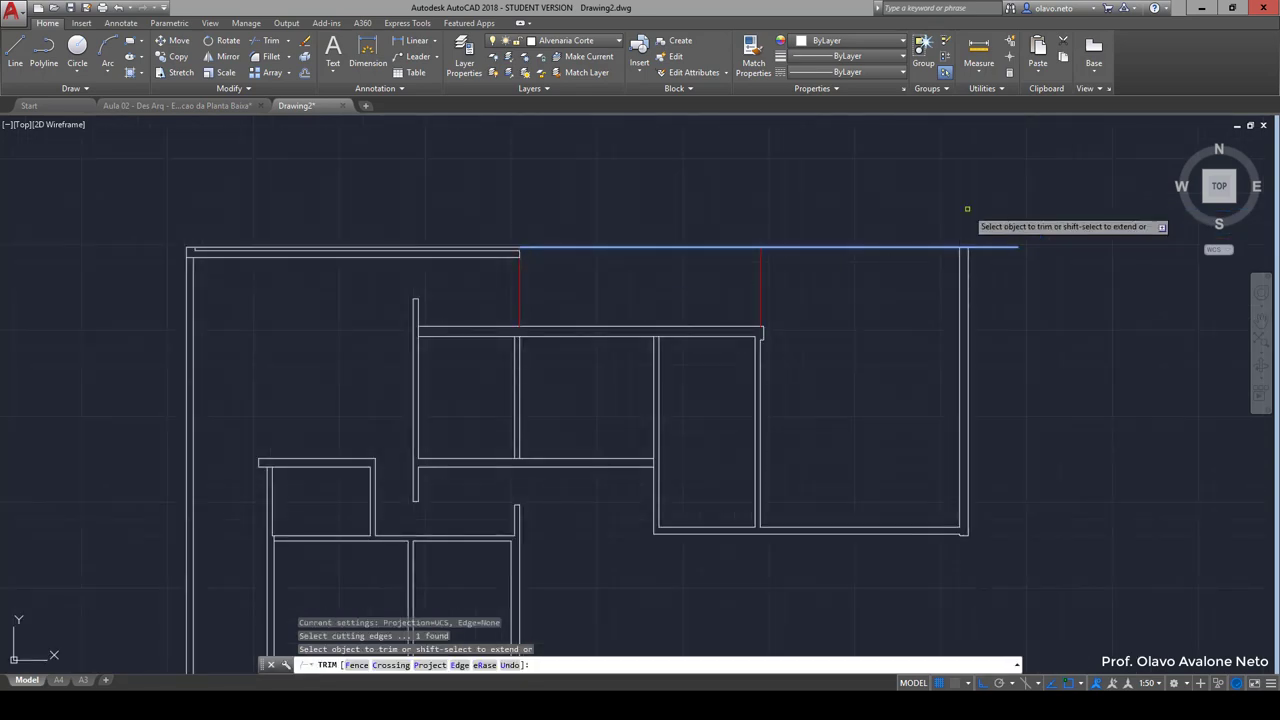
{"action": "key", "text": "Escape"}
Step: Erase the short leftover top-right line
{"action": "scroll", "coordinate": [988, 247], "scroll_direction": "up", "scroll_amount": 4}
{"action": "type", "text": "tr"}
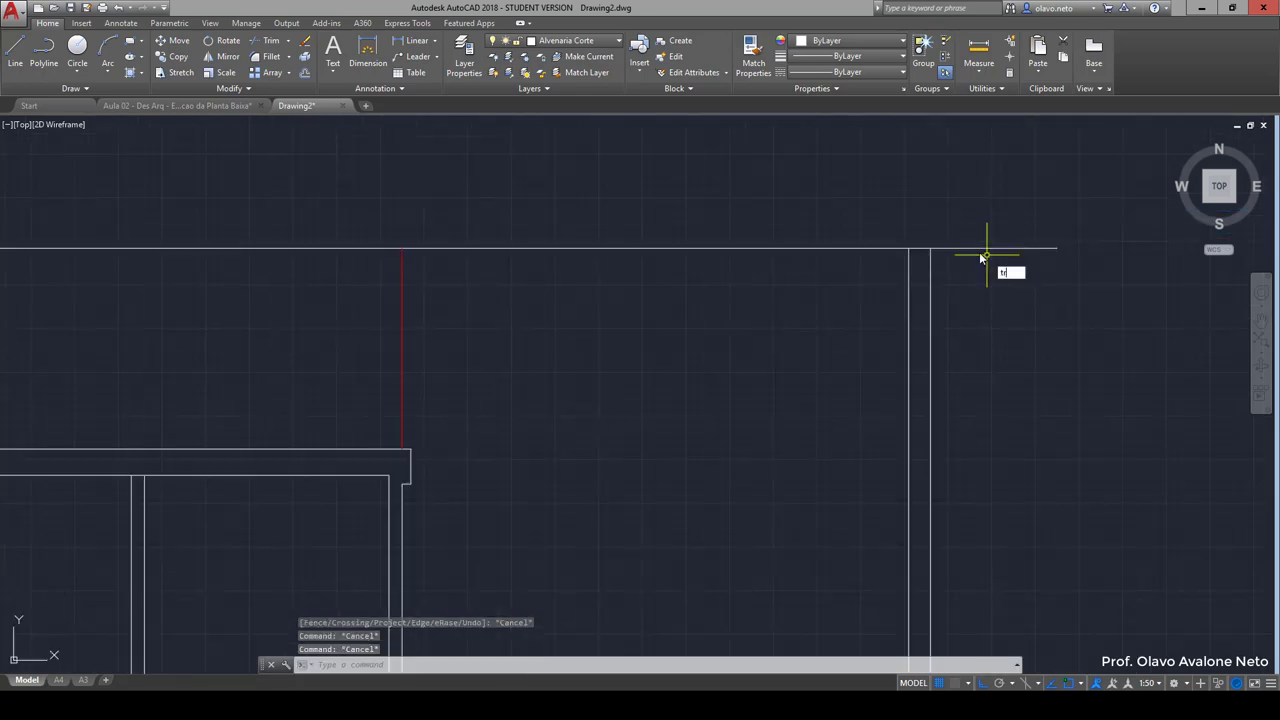
{"action": "key", "text": "Return"}
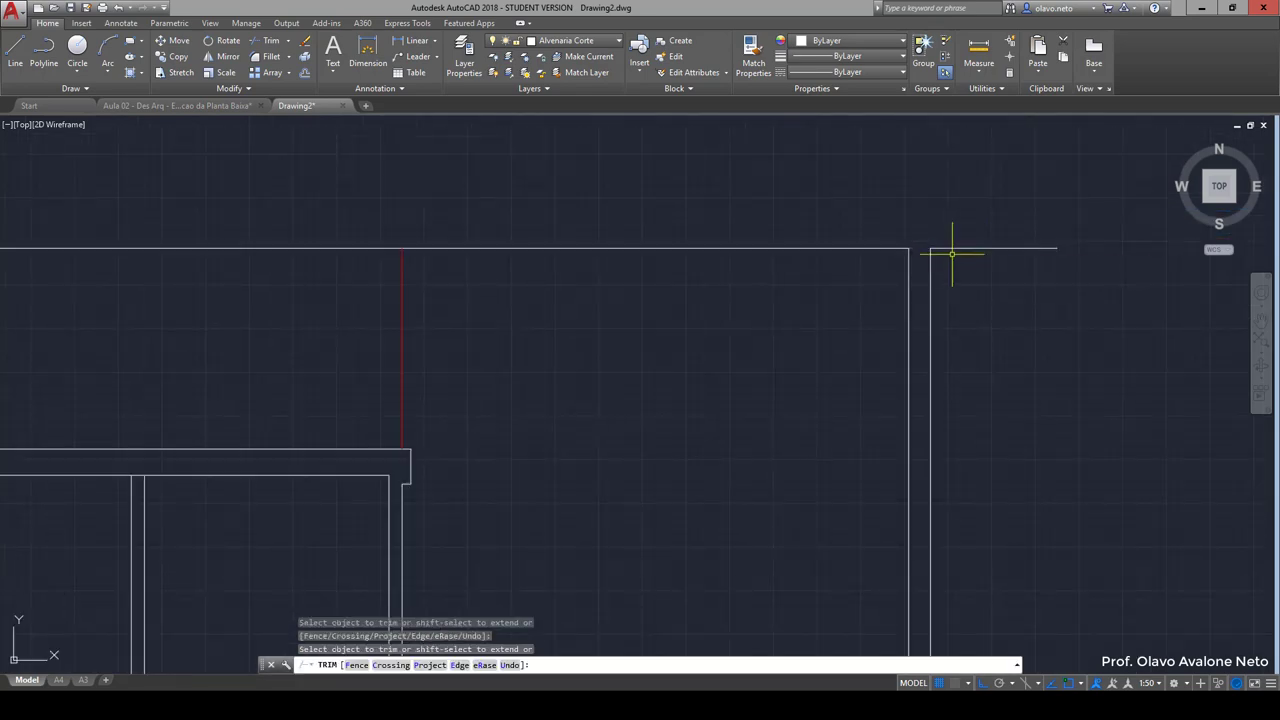
{"action": "key", "text": "Escape"}
{"action": "left_click", "coordinate": [943, 249]}
{"action": "key", "text": "Delete"}
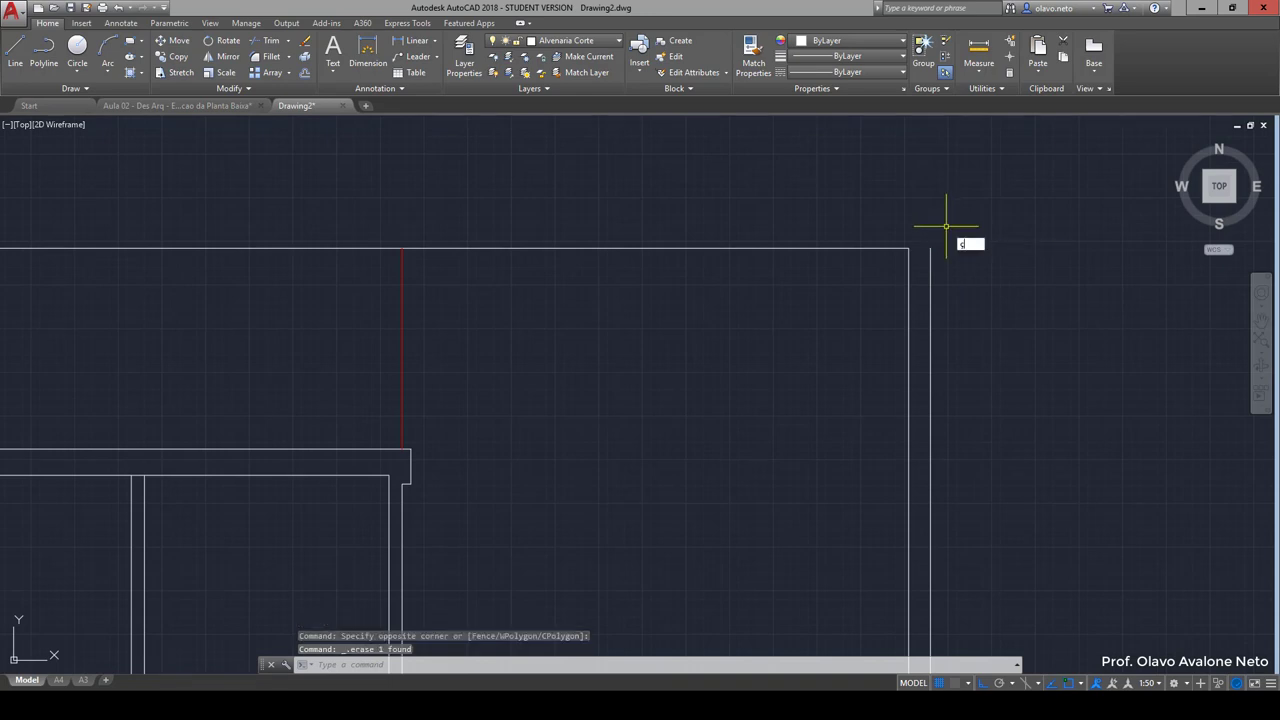
{"action": "key", "text": "Escape"}
Step: Draw the short top line out to the top-right corner
{"action": "type", "text": "l"}
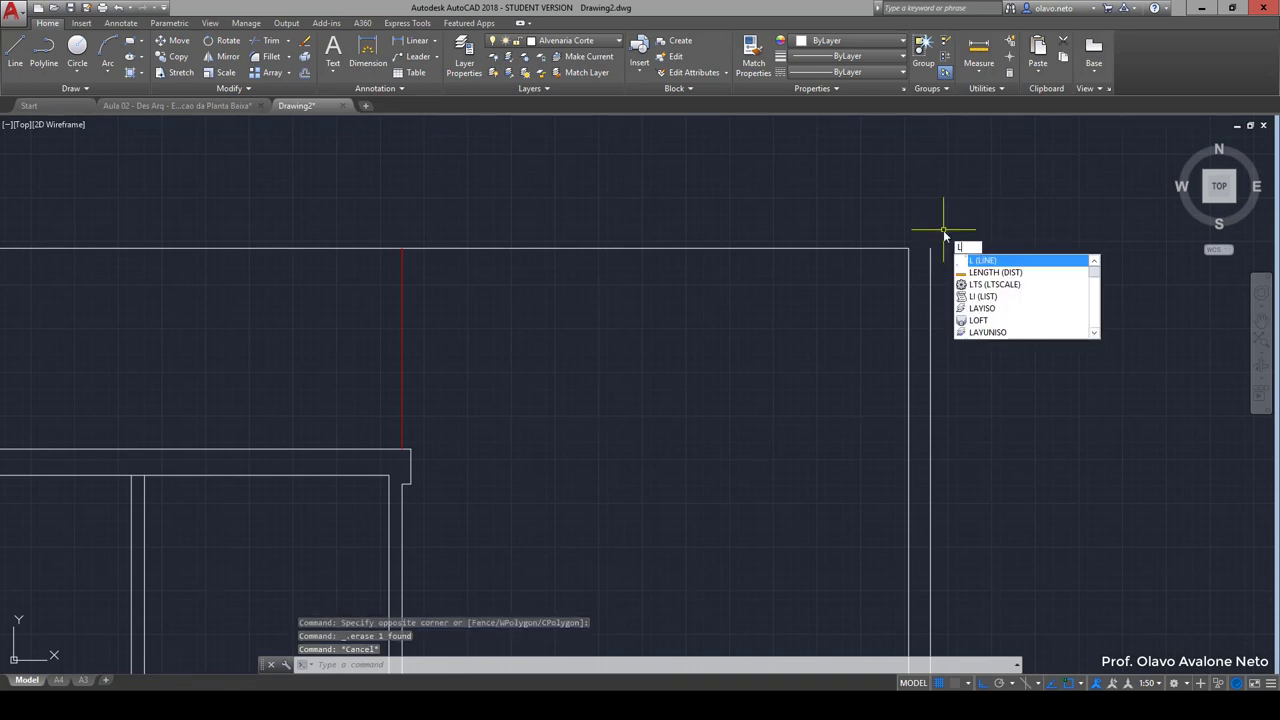
{"action": "key", "text": "Return"}
{"action": "left_click", "coordinate": [930, 248]}
{"action": "left_click", "coordinate": [930, 248]}
{"action": "key", "text": "Return"}
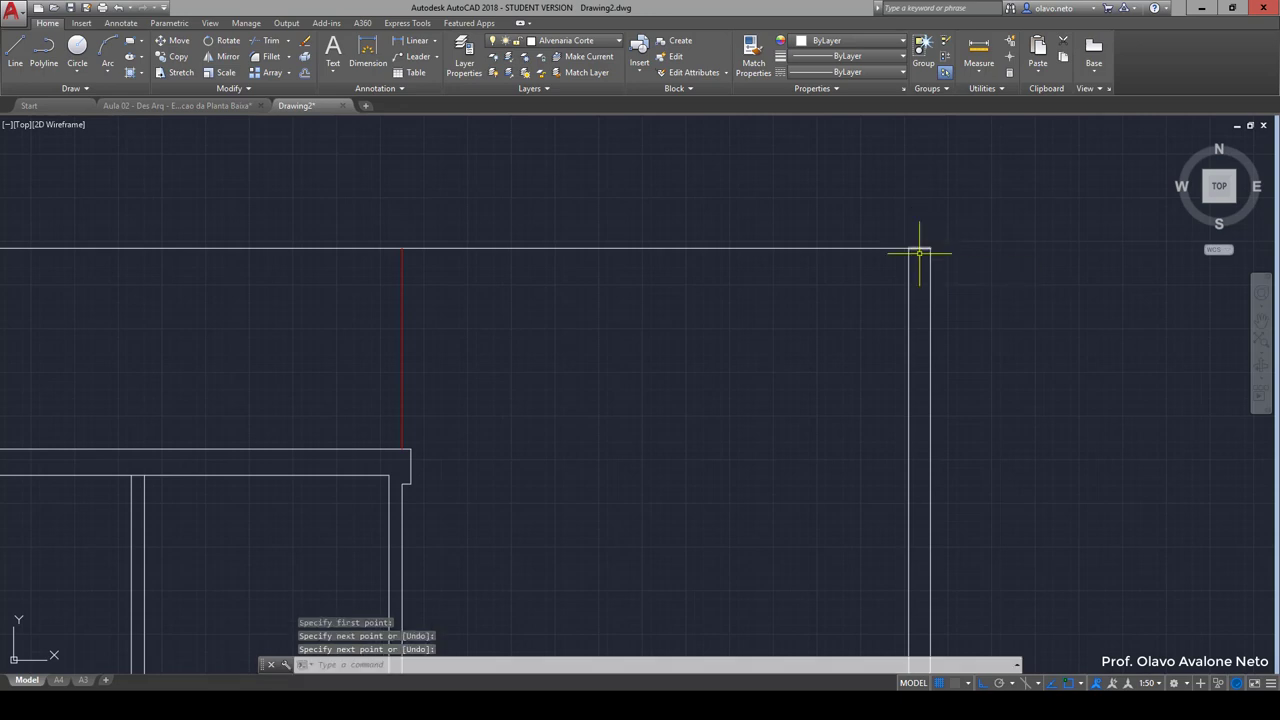
Step: Match the red vertical line's properties onto the top line
{"action": "left_click", "coordinate": [753, 62]}
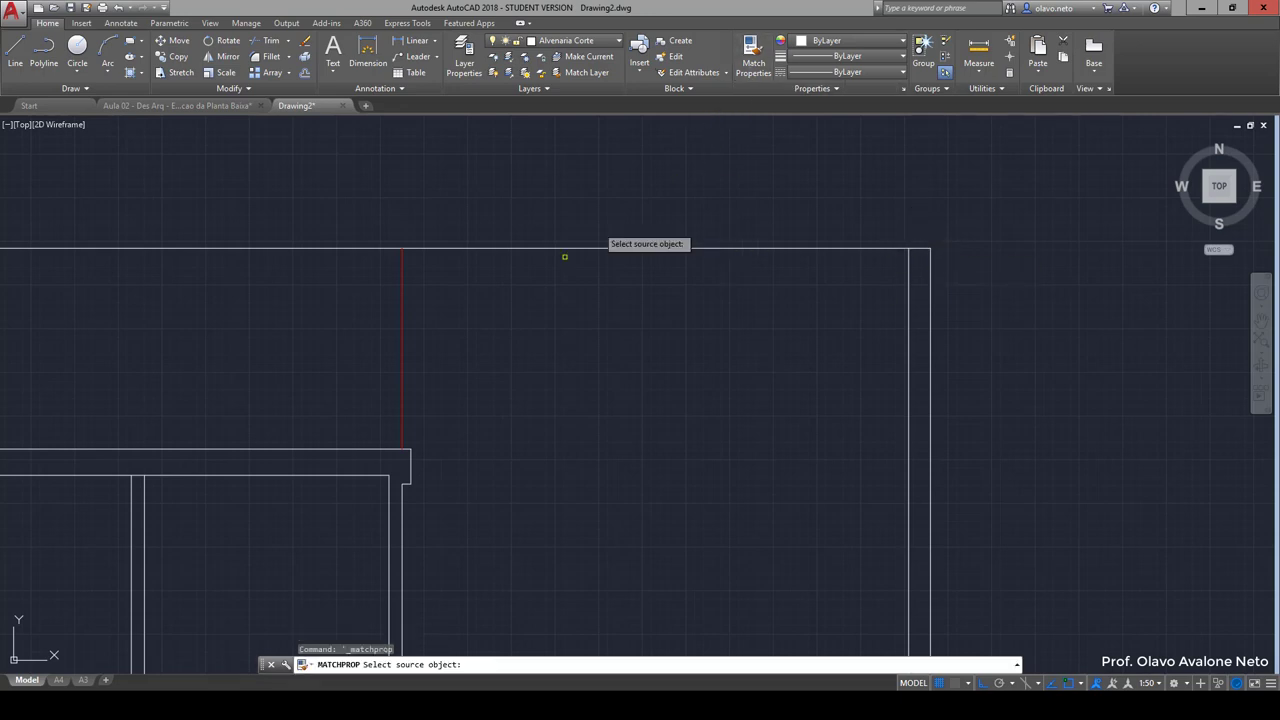
{"action": "left_click", "coordinate": [403, 320]}
{"action": "left_click", "coordinate": [623, 288]}
{"action": "left_click", "coordinate": [598, 215]}
{"action": "scroll", "coordinate": [598, 215], "scroll_direction": "down", "scroll_amount": 2}
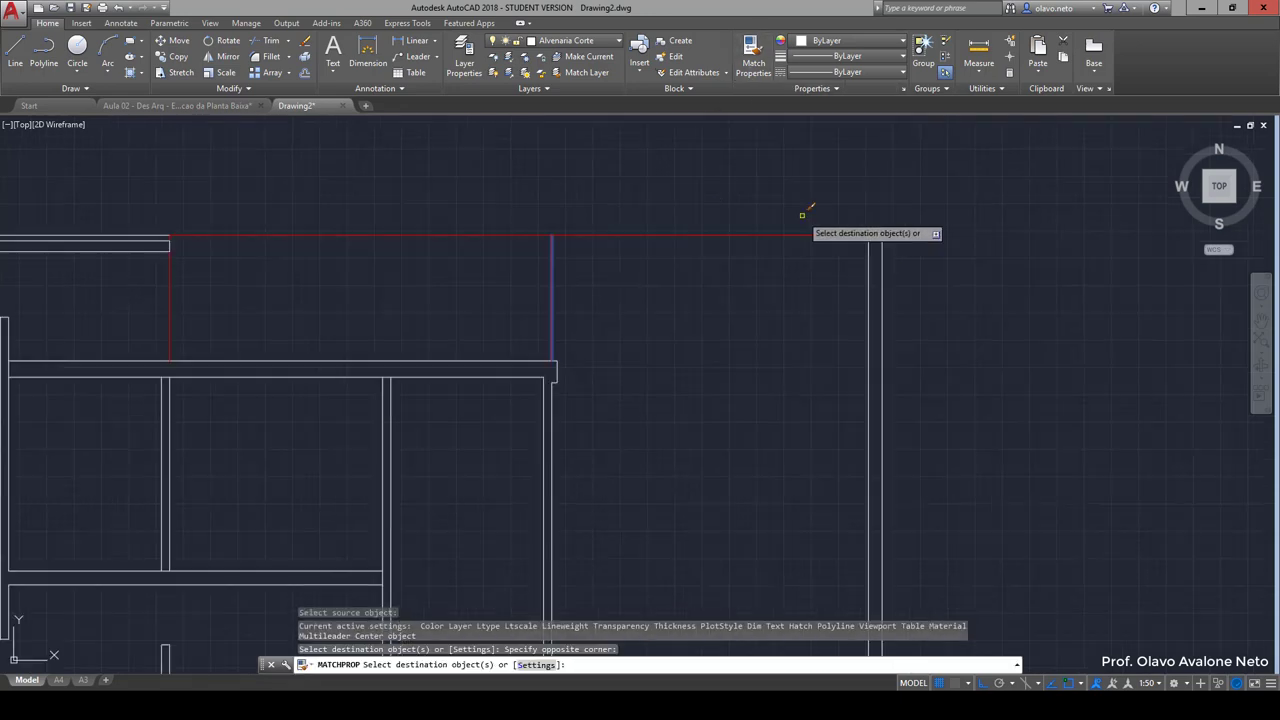
{"action": "key", "text": "Return"}
{"action": "scroll", "coordinate": [744, 360], "scroll_direction": "down", "scroll_amount": 2}
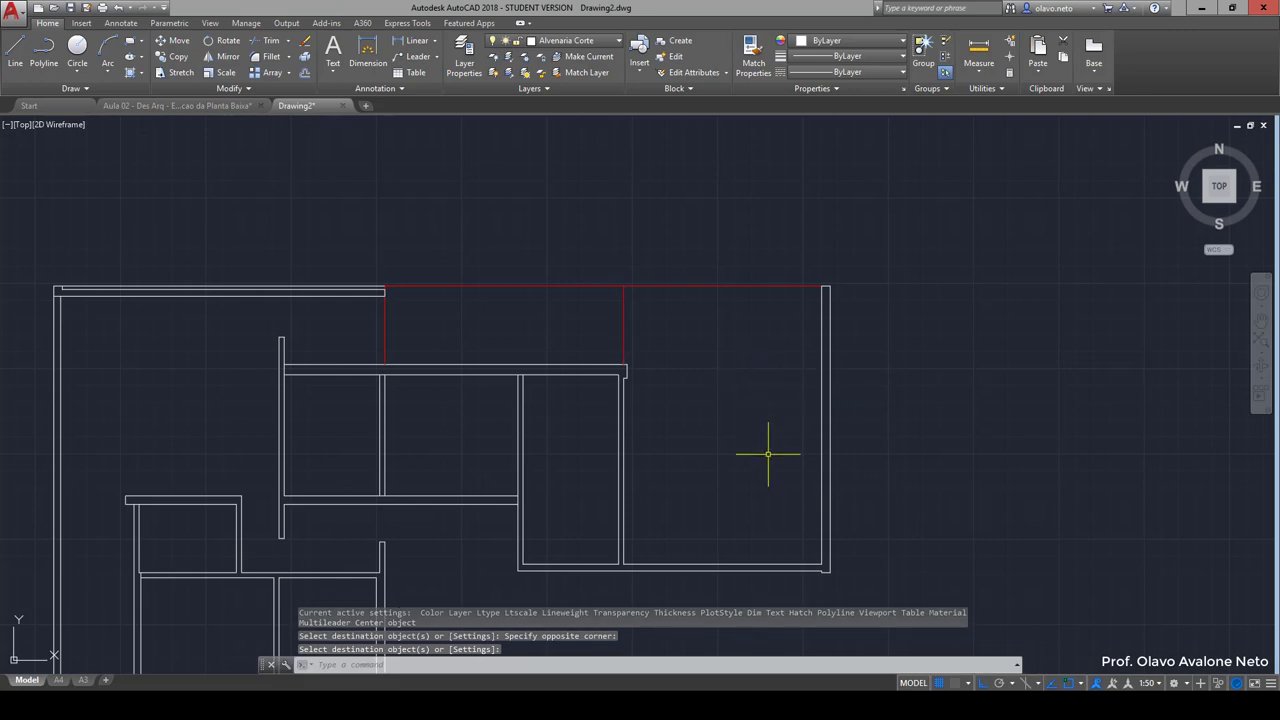
{"action": "middle_click_drag", "start_coordinate": [768, 454], "coordinate": [820, 334]}
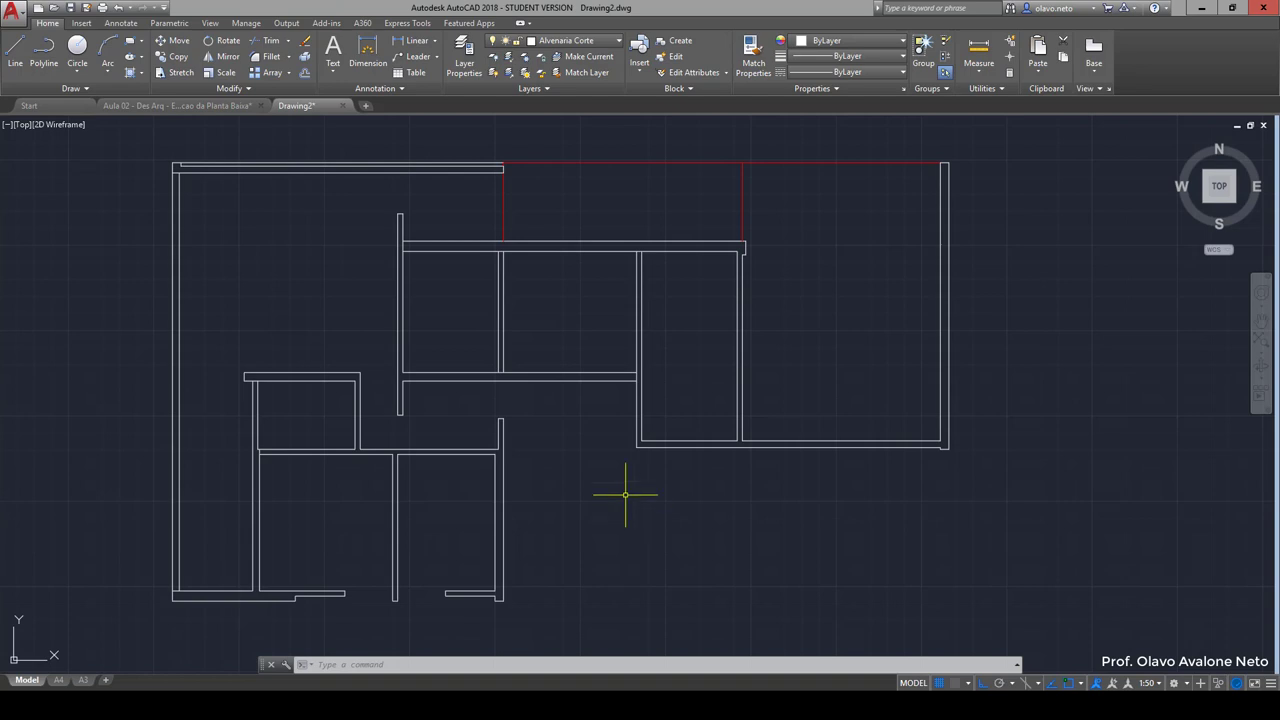
Step: Offset the corridor wall line 150 downward
{"action": "type", "text": "o"}
{"action": "key", "text": "Return"}
{"action": "type", "text": "150"}
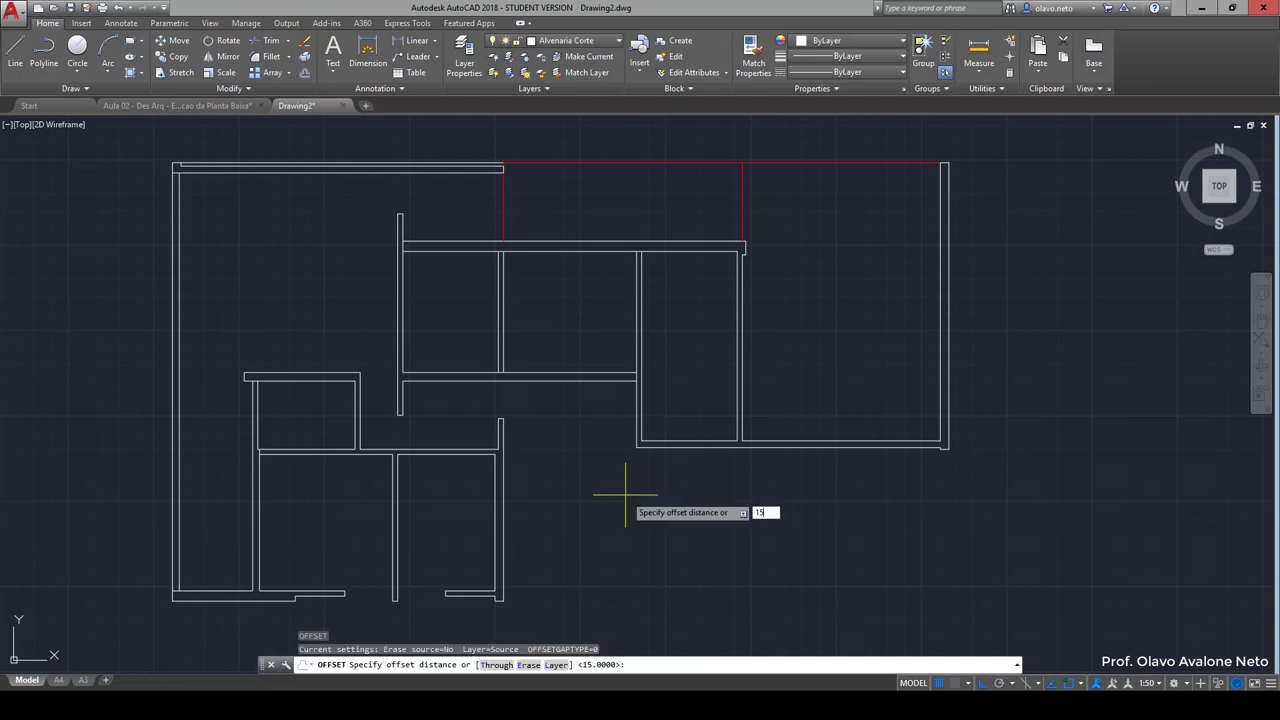
{"action": "key", "text": "Return"}
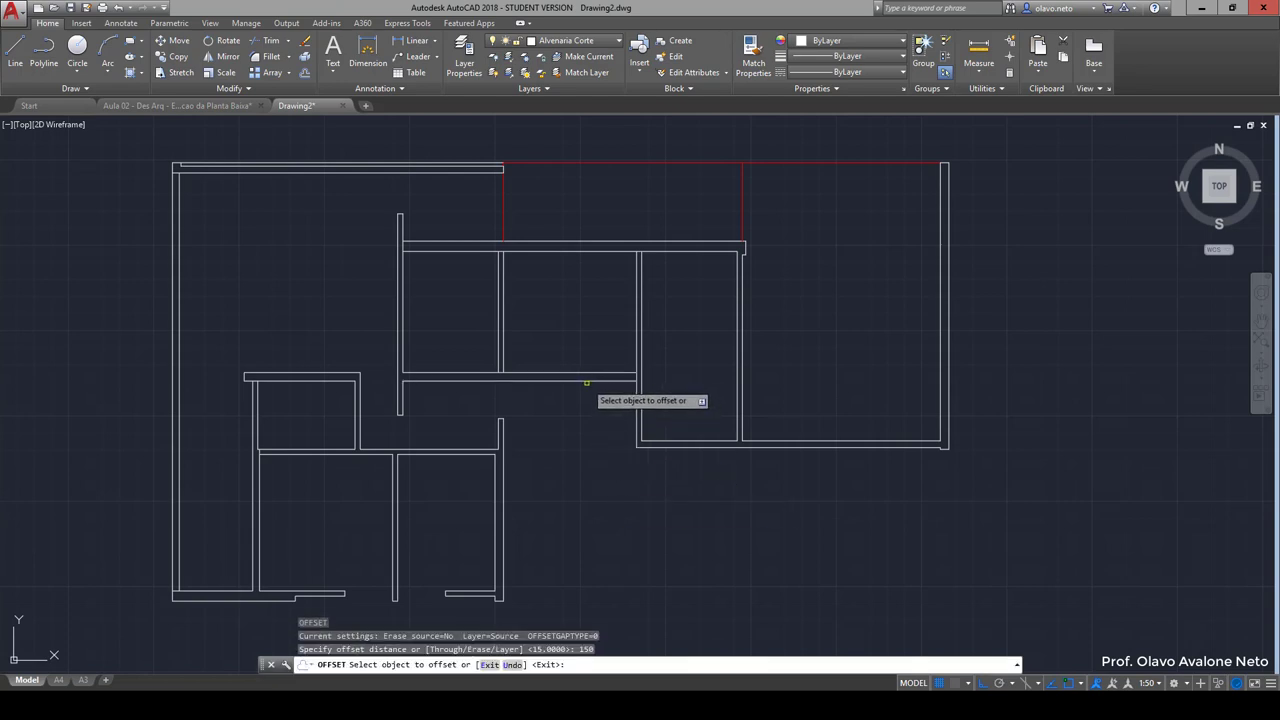
{"action": "left_click", "coordinate": [588, 379]}
{"action": "left_click", "coordinate": [579, 455]}
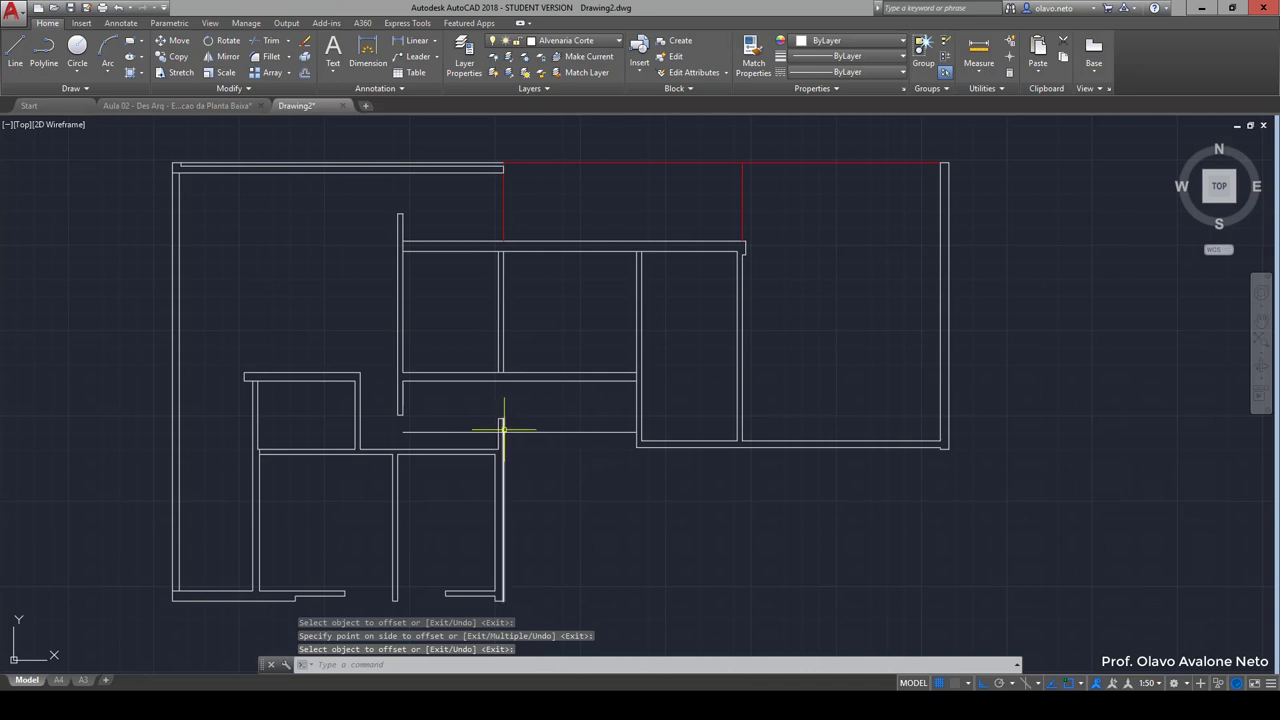
{"action": "scroll", "coordinate": [505, 431], "scroll_direction": "up", "scroll_amount": 5}
{"action": "key", "text": "Escape"}
Step: Delete the leftover left piece of the offset line
{"action": "type", "text": "tr"}
{"action": "key", "text": "Return"}
{"action": "key", "text": "Return"}
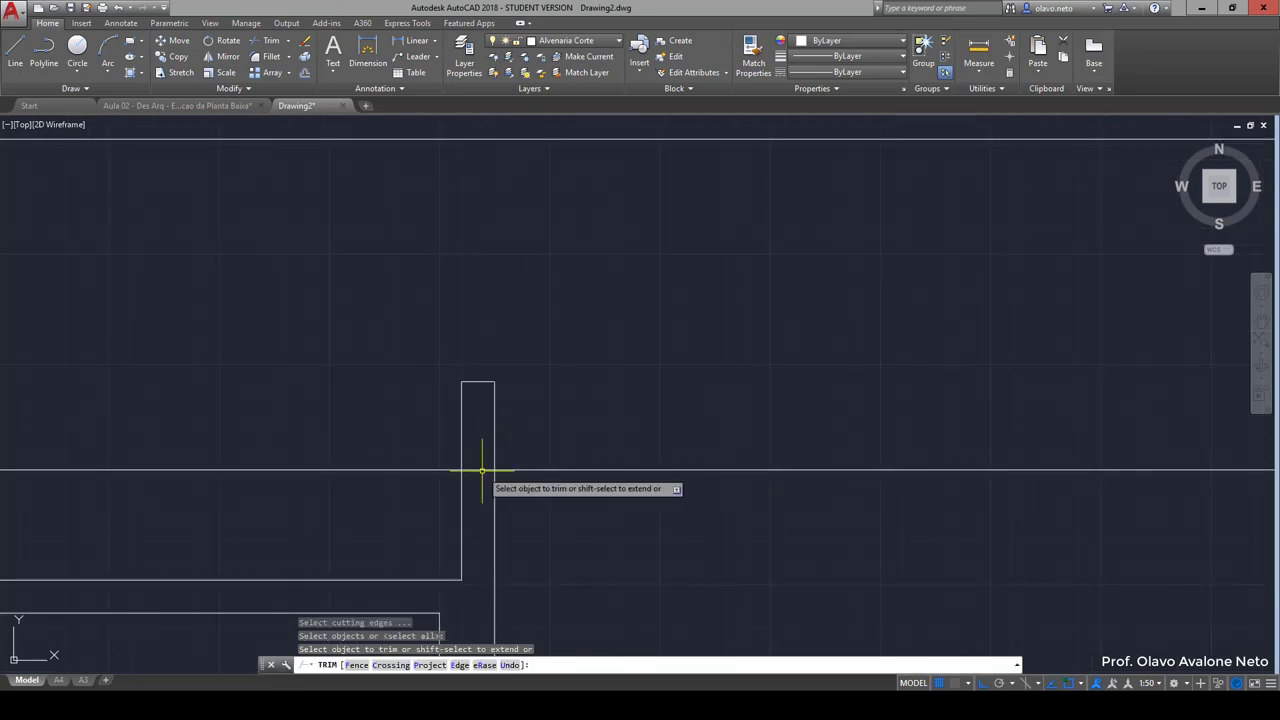
{"action": "left_click", "coordinate": [414, 491]}
{"action": "key", "text": "Escape"}
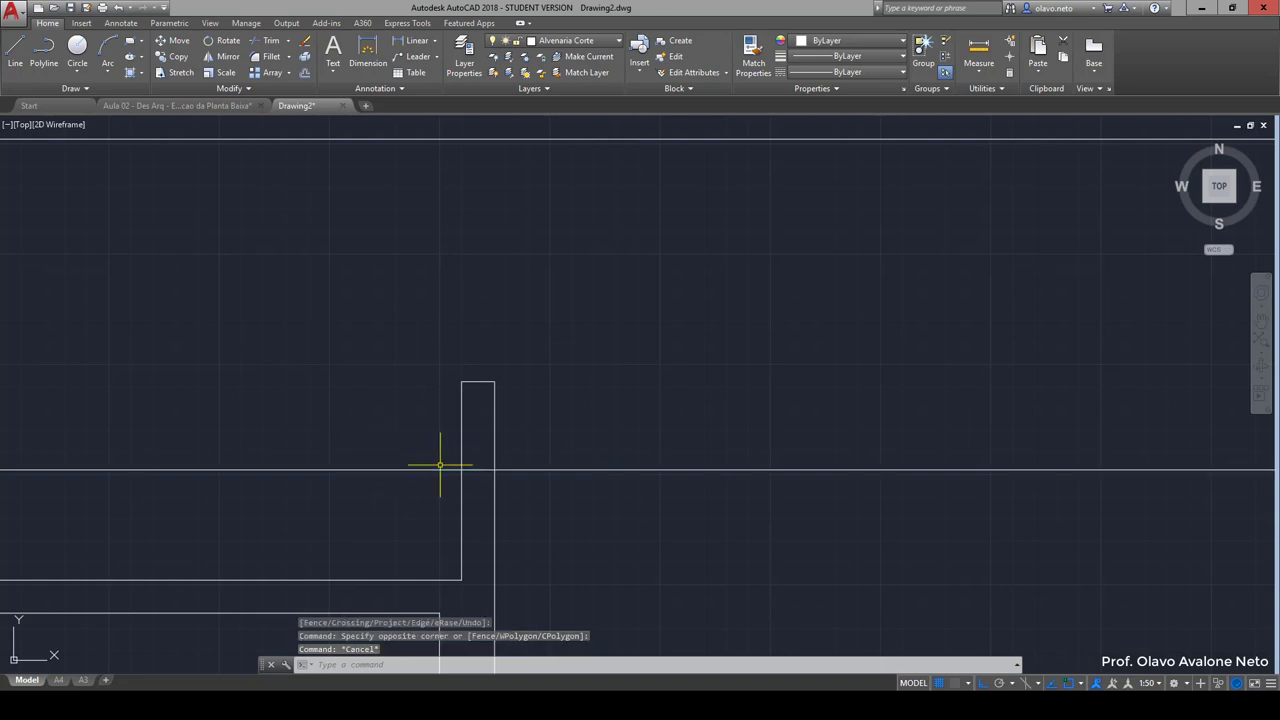
{"action": "key", "text": "Escape"}
{"action": "key", "text": "Return"}
{"action": "key", "text": "Return"}
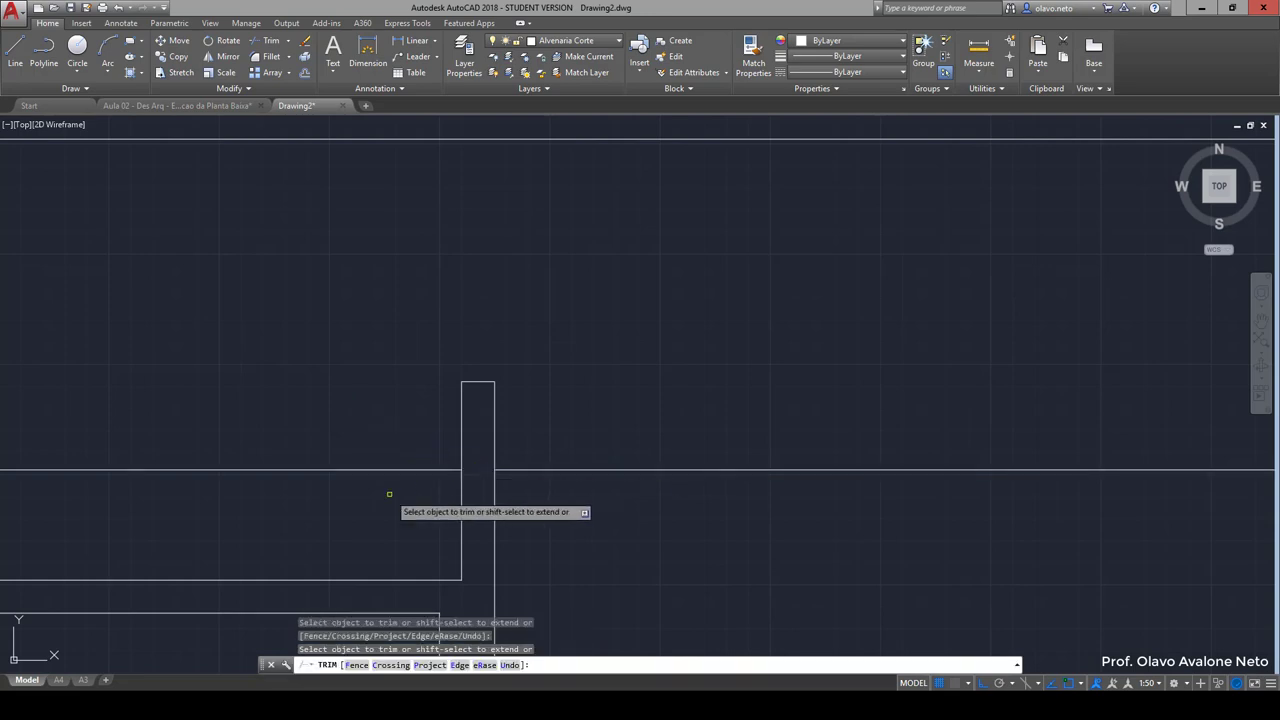
{"action": "key", "text": "Escape"}
{"action": "left_click", "coordinate": [372, 490]}
{"action": "left_click", "coordinate": [338, 448]}
{"action": "key", "text": "Delete"}
{"action": "scroll", "coordinate": [377, 462], "scroll_direction": "down", "scroll_amount": 5}
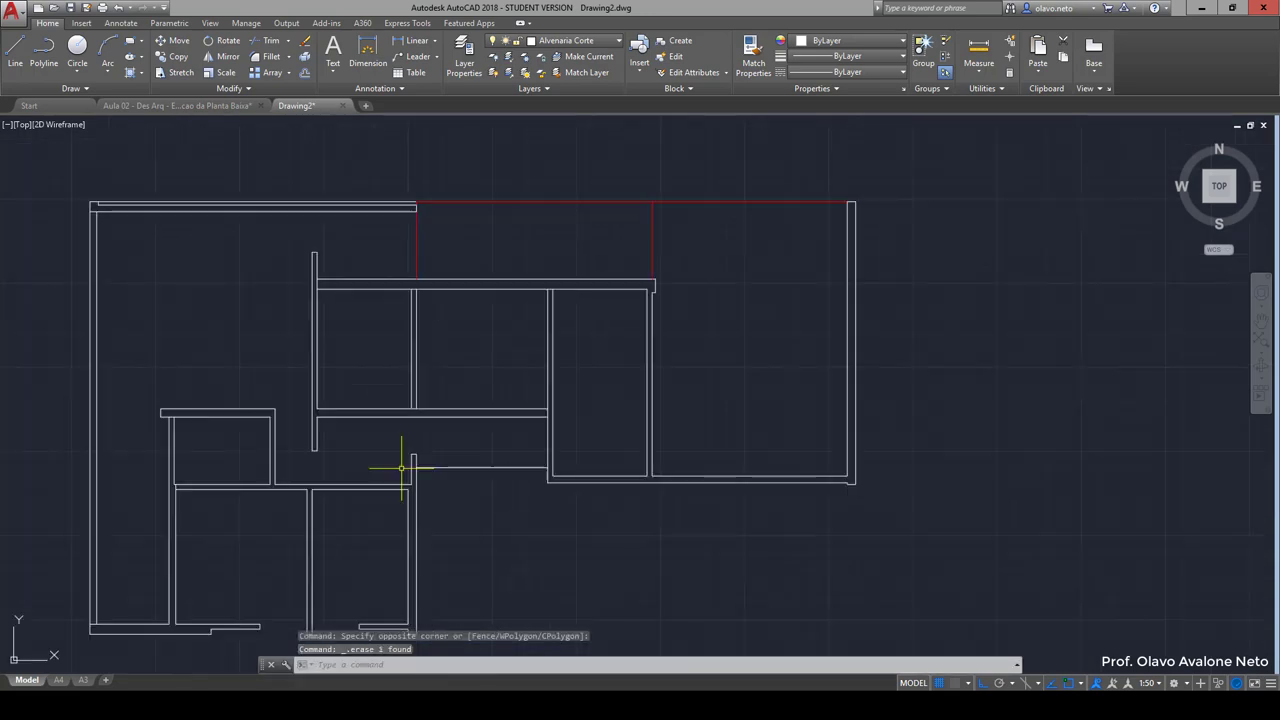
{"action": "type", "text": "Ma"}
Step: Match the red vertical line's properties onto the offset line
{"action": "key", "text": "Return"}
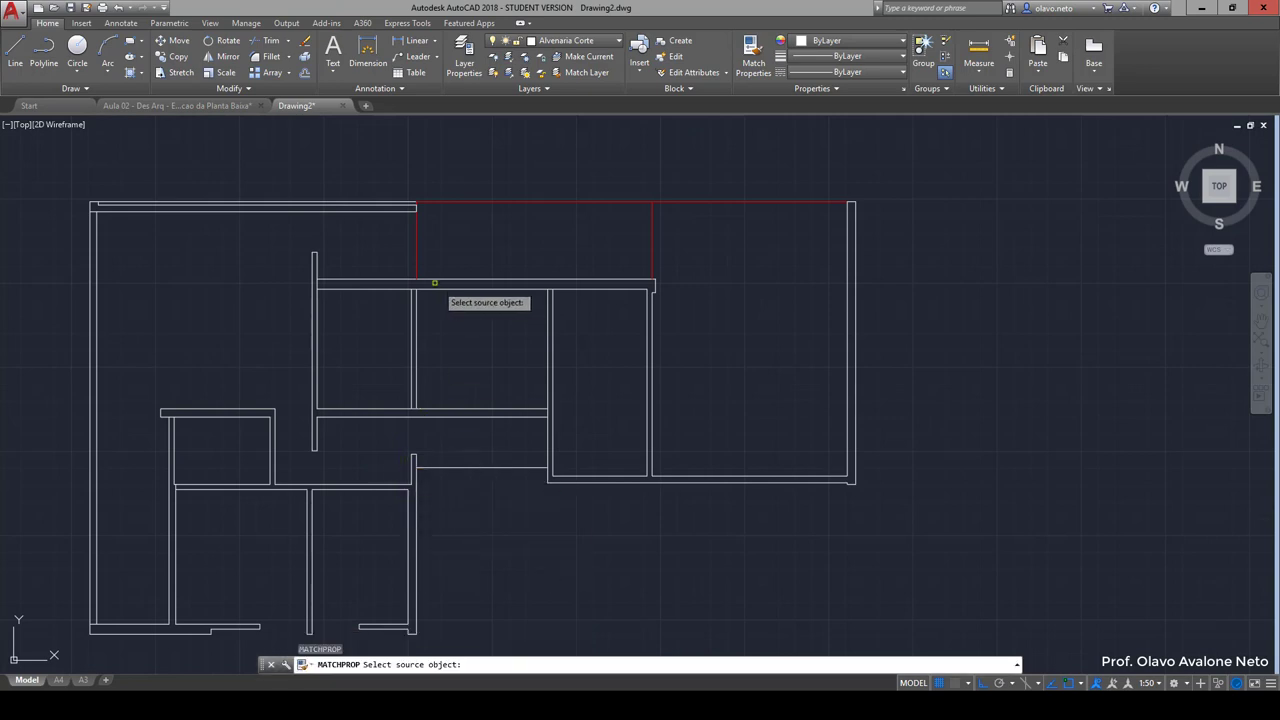
{"action": "left_click", "coordinate": [416, 270]}
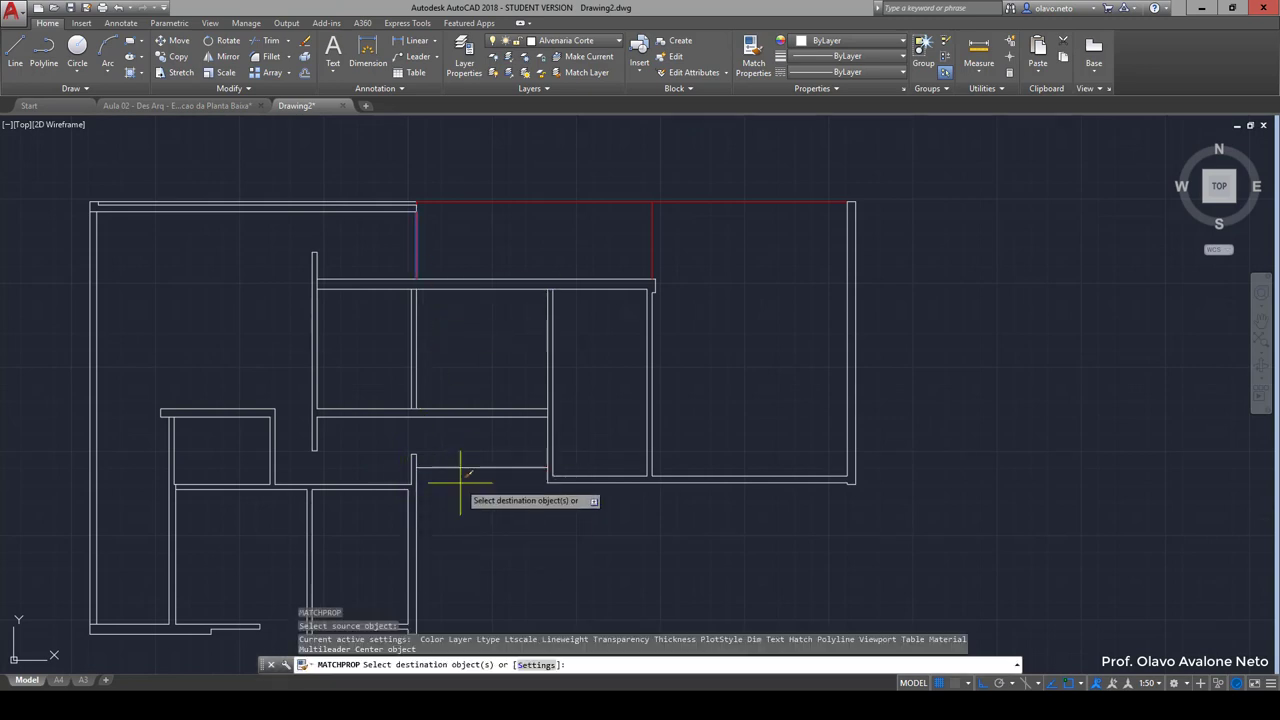
{"action": "left_click", "coordinate": [465, 500]}
{"action": "left_click", "coordinate": [430, 435]}
{"action": "scroll", "coordinate": [375, 465], "scroll_direction": "down", "scroll_amount": 2}
{"action": "middle_click_drag", "start_coordinate": [371, 471], "coordinate": [499, 437]}
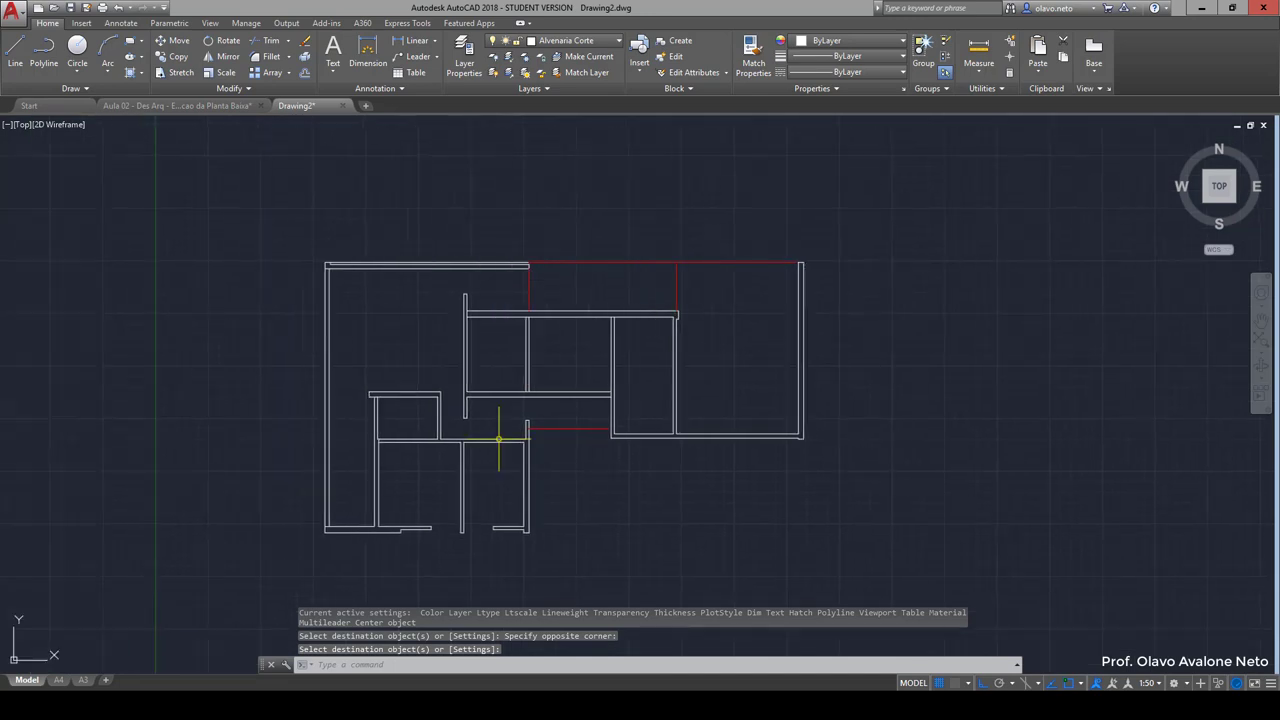
{"action": "scroll", "coordinate": [700, 480], "scroll_direction": "up", "scroll_amount": 2}
{"action": "scroll", "coordinate": [700, 480], "scroll_direction": "up", "scroll_amount": 2}
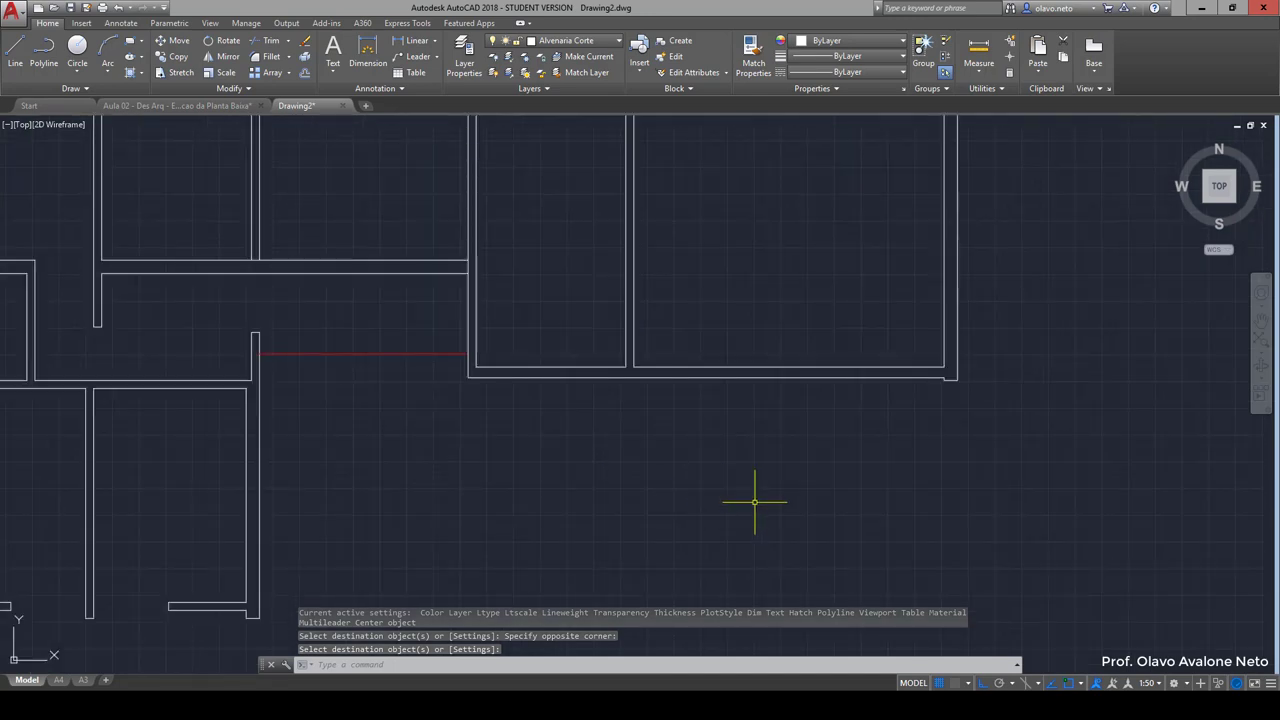
Step: Draw a horizontal line from the outer wall corner to the corridor wall
{"action": "key", "text": "Escape"}
{"action": "type", "text": "l"}
{"action": "key", "text": "Return"}
{"action": "left_click", "coordinate": [943, 380]}
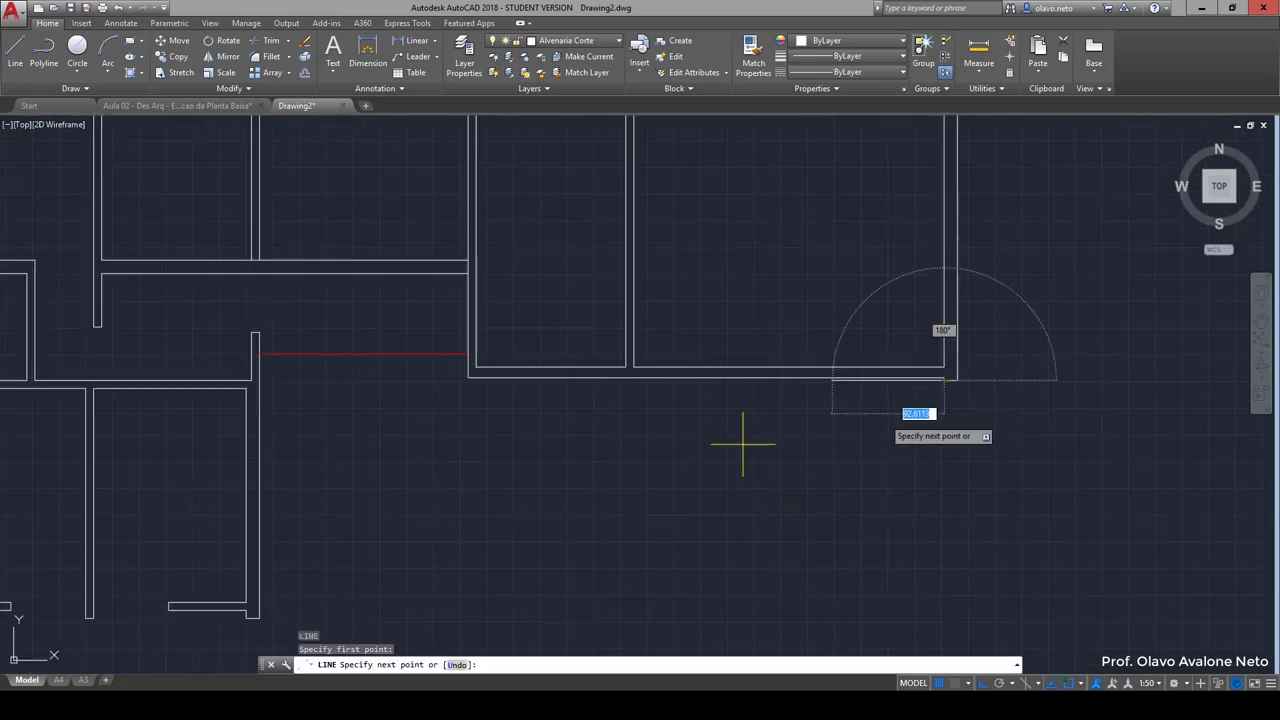
{"action": "left_click", "coordinate": [258, 380]}
{"action": "key", "text": "Return"}
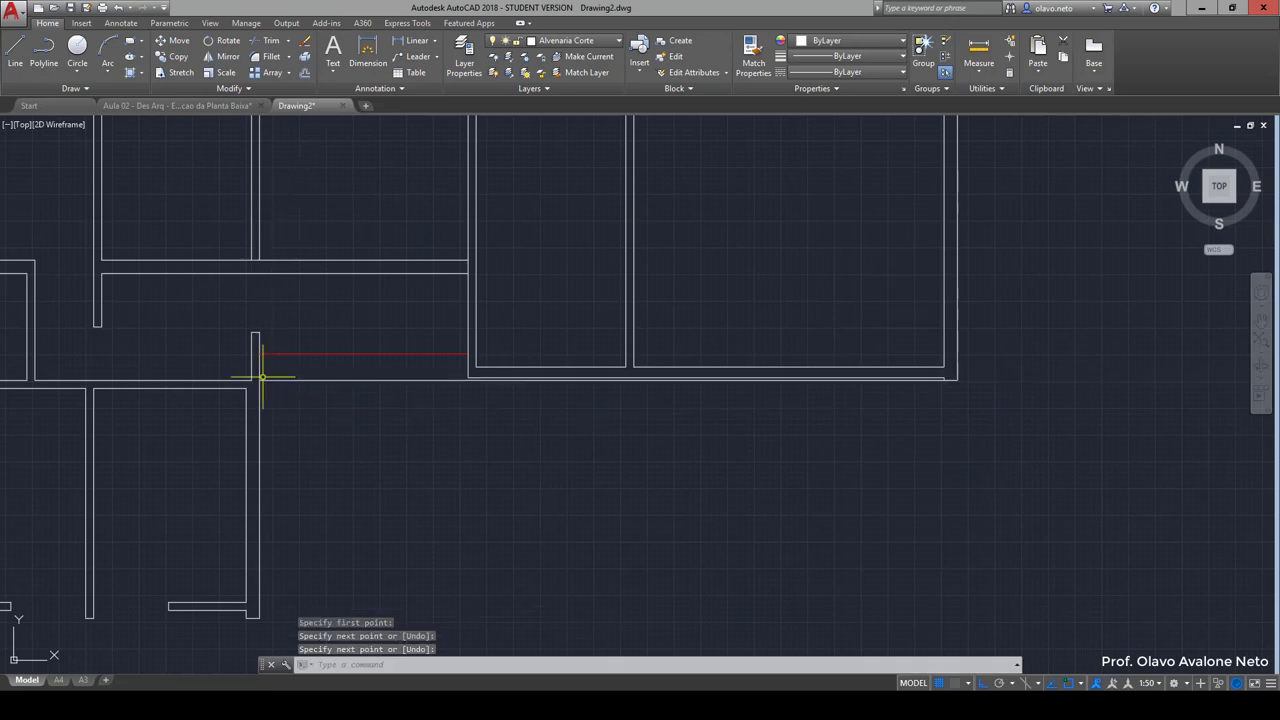
Step: Move the new horizontal line 5 units down
{"action": "left_click", "coordinate": [899, 380]}
{"action": "type", "text": "m"}
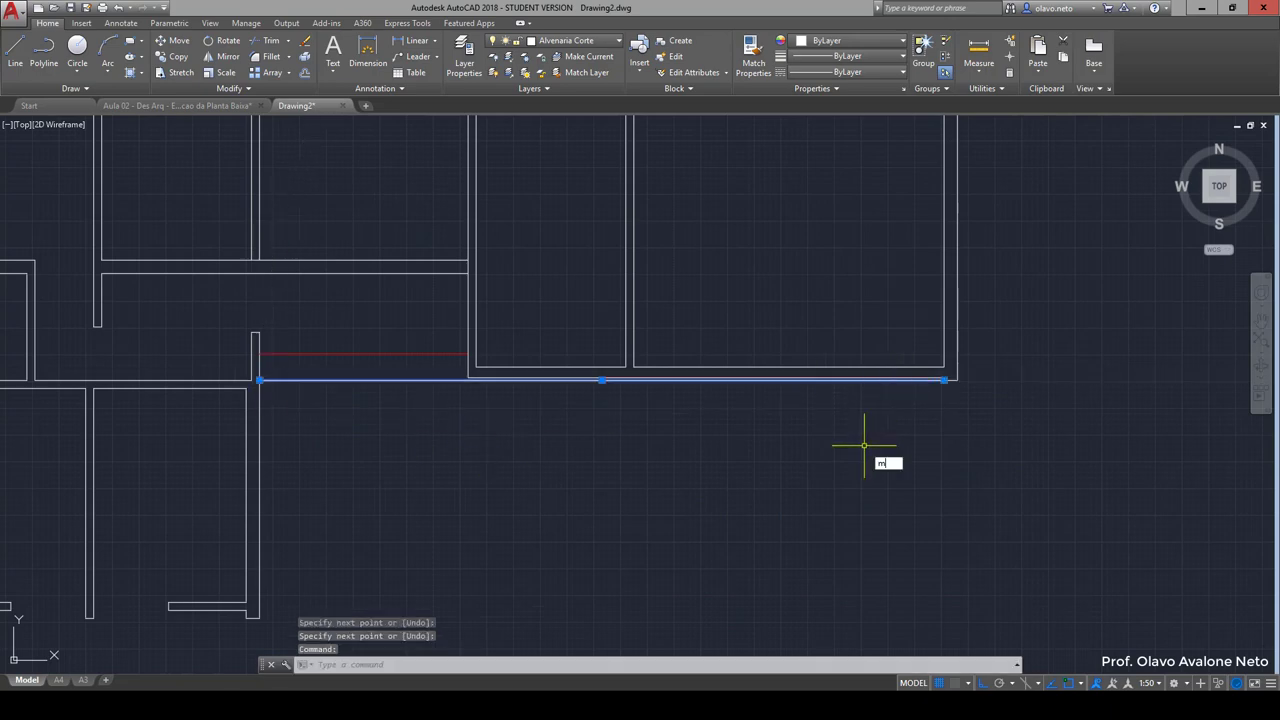
{"action": "key", "text": "Return"}
{"action": "left_click", "coordinate": [865, 446]}
{"action": "type", "text": "5"}
{"action": "key", "text": "Return"}
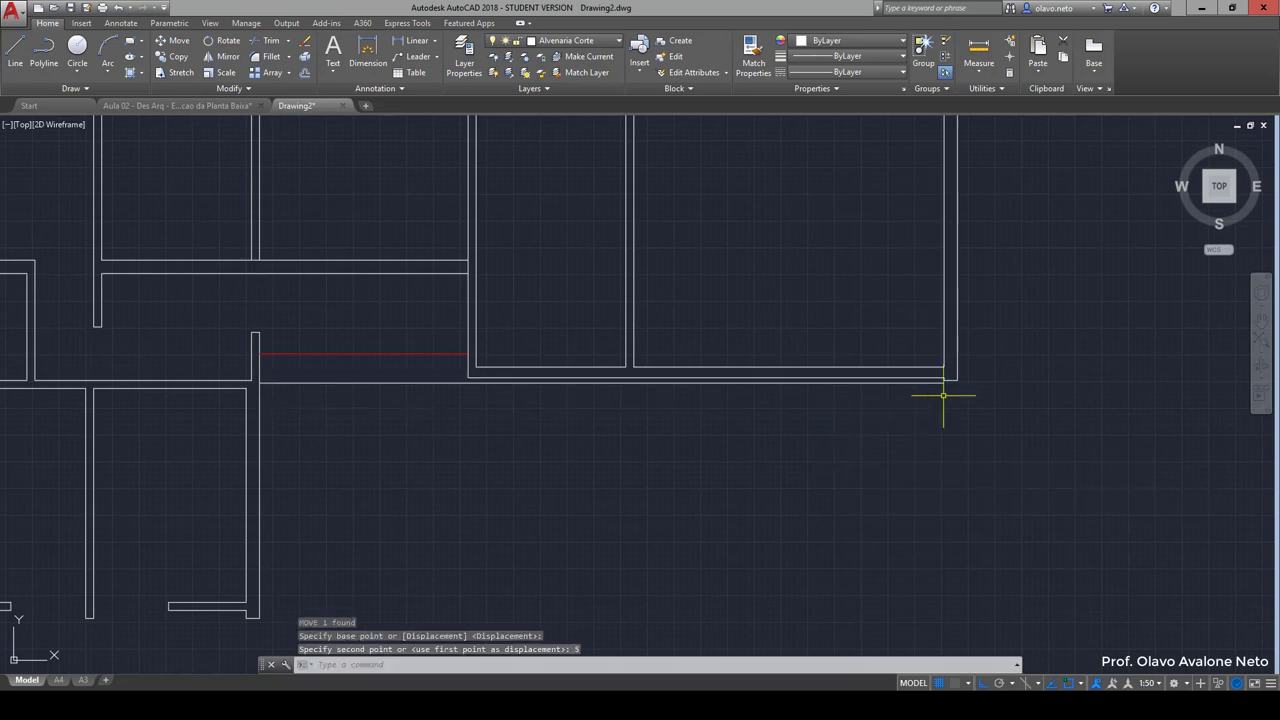
{"action": "scroll", "coordinate": [943, 396], "scroll_direction": "up", "scroll_amount": 5}
Step: Stretch the right wall ends down to meet the new line
{"action": "type", "text": "s"}
{"action": "key", "text": "Return"}
{"action": "left_click", "coordinate": [1004, 308]}
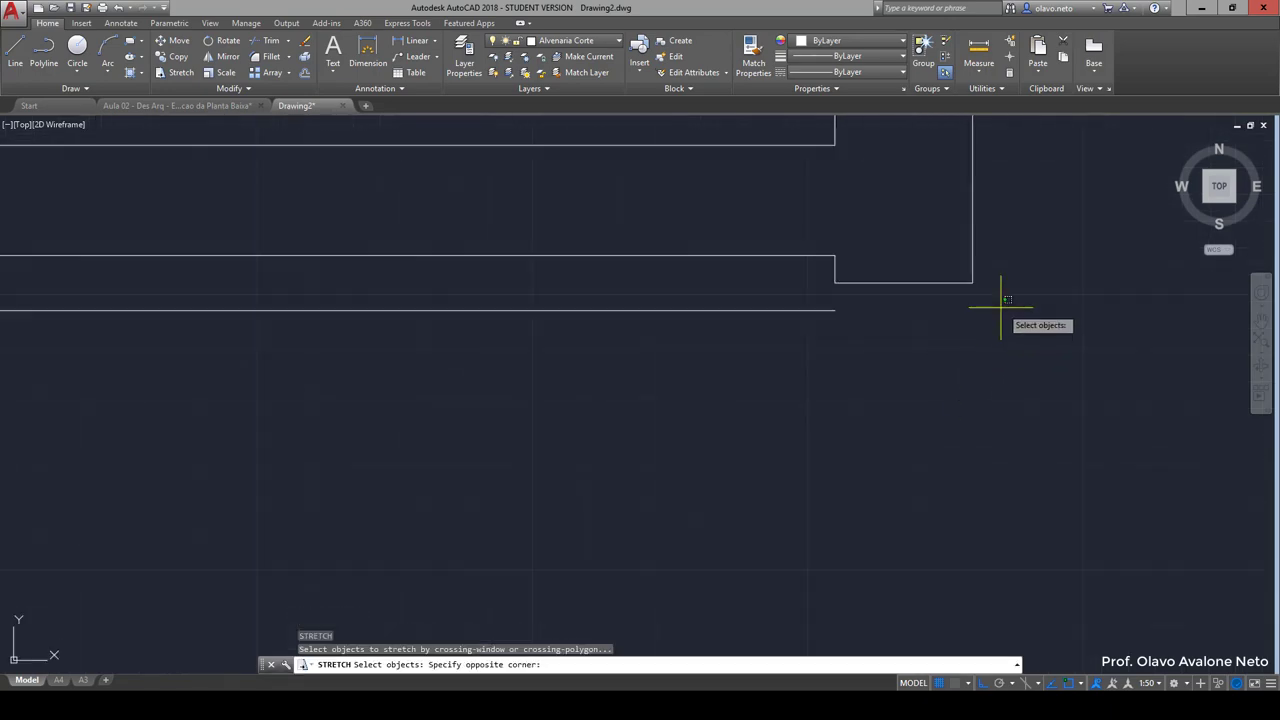
{"action": "left_click", "coordinate": [829, 260]}
{"action": "key", "text": "Return"}
{"action": "left_click", "coordinate": [829, 277]}
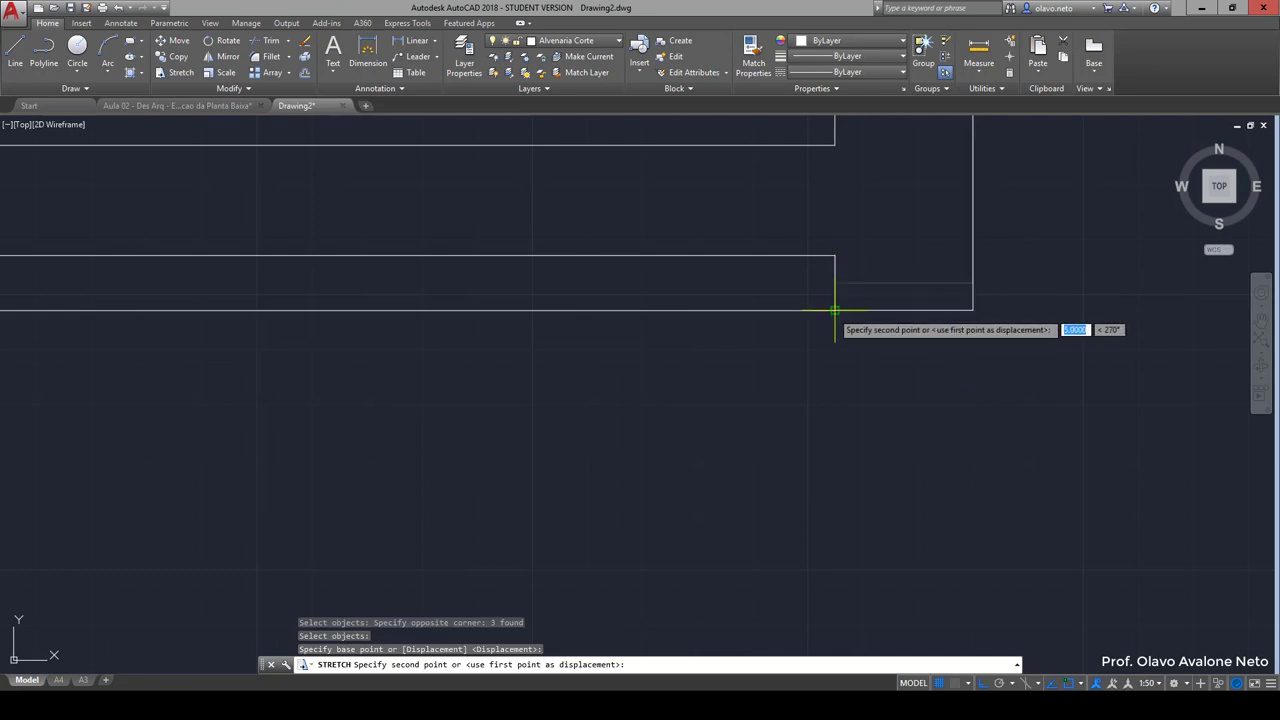
{"action": "left_click", "coordinate": [834, 307]}
{"action": "scroll", "coordinate": [851, 400], "scroll_direction": "down", "scroll_amount": 5}
Step: Select the new bottom line
{"action": "middle_click_drag", "start_coordinate": [460, 449], "coordinate": [590, 457]}
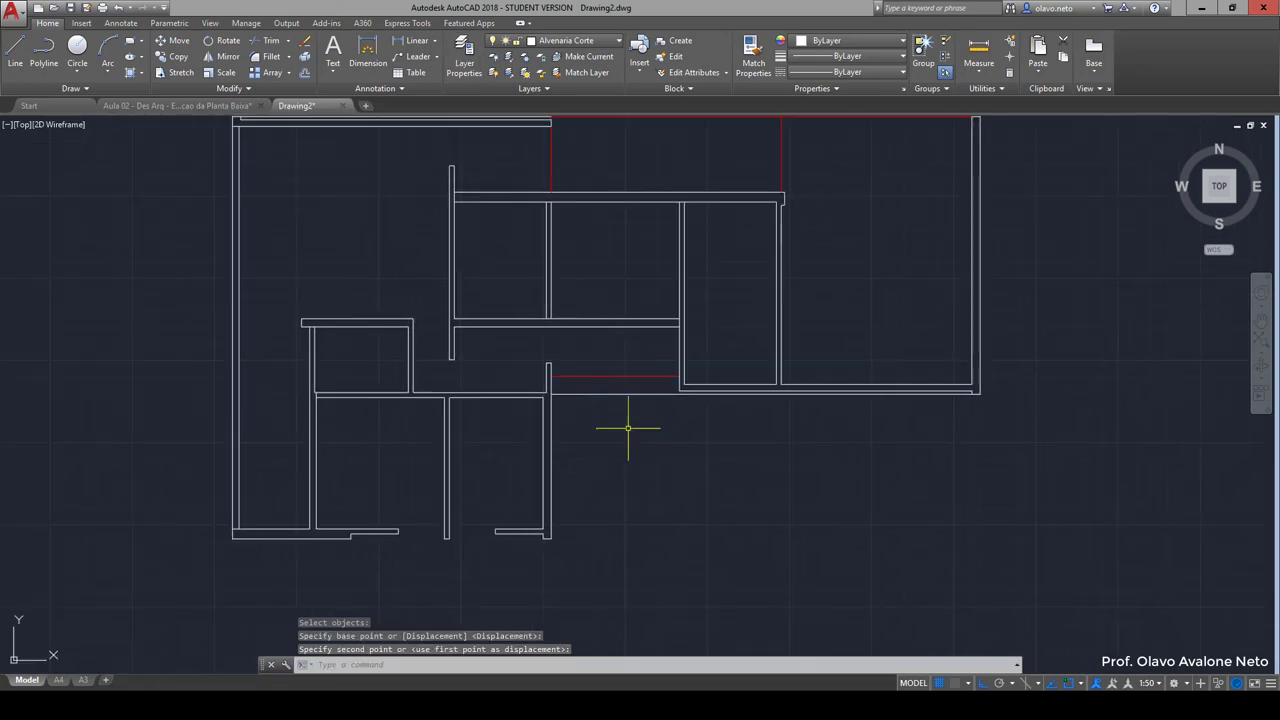
{"action": "left_click", "coordinate": [612, 404]}
{"action": "left_click", "coordinate": [591, 366]}
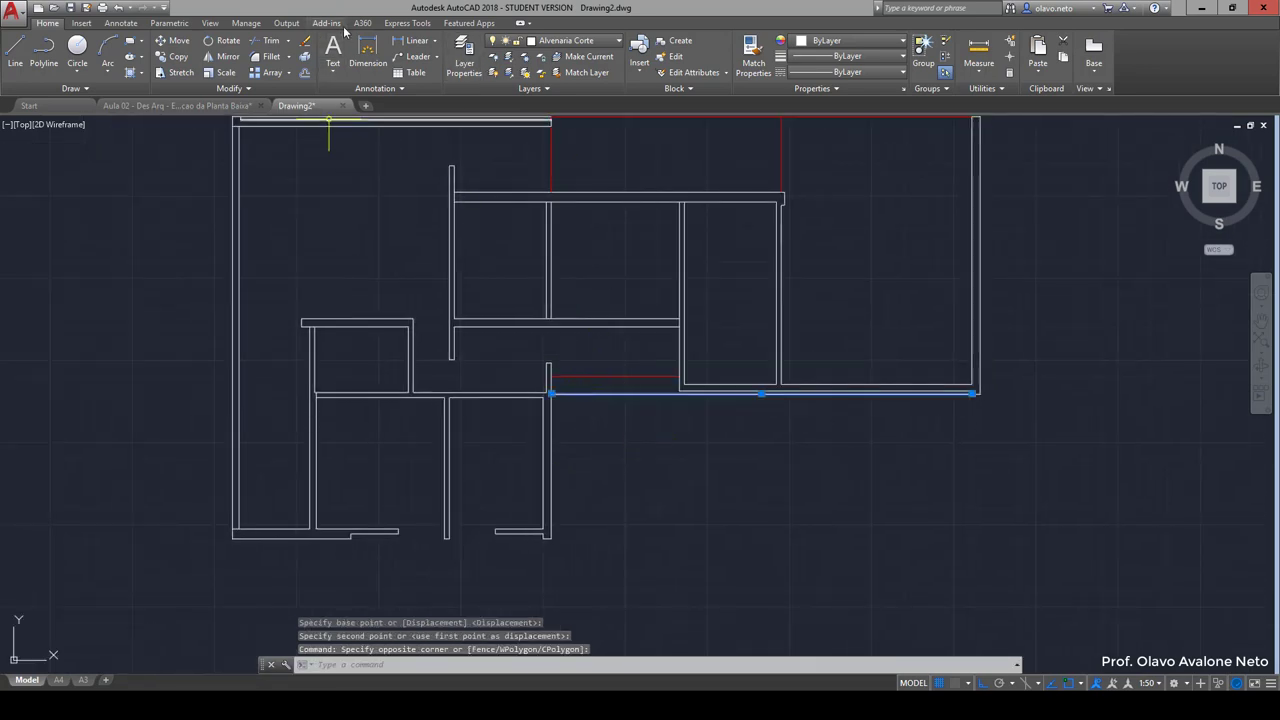
Step: Move the bottom line onto the Projeções layer and set its linetype scale to 0.1
{"action": "left_click", "coordinate": [570, 40]}
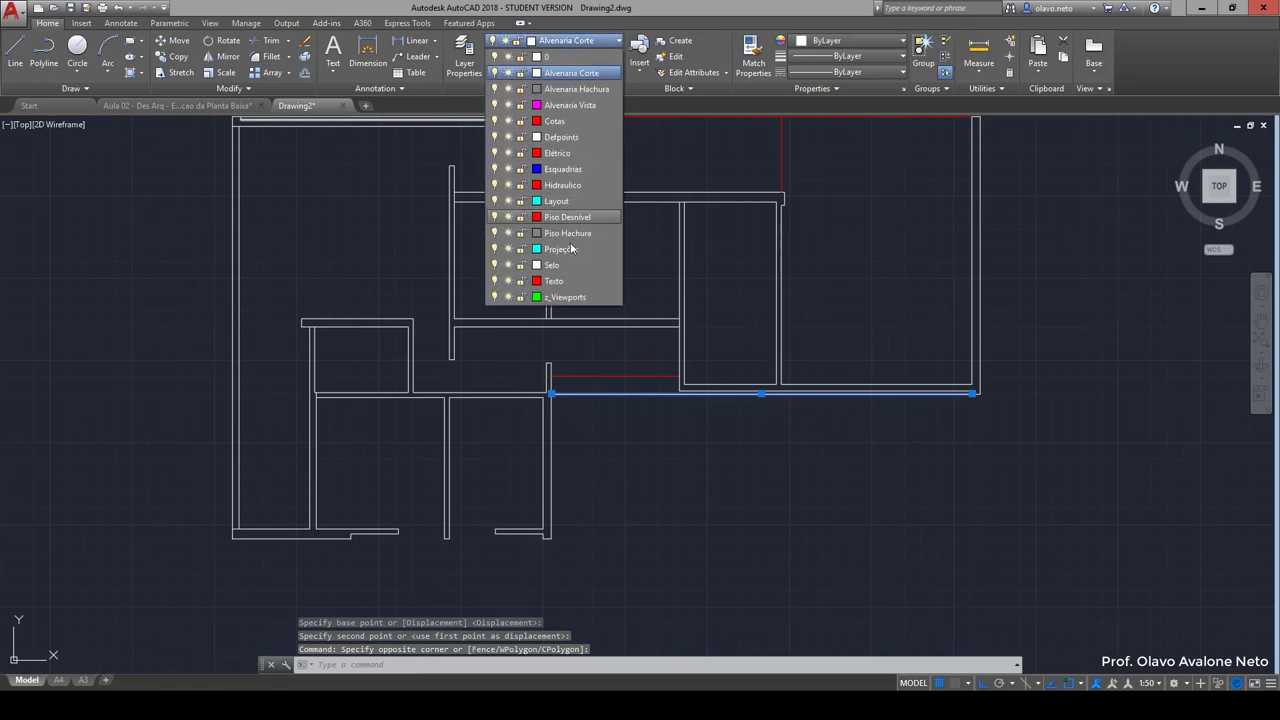
{"action": "left_click", "coordinate": [568, 249]}
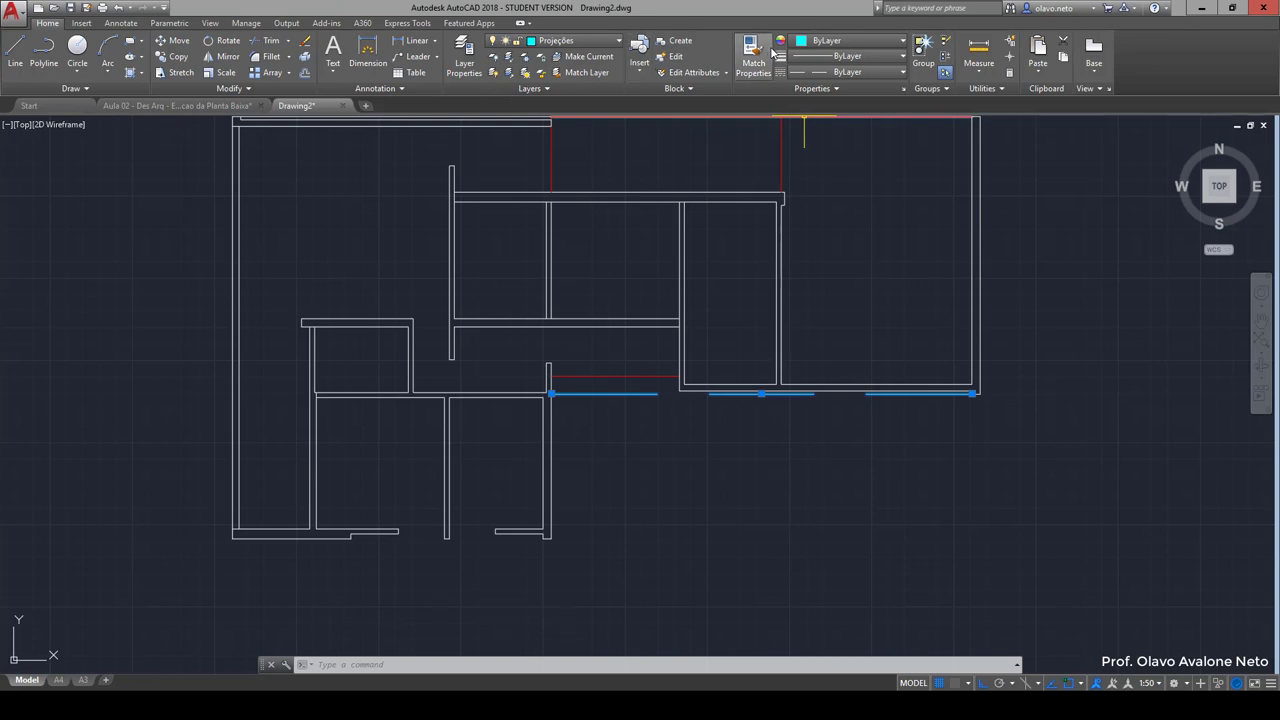
{"action": "left_click", "coordinate": [844, 87]}
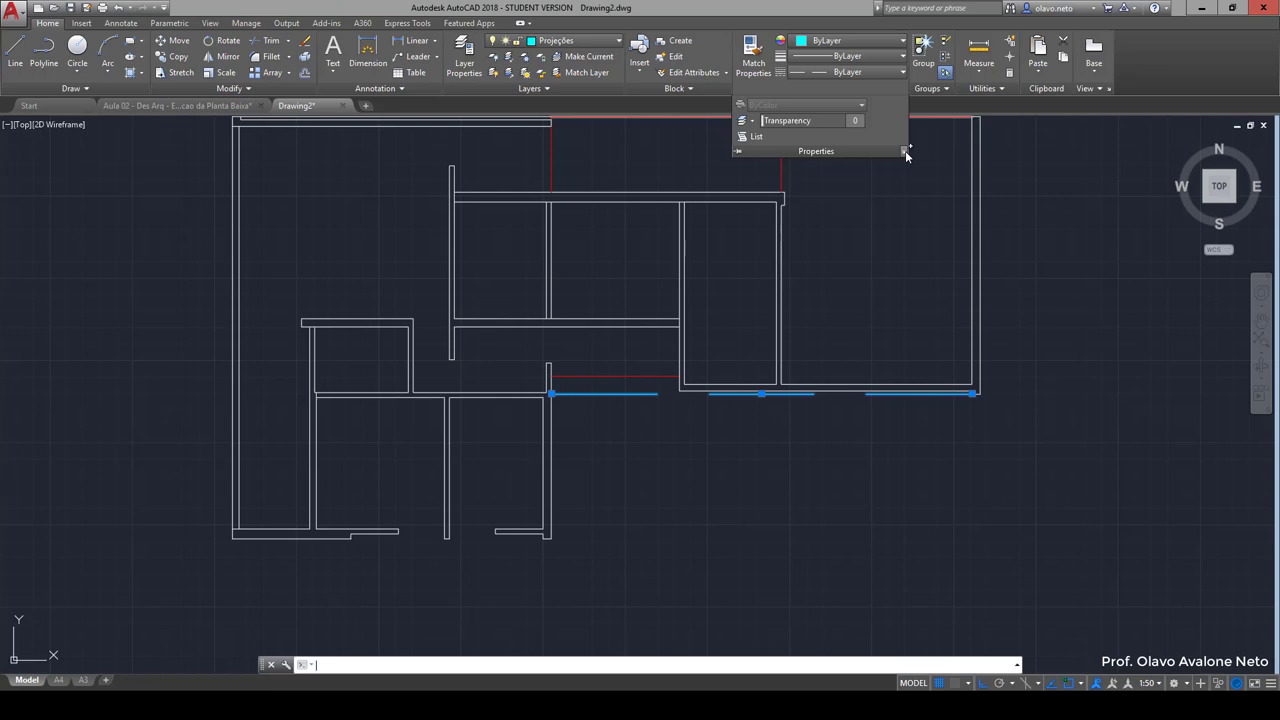
{"action": "left_click", "coordinate": [905, 151]}
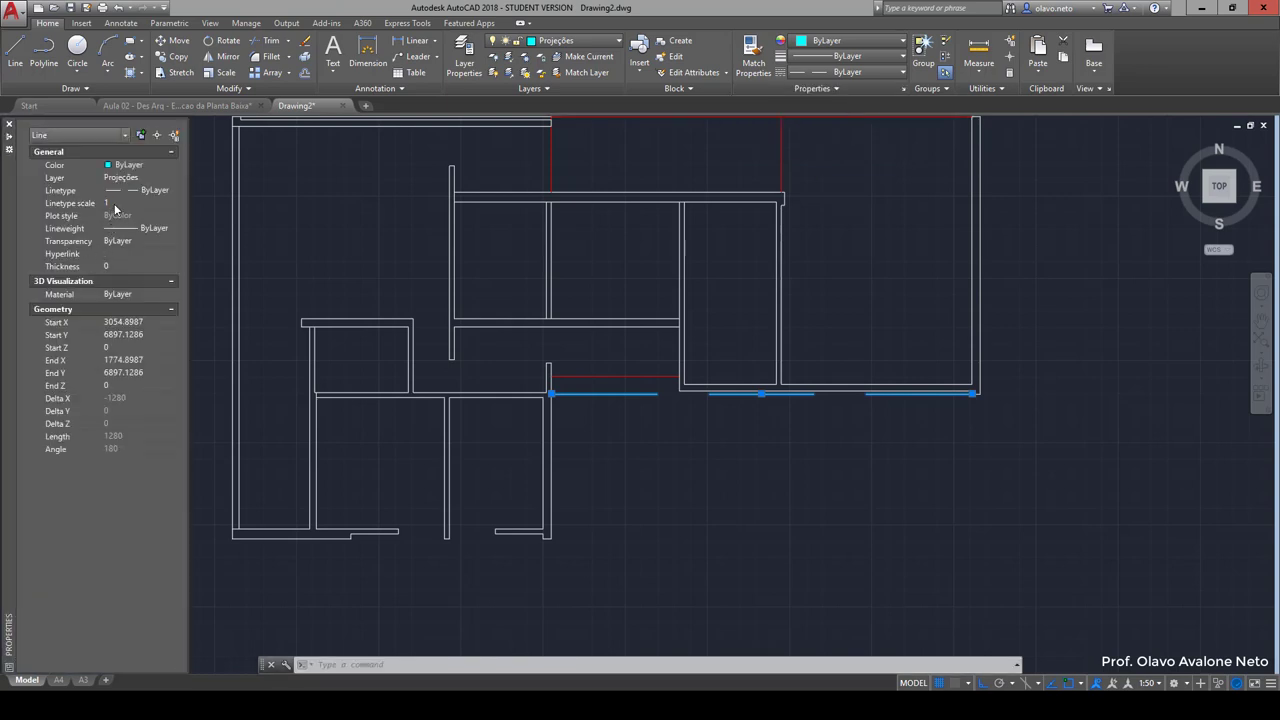
{"action": "left_click", "coordinate": [115, 203]}
{"action": "key", "text": "Return"}
{"action": "left_click", "coordinate": [115, 204]}
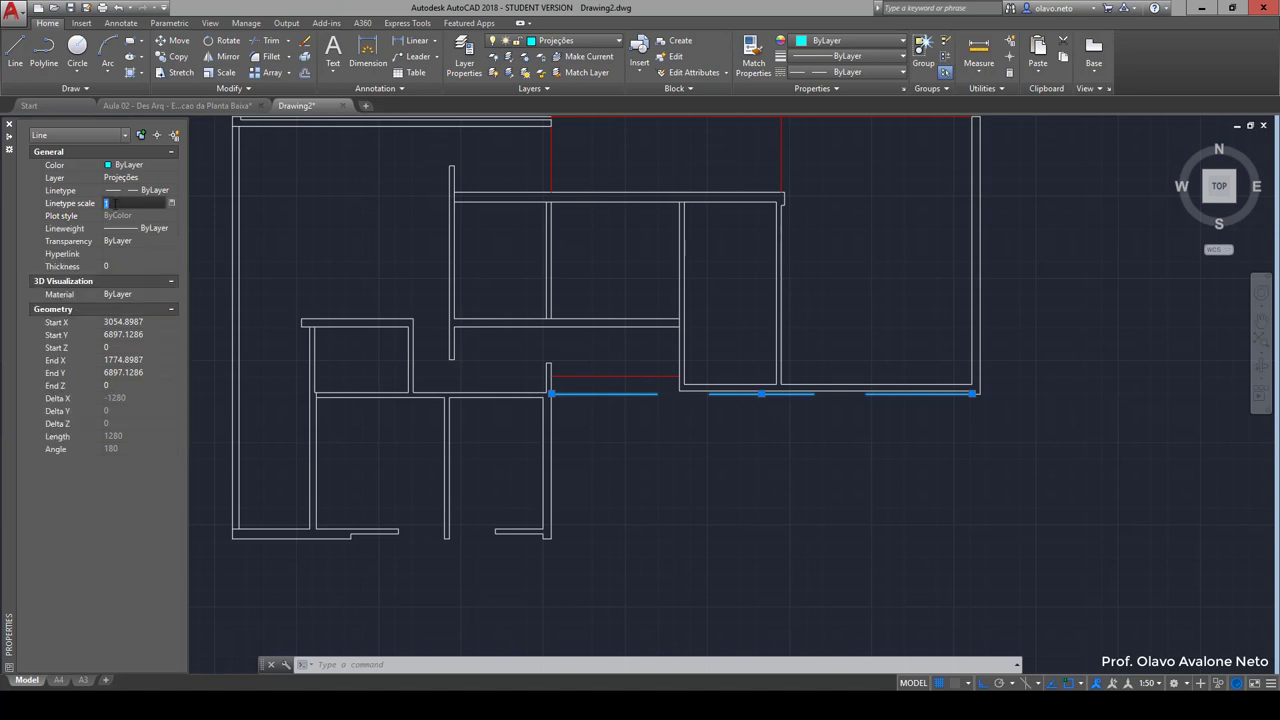
{"action": "type", "text": "0.1"}
{"action": "key", "text": "Return"}
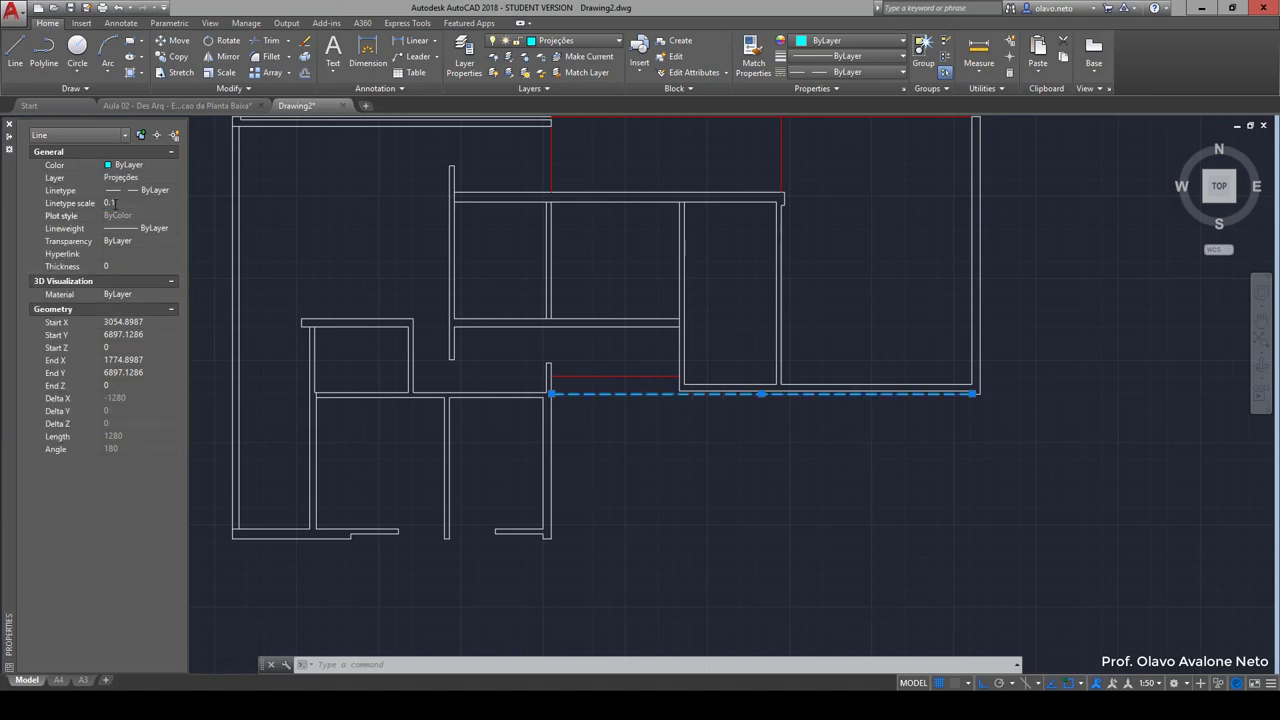
{"action": "left_click", "coordinate": [9, 124]}
{"action": "key", "text": "Escape"}
{"action": "middle_click_drag", "start_coordinate": [744, 443], "coordinate": [754, 483]}
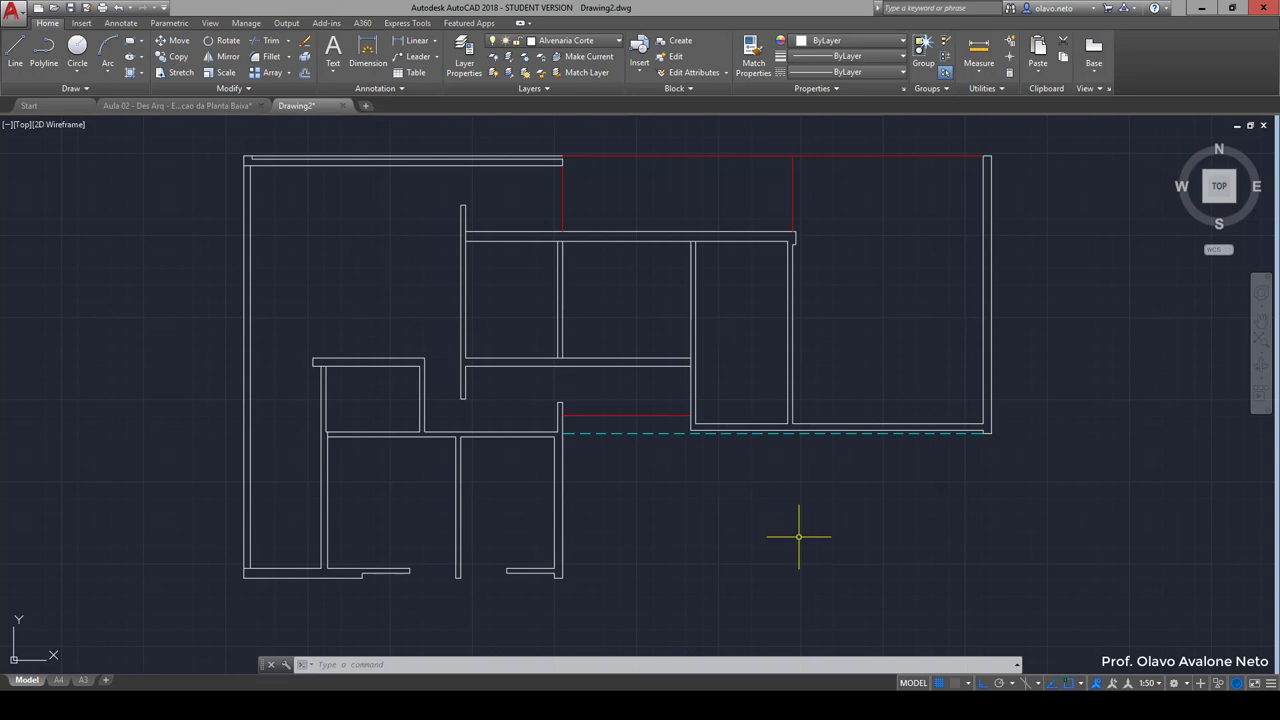
Step: Offset the right outer wall 125 outward, then that copy another 25
{"action": "mouse_move", "coordinate": [826, 357]}
{"action": "middle_mouse_down"}
{"action": "mouse_move", "coordinate": [594, 426]}
{"action": "mouse_move", "coordinate": [584, 394]}
{"action": "middle_mouse_up"}
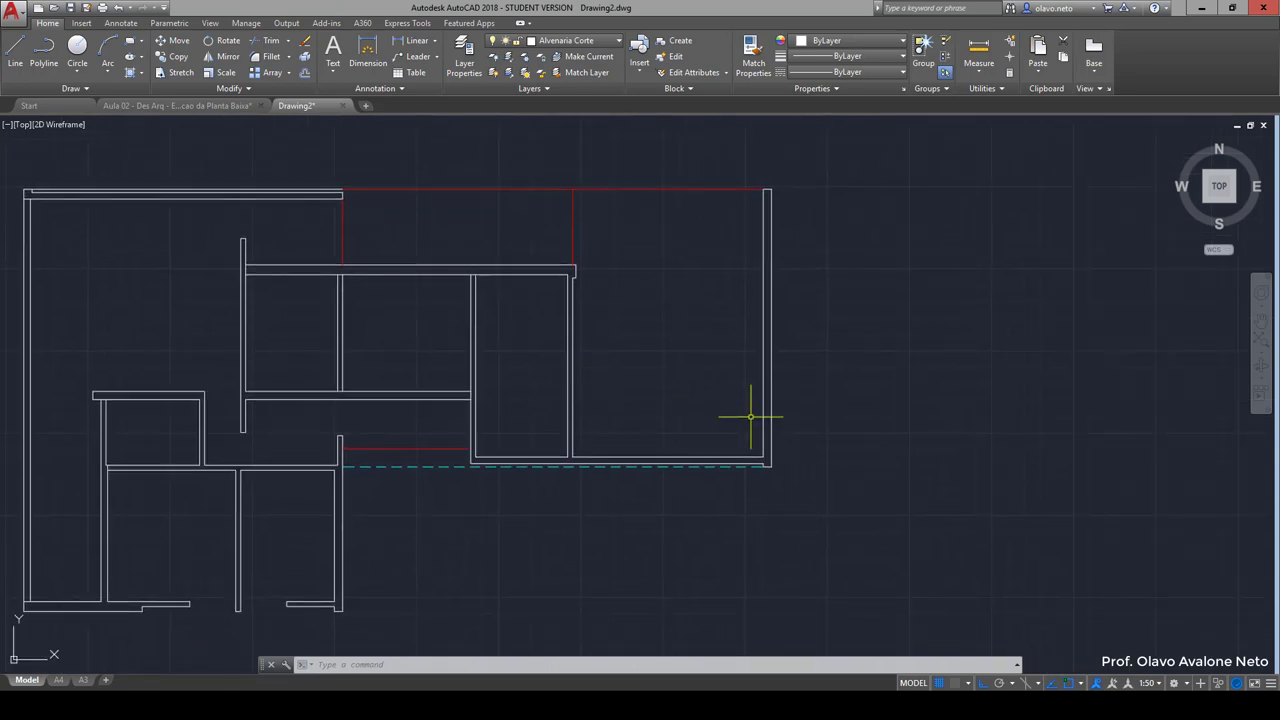
{"action": "key", "text": "o"}
{"action": "key", "text": "Return"}
{"action": "type", "text": "125"}
{"action": "key", "text": "Return"}
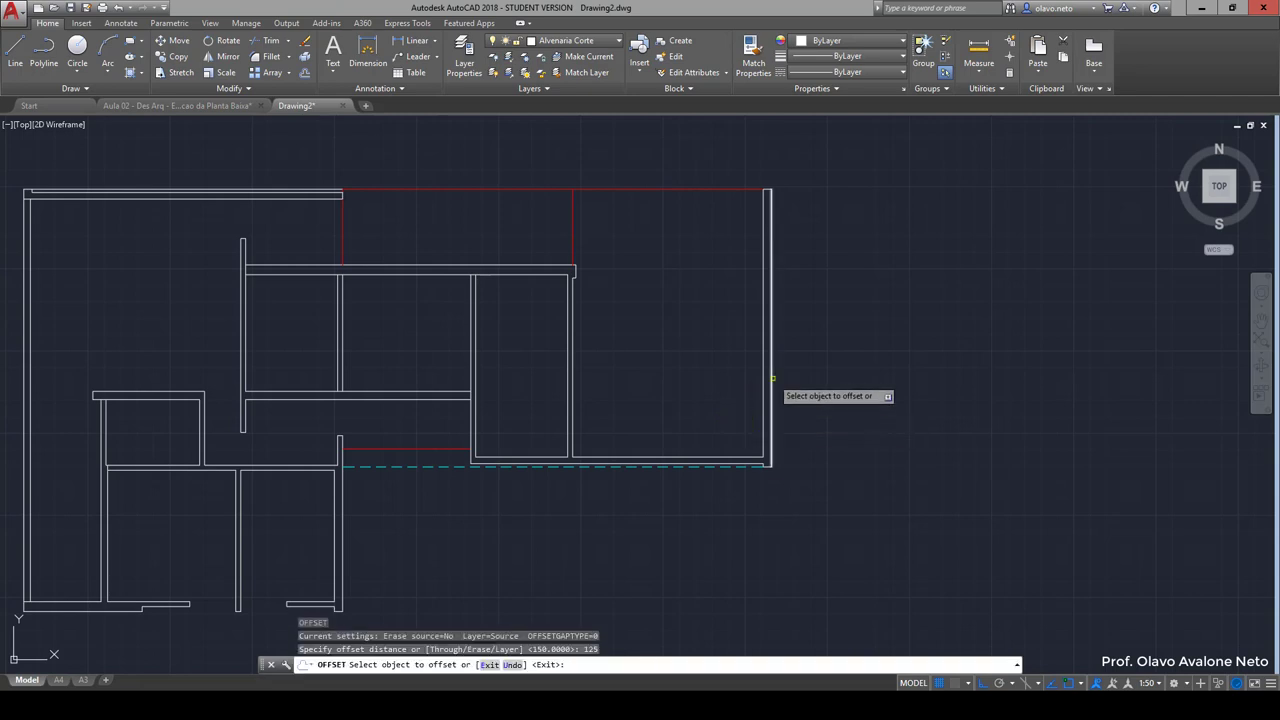
{"action": "left_click", "coordinate": [767, 405]}
{"action": "left_click", "coordinate": [850, 368]}
{"action": "key", "text": "Return"}
{"action": "key", "text": "Return"}
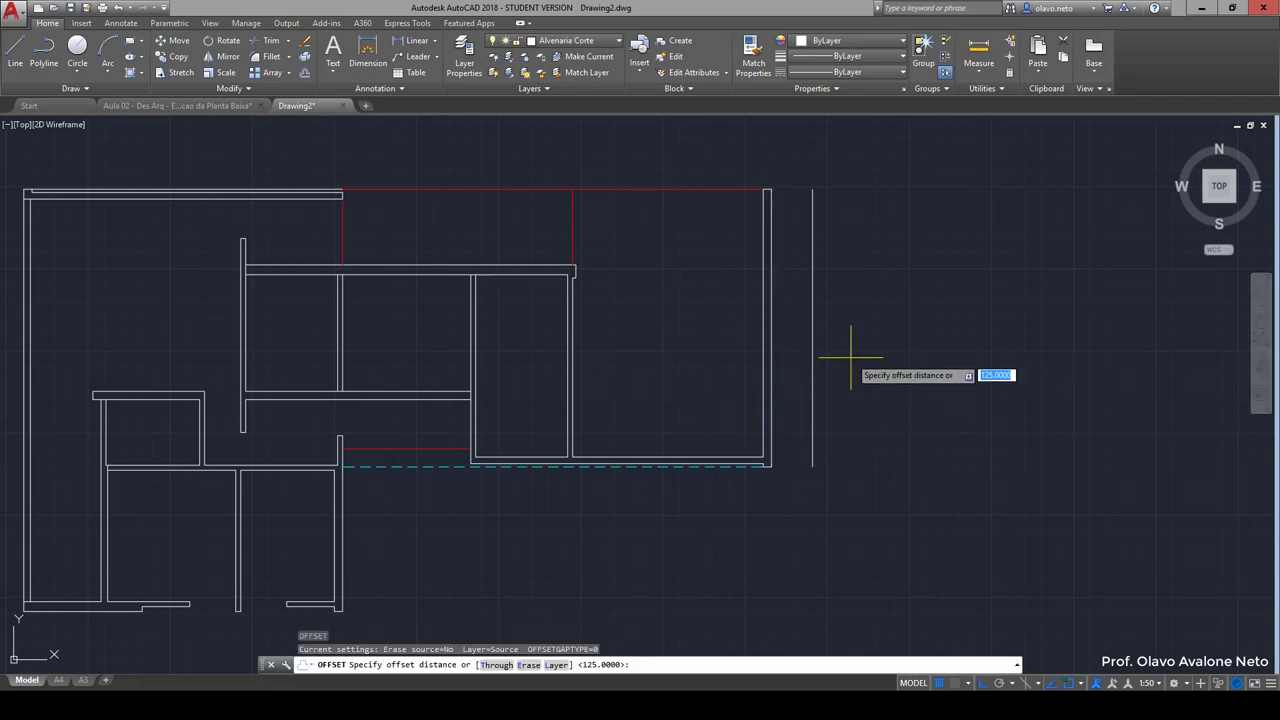
{"action": "type", "text": "25"}
{"action": "key", "text": "Return"}
{"action": "left_click", "coordinate": [813, 362]}
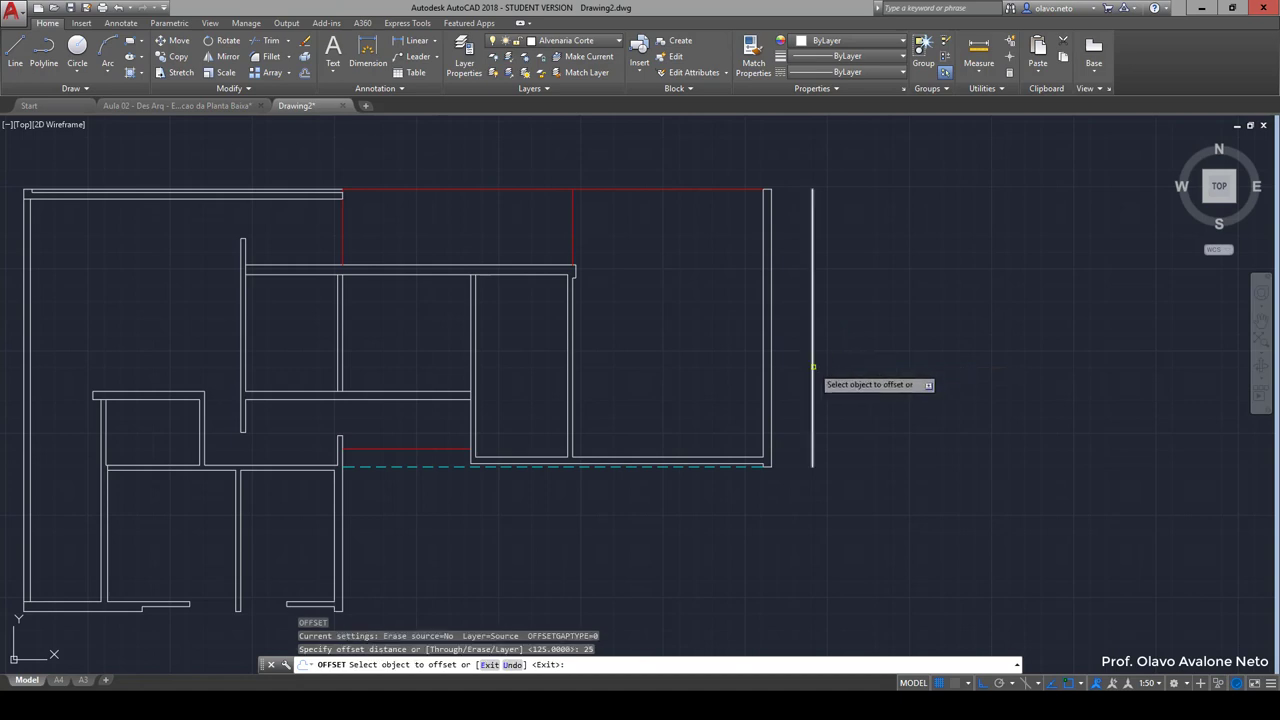
{"action": "left_click", "coordinate": [859, 348]}
{"action": "key", "text": "Return"}
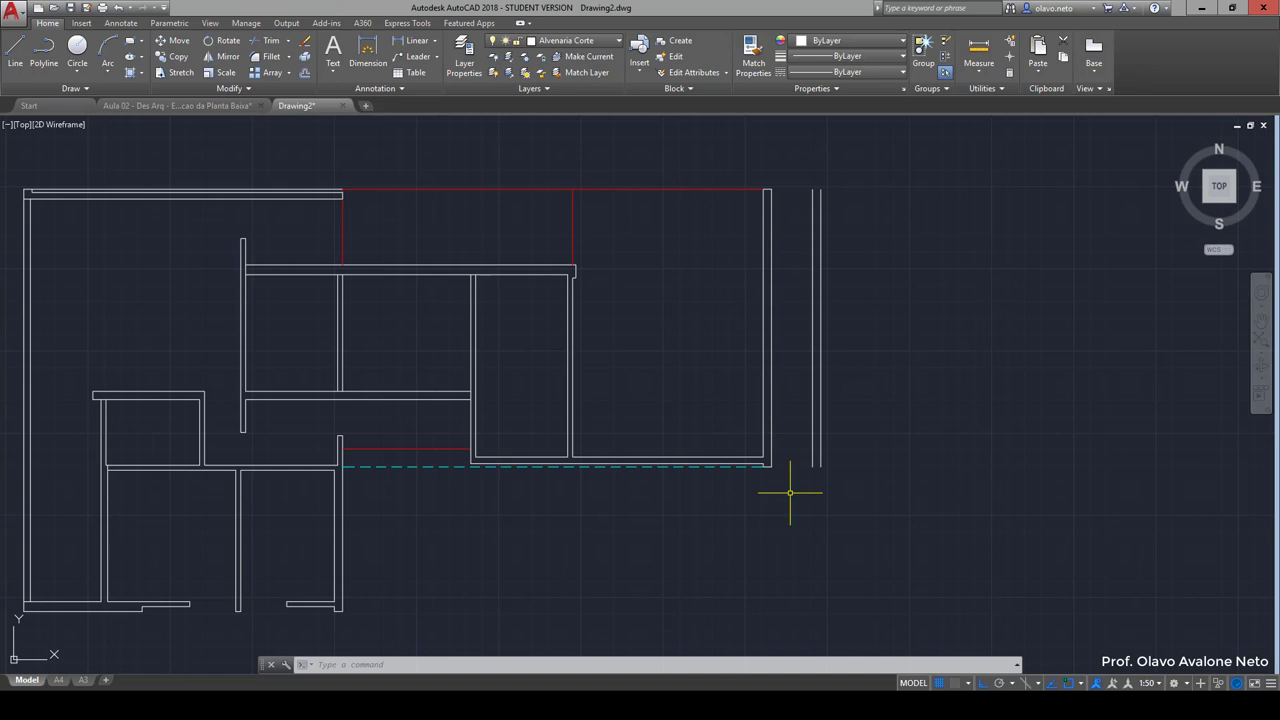
Step: Offset the cyan dashed line 100 down, then that copy another 25 down
{"action": "type", "text": "o"}
{"action": "key", "text": "Return"}
{"action": "type", "text": "100"}
{"action": "key", "text": "Return"}
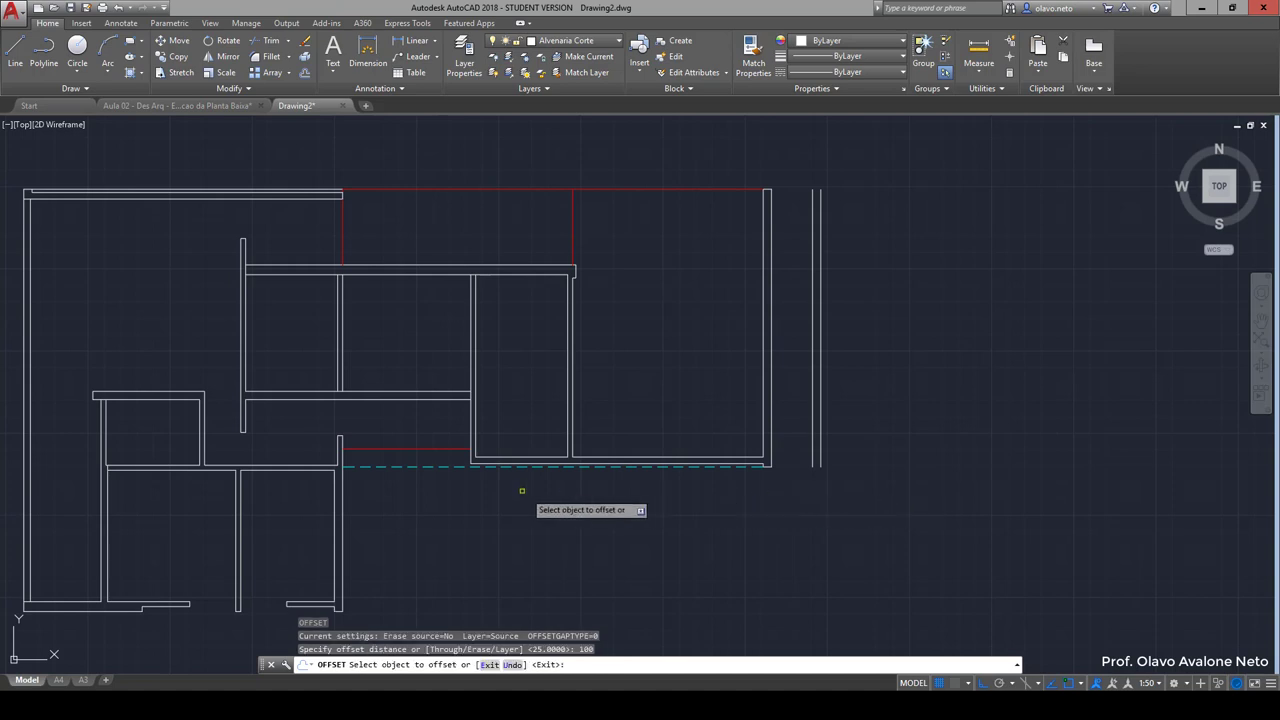
{"action": "left_click", "coordinate": [496, 466]}
{"action": "left_click", "coordinate": [501, 522]}
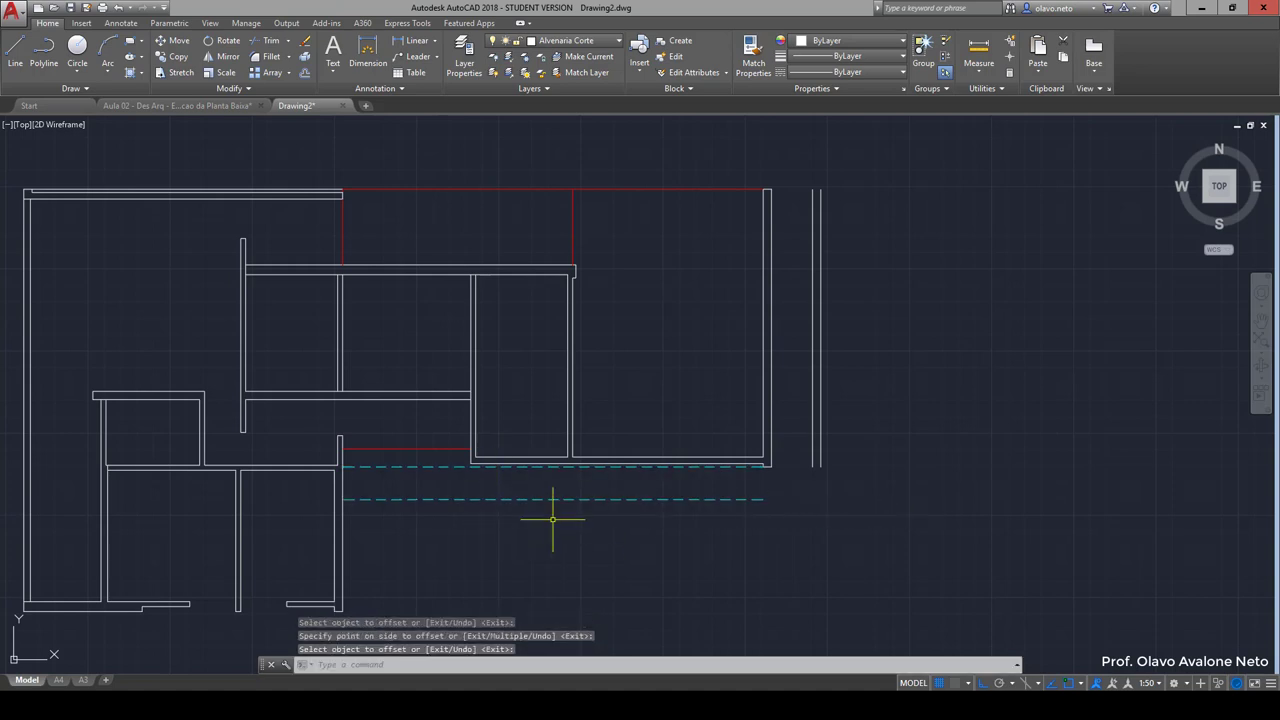
{"action": "key", "text": "Return"}
{"action": "key", "text": "Return"}
{"action": "type", "text": "25"}
{"action": "key", "text": "Return"}
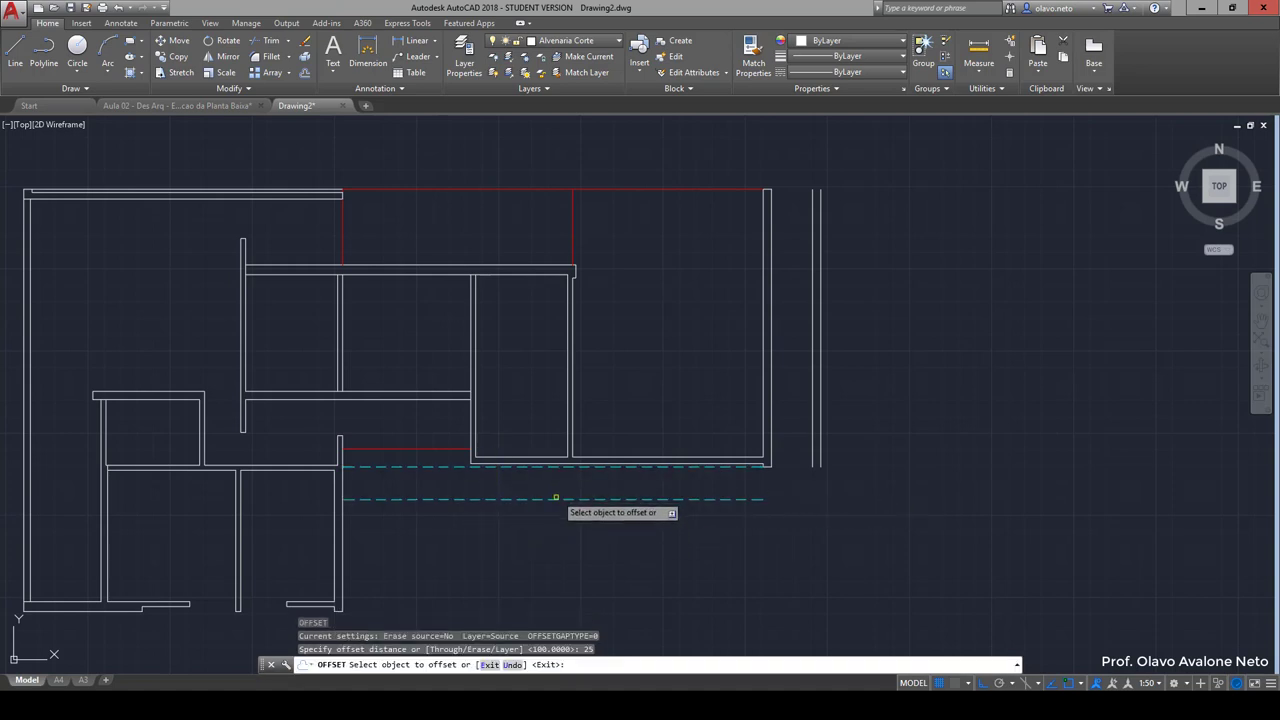
{"action": "left_click", "coordinate": [556, 497]}
{"action": "left_click", "coordinate": [555, 520]}
{"action": "key", "text": "Return"}
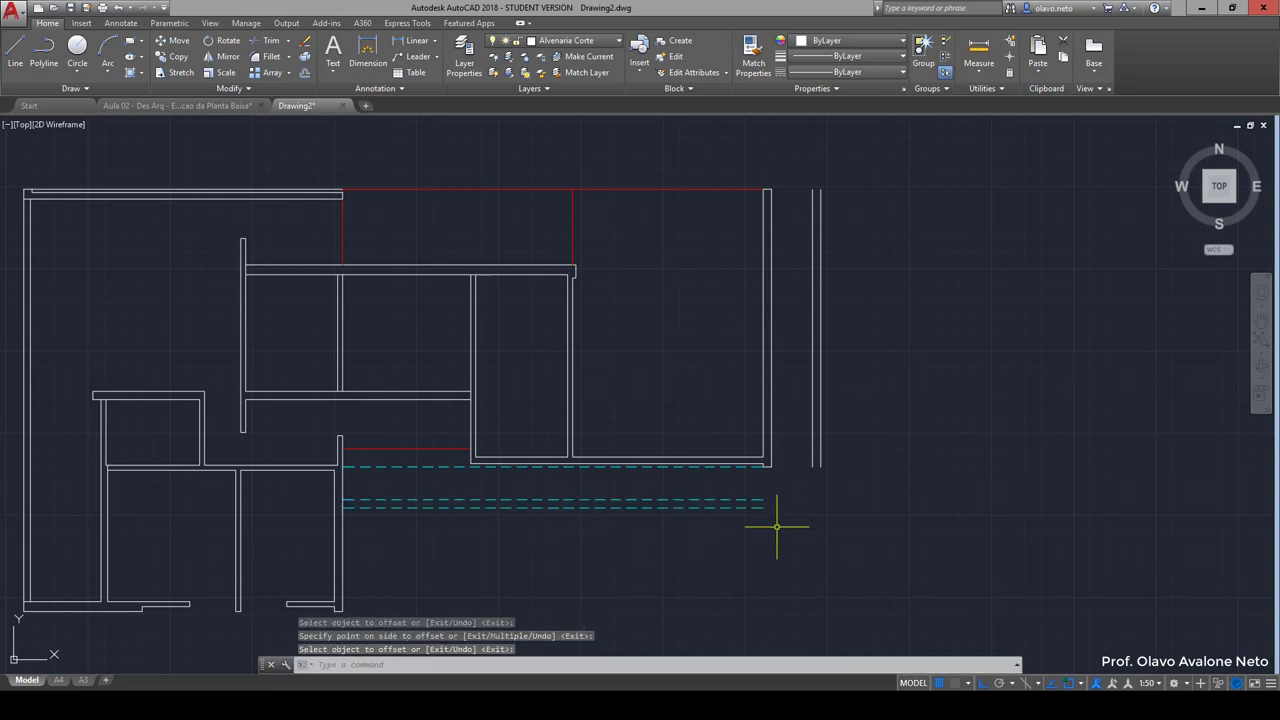
Step: Select the two new vertical lines and the two lower dashed lines
{"action": "type", "text": "l"}
{"action": "key", "text": "Return"}
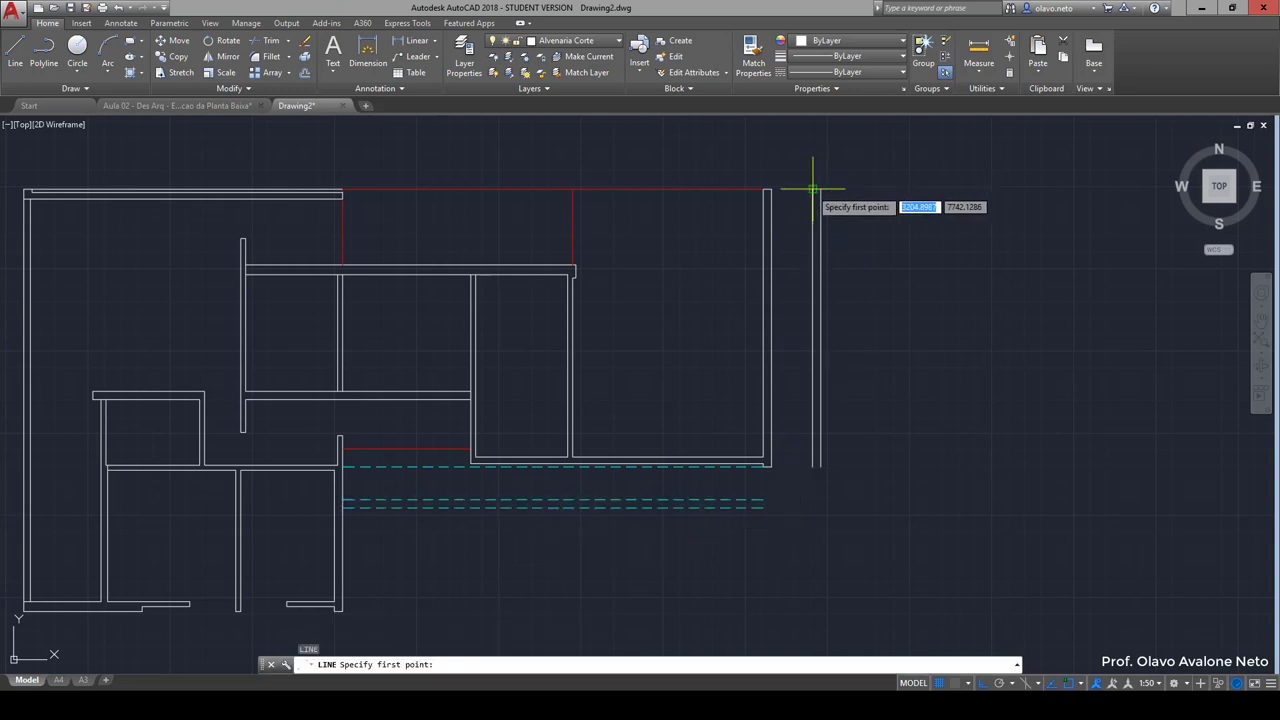
{"action": "left_click", "coordinate": [812, 188]}
{"action": "left_click", "coordinate": [809, 191]}
{"action": "key", "text": "Return"}
{"action": "left_click", "coordinate": [843, 222]}
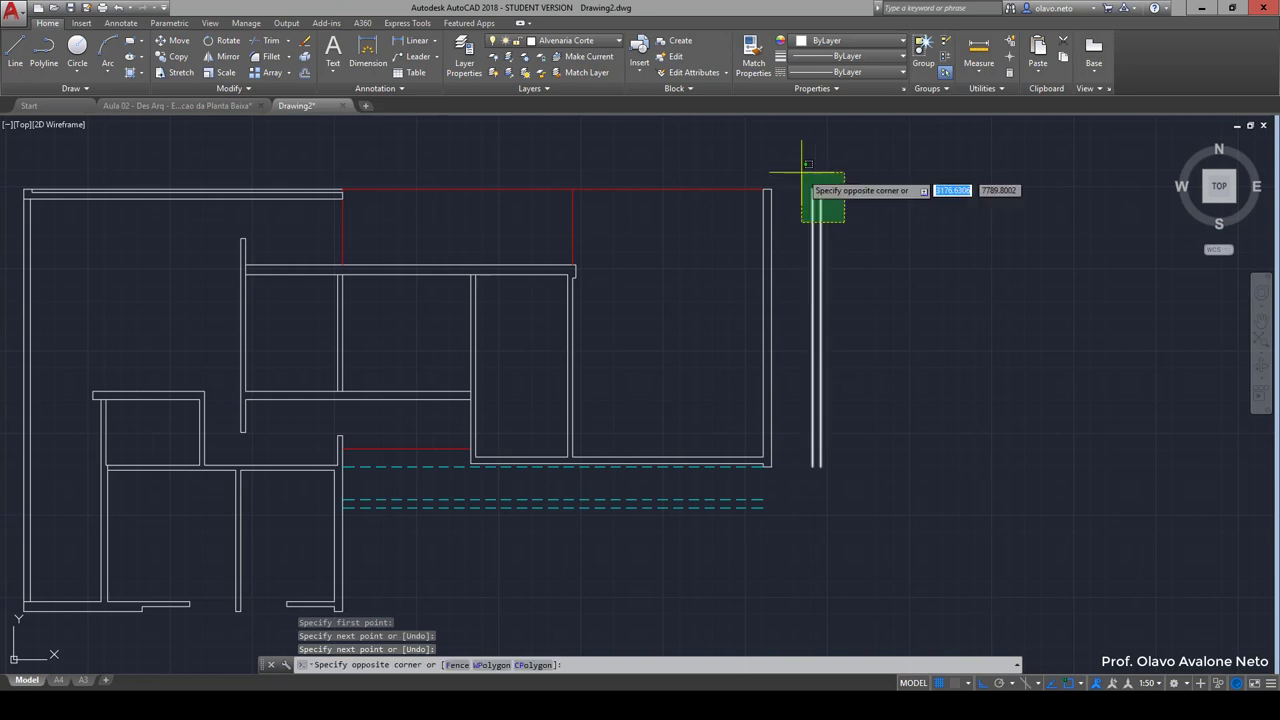
{"action": "left_click", "coordinate": [803, 168]}
{"action": "left_click", "coordinate": [794, 520]}
{"action": "left_click", "coordinate": [686, 466]}
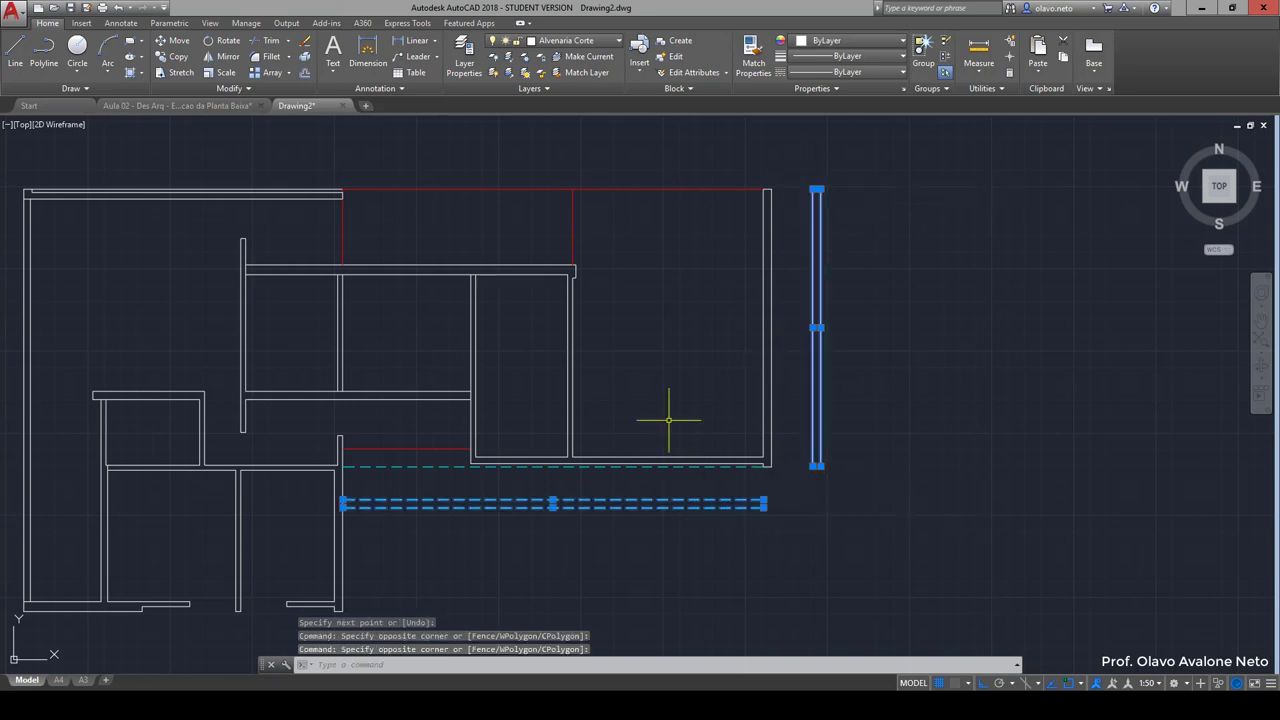
Step: Assign the four lines to the Alvenaria Vista layer, coloured magenta
{"action": "left_click", "coordinate": [570, 40]}
{"action": "left_click", "coordinate": [544, 105]}
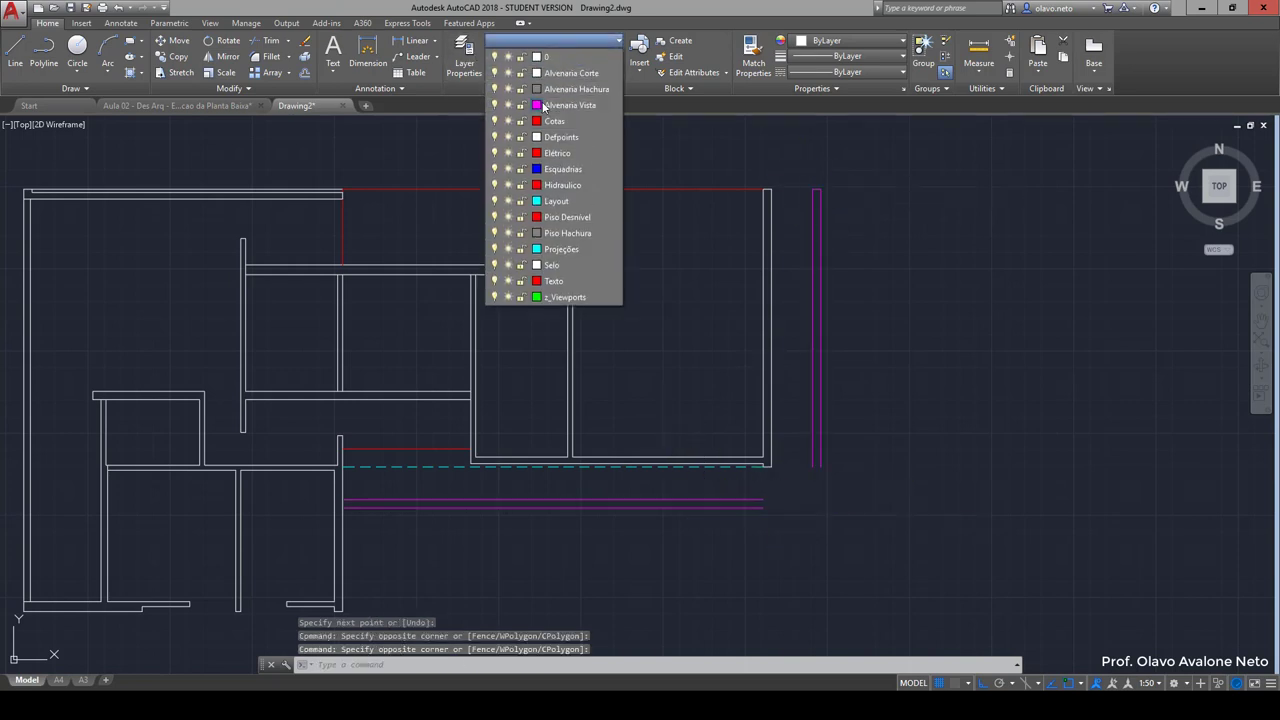
{"action": "left_click", "coordinate": [537, 105]}
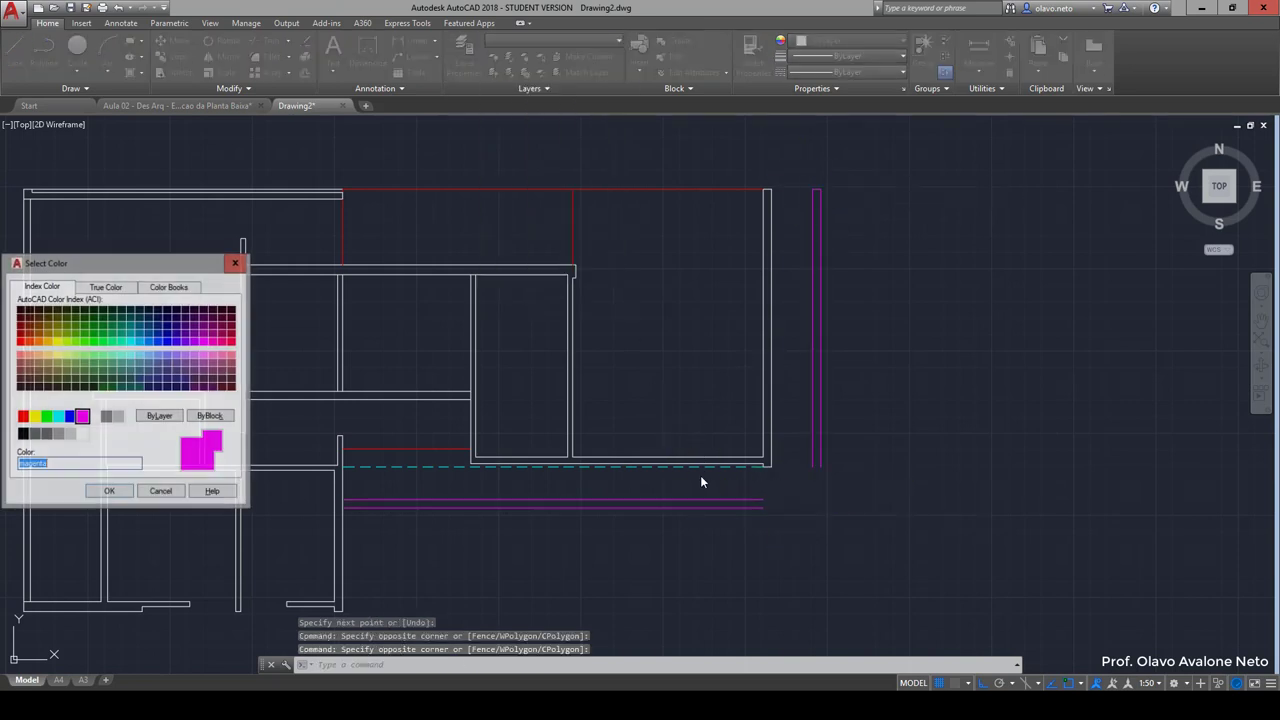
{"action": "left_click", "coordinate": [109, 491]}
{"action": "left_click", "coordinate": [550, 40]}
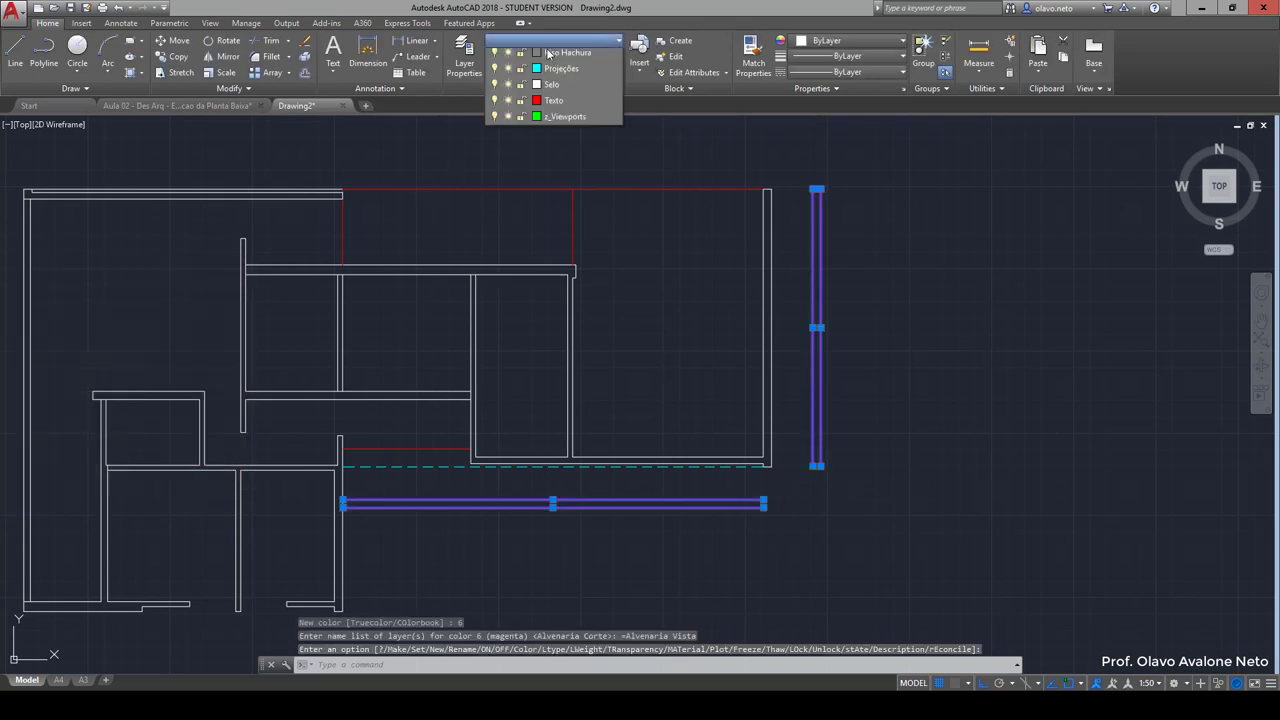
{"action": "left_click", "coordinate": [571, 106]}
{"action": "key", "text": "Escape"}
{"action": "key", "text": "Escape"}
{"action": "key", "text": "Escape"}
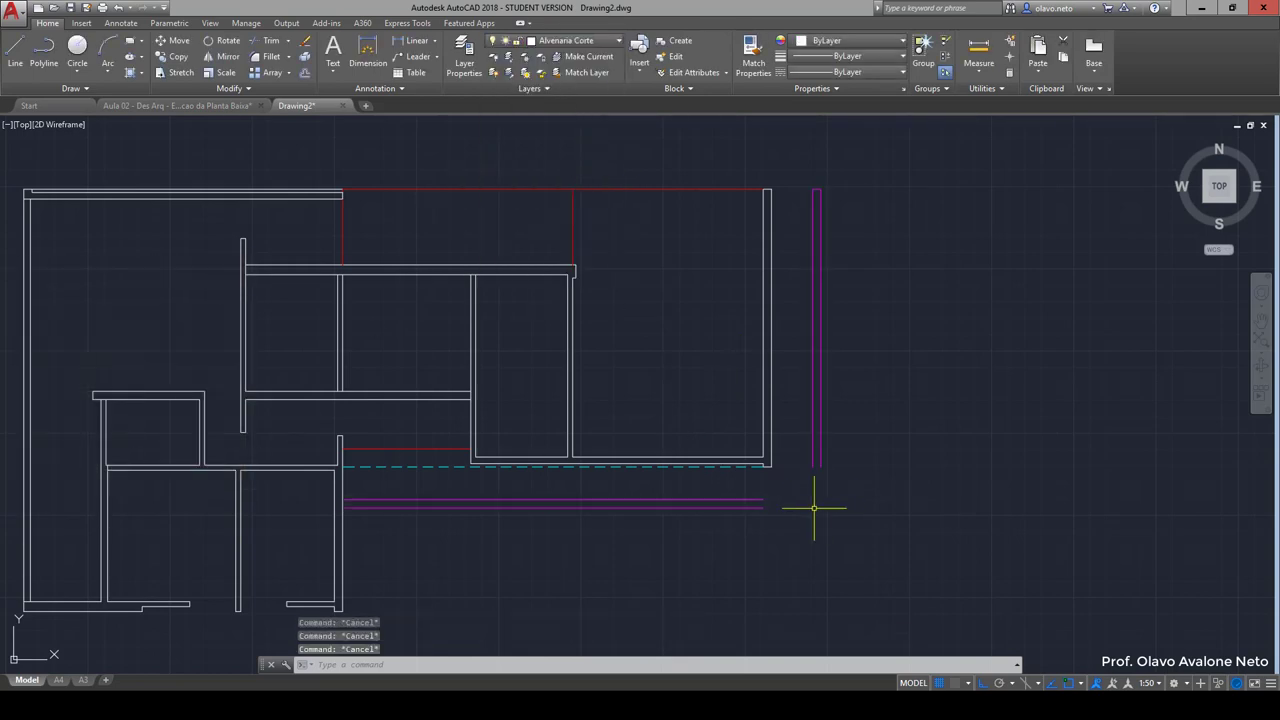
Step: Fillet the inner magenta horizontal and vertical lines with a radius of 100
{"action": "left_click", "coordinate": [268, 60]}
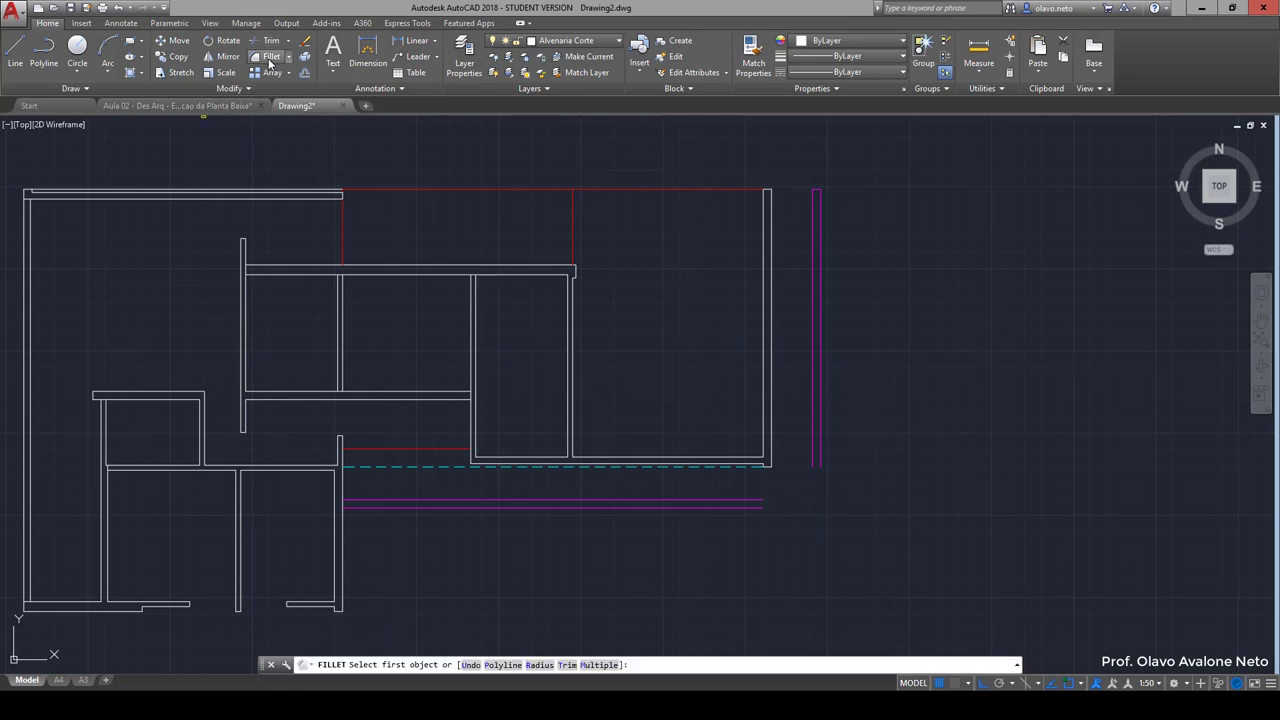
{"action": "left_click", "coordinate": [539, 664]}
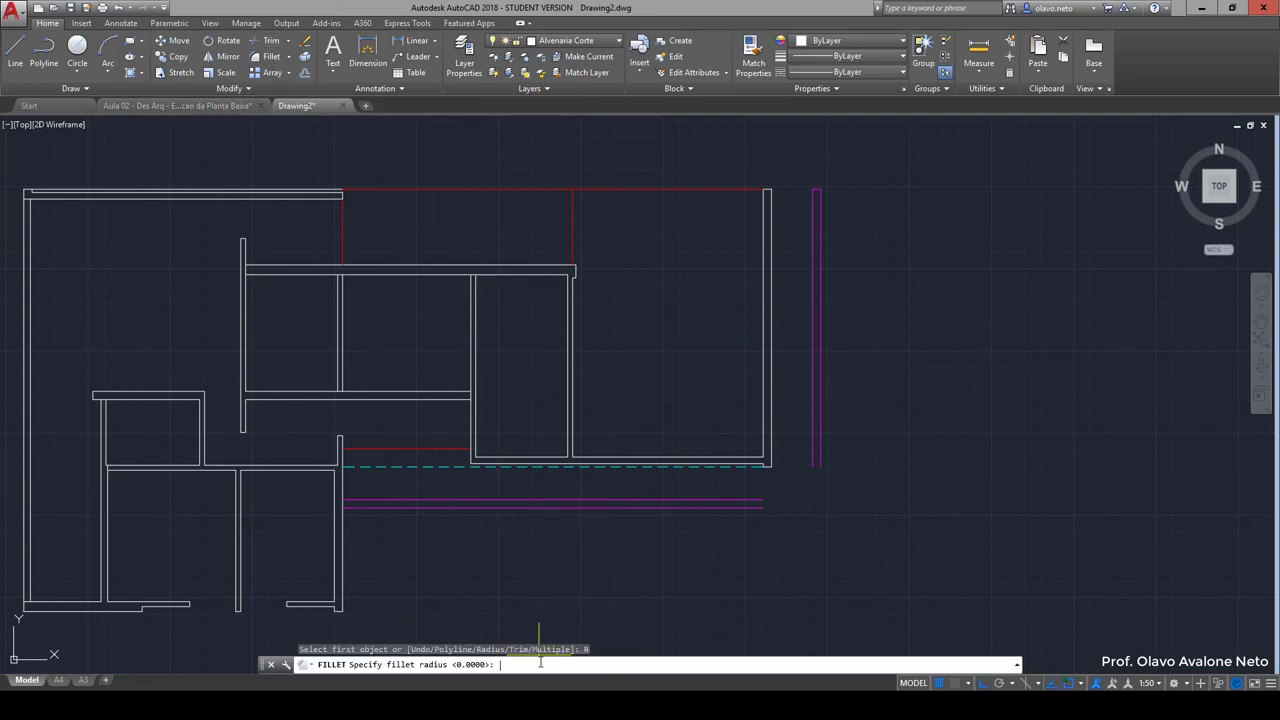
{"action": "type", "text": "100"}
{"action": "key", "text": "Return"}
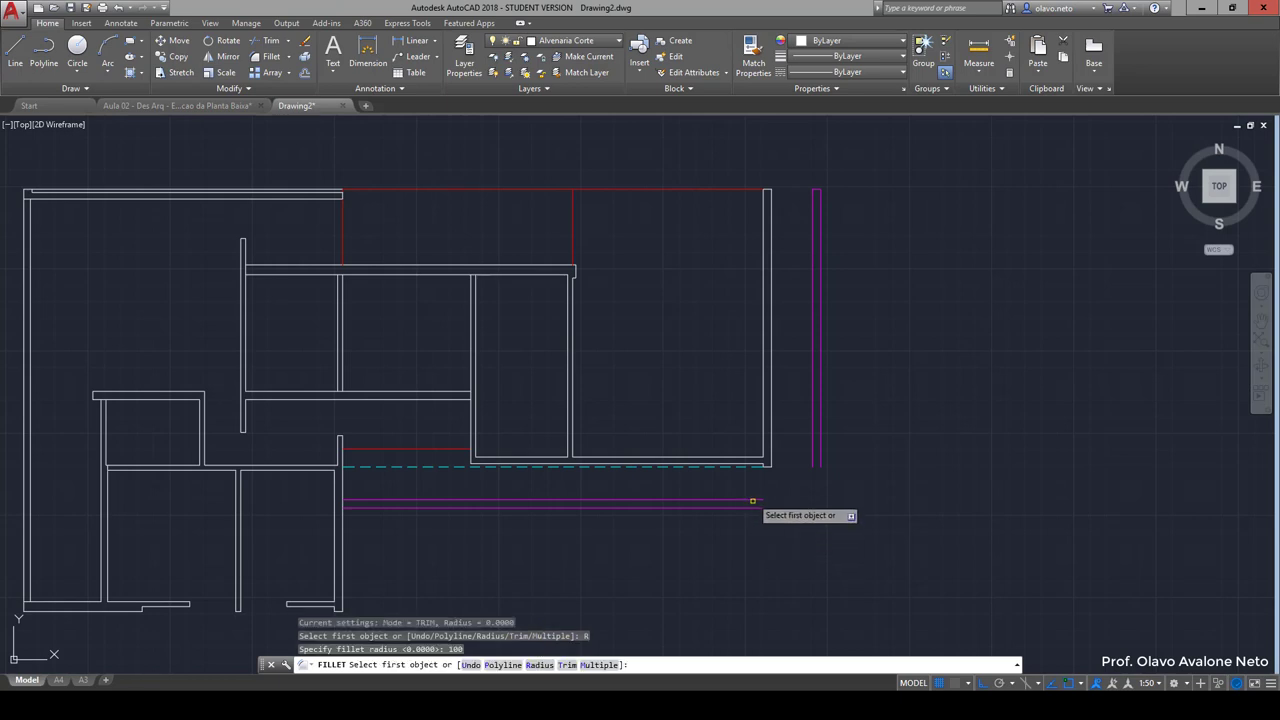
{"action": "left_click", "coordinate": [751, 499]}
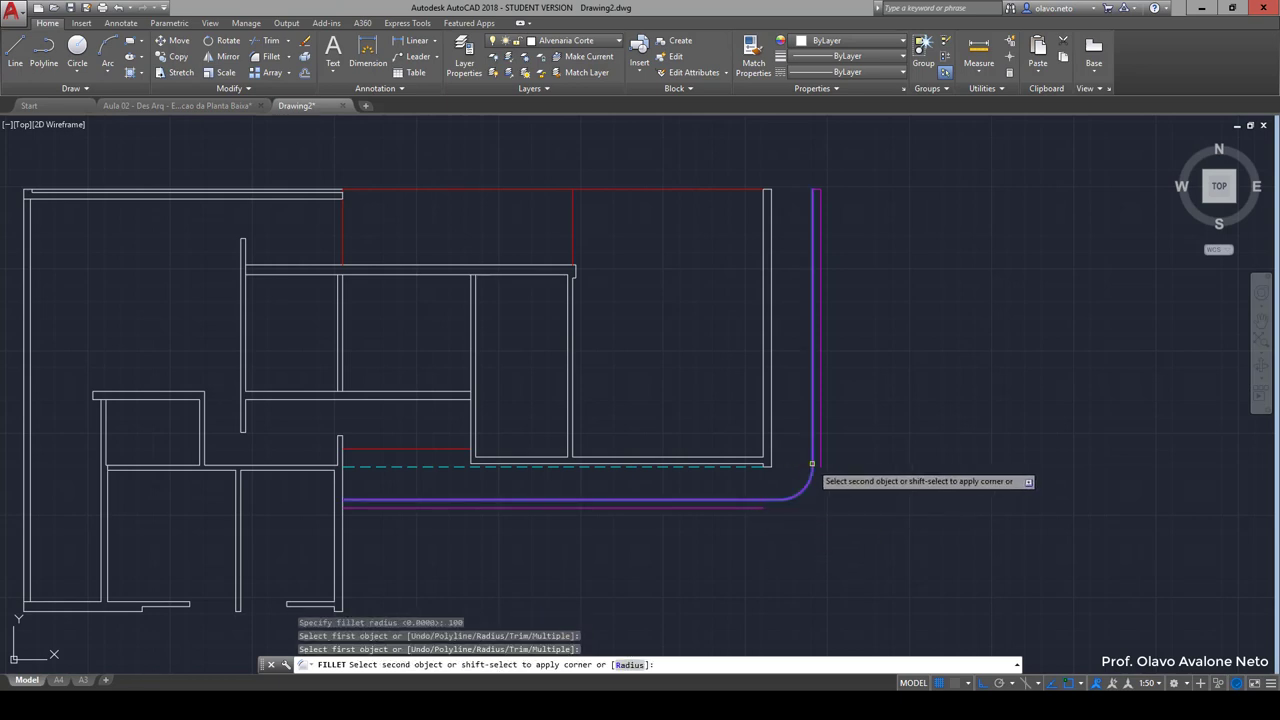
{"action": "left_click", "coordinate": [817, 465]}
Step: Fillet the outer magenta horizontal and vertical line pair with the same 100 radius
{"action": "key", "text": "Return"}
{"action": "left_click", "coordinate": [768, 507]}
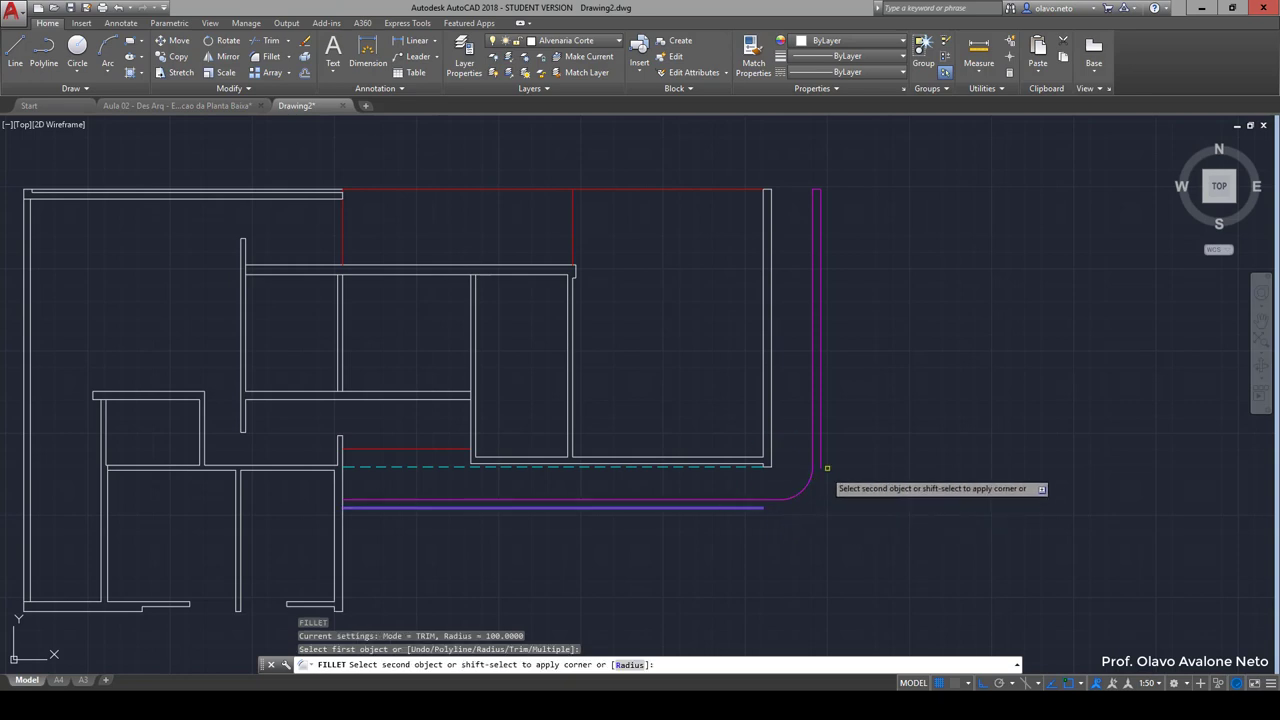
{"action": "left_click", "coordinate": [821, 461]}
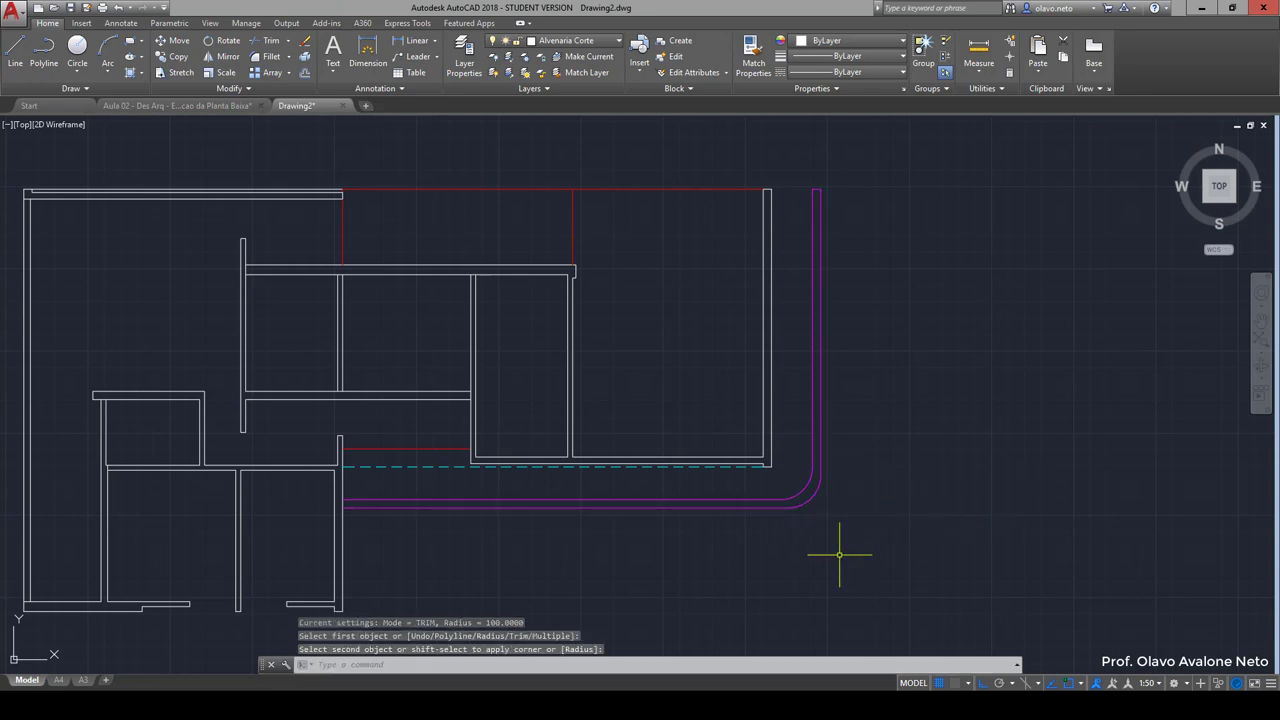
{"action": "key", "text": "Return"}
{"action": "scroll", "coordinate": [820, 505], "scroll_direction": "up", "scroll_amount": 4}
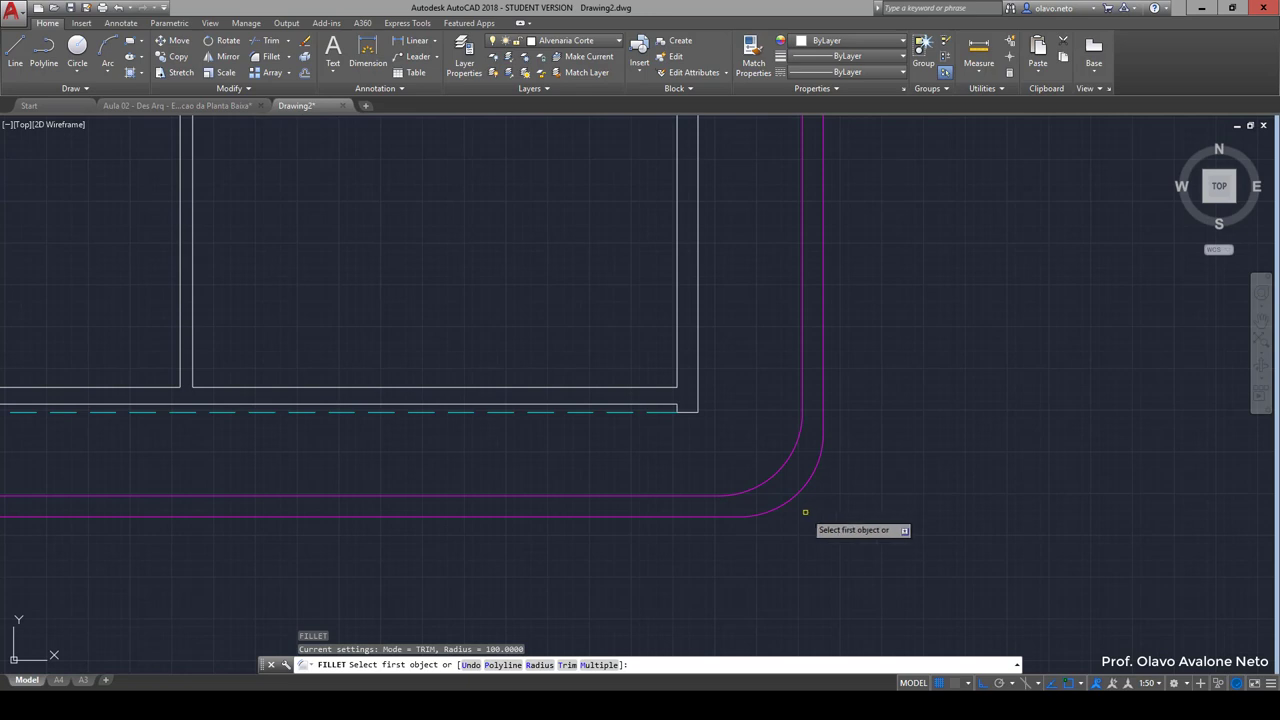
Step: Offset the inner magenta corner arc 25 units outward
{"action": "key", "text": "Escape"}
{"action": "type", "text": "o"}
{"action": "key", "text": "Return"}
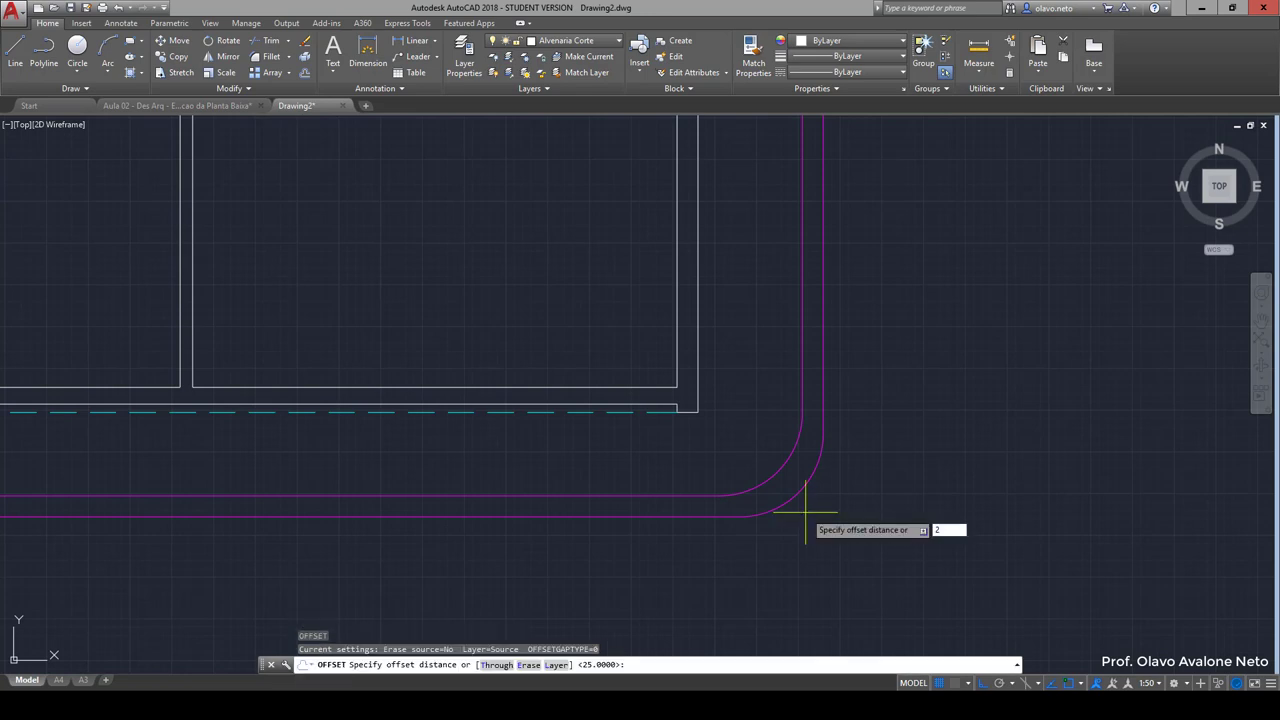
{"action": "type", "text": "25"}
{"action": "key", "text": "Return"}
{"action": "left_click", "coordinate": [771, 479]}
{"action": "left_click", "coordinate": [900, 551]}
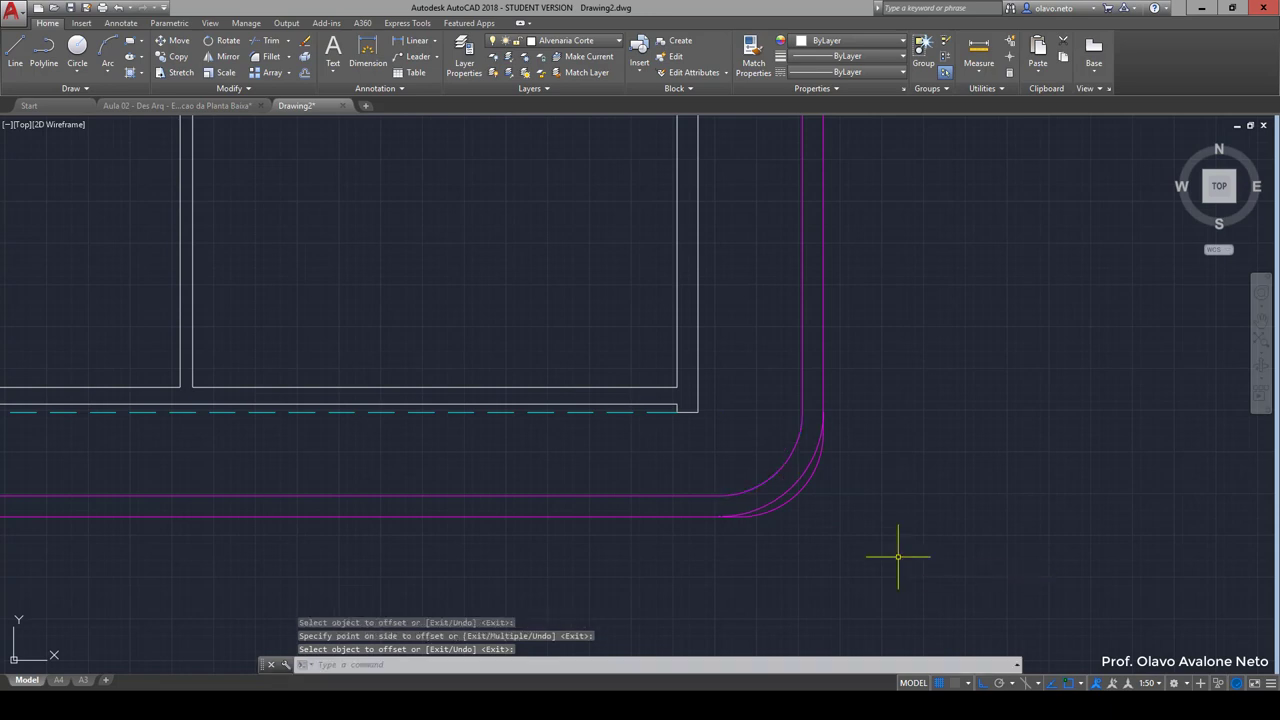
{"action": "key", "text": "Escape"}
Step: Erase the old outer magenta corner arc
{"action": "left_click", "coordinate": [791, 503]}
{"action": "left_click", "coordinate": [787, 505]}
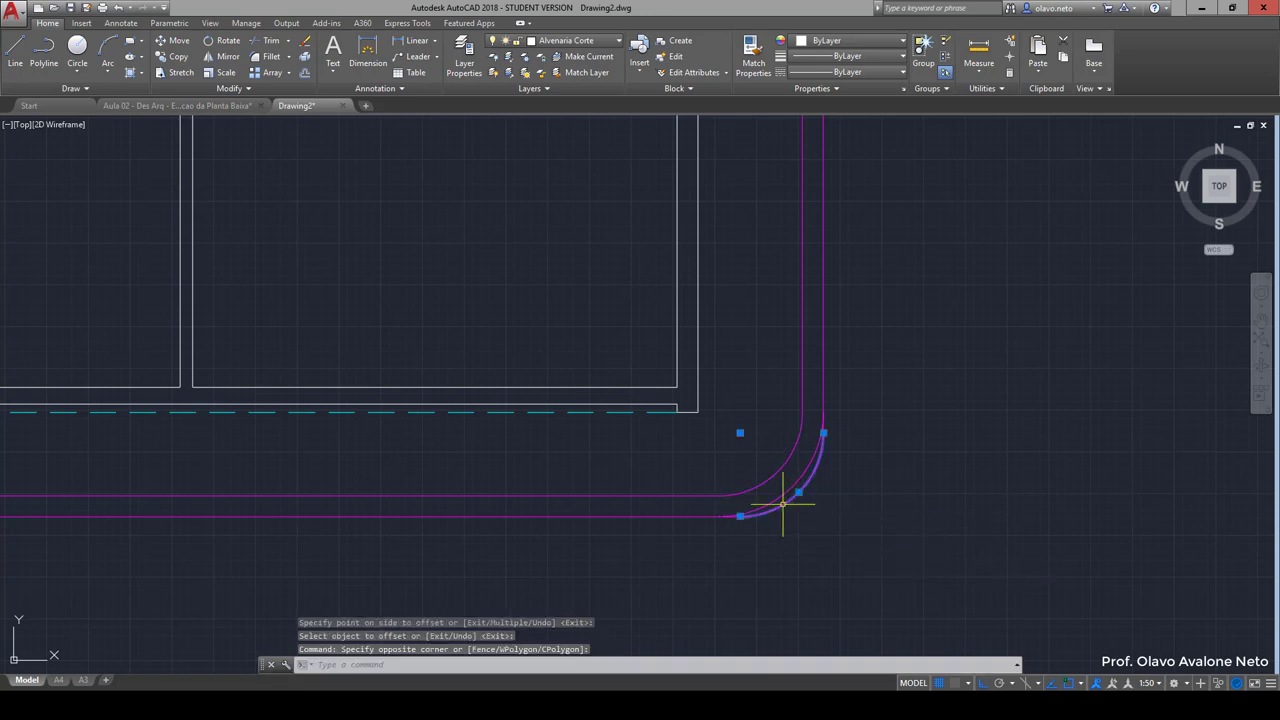
{"action": "key", "text": "Delete"}
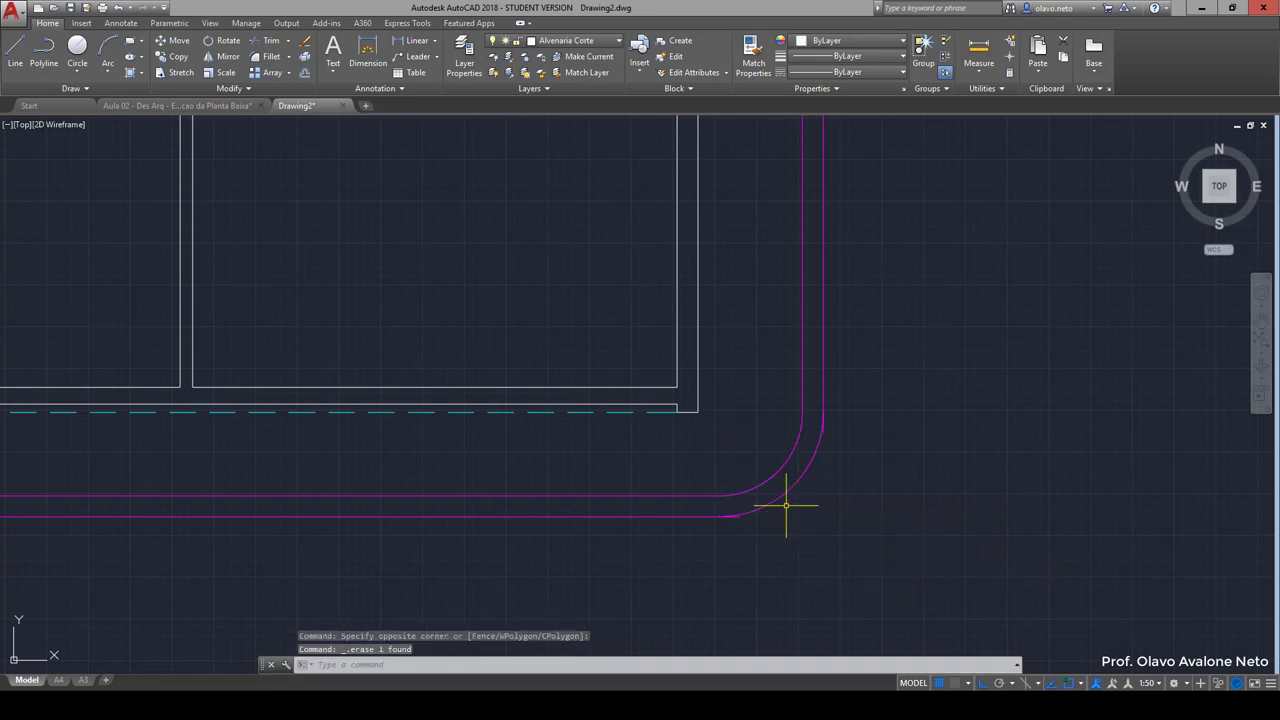
Step: Trim the magenta corner using all objects as cutting edges
{"action": "type", "text": "tr"}
{"action": "key", "text": "Return"}
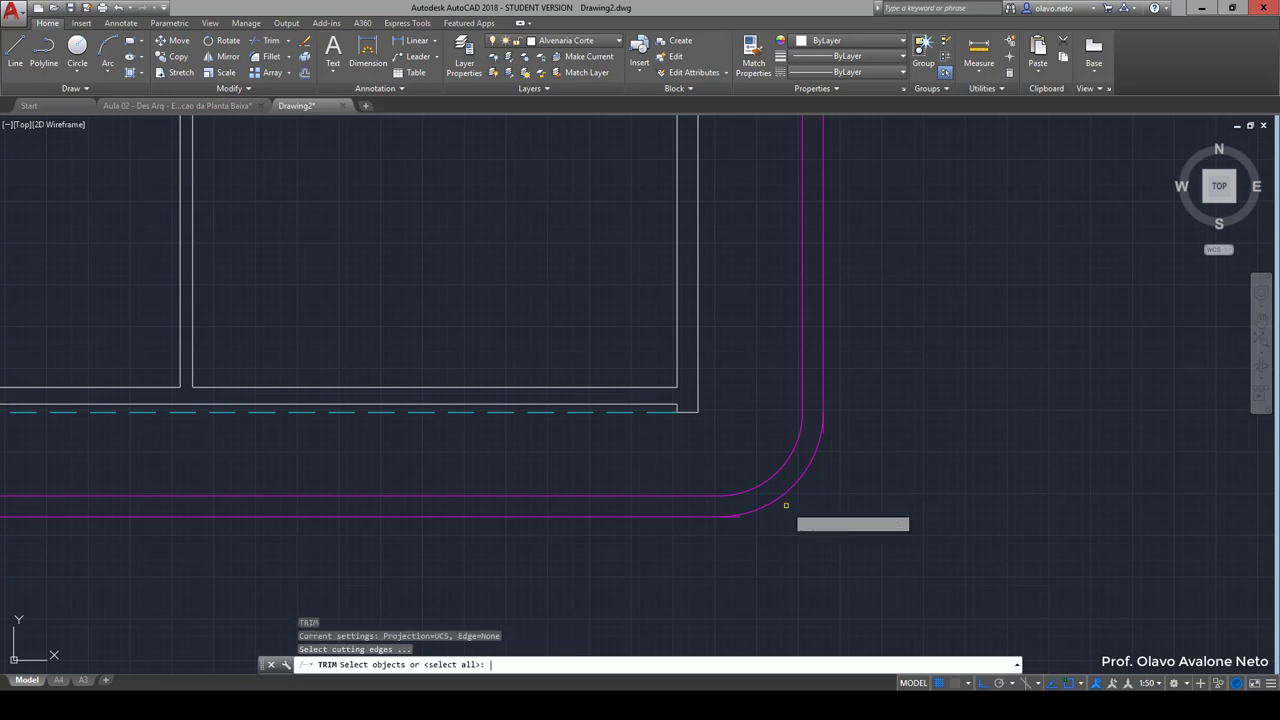
{"action": "key", "text": "Return"}
{"action": "scroll", "coordinate": [731, 519], "scroll_direction": "up", "scroll_amount": 8}
{"action": "scroll", "coordinate": [731, 519], "scroll_direction": "down", "scroll_amount": 4}
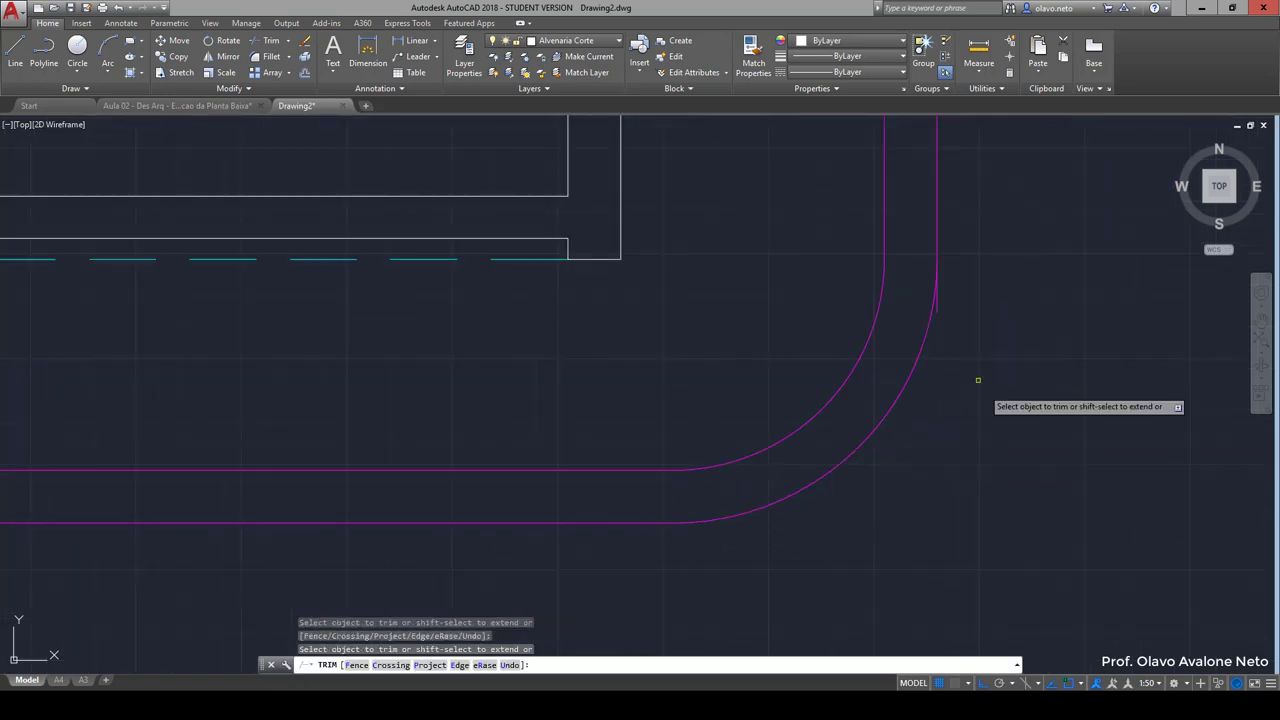
{"action": "key", "text": "Return"}
{"action": "scroll", "coordinate": [979, 355], "scroll_direction": "down", "scroll_amount": 5}
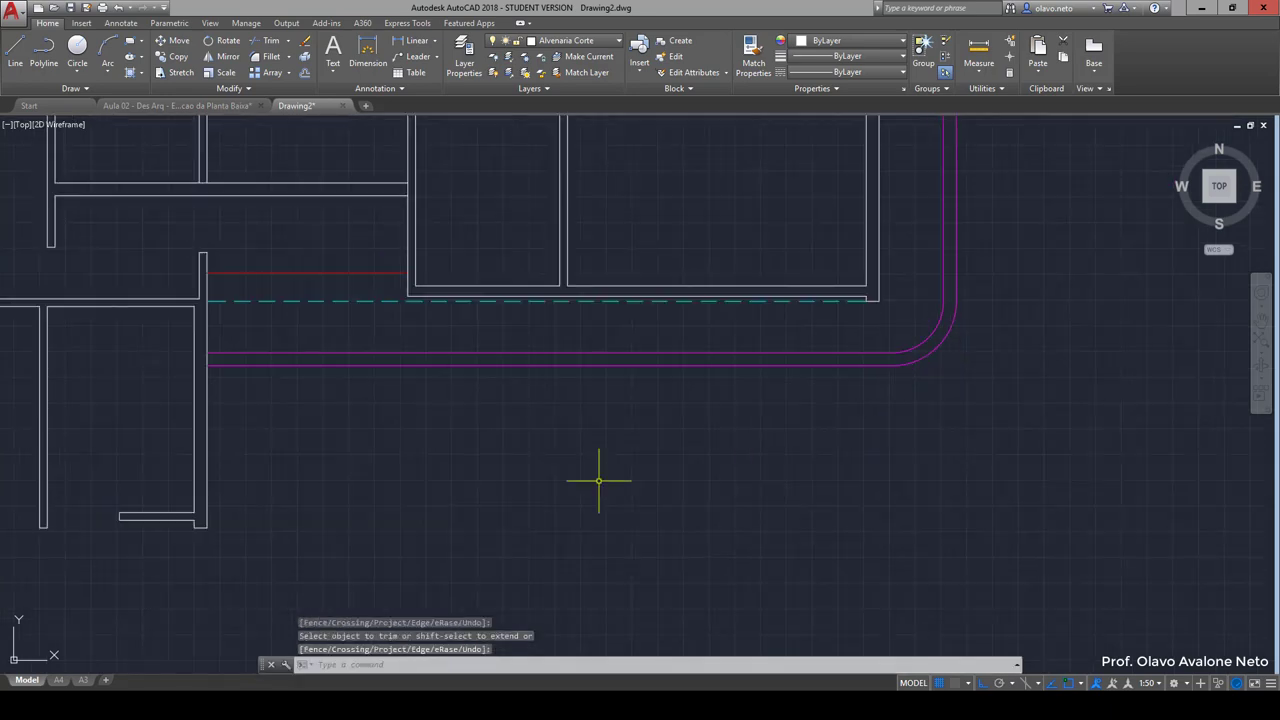